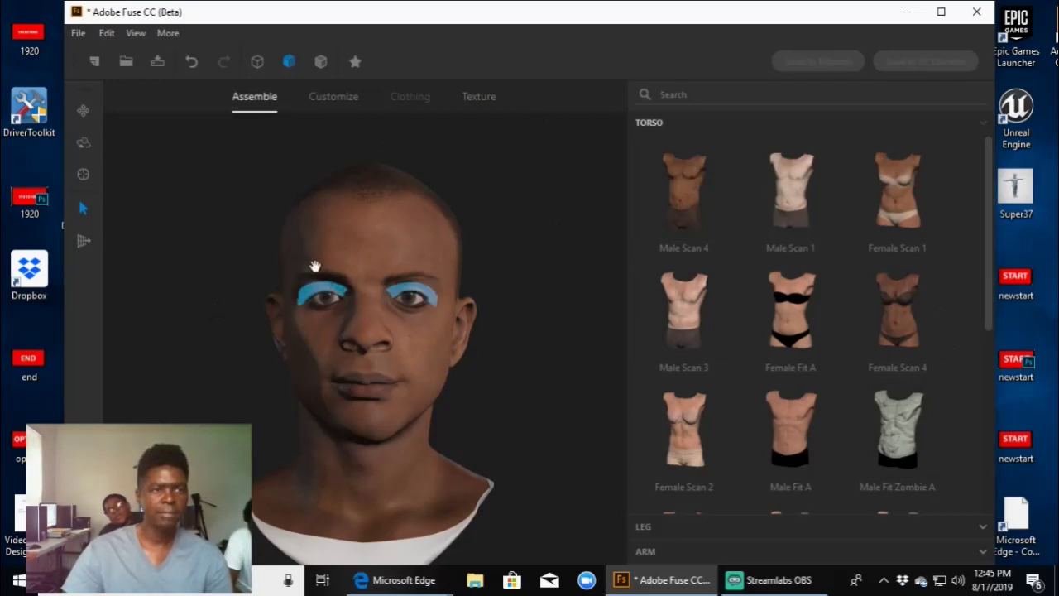
# Step: Leave the Assemble torso library and switch to the Customize tab
pyautogui.click(339, 96)
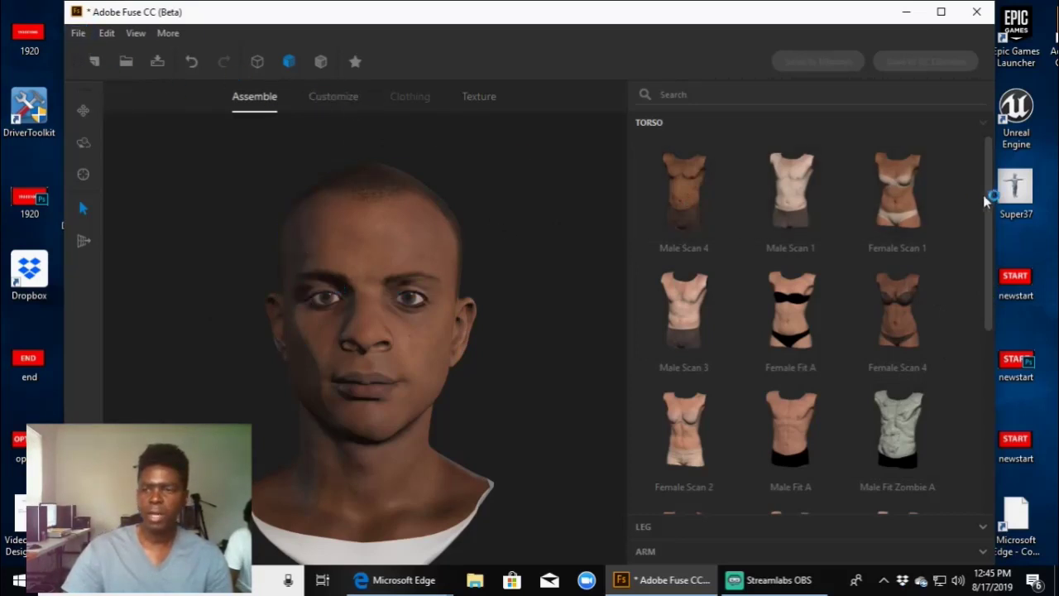
pyautogui.moveTo(988, 196); pyautogui.dragTo(989, 161)
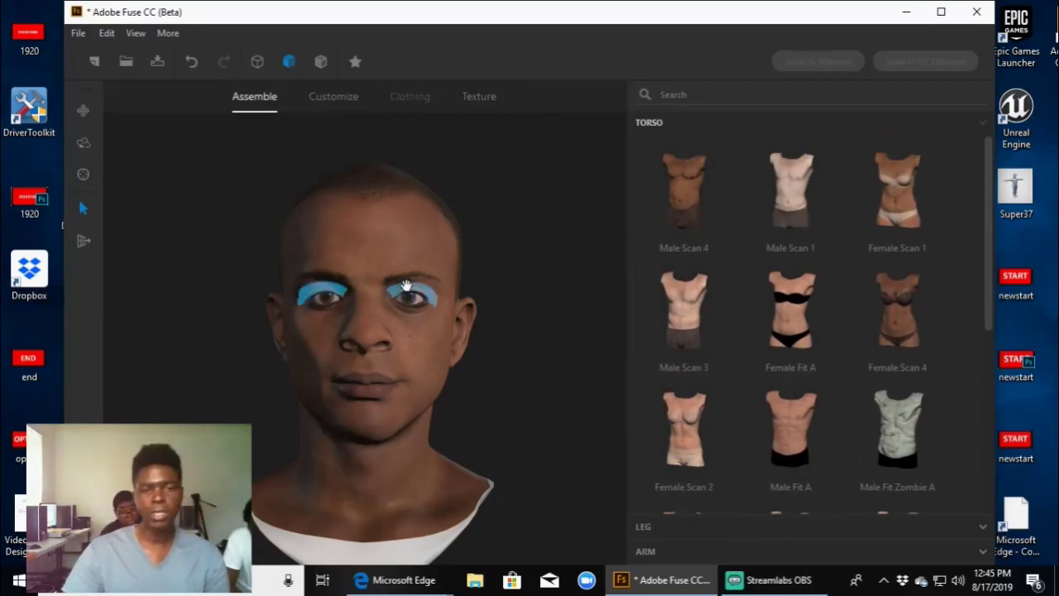
pyautogui.click(337, 100)
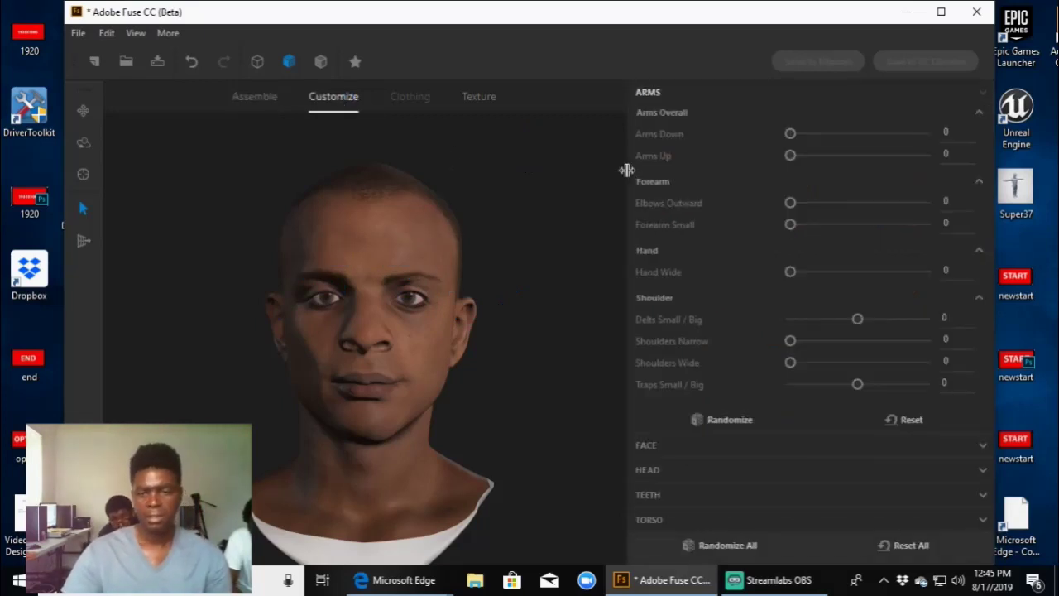
# Step: Expand FACE, try the Angry slider and return it to 0, then select the head for brow shaping
pyautogui.click(699, 451)
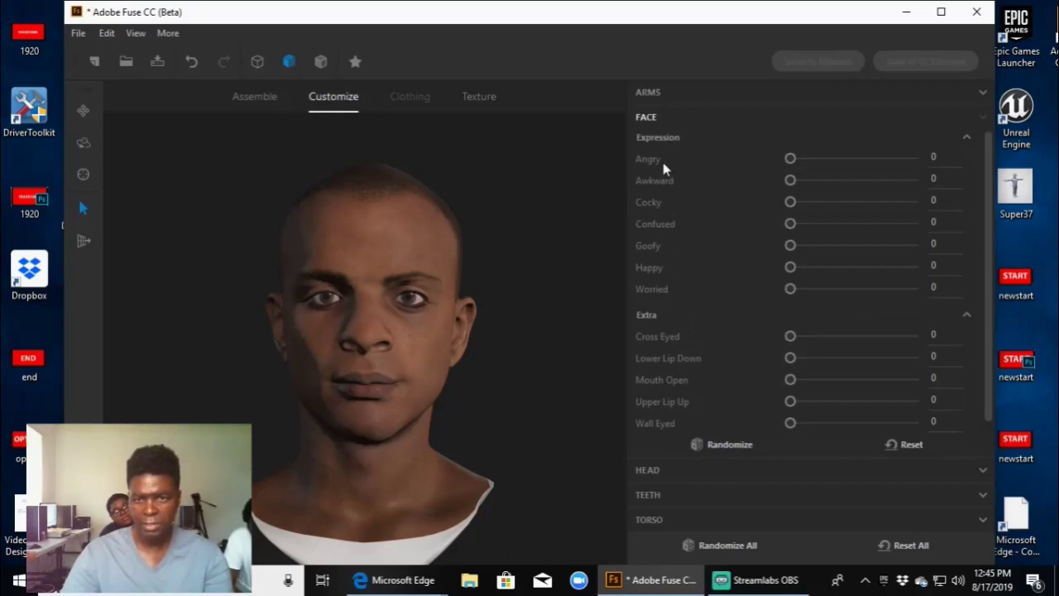
pyautogui.moveTo(791, 158); pyautogui.dragTo(740, 171)
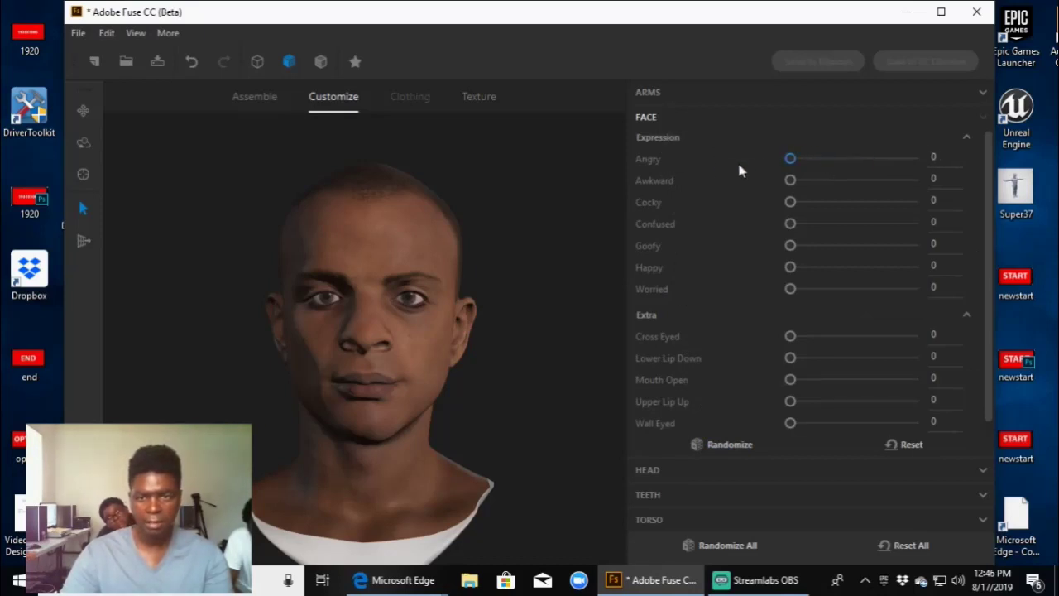
pyautogui.click(426, 267)
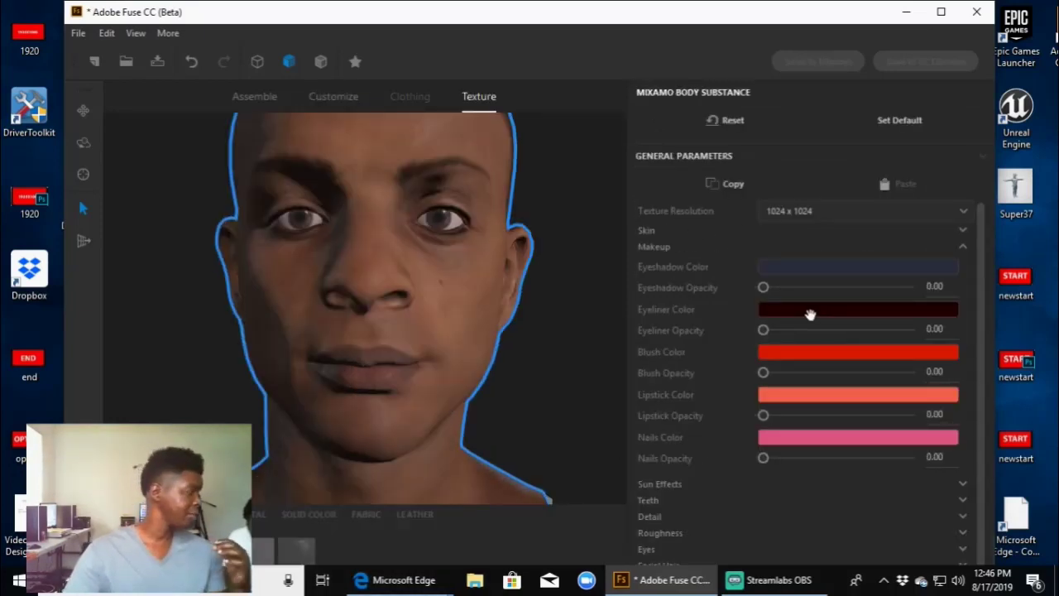
# Step: Set Eyeliner Color to a tan basic colour, and cancel the Blush Color change so blush stays red
pyautogui.click(801, 312)
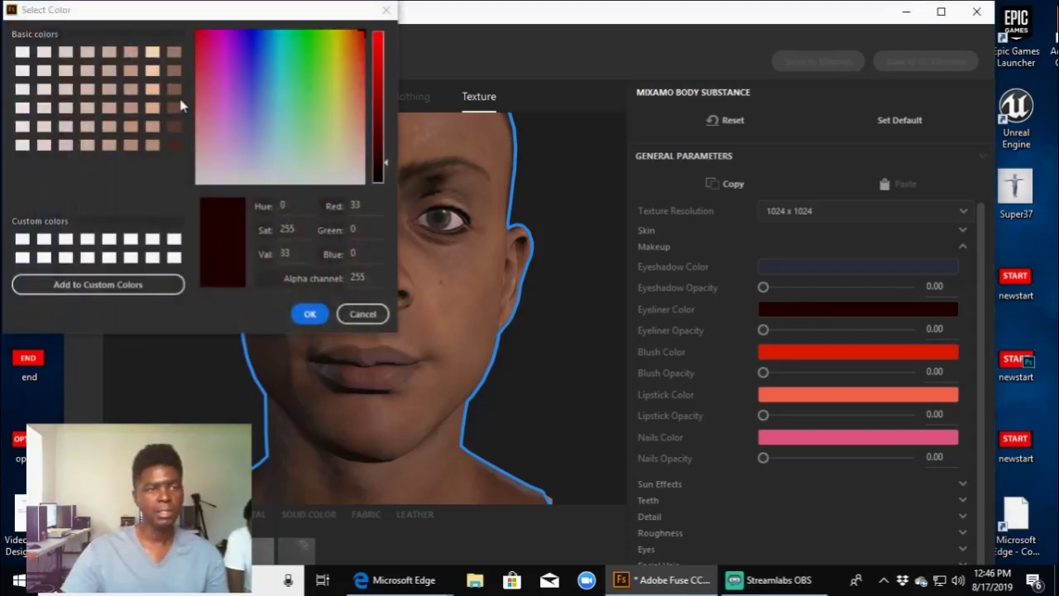
pyautogui.click(133, 95)
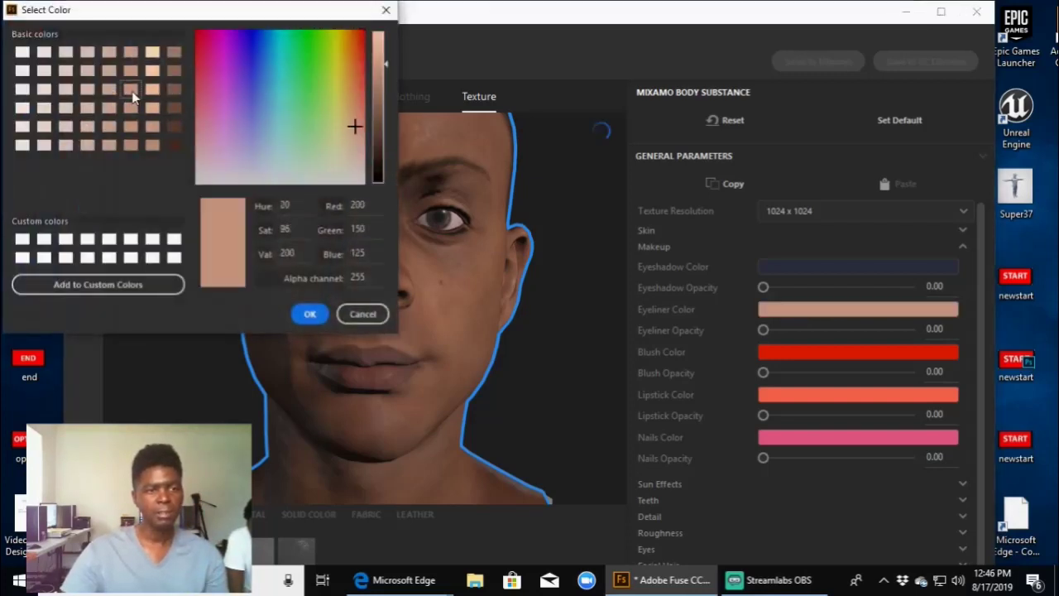
pyautogui.click(308, 313)
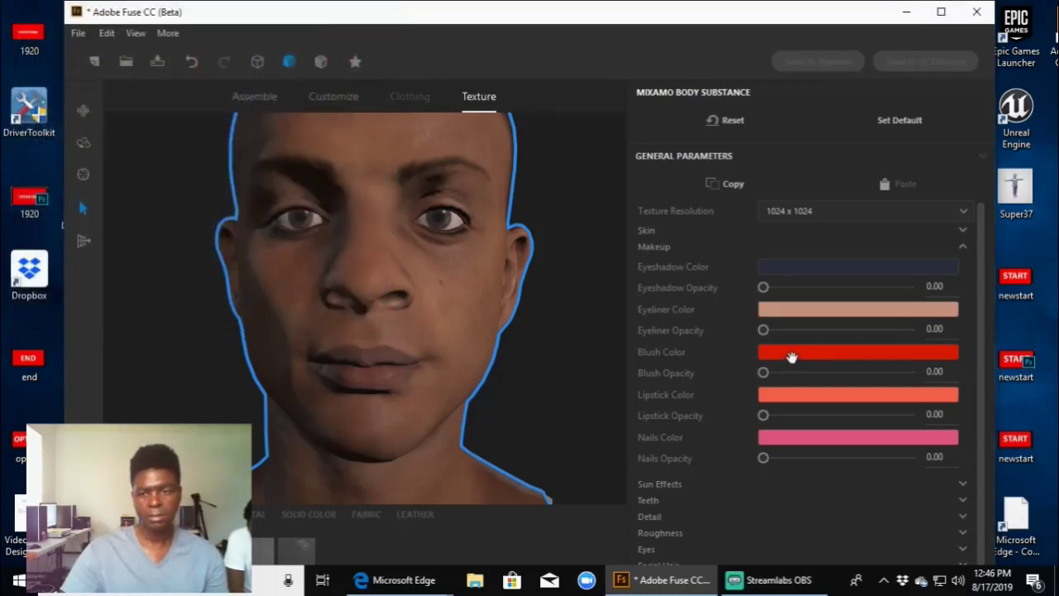
pyautogui.click(792, 355)
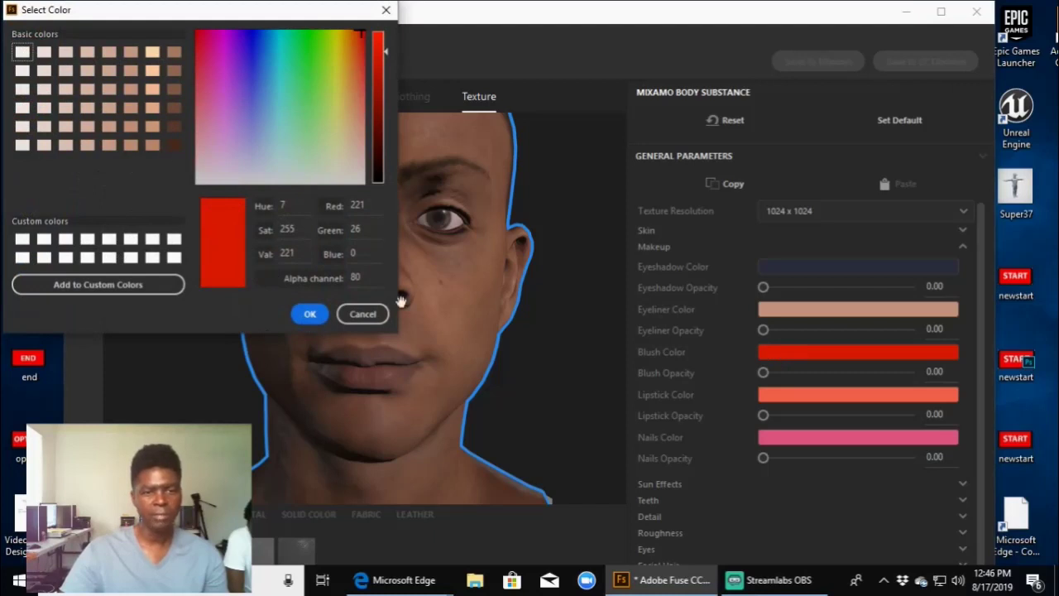
pyautogui.click(361, 314)
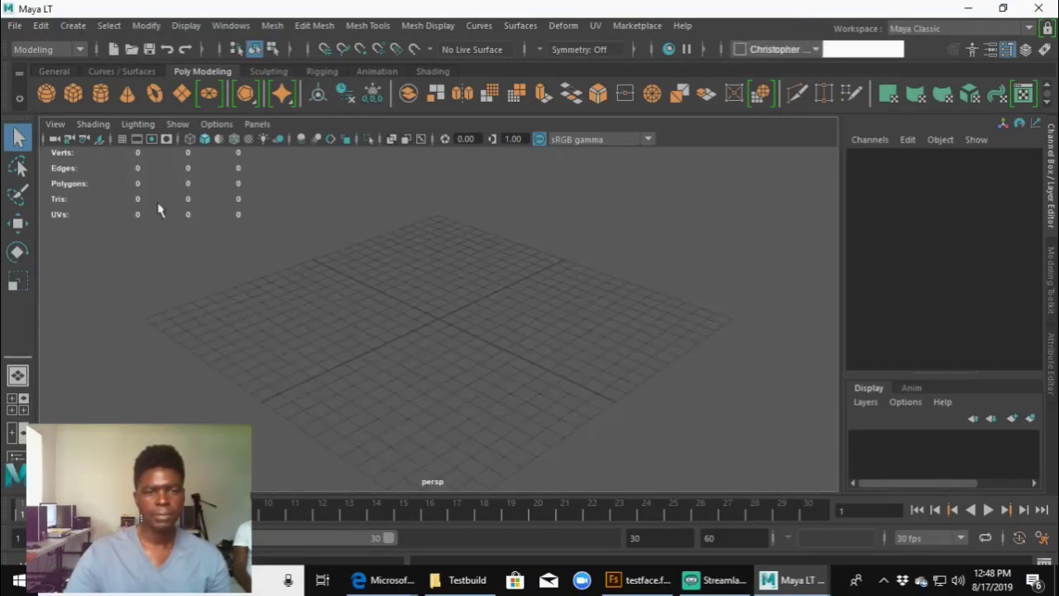
# Step: Dismiss the What's New notice and start File > Import in the Desktop > Testbuild folder
pyautogui.click(15, 27)
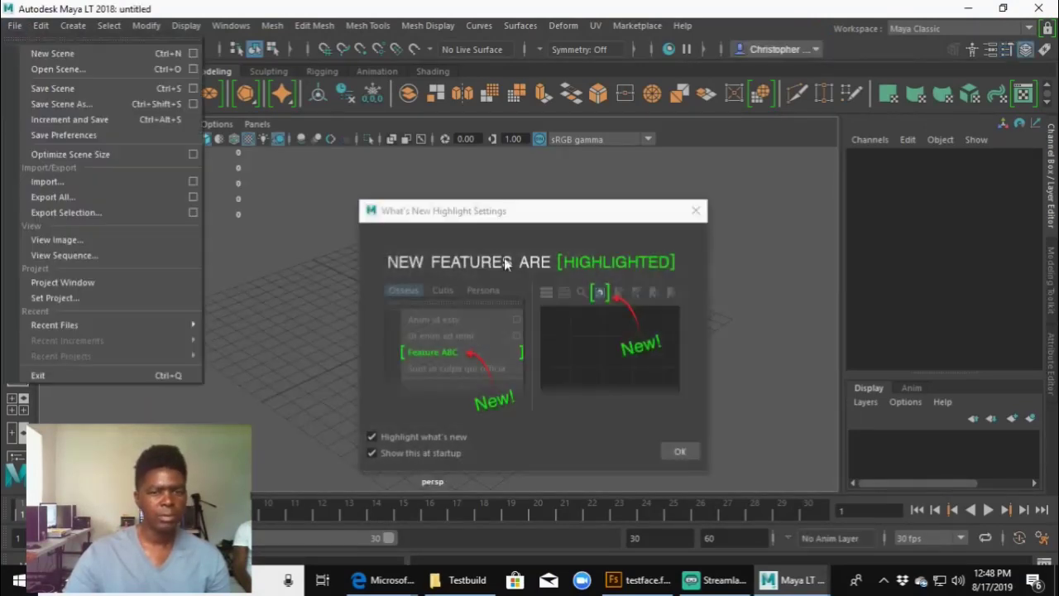
pyautogui.click(693, 214)
pyautogui.click(693, 212)
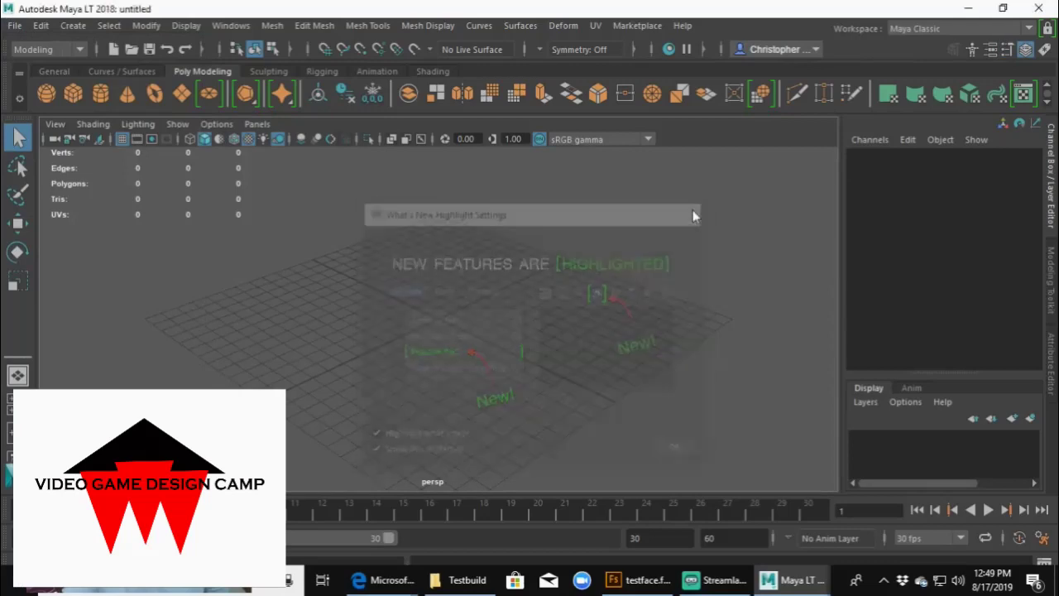
pyautogui.click(16, 26)
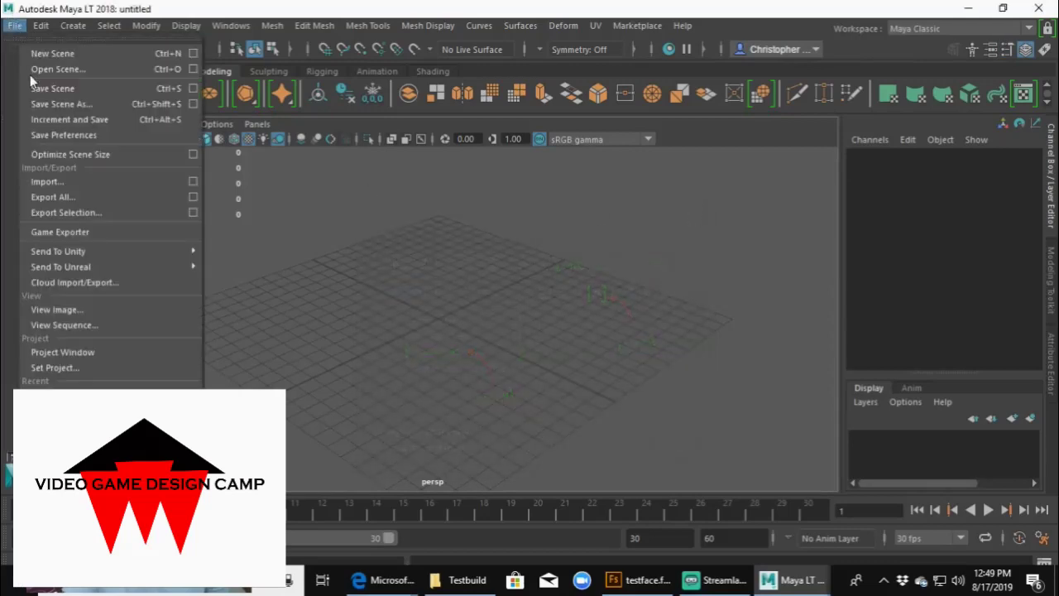
pyautogui.click(82, 181)
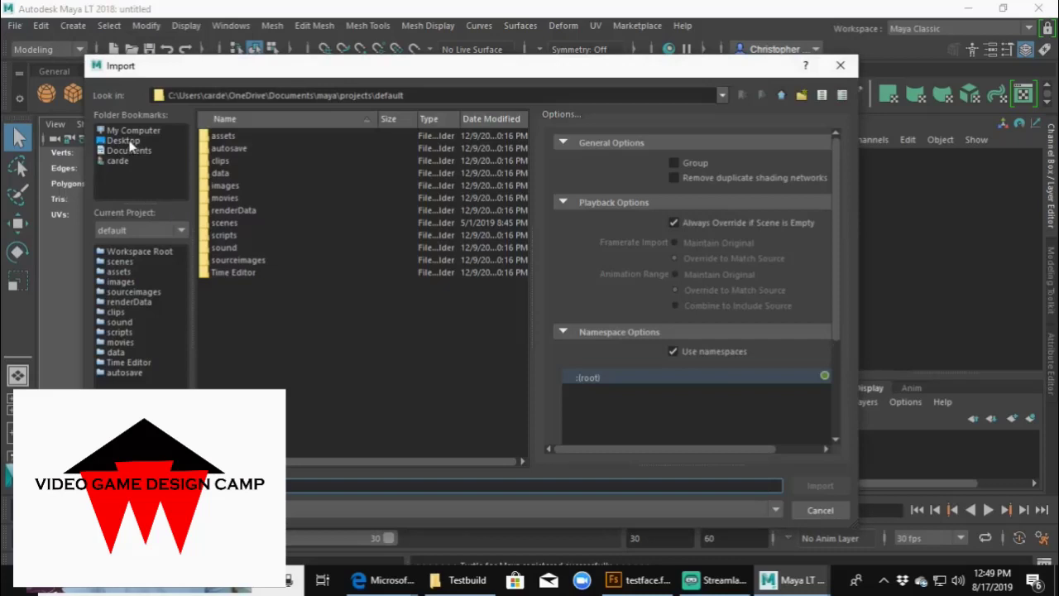
pyautogui.click(123, 141)
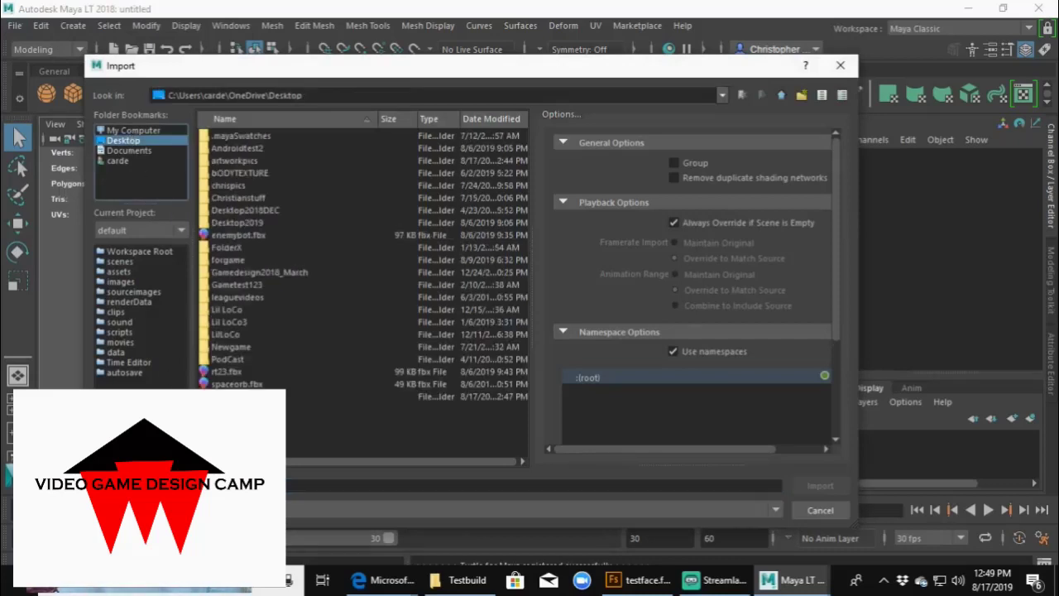
pyautogui.doubleClick(232, 396)
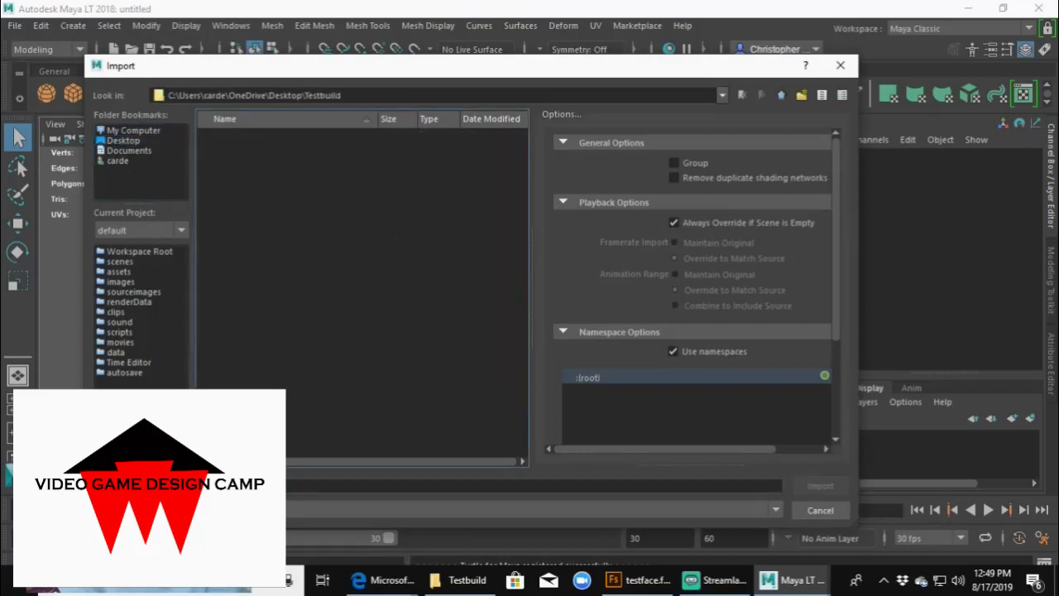
# Step: Try different Files of type filters in the Import dialog
pyautogui.click(779, 509)
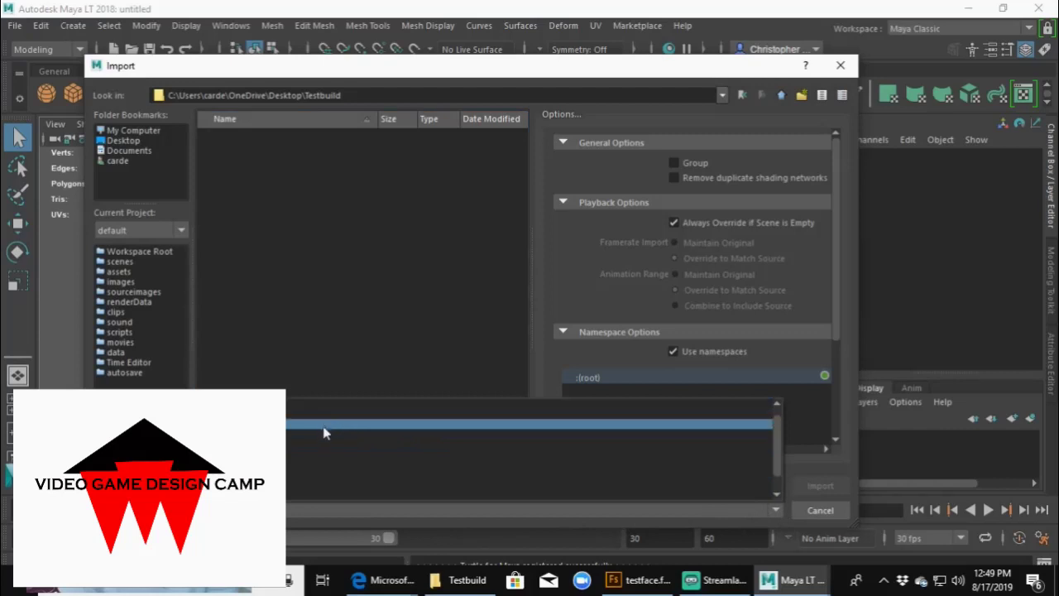
pyautogui.click(323, 449)
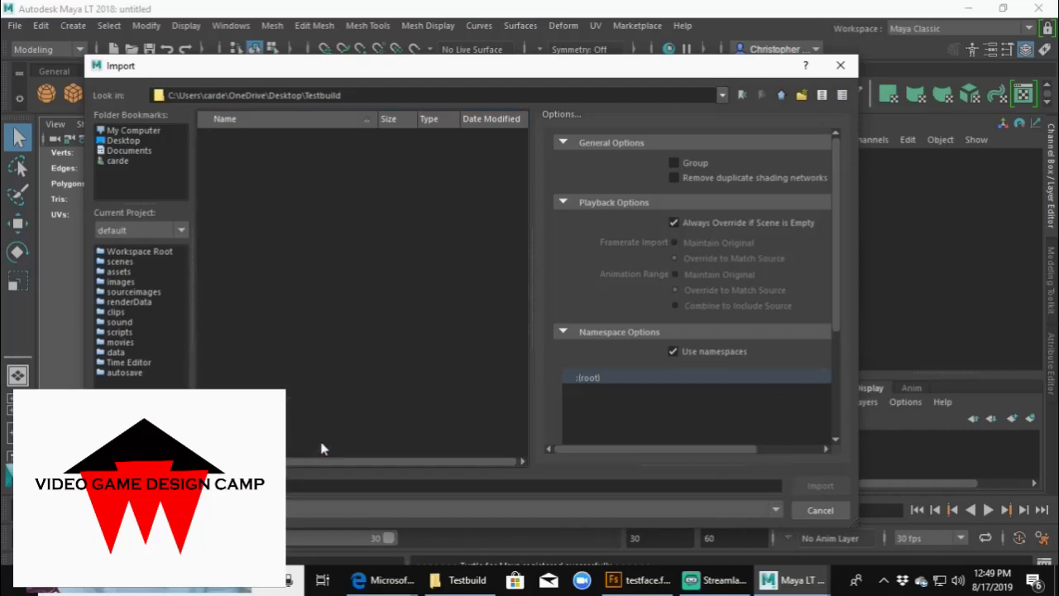
pyautogui.click(778, 513)
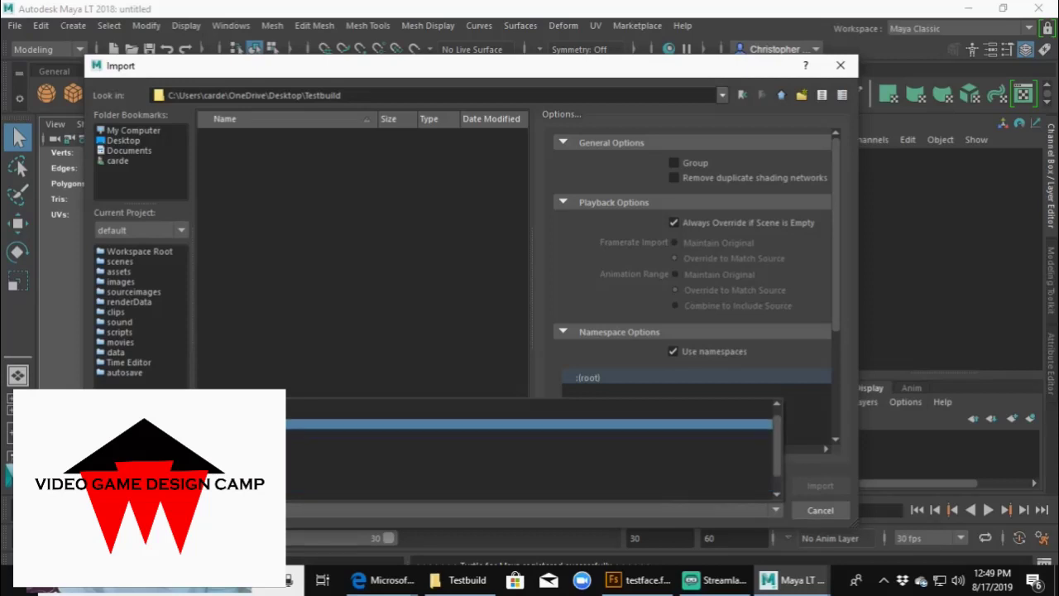
pyautogui.press('Return')
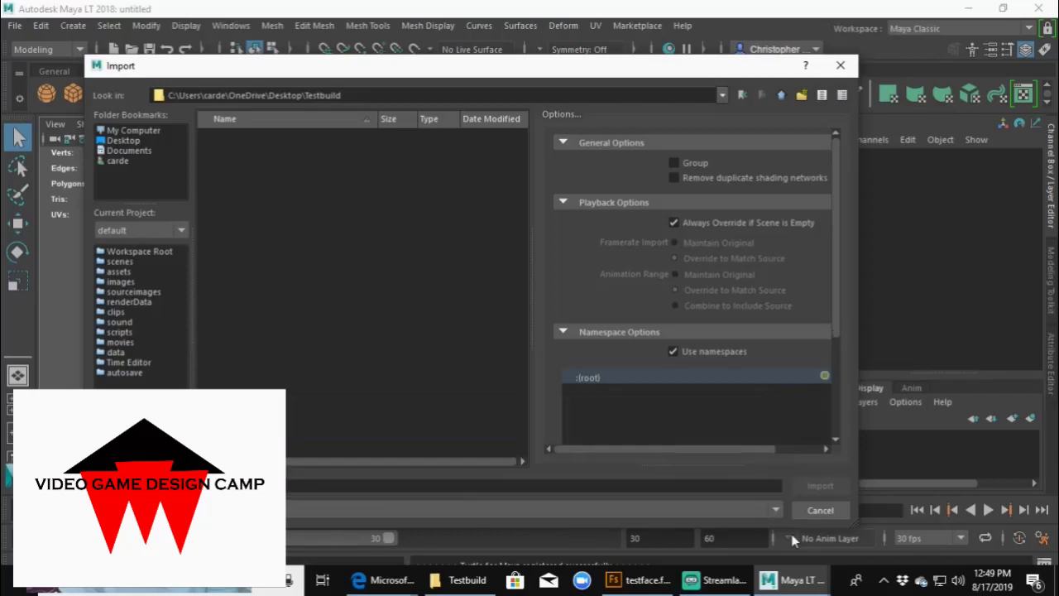
pyautogui.click(775, 511)
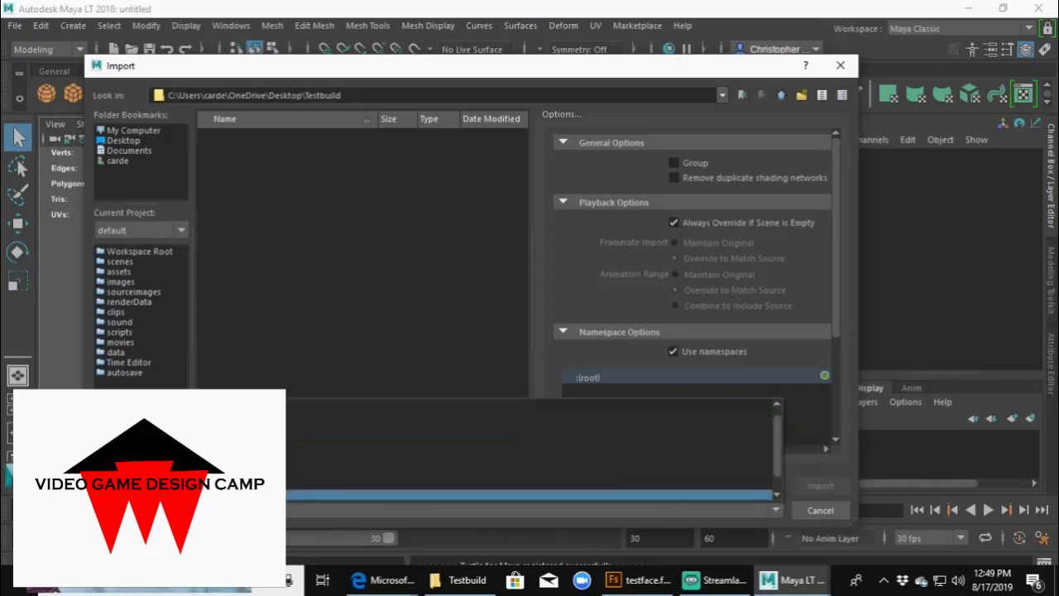
pyautogui.press('Up')
pyautogui.press('Up')
pyautogui.press('Up')
pyautogui.press('Return')
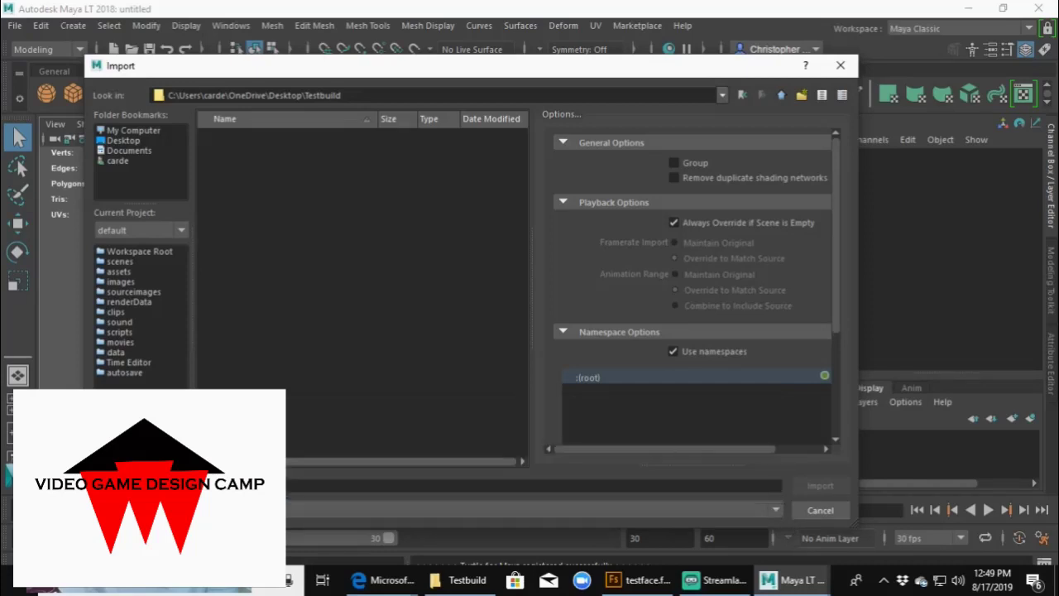
pyautogui.click(779, 510)
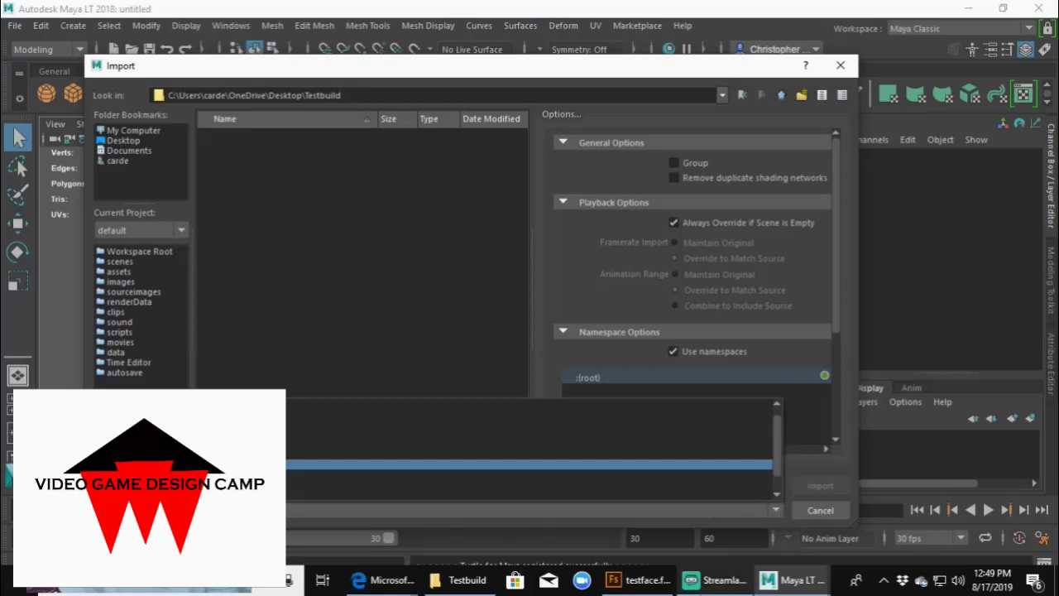
# Step: In Fuse, start Save Model As in Assembly format on testface.fuse, then cancel it
pyautogui.click(648, 581)
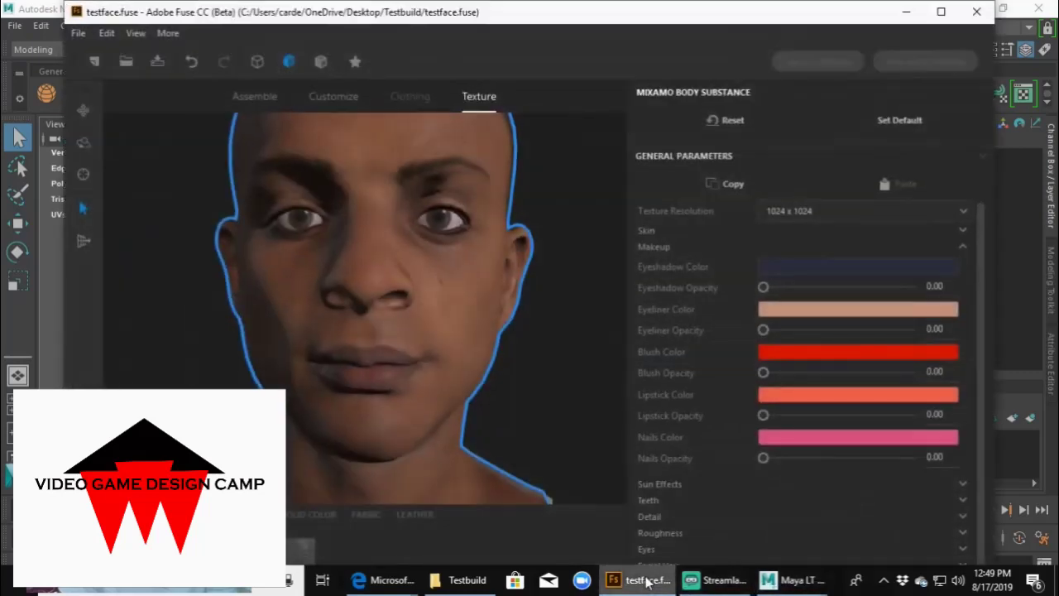
pyautogui.click(78, 33)
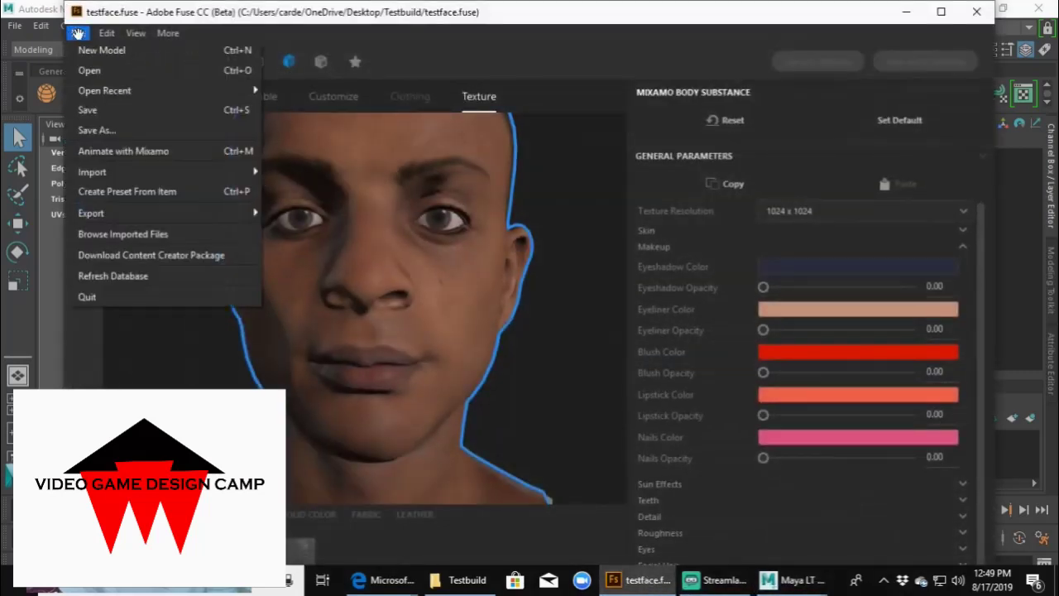
pyautogui.click(116, 127)
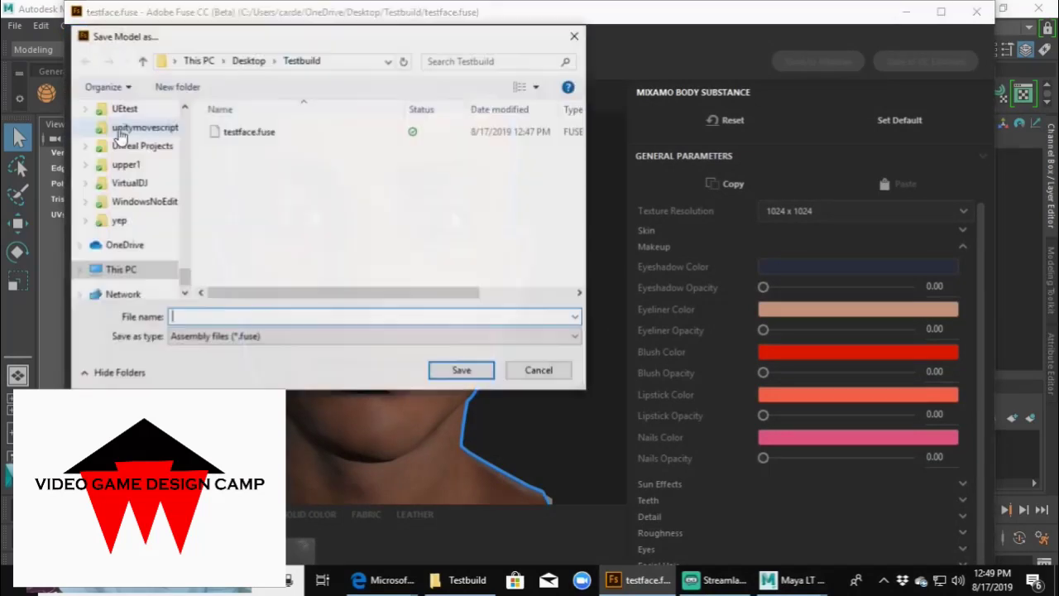
pyautogui.click(575, 337)
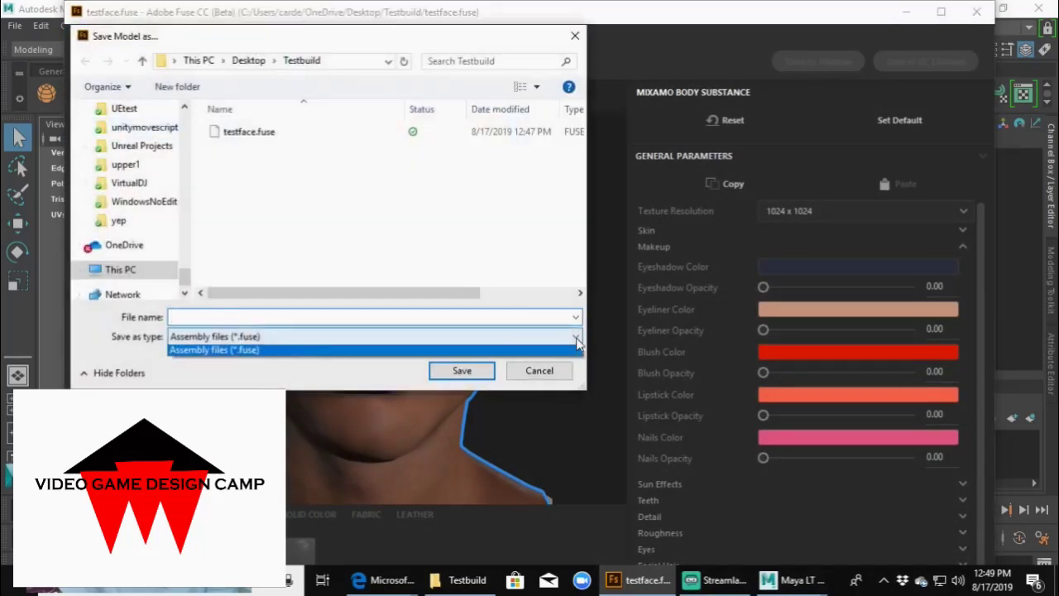
pyautogui.click(576, 342)
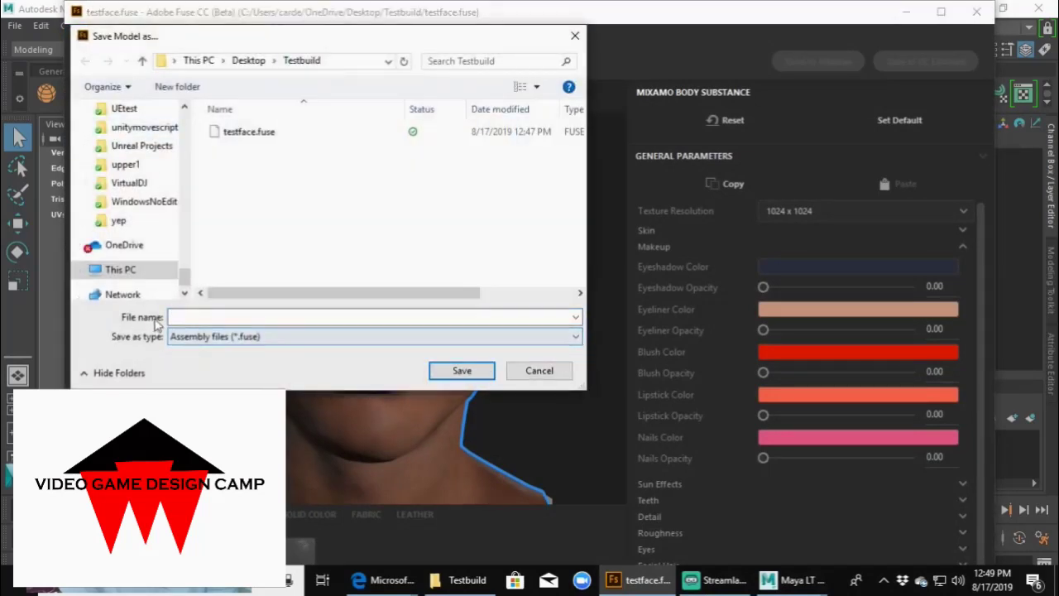
pyautogui.click(259, 133)
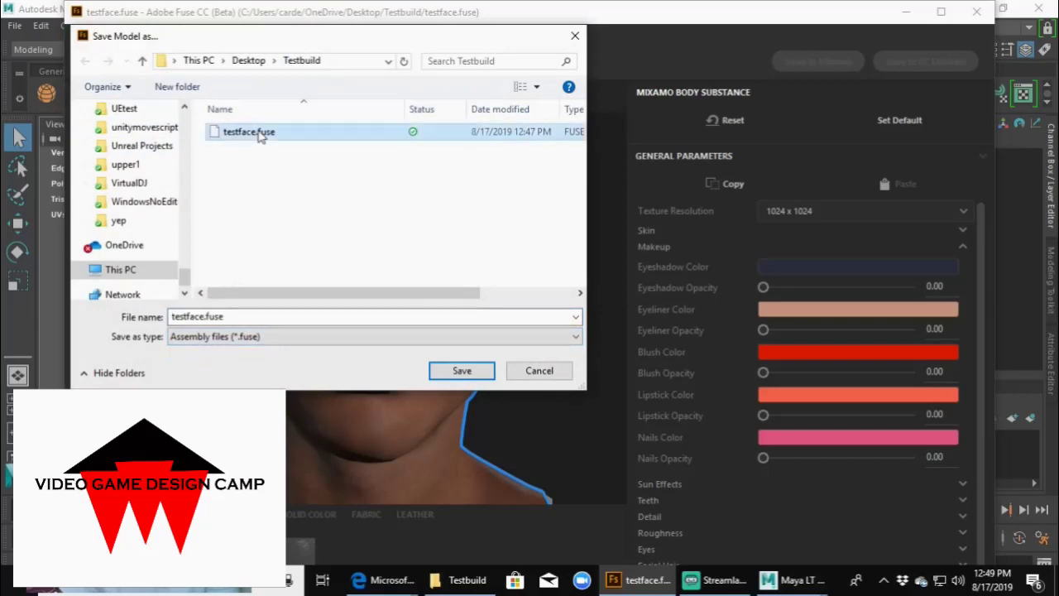
pyautogui.click(540, 374)
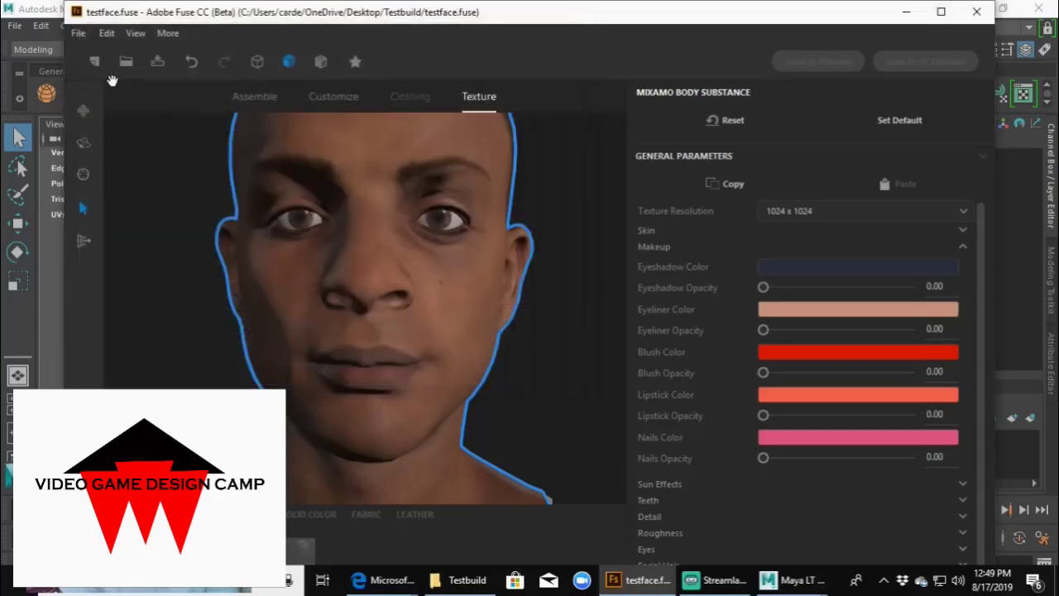
# Step: Glance at the Edit menu and return to the File menu
pyautogui.click(77, 33)
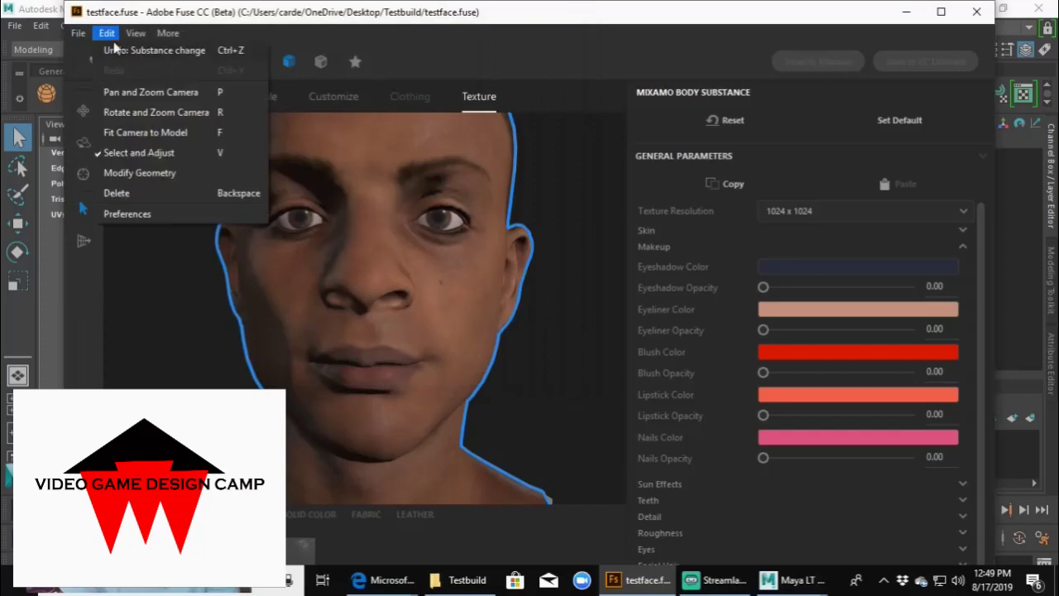
pyautogui.click(107, 33)
pyautogui.click(77, 33)
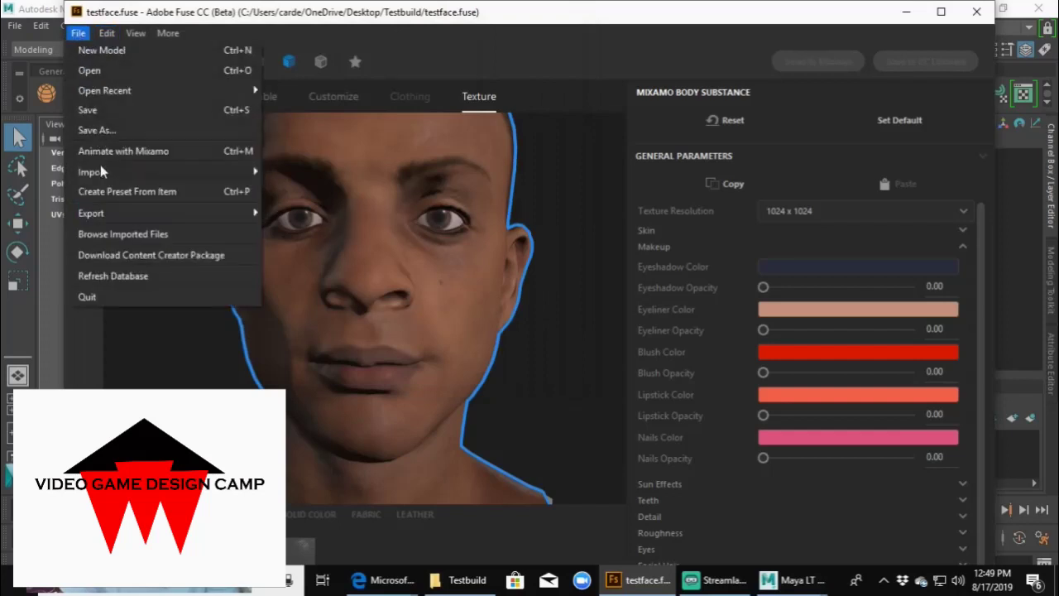
# Step: Choose Export Model as OBJ and accept the default OBJ export options
pyautogui.moveTo(102, 172)
pyautogui.moveTo(111, 215)
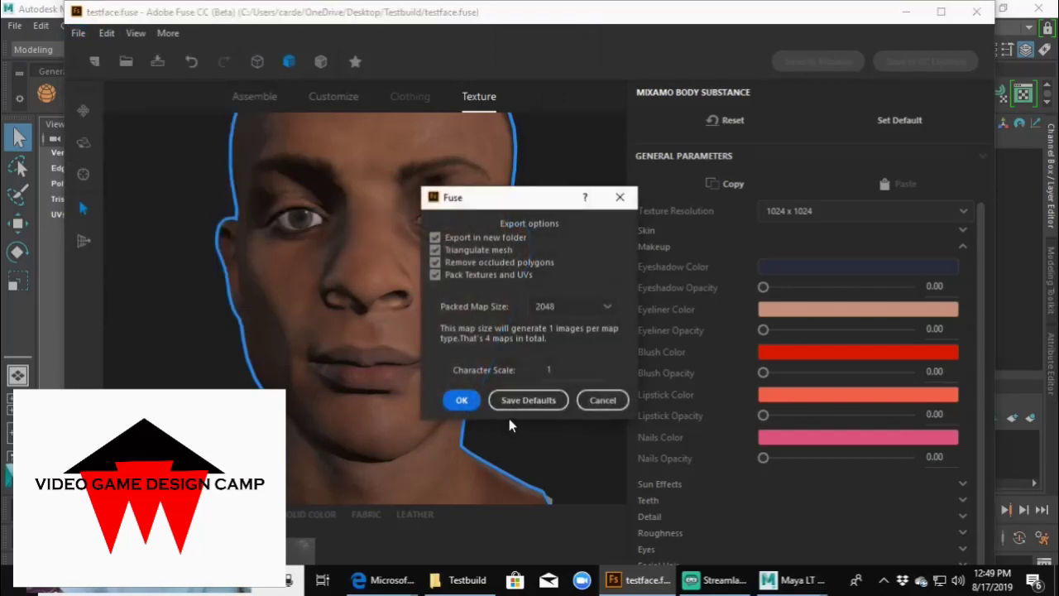
pyautogui.click(455, 401)
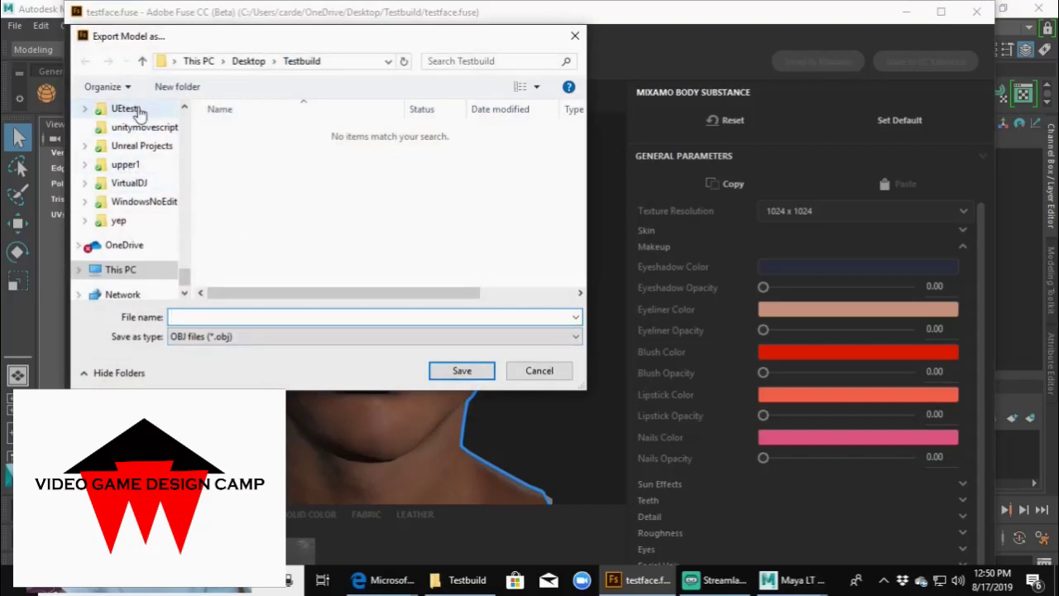
# Step: Save the OBJ as face100 in the Desktop's Testbuild folder
pyautogui.moveTo(184, 277); pyautogui.dragTo(189, 122)
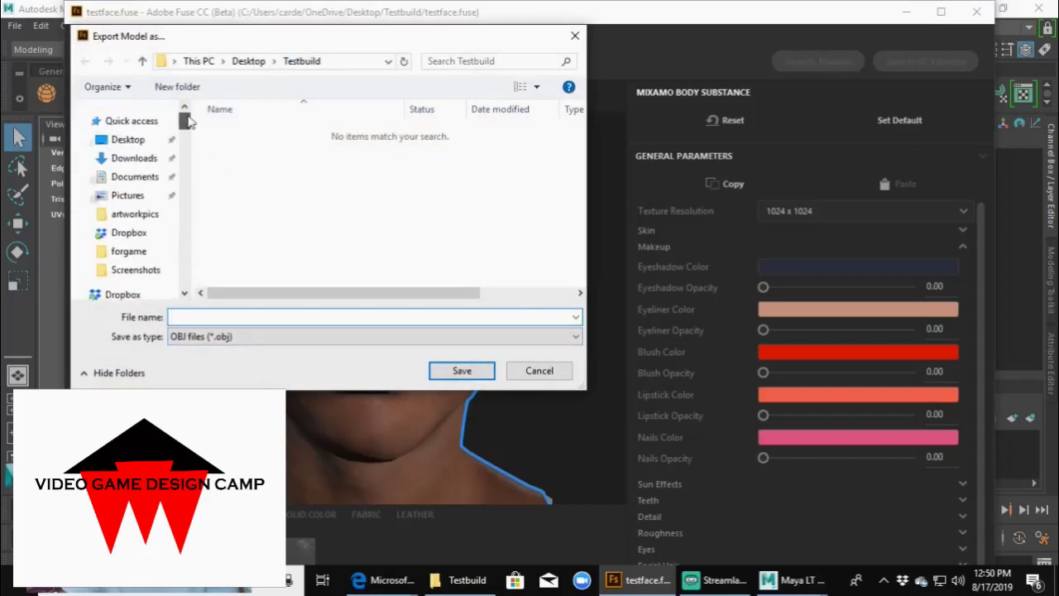
pyautogui.click(146, 140)
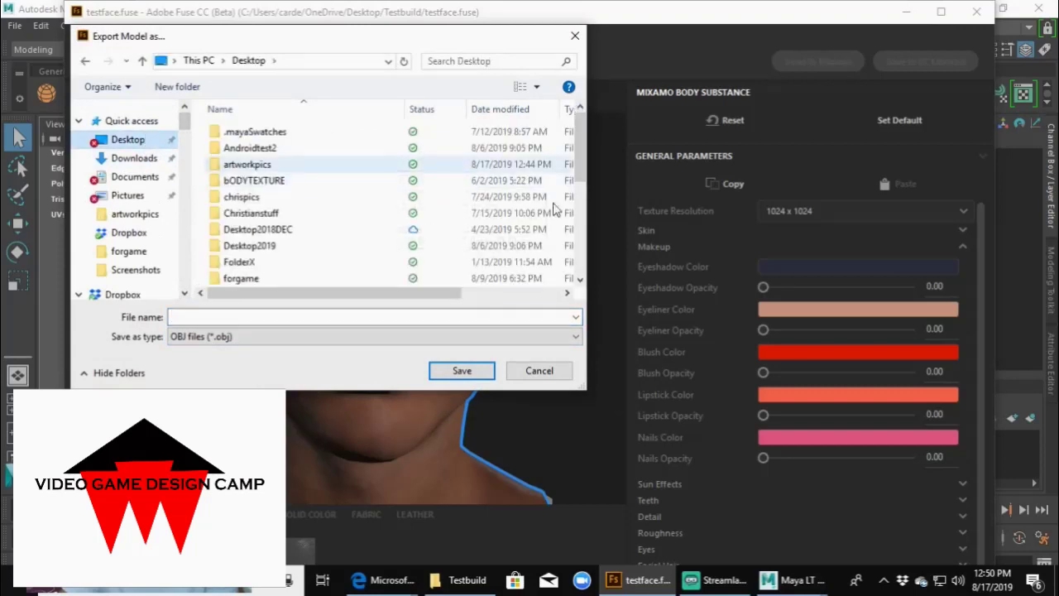
pyautogui.moveTo(580, 163); pyautogui.dragTo(580, 253)
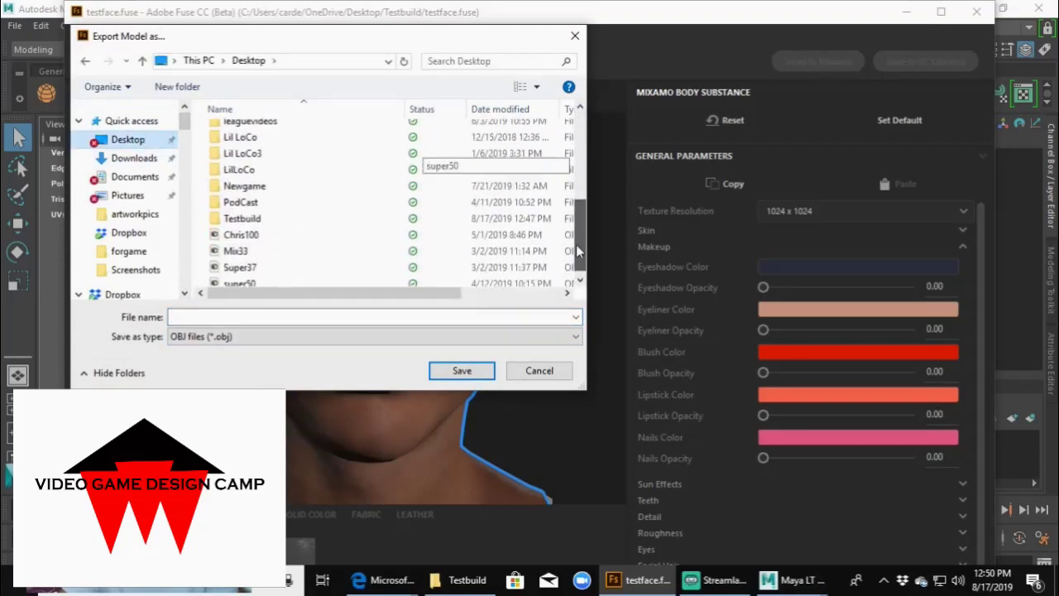
pyautogui.click(278, 220)
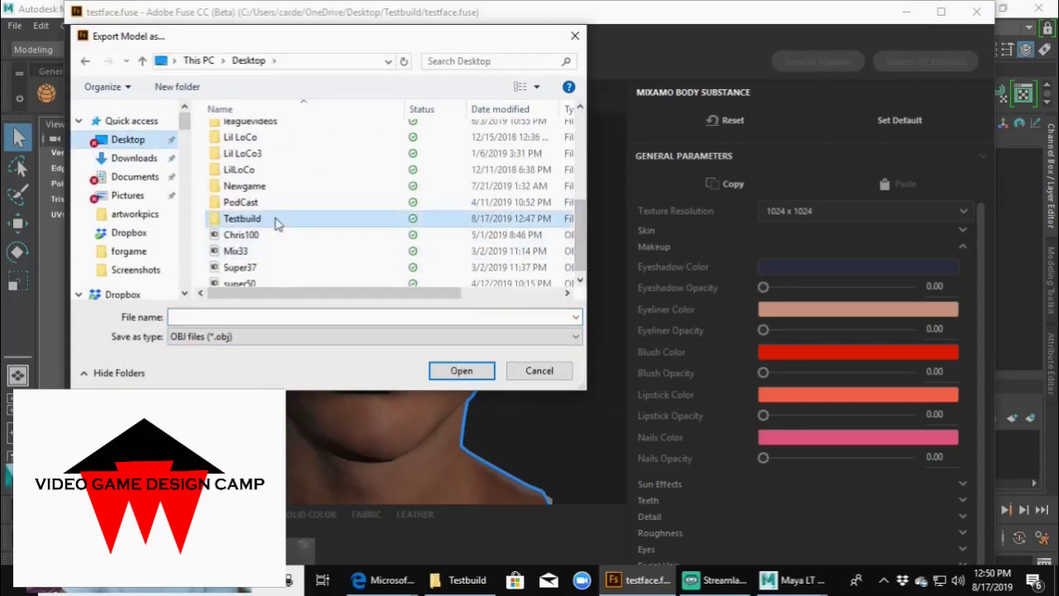
pyautogui.click(462, 371)
pyautogui.click(269, 315)
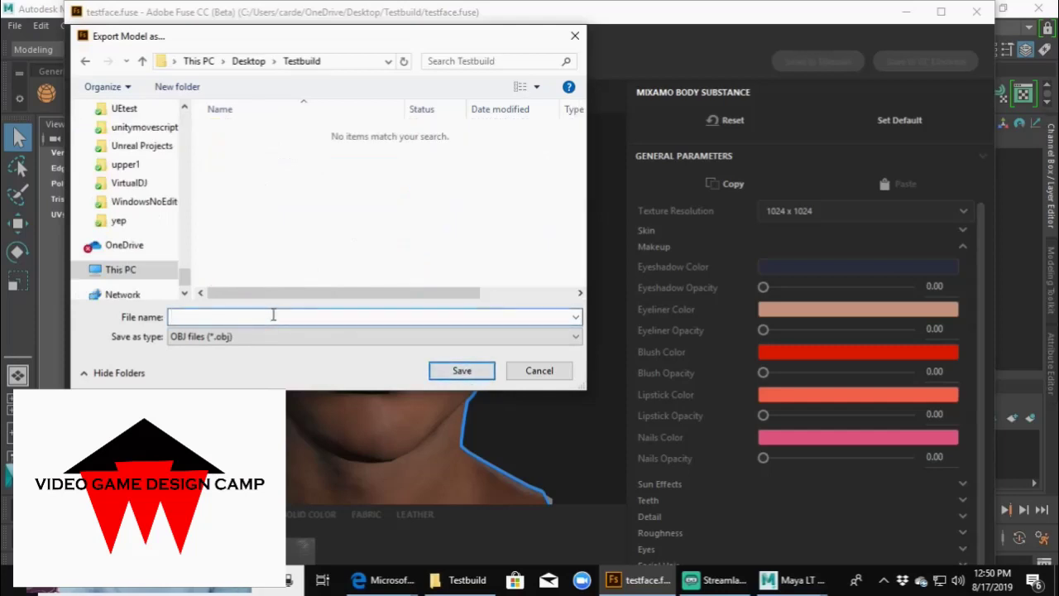
pyautogui.write('tace')
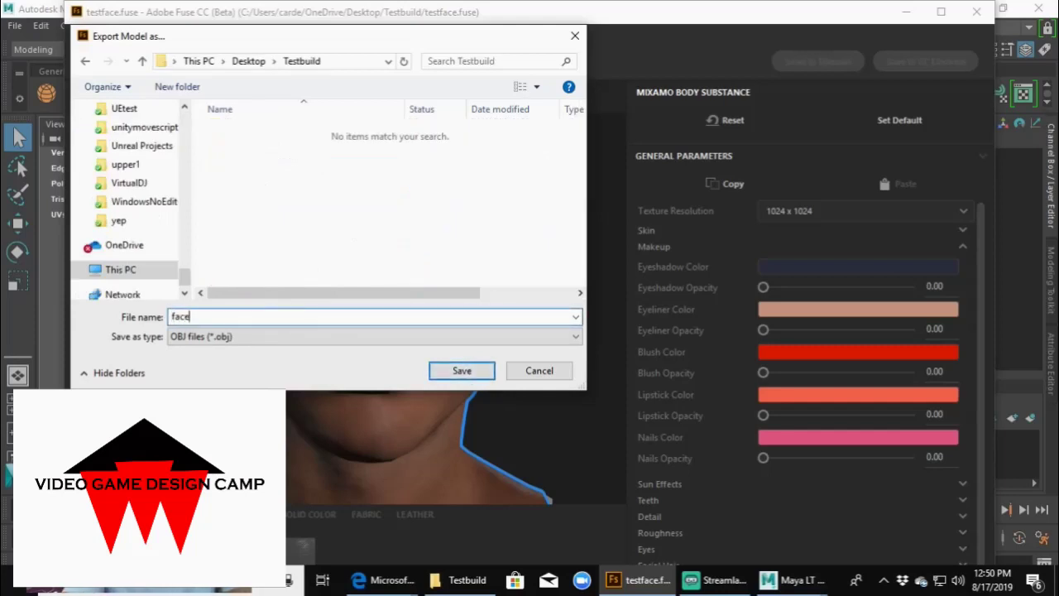
pyautogui.write('100')
pyautogui.click(461, 370)
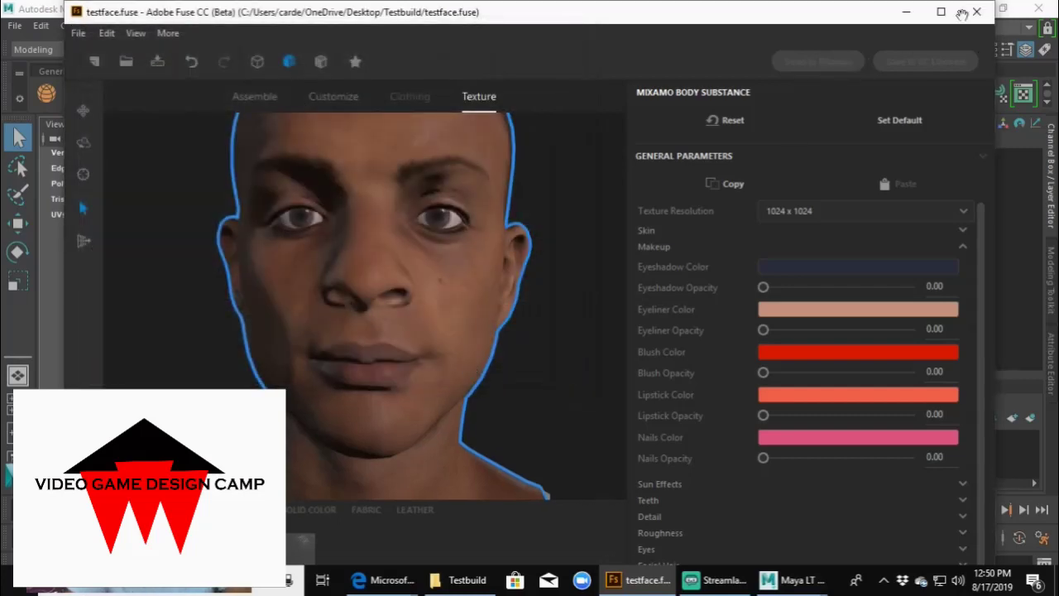
# Step: Minimize Fuse and import face100.obj from Testbuild's face100 folder into Maya
pyautogui.click(907, 12)
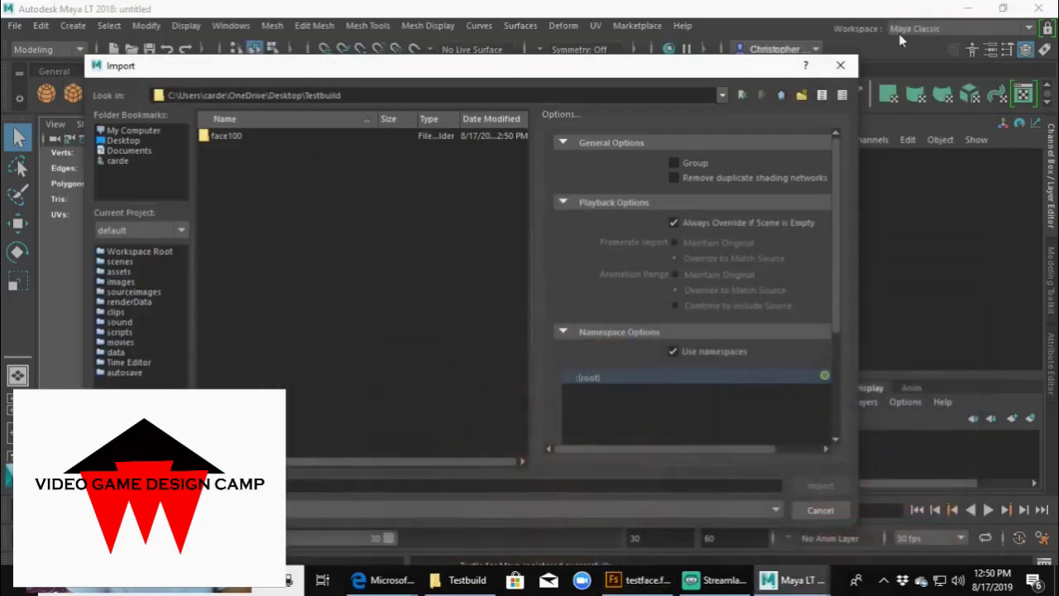
pyautogui.click(227, 137)
pyautogui.click(777, 512)
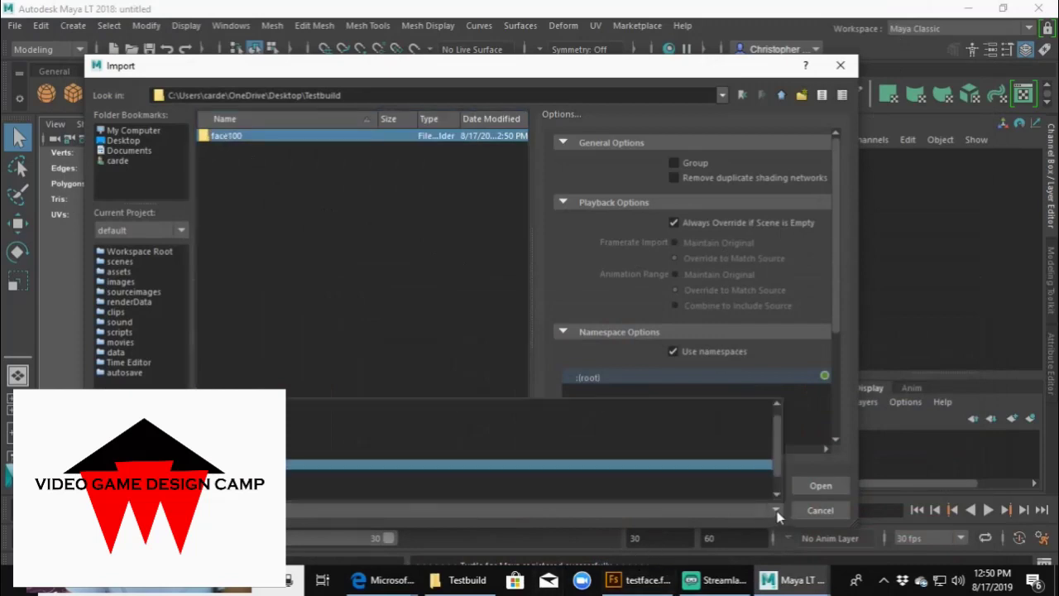
pyautogui.press('Return')
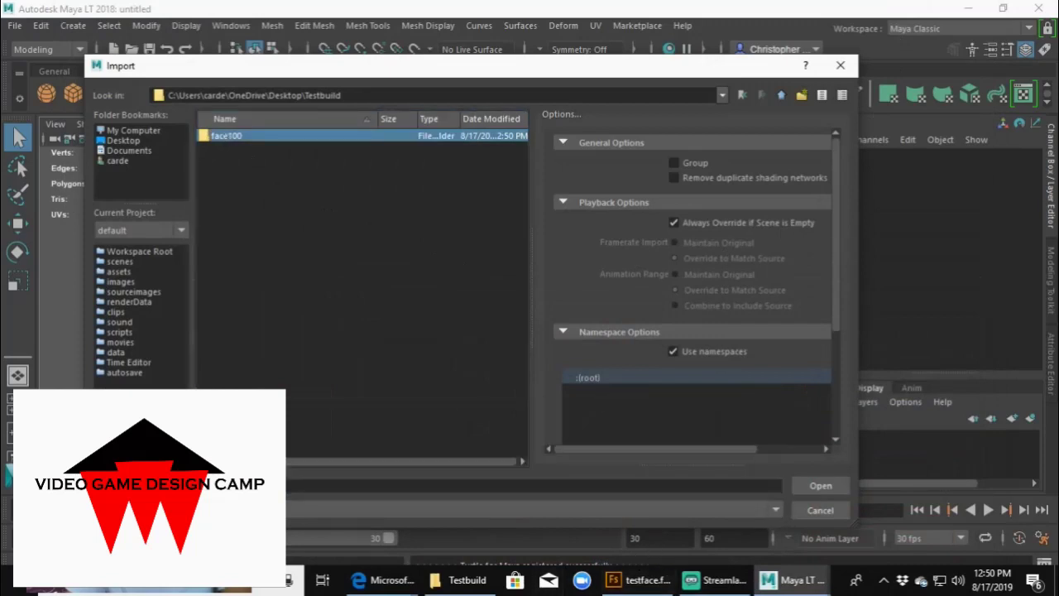
pyautogui.doubleClick(250, 137)
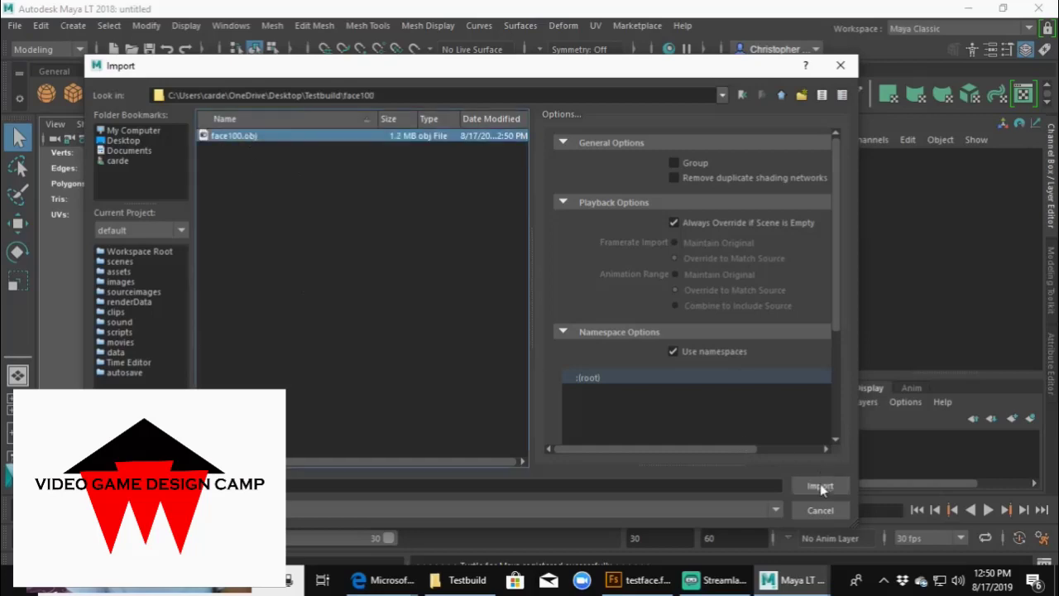
pyautogui.click(820, 487)
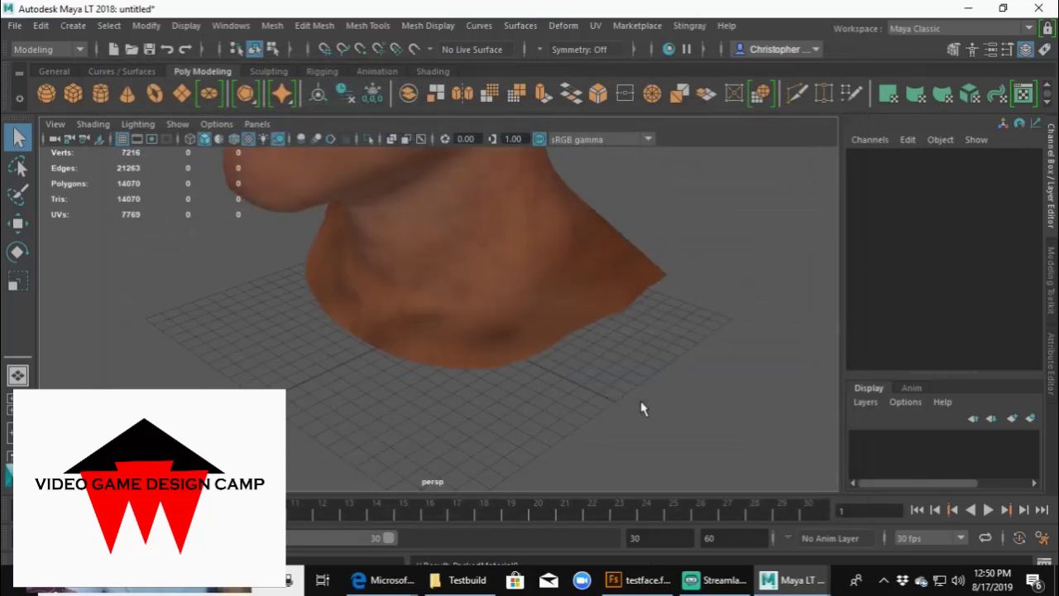
# Step: Move in to a frontal view of the face and select the eyelashes mesh
pyautogui.keyDown('alt'); pyautogui.moveTo(629, 399); pyautogui.dragTo(552, 300); pyautogui.keyUp('alt')
pyautogui.keyDown('alt'); pyautogui.moveTo(551, 300); pyautogui.dragTo(599, 449, button='middle'); pyautogui.keyUp('alt')
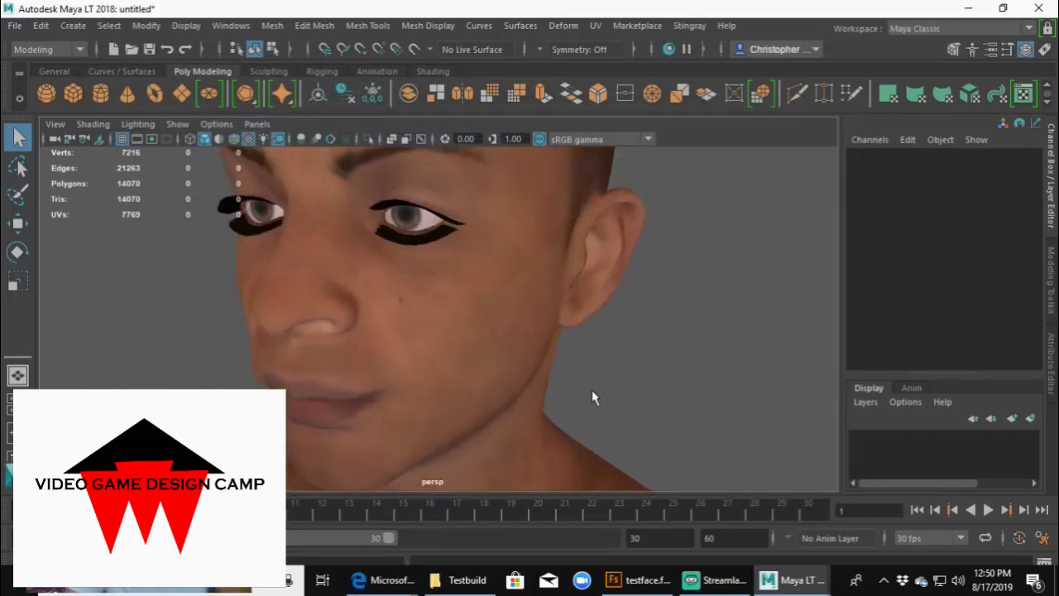
pyautogui.keyDown('alt'); pyautogui.moveTo(598, 404); pyautogui.dragTo(538, 379); pyautogui.keyUp('alt')
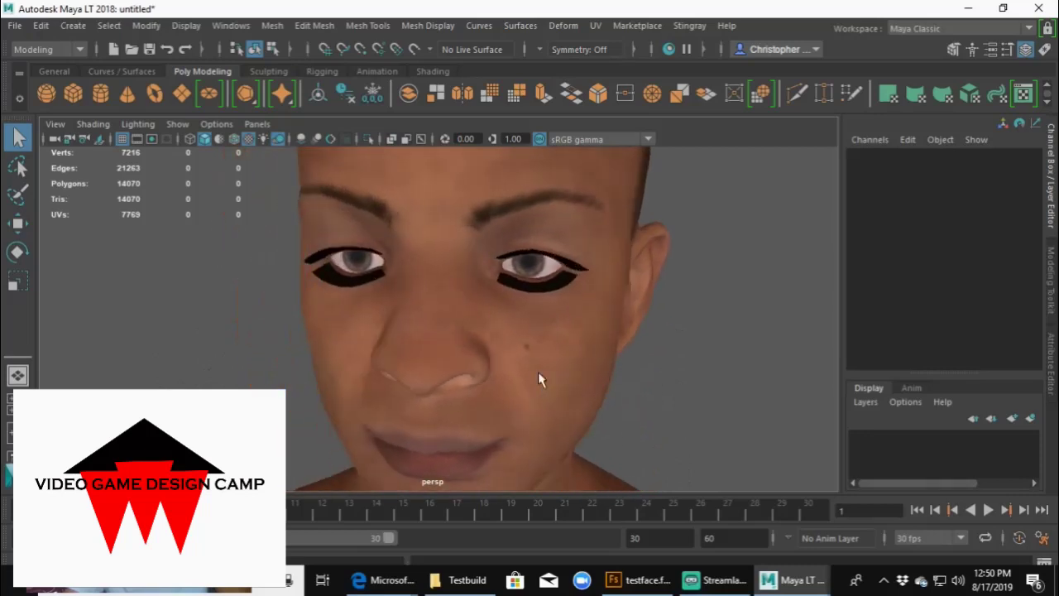
pyautogui.click(536, 291)
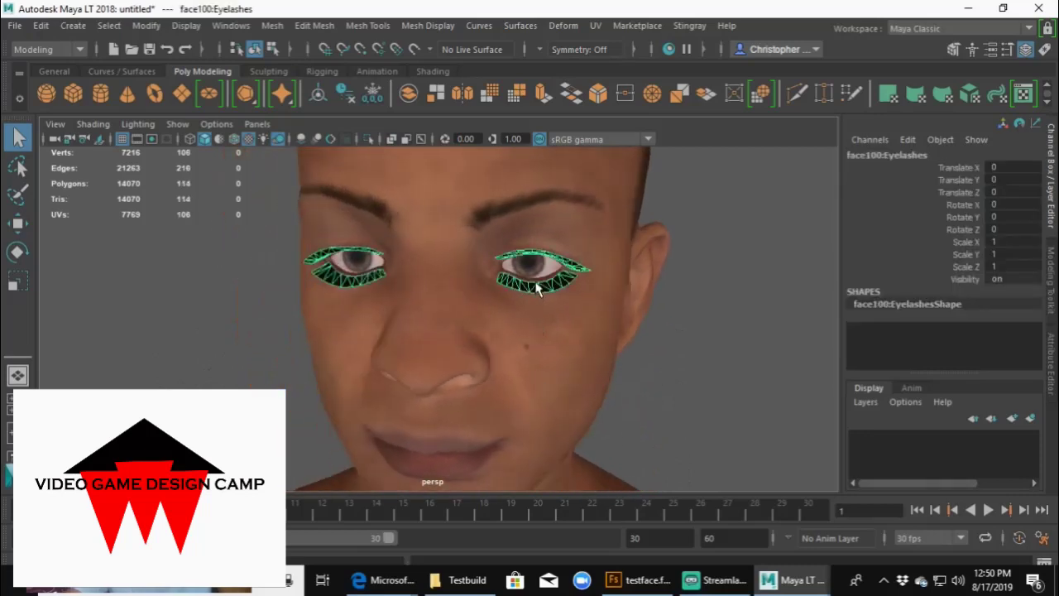
pyautogui.keyDown('alt'); pyautogui.moveTo(538, 303); pyautogui.dragTo(551, 303); pyautogui.keyUp('alt')
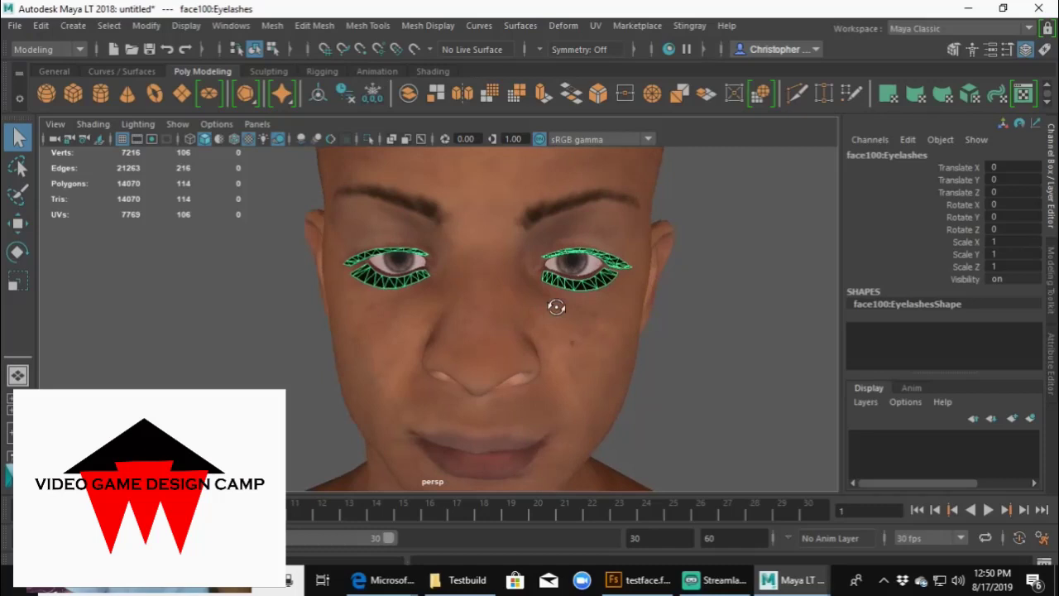
# Step: Create layer1 from the selected eyelashes and hide it
pyautogui.click(865, 403)
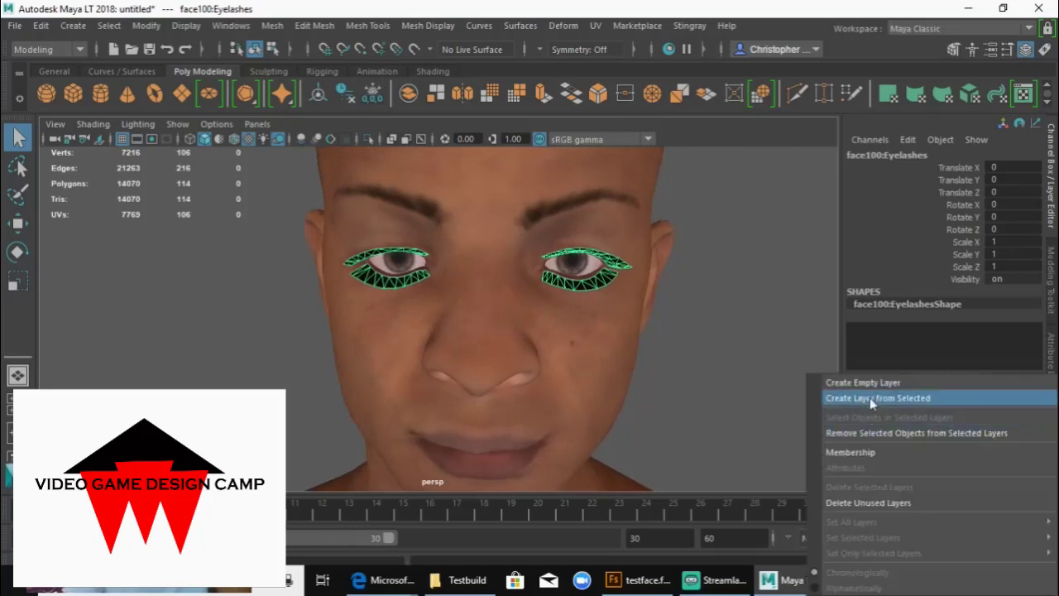
pyautogui.click(870, 398)
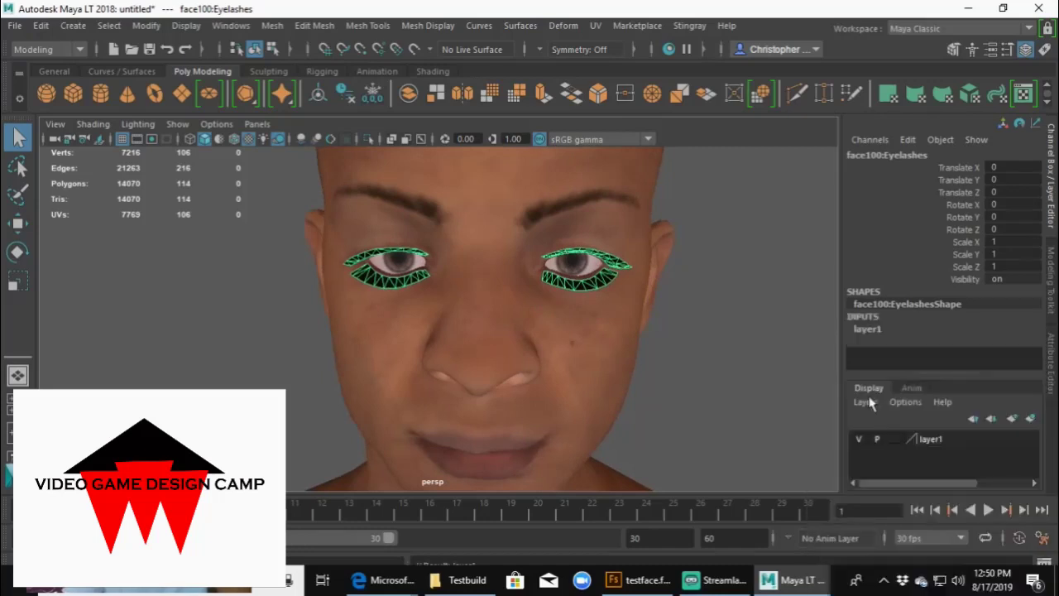
pyautogui.click(860, 440)
pyautogui.keyDown('alt'); pyautogui.moveTo(707, 390); pyautogui.dragTo(607, 355); pyautogui.keyUp('alt')
pyautogui.scroll(-5, 679, 373)
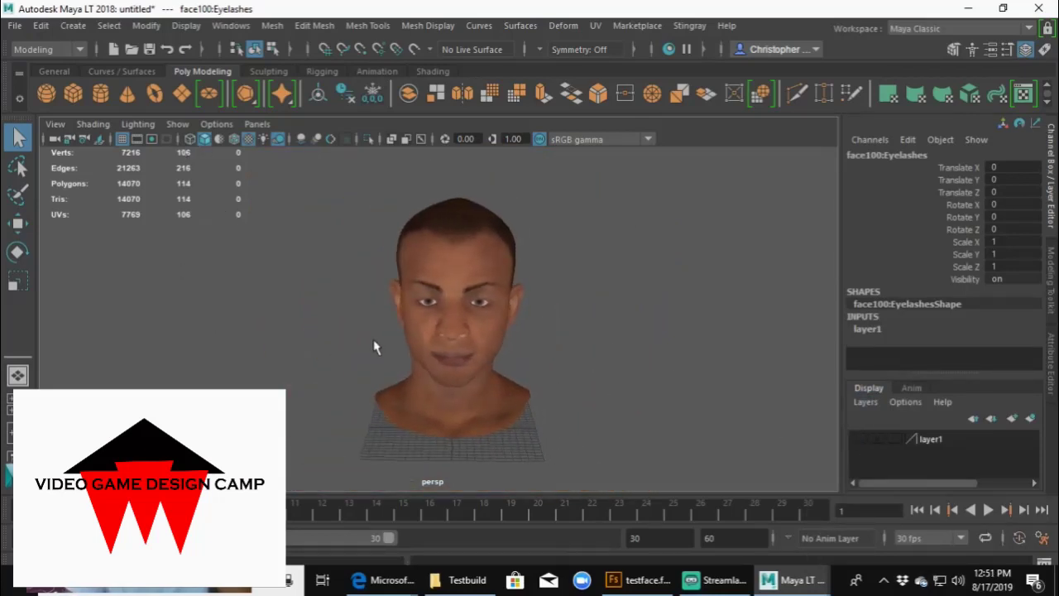
# Step: Switch to the four-view layout, frame the head in the front view, then close the image-plane file window unused
pyautogui.press('space')
pyautogui.press('space')
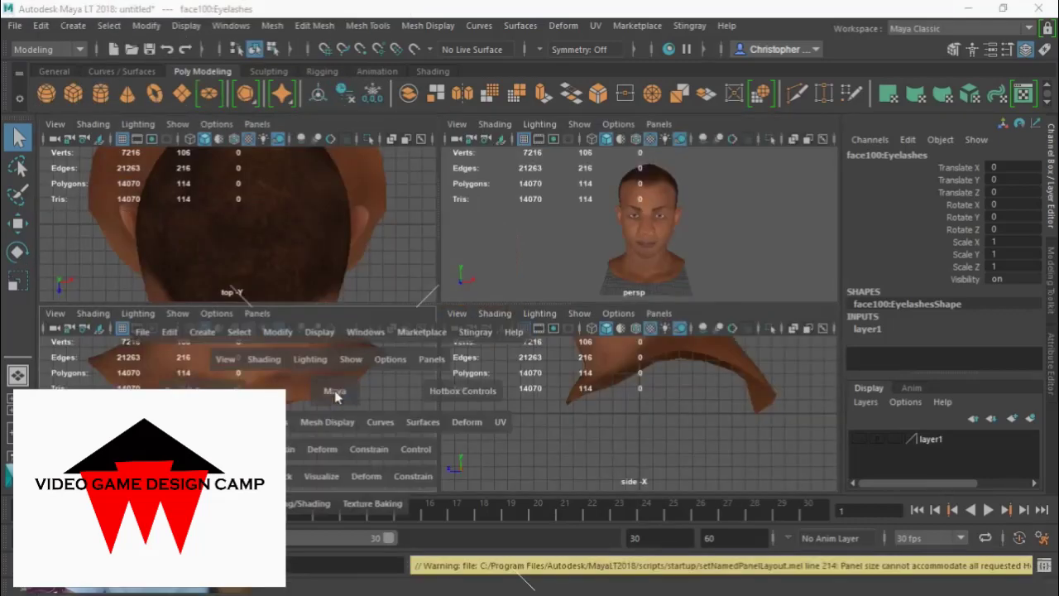
pyautogui.keyDown('alt'); pyautogui.moveTo(552, 222); pyautogui.dragTo(565, 386, button='middle'); pyautogui.keyUp('alt')
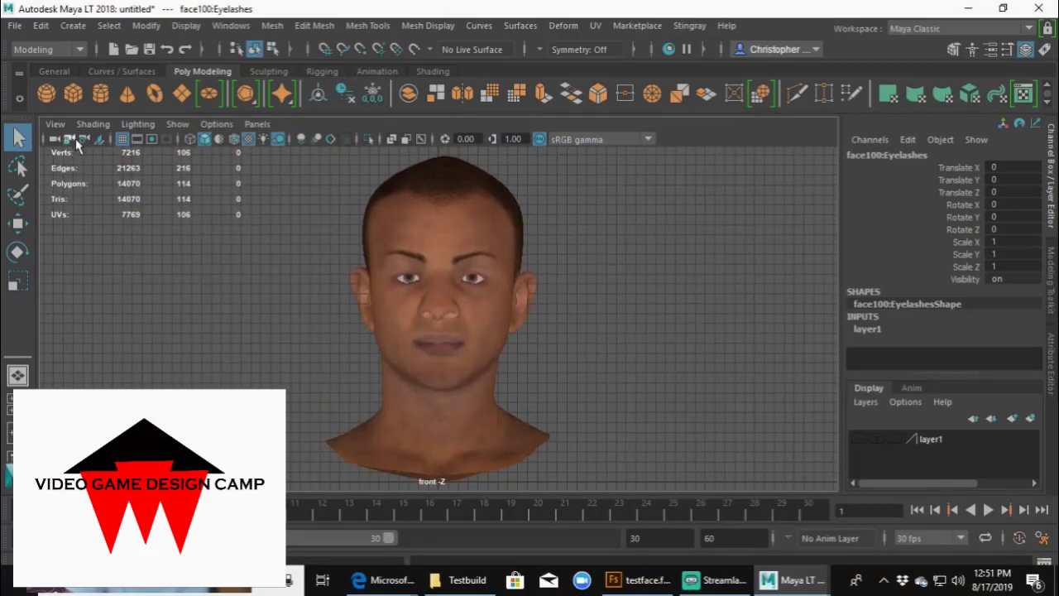
pyautogui.click(99, 136)
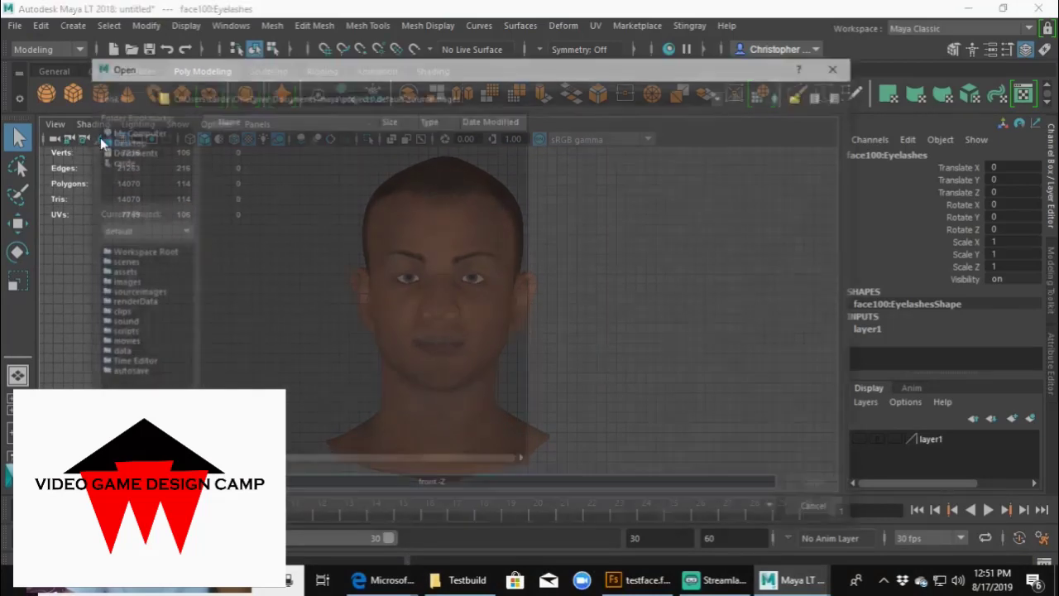
pyautogui.click(123, 141)
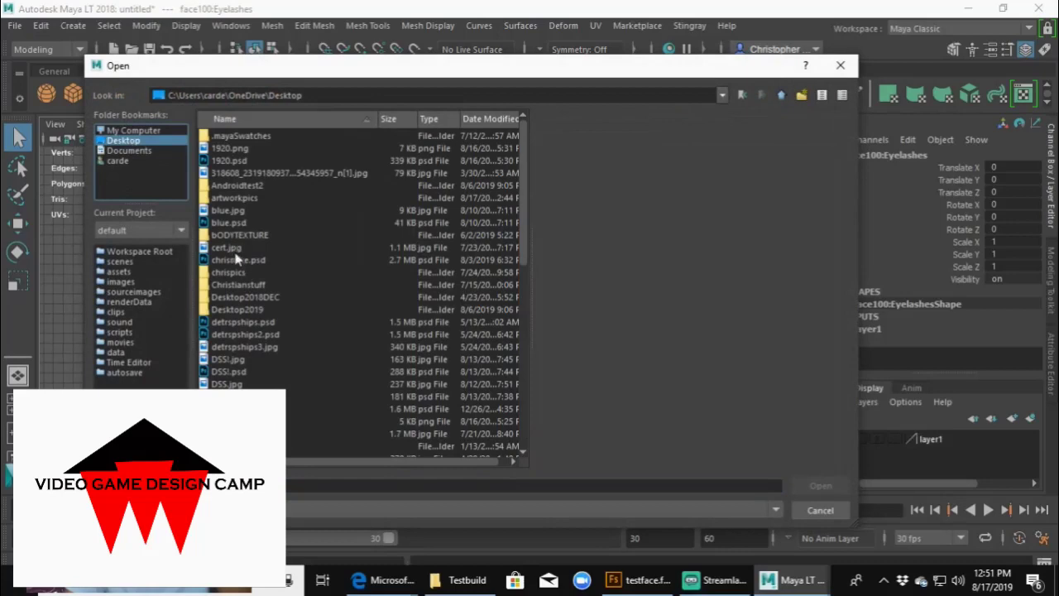
pyautogui.click(840, 65)
pyautogui.click(970, 16)
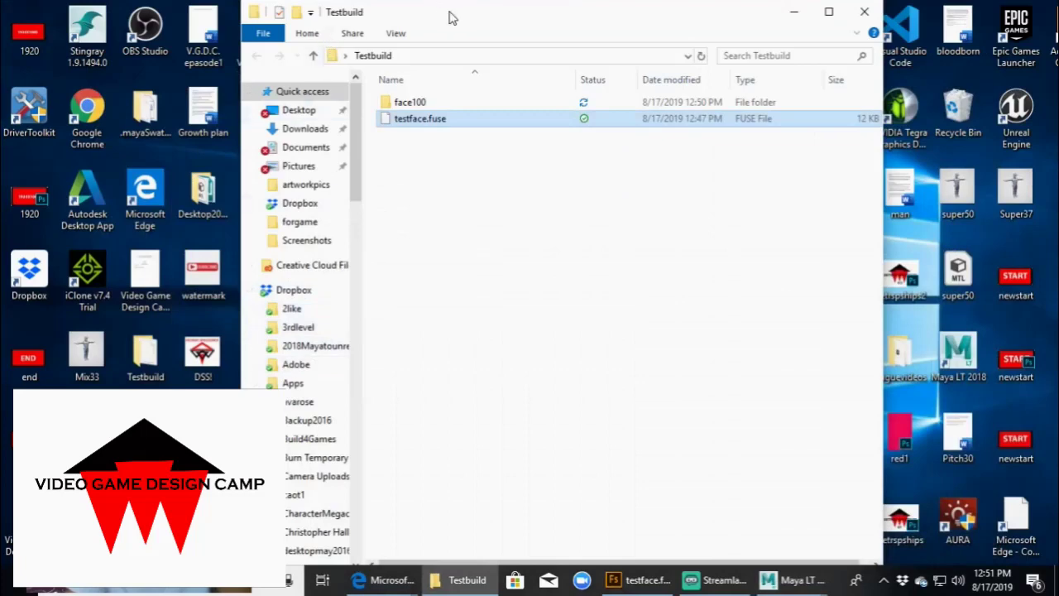
pyautogui.click(793, 13)
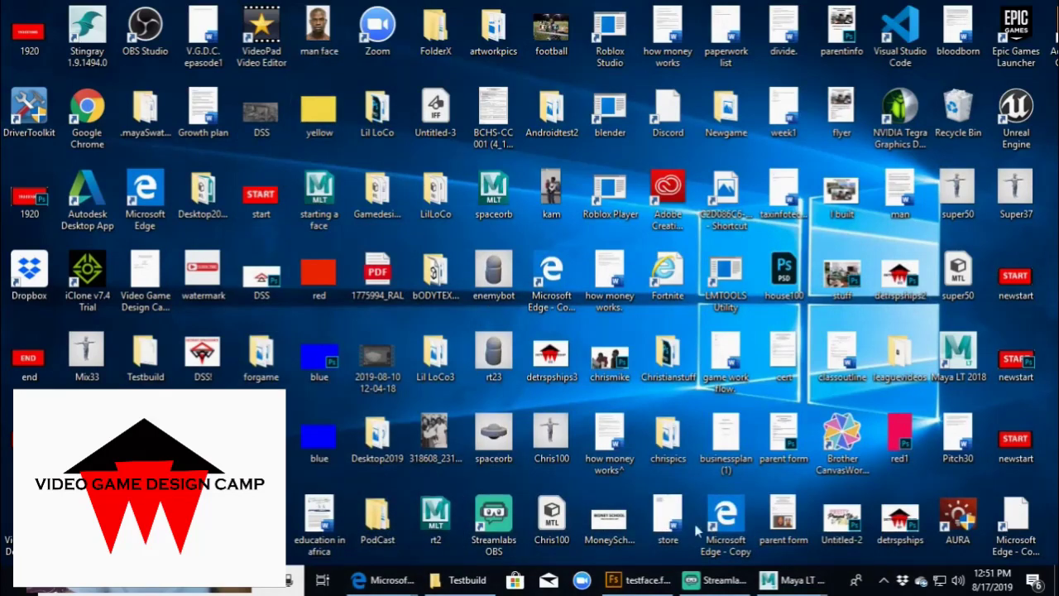
pyautogui.moveTo(791, 589)
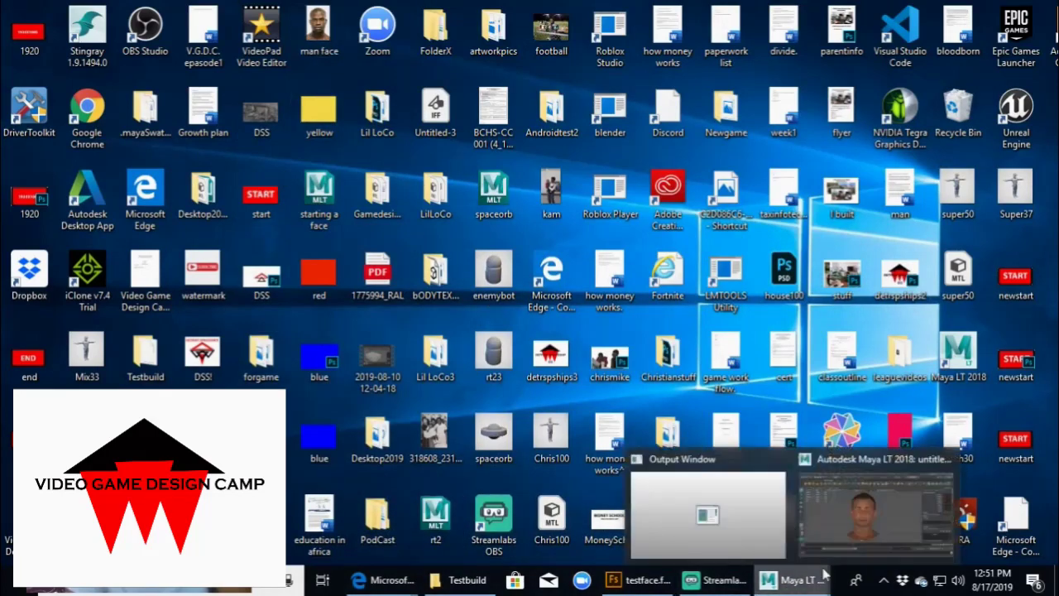
pyautogui.click(844, 546)
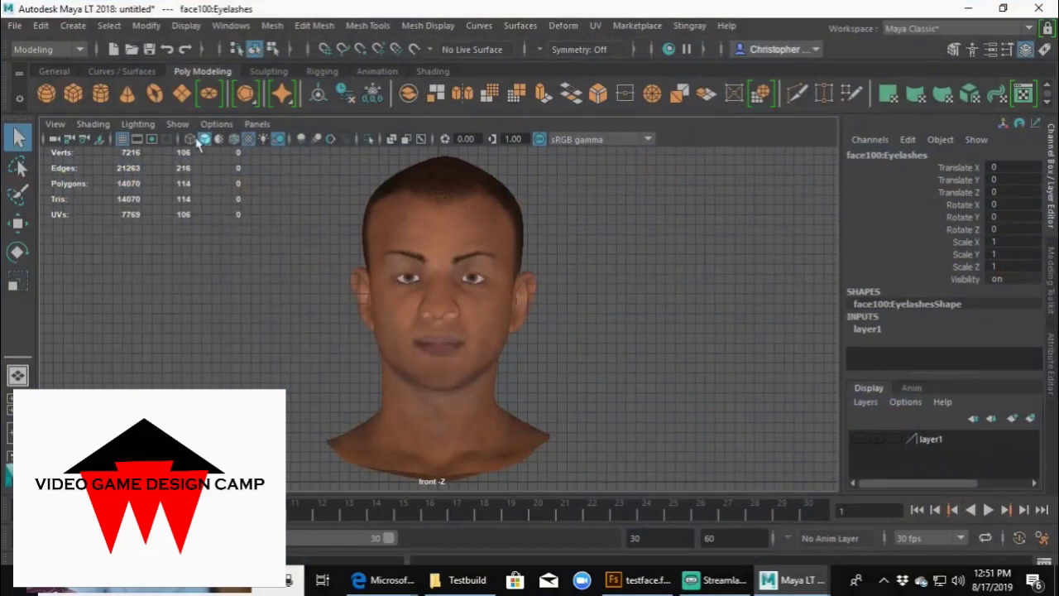
# Step: Load man face.jpg from the Desktop via the Image Plane button, creating imagePlaneShape1
pyautogui.click(103, 139)
pyautogui.click(123, 140)
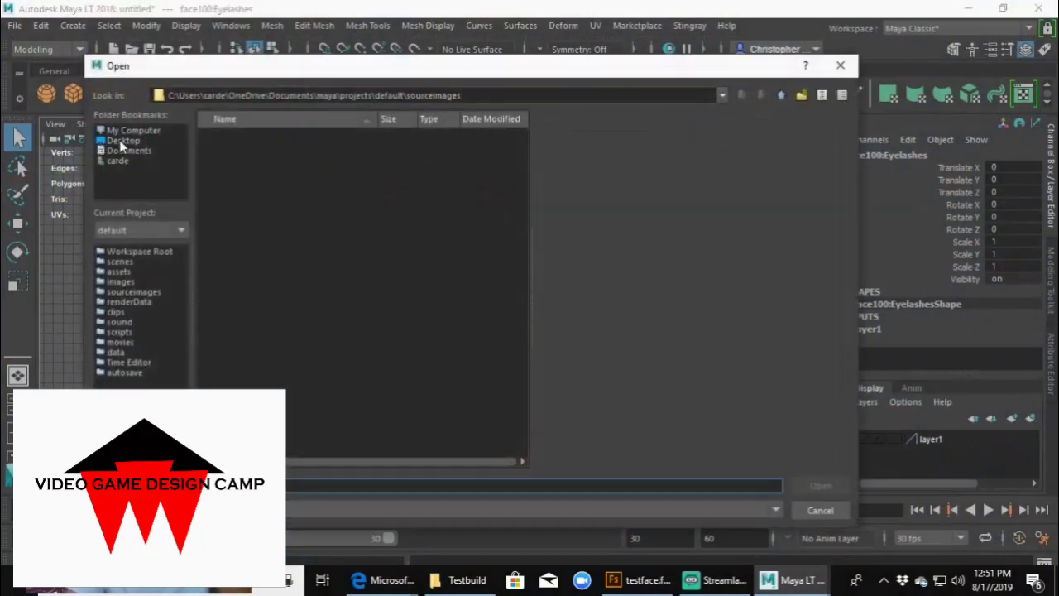
pyautogui.scroll(-8, 262, 356)
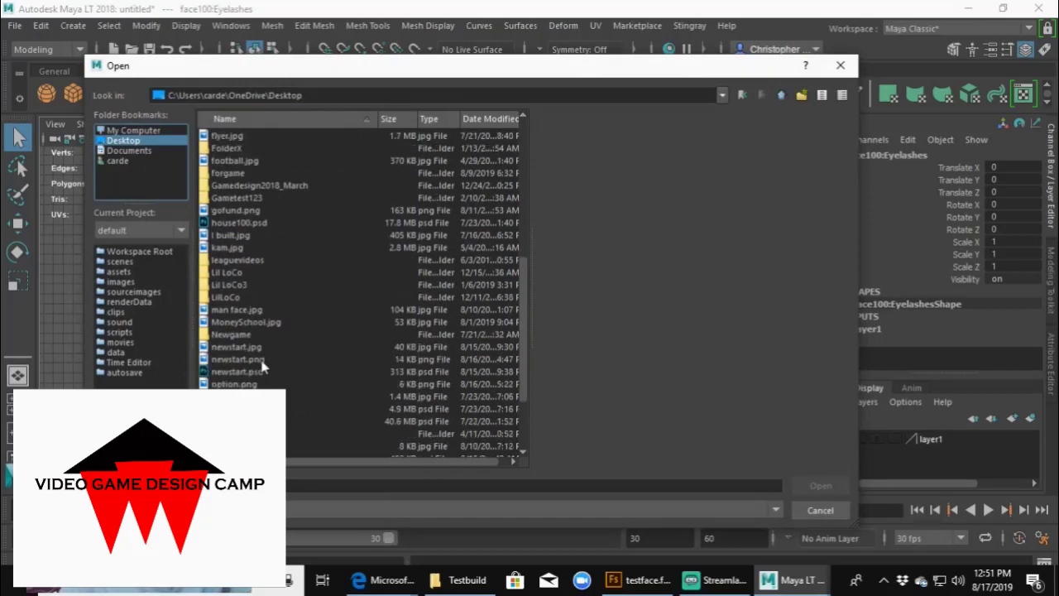
pyautogui.click(258, 311)
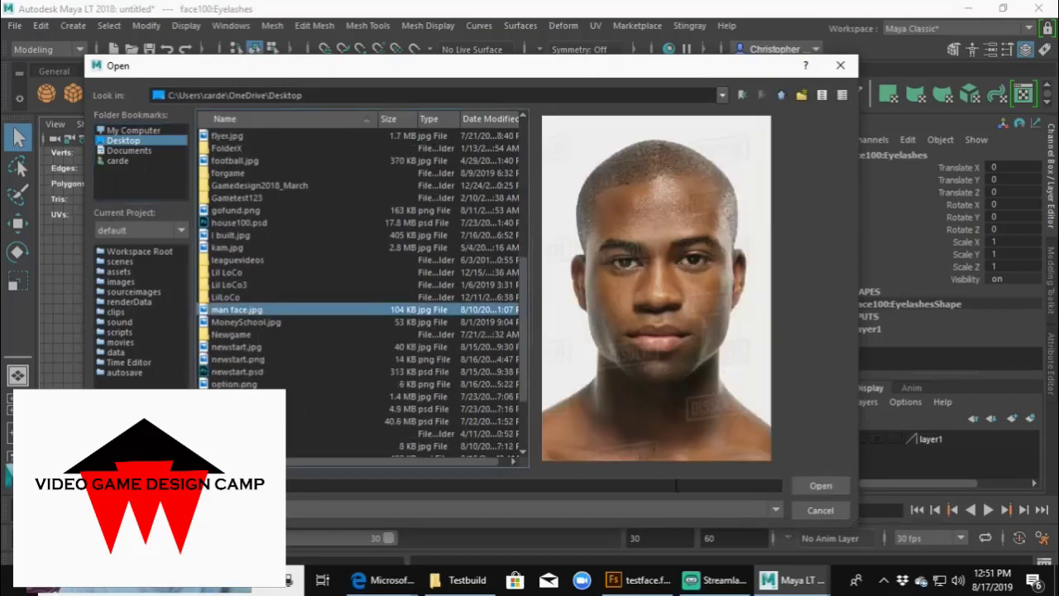
pyautogui.click(820, 487)
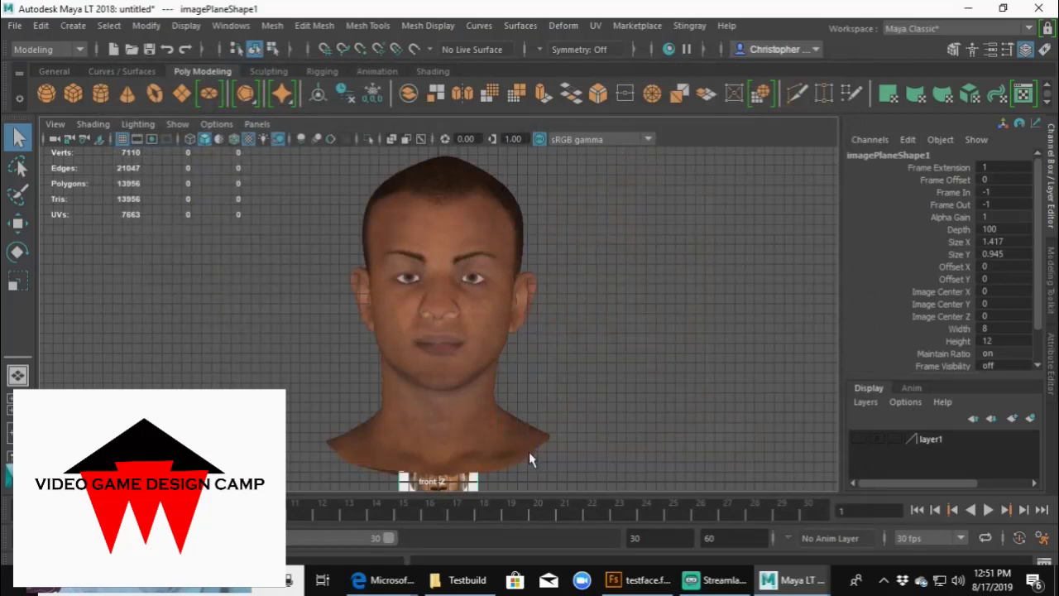
# Step: Move and resize the man face.jpg image plane to sit left of the head, hiding the grid
pyautogui.scroll(-3, 529, 452)
pyautogui.press('w')
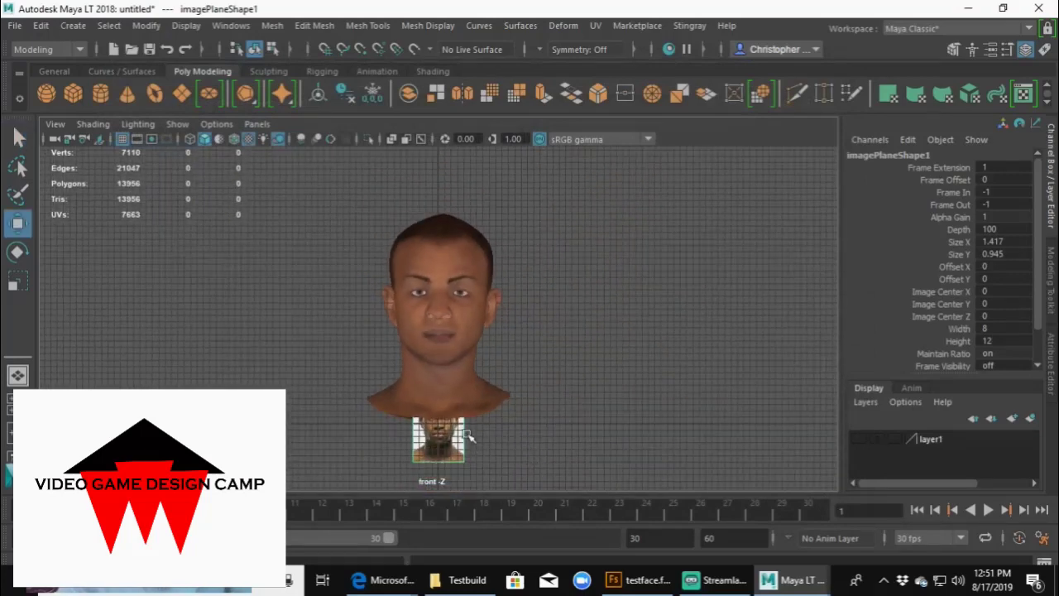
pyautogui.click(454, 437)
pyautogui.moveTo(438, 418); pyautogui.dragTo(437, 294)
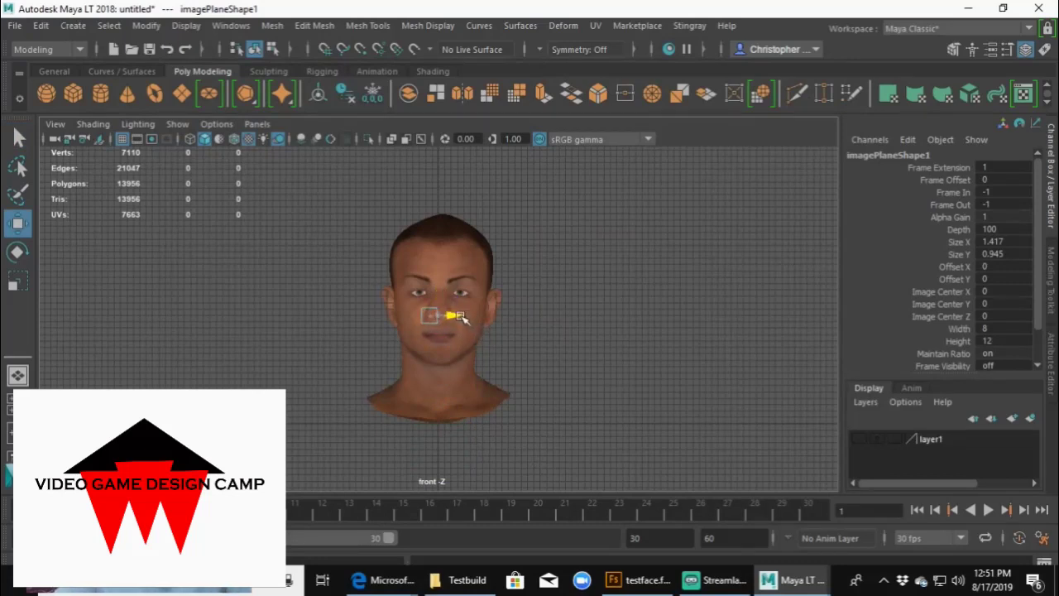
pyautogui.moveTo(463, 315); pyautogui.dragTo(418, 278)
pyautogui.press('r')
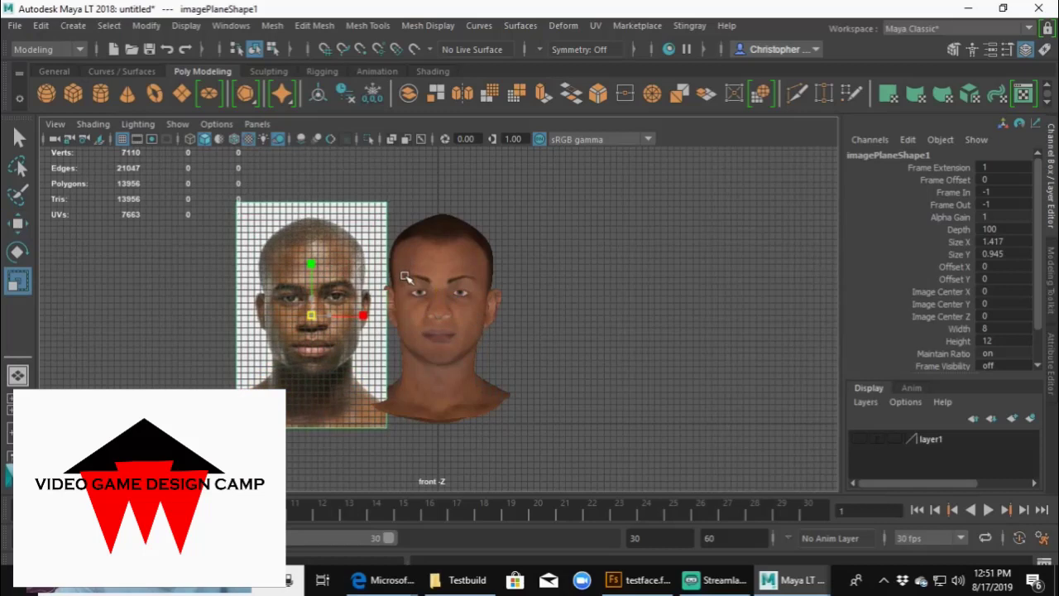
pyautogui.click(123, 139)
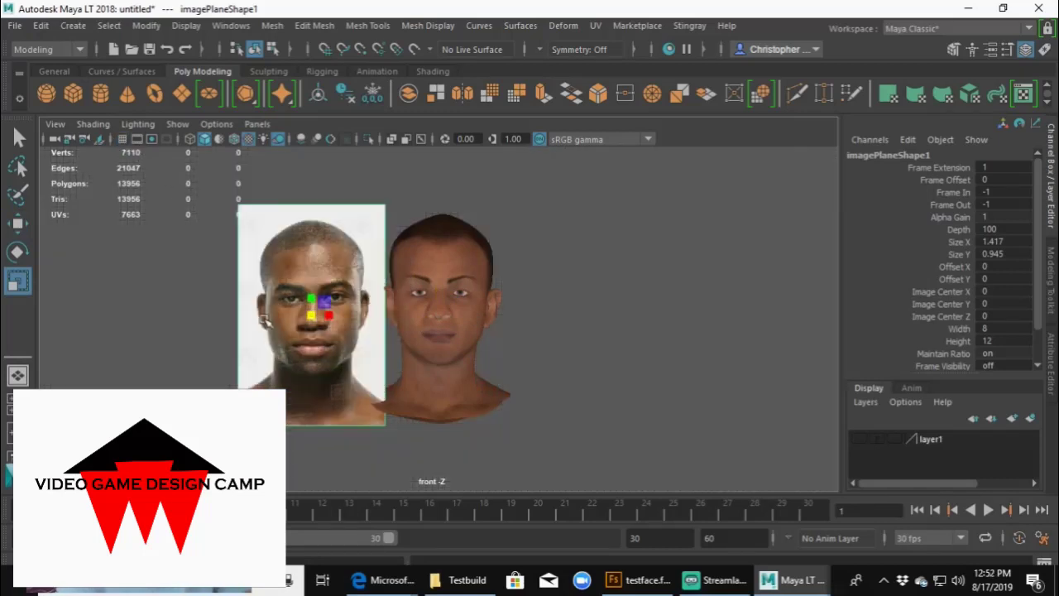
pyautogui.press('w')
pyautogui.moveTo(311, 308); pyautogui.dragTo(315, 291)
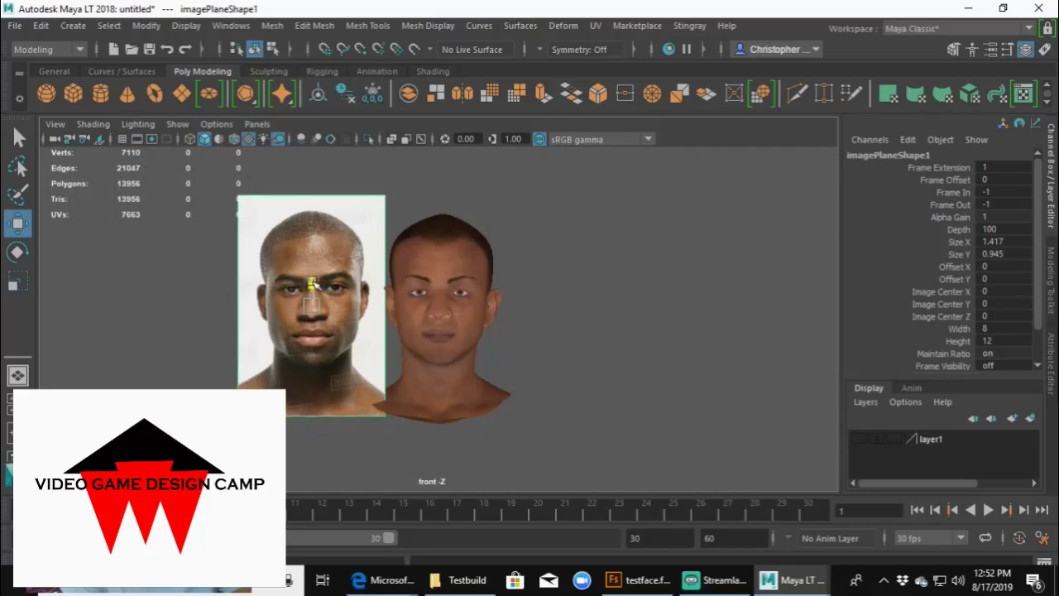
# Step: Orbit the perspective view to compare the reference photo beside the head
pyautogui.press('space')
pyautogui.press('space')
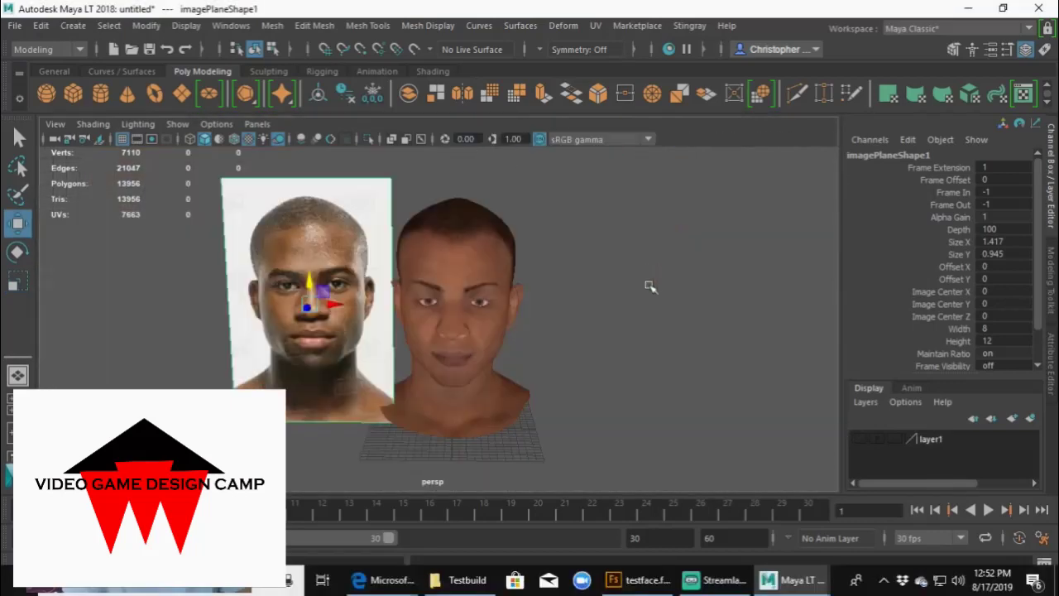
pyautogui.keyDown('alt'); pyautogui.moveTo(651, 356); pyautogui.dragTo(593, 381); pyautogui.keyUp('alt')
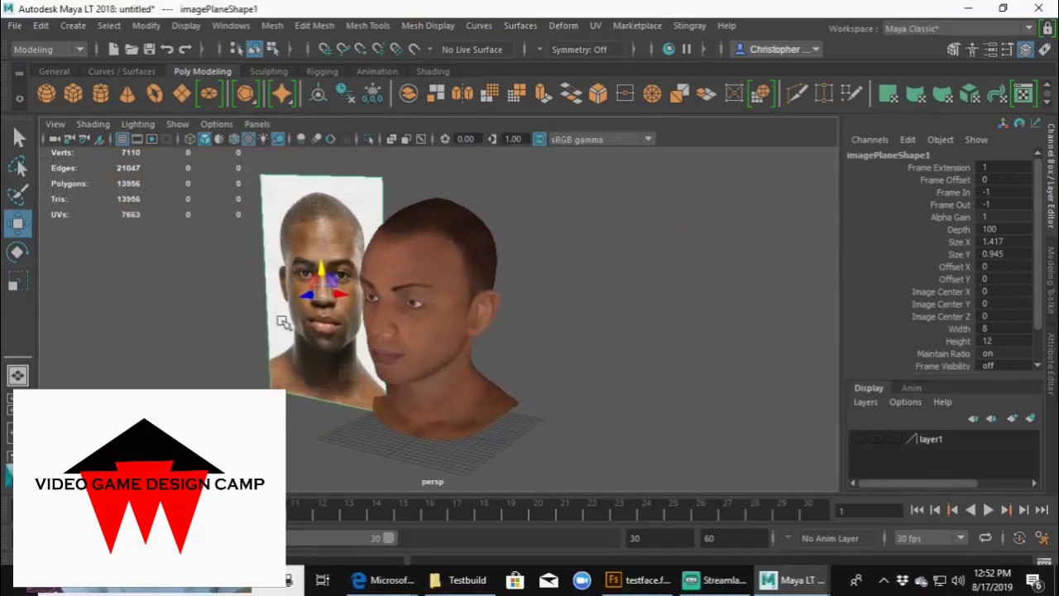
pyautogui.keyDown('alt'); pyautogui.moveTo(300, 294); pyautogui.dragTo(367, 274); pyautogui.keyUp('alt')
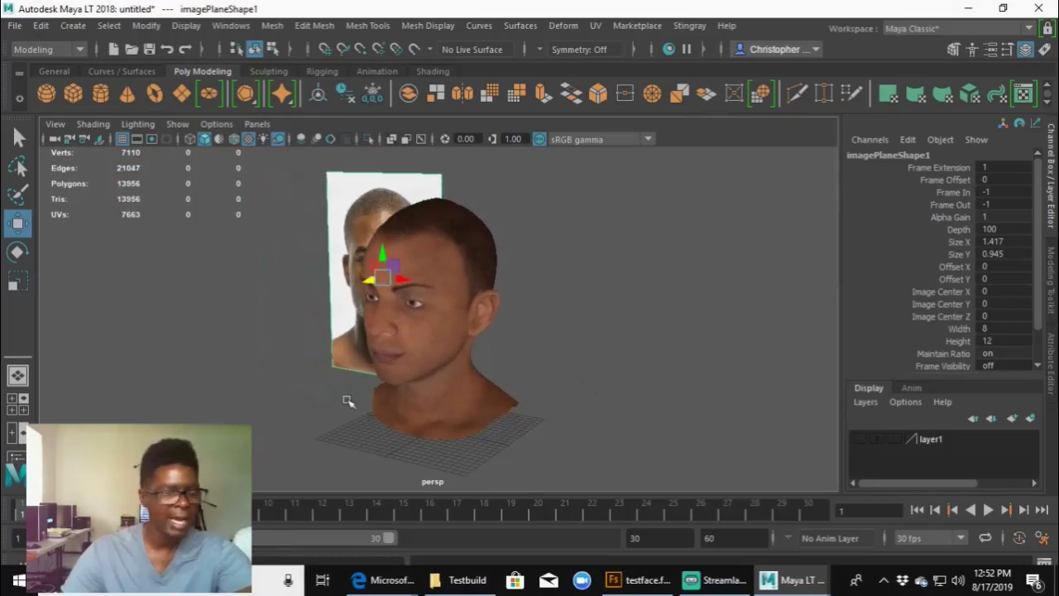
pyautogui.keyDown('alt'); pyautogui.moveTo(355, 406); pyautogui.dragTo(425, 406); pyautogui.keyUp('alt')
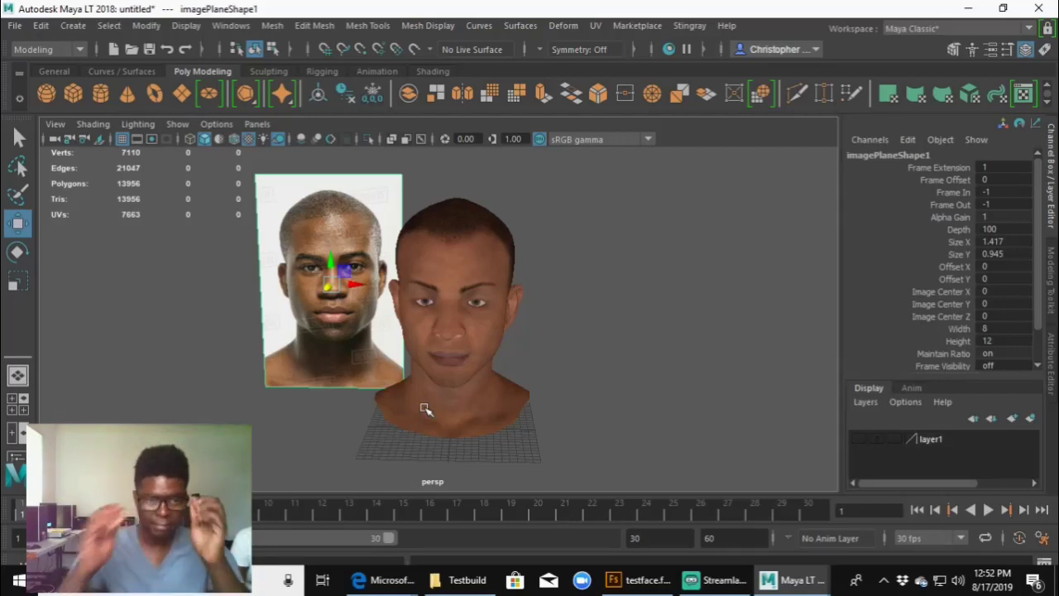
pyautogui.moveTo(516, 367)
pyautogui.keyDown('alt'); pyautogui.mouseDown()
pyautogui.moveTo(562, 371)
pyautogui.moveTo(459, 373)
pyautogui.moveTo(502, 367)
pyautogui.mouseUp(); pyautogui.keyUp('alt')
pyautogui.press('space')
# Step: In the maximized front view, lower the photo, select the face100:Body head and enter Vertex mode
pyautogui.press('space')
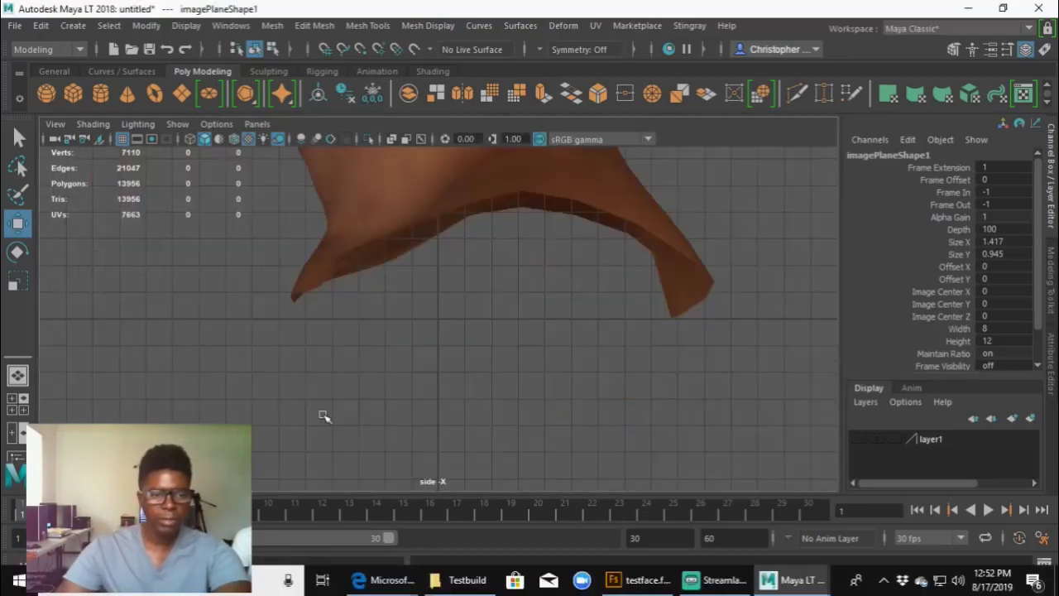
pyautogui.press('space')
pyautogui.press('space')
pyautogui.scroll(3, 305, 381)
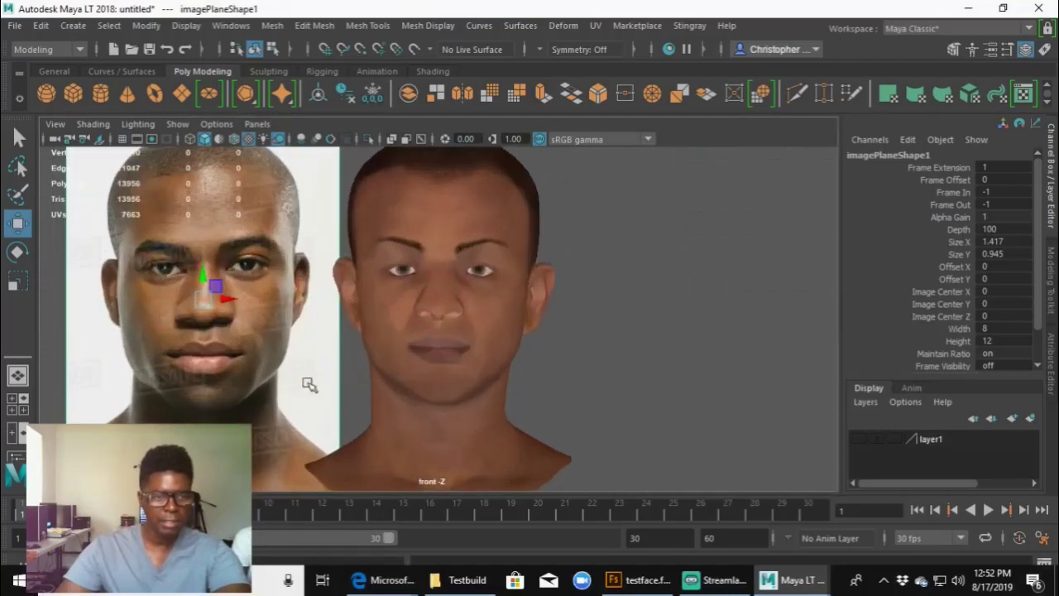
pyautogui.moveTo(326, 385); pyautogui.dragTo(398, 406, button='middle')
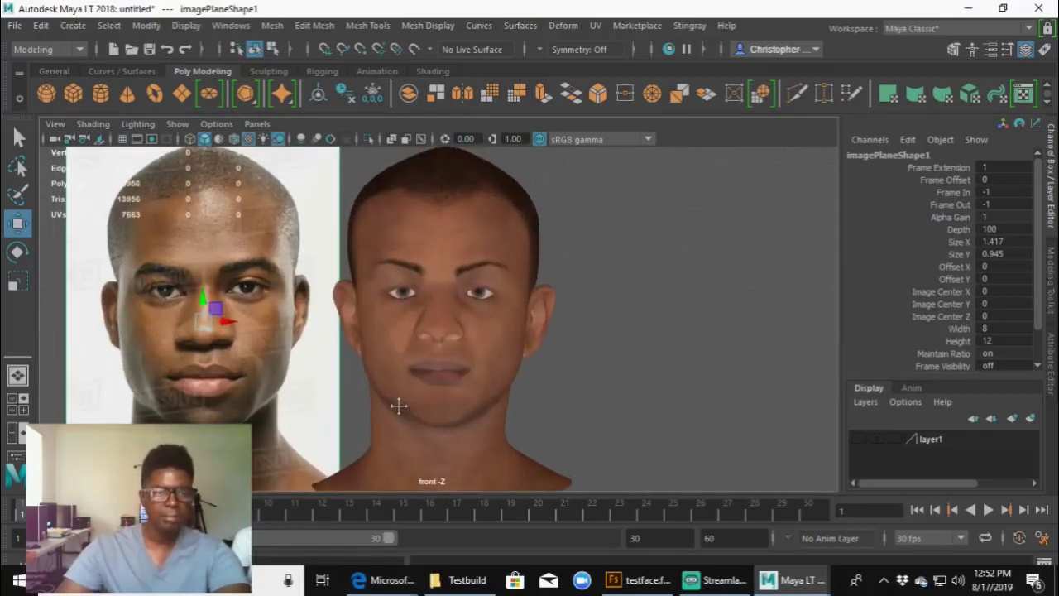
pyautogui.click(397, 367)
pyautogui.keyDown('alt'); pyautogui.moveTo(515, 378); pyautogui.dragTo(580, 371, button='middle'); pyautogui.keyUp('alt')
pyautogui.scroll(5, 581, 371)
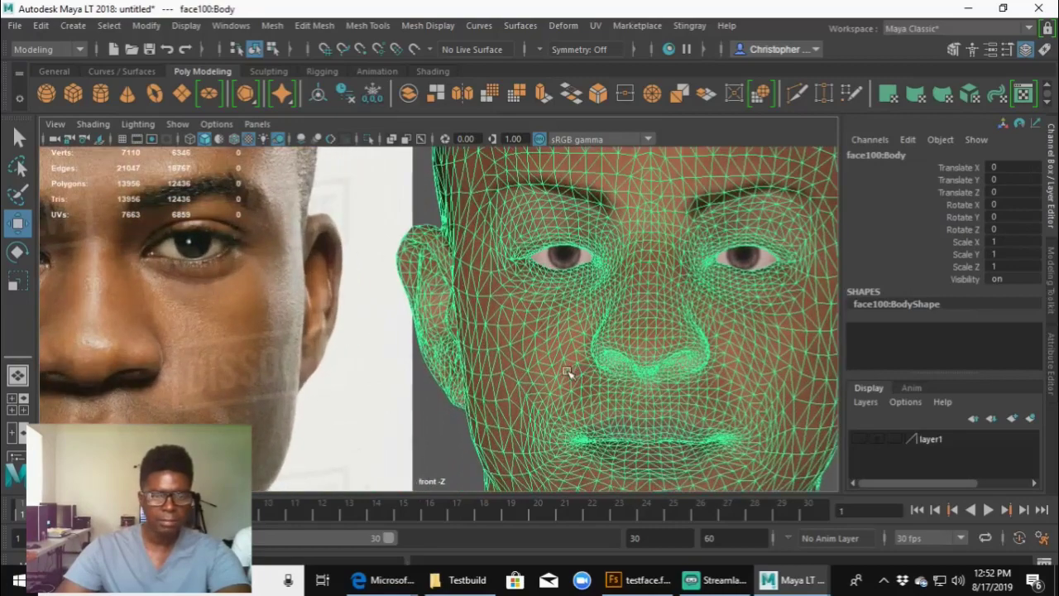
pyautogui.scroll(-3, 552, 373)
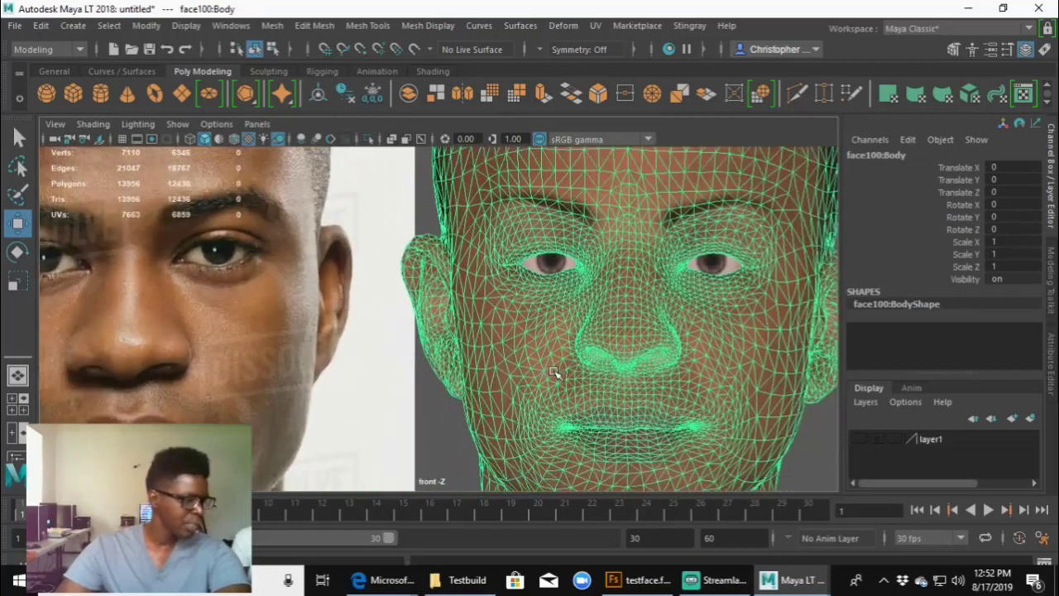
pyautogui.scroll(-2, 553, 368)
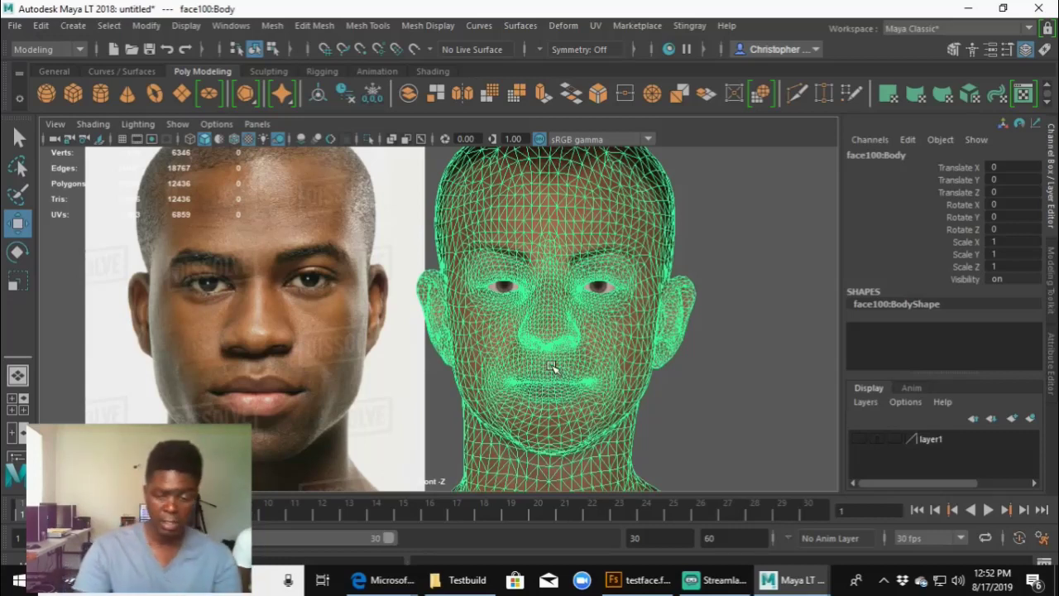
pyautogui.scroll(3, 587, 335)
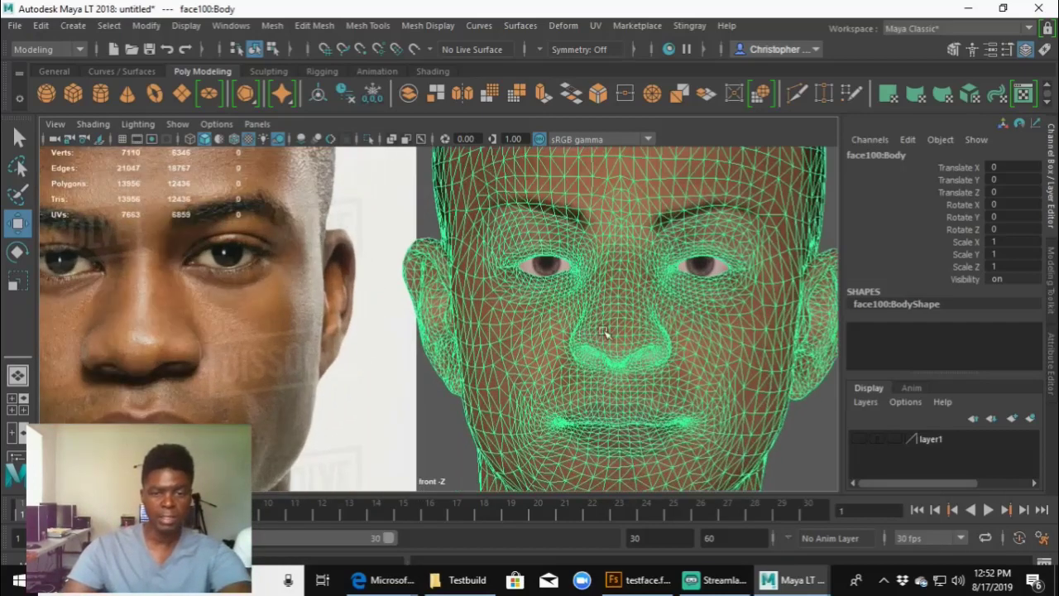
pyautogui.moveTo(604, 330); pyautogui.dragTo(516, 154, button='right')
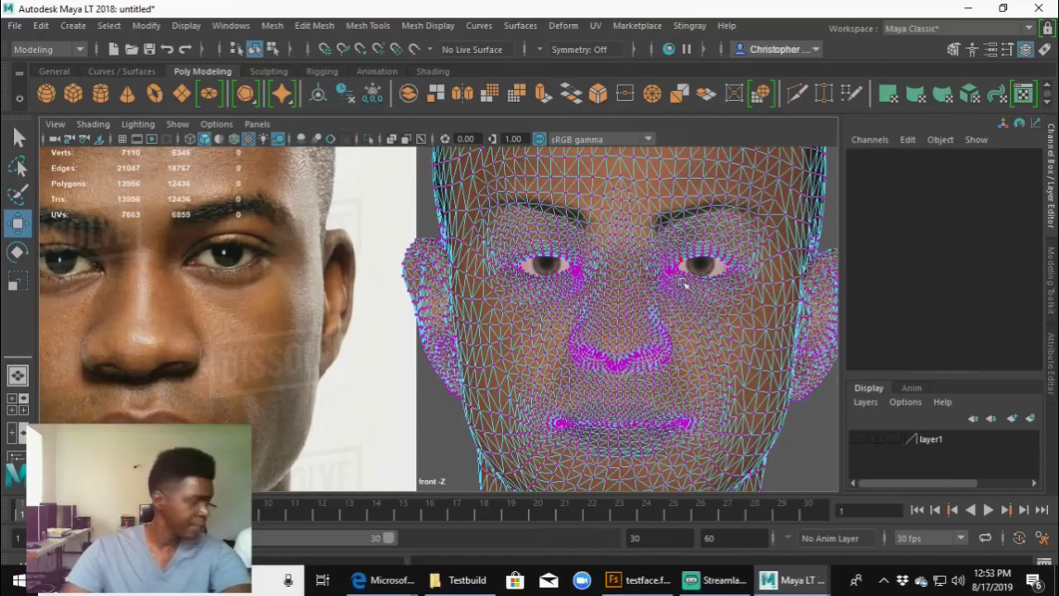
# Step: Zoom in on the nose and paint-select the vertices around the left nostril
pyautogui.scroll(2, 684, 291)
pyautogui.scroll(-1, 739, 358)
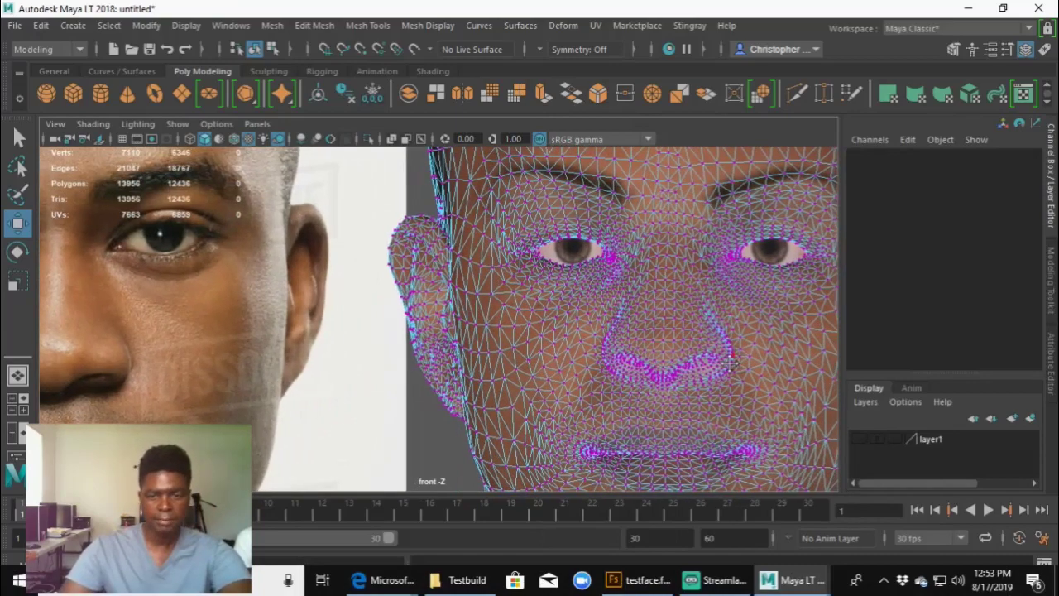
pyautogui.keyDown('alt'); pyautogui.moveTo(616, 314); pyautogui.dragTo(476, 311, button='middle'); pyautogui.keyUp('alt')
pyautogui.scroll(3, 476, 311)
pyautogui.click(16, 225)
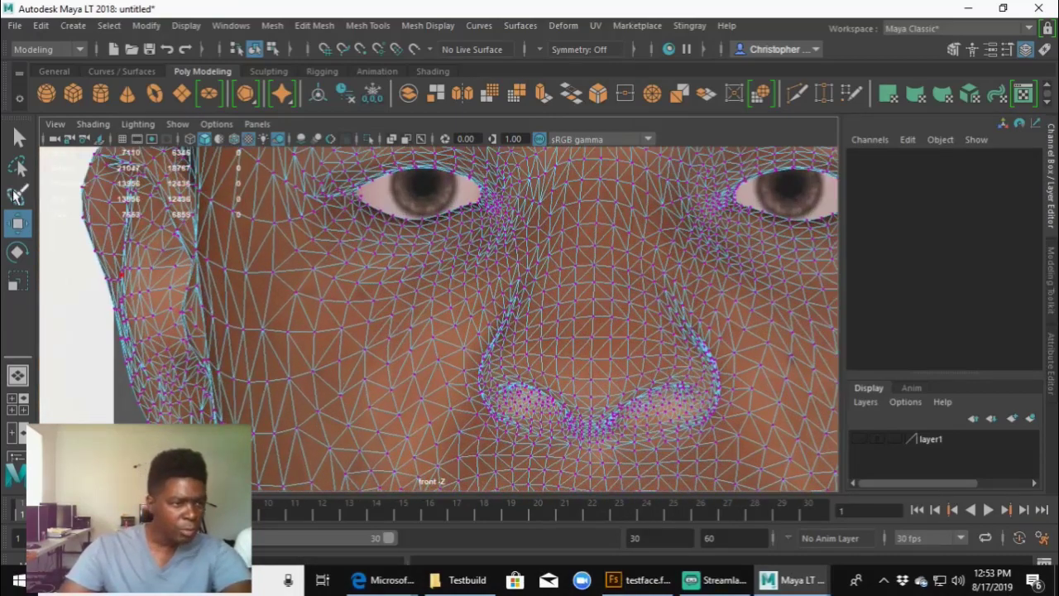
pyautogui.click(17, 197)
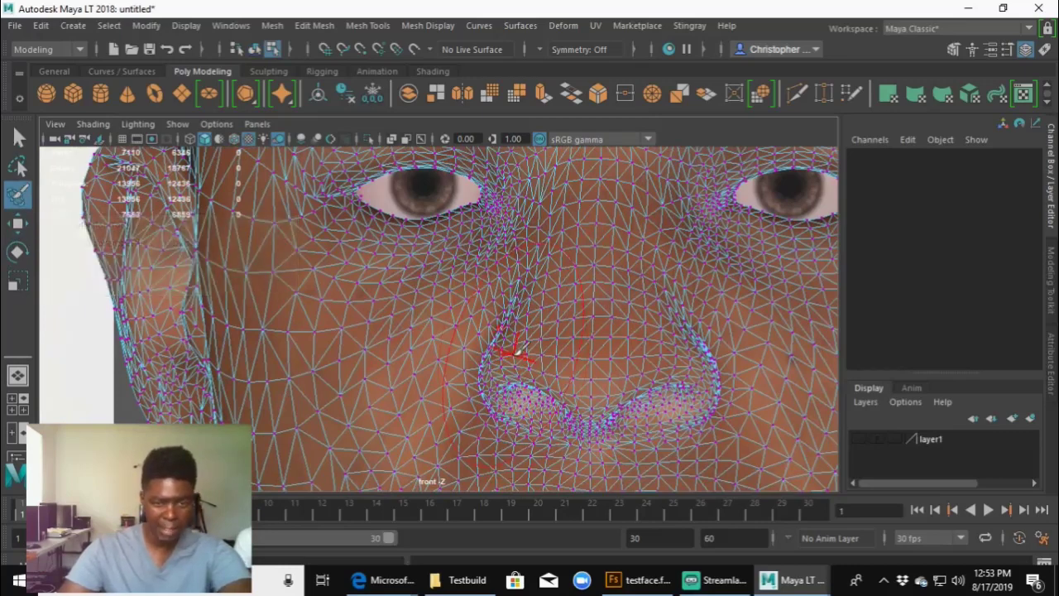
pyautogui.scroll(-5, 517, 349)
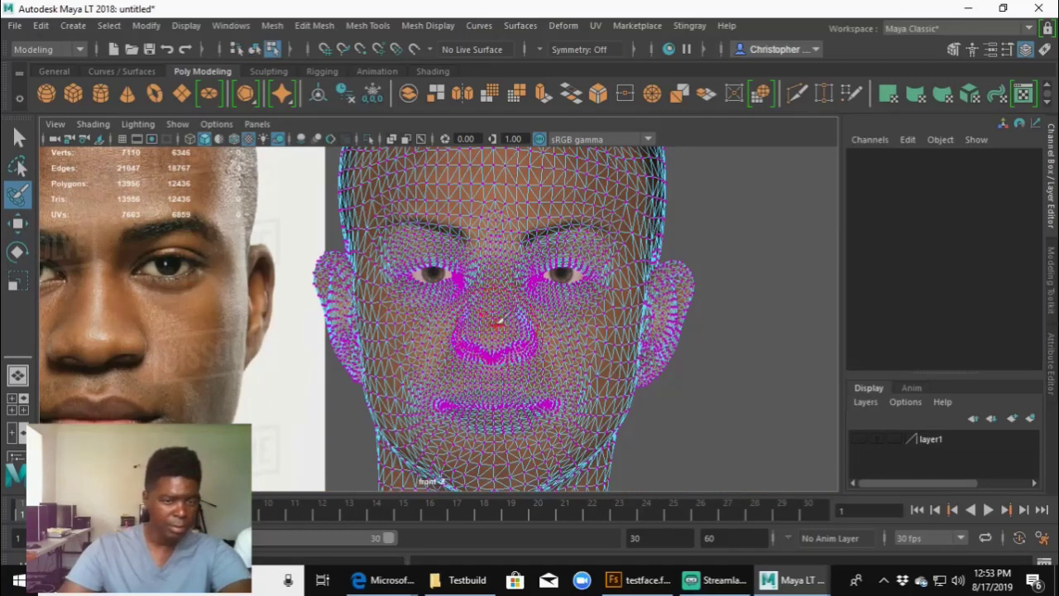
pyautogui.scroll(3, 488, 321)
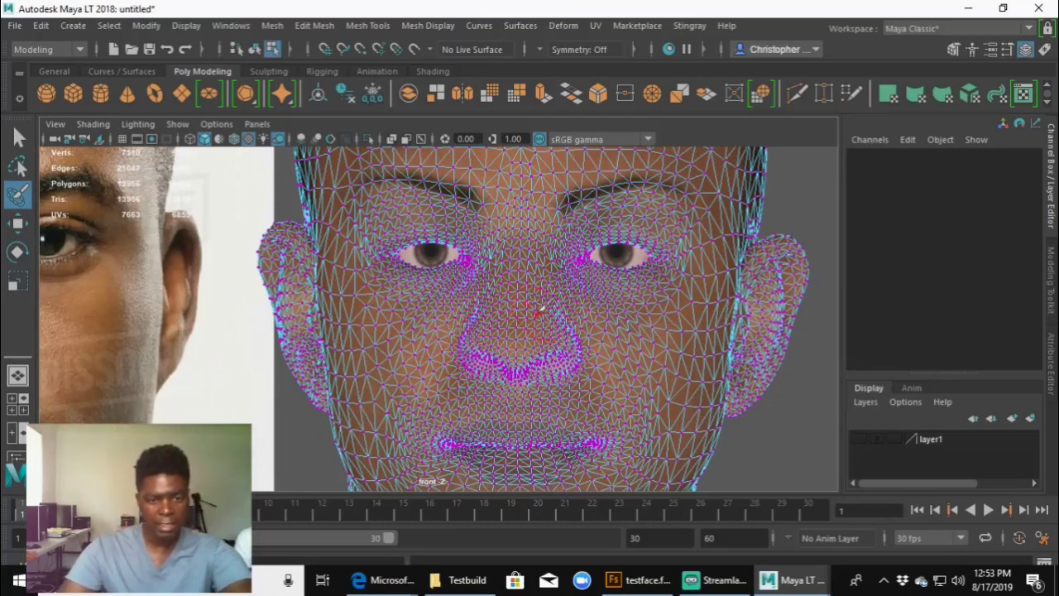
pyautogui.moveTo(478, 334); pyautogui.dragTo(470, 341)
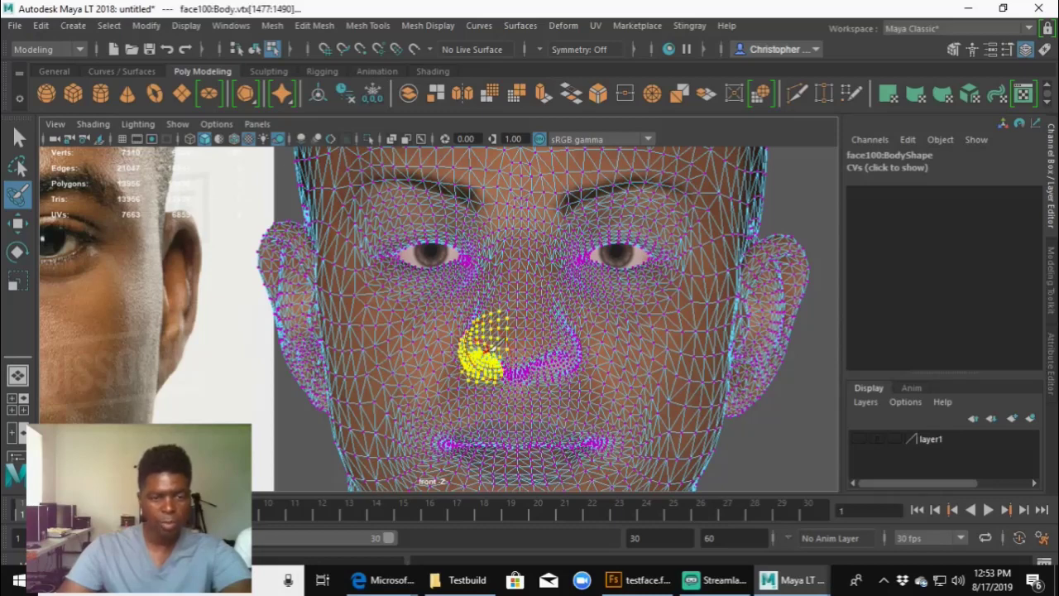
# Step: Move the left nostril vertices slightly right and down, then nudge them again
pyautogui.press('w')
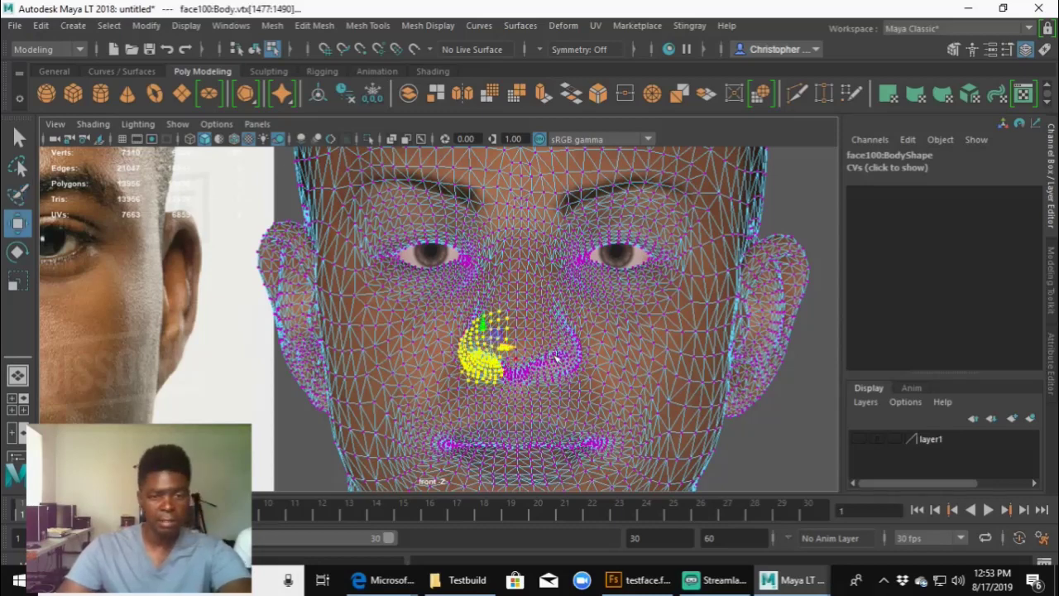
pyautogui.moveTo(514, 352); pyautogui.dragTo(516, 353)
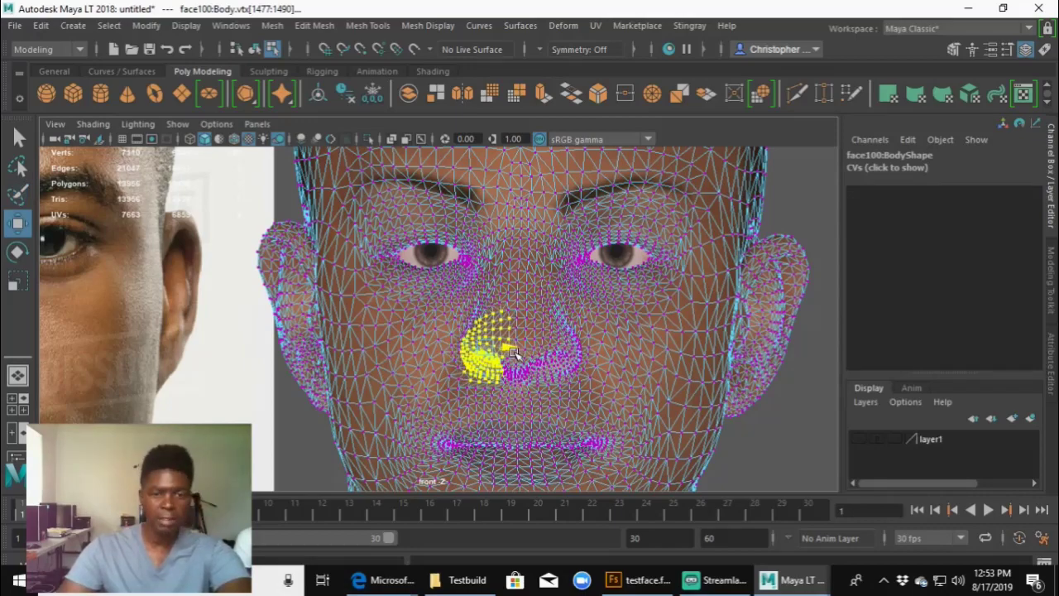
pyautogui.scroll(3, 518, 353)
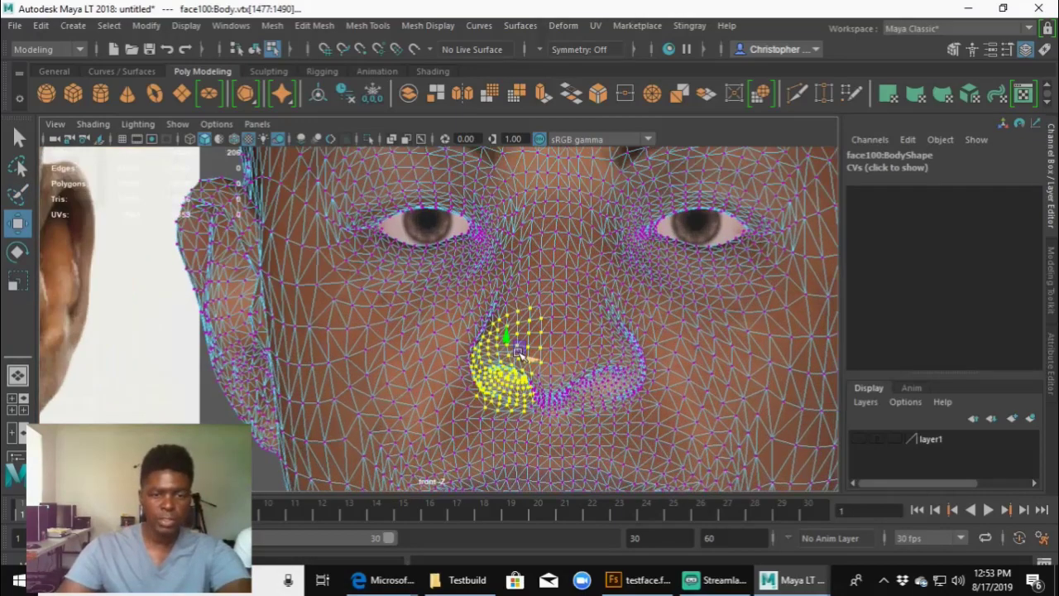
pyautogui.scroll(1, 517, 353)
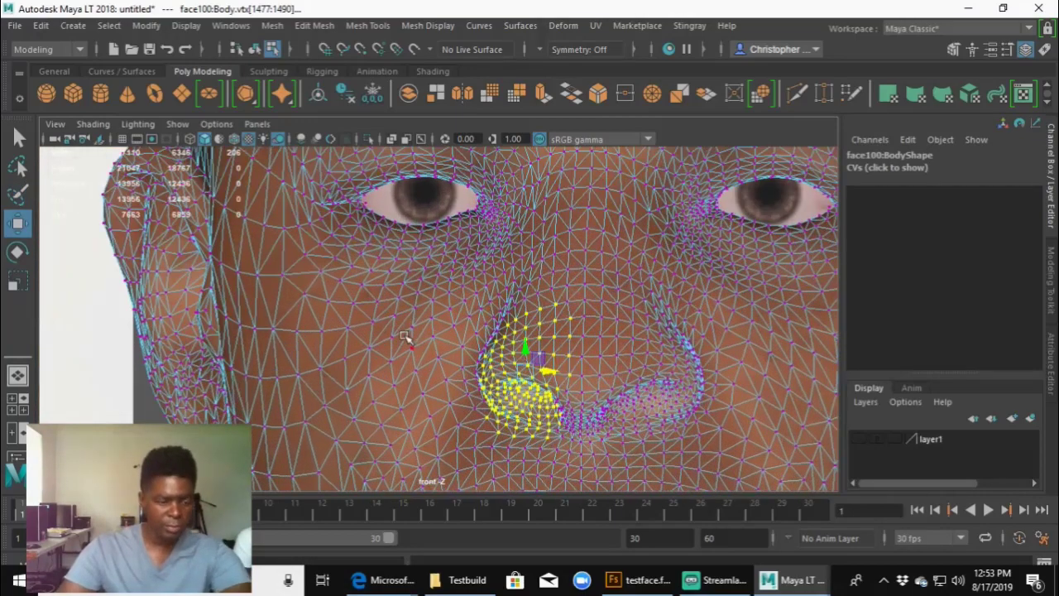
pyautogui.keyDown('alt'); pyautogui.moveTo(407, 336); pyautogui.dragTo(333, 331, button='middle'); pyautogui.keyUp('alt')
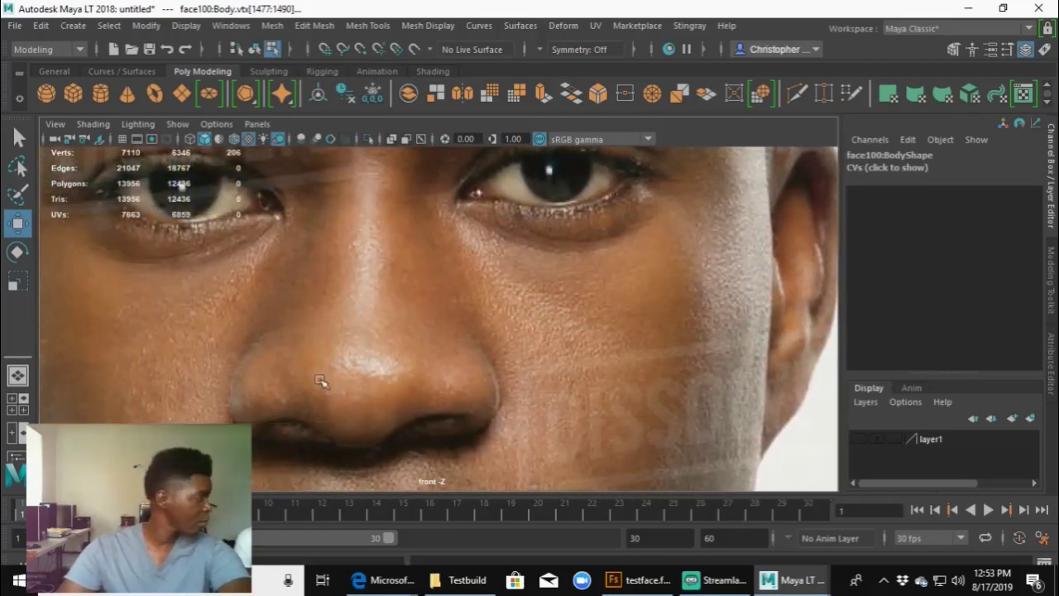
pyautogui.scroll(-3, 359, 335)
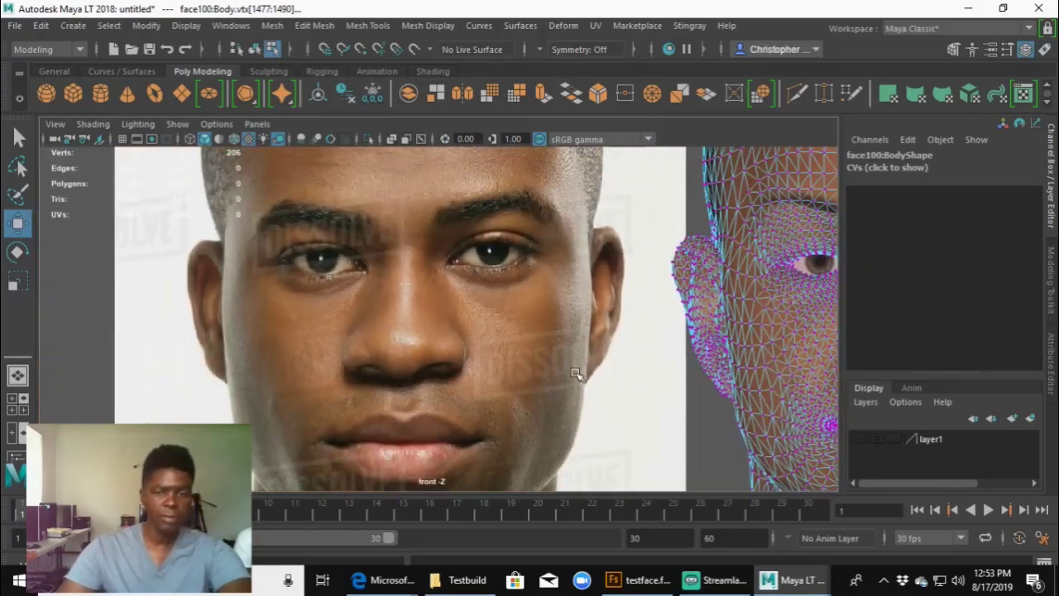
pyautogui.keyDown('alt'); pyautogui.moveTo(577, 374); pyautogui.dragTo(494, 371, button='middle'); pyautogui.keyUp('alt')
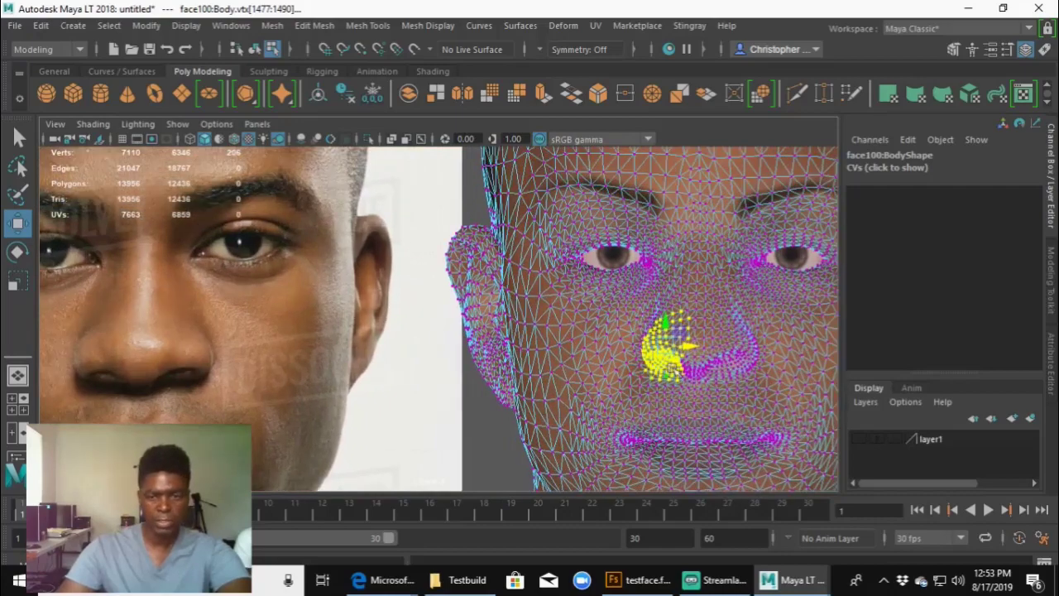
pyautogui.scroll(5, 690, 349)
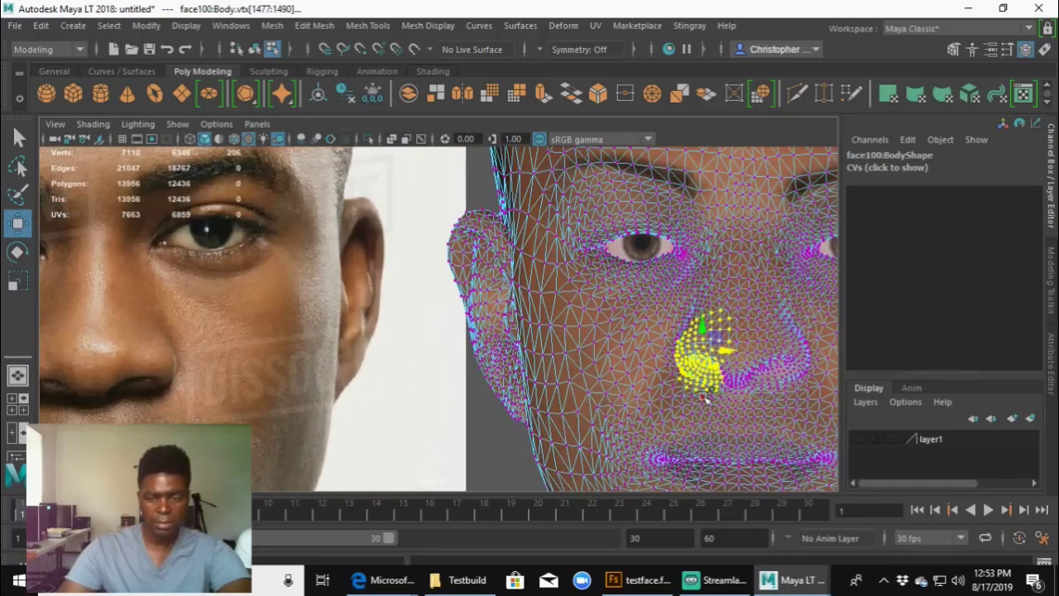
pyautogui.keyDown('alt'); pyautogui.moveTo(766, 381); pyautogui.dragTo(414, 331, button='middle'); pyautogui.keyUp('alt')
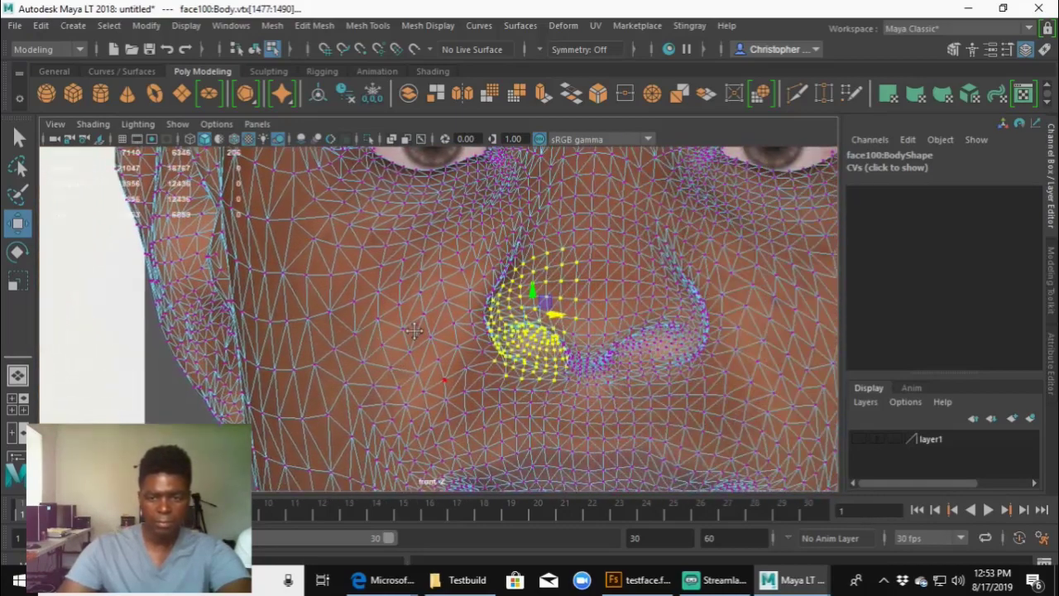
pyautogui.scroll(2, 561, 323)
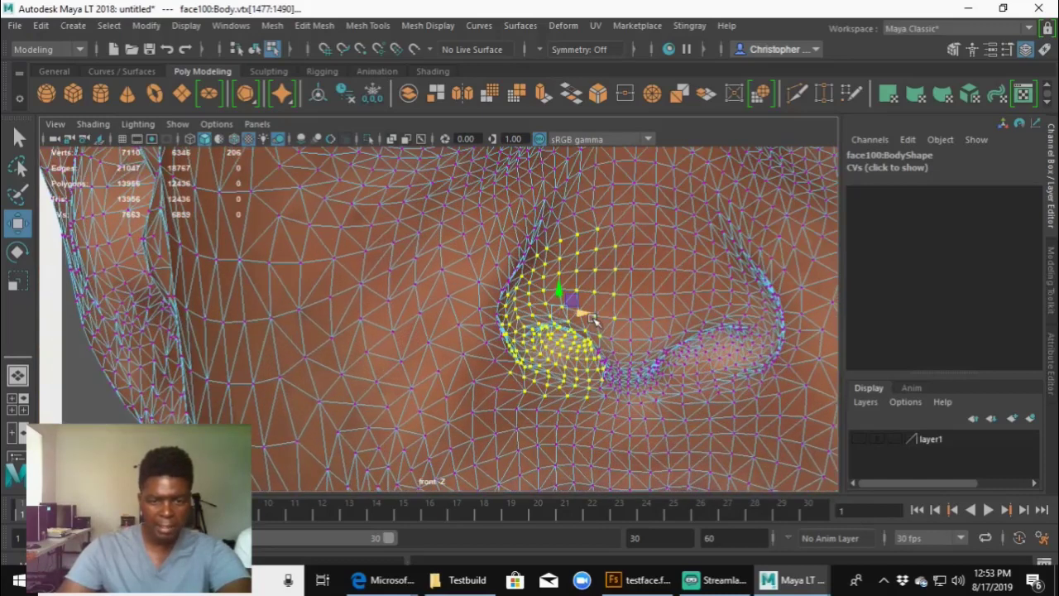
pyautogui.moveTo(592, 320); pyautogui.dragTo(572, 336)
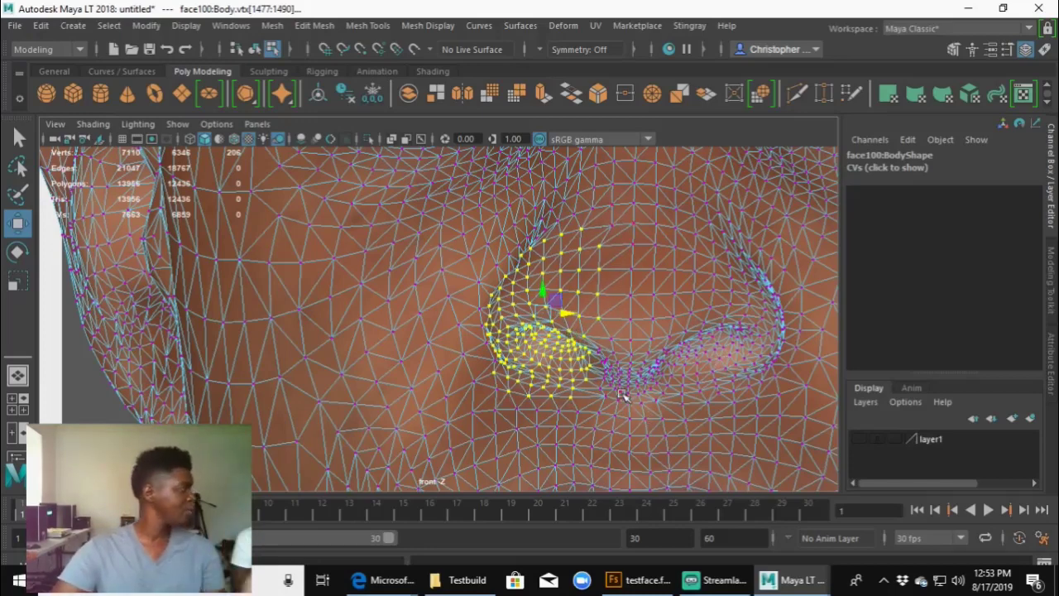
# Step: Zoom and pan across the face to check the reshaped nostril against the reference photo
pyautogui.scroll(-5, 622, 396)
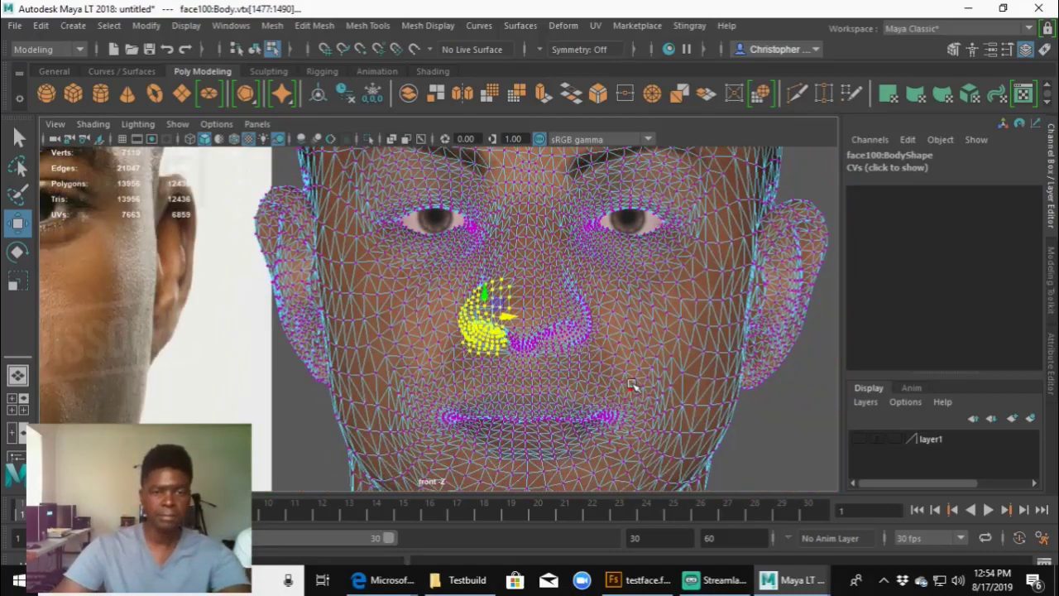
pyautogui.scroll(-3, 633, 385)
pyautogui.scroll(3, 640, 386)
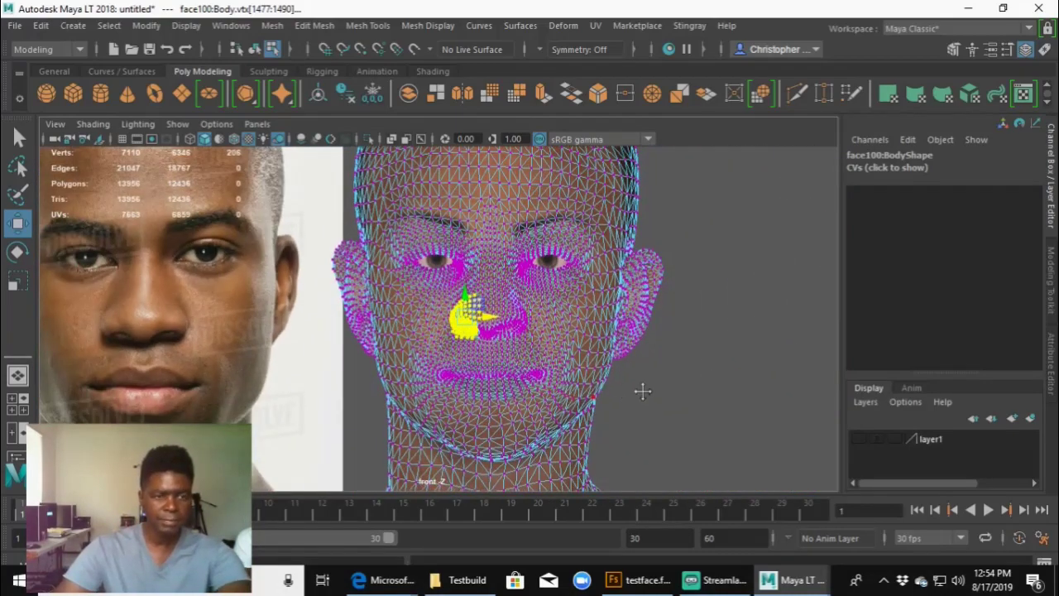
pyautogui.keyDown('alt'); pyautogui.moveTo(632, 390); pyautogui.dragTo(683, 403, button='middle'); pyautogui.keyUp('alt')
pyautogui.scroll(3, 678, 393)
pyautogui.scroll(2, 679, 394)
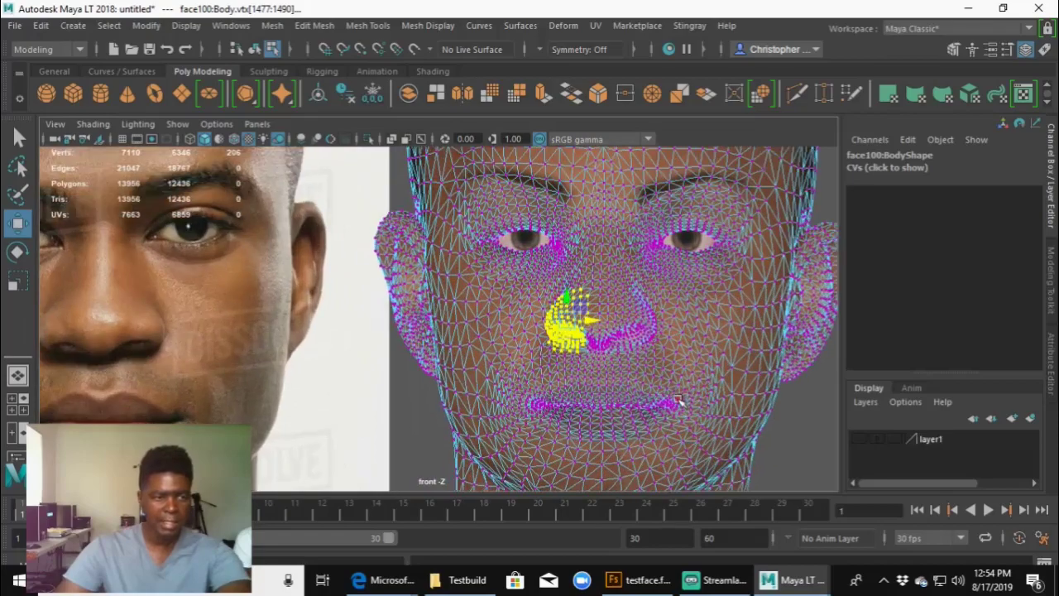
pyautogui.scroll(4, 679, 405)
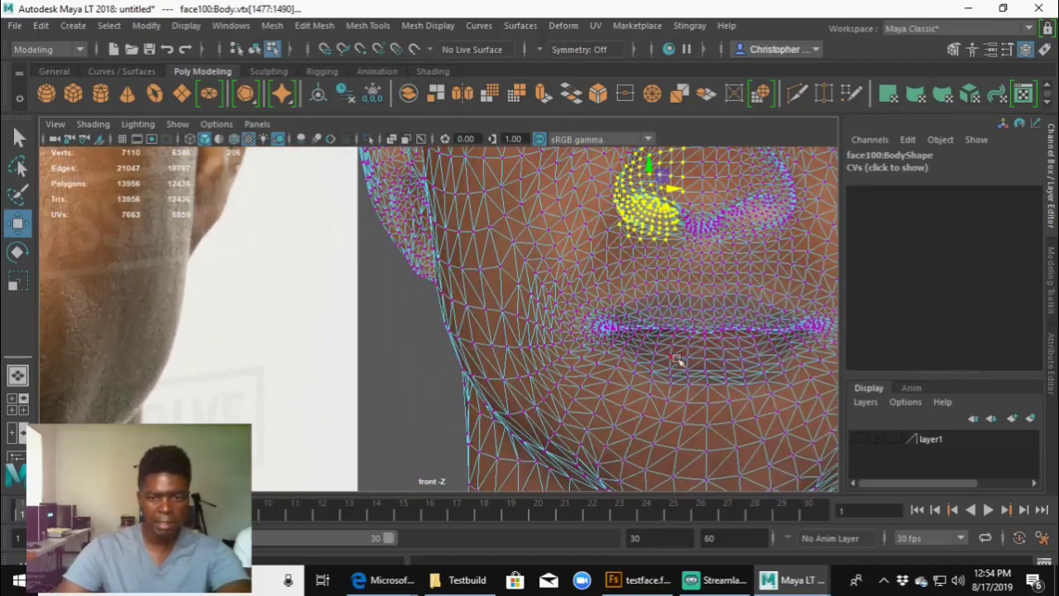
pyautogui.scroll(-6, 555, 333)
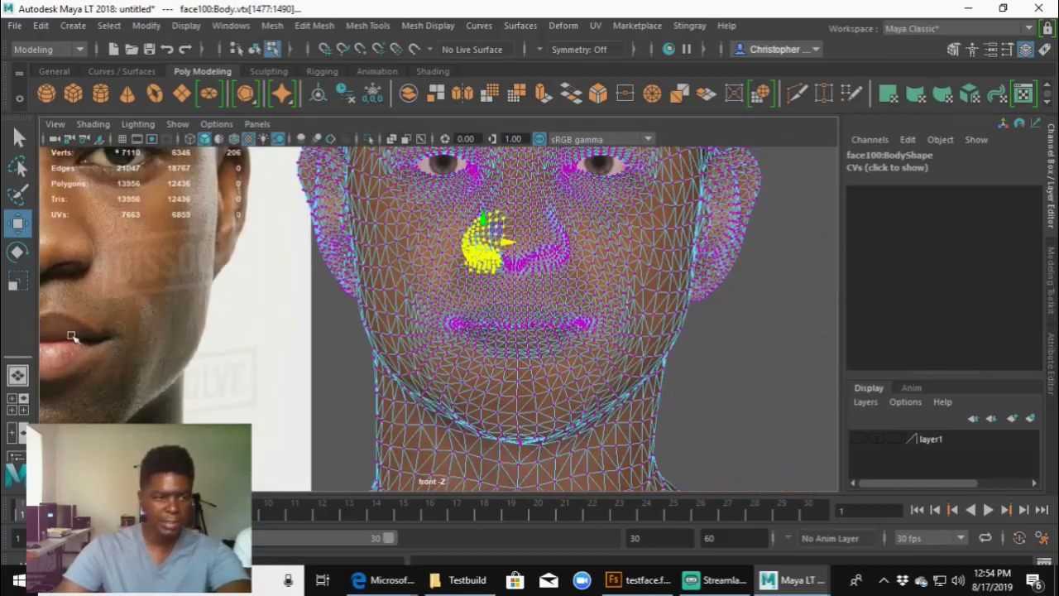
pyautogui.scroll(-2, 142, 352)
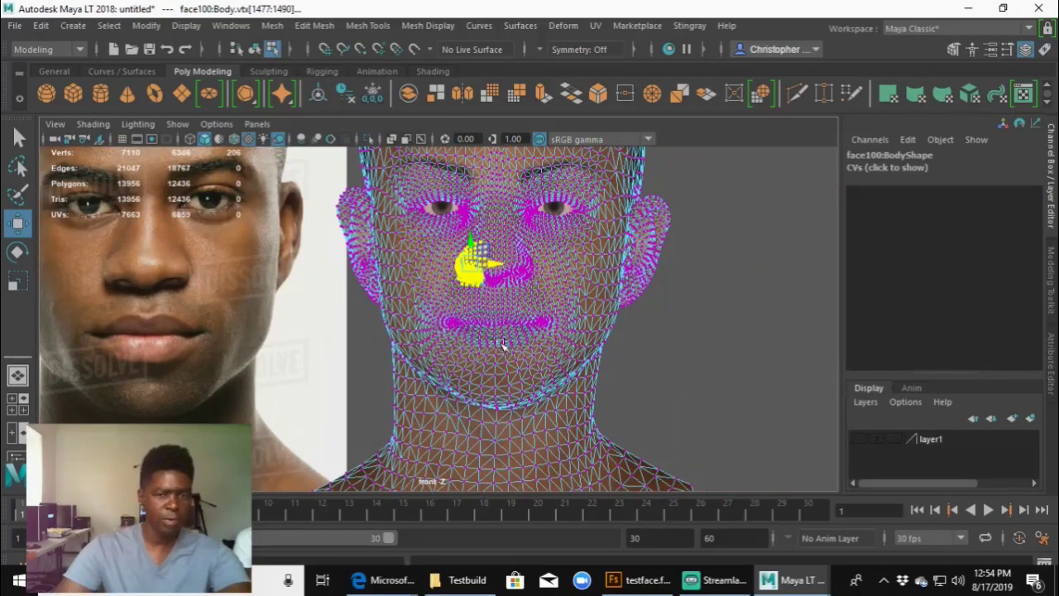
pyautogui.scroll(5, 501, 341)
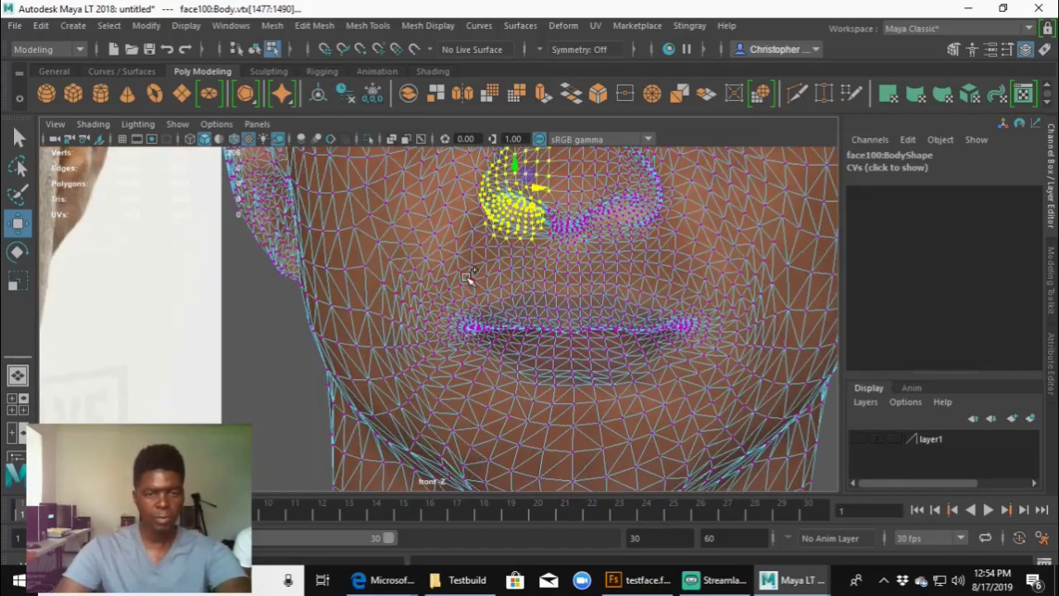
pyautogui.press('w')
pyautogui.moveTo(466, 276); pyautogui.dragTo(500, 260)
# Step: Return to object mode, then in Face mode paint-select faces around the mouth corner
pyautogui.moveTo(451, 152); pyautogui.dragTo(498, 137, button='right')
pyautogui.scroll(-3, 506, 323)
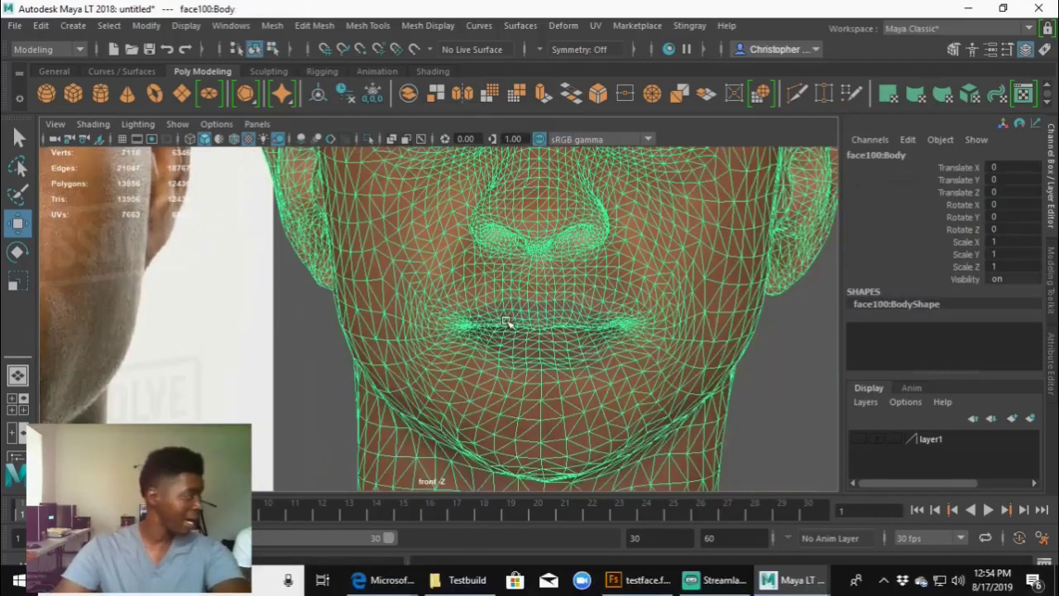
pyautogui.scroll(-2, 507, 317)
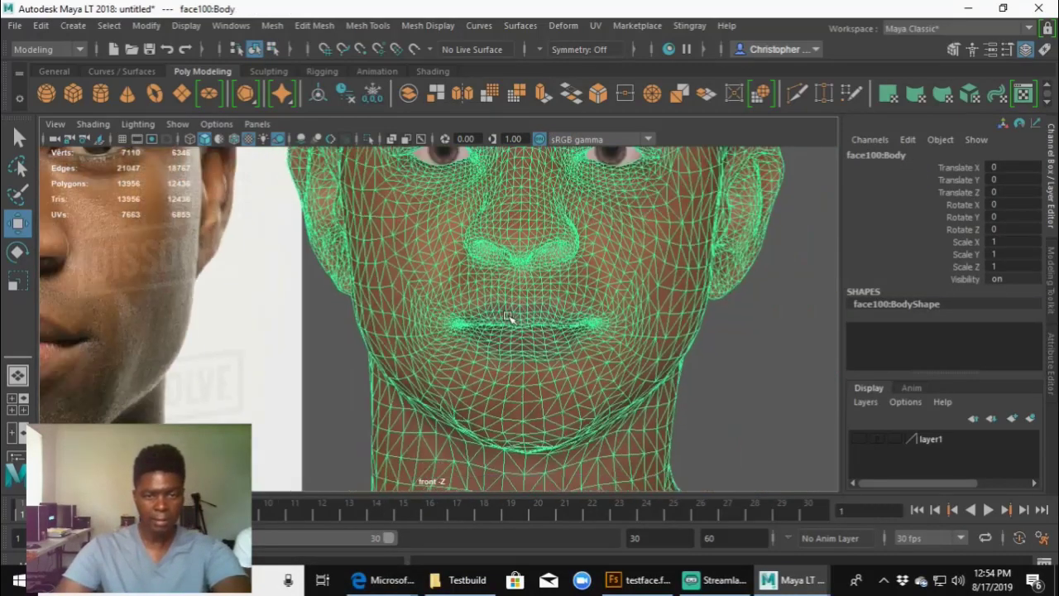
pyautogui.scroll(5, 534, 324)
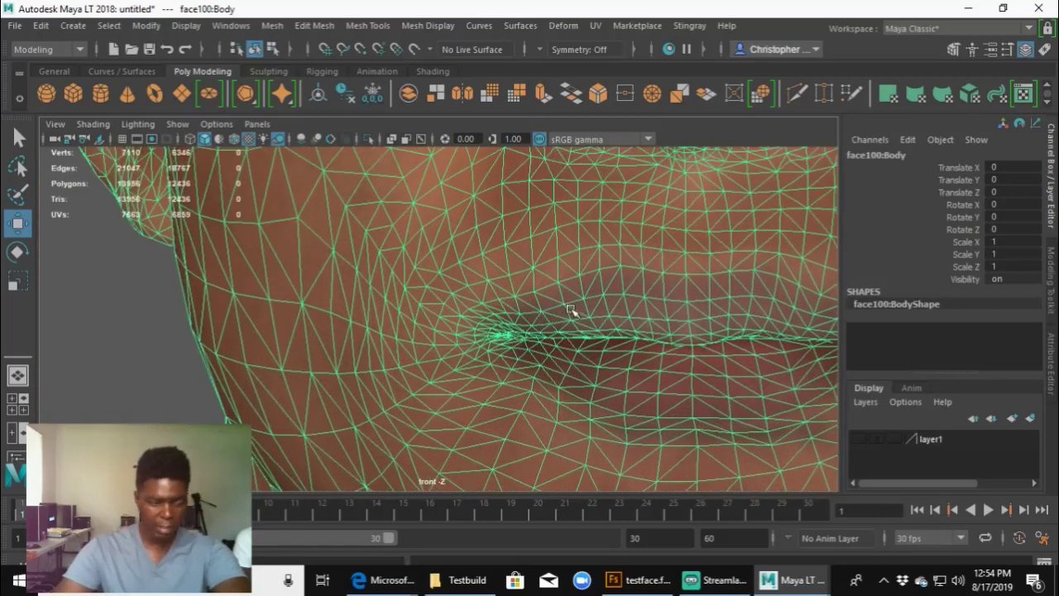
pyautogui.rightClick(570, 310)
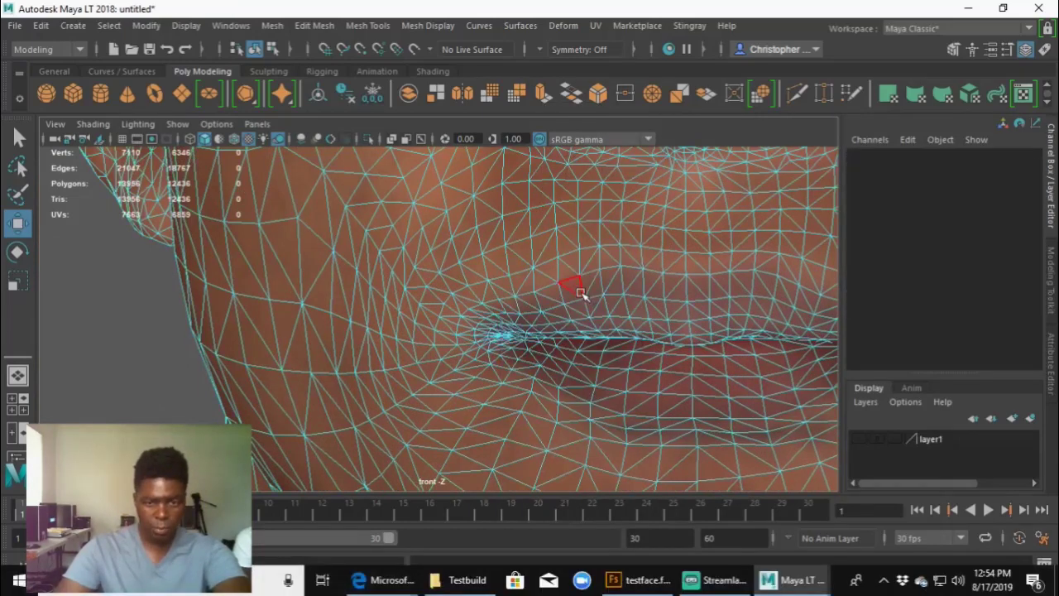
pyautogui.click(569, 313)
pyautogui.click(18, 195)
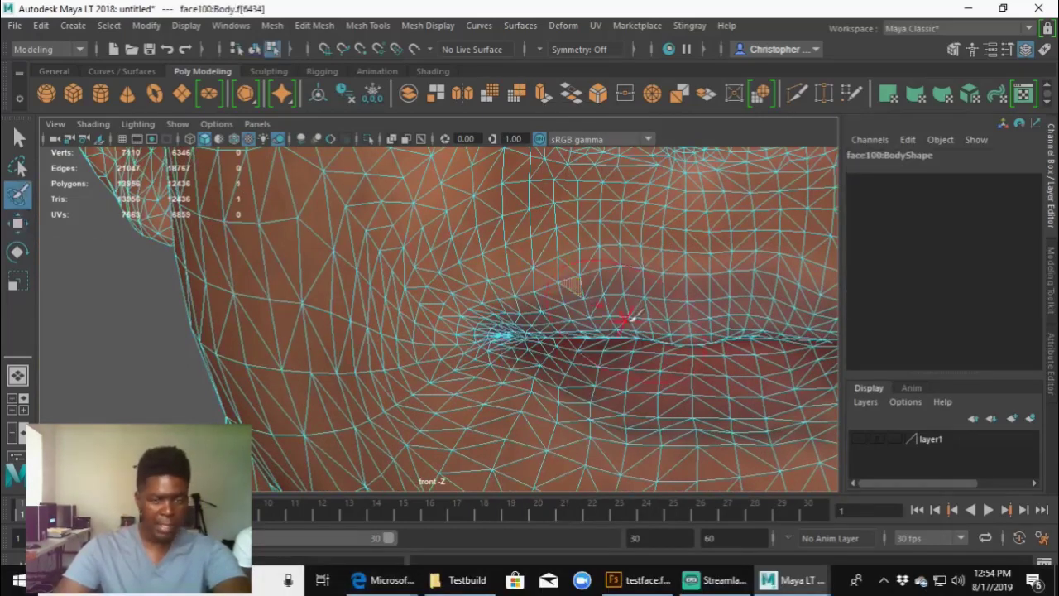
pyautogui.moveTo(569, 308)
pyautogui.mouseDown()
pyautogui.moveTo(527, 331)
pyautogui.moveTo(527, 352)
pyautogui.moveTo(626, 377)
pyautogui.moveTo(694, 354)
pyautogui.mouseUp()
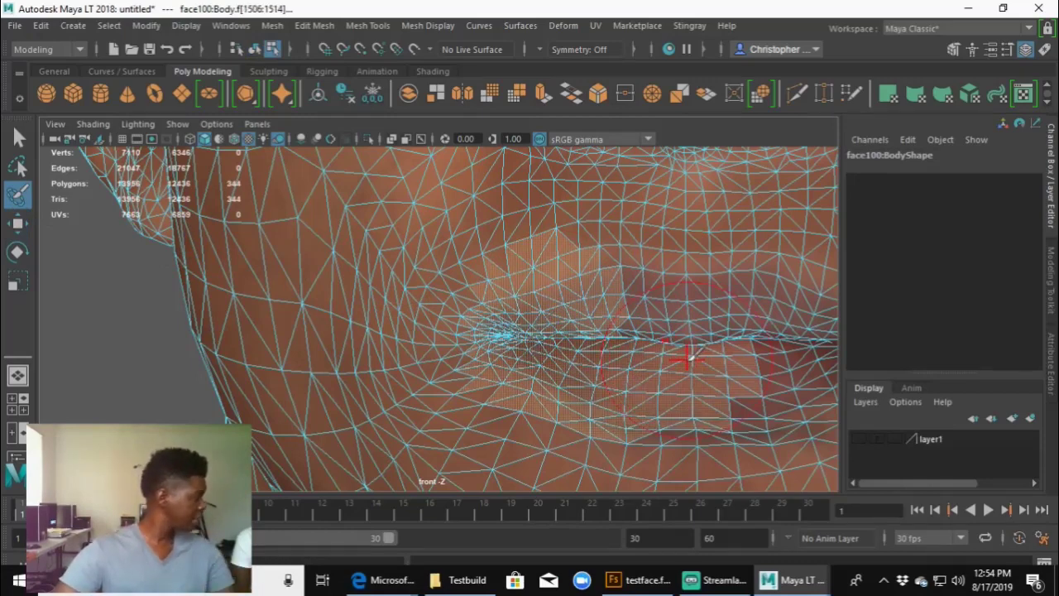
# Step: Orbit the perspective view to inspect the head, then return to the front view in component selection
pyautogui.scroll(-10, 687, 357)
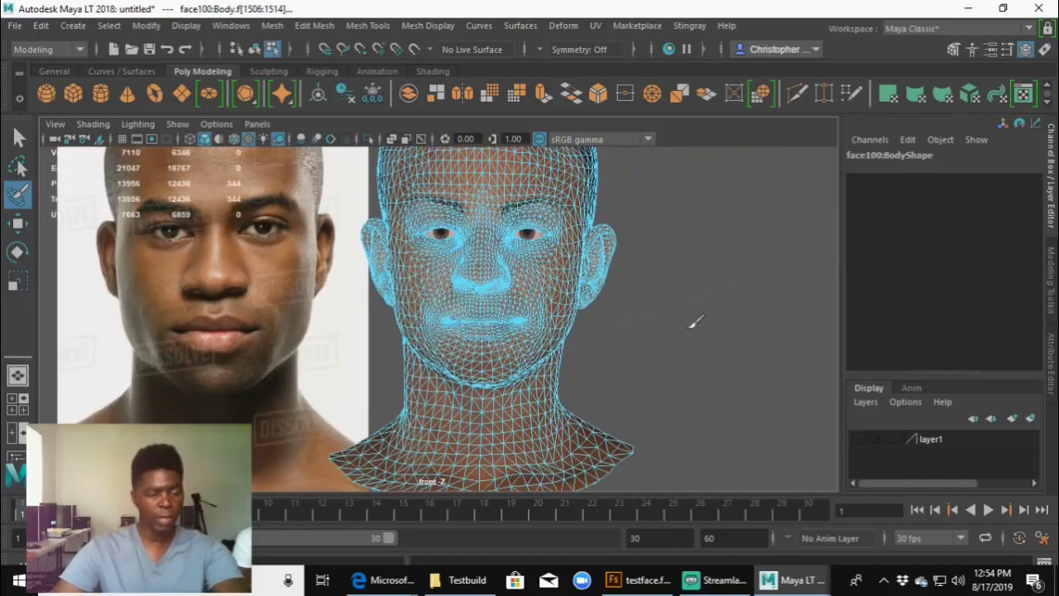
pyautogui.keyDown('alt'); pyautogui.moveTo(690, 302); pyautogui.dragTo(300, 263); pyautogui.keyUp('alt')
pyautogui.press('space')
pyautogui.press('space')
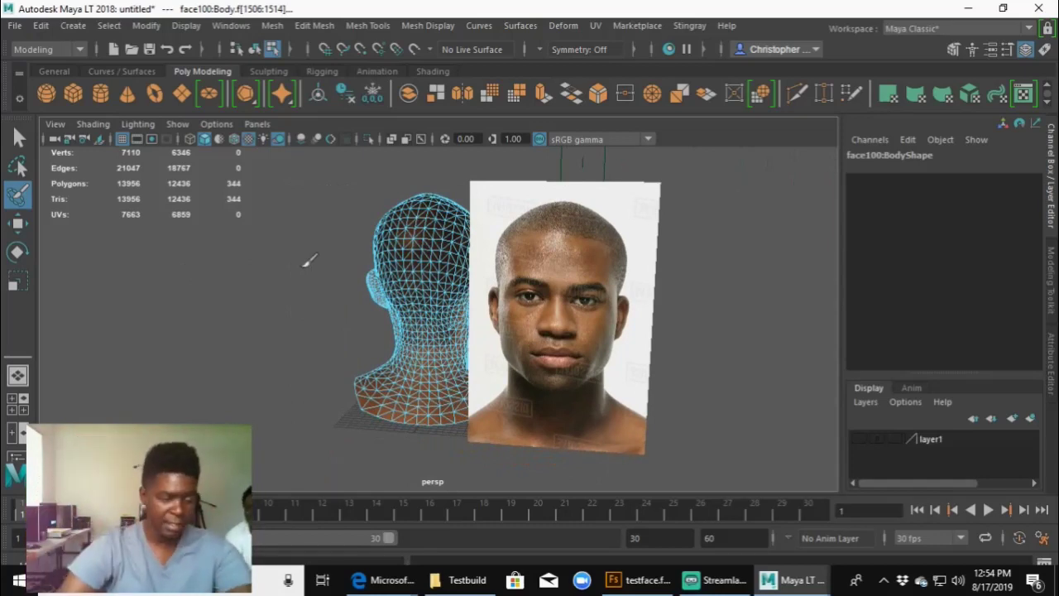
pyautogui.keyDown('alt'); pyautogui.moveTo(500, 300); pyautogui.dragTo(858, 301); pyautogui.keyUp('alt')
pyautogui.press('space')
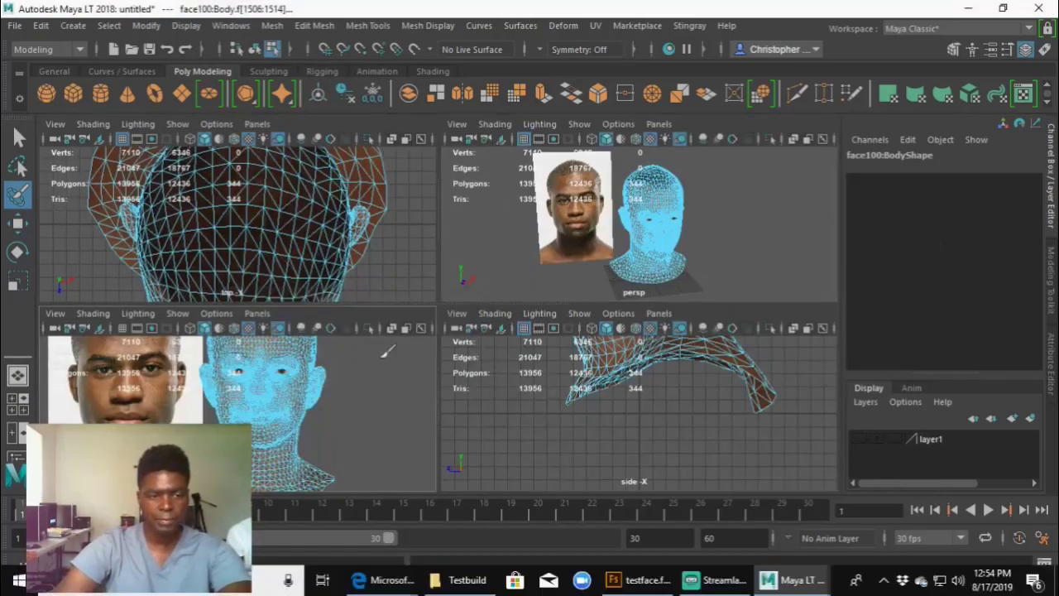
pyautogui.press('space')
pyautogui.scroll(8, 490, 328)
pyautogui.scroll(3, 494, 327)
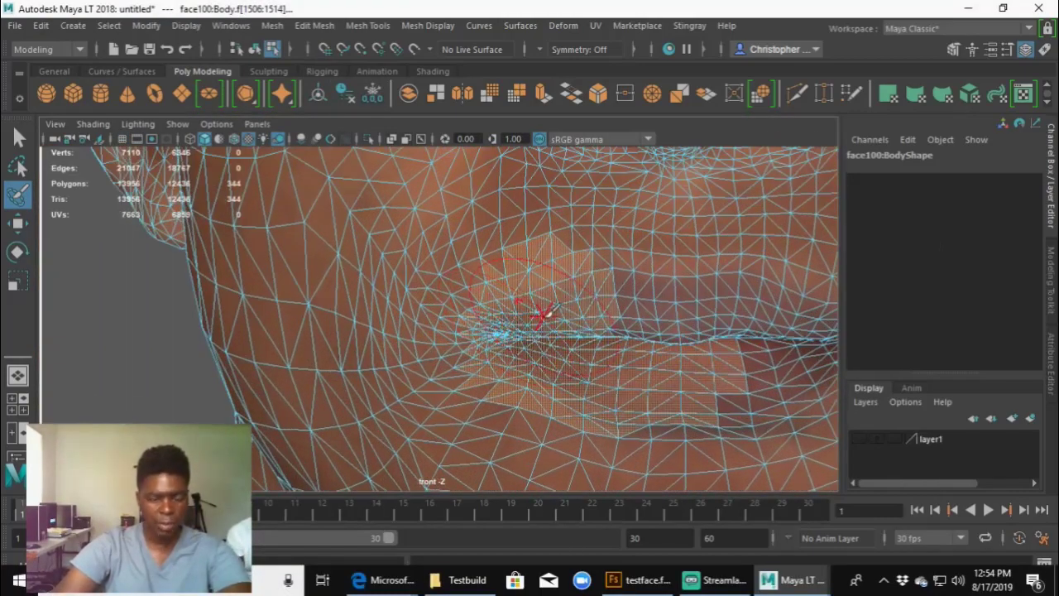
pyautogui.moveTo(542, 315)
pyautogui.mouseDown(button='right')
pyautogui.moveTo(570, 216)
pyautogui.moveTo(619, 131)
pyautogui.mouseUp(button='right')
pyautogui.press('F11')
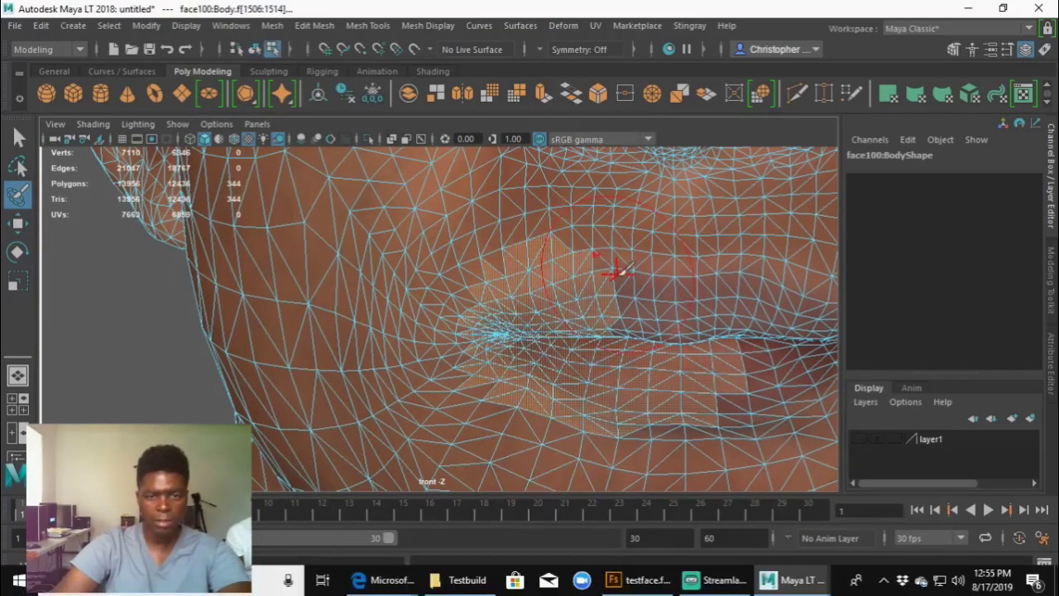
# Step: Restart the face selection with a single face at the mouth corner
pyautogui.click(19, 138)
pyautogui.click(464, 297)
pyautogui.moveTo(464, 169); pyautogui.dragTo(463, 174, button='right')
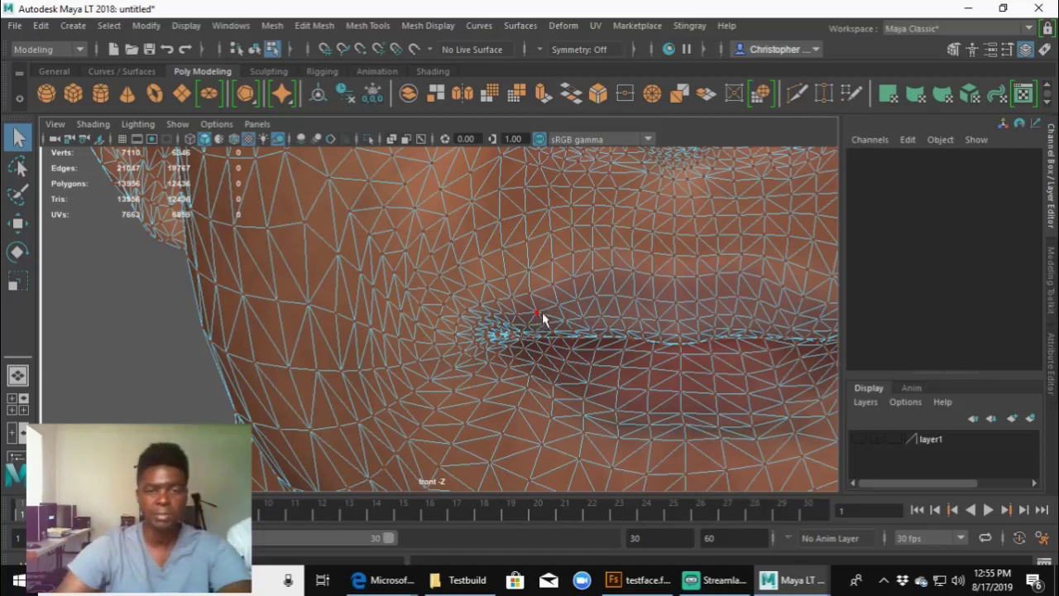
pyautogui.moveTo(624, 311); pyautogui.dragTo(627, 198, button='right')
pyautogui.click(573, 319)
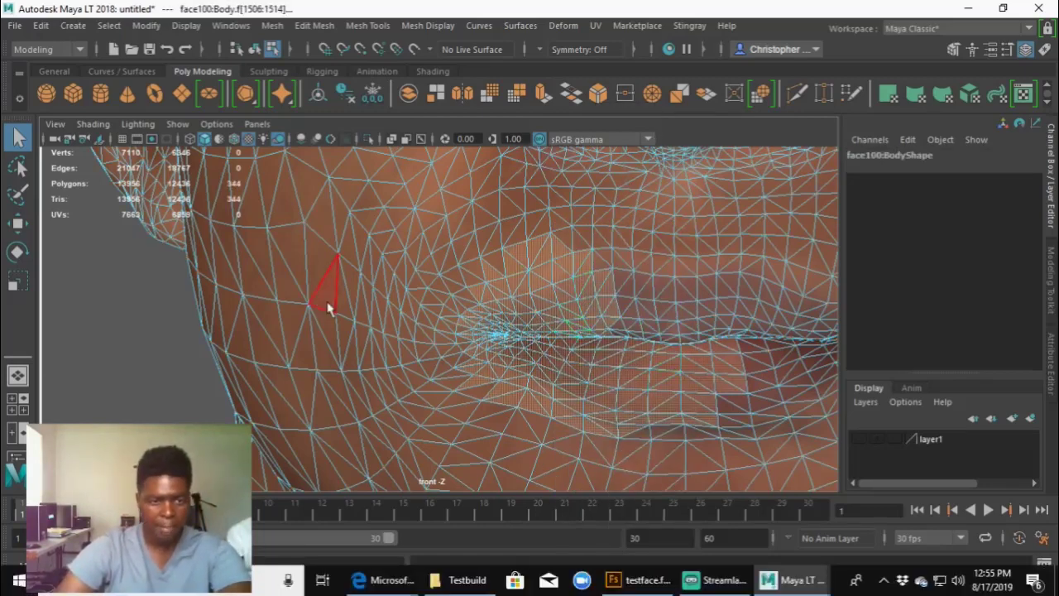
pyautogui.click(20, 197)
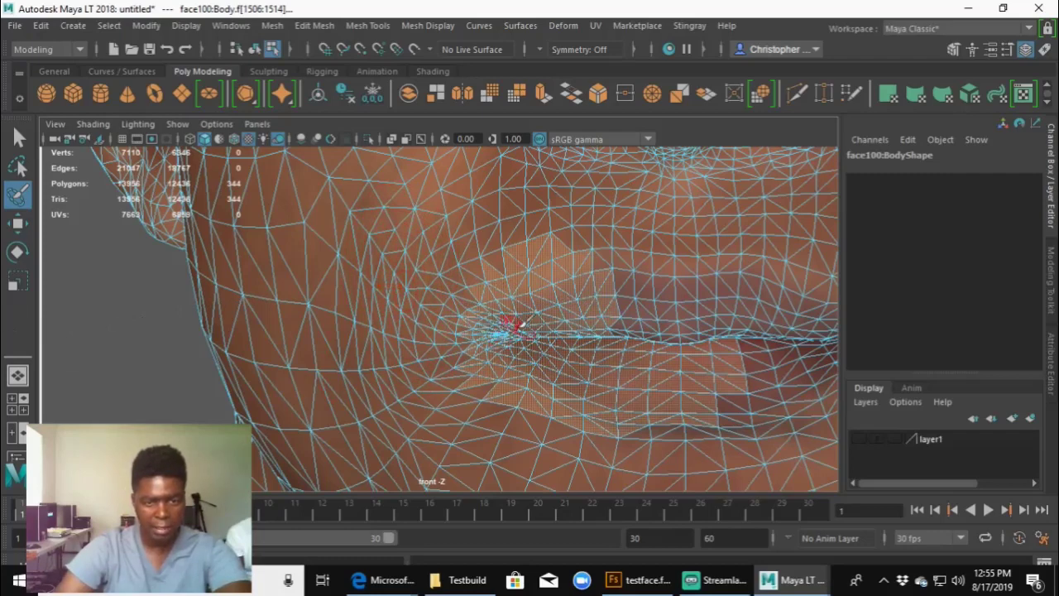
pyautogui.click(18, 139)
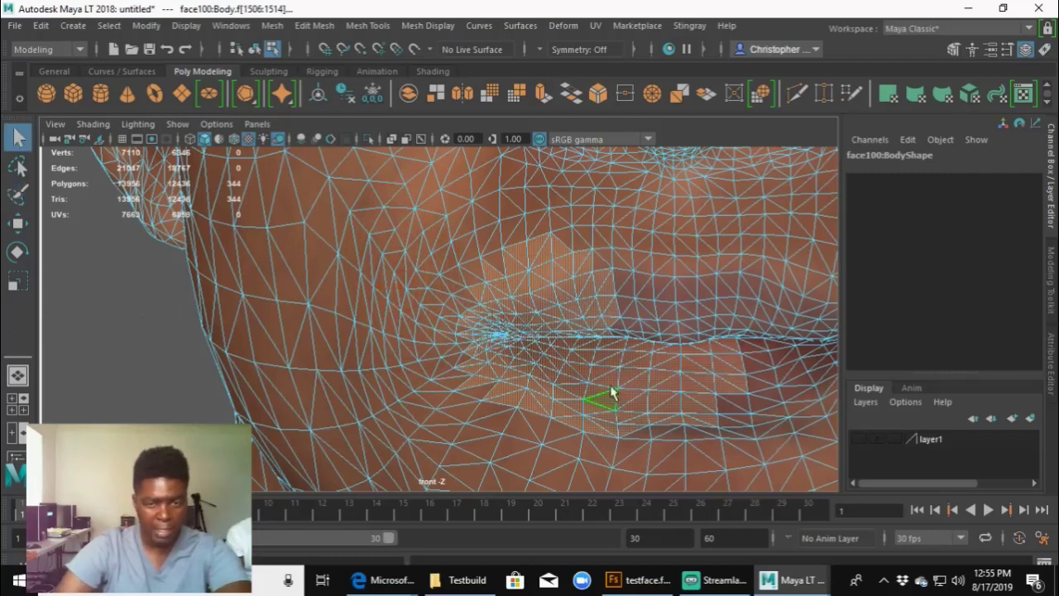
pyautogui.click(588, 296)
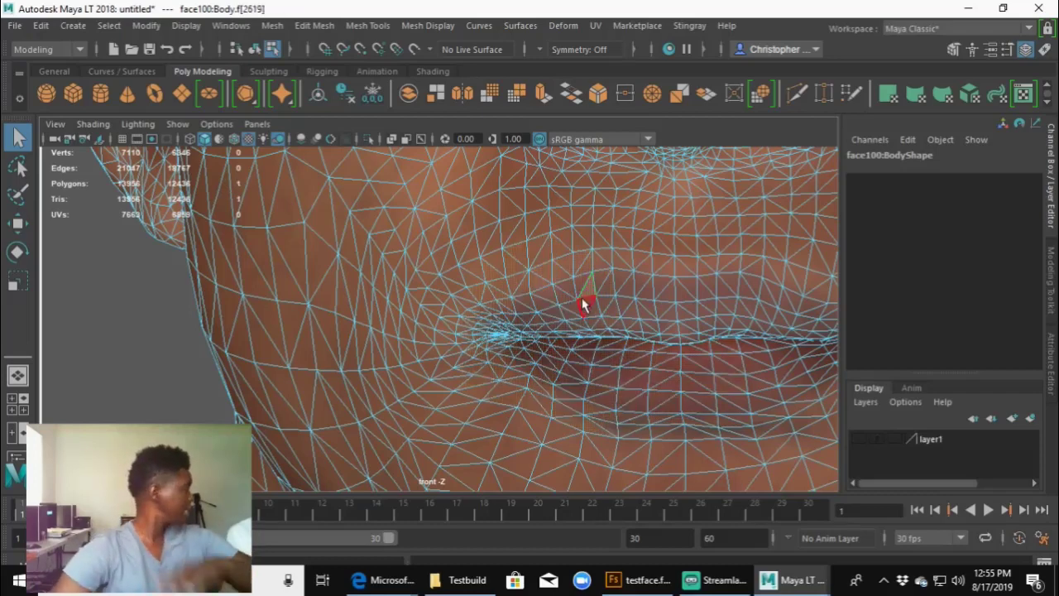
# Step: Paint-select about 149 faces around and below the mouth corner
pyautogui.click(19, 193)
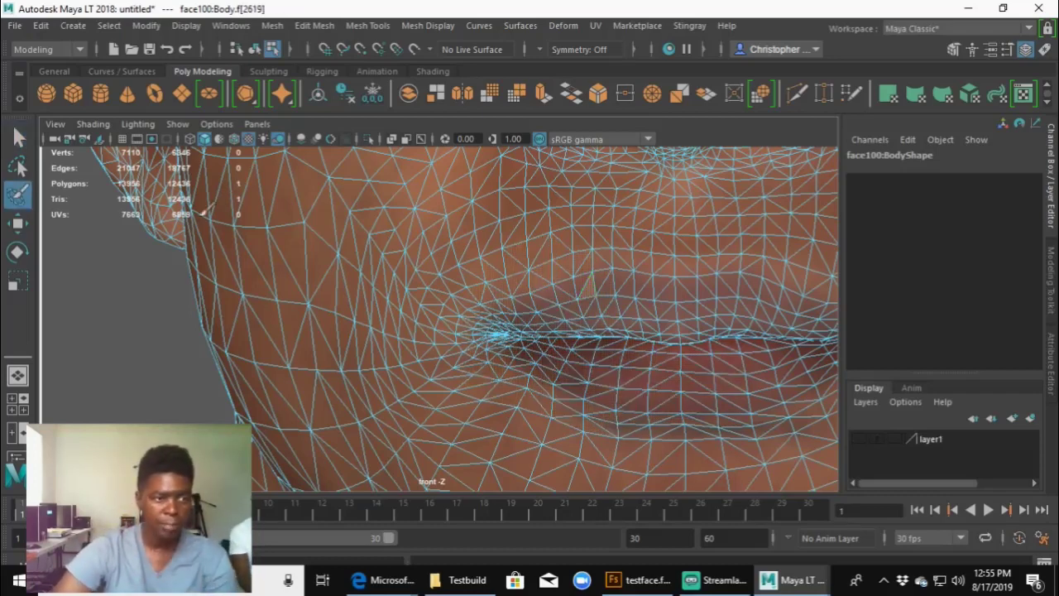
pyautogui.scroll(2, 589, 355)
pyautogui.scroll(3, 589, 356)
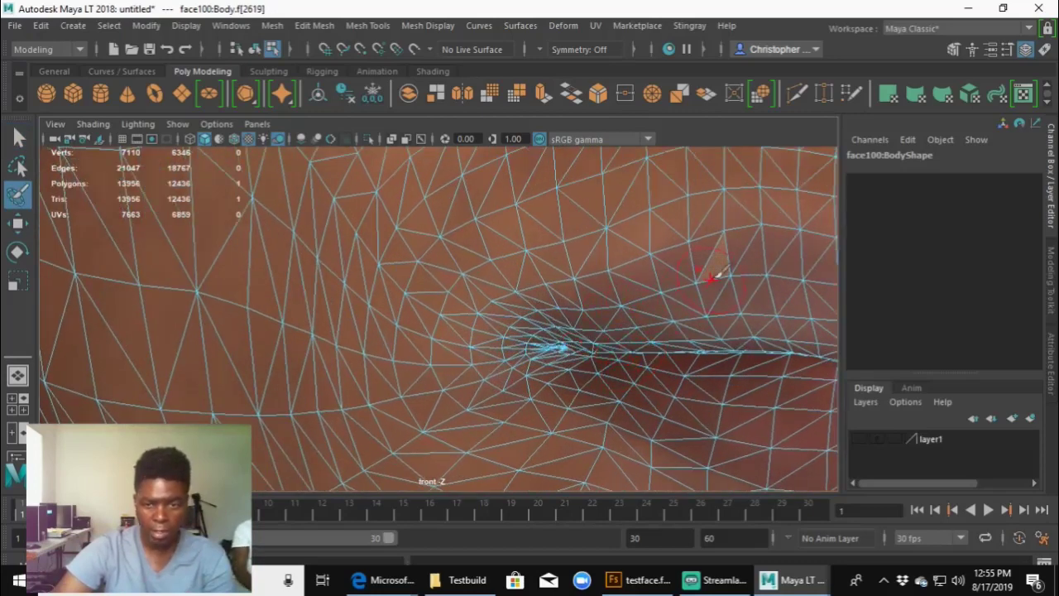
pyautogui.moveTo(714, 276)
pyautogui.mouseDown()
pyautogui.moveTo(628, 301)
pyautogui.moveTo(588, 327)
pyautogui.moveTo(720, 318)
pyautogui.moveTo(768, 278)
pyautogui.moveTo(697, 278)
pyautogui.moveTo(523, 341)
pyautogui.moveTo(580, 304)
pyautogui.moveTo(545, 303)
pyautogui.moveTo(514, 323)
pyautogui.moveTo(504, 355)
pyautogui.moveTo(641, 412)
pyautogui.moveTo(807, 445)
pyautogui.mouseUp()
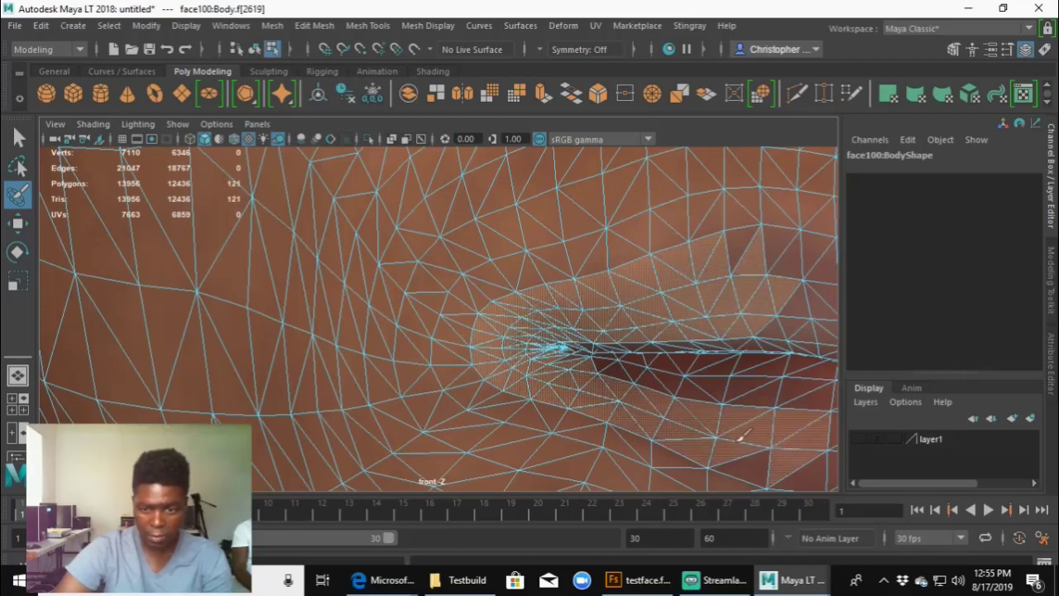
pyautogui.moveTo(742, 437)
pyautogui.mouseDown()
pyautogui.moveTo(781, 460)
pyautogui.moveTo(604, 341)
pyautogui.moveTo(629, 328)
pyautogui.mouseUp()
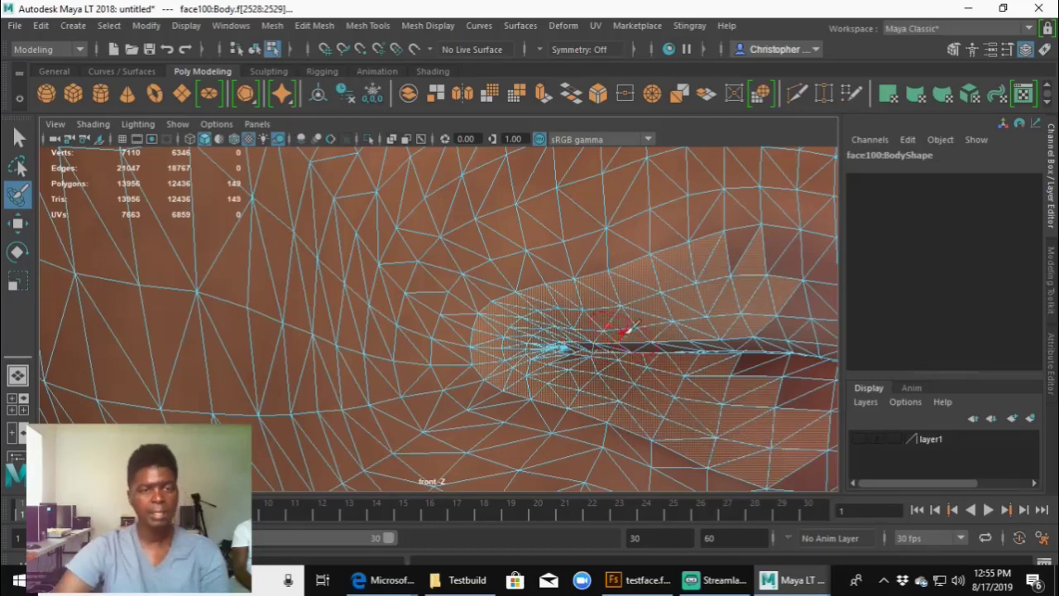
pyautogui.scroll(-10, 627, 329)
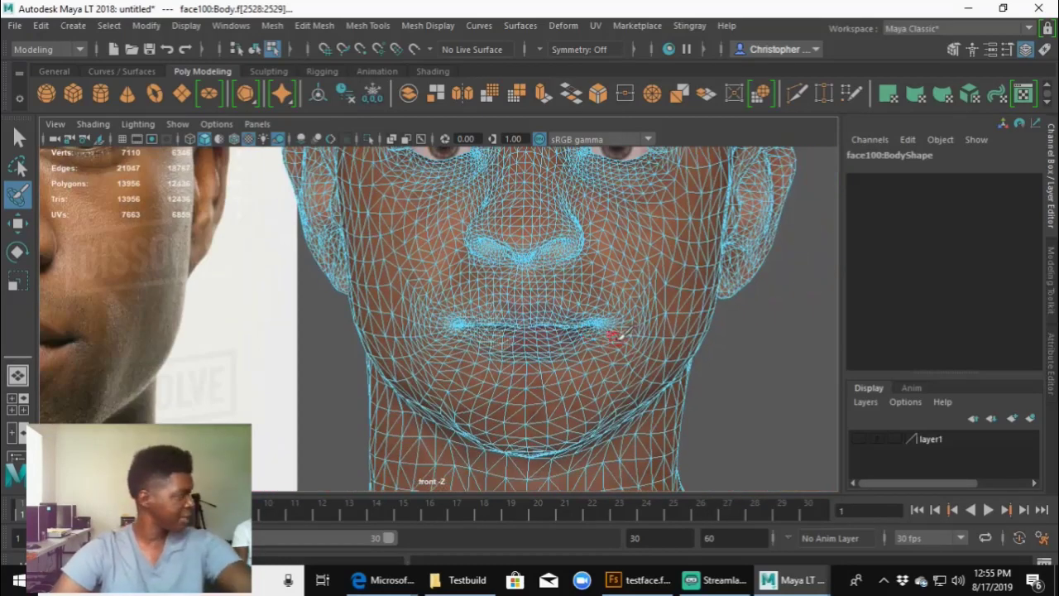
# Step: Toggle between shaded, textured and wireframe display, settling on plain shaded
pyautogui.press('5')
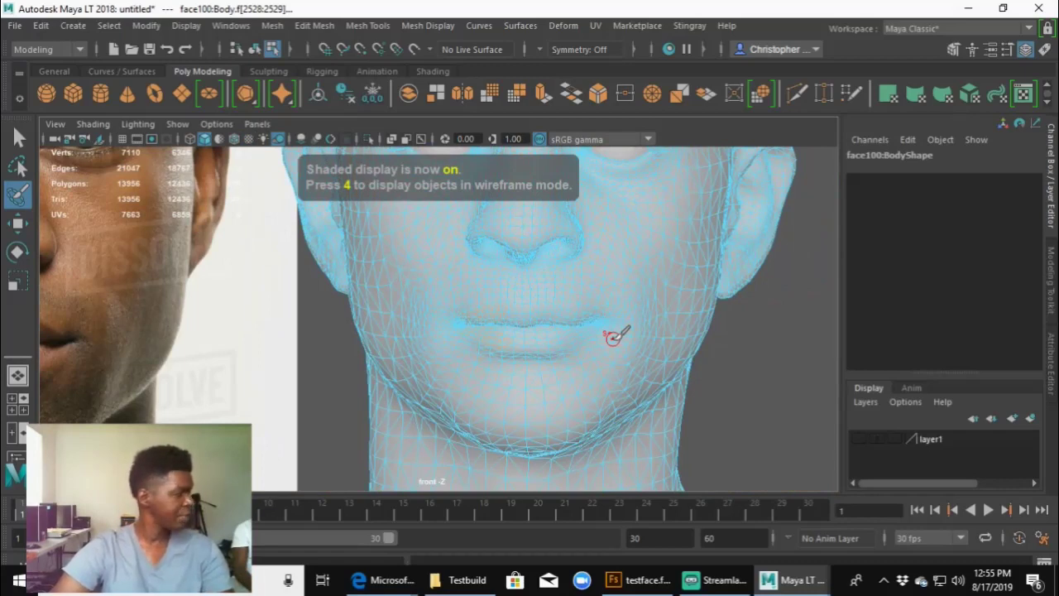
pyautogui.press('6')
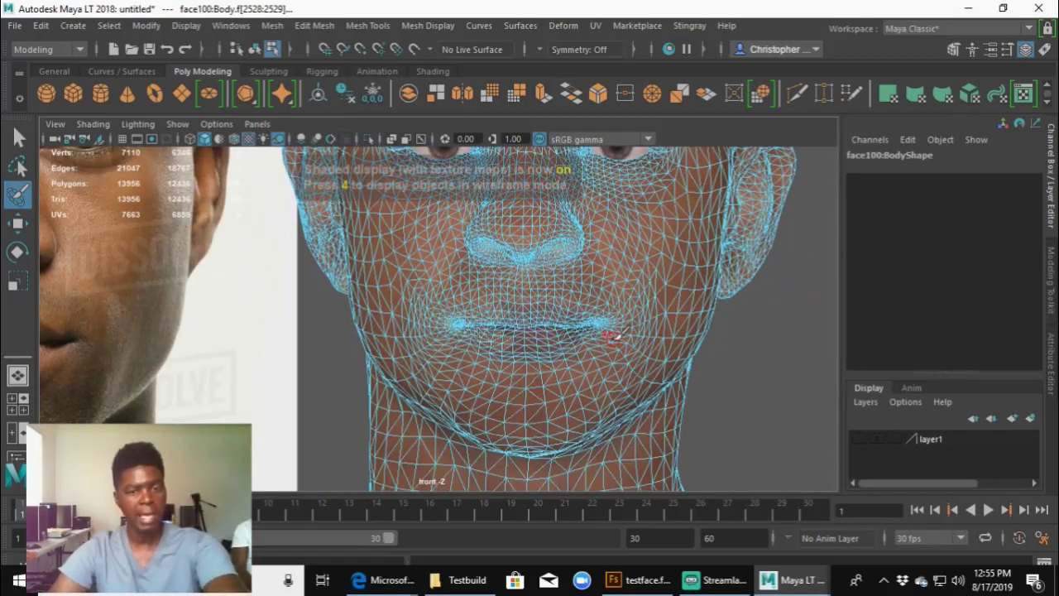
pyautogui.press('6')
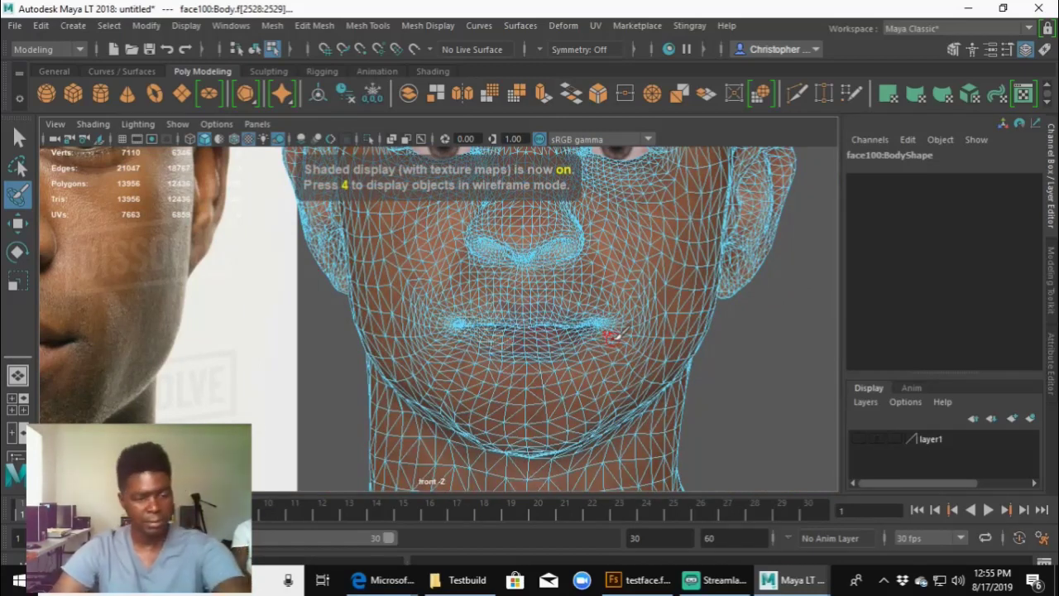
pyautogui.press('5')
pyautogui.scroll(6, 617, 338)
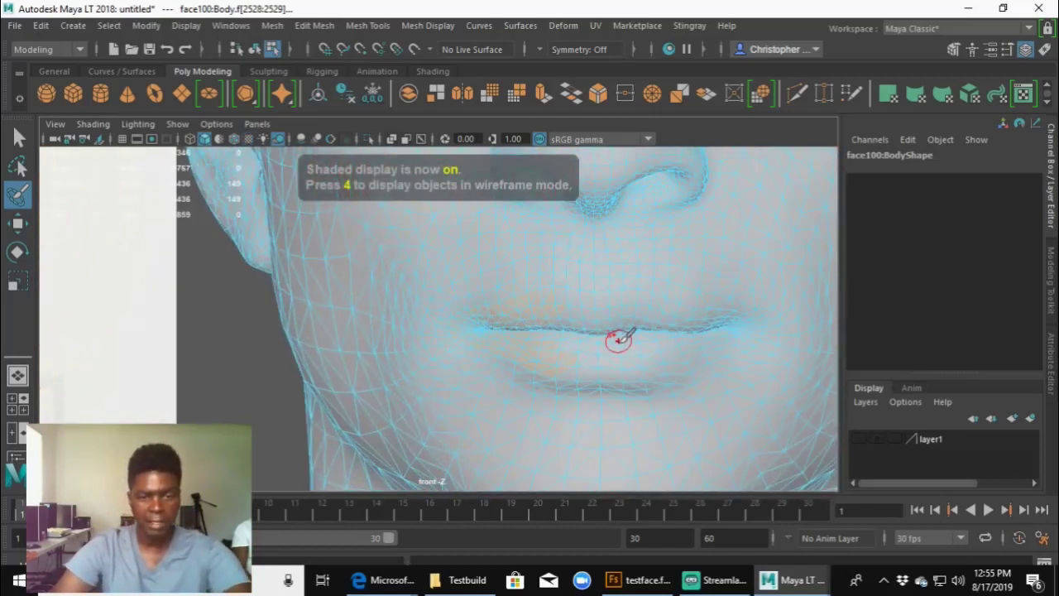
pyautogui.scroll(2, 618, 339)
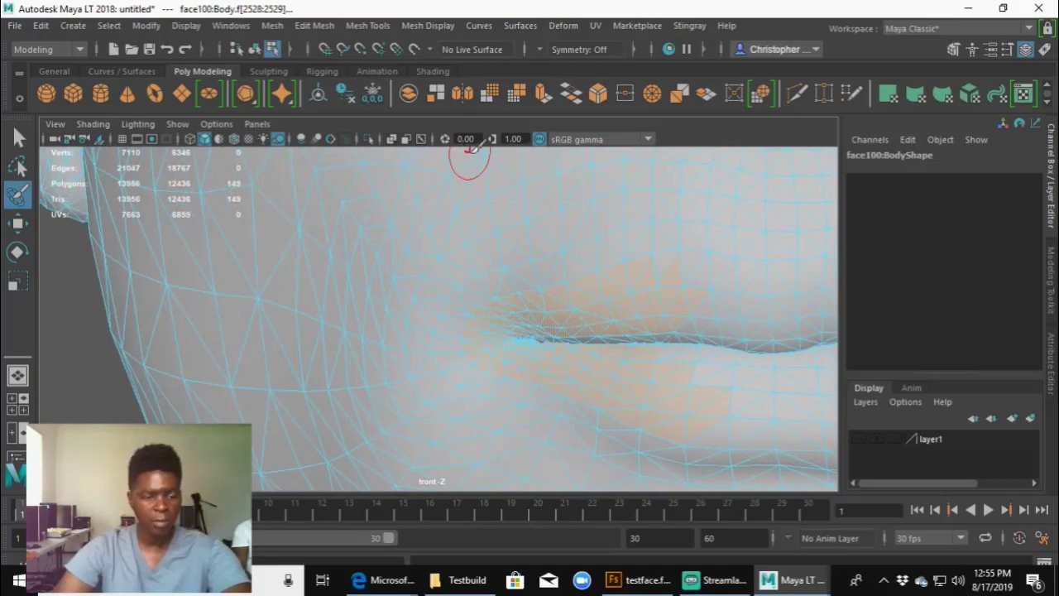
pyautogui.press('4')
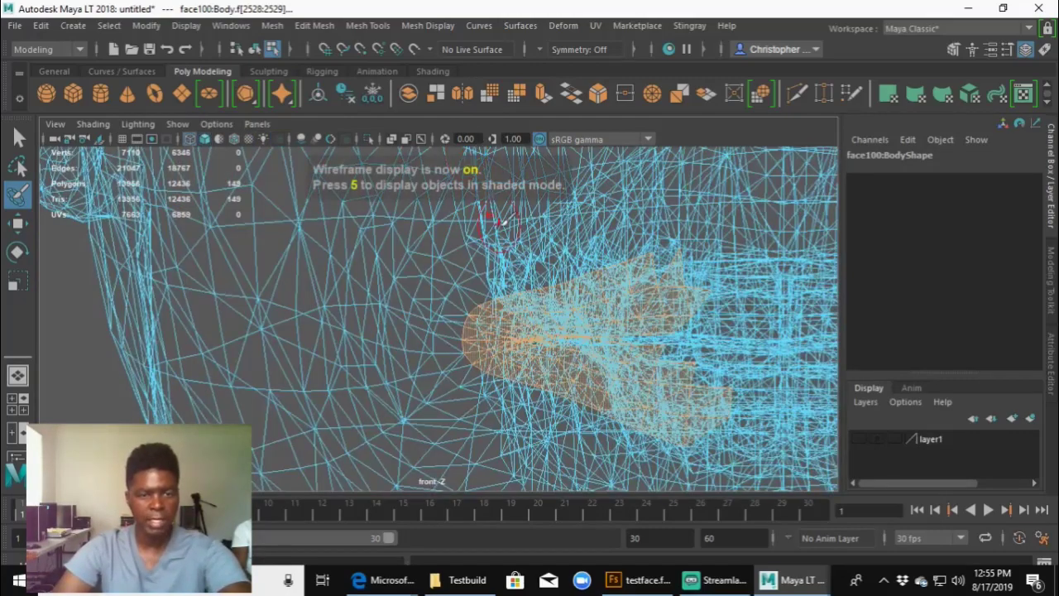
pyautogui.scroll(-5, 507, 227)
pyautogui.scroll(6, 506, 242)
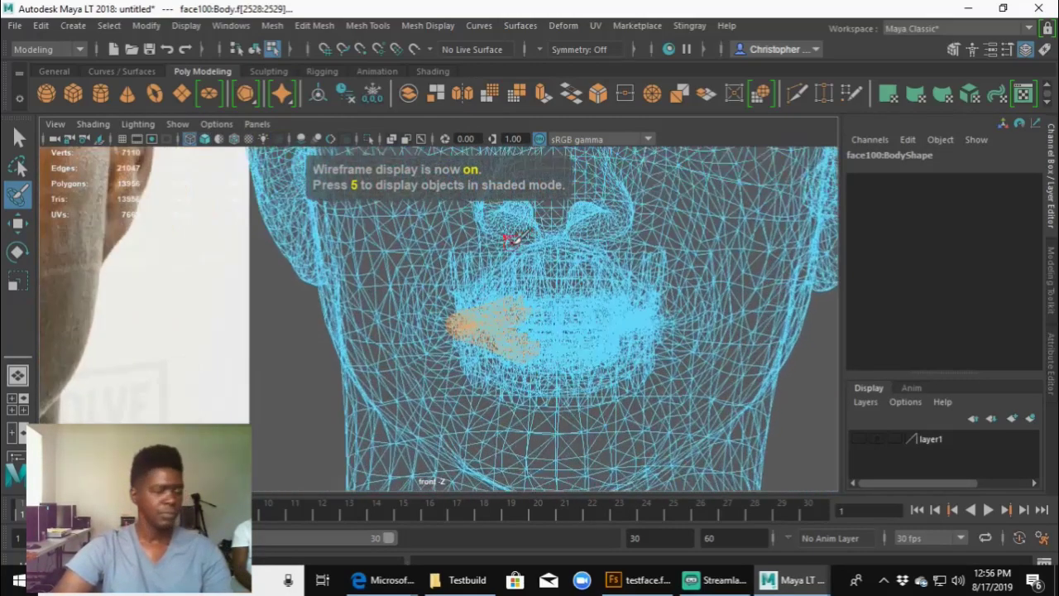
pyautogui.press('5')
# Step: Add faces above the lip and on the lower lip, reaching about 221 faces
pyautogui.scroll(3, 625, 361)
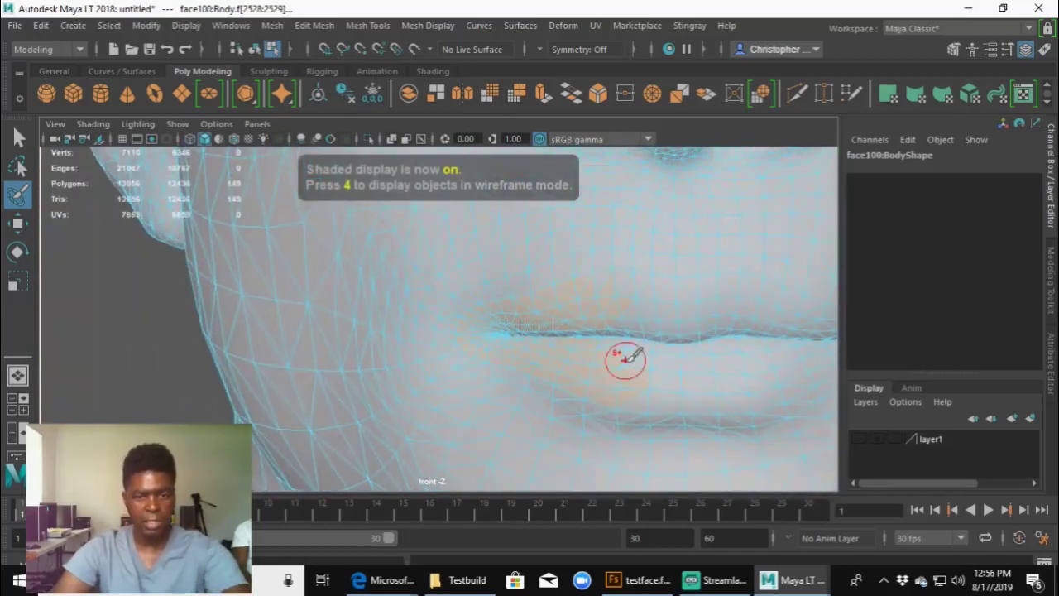
pyautogui.keyDown('shift'); pyautogui.moveTo(625, 357); pyautogui.dragTo(679, 312); pyautogui.keyUp('shift')
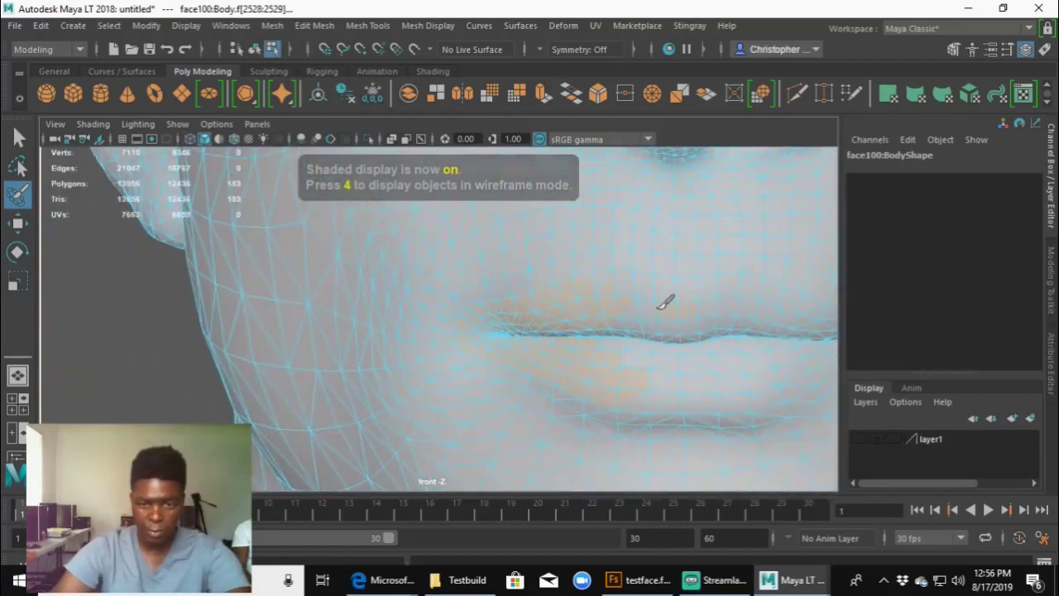
pyautogui.moveTo(619, 291)
pyautogui.keyDown('shift'); pyautogui.mouseDown()
pyautogui.moveTo(705, 307)
pyautogui.moveTo(612, 294)
pyautogui.mouseUp(); pyautogui.keyUp('shift')
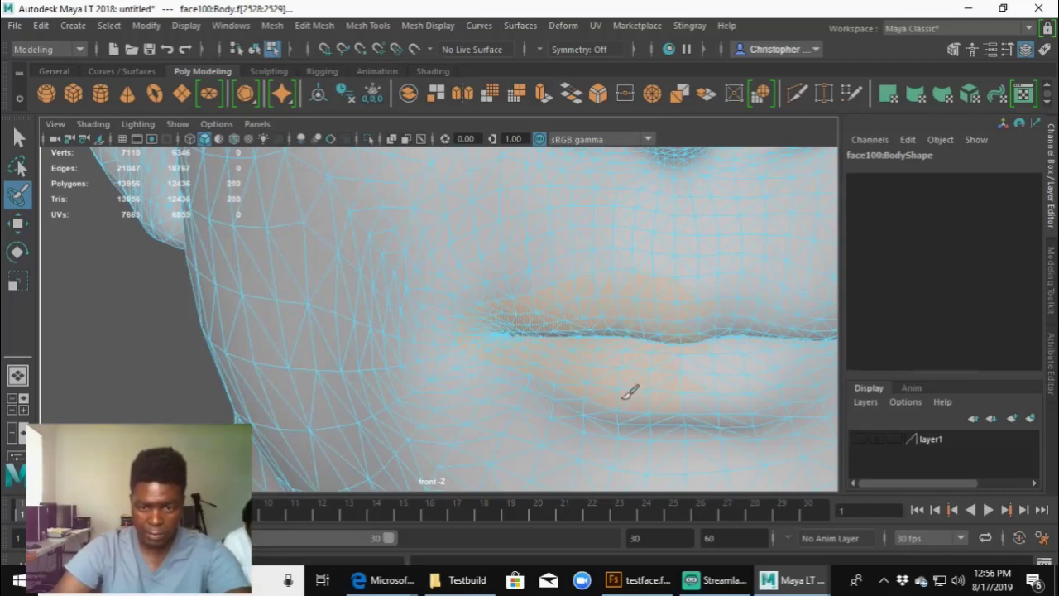
pyautogui.moveTo(754, 390)
pyautogui.keyDown('shift'); pyautogui.mouseDown()
pyautogui.moveTo(701, 378)
pyautogui.moveTo(761, 369)
pyautogui.moveTo(738, 351)
pyautogui.mouseUp(); pyautogui.keyUp('shift')
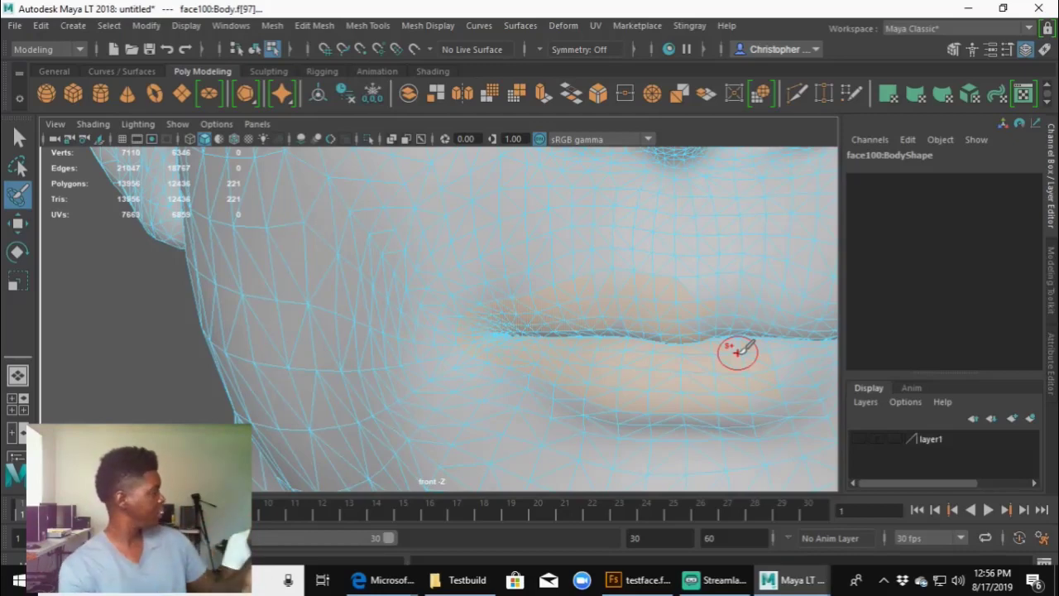
# Step: Paint the remaining upper-lip faces until 465 are selected, then switch to Scale
pyautogui.scroll(-3, 580, 284)
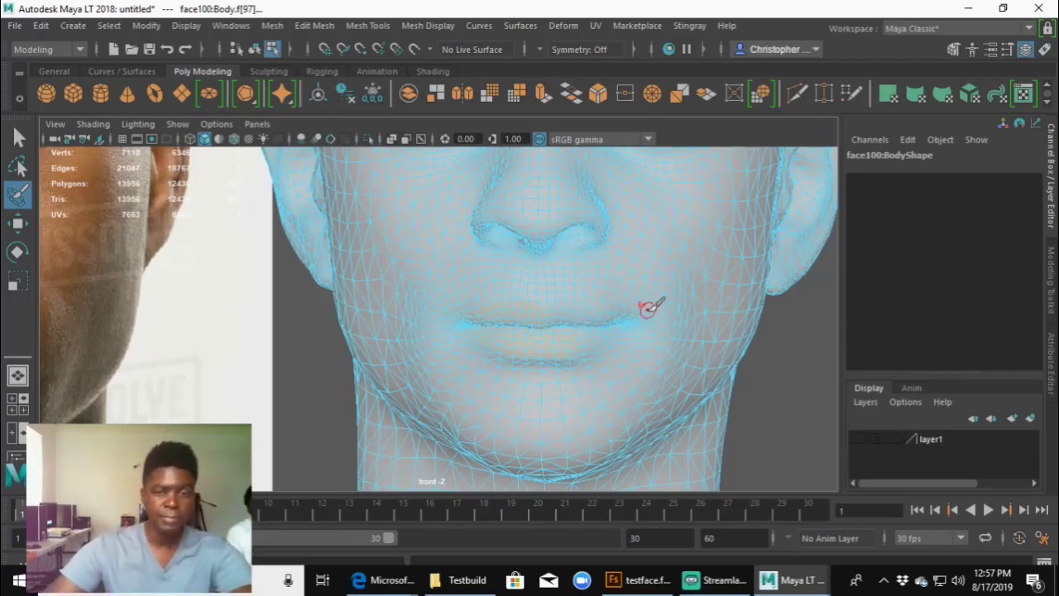
pyautogui.scroll(2, 650, 301)
pyautogui.scroll(2, 688, 312)
pyautogui.scroll(4, 508, 309)
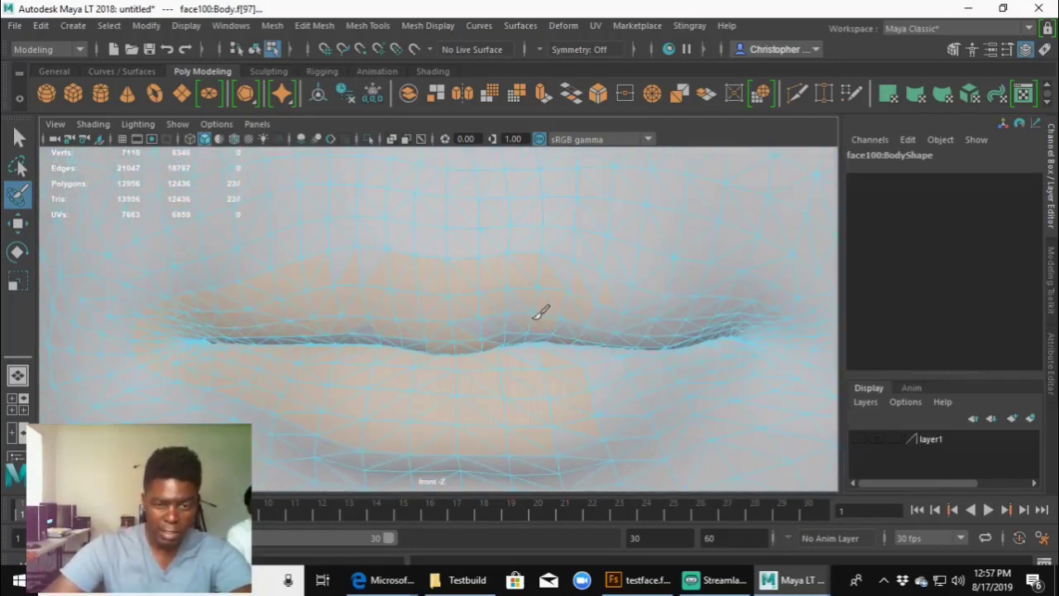
pyautogui.moveTo(577, 322); pyautogui.dragTo(584, 321)
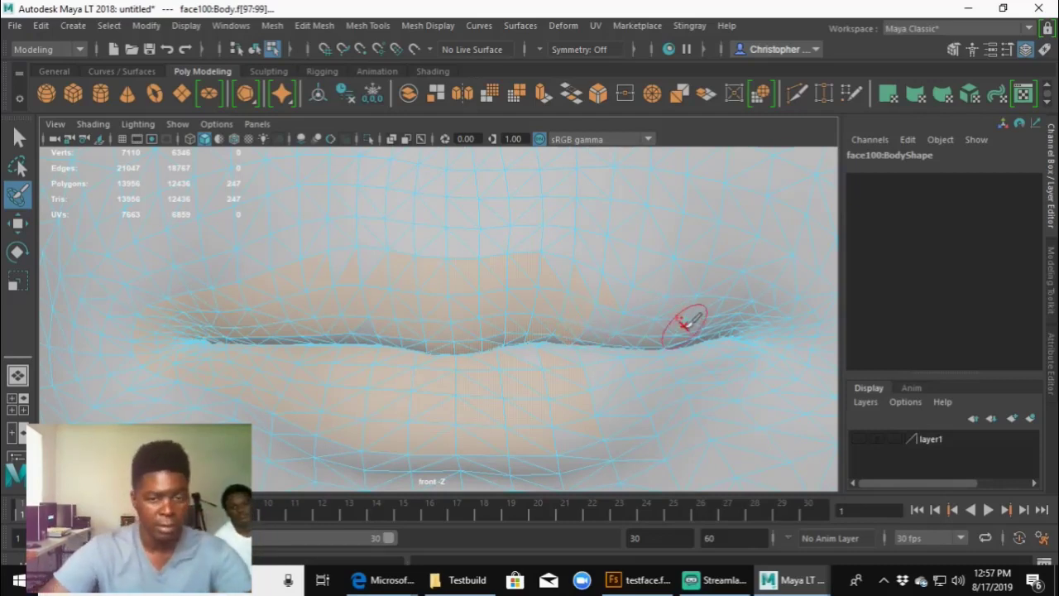
pyautogui.moveTo(678, 323)
pyautogui.mouseDown()
pyautogui.moveTo(551, 284)
pyautogui.moveTo(616, 298)
pyautogui.moveTo(568, 267)
pyautogui.moveTo(634, 324)
pyautogui.moveTo(562, 314)
pyautogui.moveTo(556, 329)
pyautogui.moveTo(320, 331)
pyautogui.moveTo(379, 275)
pyautogui.moveTo(355, 270)
pyautogui.moveTo(282, 323)
pyautogui.moveTo(209, 342)
pyautogui.moveTo(465, 414)
pyautogui.moveTo(591, 411)
pyautogui.moveTo(535, 353)
pyautogui.moveTo(649, 354)
pyautogui.moveTo(722, 324)
pyautogui.moveTo(674, 305)
pyautogui.moveTo(750, 323)
pyautogui.moveTo(726, 355)
pyautogui.moveTo(635, 387)
pyautogui.moveTo(608, 405)
pyautogui.moveTo(614, 414)
pyautogui.moveTo(605, 411)
pyautogui.moveTo(723, 366)
pyautogui.moveTo(781, 326)
pyautogui.moveTo(728, 307)
pyautogui.moveTo(730, 350)
pyautogui.moveTo(714, 366)
pyautogui.moveTo(563, 356)
pyautogui.mouseUp()
pyautogui.scroll(-3, 550, 355)
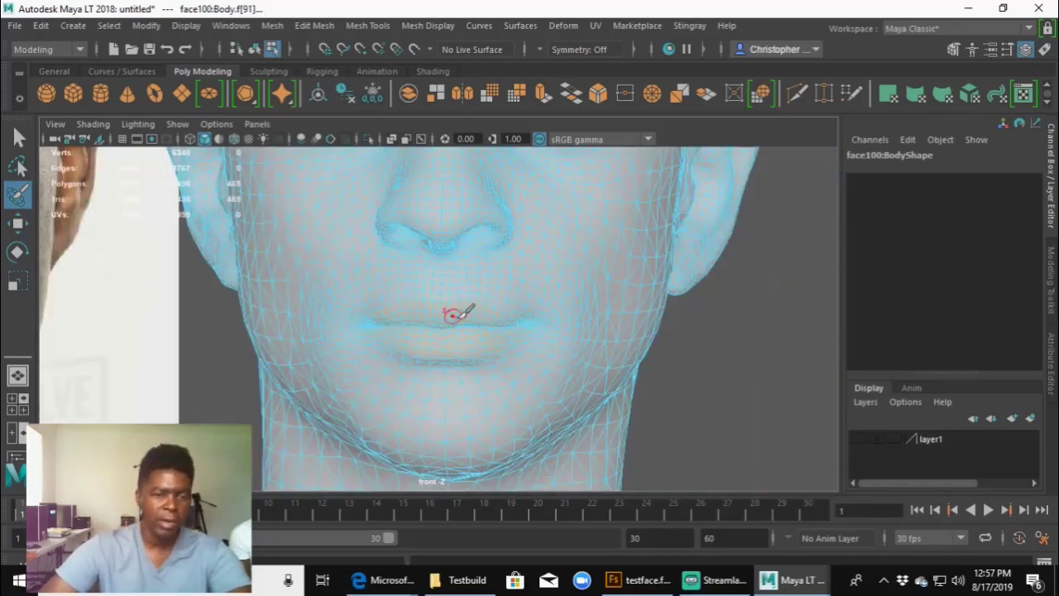
pyautogui.scroll(4, 467, 313)
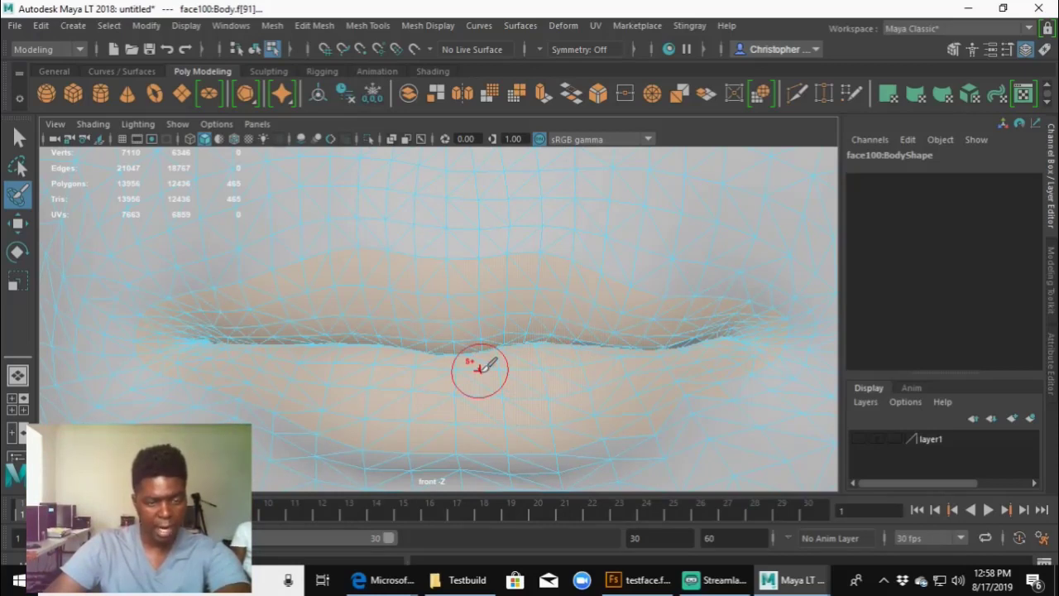
pyautogui.press('r')
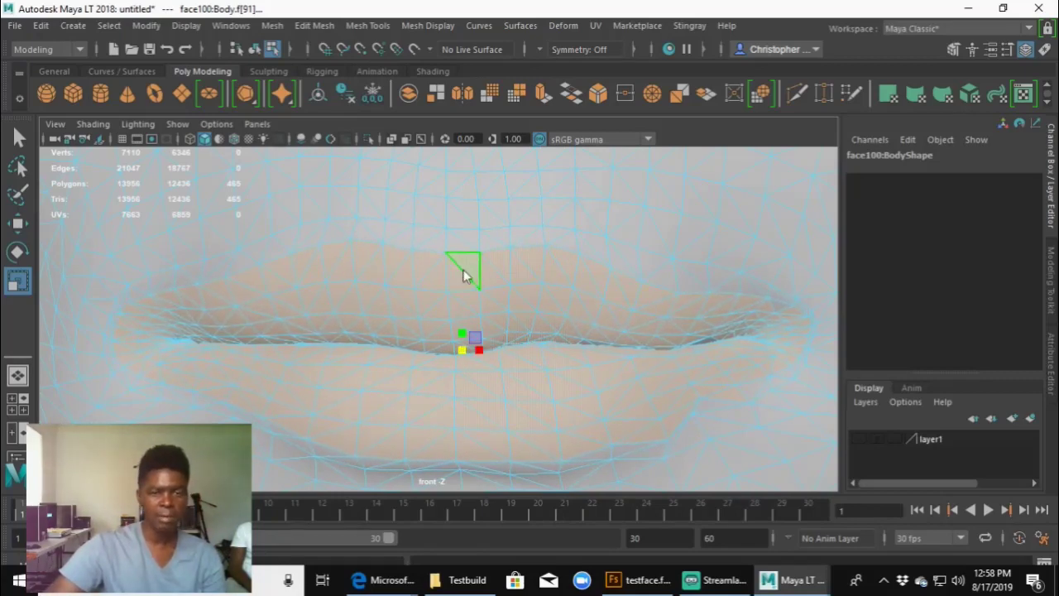
# Step: Marquee-select the vertices above the upper lip and open the Move Tool settings
pyautogui.moveTo(463, 154); pyautogui.dragTo(393, 156, button='right')
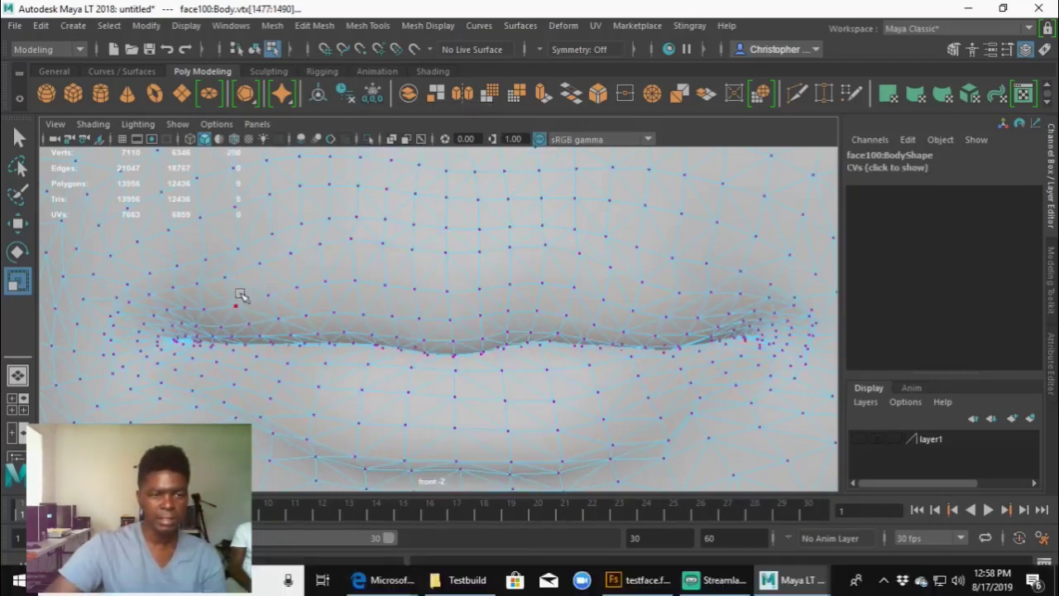
pyautogui.moveTo(192, 293); pyautogui.dragTo(696, 209)
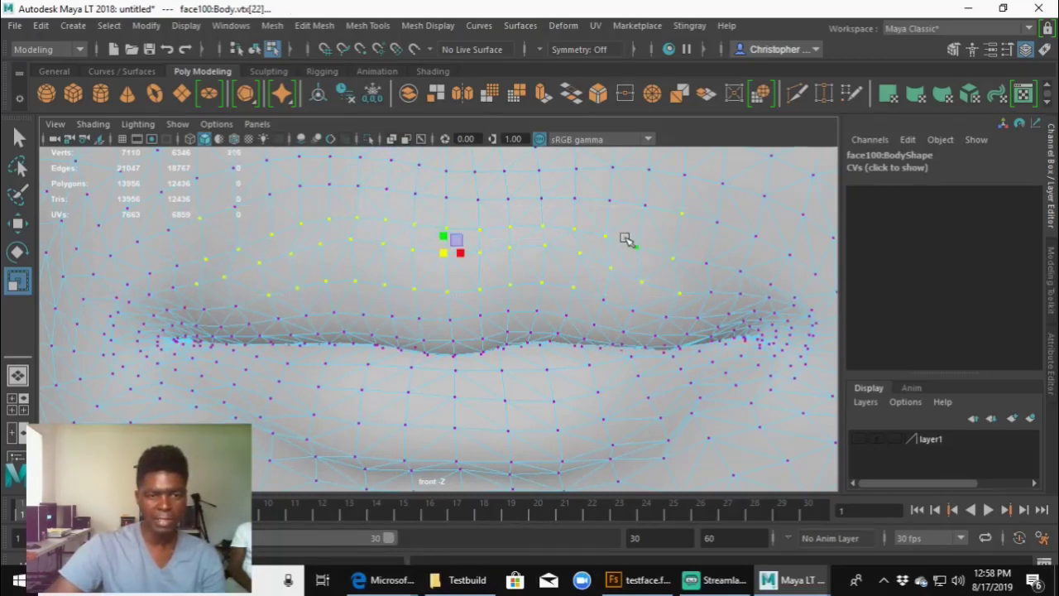
pyautogui.press('w')
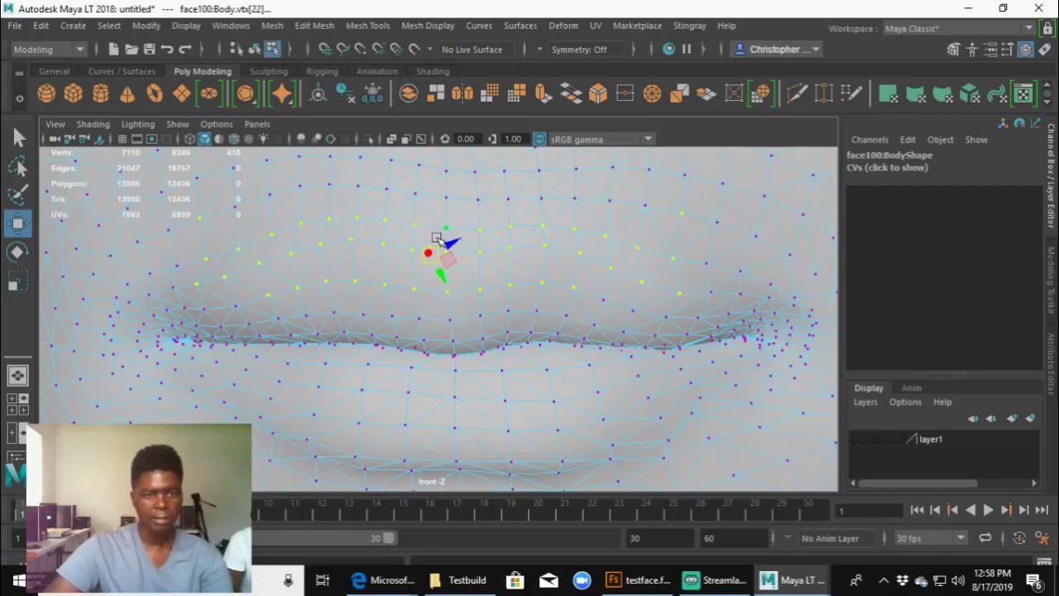
pyautogui.scroll(2, 489, 224)
pyautogui.scroll(-3, 488, 222)
pyautogui.scroll(3, 486, 224)
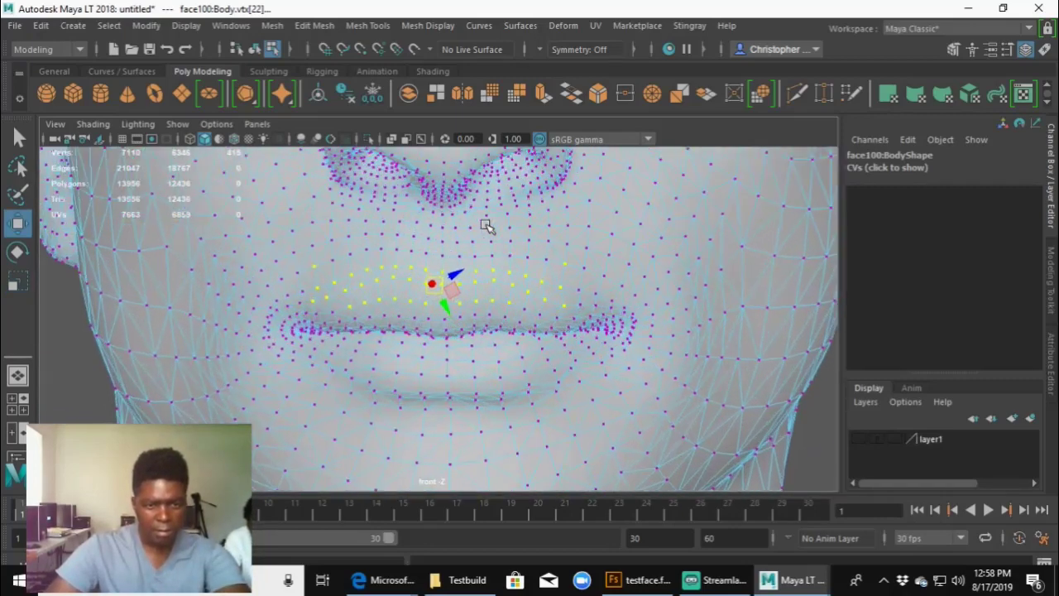
pyautogui.scroll(1, 480, 245)
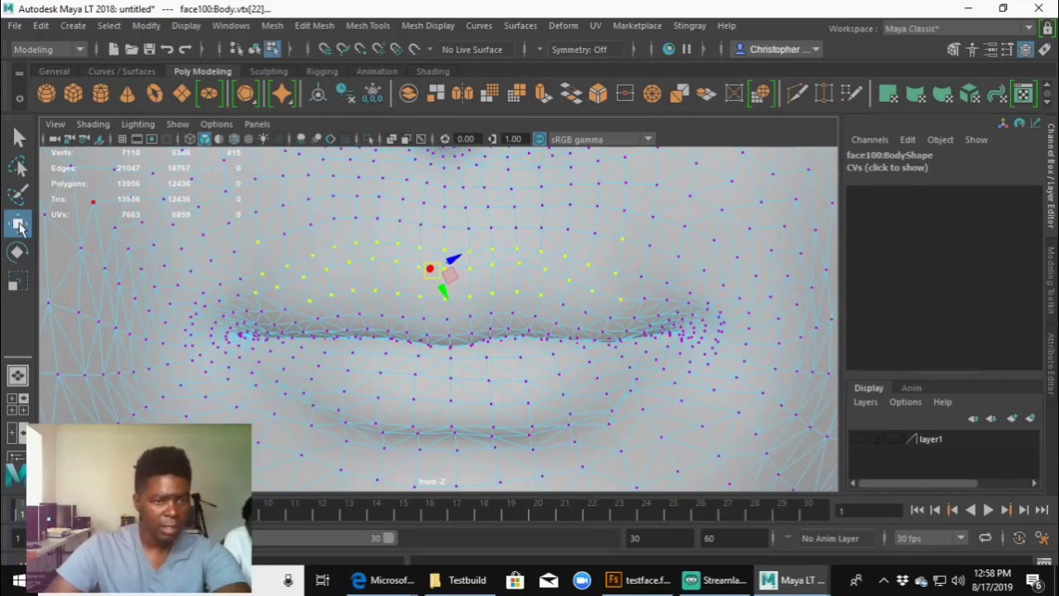
pyautogui.doubleClick(20, 227)
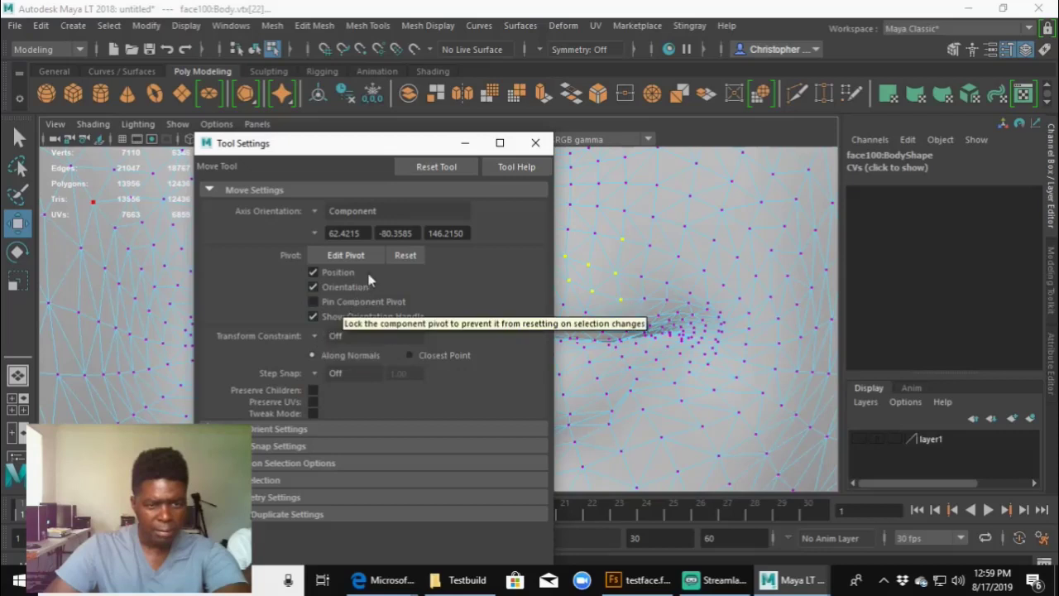
# Step: Set Move Tool axis orientation to World and shift the skin above the upper lip
pyautogui.click(315, 212)
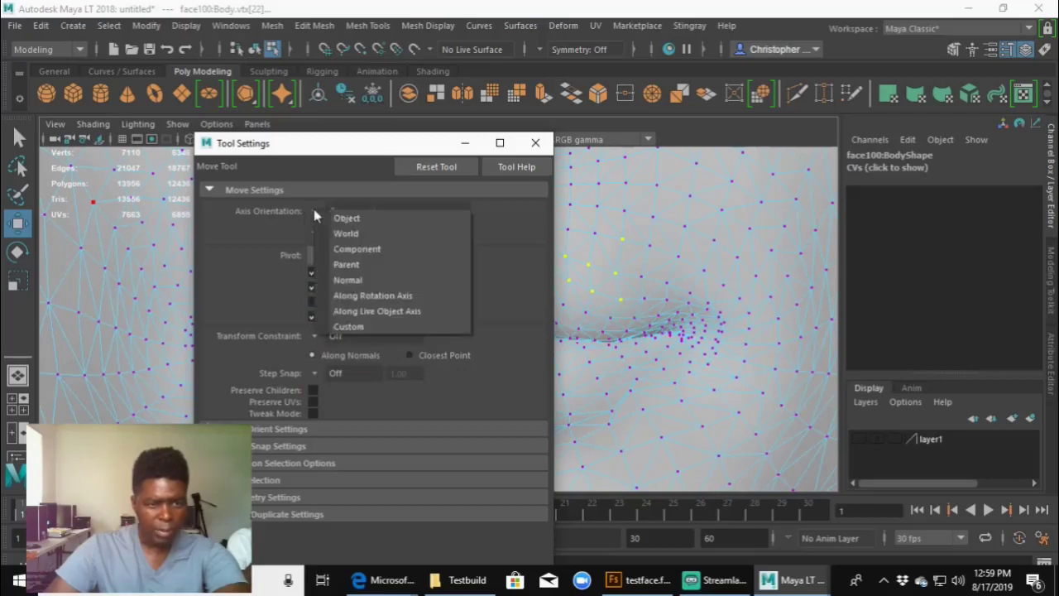
pyautogui.click(344, 235)
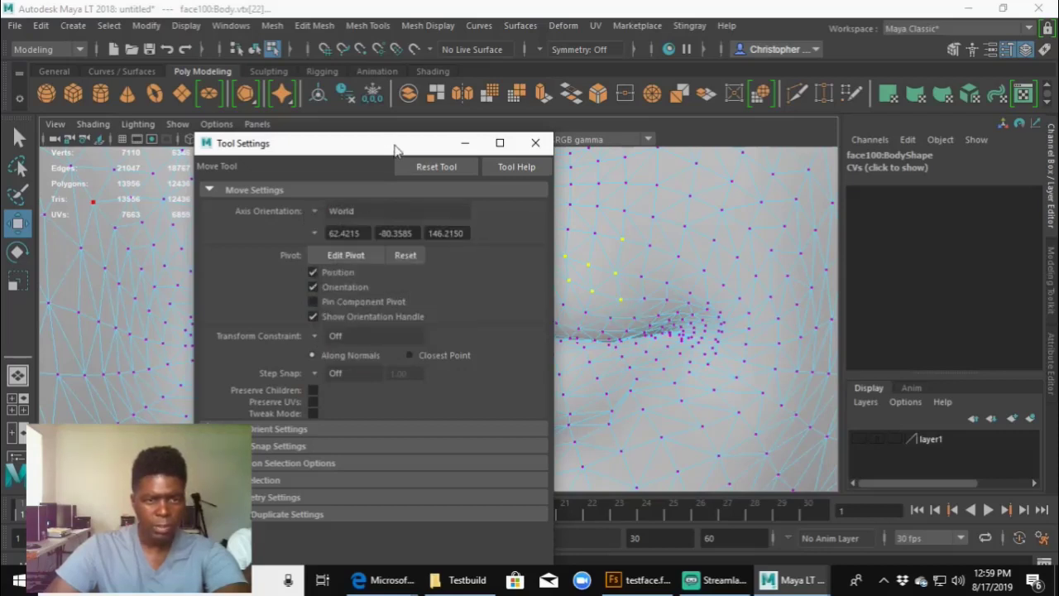
pyautogui.moveTo(395, 149); pyautogui.dragTo(207, 165)
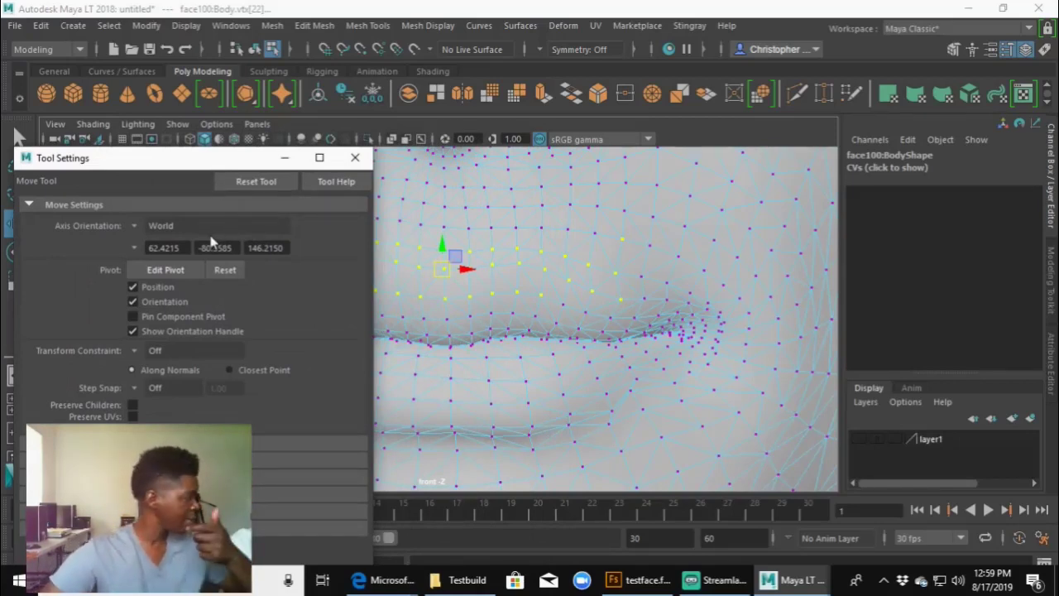
pyautogui.moveTo(439, 230); pyautogui.dragTo(442, 239)
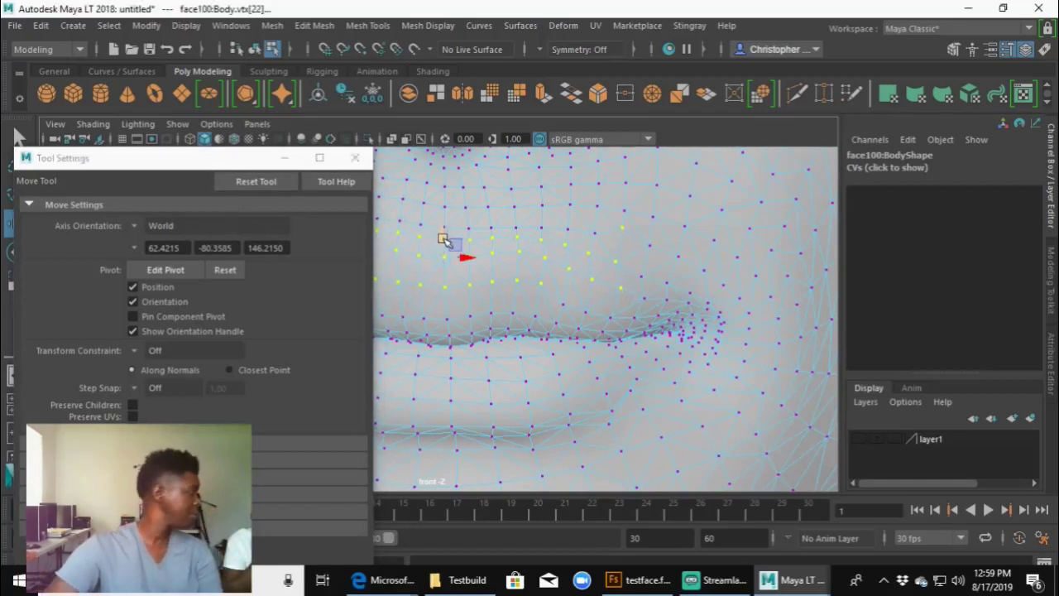
# Step: Lower vertex vtx[741] near the mouth corner, then return the head to object mode
pyautogui.click(623, 228)
pyautogui.moveTo(626, 209); pyautogui.dragTo(622, 224)
pyautogui.scroll(-5, 633, 338)
pyautogui.scroll(2, 634, 339)
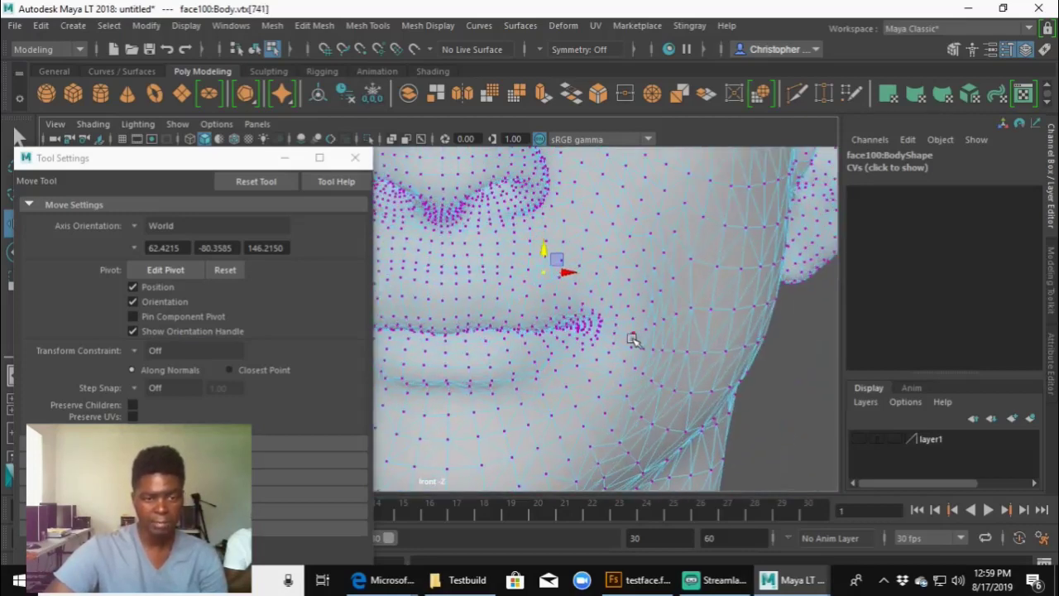
pyautogui.moveTo(614, 290); pyautogui.dragTo(646, 244, button='right')
pyautogui.moveTo(627, 328); pyautogui.dragTo(691, 205, button='right')
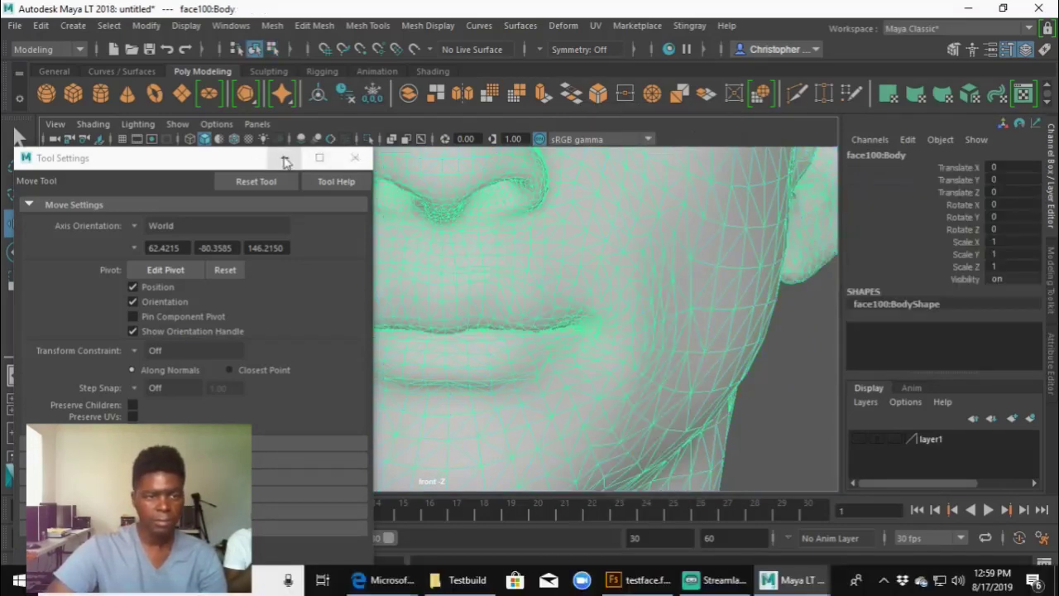
# Step: Close the move Tool Settings, deselect the face, and switch to textured display
pyautogui.click(355, 157)
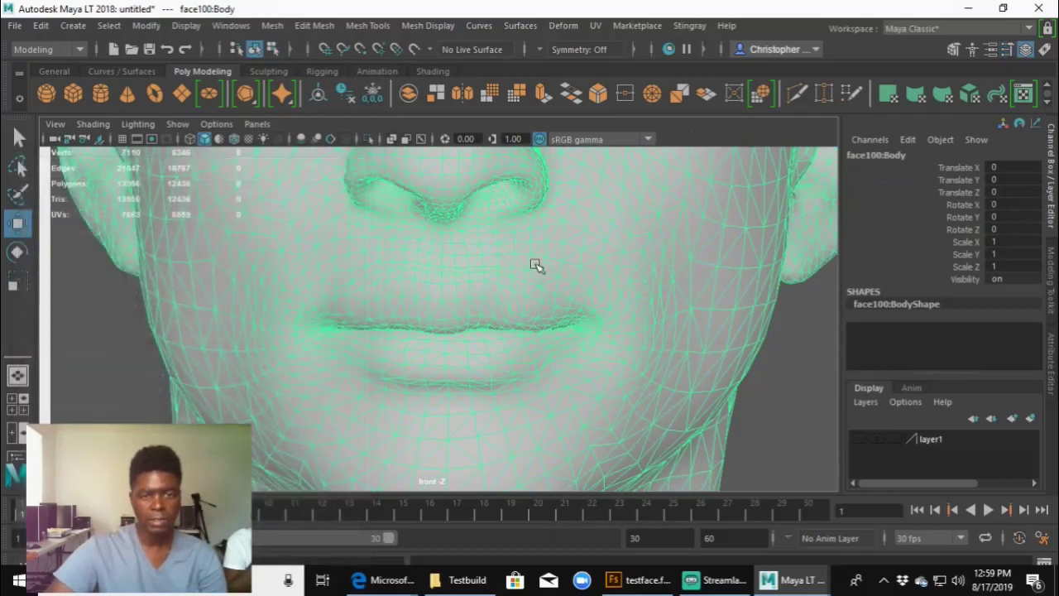
pyautogui.click(792, 366)
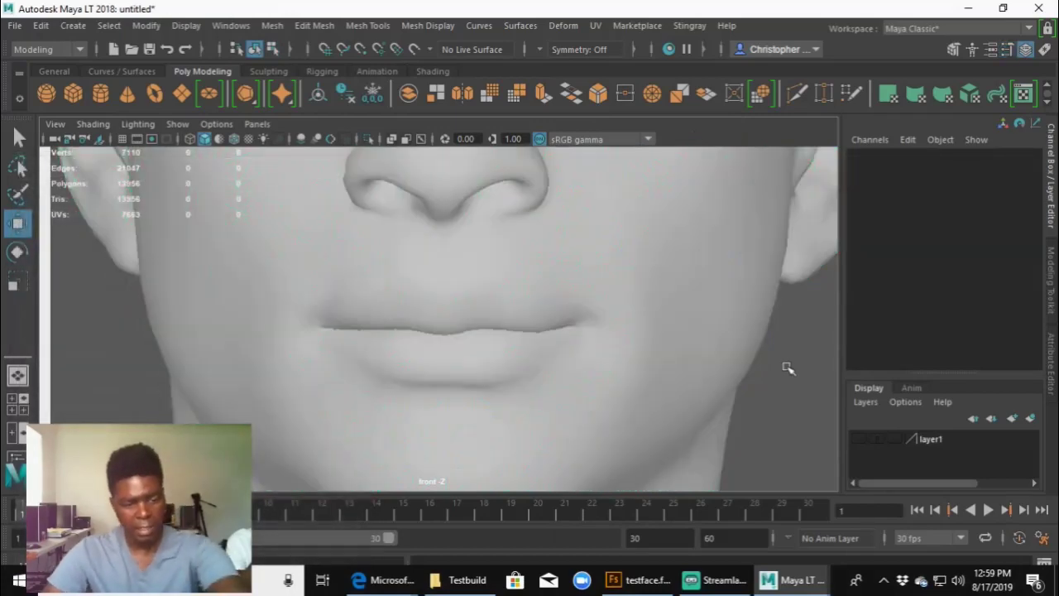
pyautogui.press('6')
pyautogui.scroll(-5, 784, 367)
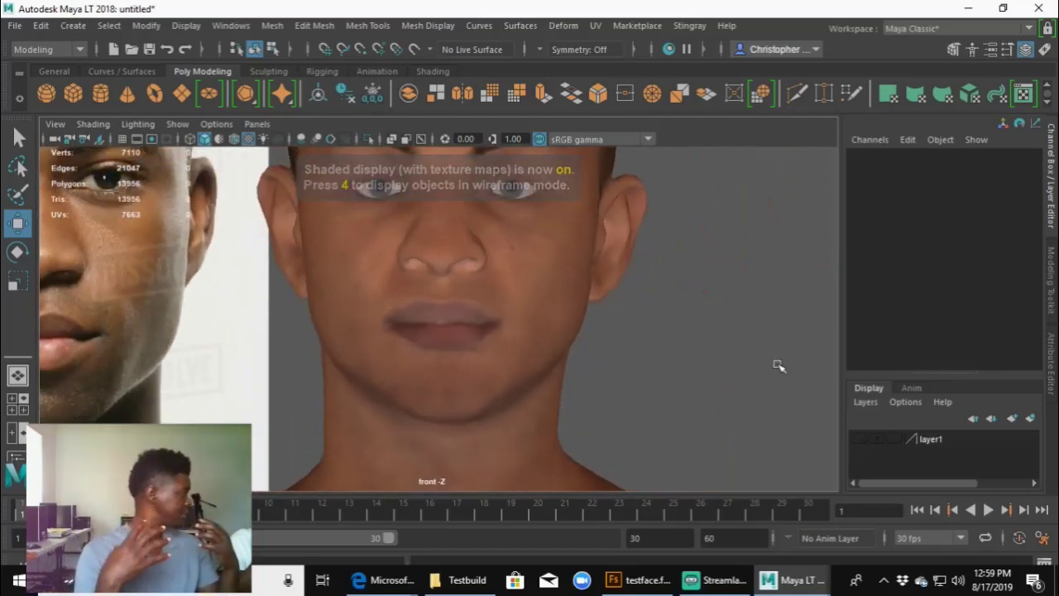
# Step: Try widening the head's right ear vertices along X, then undo it
pyautogui.click(639, 220)
pyautogui.moveTo(639, 157); pyautogui.dragTo(587, 160, button='right')
pyautogui.moveTo(622, 273); pyautogui.dragTo(672, 162)
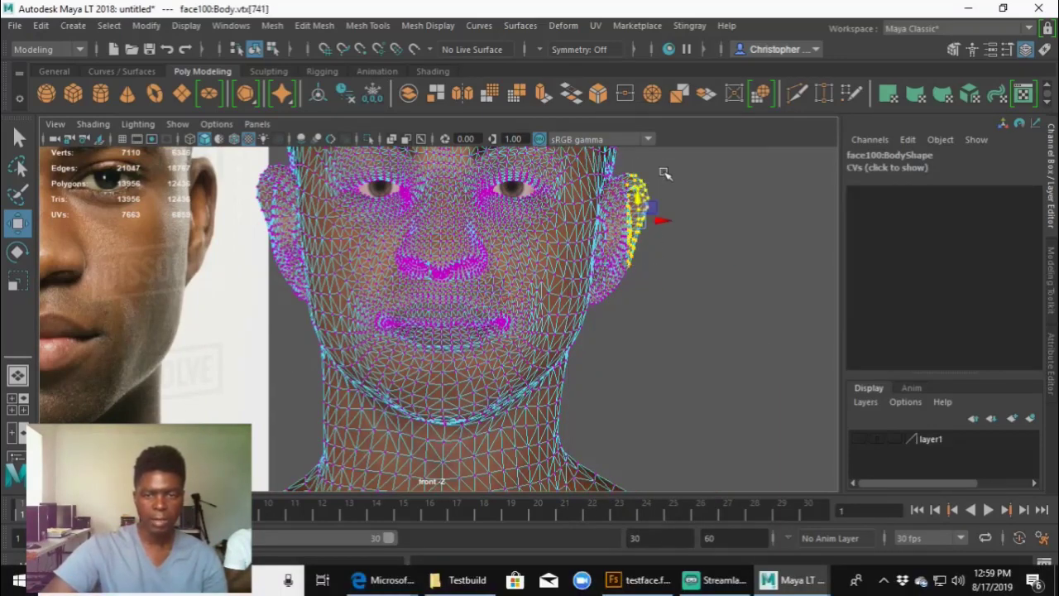
pyautogui.moveTo(662, 220); pyautogui.dragTo(680, 221)
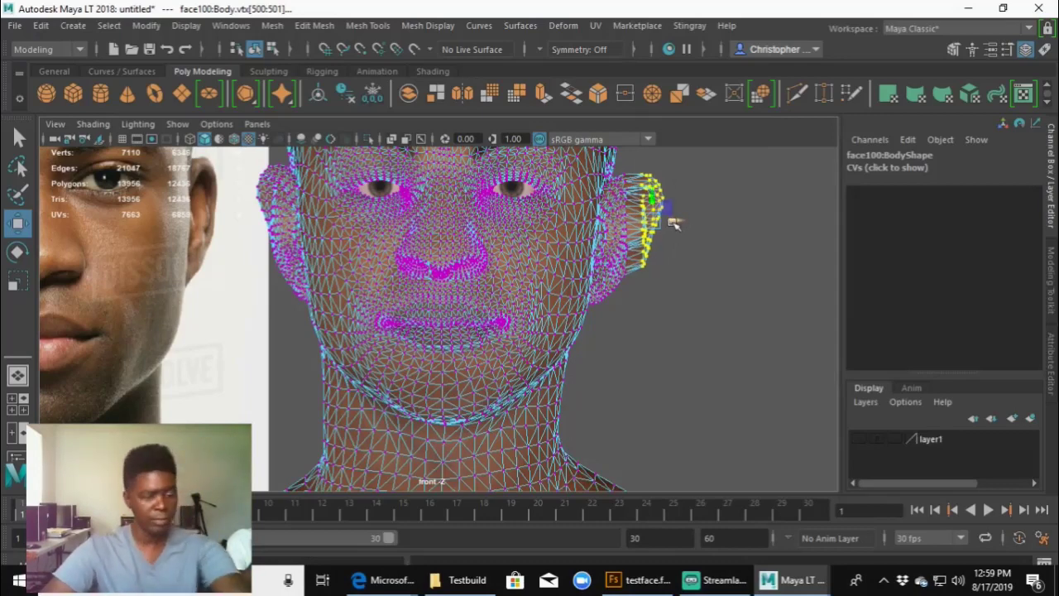
pyautogui.hotkey('ctrl', 'z')
# Step: Return the head to Object Mode in the four-view layout, framed and deselected
pyautogui.scroll(-3, 667, 302)
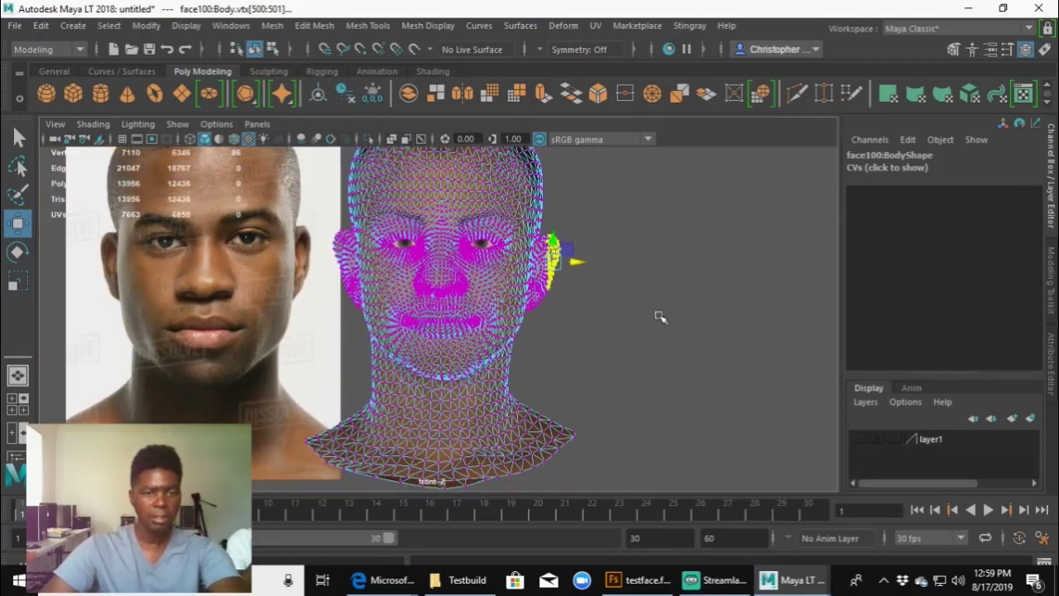
pyautogui.press('space')
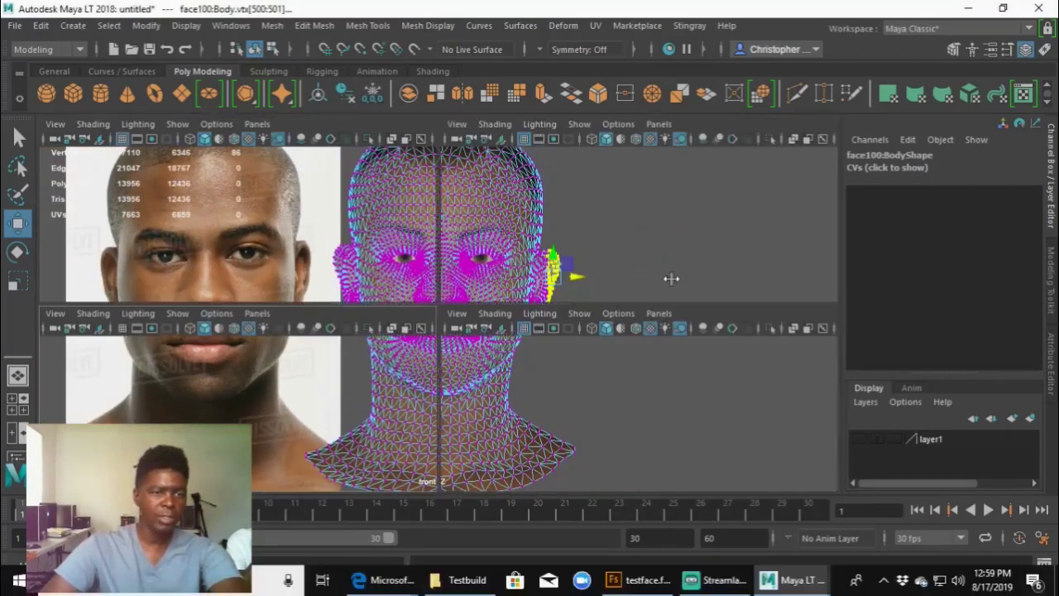
pyautogui.scroll(5, 666, 215)
pyautogui.moveTo(666, 212); pyautogui.dragTo(741, 134, button='right')
pyautogui.press('a')
pyautogui.click(710, 213)
# Step: Tumble the maximized perspective view to face the head, then bring Fuse forward
pyautogui.scroll(5, 707, 220)
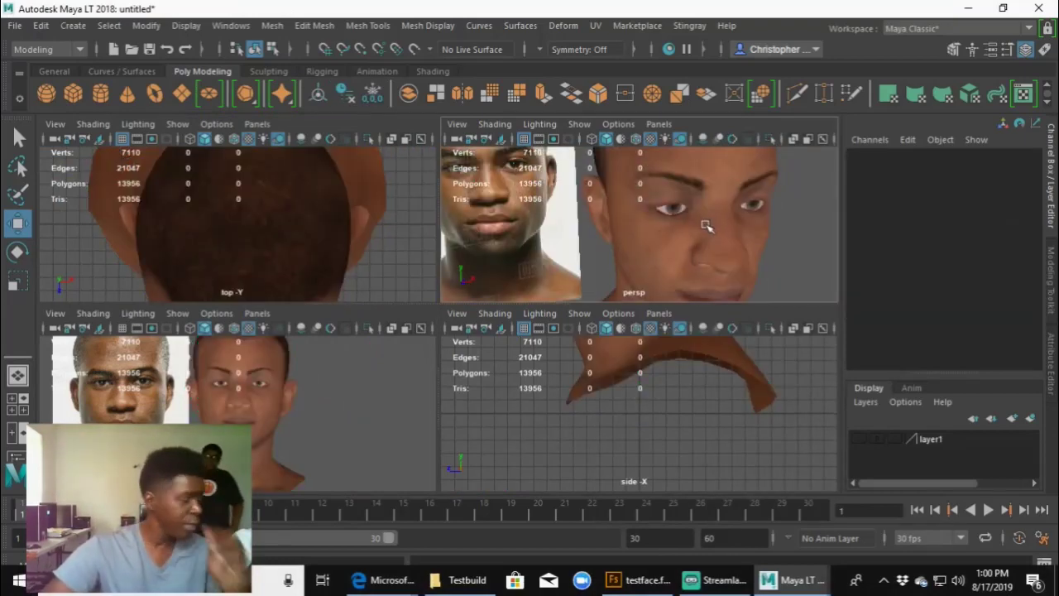
pyautogui.press('space')
pyautogui.keyDown('alt'); pyautogui.moveTo(719, 231); pyautogui.dragTo(585, 388); pyautogui.keyUp('alt')
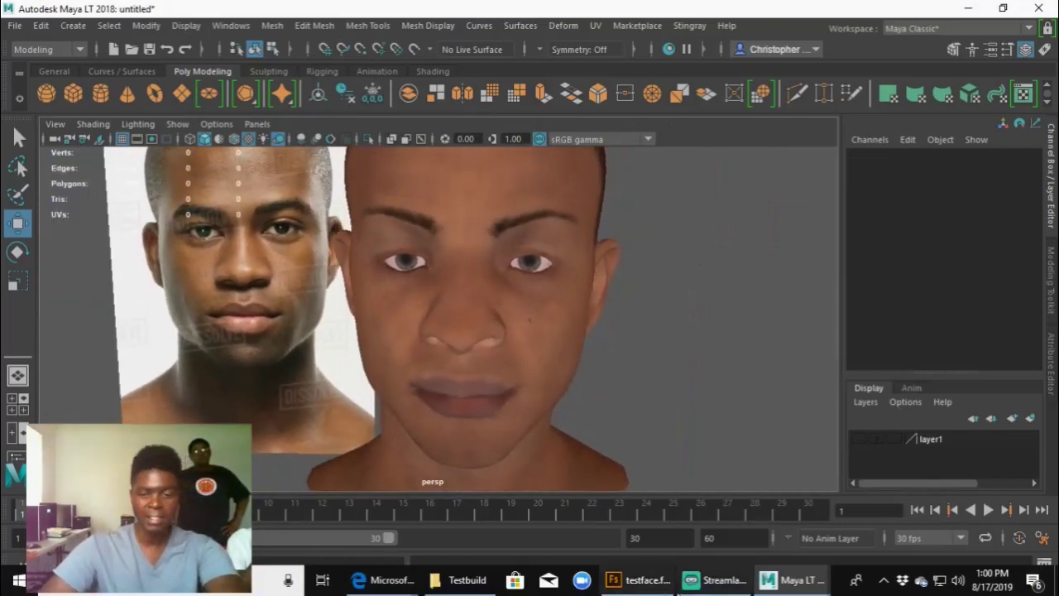
pyautogui.click(654, 581)
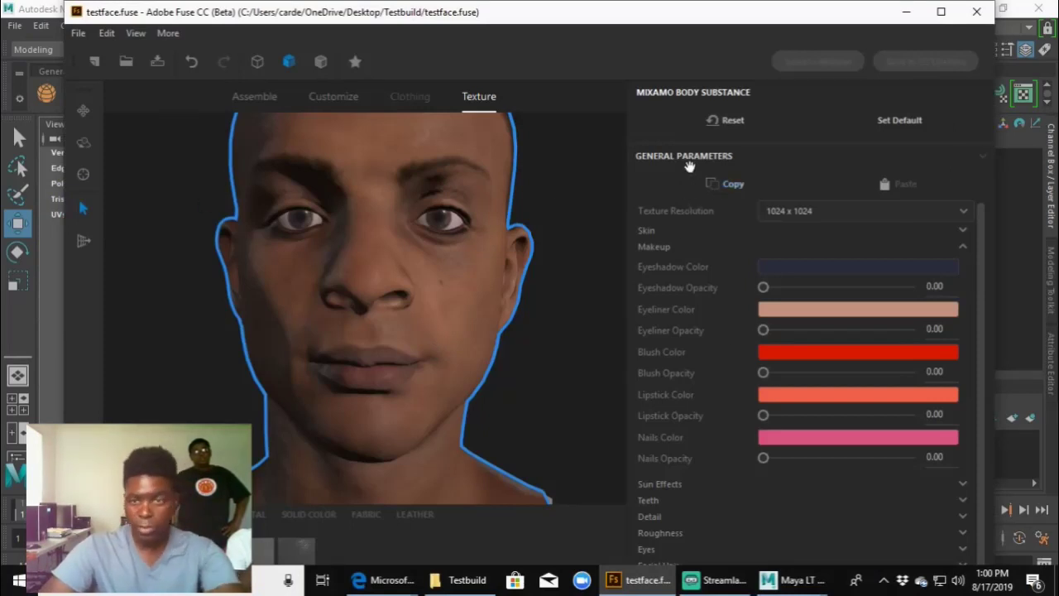
# Step: Select the body on the Texture tab and expand its Facial Hair settings
pyautogui.click(317, 98)
pyautogui.click(474, 97)
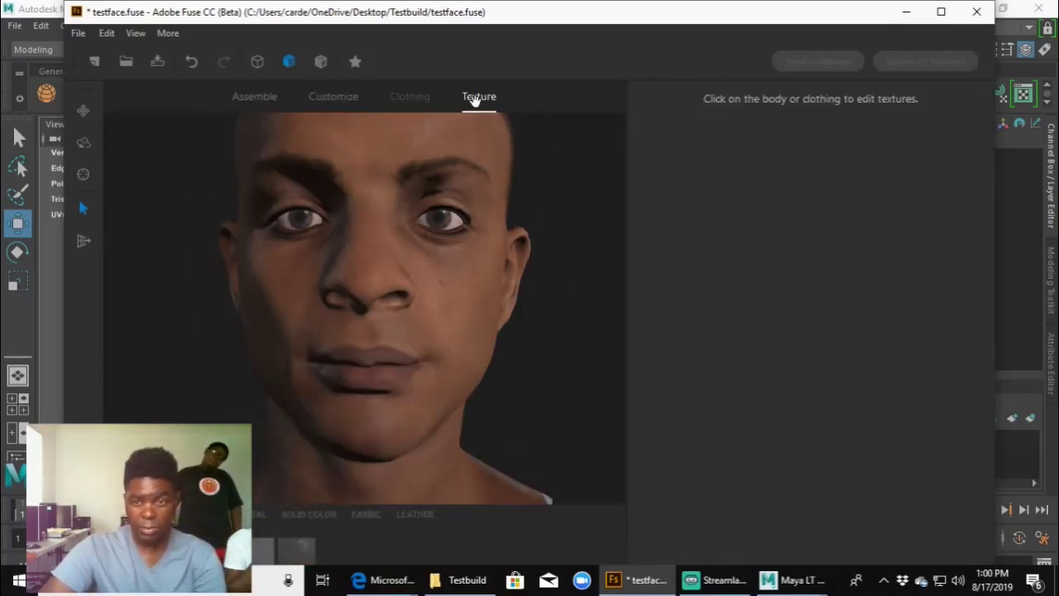
pyautogui.click(488, 263)
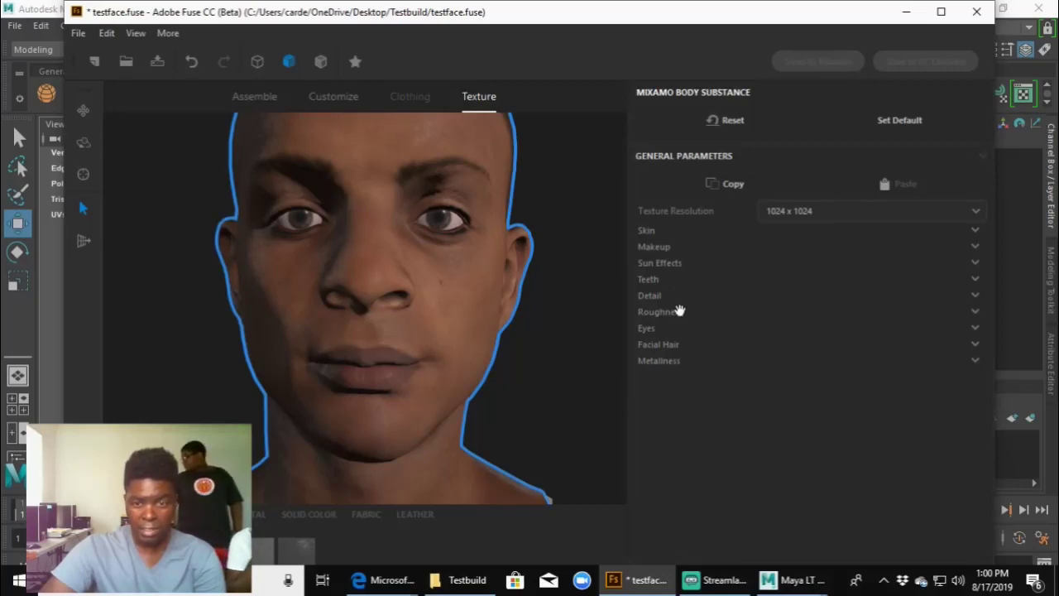
pyautogui.click(669, 346)
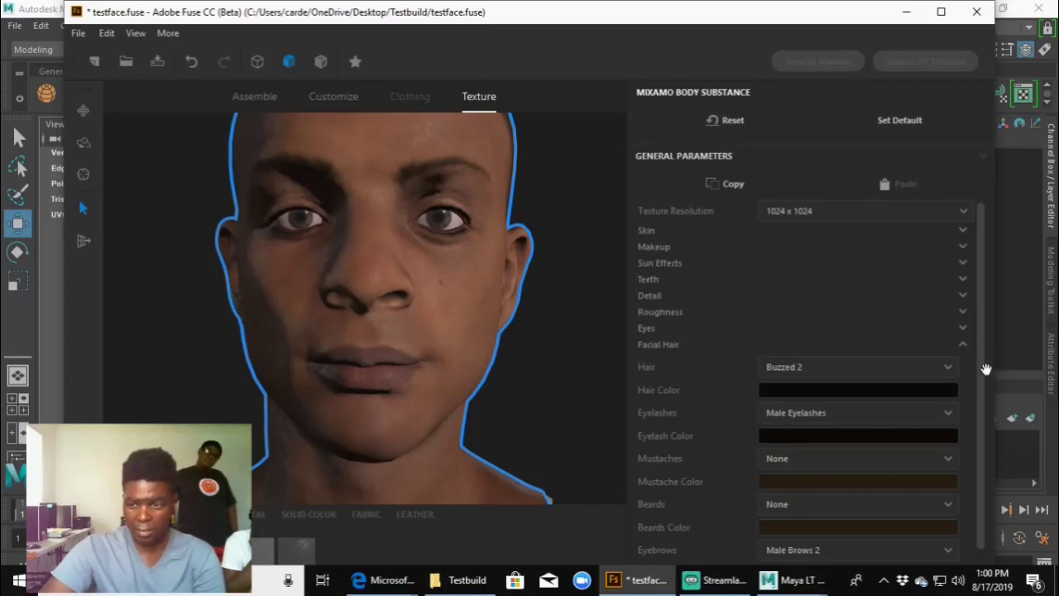
pyautogui.moveTo(979, 373); pyautogui.dragTo(979, 418)
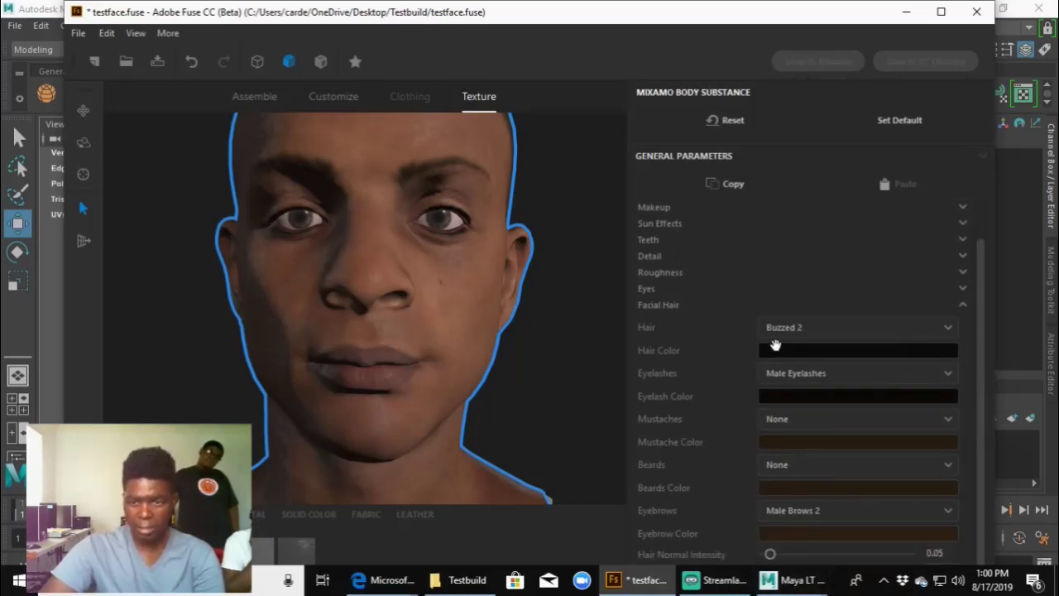
# Step: Set the Hair style to Buzzed 6 after briefly trying Short 2
pyautogui.click(948, 329)
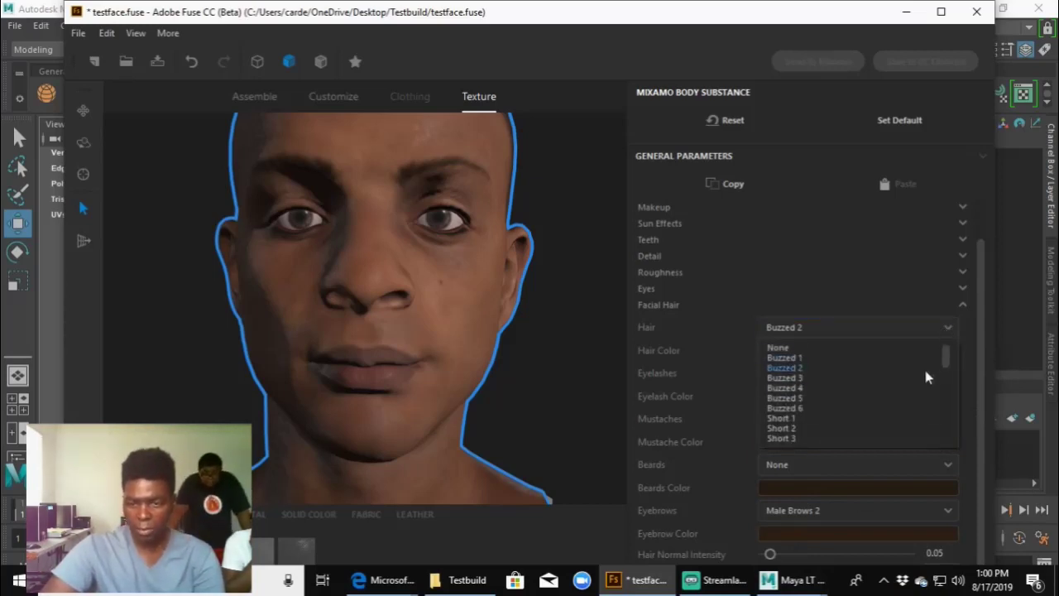
pyautogui.click(817, 428)
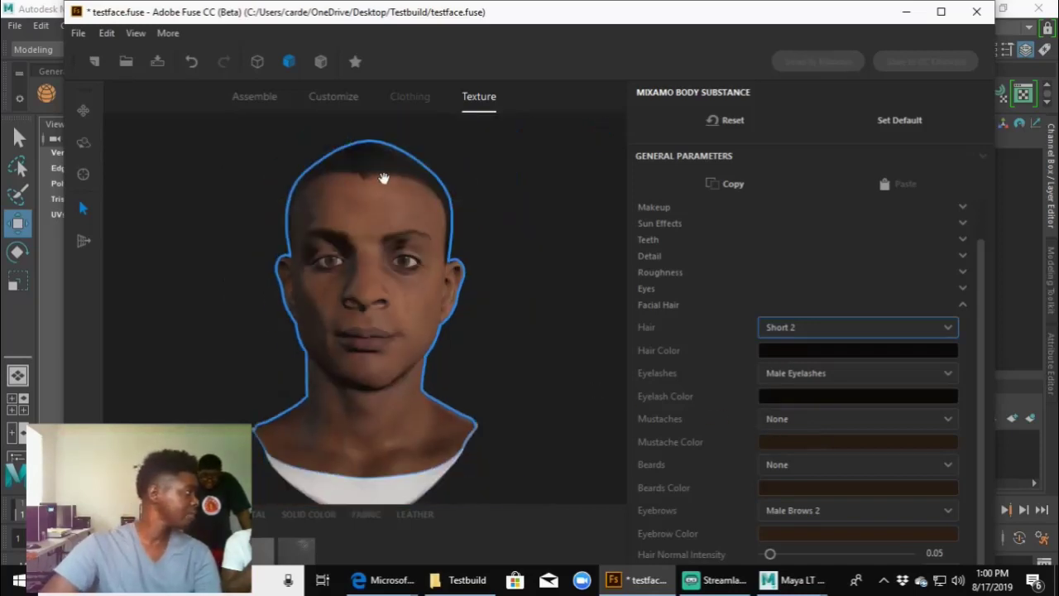
pyautogui.click(947, 329)
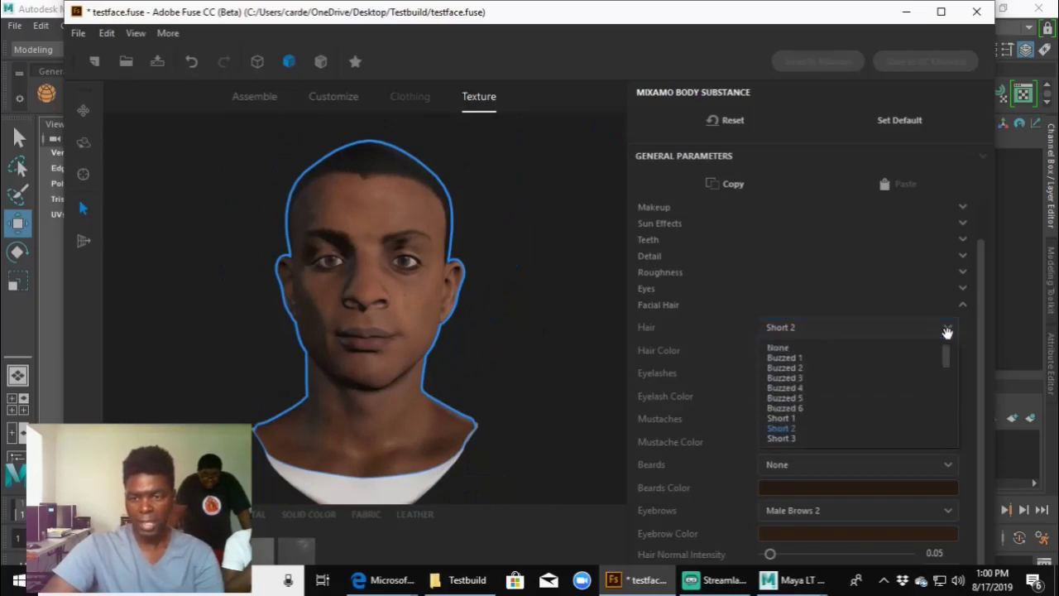
pyautogui.click(803, 409)
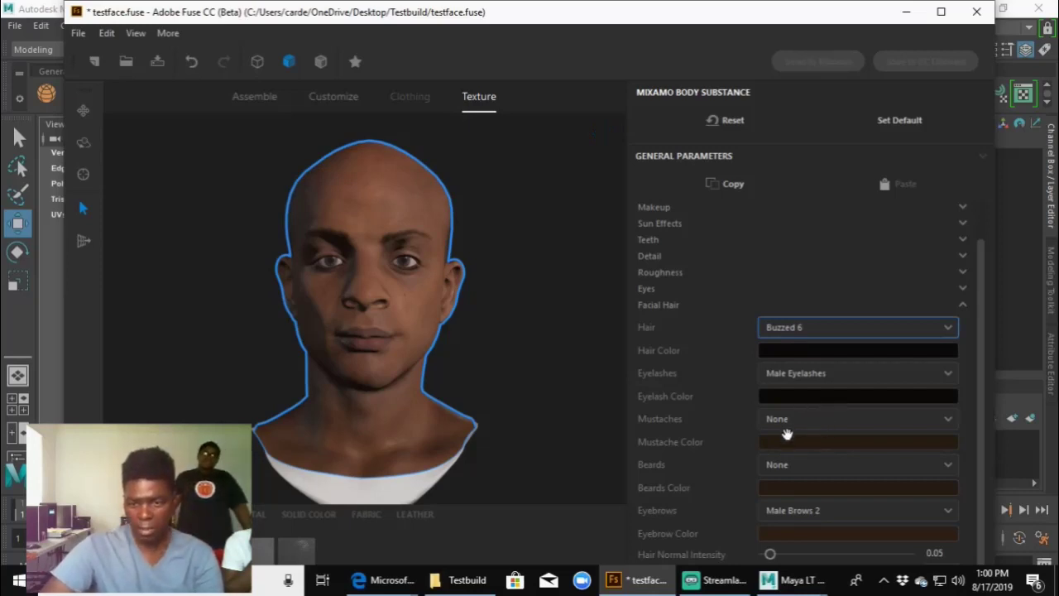
# Step: Give the head Female Eyelashes and Mustache 8, after trying Mustache 2
pyautogui.click(949, 377)
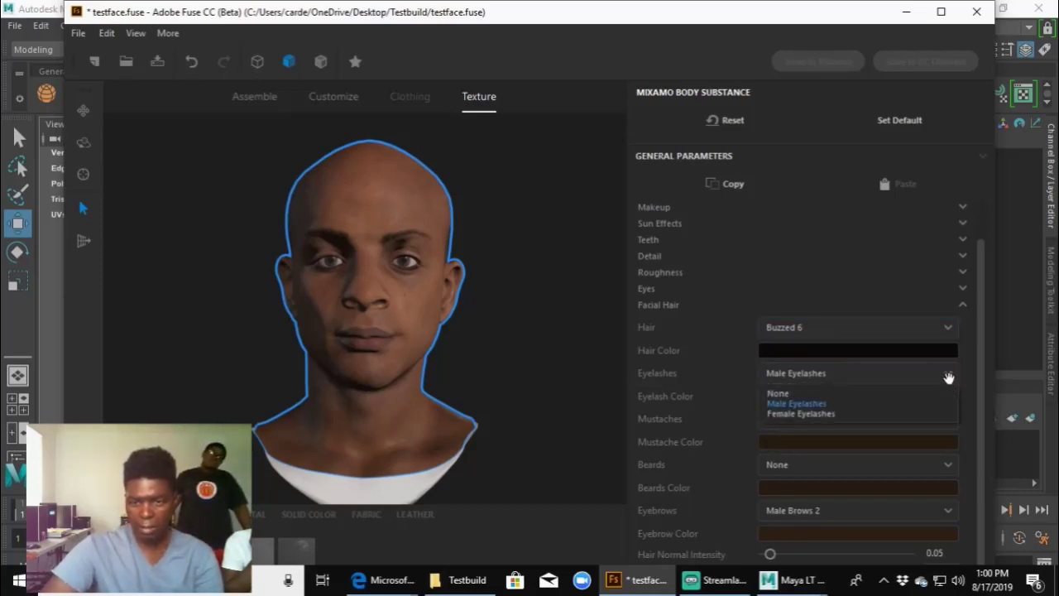
pyautogui.click(857, 414)
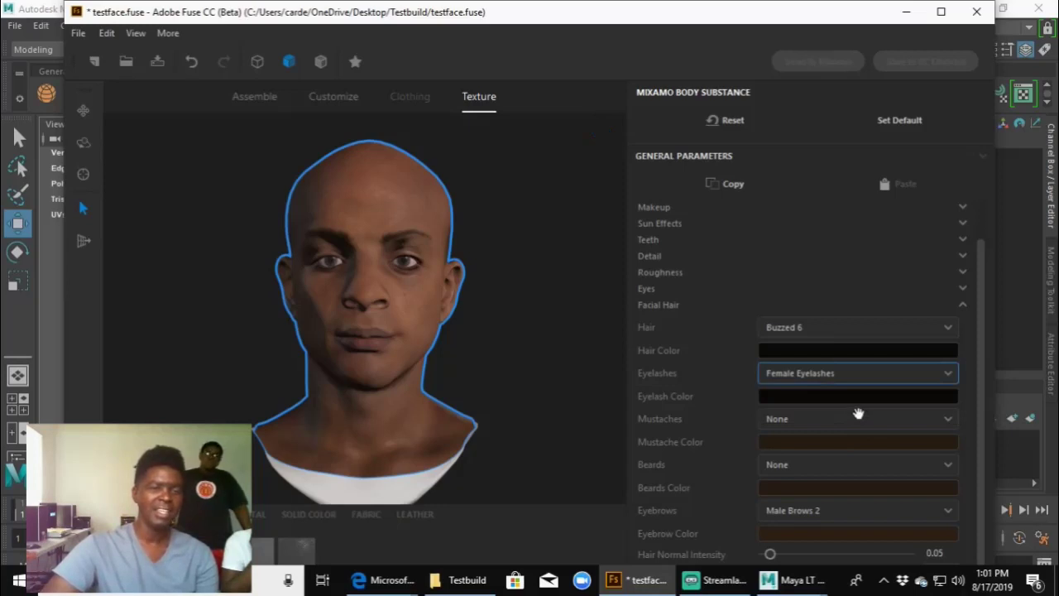
pyautogui.click(947, 420)
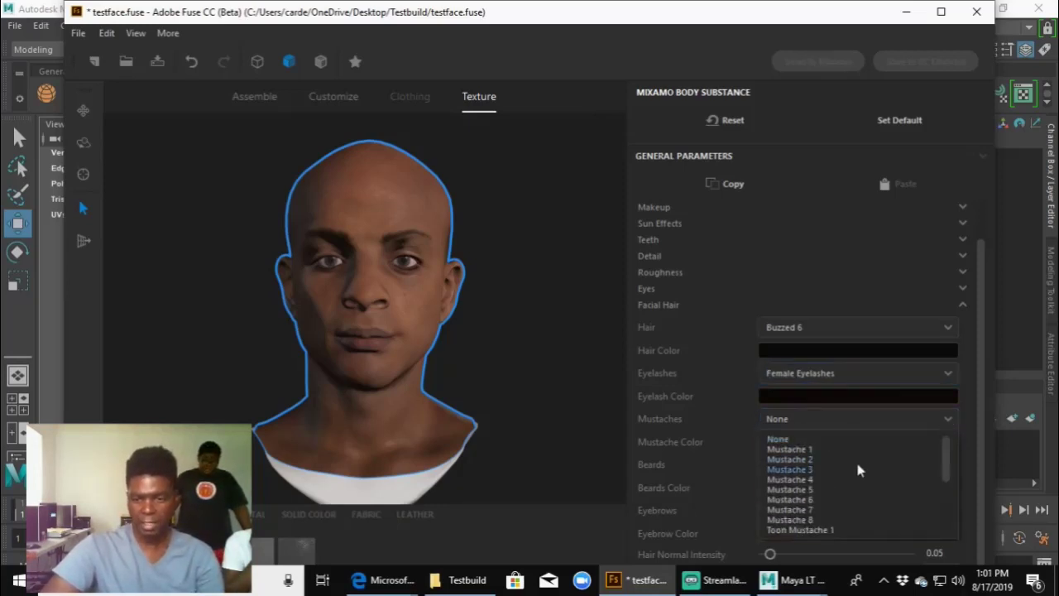
pyautogui.click(850, 459)
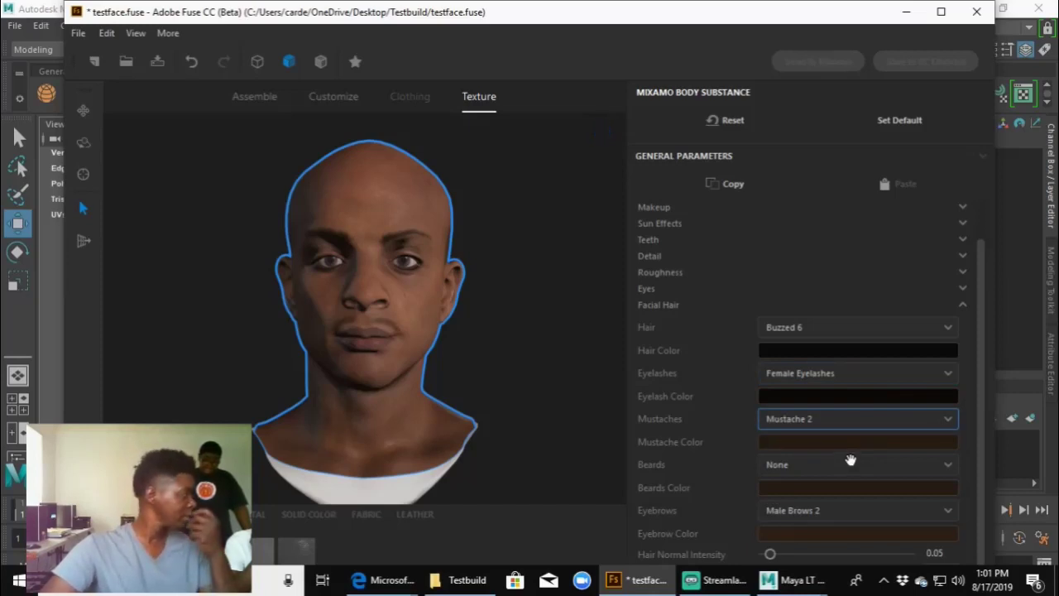
pyautogui.click(946, 419)
pyautogui.click(827, 519)
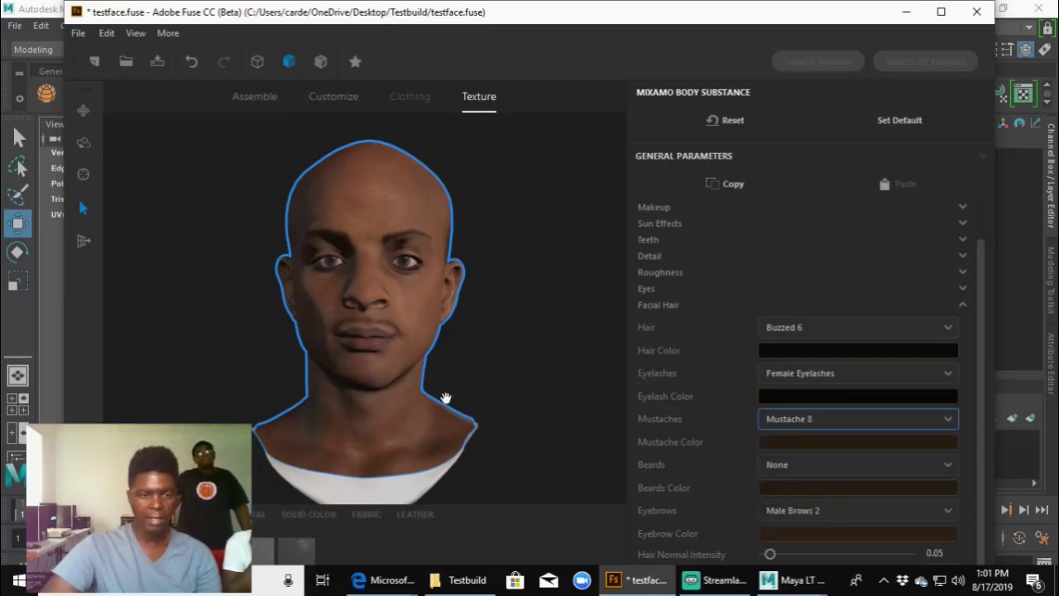
pyautogui.scroll(5, 444, 391)
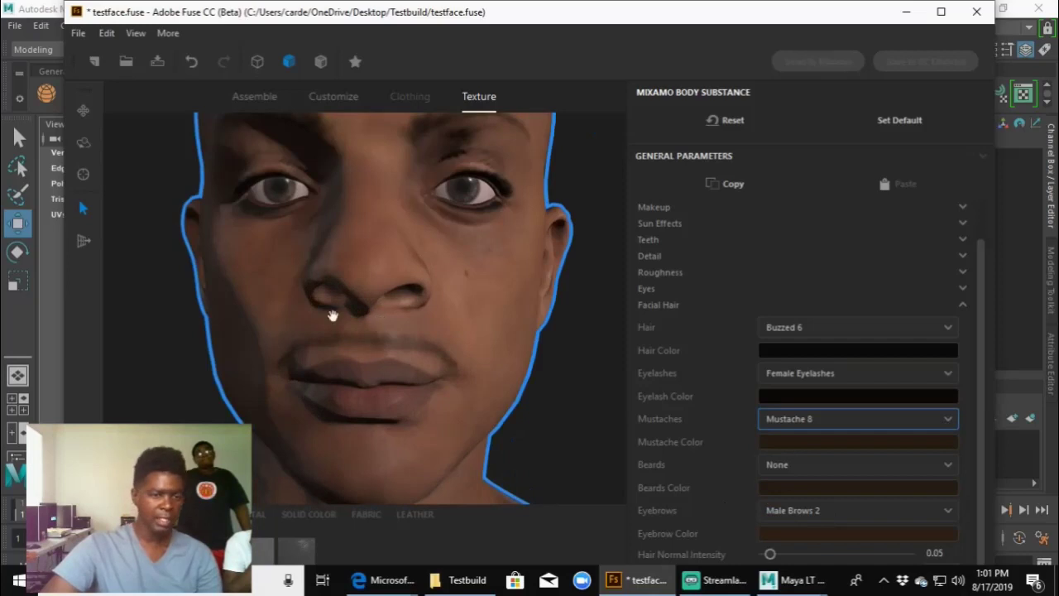
pyautogui.scroll(-5, 415, 367)
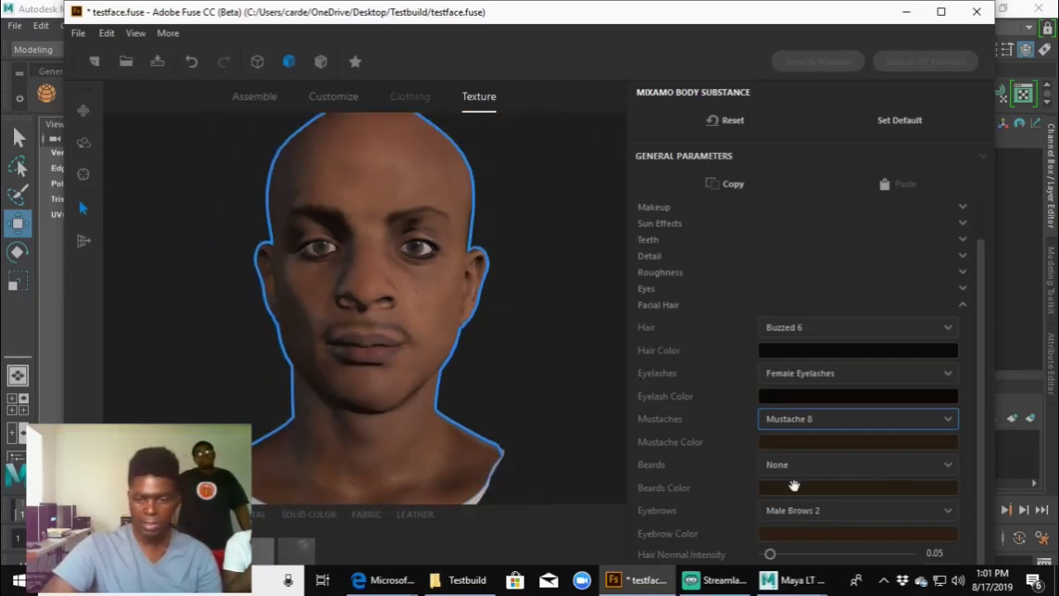
# Step: Set the beard to Beard 9 after trying Beard 5, then return to Customize
pyautogui.click(924, 465)
pyautogui.click(835, 530)
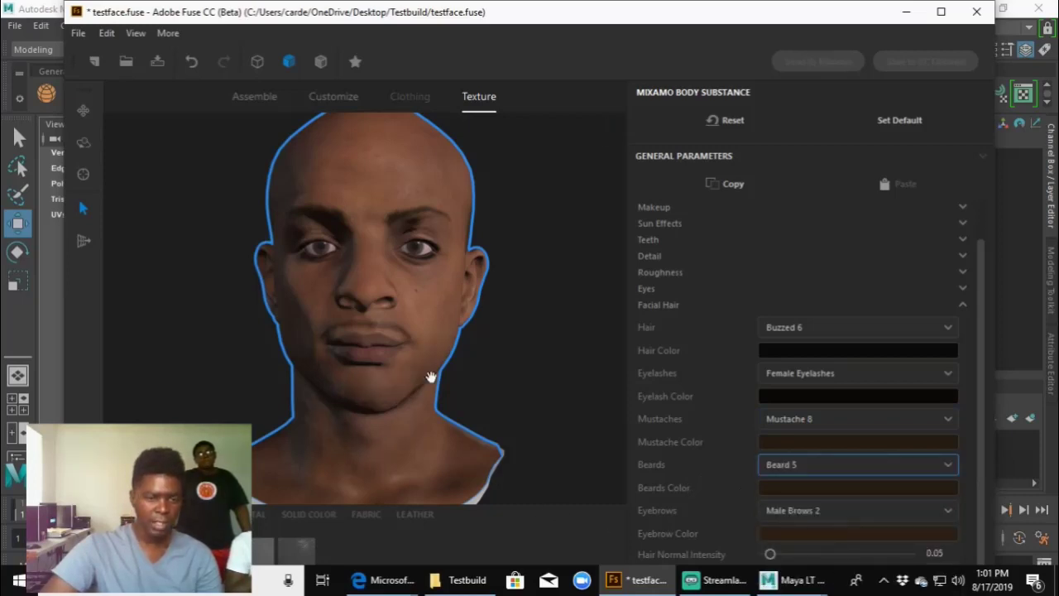
pyautogui.scroll(-2, 439, 406)
pyautogui.scroll(5, 449, 397)
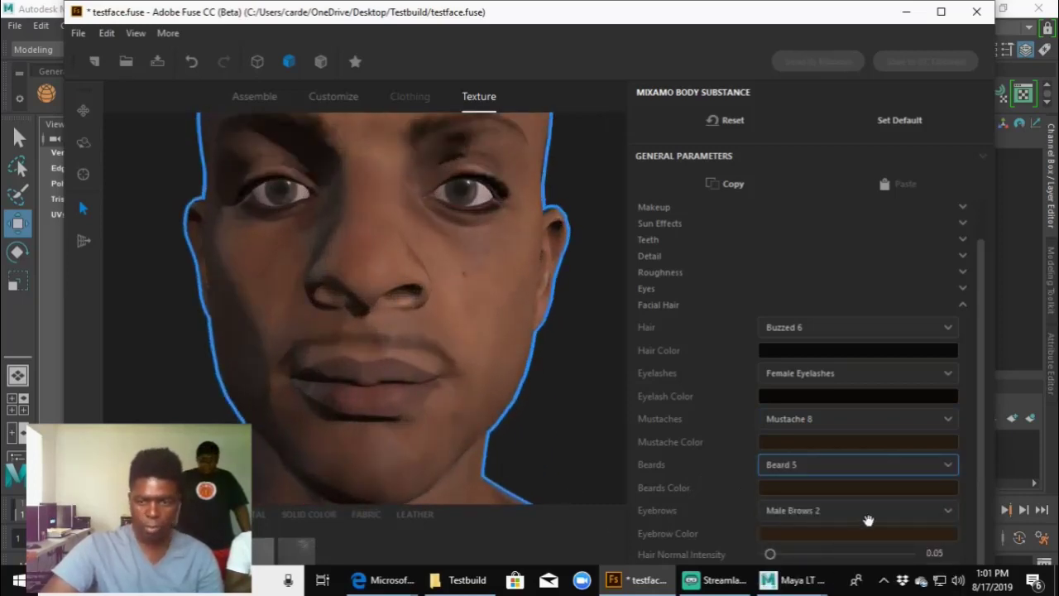
pyautogui.click(941, 471)
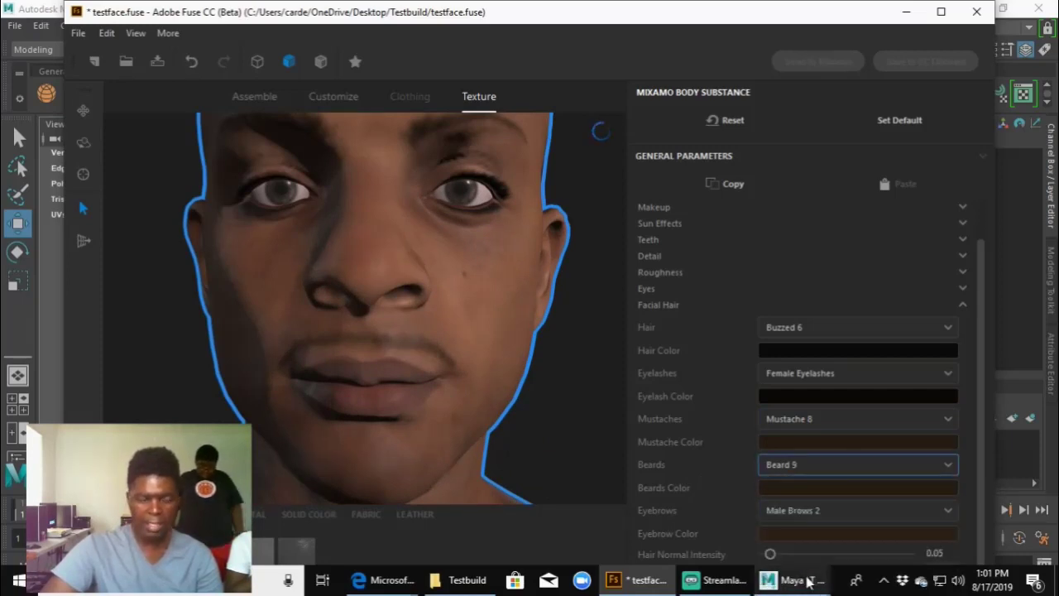
pyautogui.moveTo(804, 580)
pyautogui.scroll(-3, 538, 429)
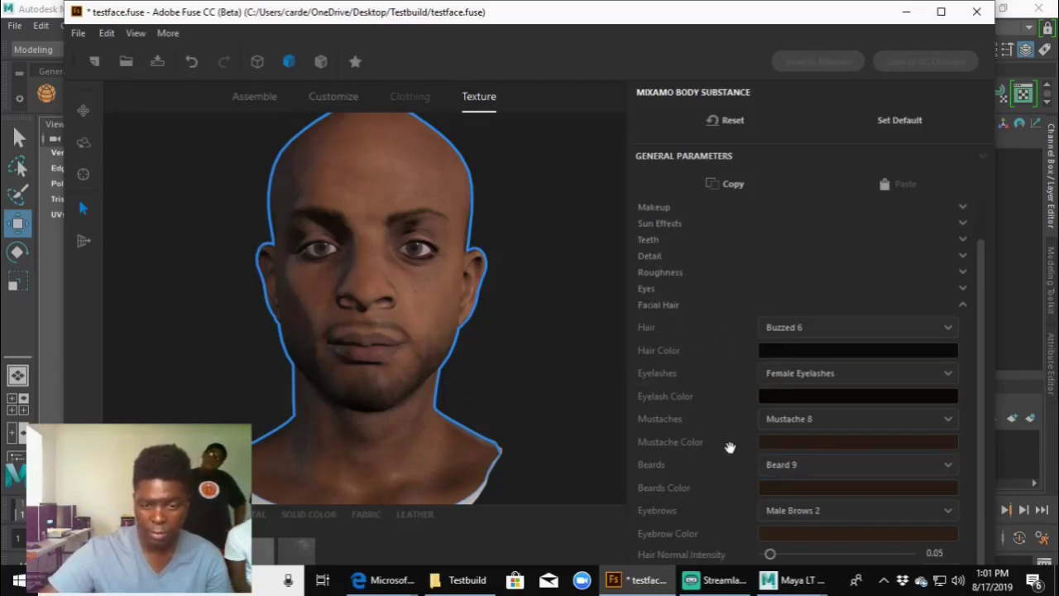
pyautogui.click(341, 98)
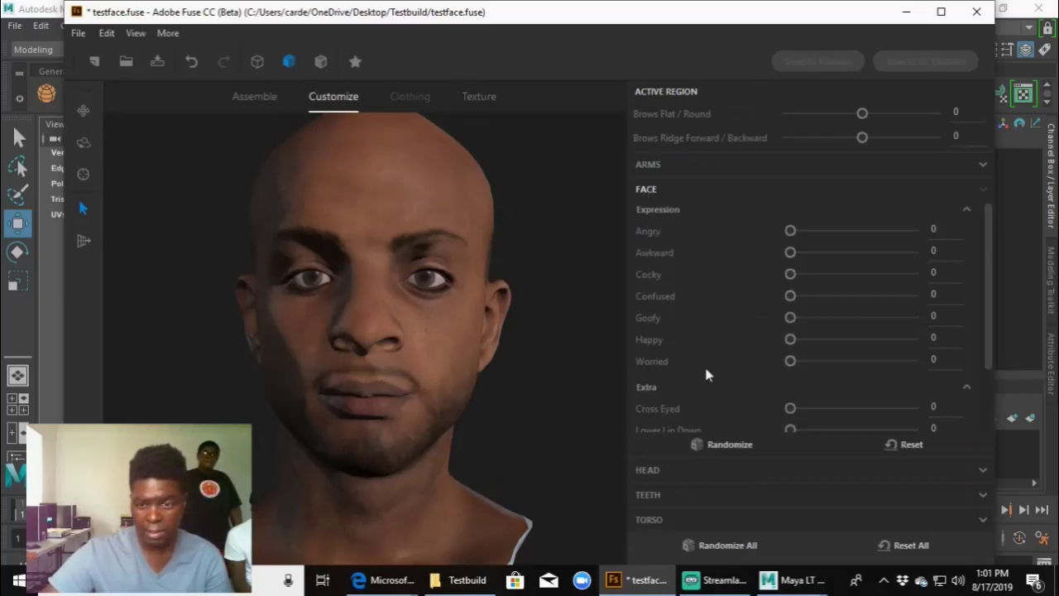
# Step: Collapse Expression and expand the HEAD section with its Nose subsection showing
pyautogui.click(966, 210)
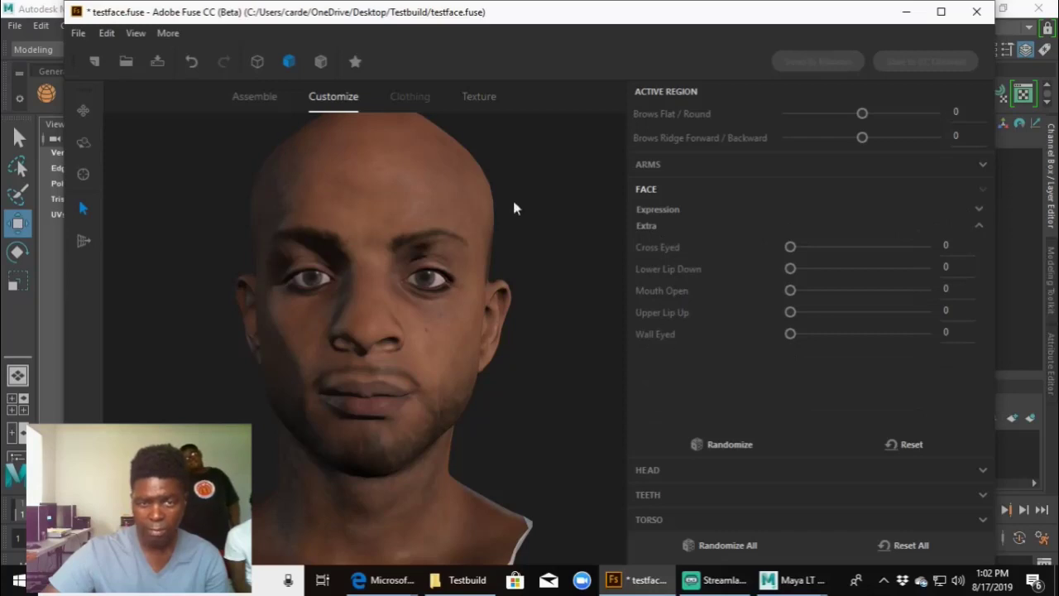
pyautogui.click(485, 98)
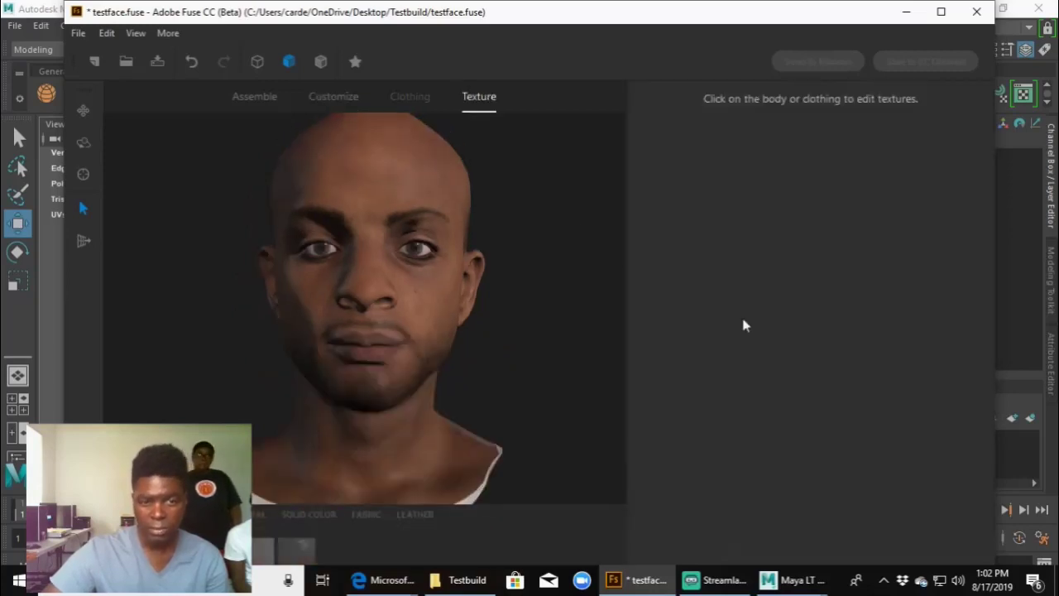
pyautogui.click(334, 98)
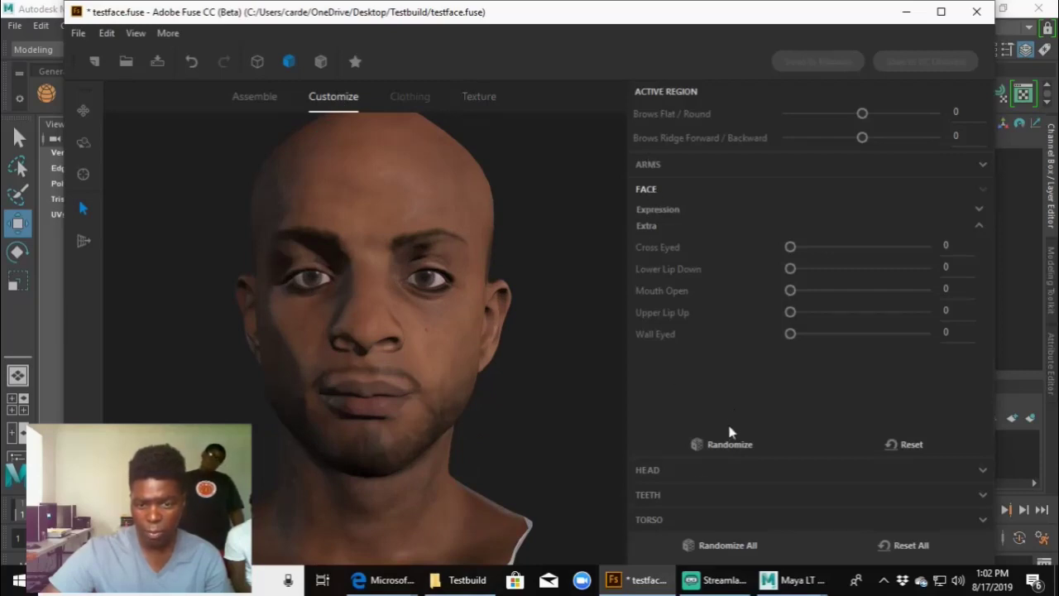
pyautogui.click(651, 469)
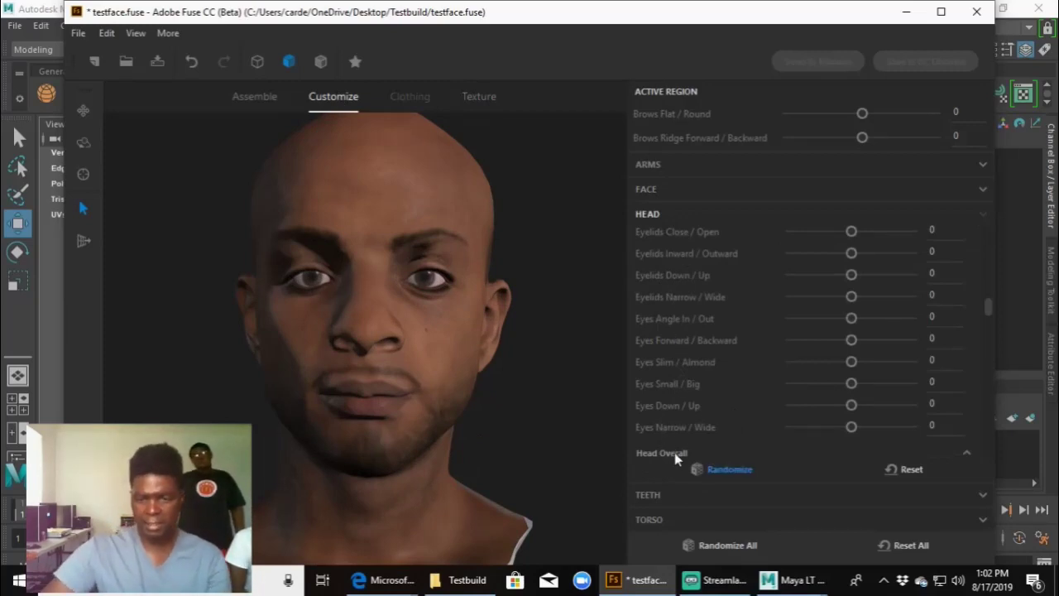
pyautogui.scroll(-5, 687, 447)
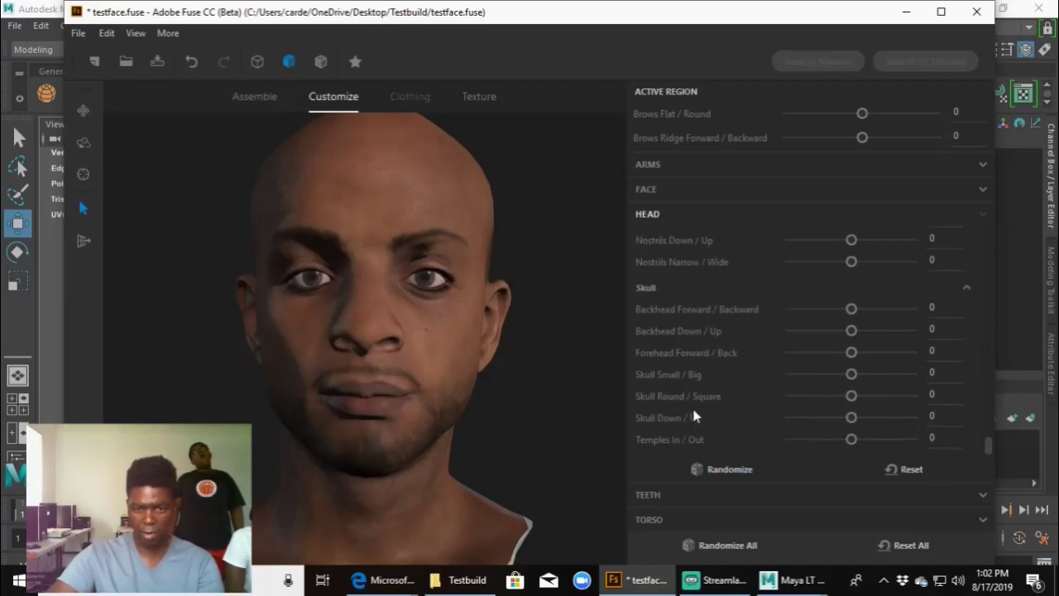
pyautogui.scroll(3, 693, 416)
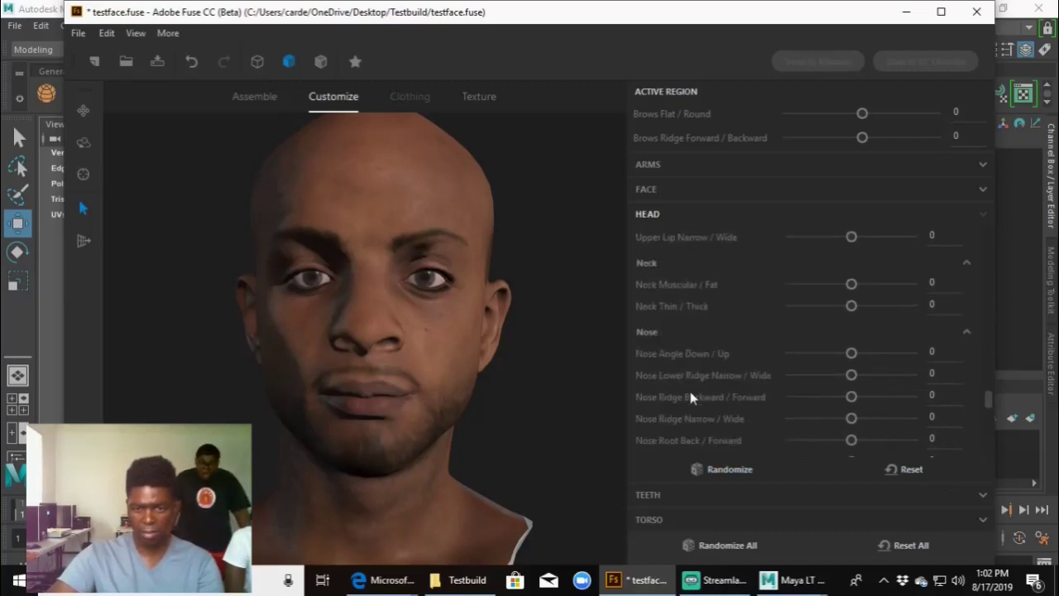
pyautogui.click(661, 331)
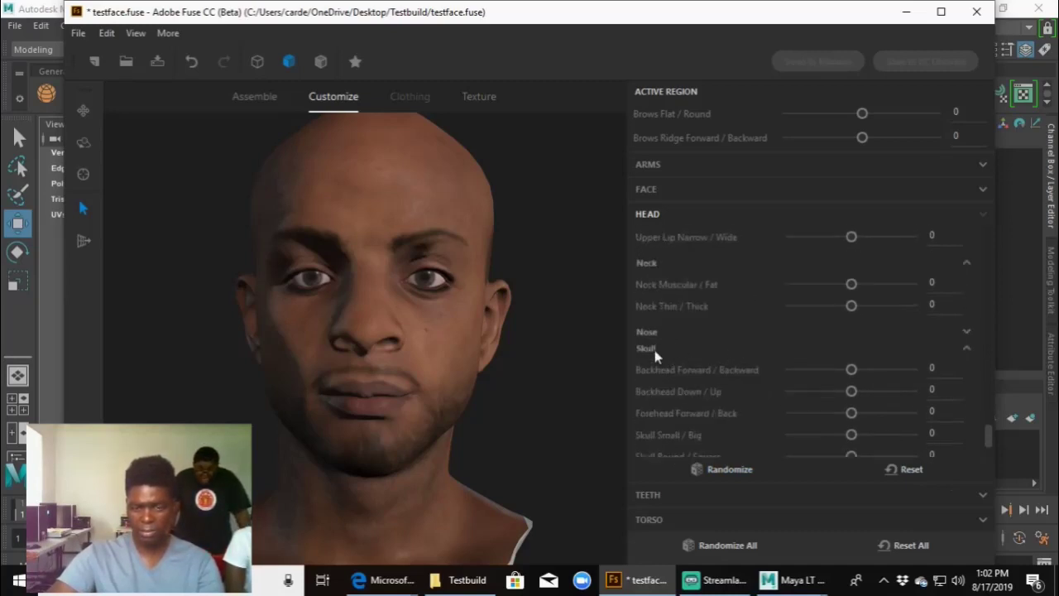
pyautogui.click(658, 333)
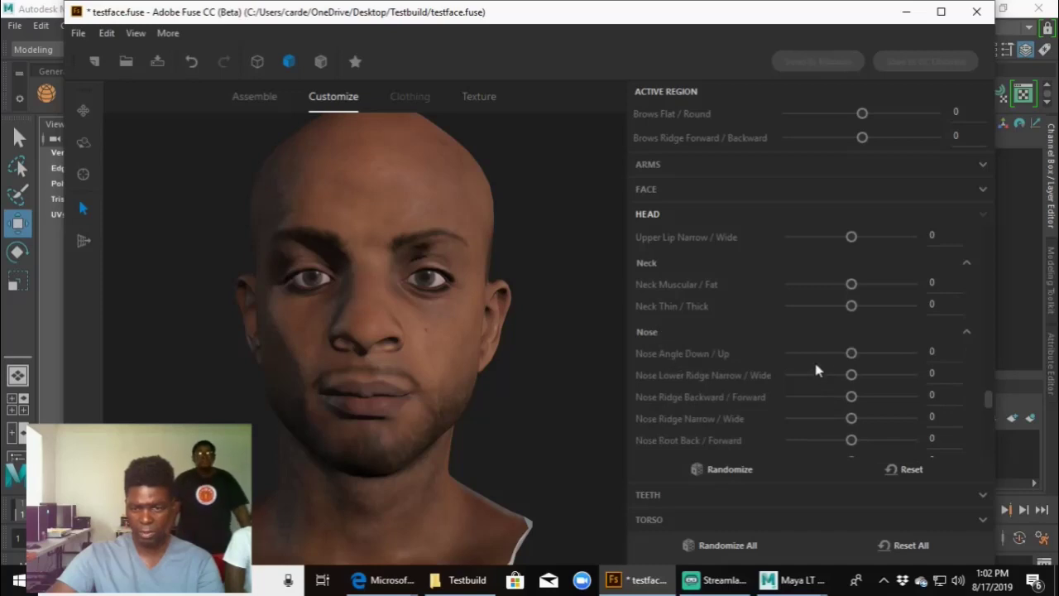
# Step: Set Nose Angle to -83 and Nose Lower Ridge Narrow/Wide to -100, then minimize Fuse
pyautogui.moveTo(847, 355); pyautogui.dragTo(707, 361)
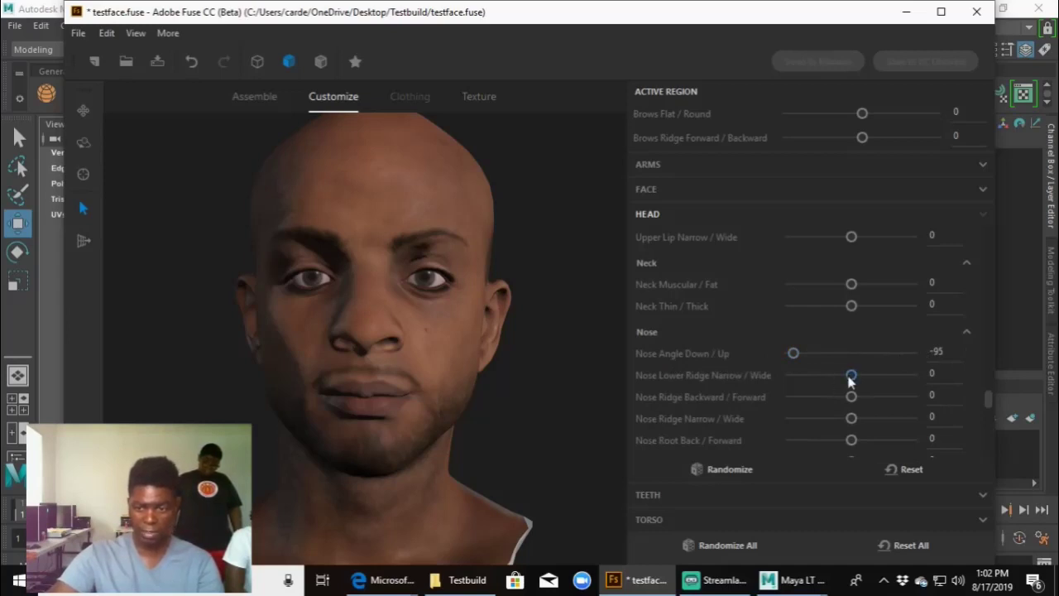
pyautogui.moveTo(851, 375); pyautogui.dragTo(768, 378)
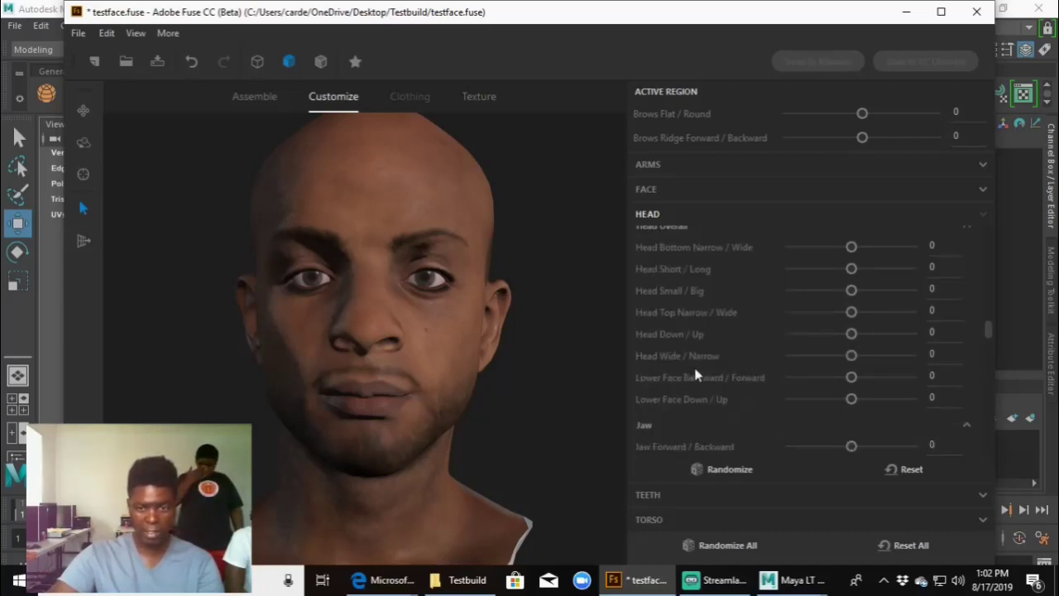
pyautogui.click(642, 334)
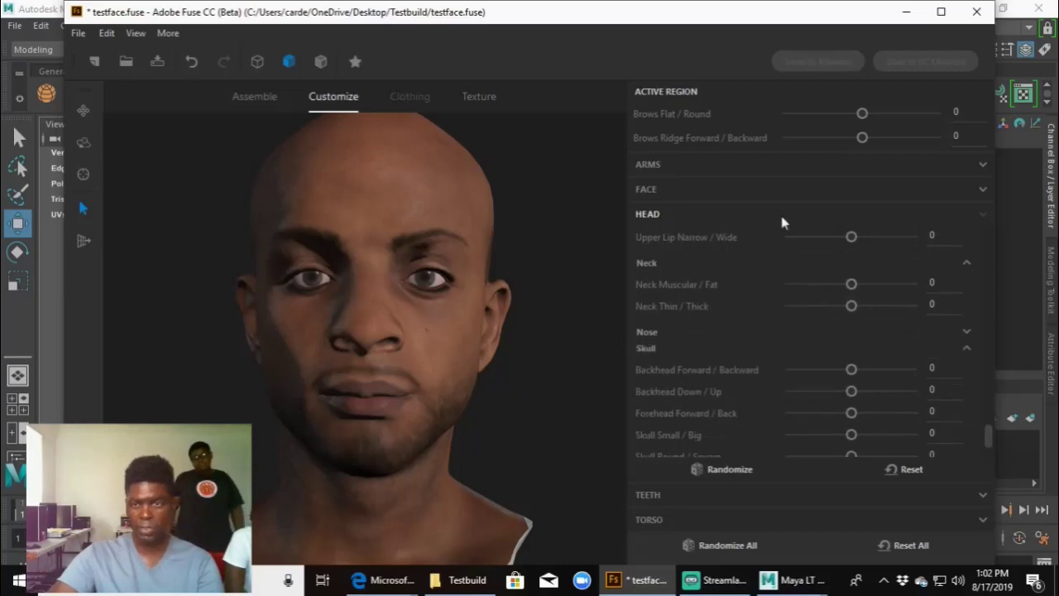
pyautogui.click(647, 334)
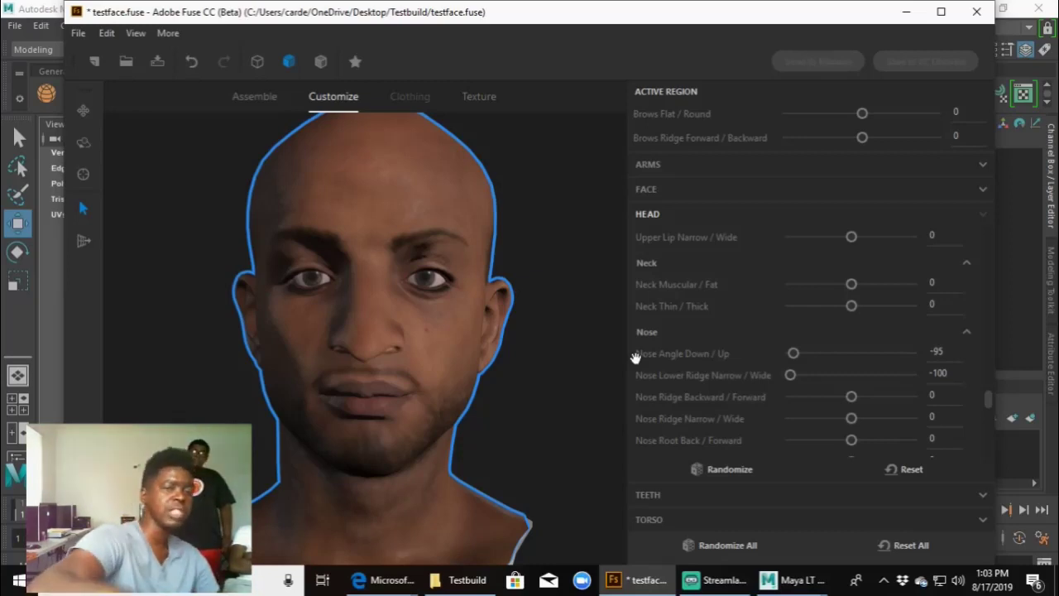
pyautogui.moveTo(793, 357); pyautogui.dragTo(844, 363)
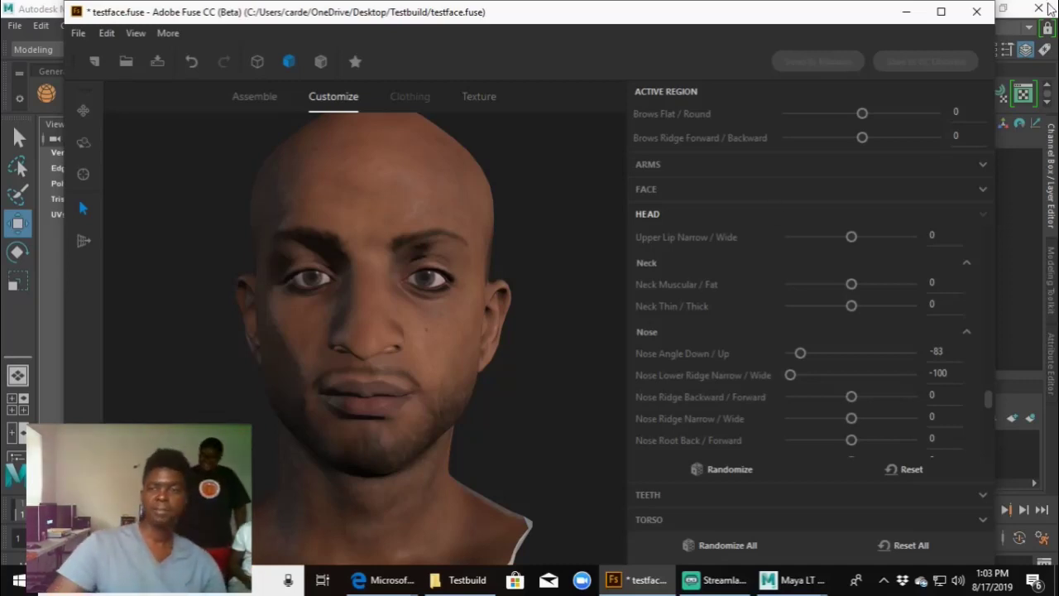
pyautogui.click(907, 12)
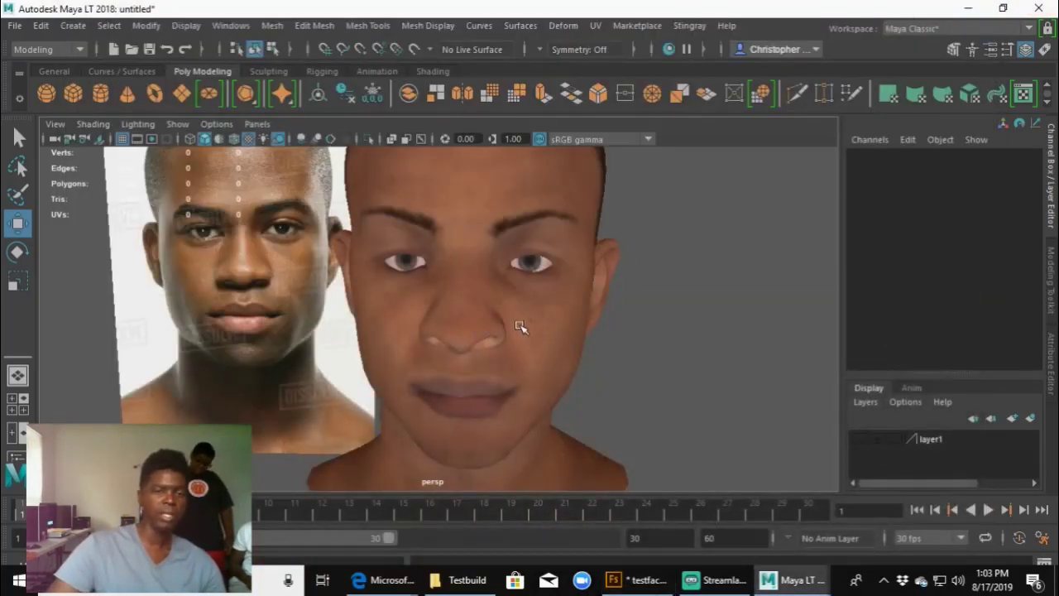
# Step: Zoom out to see the whole textured head beside the reference photo
pyautogui.scroll(-2, 449, 355)
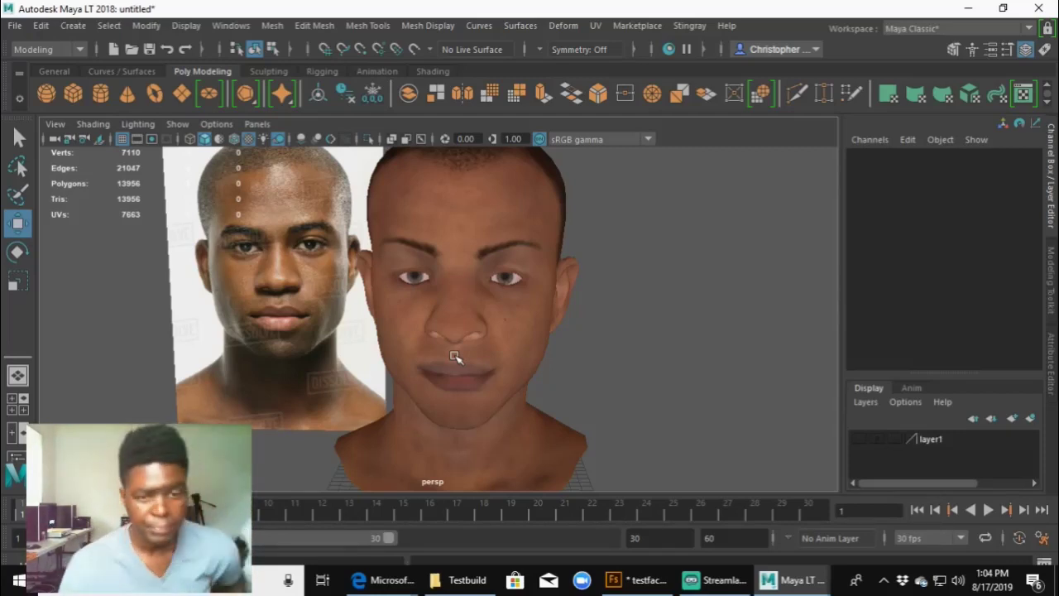
# Step: Minimize Maya and Streamlabs OBS to leave the Windows desktop showing
pyautogui.click(969, 8)
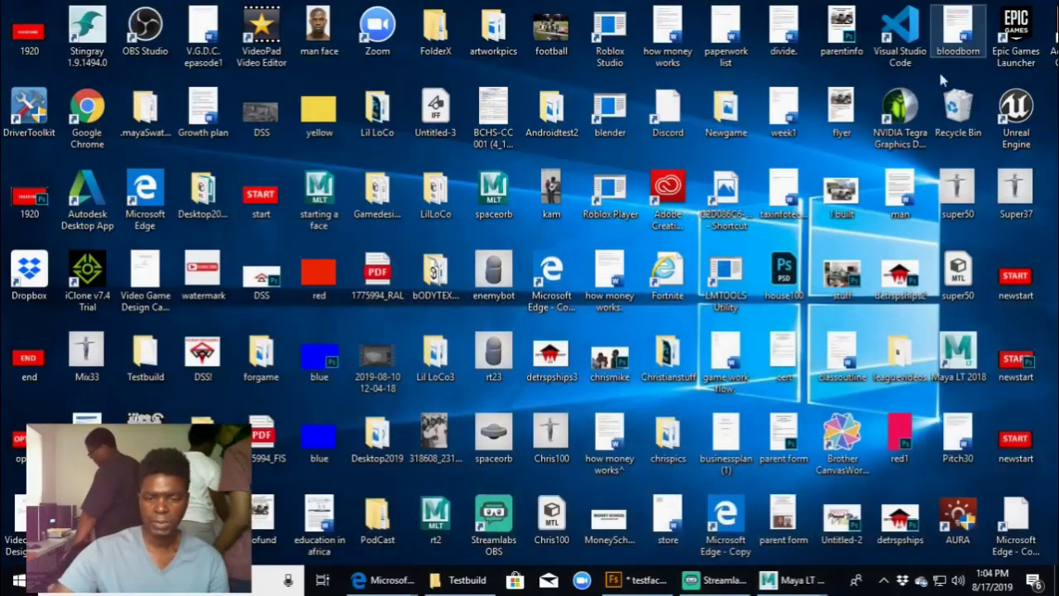
pyautogui.click(722, 581)
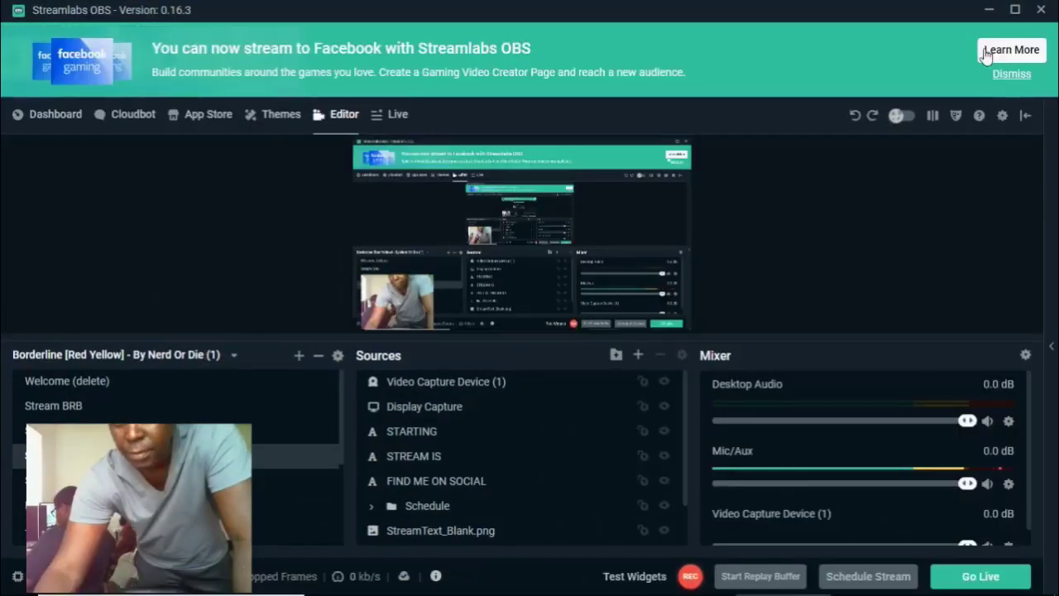
pyautogui.click(989, 9)
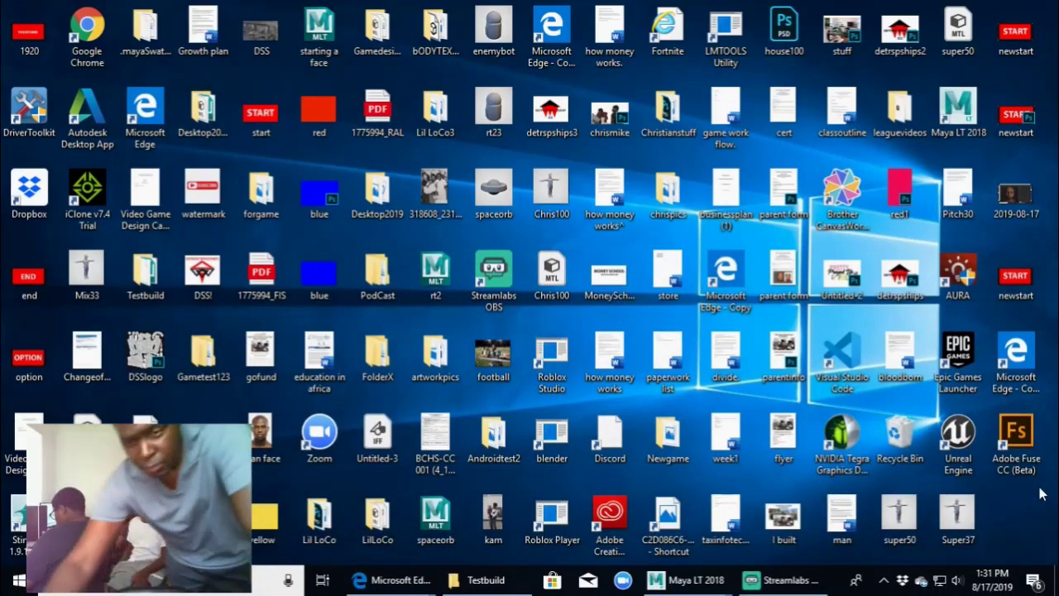
# Step: Restore the Maya LT face scene from its taskbar preview
pyautogui.moveTo(704, 583)
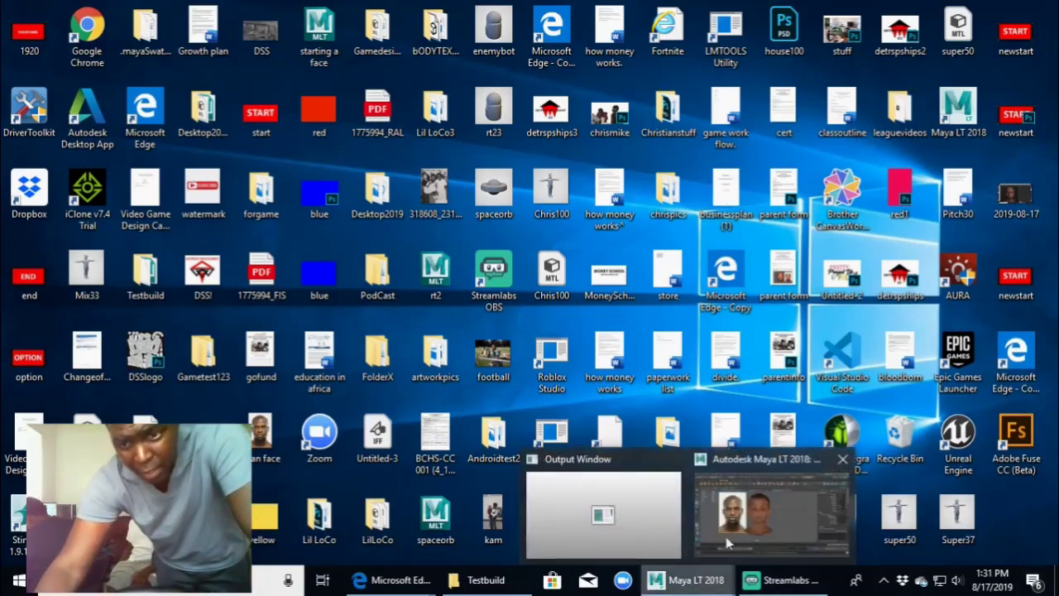
pyautogui.click(734, 522)
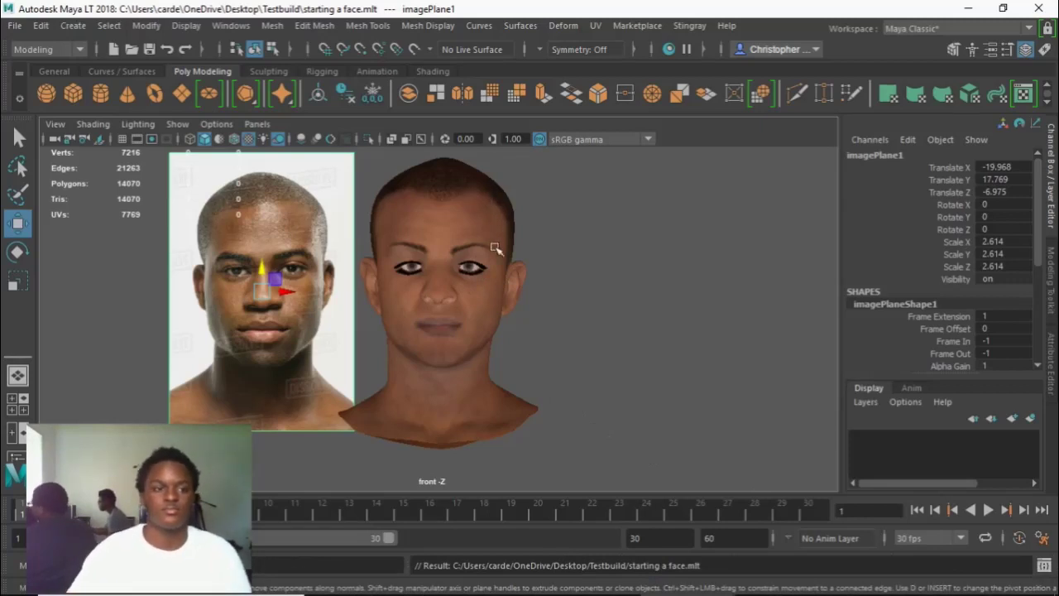
# Step: Move the face100:Body head 0.088 up in Y beside the reference photo, then reselect it
pyautogui.click(445, 223)
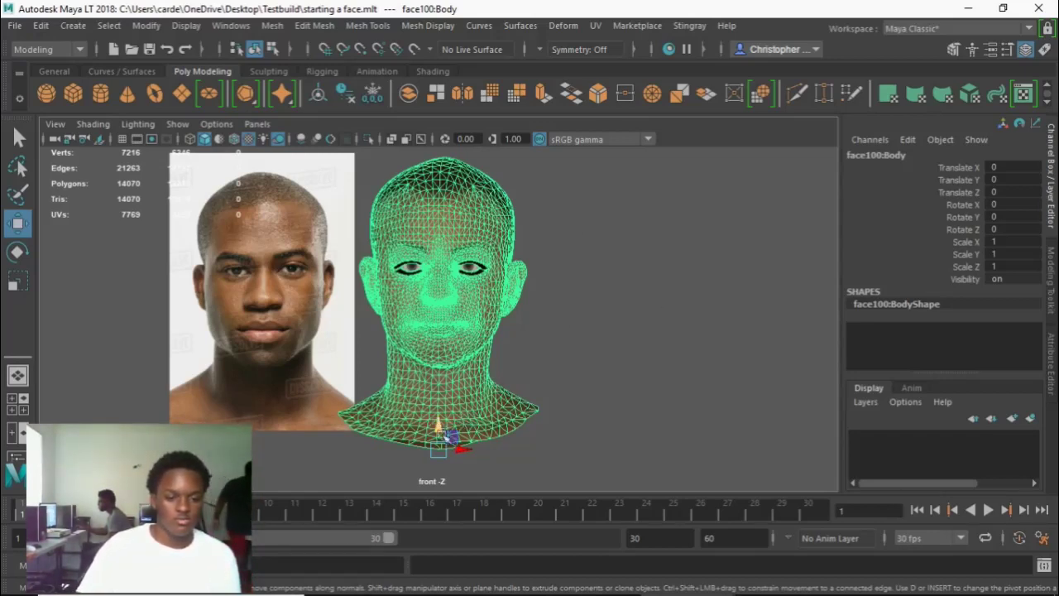
pyautogui.moveTo(441, 436)
pyautogui.mouseDown()
pyautogui.moveTo(452, 425)
pyautogui.moveTo(484, 426)
pyautogui.moveTo(446, 441)
pyautogui.moveTo(446, 451)
pyautogui.moveTo(564, 439)
pyautogui.moveTo(438, 451)
pyautogui.mouseUp()
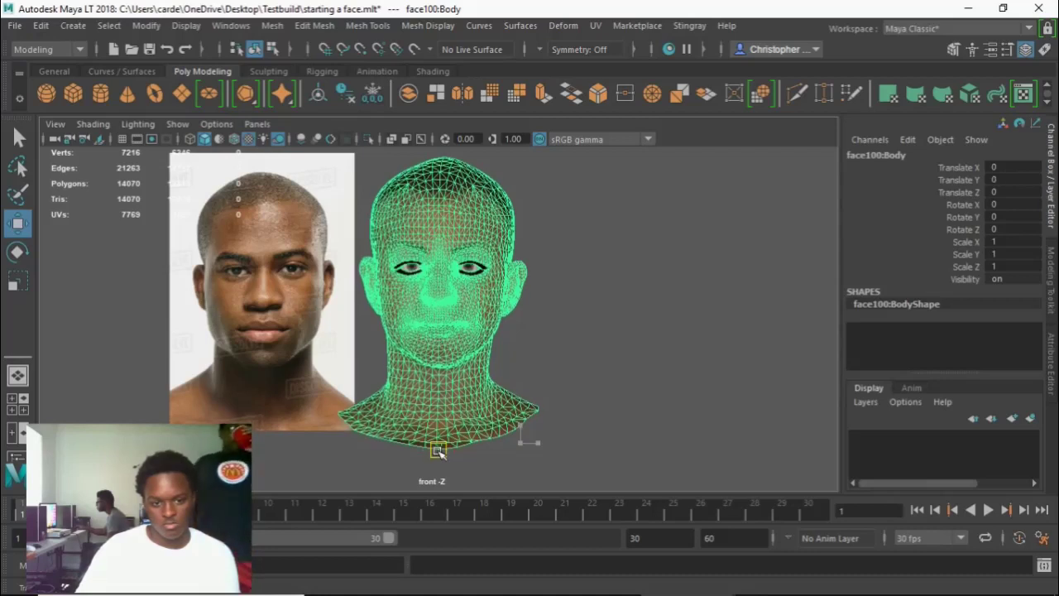
pyautogui.click(686, 409)
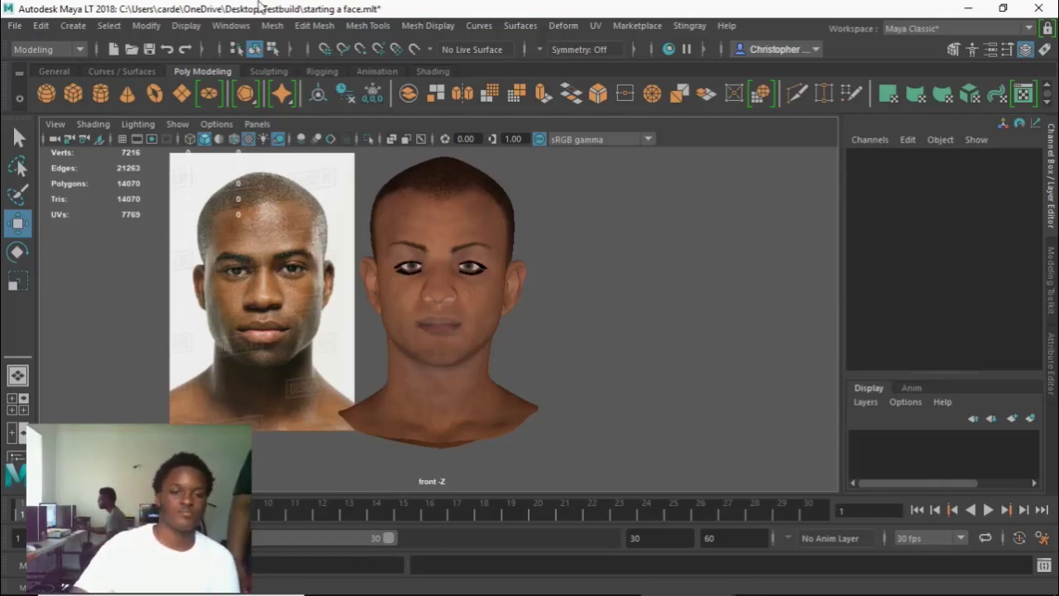
pyautogui.moveTo(463, 195); pyautogui.dragTo(514, 231)
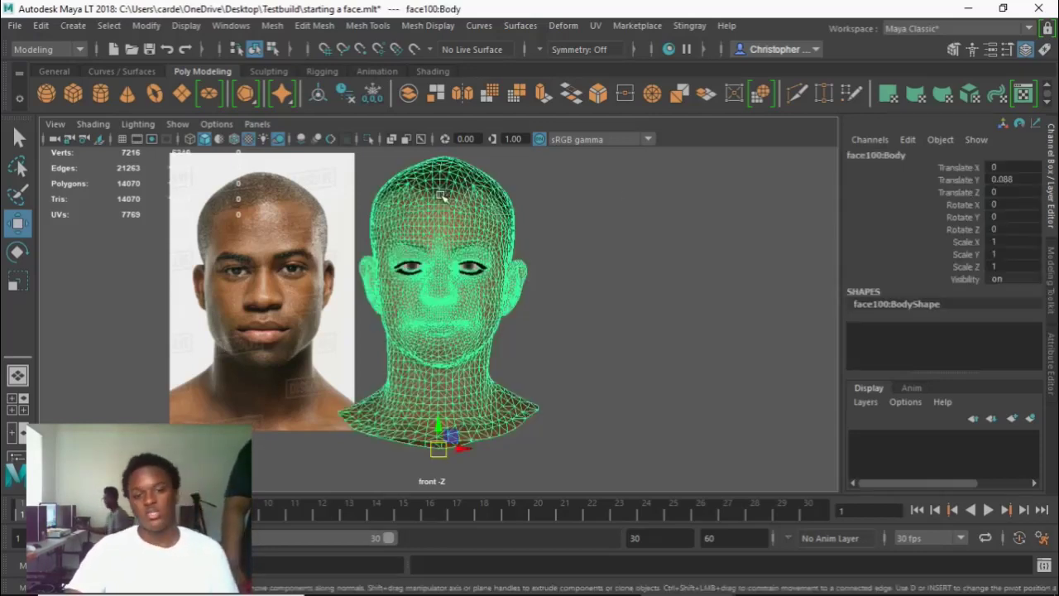
pyautogui.click(629, 226)
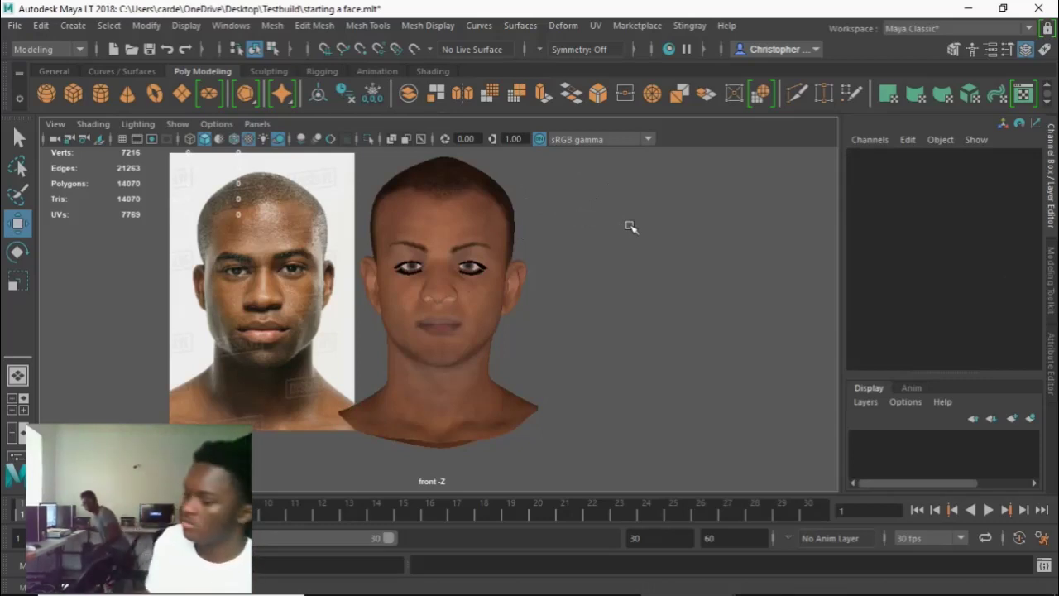
# Step: Minimize Maya LT and launch Adobe Fuse CC (Beta) from its desktop shortcut
pyautogui.click(968, 7)
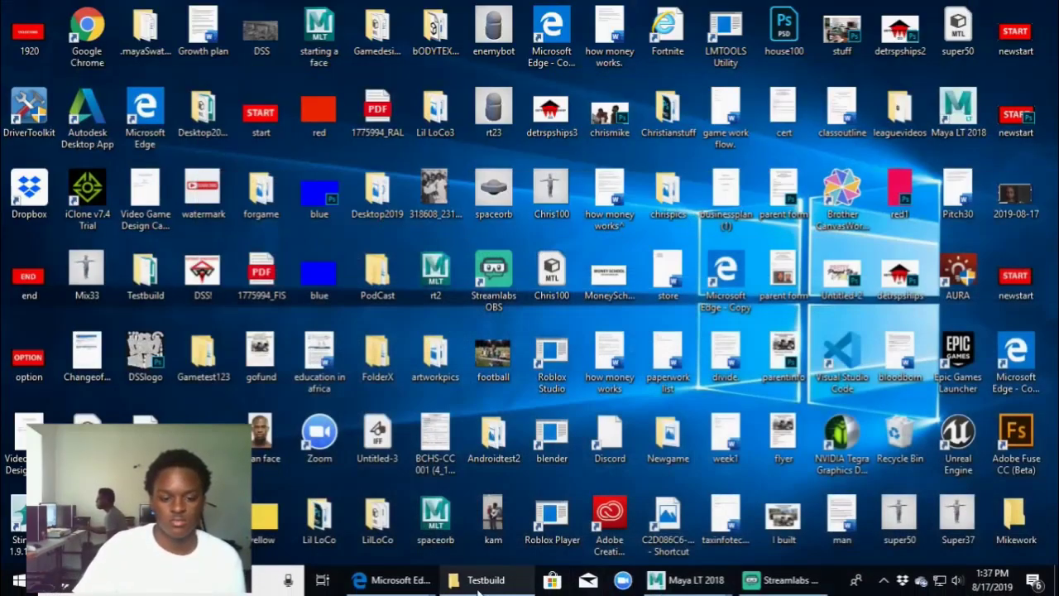
pyautogui.moveTo(413, 584)
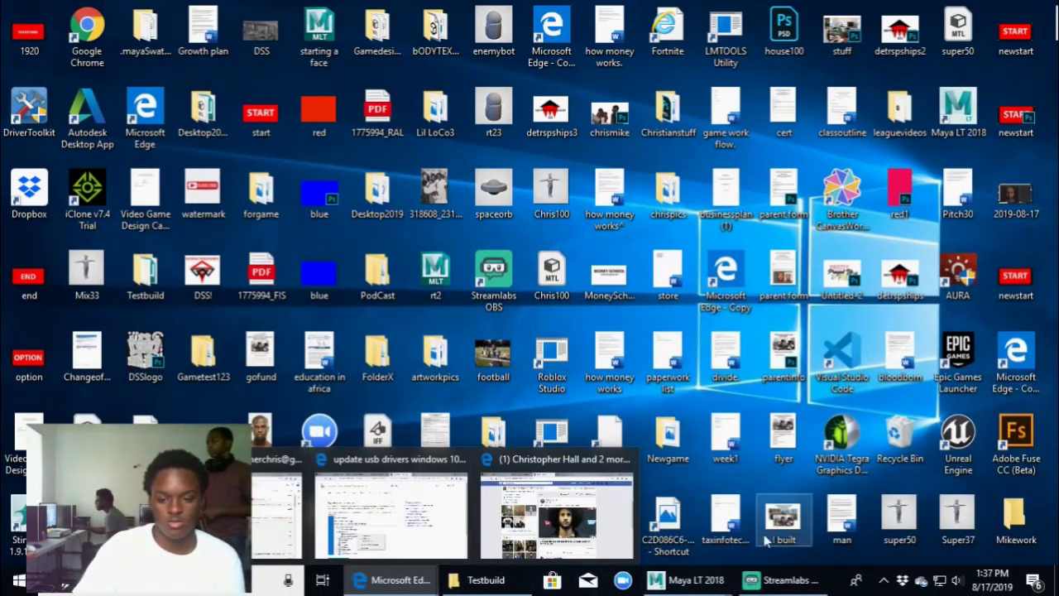
pyautogui.doubleClick(1015, 442)
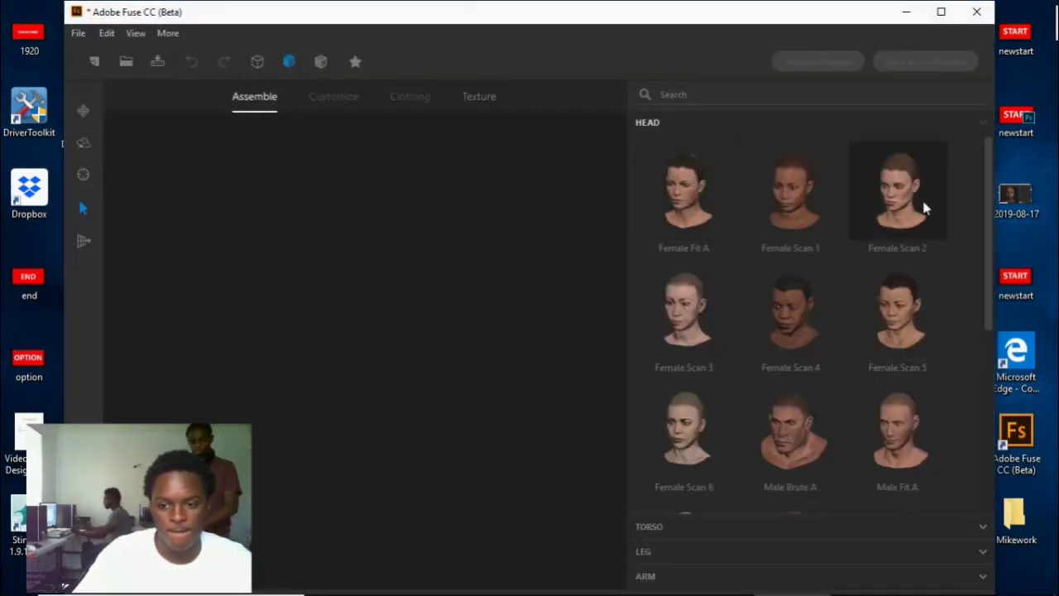
# Step: Apply the Male Fit A head preset from the Assemble head library
pyautogui.moveTo(993, 168); pyautogui.dragTo(993, 207)
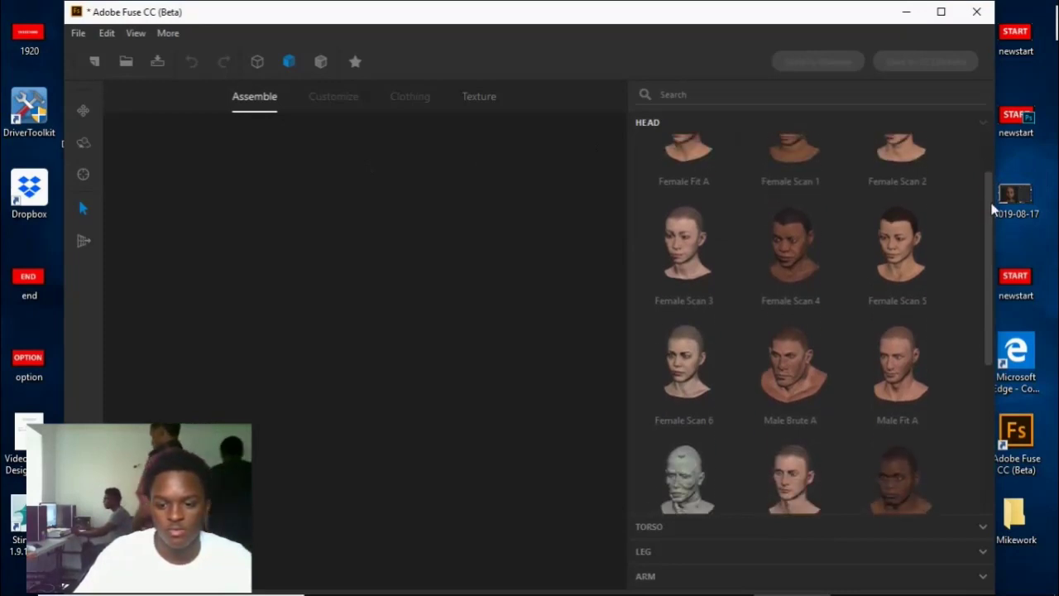
pyautogui.scroll(-6, 981, 219)
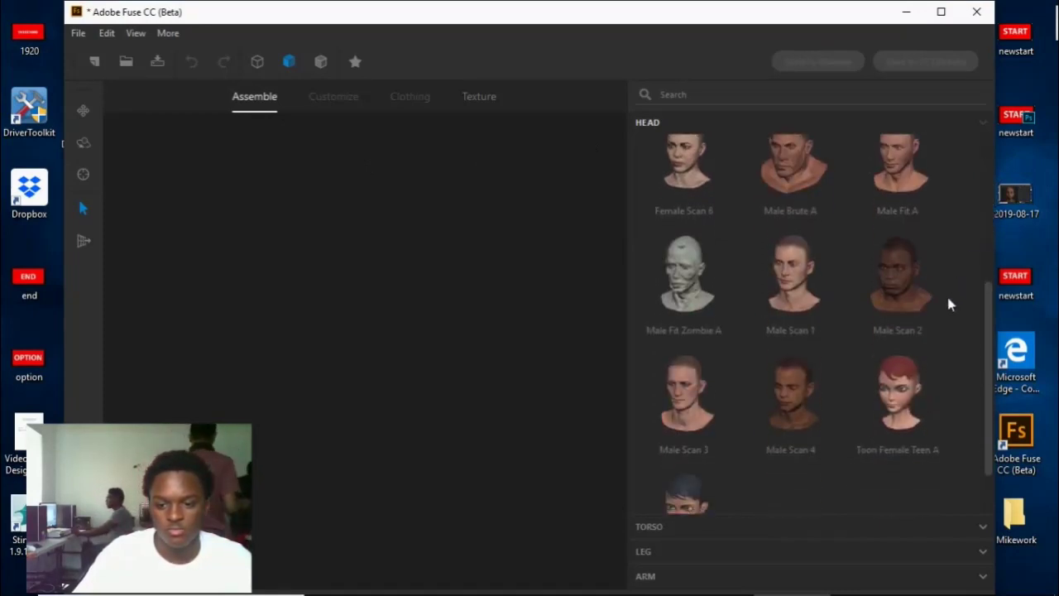
pyautogui.scroll(7, 927, 321)
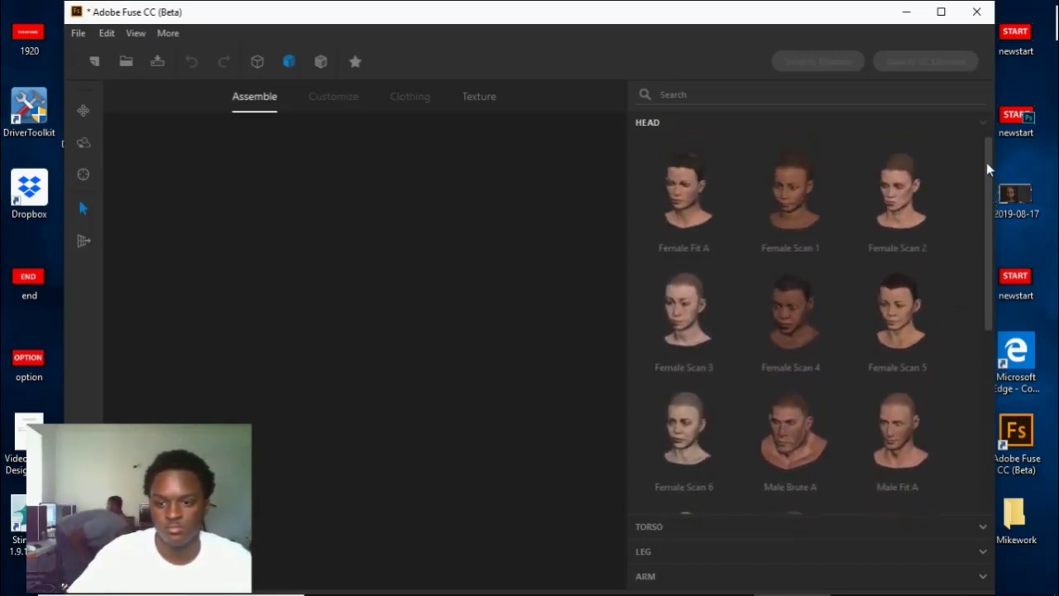
pyautogui.moveTo(986, 167); pyautogui.dragTo(996, 207)
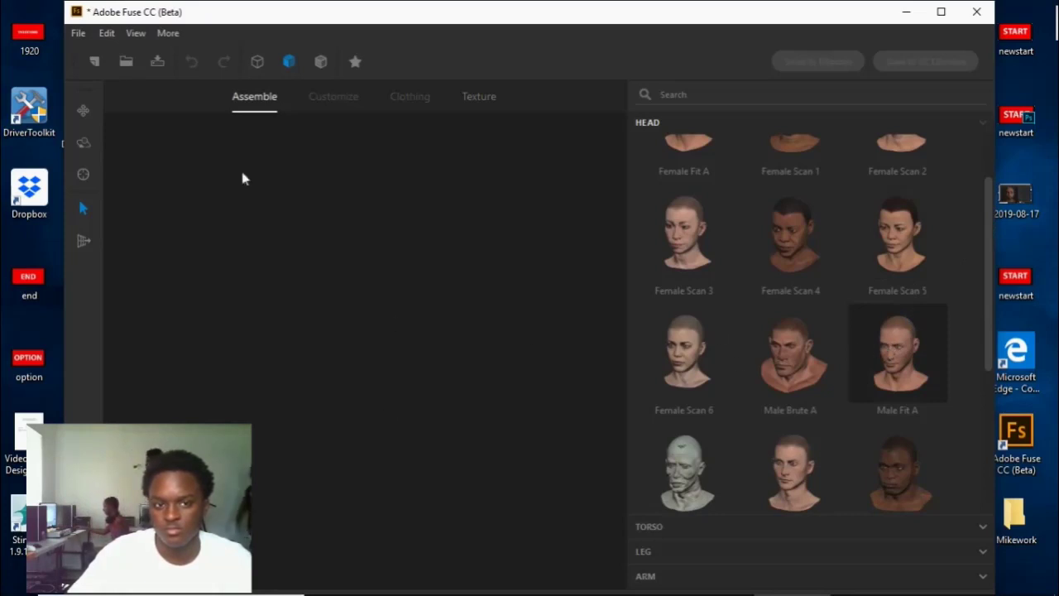
pyautogui.click(877, 351)
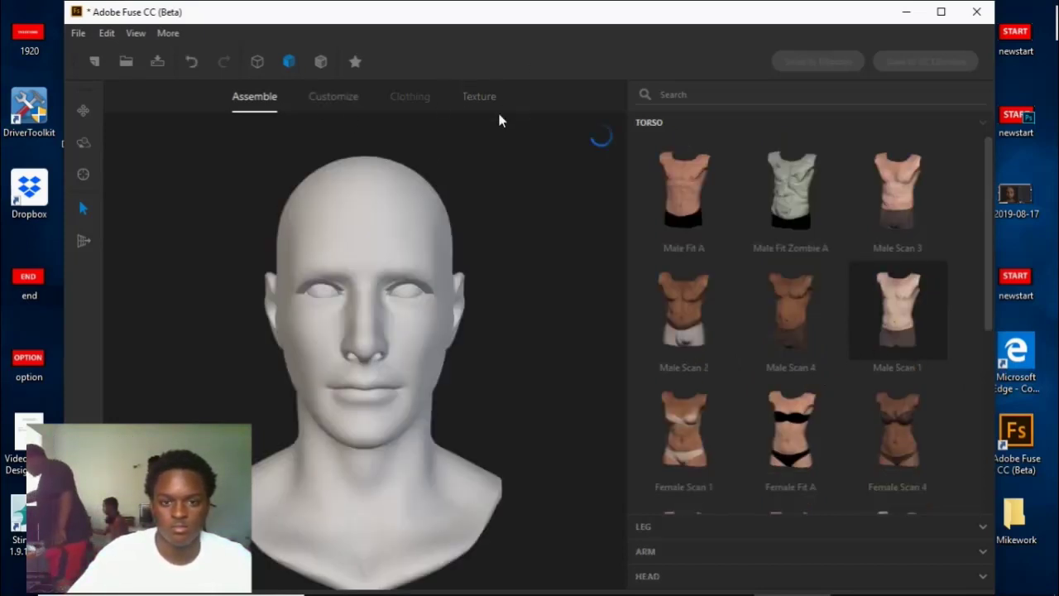
# Step: Enter Customize mode and select the head to show its shape sliders
pyautogui.click(477, 97)
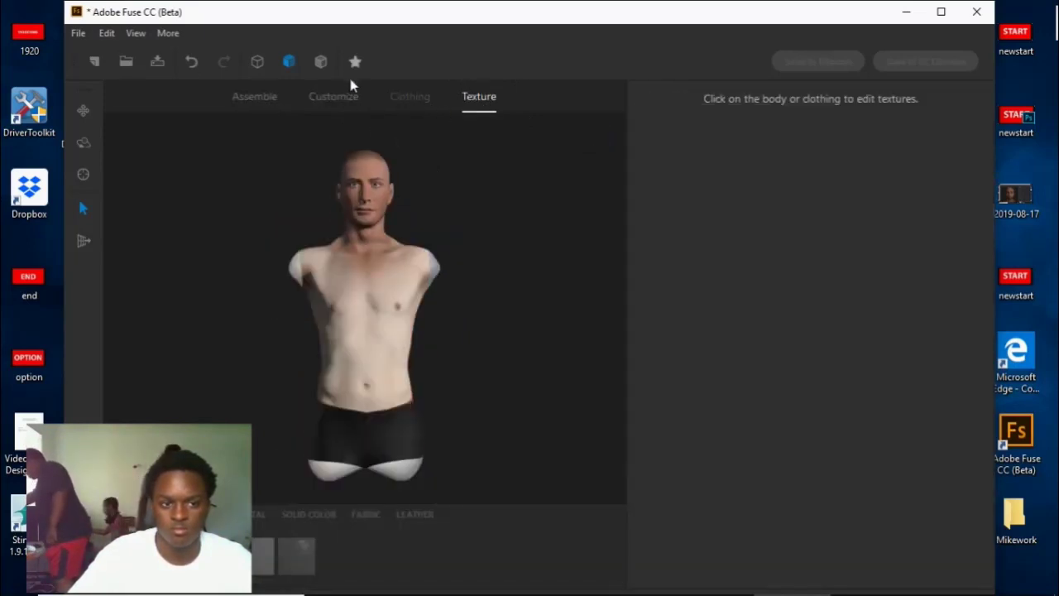
pyautogui.click(335, 101)
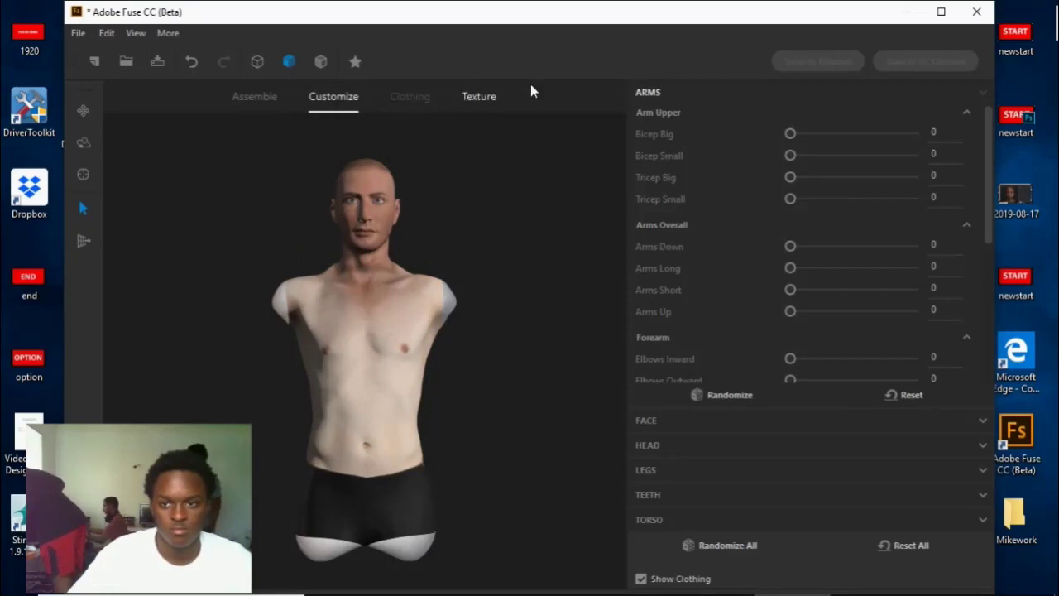
pyautogui.click(368, 217)
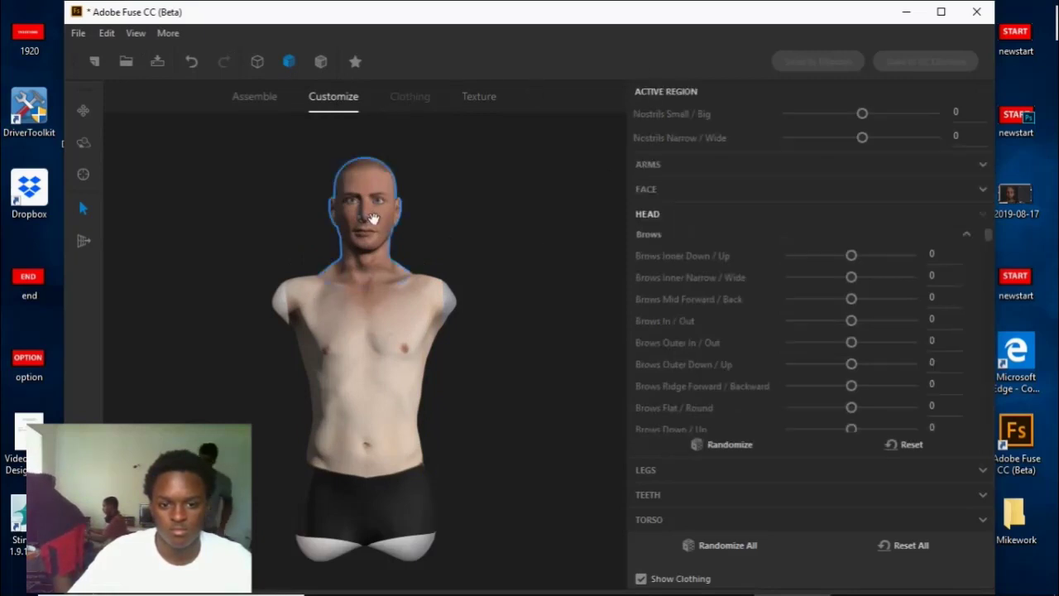
# Step: Select the torso and orbit the view to look down on the chest
pyautogui.click(381, 299)
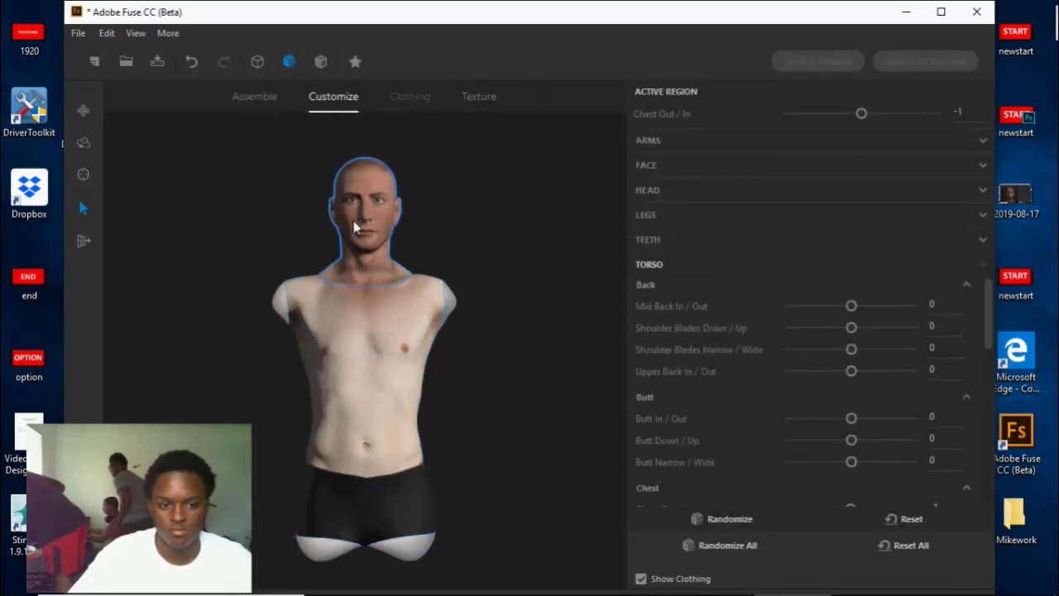
pyautogui.scroll(2, 385, 194)
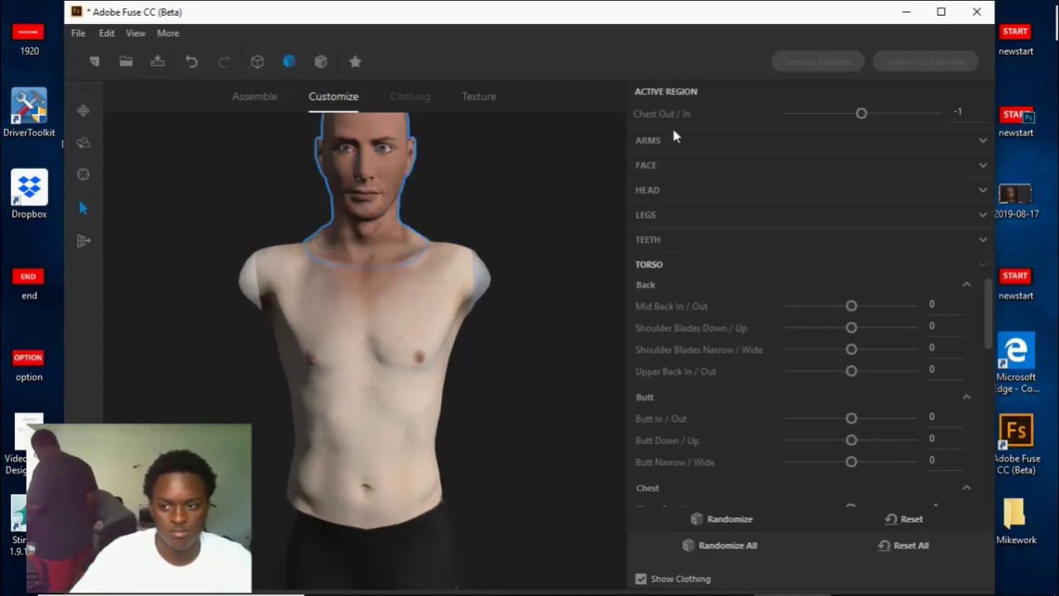
pyautogui.scroll(1, 469, 147)
pyautogui.scroll(1, 472, 153)
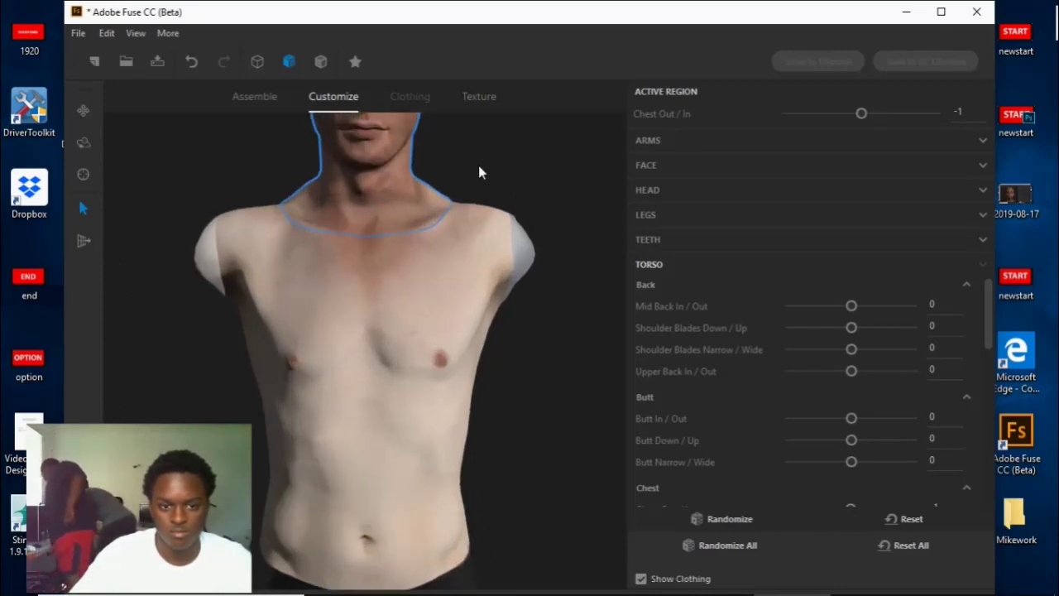
pyautogui.scroll(-1, 546, 133)
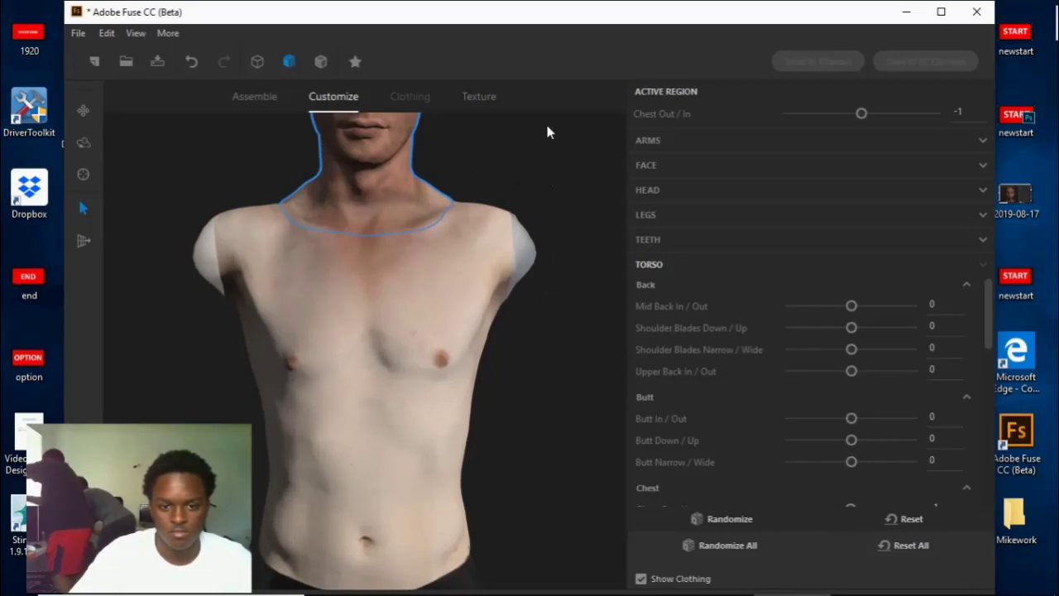
pyautogui.scroll(3, 522, 295)
pyautogui.scroll(-3, 565, 331)
pyautogui.scroll(1, 565, 303)
pyautogui.scroll(1, 562, 331)
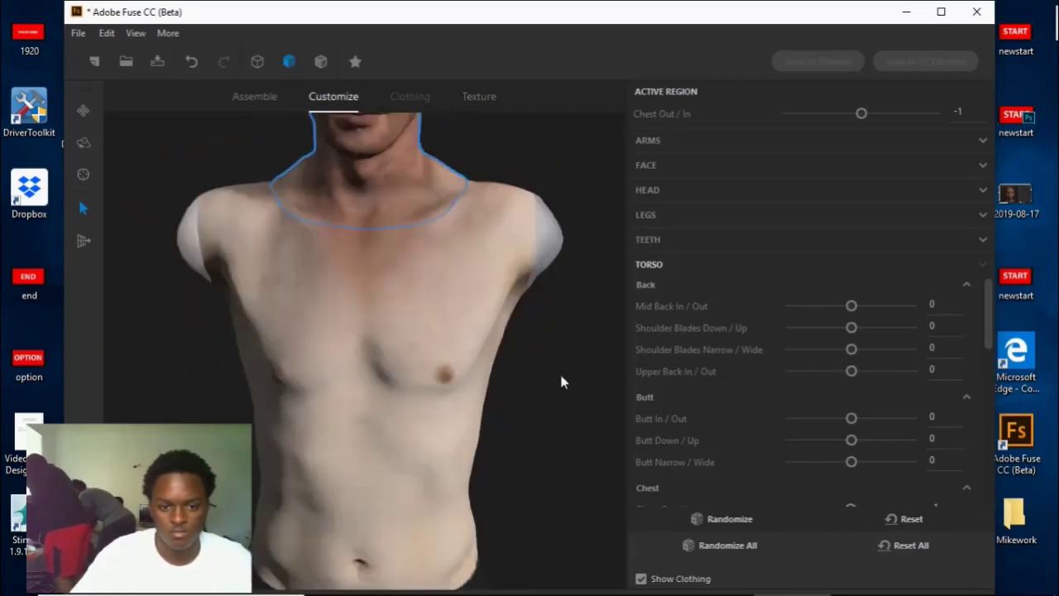
pyautogui.scroll(-1, 559, 375)
pyautogui.scroll(1, 559, 355)
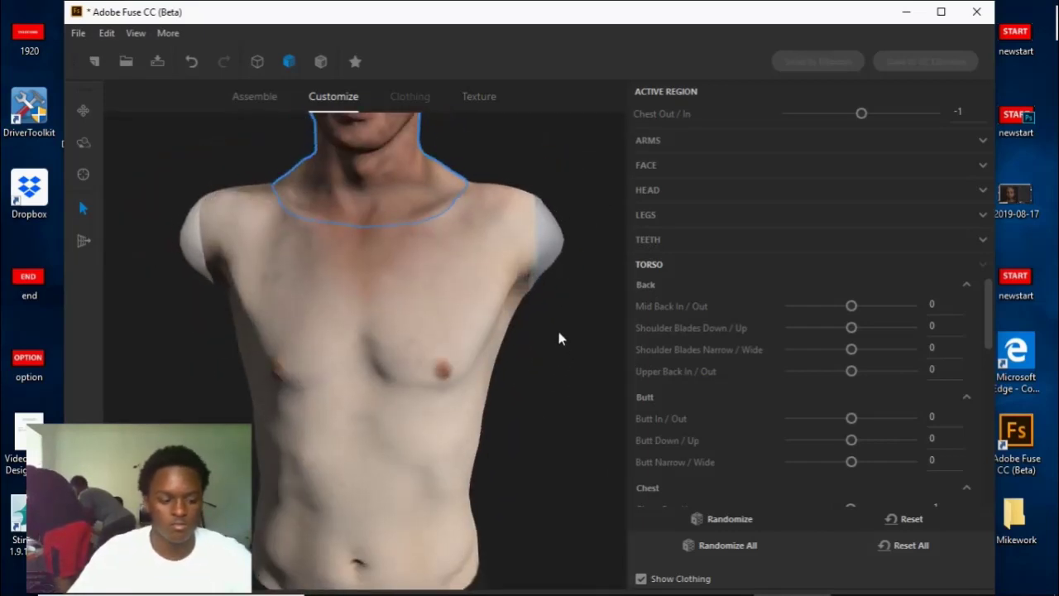
pyautogui.moveTo(559, 328); pyautogui.dragTo(560, 295)
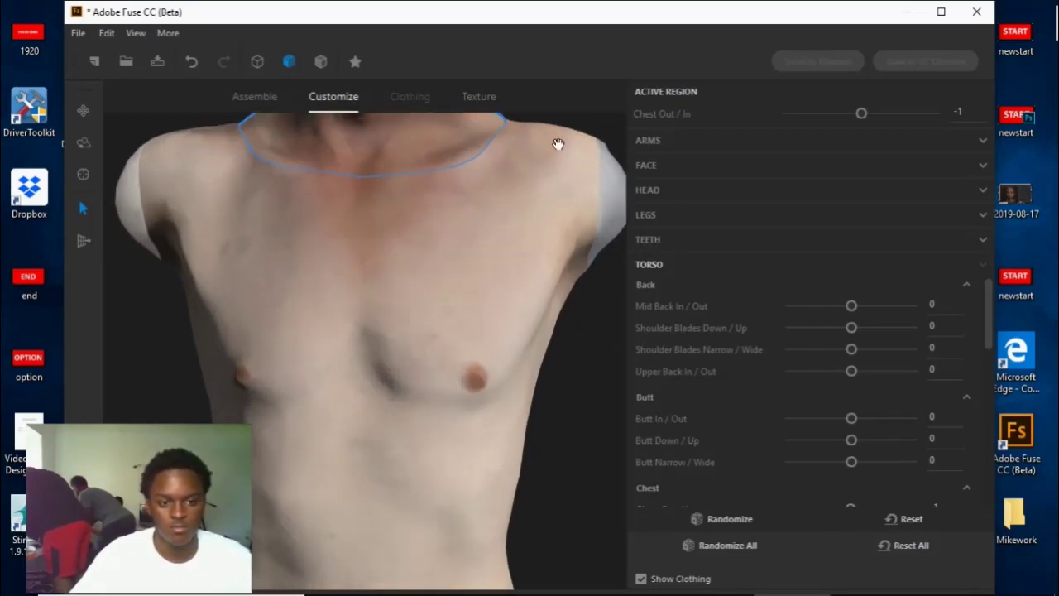
pyautogui.scroll(-2, 553, 157)
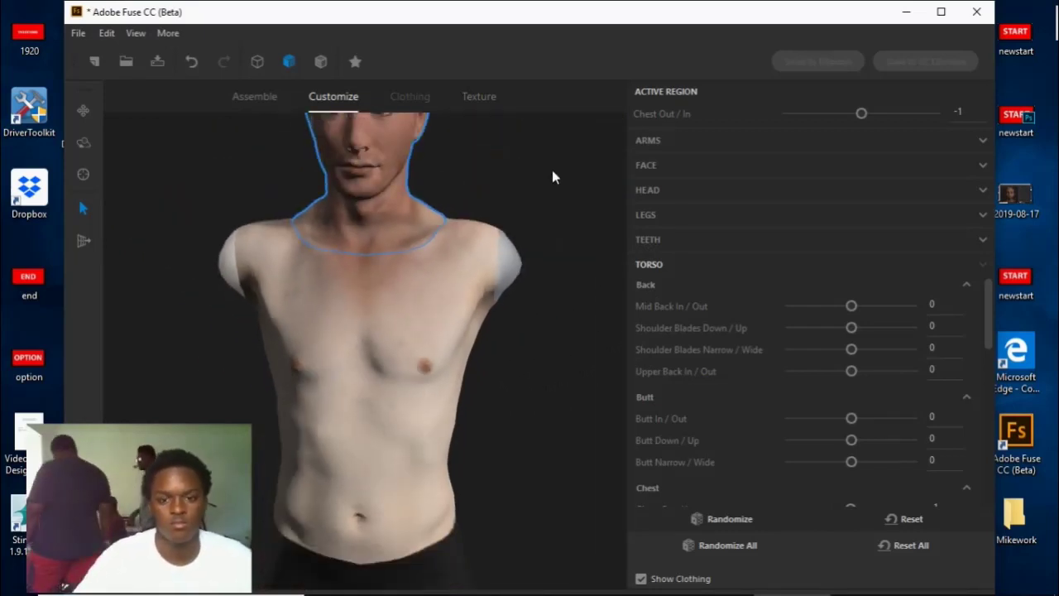
pyautogui.moveTo(556, 171); pyautogui.dragTo(542, 212)
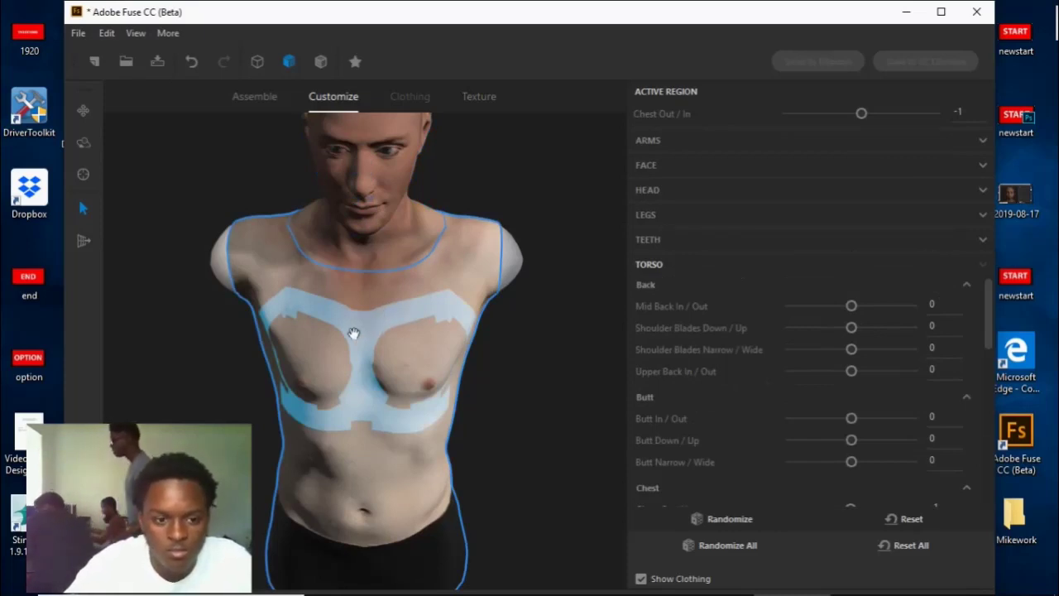
# Step: Select the chest and head regions, then show the Texture parameters at 1024 x 1024
pyautogui.click(353, 333)
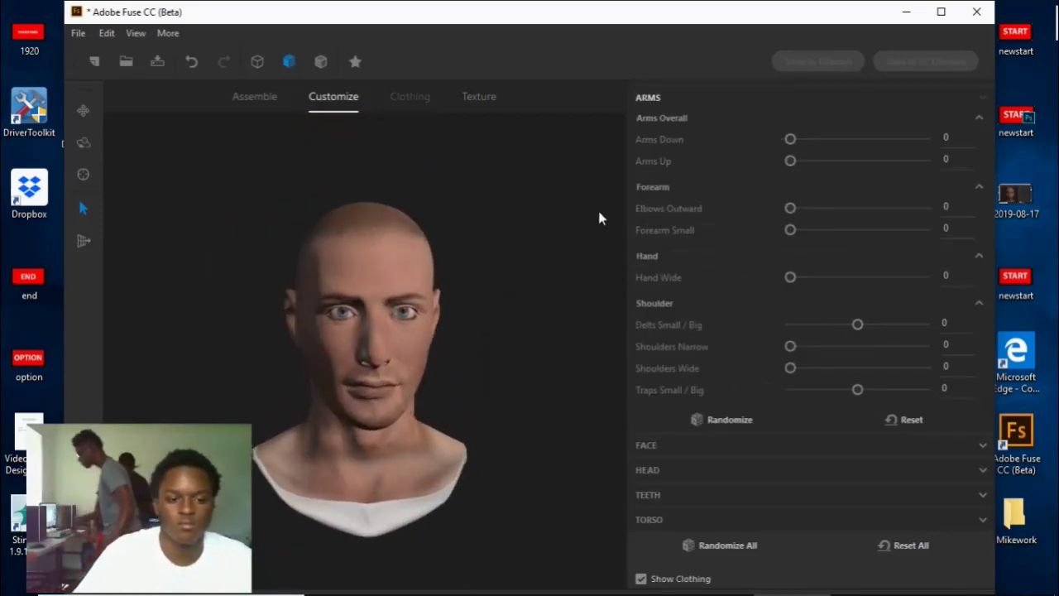
pyautogui.click(374, 322)
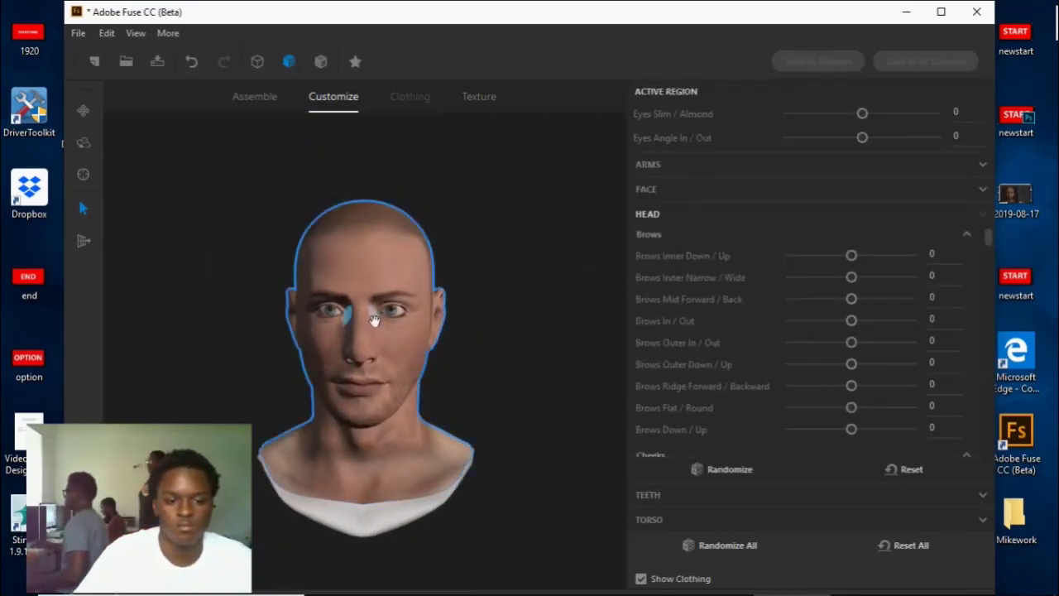
pyautogui.click(477, 108)
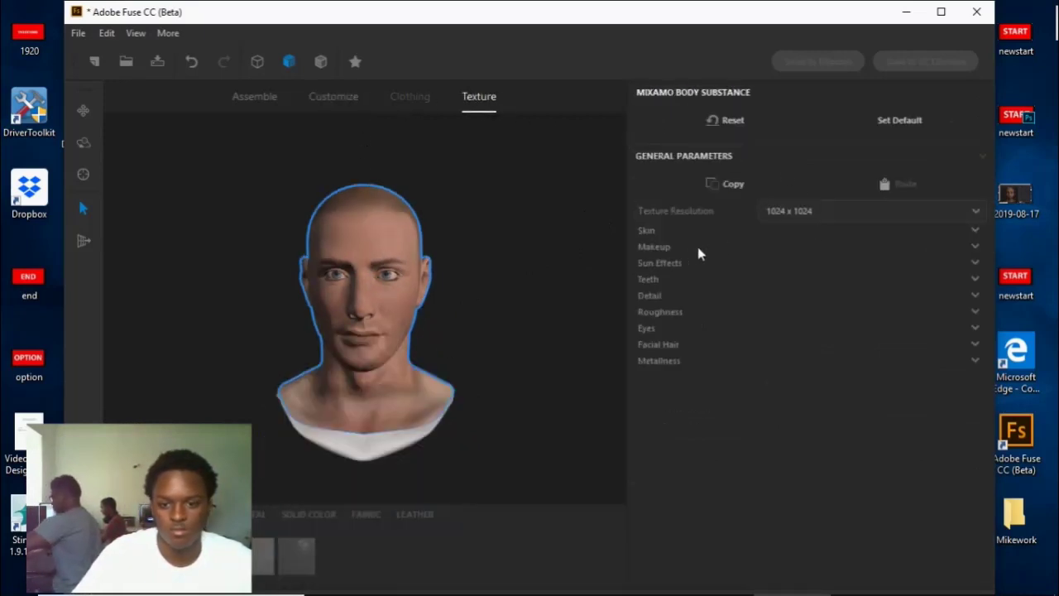
# Step: Set the Skin Color to a dark brown basic colour
pyautogui.click(648, 231)
pyautogui.click(813, 275)
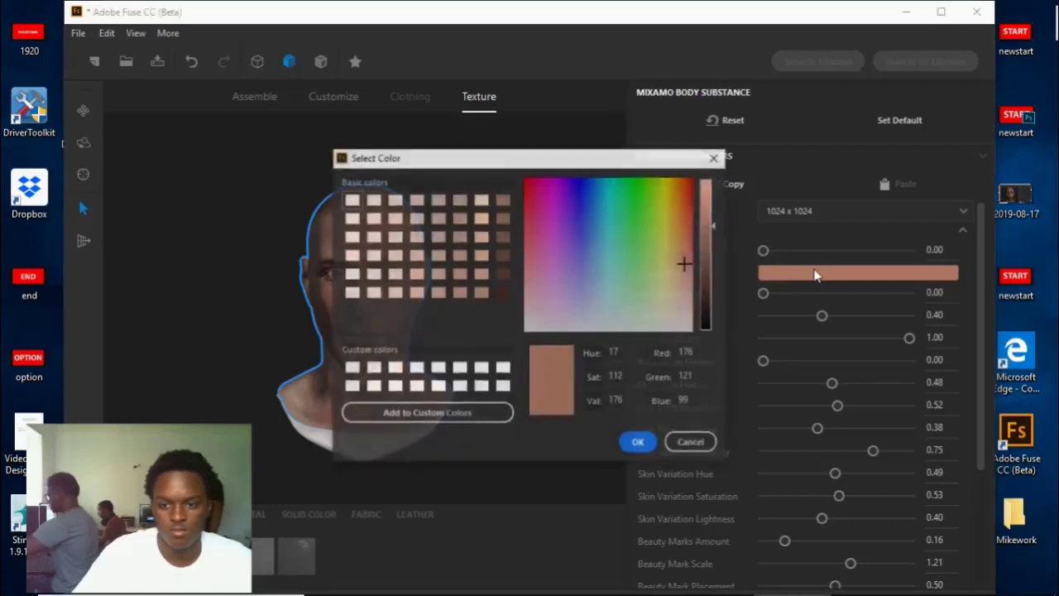
pyautogui.click(505, 275)
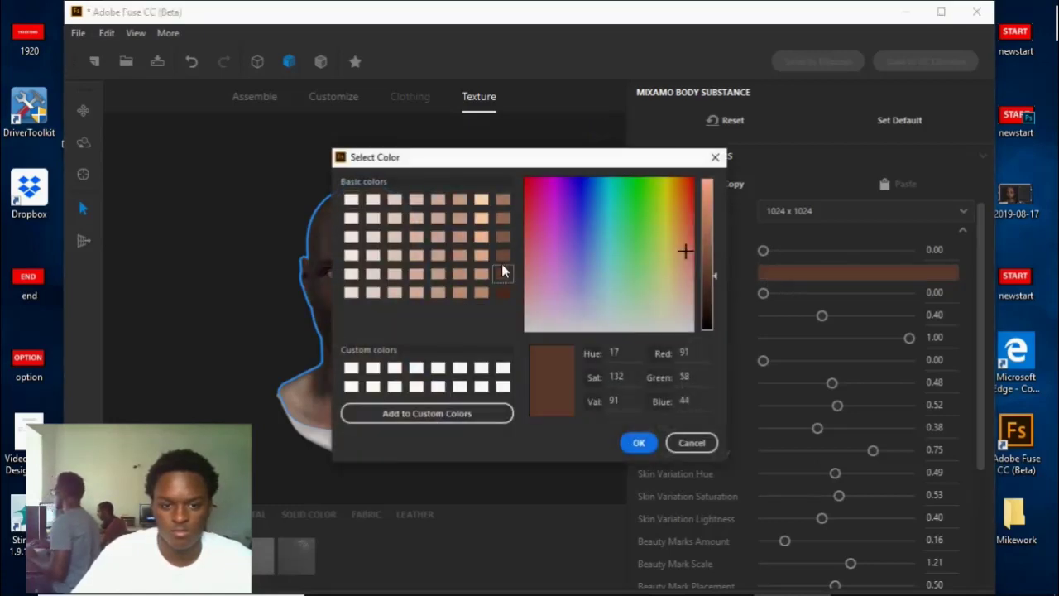
pyautogui.click(500, 258)
pyautogui.click(502, 275)
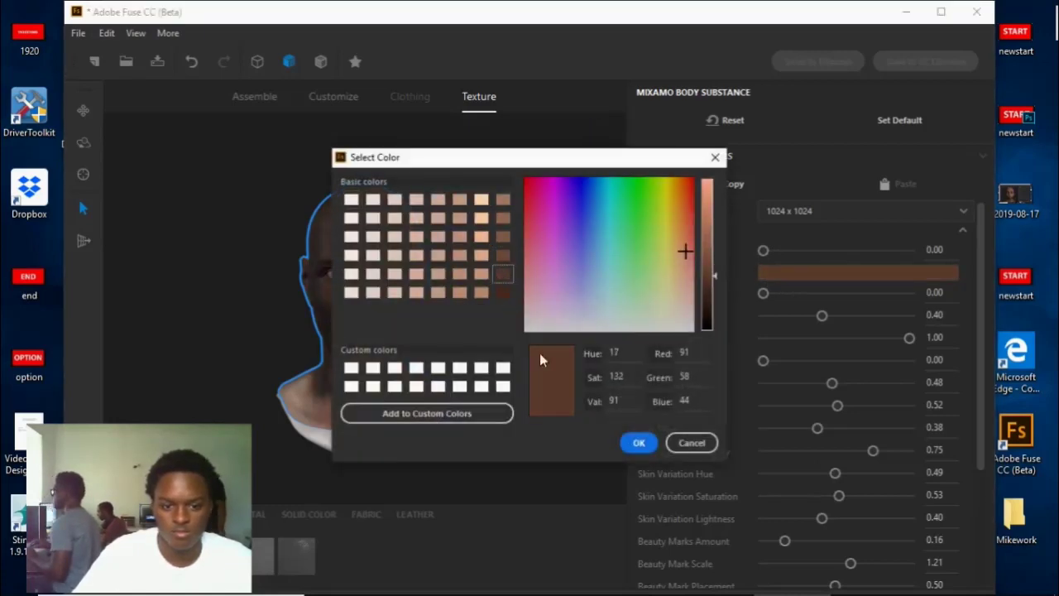
pyautogui.click(637, 443)
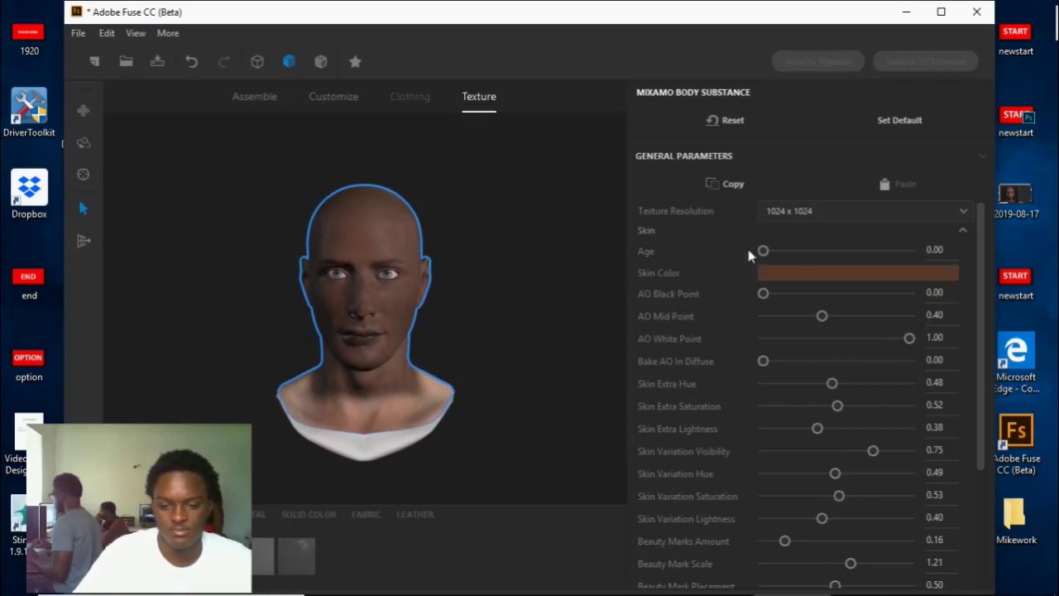
# Step: Lighten the skin colour slightly to RGB 113, 71, 54
pyautogui.click(674, 232)
pyautogui.click(645, 232)
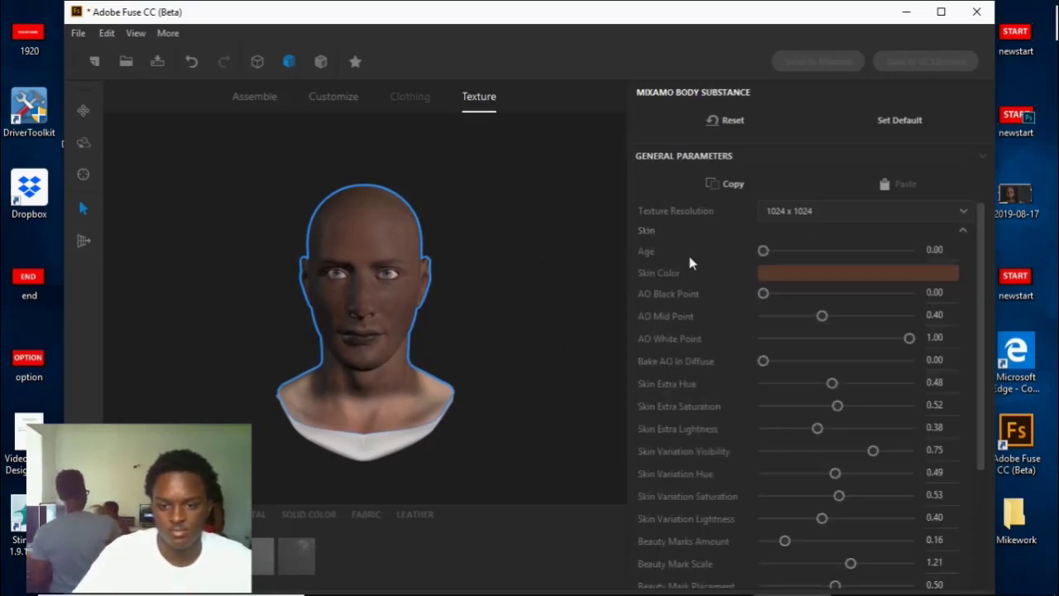
pyautogui.click(775, 275)
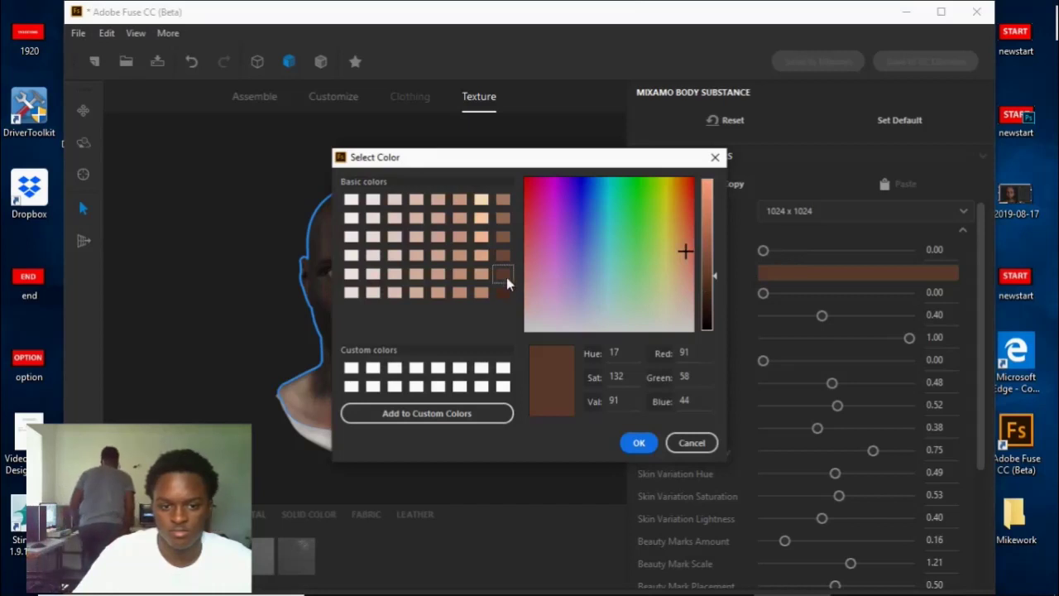
pyautogui.moveTo(714, 276); pyautogui.dragTo(714, 267)
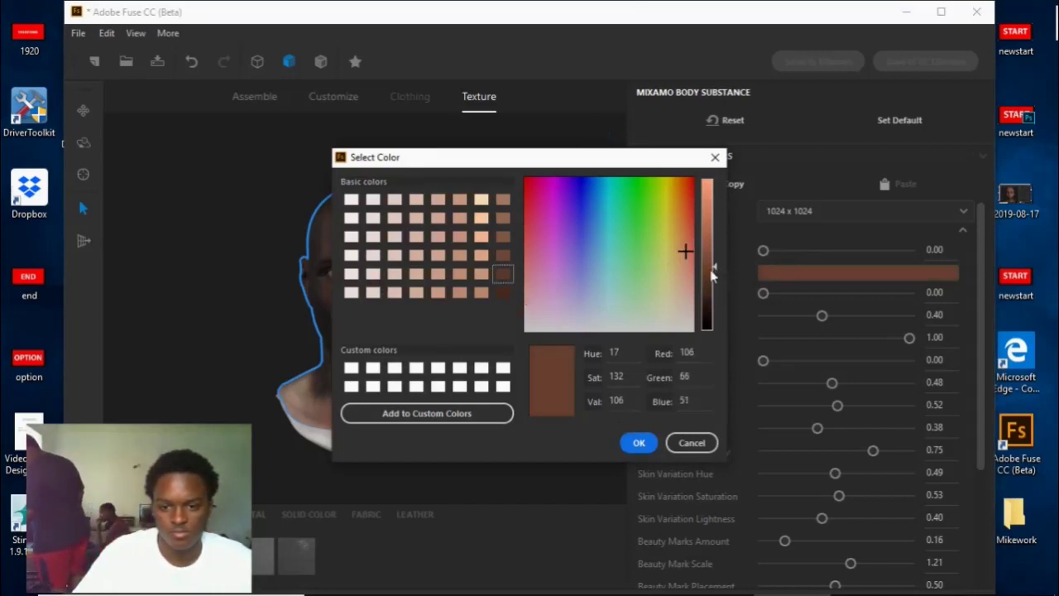
pyautogui.moveTo(716, 273); pyautogui.dragTo(715, 262)
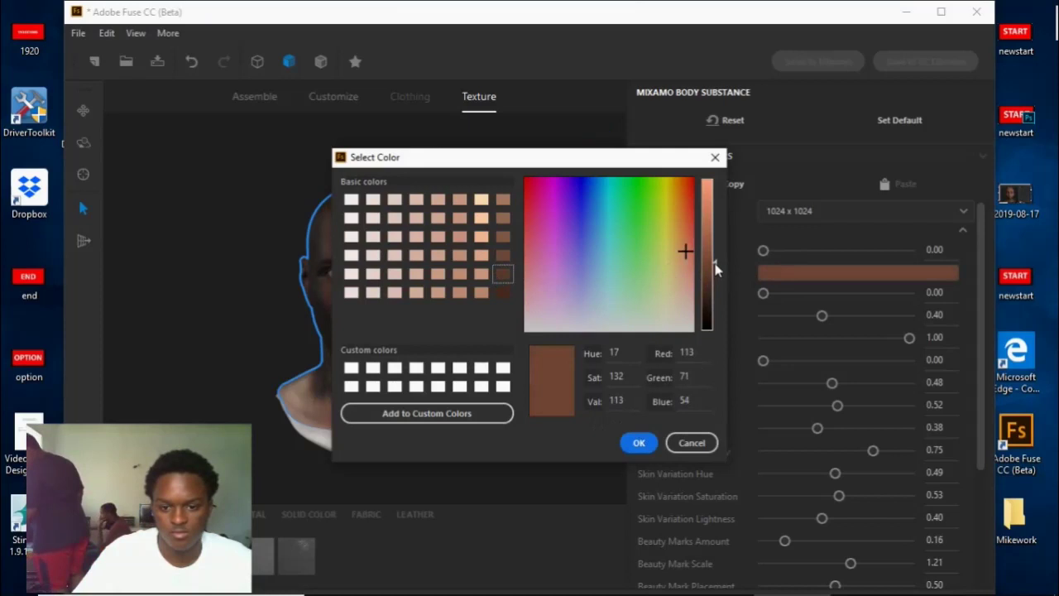
pyautogui.click(640, 443)
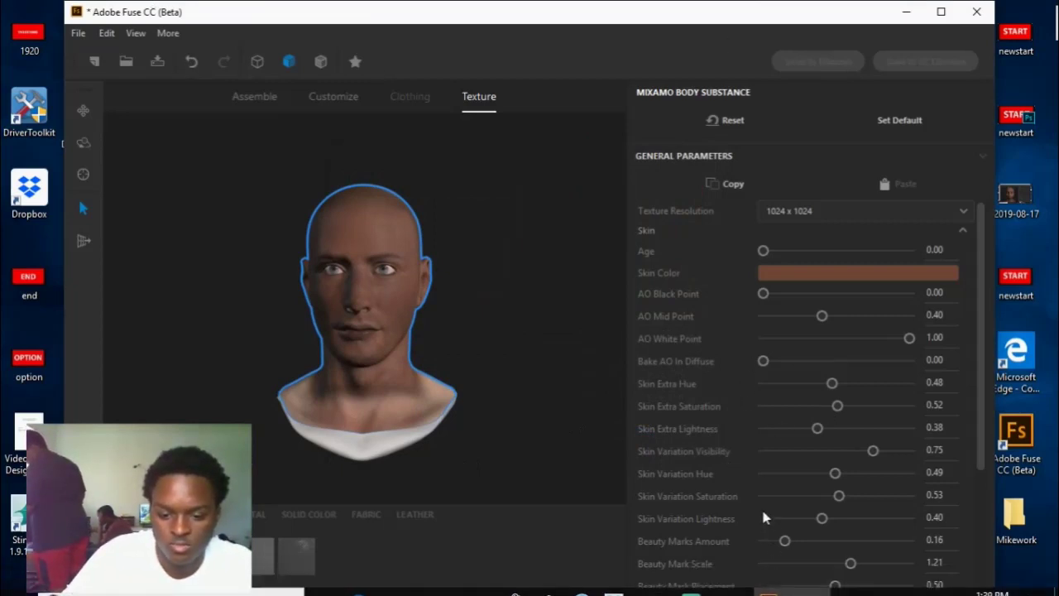
# Step: Set Beauty Mark Scale to 1.34 and Beauty Mark Placement to 0.56, then expand Roughness
pyautogui.scroll(-3, 762, 507)
pyautogui.moveTo(850, 436)
pyautogui.mouseDown()
pyautogui.moveTo(788, 446)
pyautogui.moveTo(864, 437)
pyautogui.mouseUp()
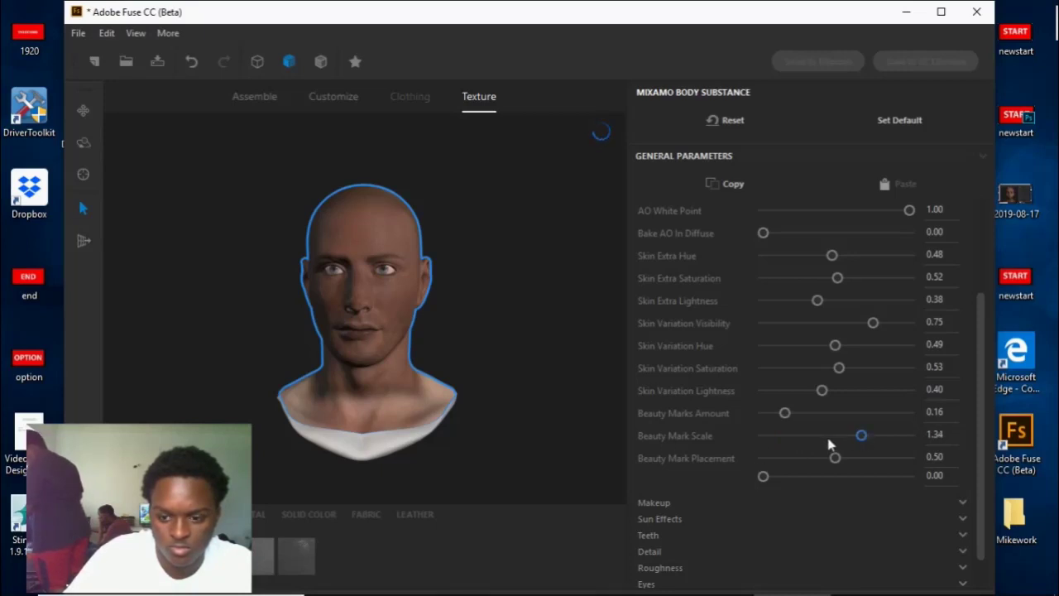
pyautogui.moveTo(835, 458); pyautogui.dragTo(848, 457)
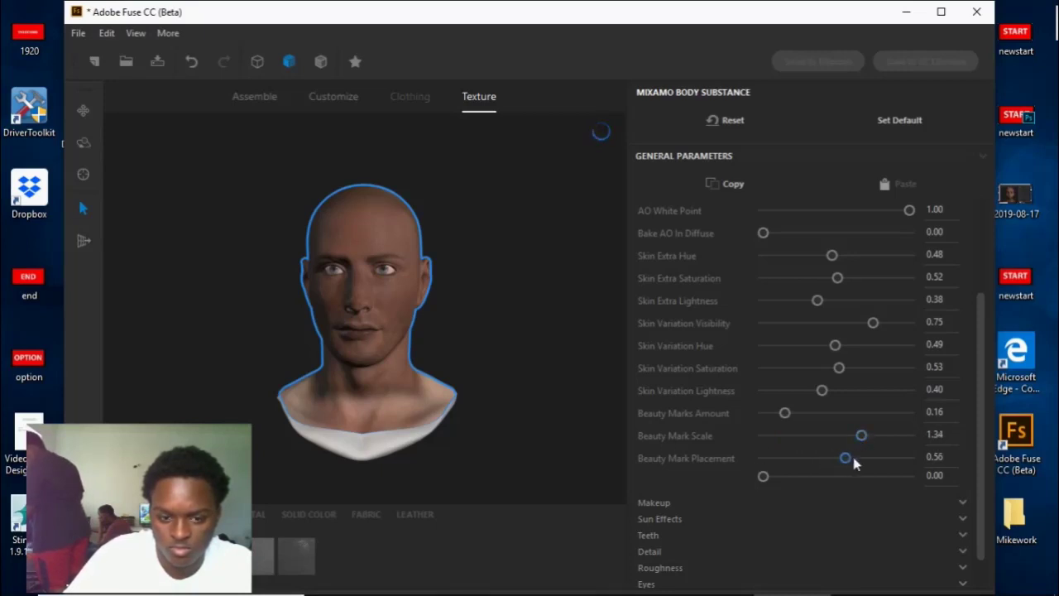
pyautogui.moveTo(583, 436)
pyautogui.mouseDown()
pyautogui.moveTo(590, 426)
pyautogui.moveTo(673, 415)
pyautogui.moveTo(594, 437)
pyautogui.moveTo(590, 429)
pyautogui.mouseUp()
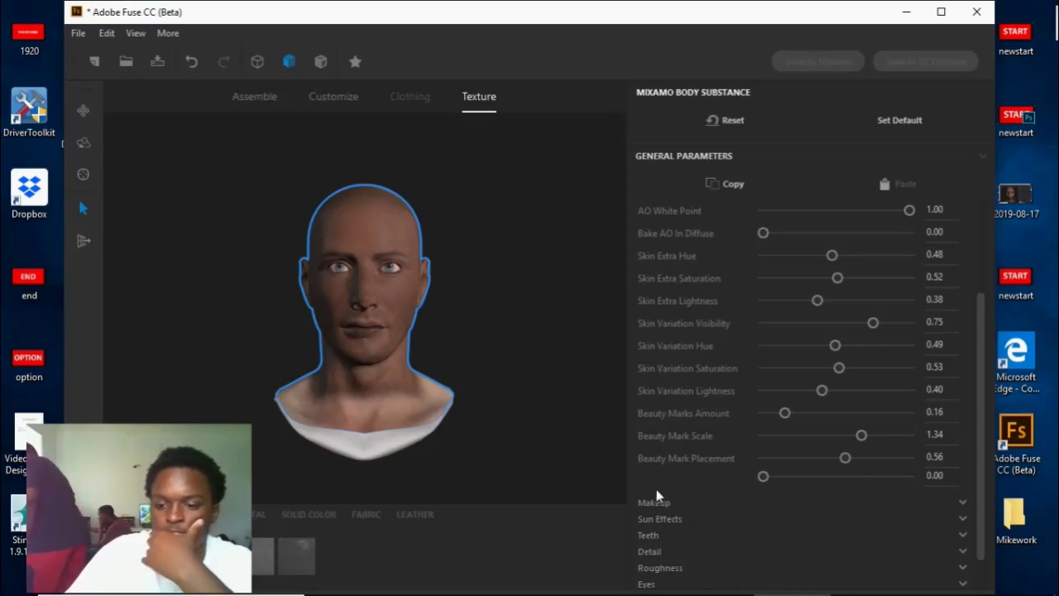
pyautogui.click(665, 569)
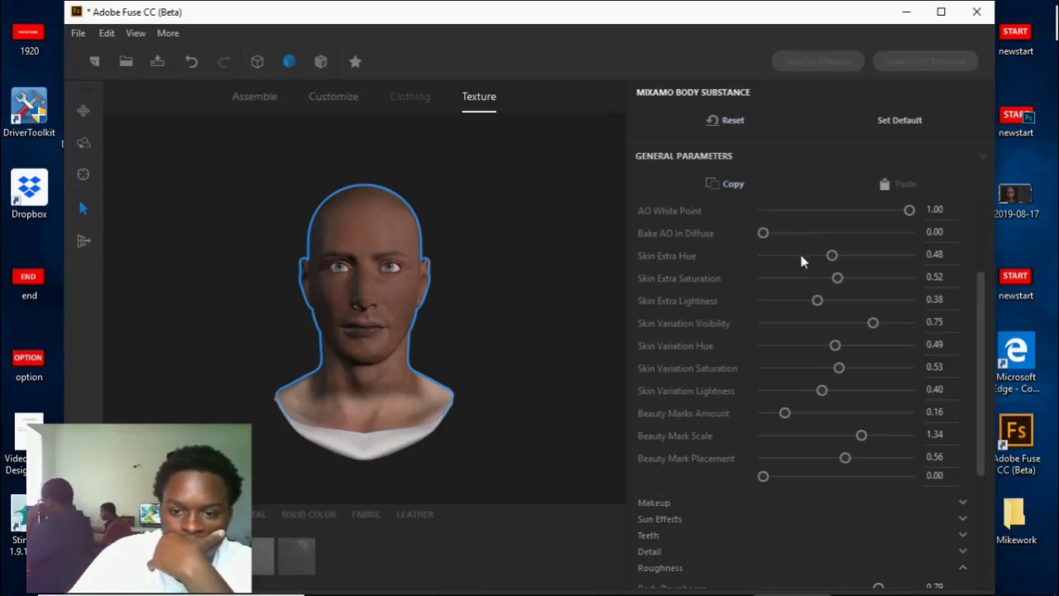
# Step: Set Skin Age to 0.23, keeping texture resolution at 1024 x 1024
pyautogui.scroll(3, 801, 260)
pyautogui.scroll(1, 742, 263)
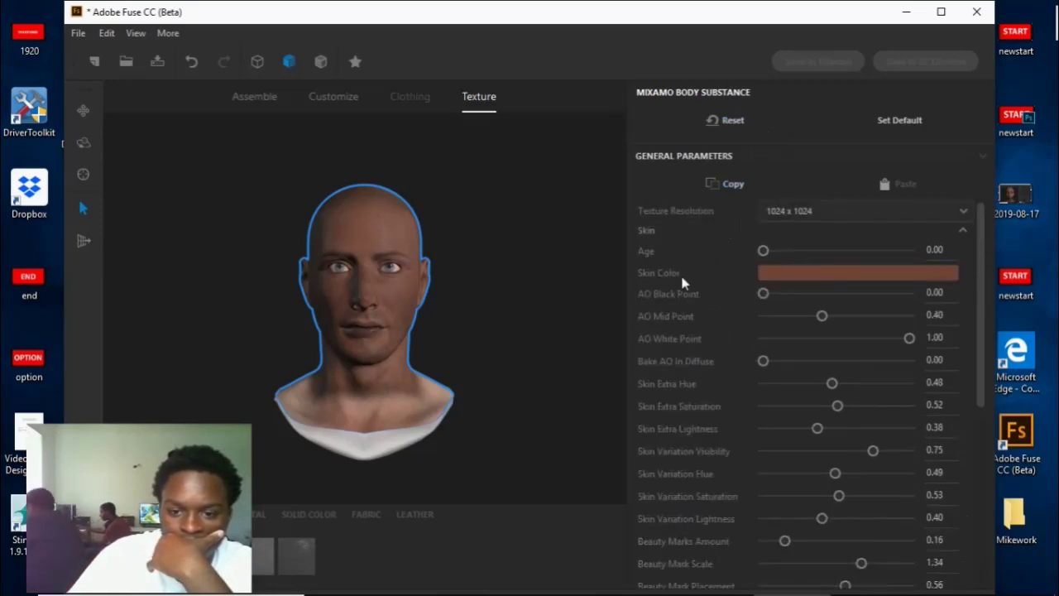
pyautogui.click(778, 251)
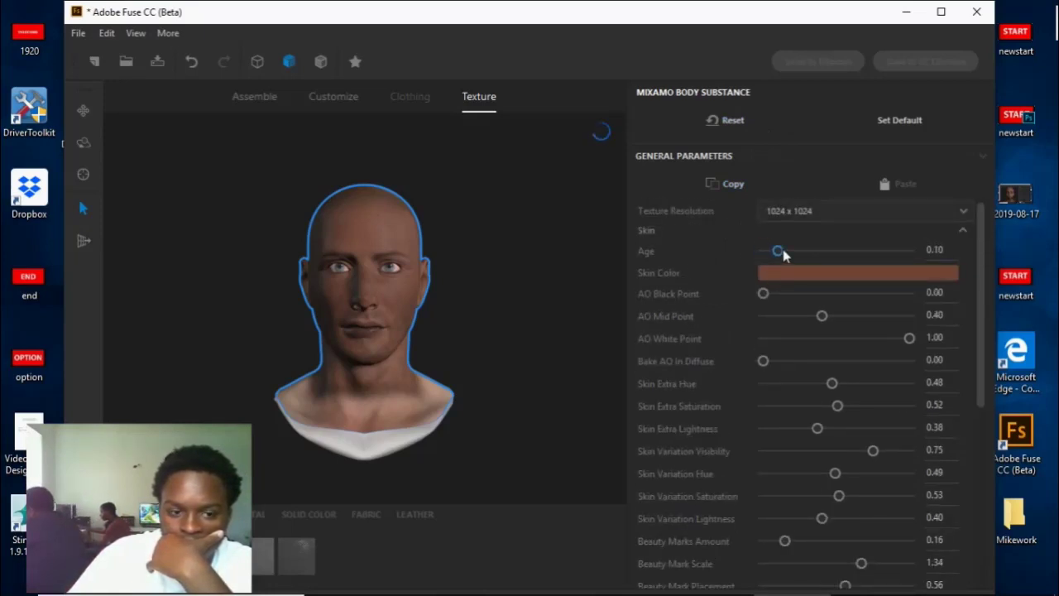
pyautogui.moveTo(783, 251); pyautogui.dragTo(816, 257)
pyautogui.moveTo(803, 251)
pyautogui.mouseDown()
pyautogui.moveTo(793, 251)
pyautogui.moveTo(804, 252)
pyautogui.mouseUp()
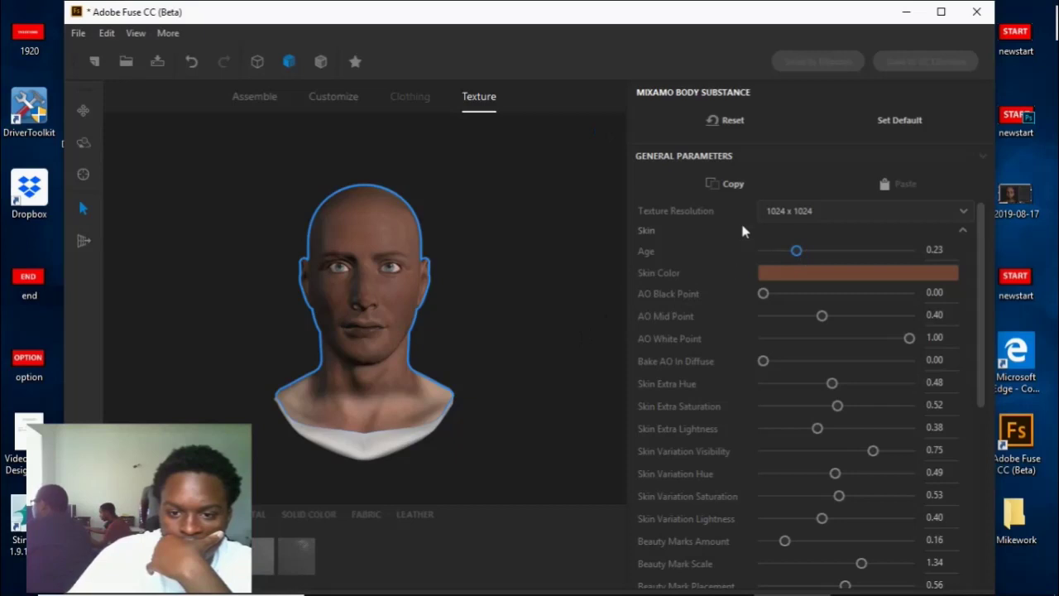
pyautogui.click(844, 210)
pyautogui.click(847, 215)
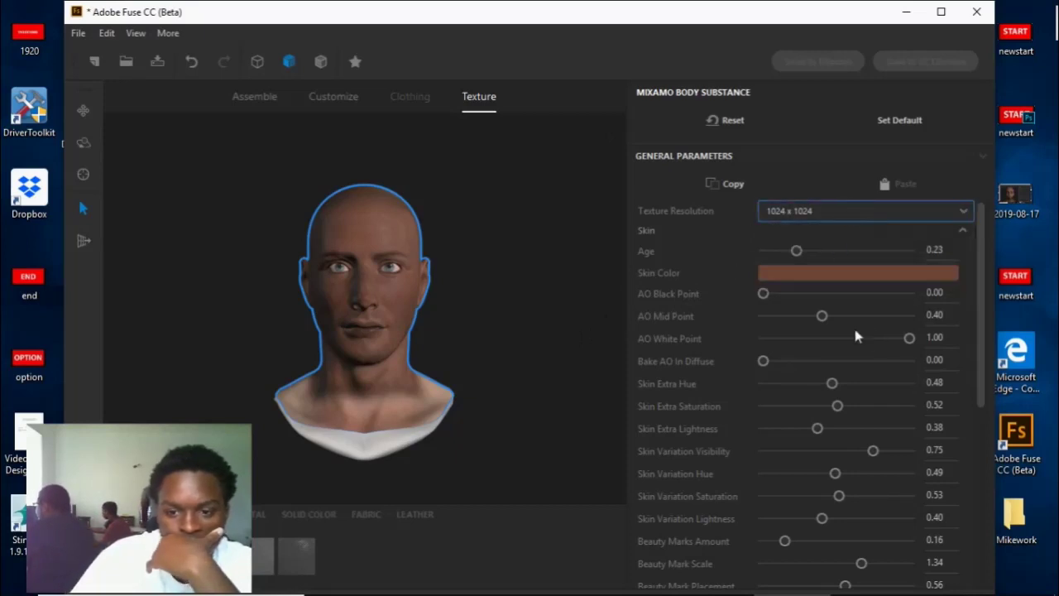
# Step: Expand the Detail settings and collapse the Skin section
pyautogui.scroll(-3, 809, 419)
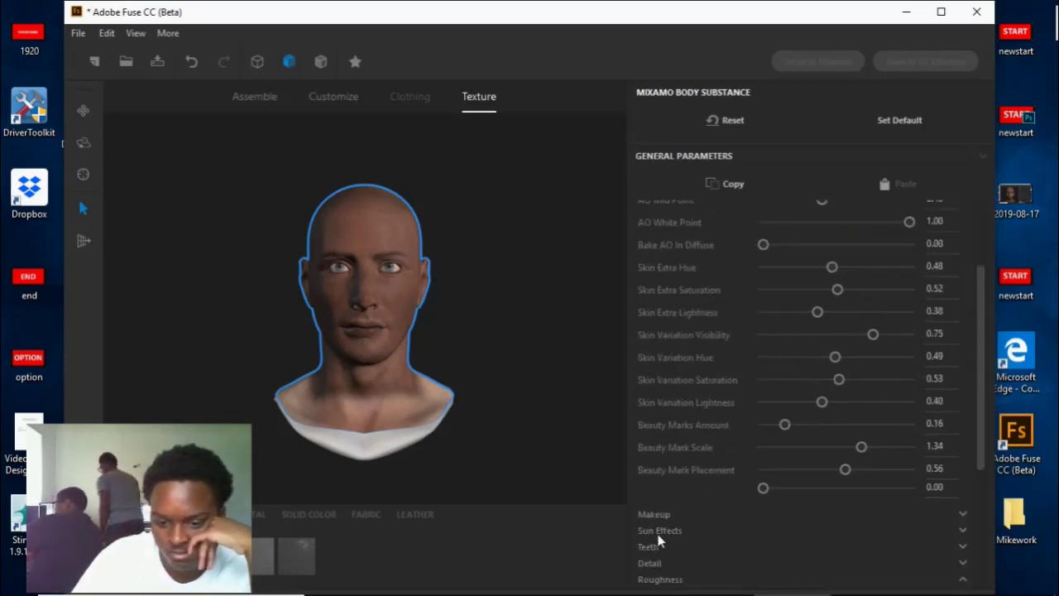
pyautogui.click(653, 563)
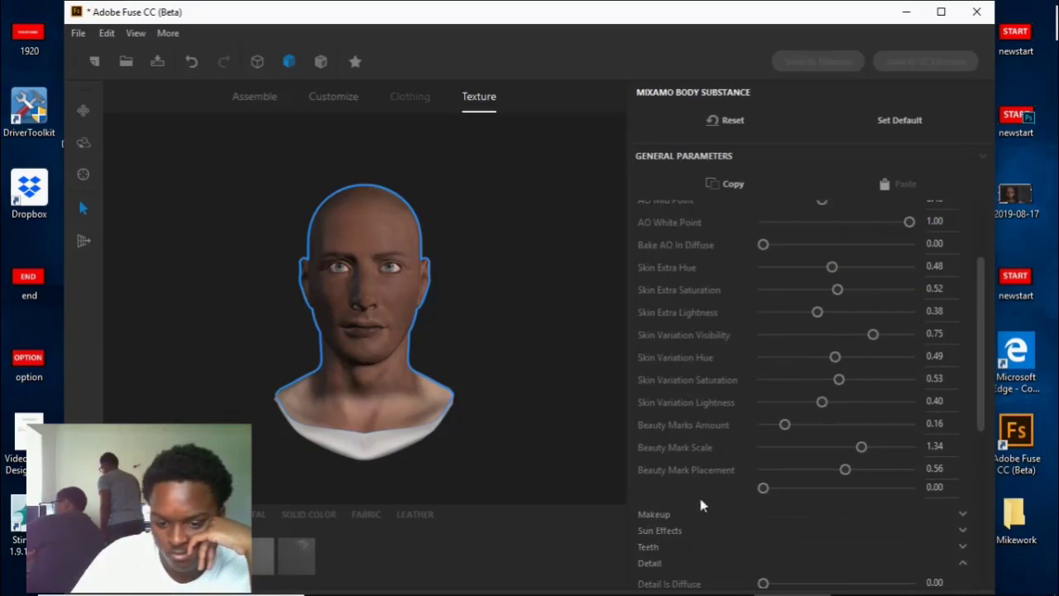
pyautogui.scroll(-6, 700, 492)
pyautogui.scroll(6, 728, 412)
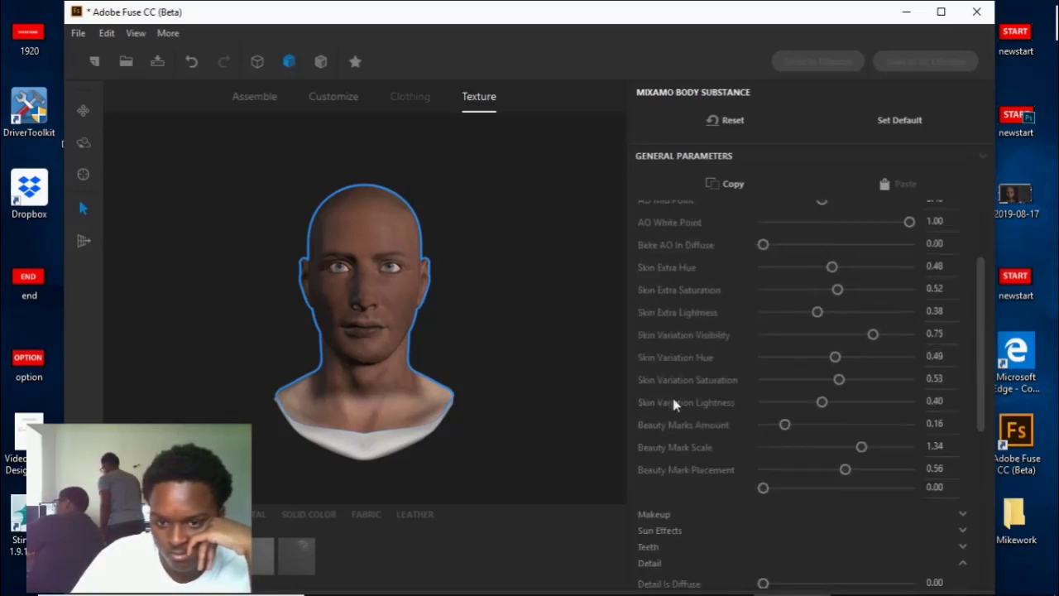
pyautogui.scroll(3, 695, 290)
pyautogui.click(653, 232)
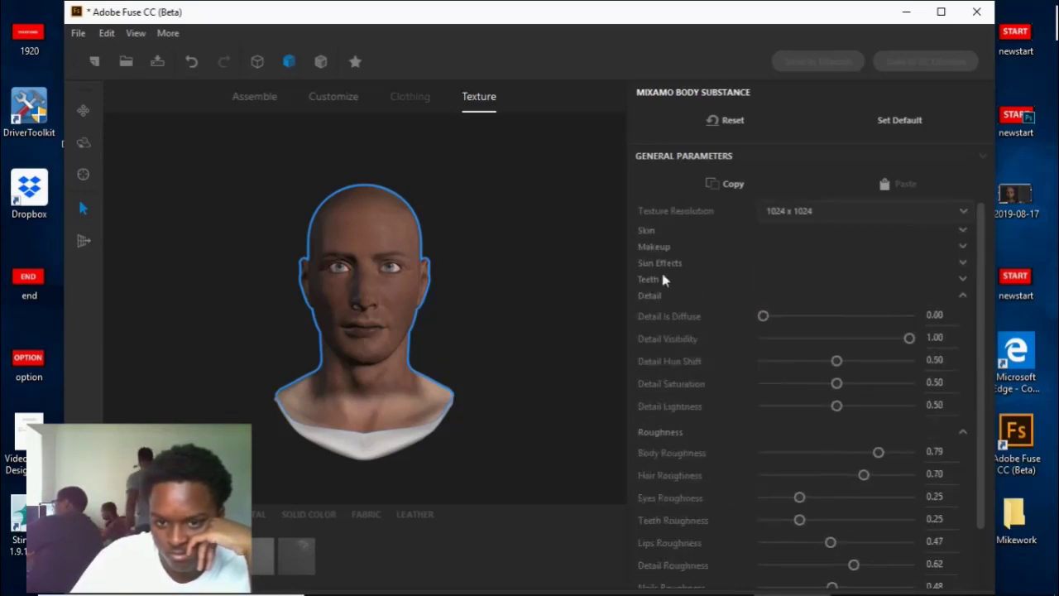
pyautogui.scroll(-2, 730, 317)
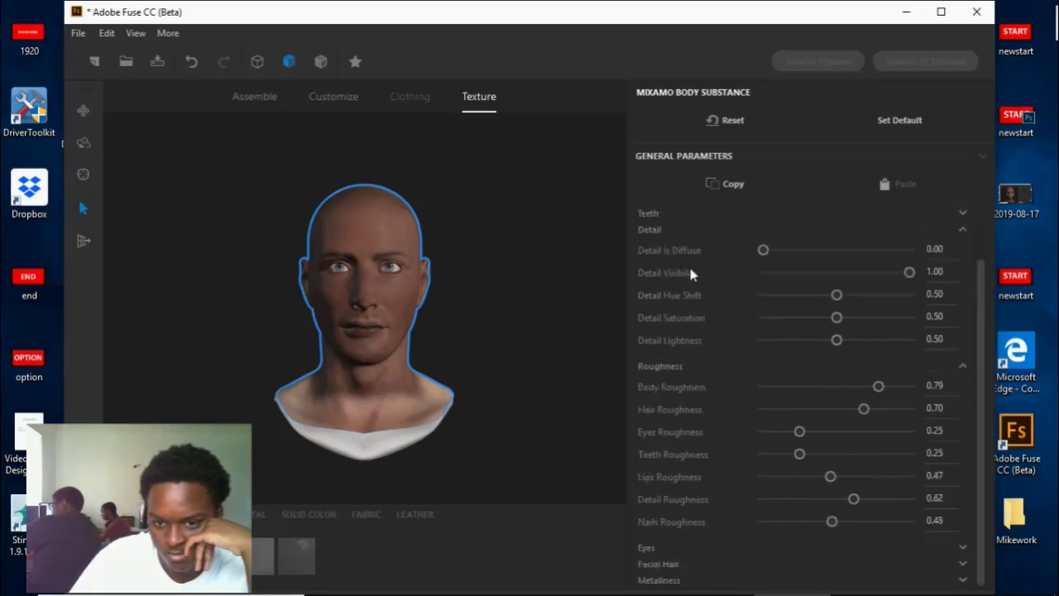
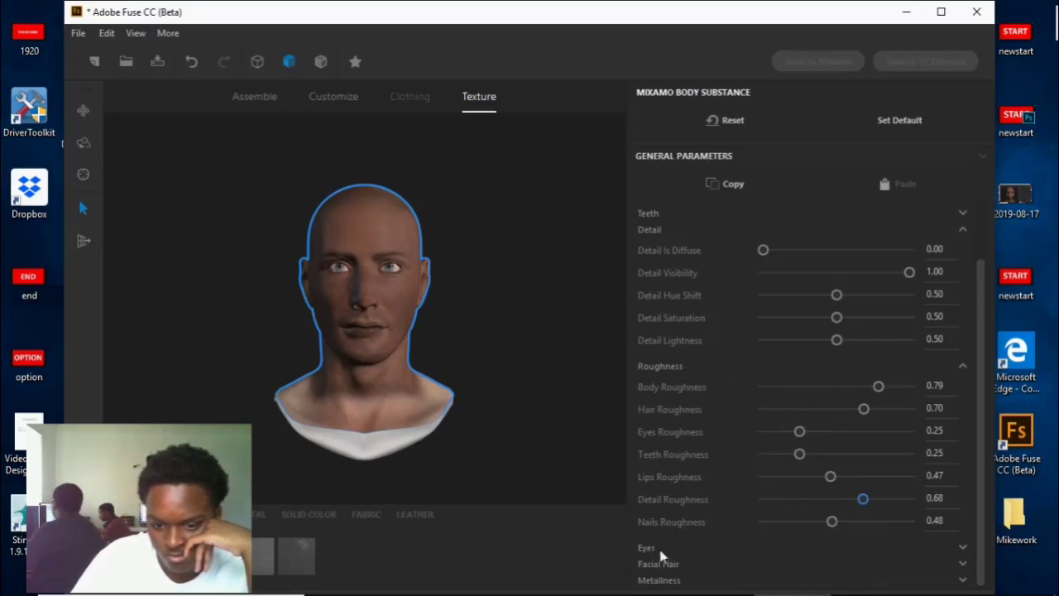
# Step: Collapse the Detail and Roughness groups and expand Eyes, showing Iris Scale 0.70 and Human pupil shape
pyautogui.click(650, 229)
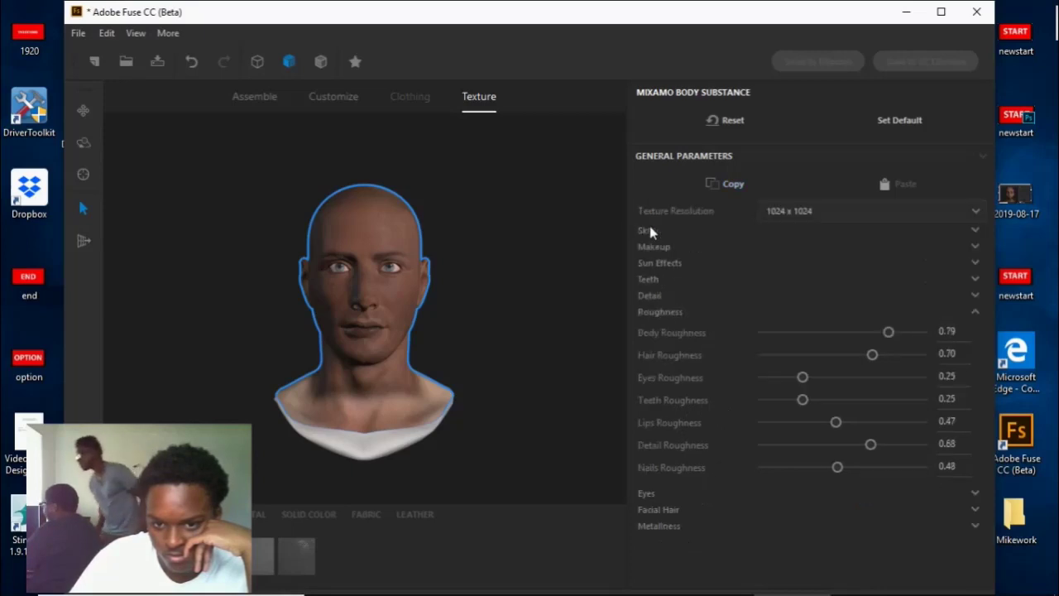
pyautogui.click(664, 312)
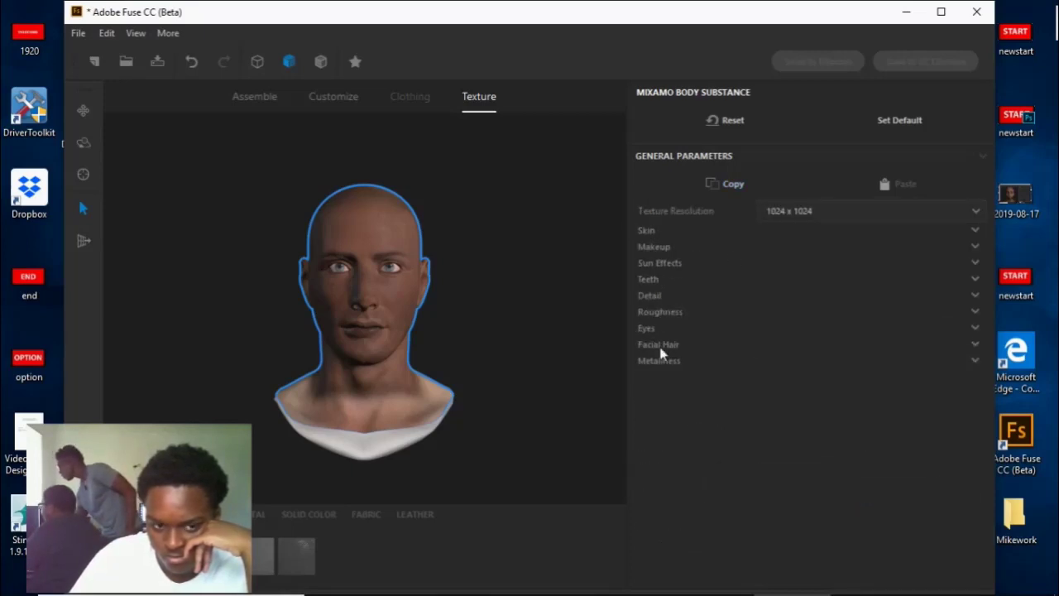
pyautogui.click(643, 328)
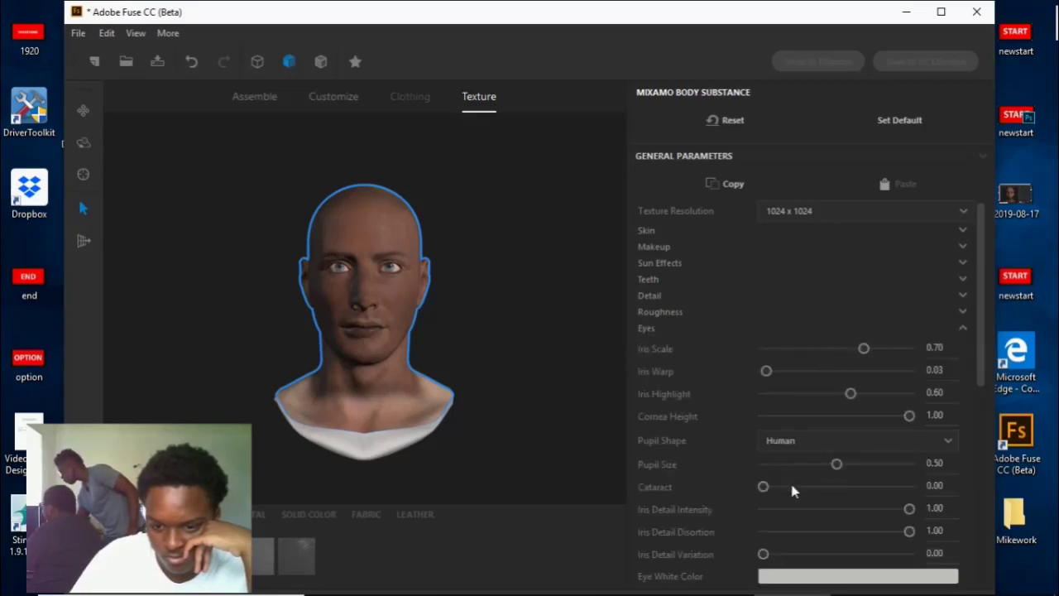
pyautogui.scroll(-5, 809, 505)
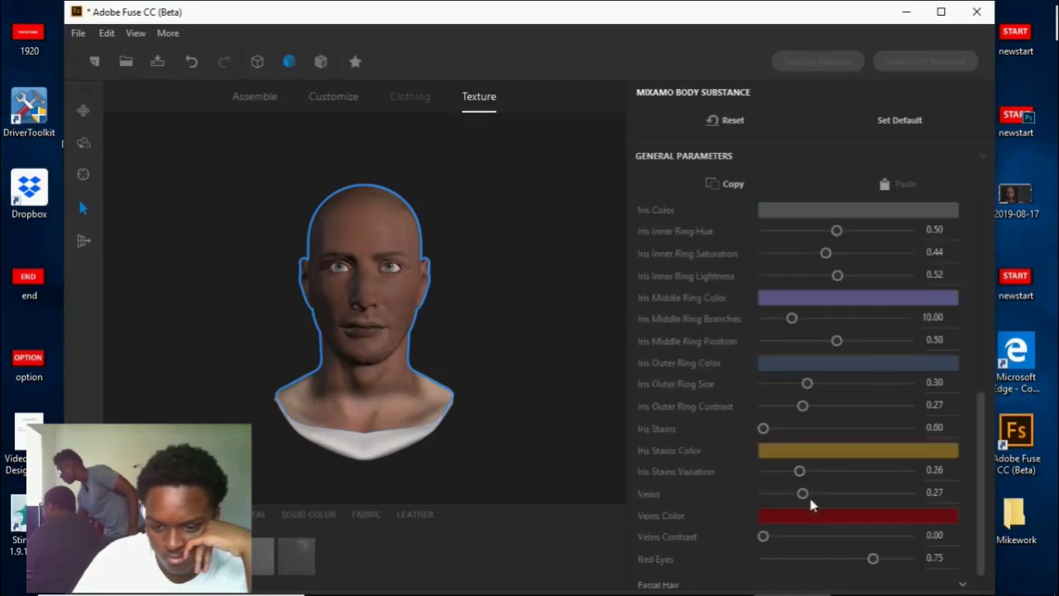
pyautogui.scroll(5, 798, 368)
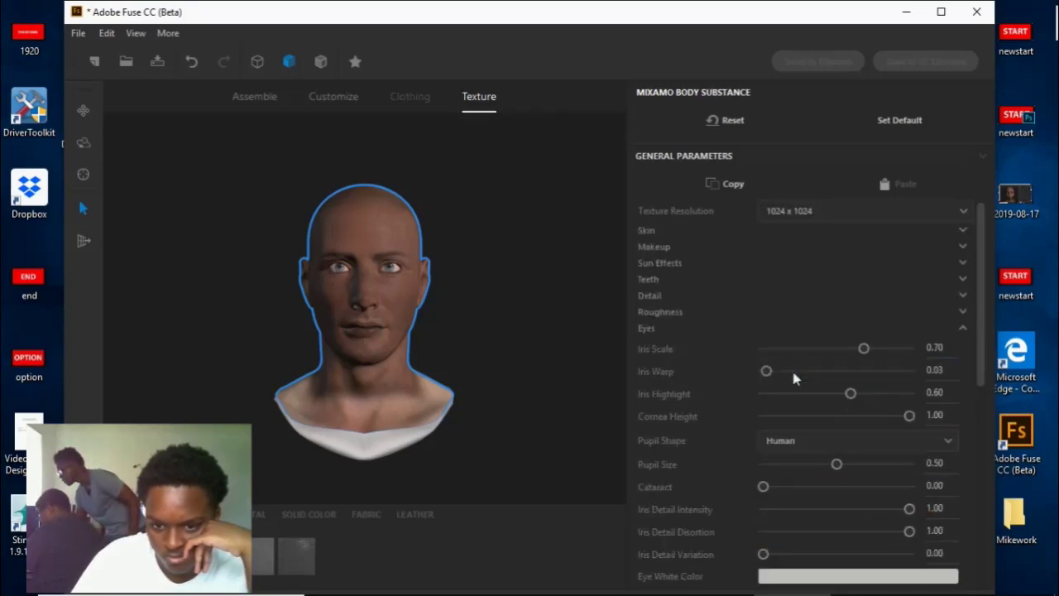
# Step: Set the eye white colour to pure white, replacing the brown first tried
pyautogui.click(799, 576)
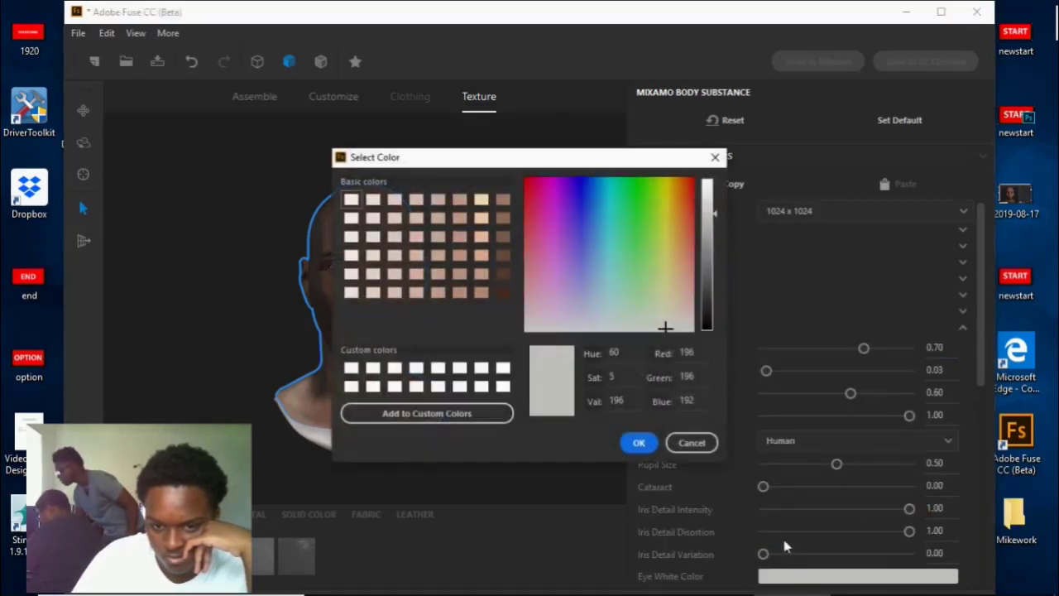
pyautogui.click(502, 256)
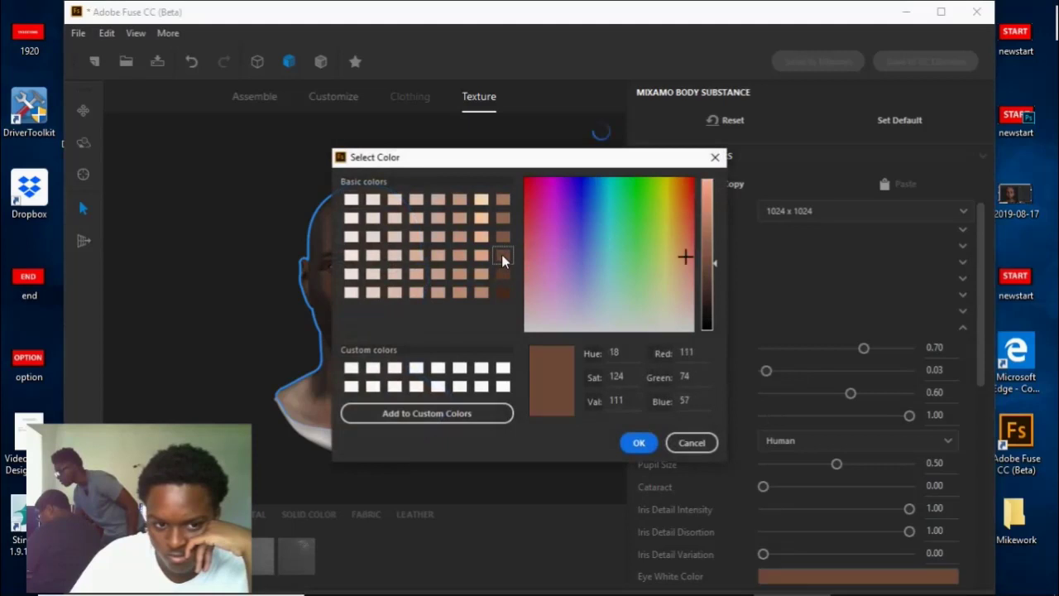
pyautogui.click(652, 444)
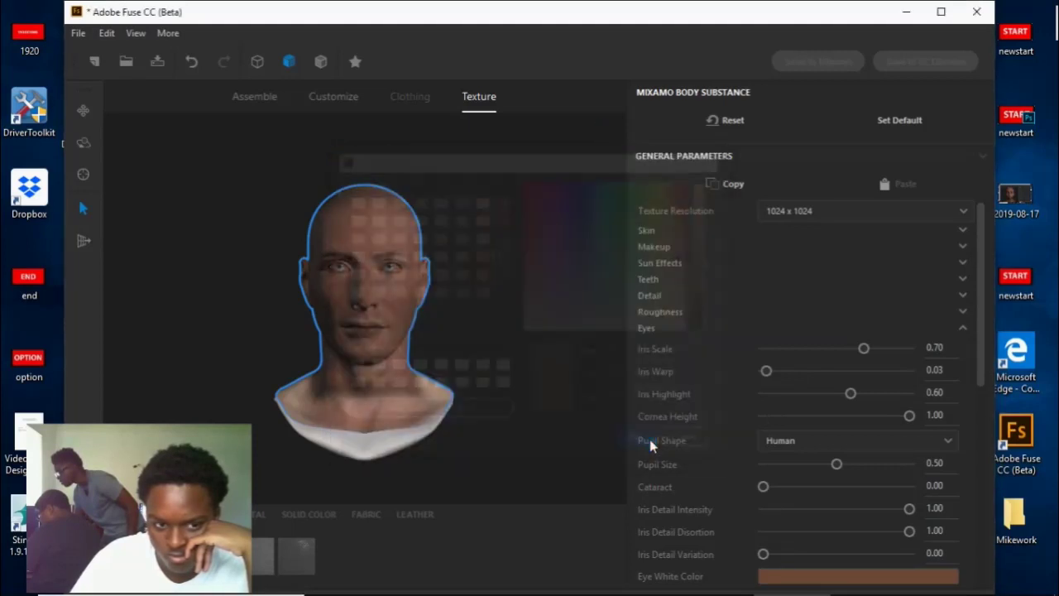
pyautogui.click(787, 576)
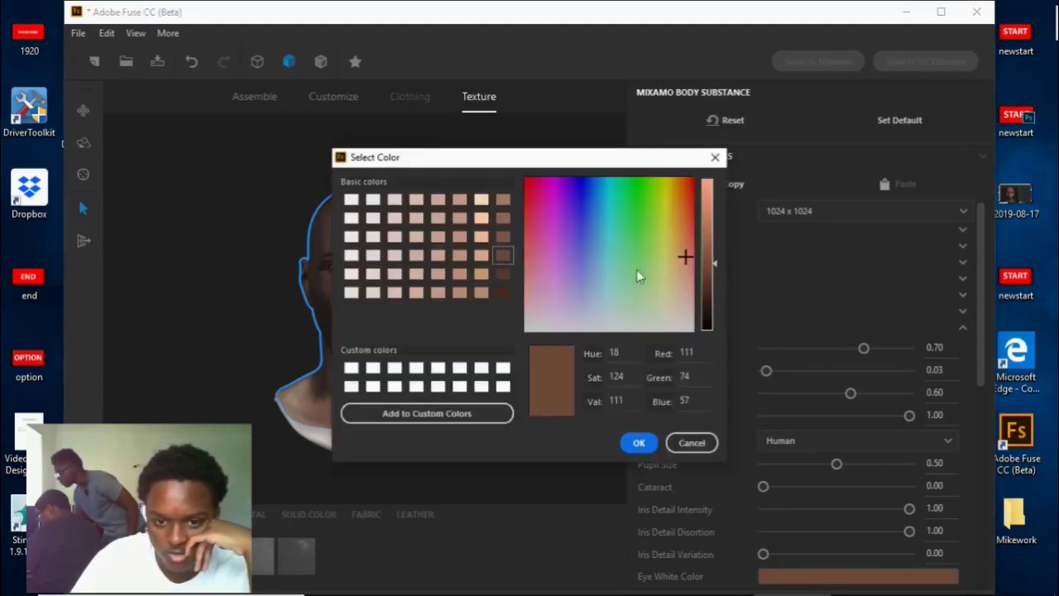
pyautogui.click(351, 200)
pyautogui.click(639, 443)
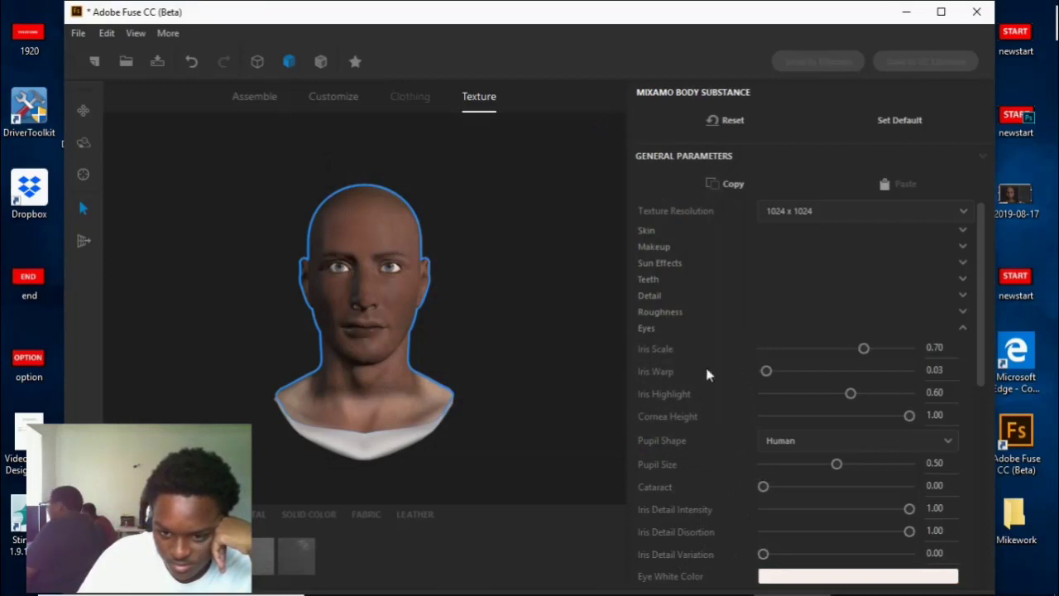
# Step: Change the iris colour to dark brown (red 91, green 58, blue 44) and collapse Eyes
pyautogui.click(647, 331)
pyautogui.click(646, 331)
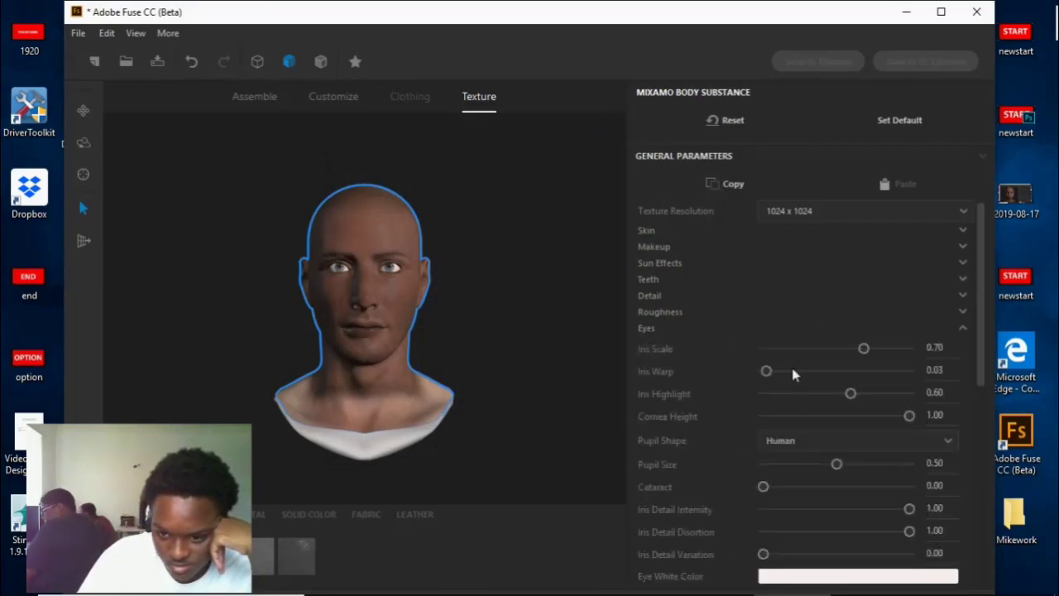
pyautogui.scroll(-4, 979, 323)
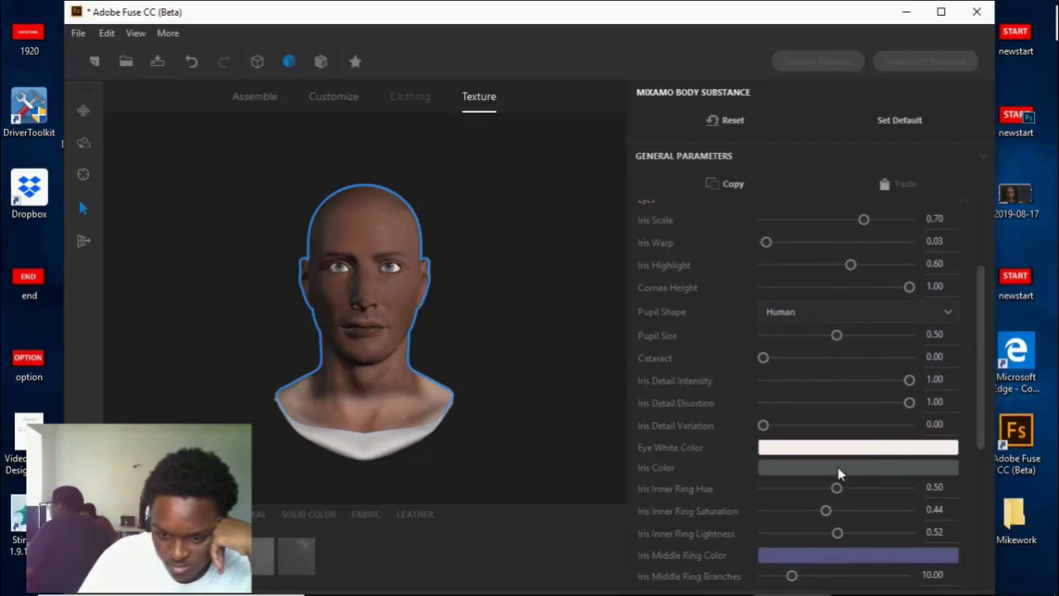
pyautogui.click(839, 469)
pyautogui.click(495, 272)
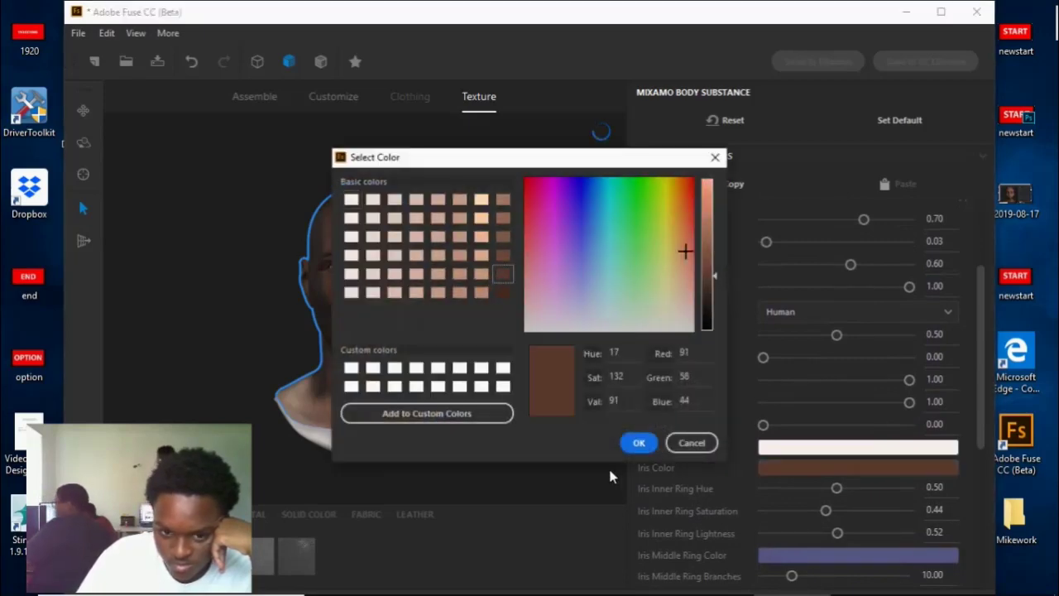
pyautogui.click(636, 442)
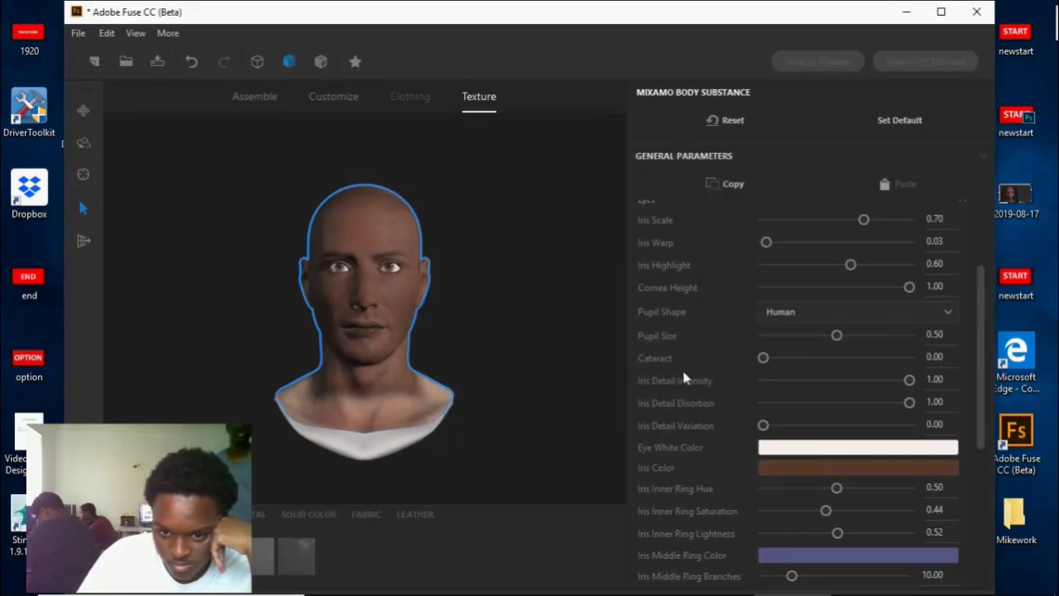
pyautogui.scroll(1, 983, 290)
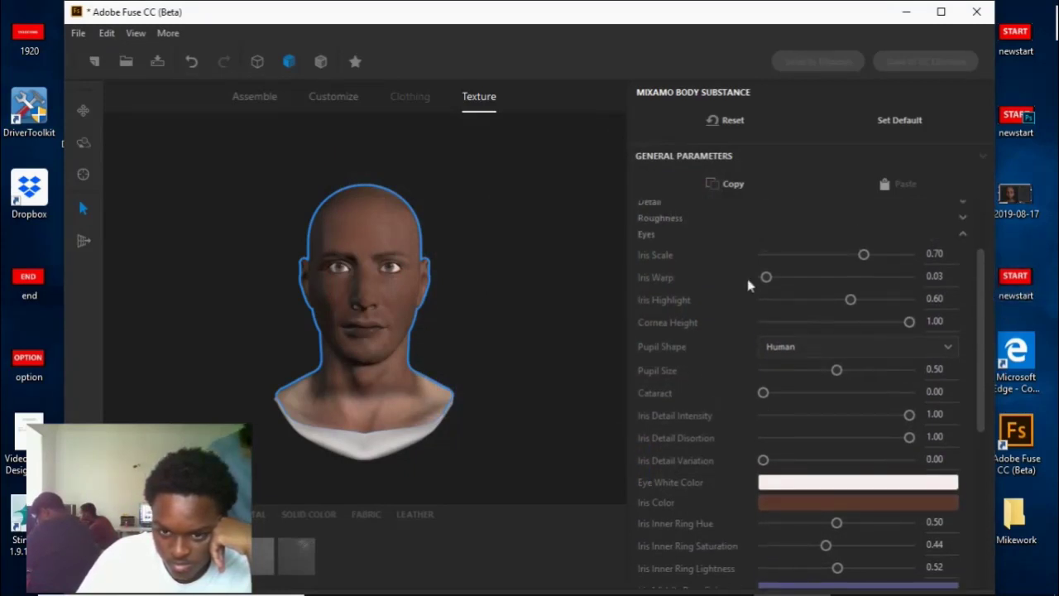
pyautogui.click(641, 236)
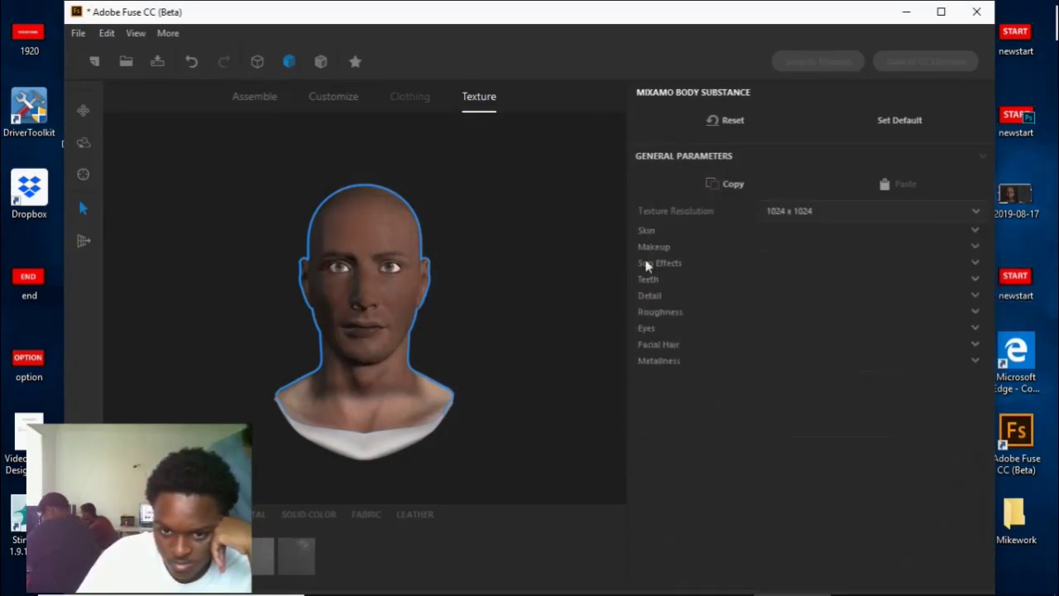
# Step: Expand Facial Hair and try the Buzzed 2, Buzzed 3 and Buzzed 5 hair styles
pyautogui.click(652, 345)
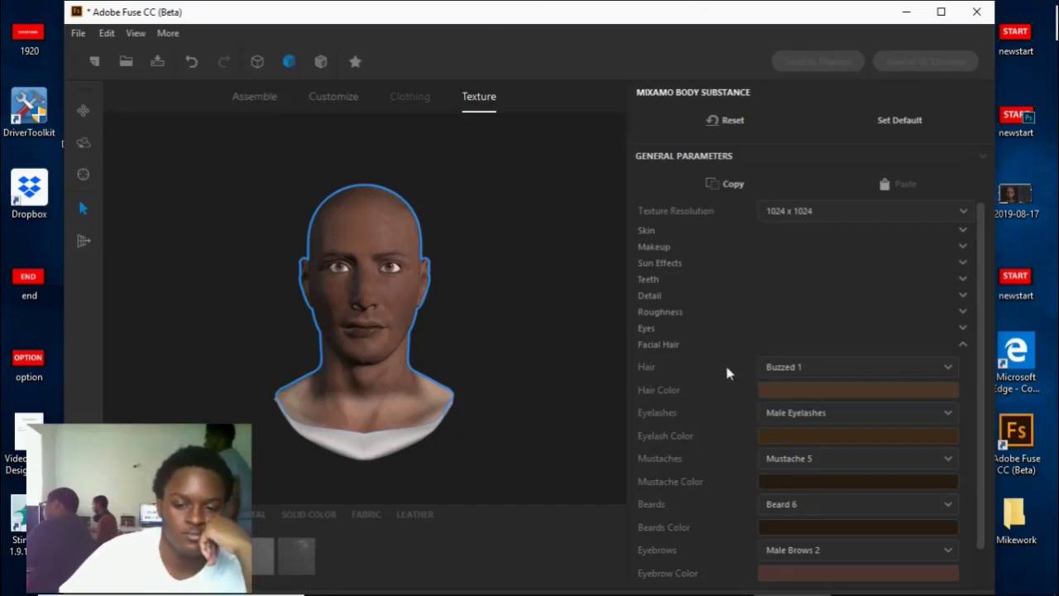
pyautogui.click(823, 367)
pyautogui.click(792, 408)
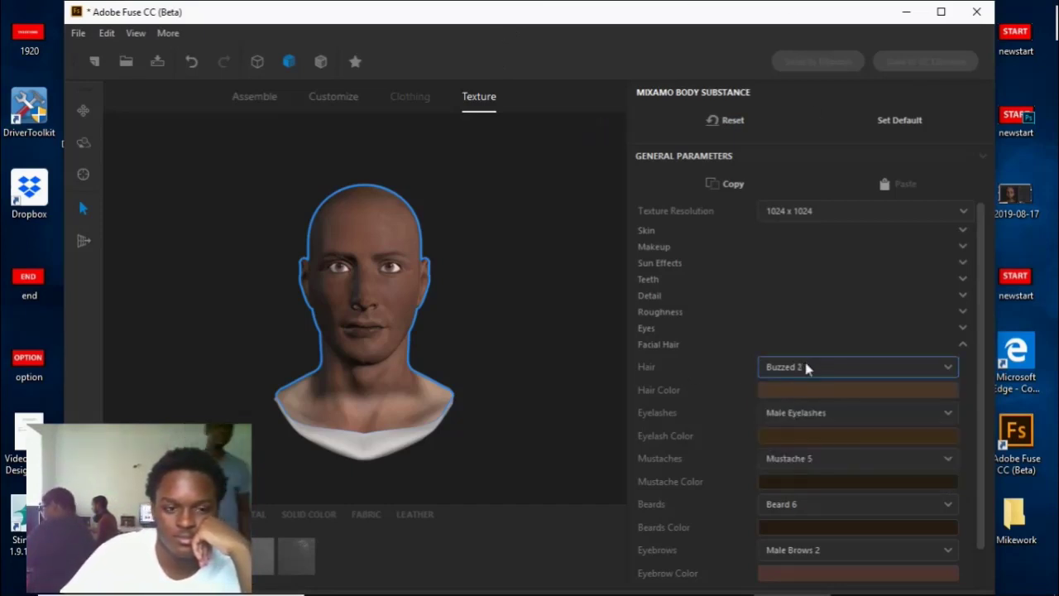
pyautogui.click(807, 368)
pyautogui.click(799, 424)
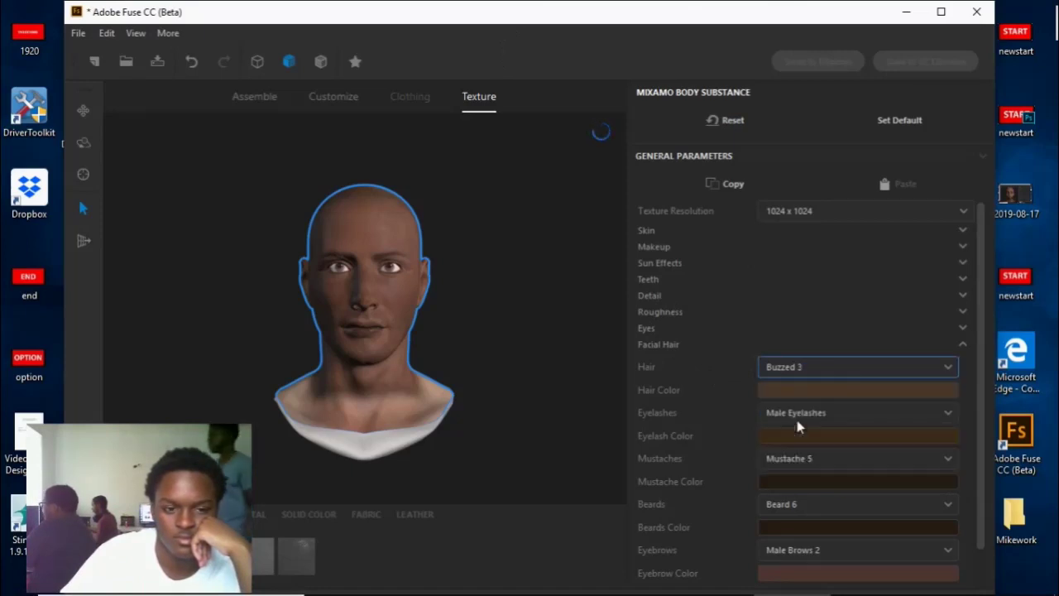
pyautogui.click(801, 367)
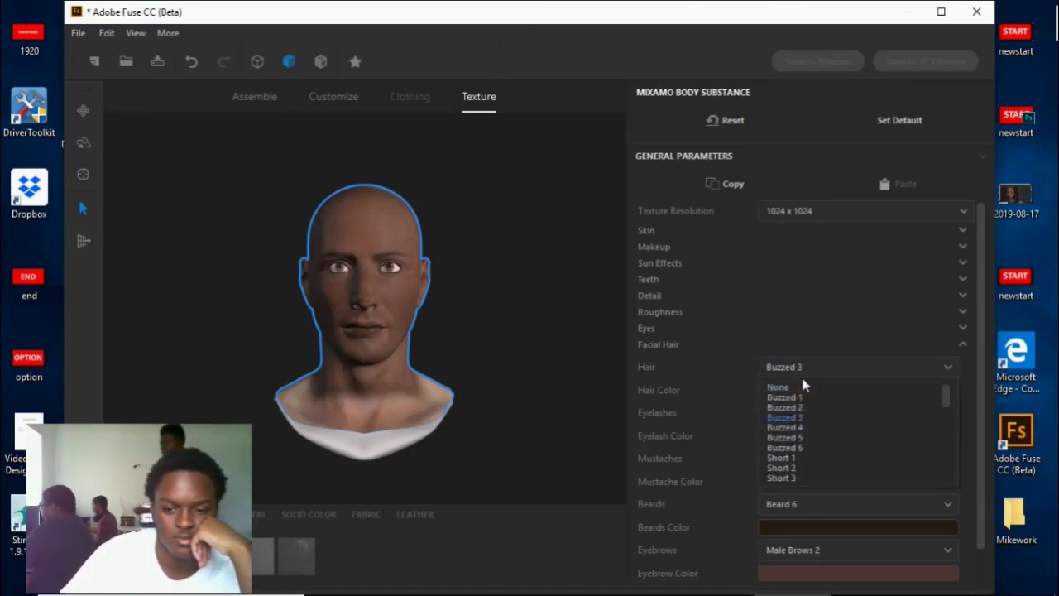
pyautogui.click(790, 441)
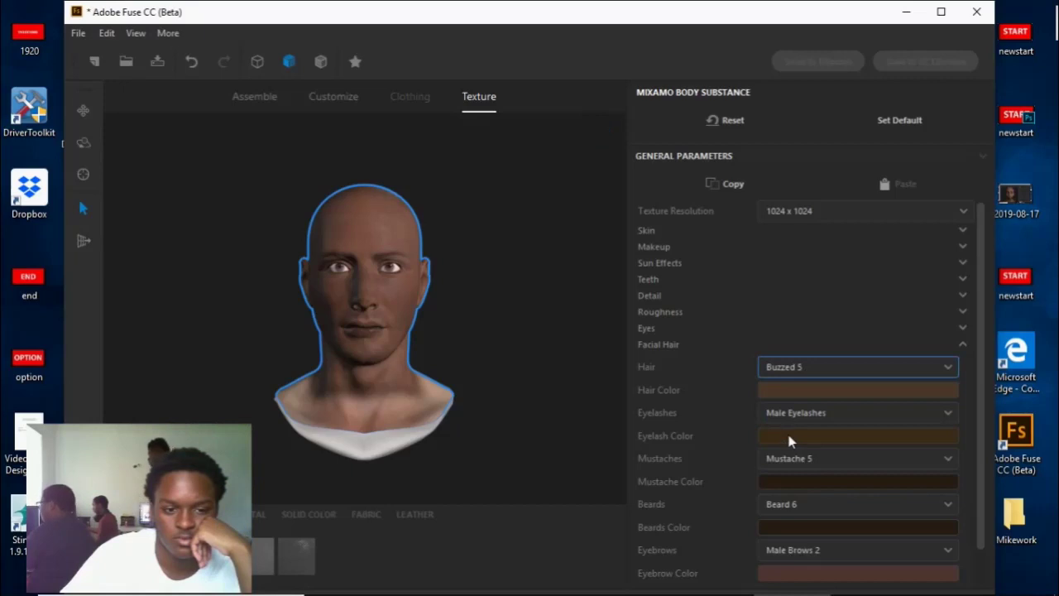
# Step: Settle on the Short 1 hair style and bring up the hair colour picker
pyautogui.click(801, 368)
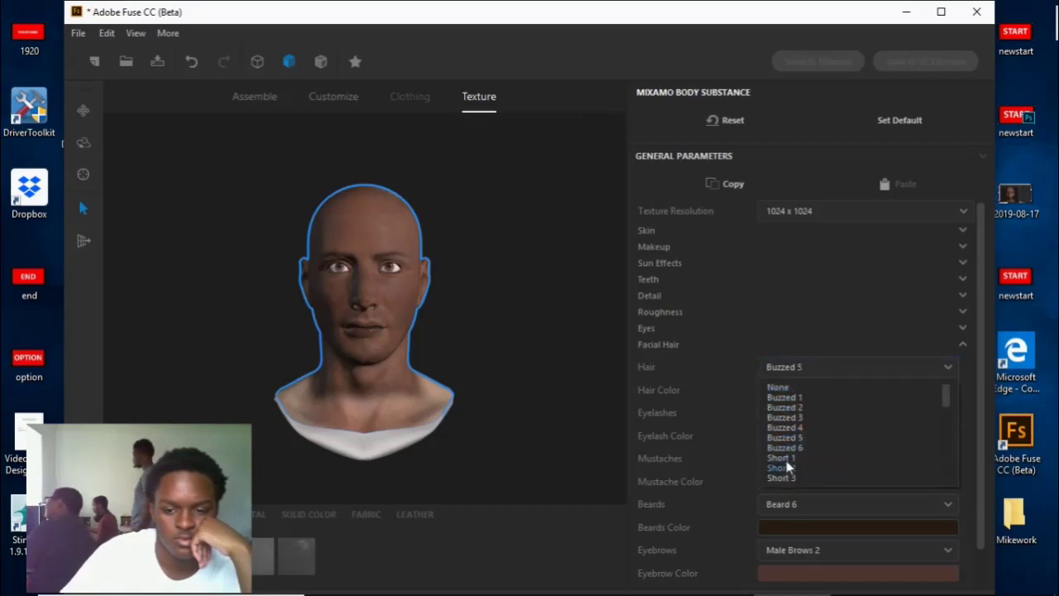
pyautogui.click(787, 463)
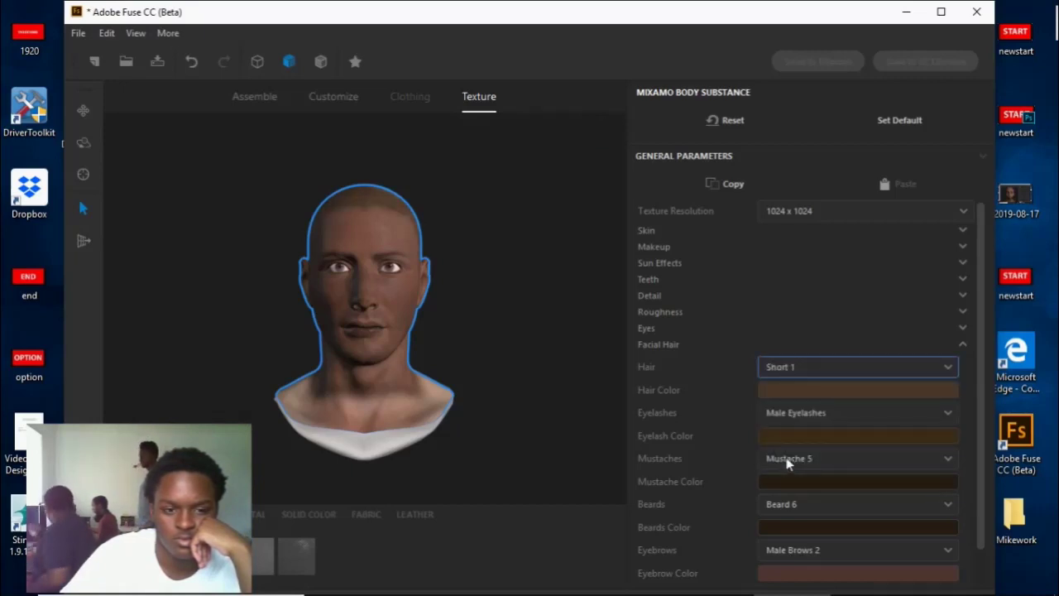
pyautogui.click(865, 366)
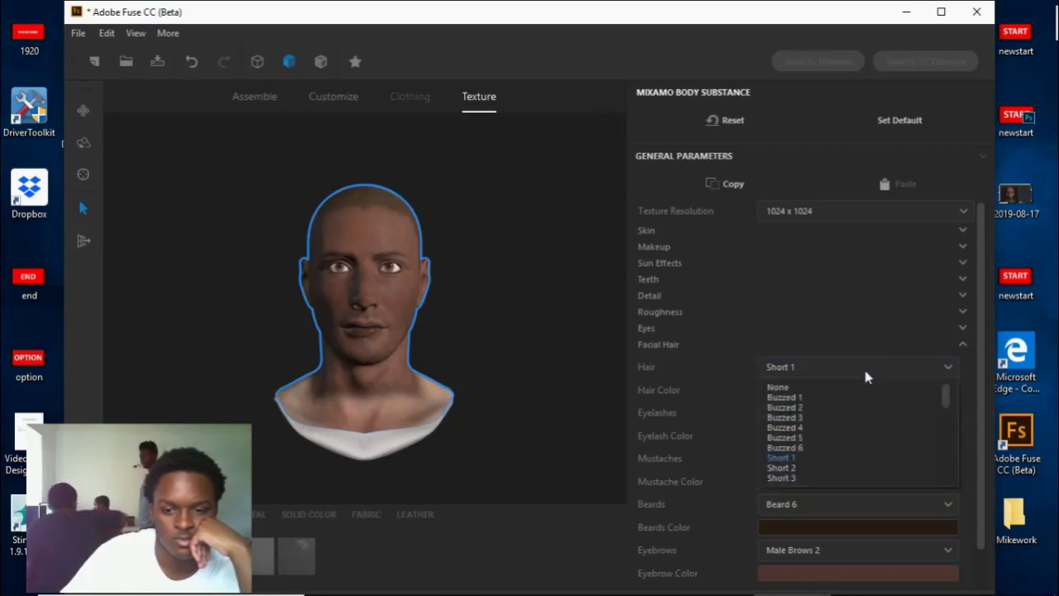
pyautogui.click(937, 365)
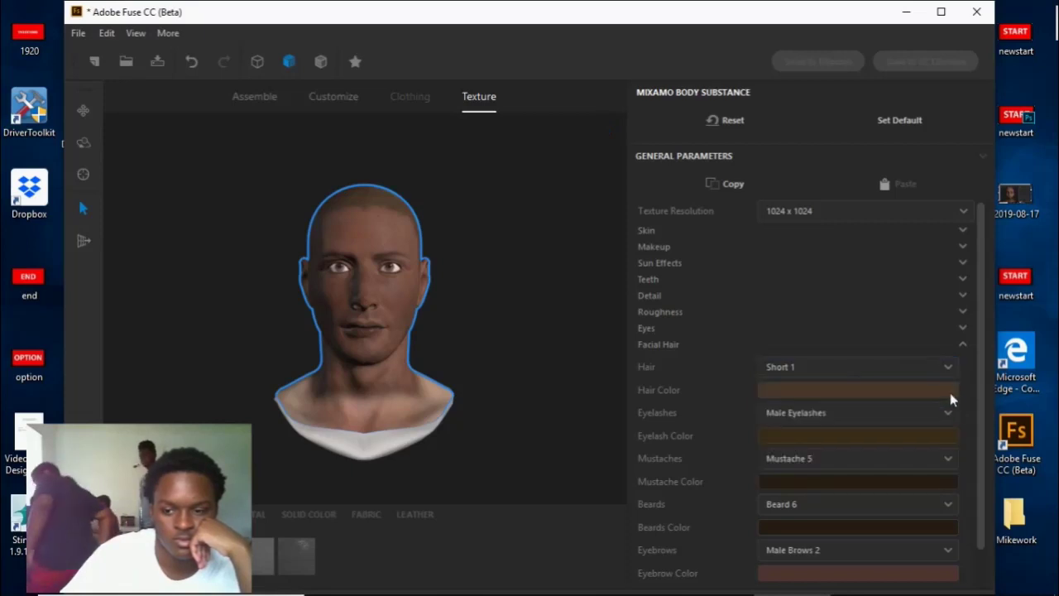
pyautogui.click(839, 392)
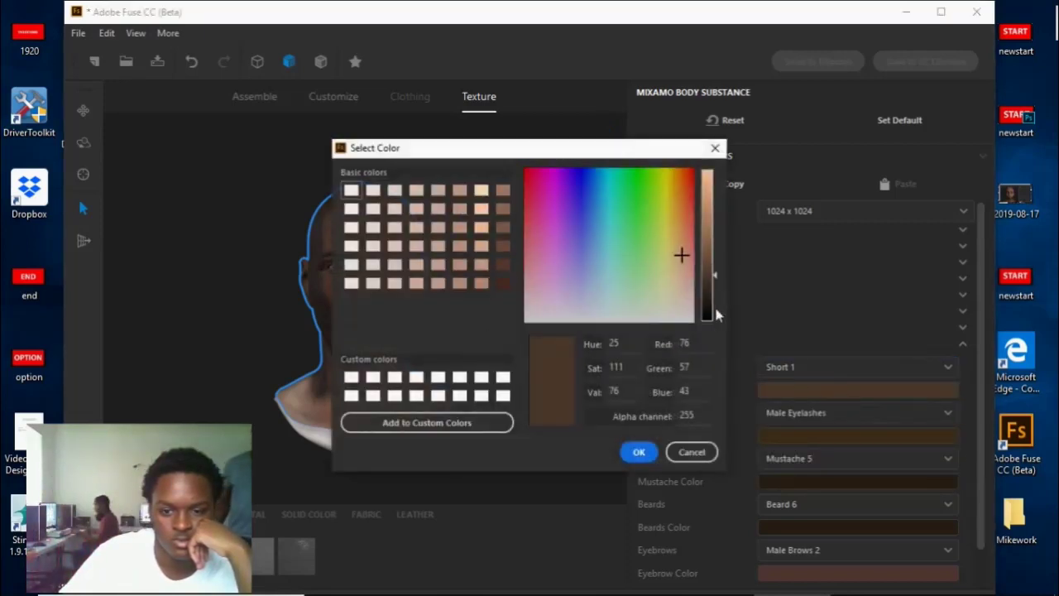
# Step: Set the hair colour to pure black and try the Short 6 and Short 5 styles
pyautogui.moveTo(714, 281); pyautogui.dragTo(718, 341)
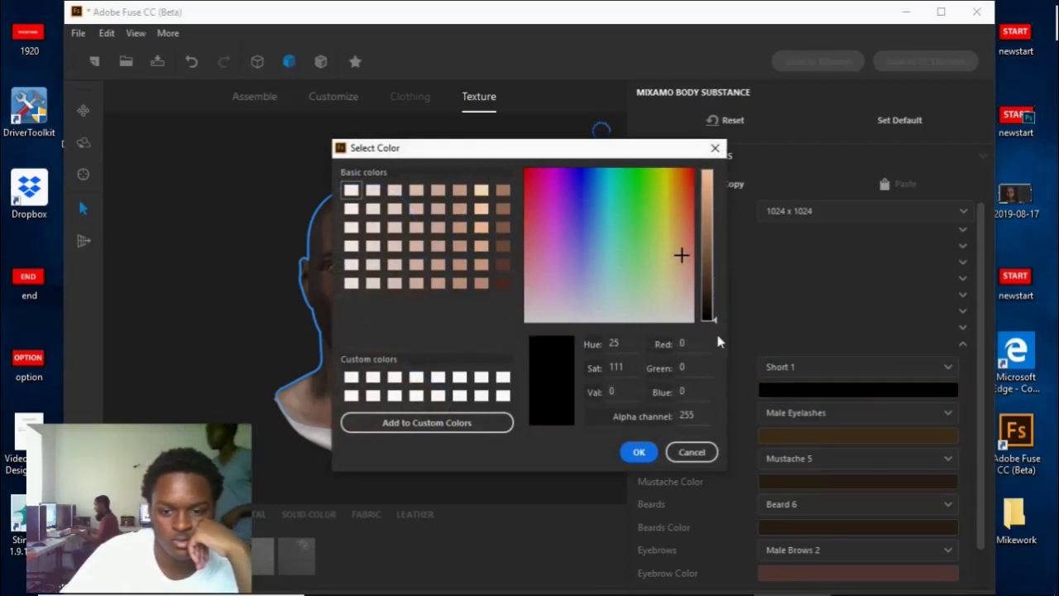
pyautogui.click(642, 454)
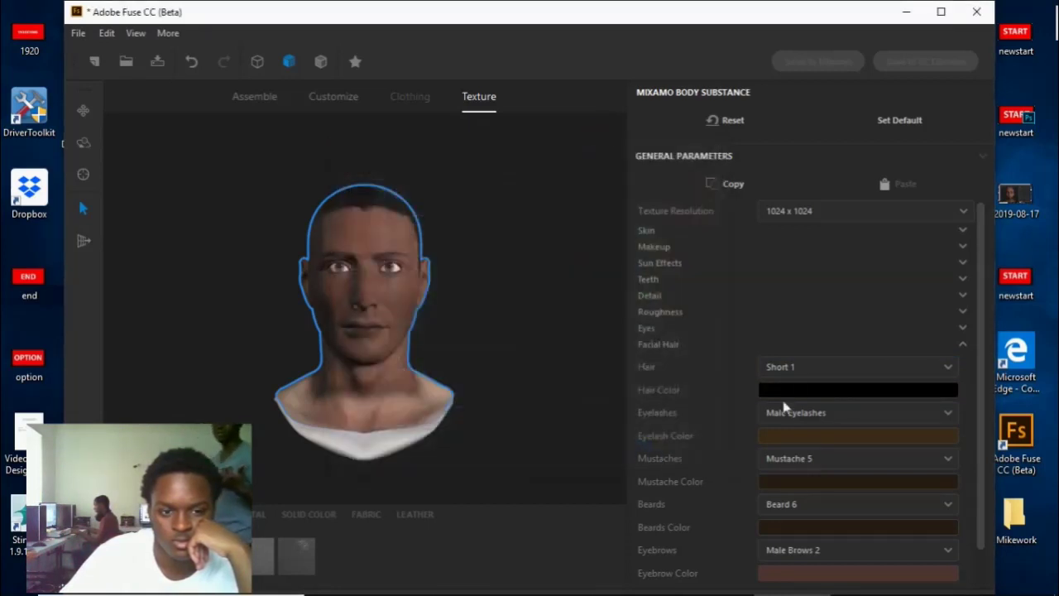
pyautogui.click(811, 366)
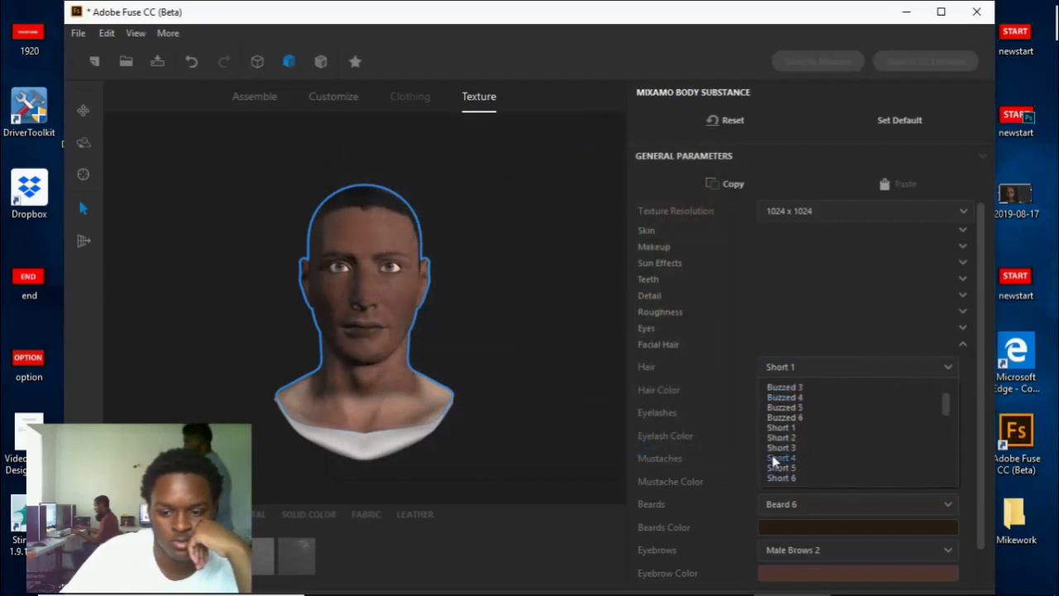
pyautogui.scroll(-1, 870, 449)
pyautogui.click(824, 479)
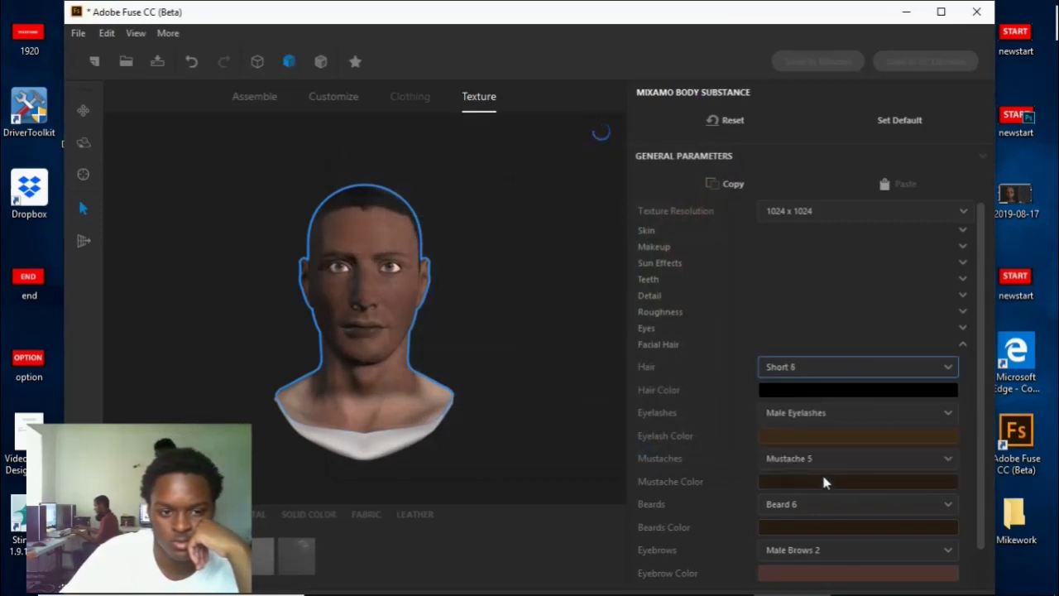
pyautogui.click(944, 372)
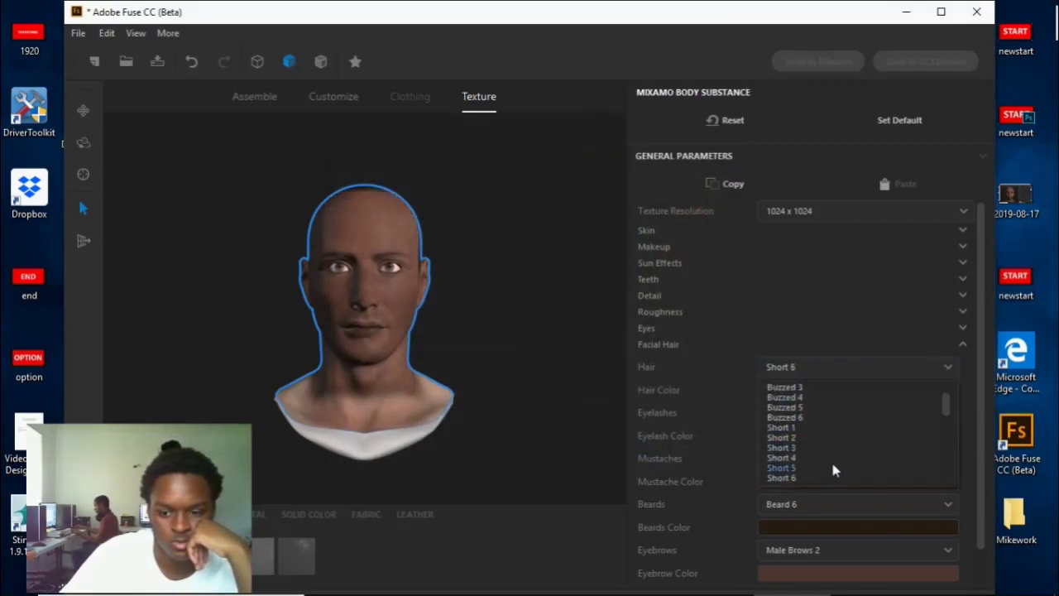
pyautogui.click(817, 462)
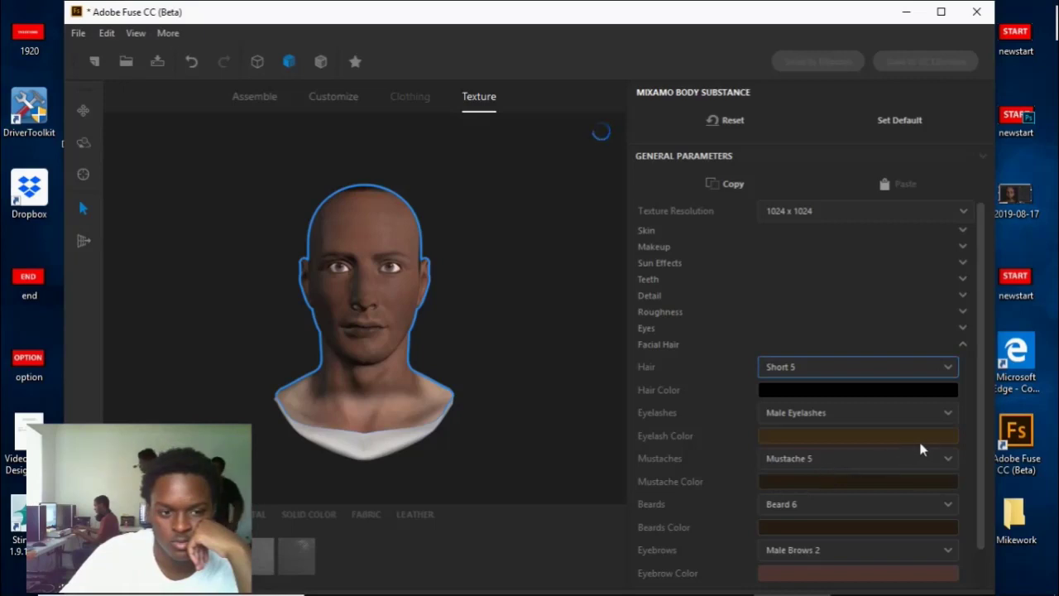
# Step: Try Toon Female Hair 1, Short 9 and Toon Male Hair 10 on the head
pyautogui.click(948, 368)
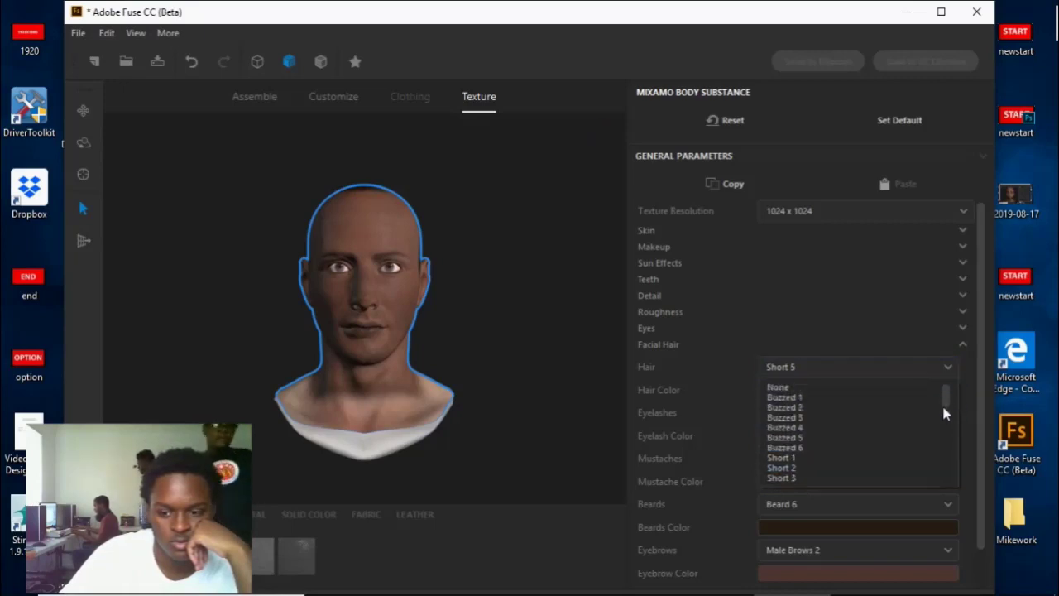
pyautogui.moveTo(944, 403); pyautogui.dragTo(946, 435)
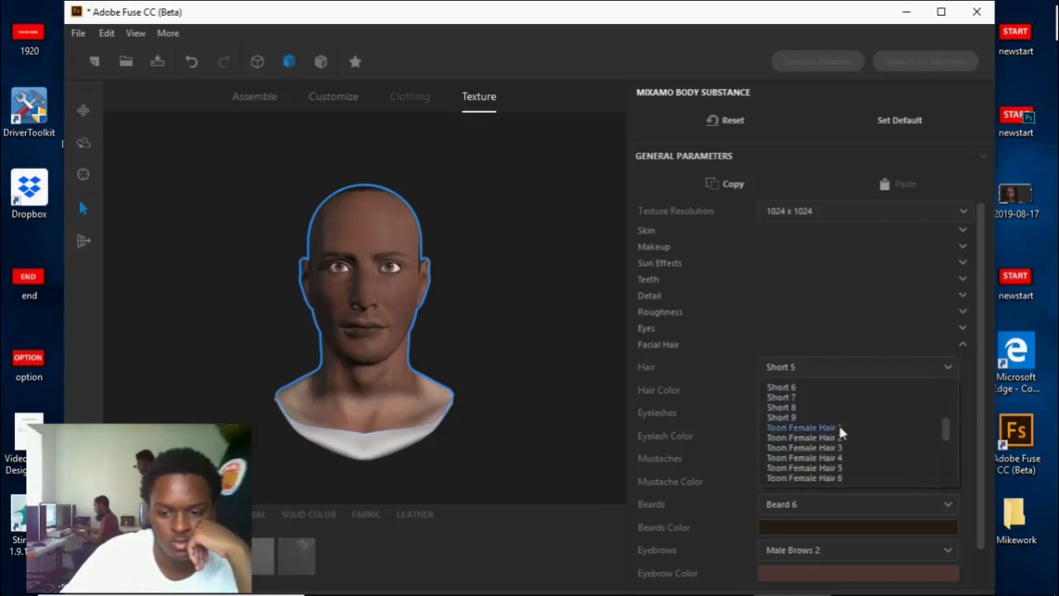
pyautogui.click(838, 433)
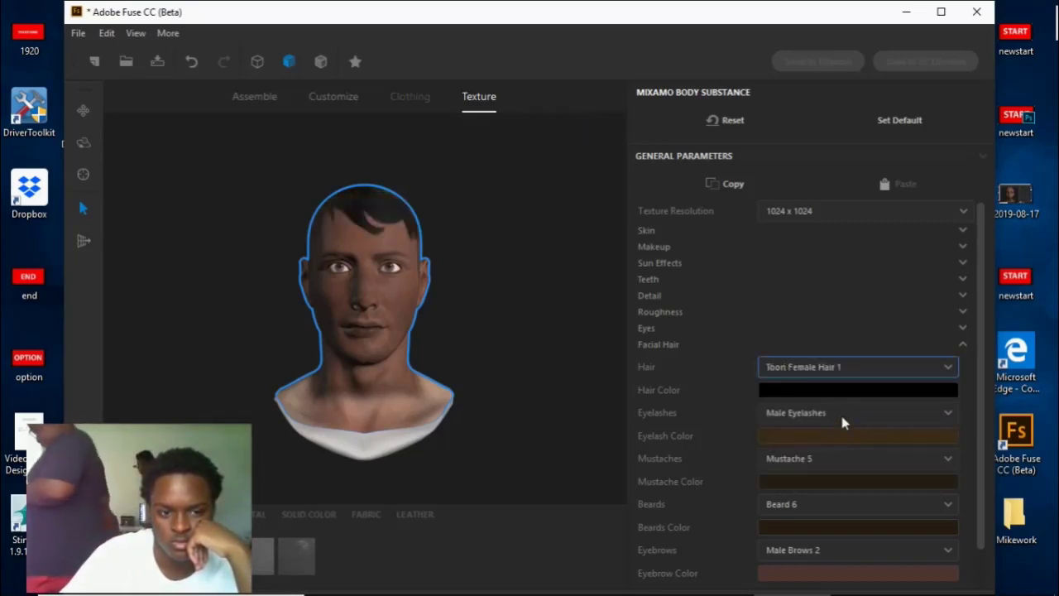
pyautogui.click(861, 367)
pyautogui.click(800, 418)
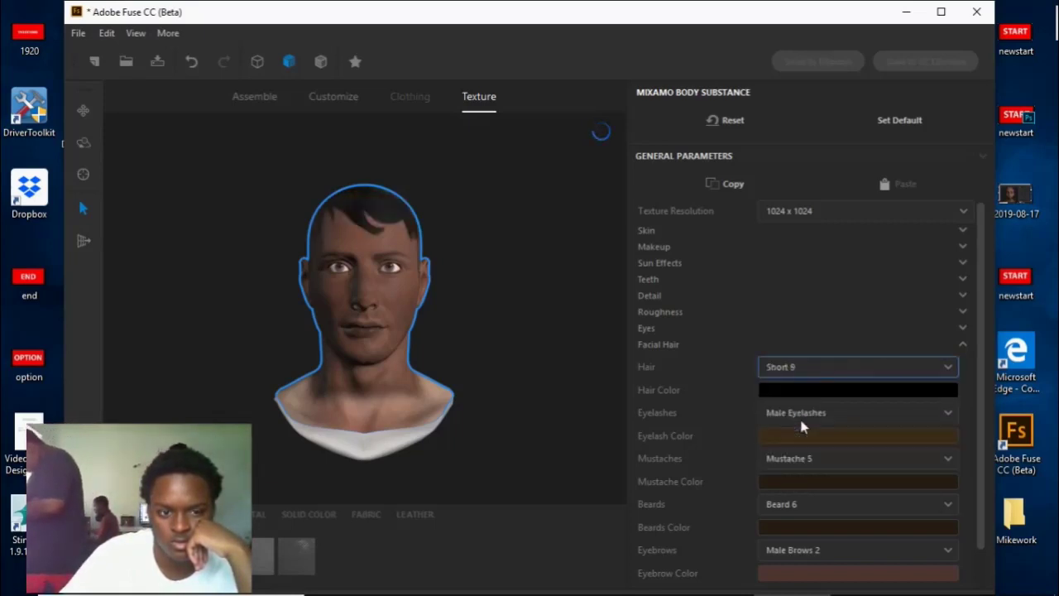
pyautogui.click(920, 372)
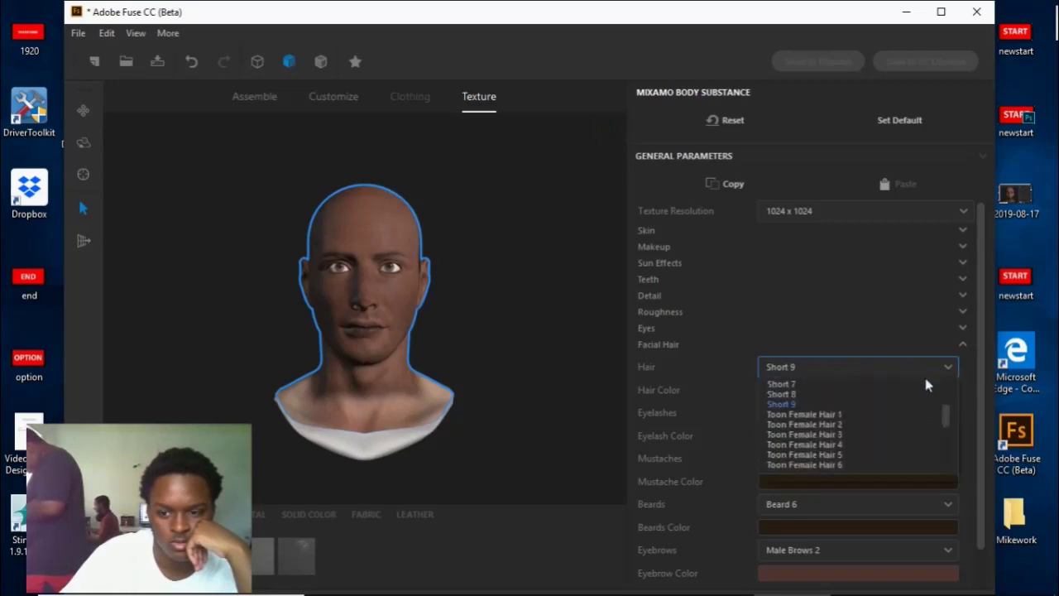
pyautogui.moveTo(946, 401); pyautogui.dragTo(946, 476)
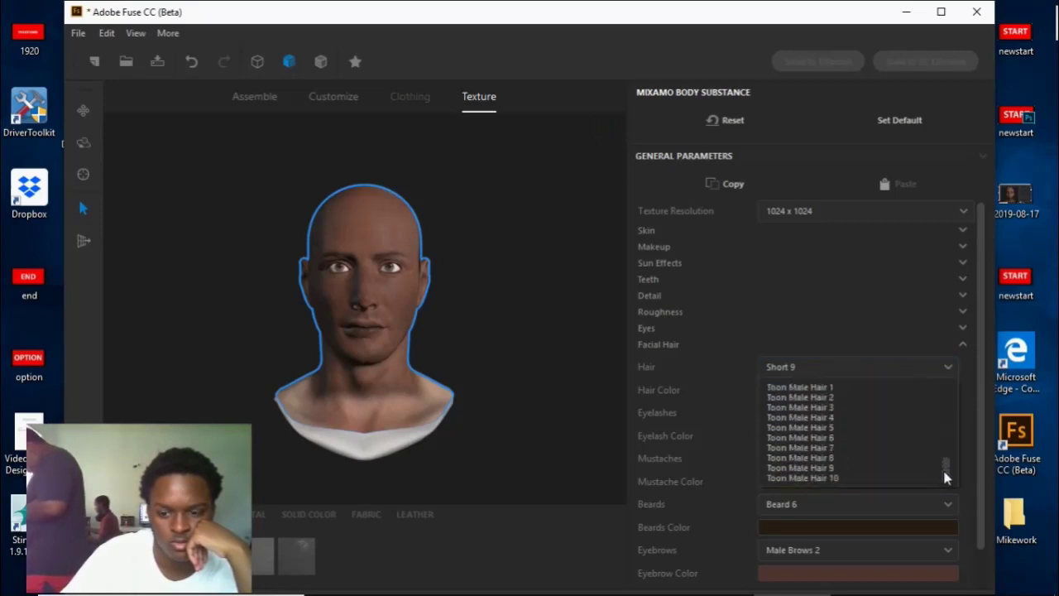
pyautogui.click(827, 478)
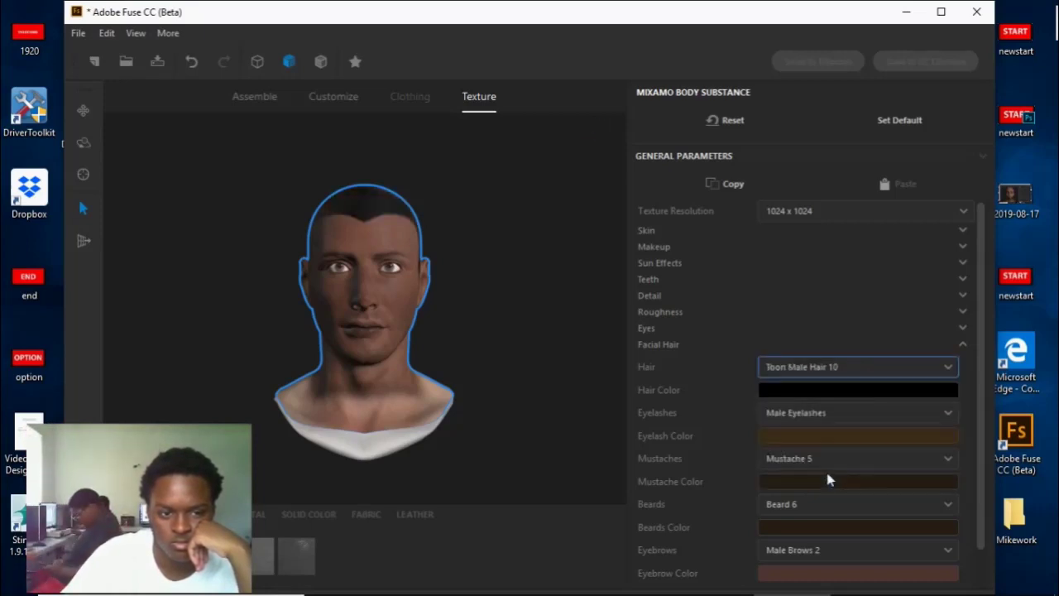
# Step: Preview Toon Male Hair 9, 7 and 4 while orbiting the head
pyautogui.click(845, 368)
pyautogui.click(828, 470)
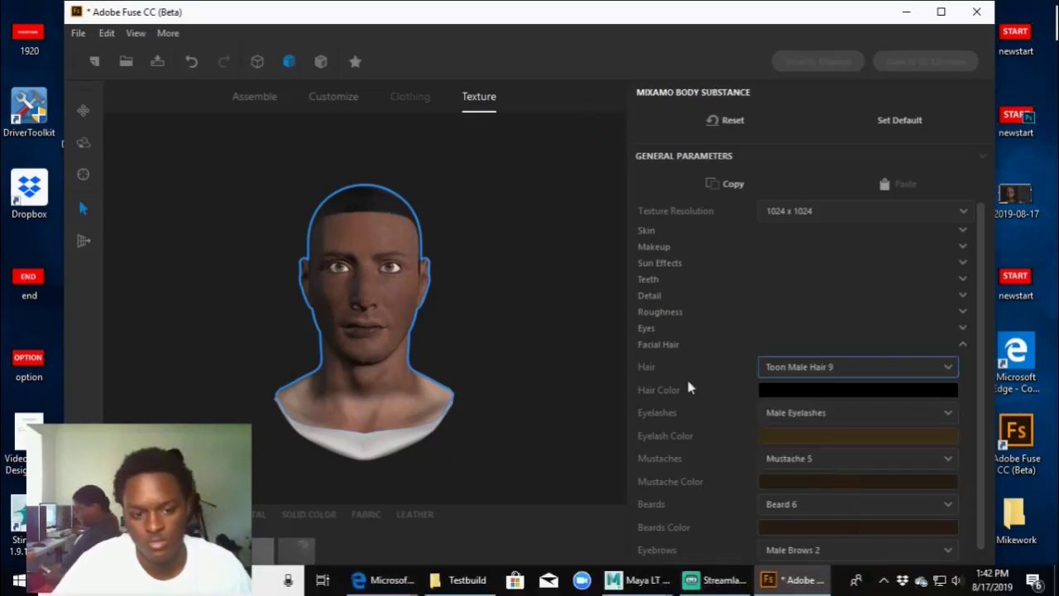
pyautogui.moveTo(555, 395)
pyautogui.mouseDown()
pyautogui.moveTo(466, 405)
pyautogui.moveTo(416, 362)
pyautogui.moveTo(539, 439)
pyautogui.moveTo(558, 403)
pyautogui.mouseUp()
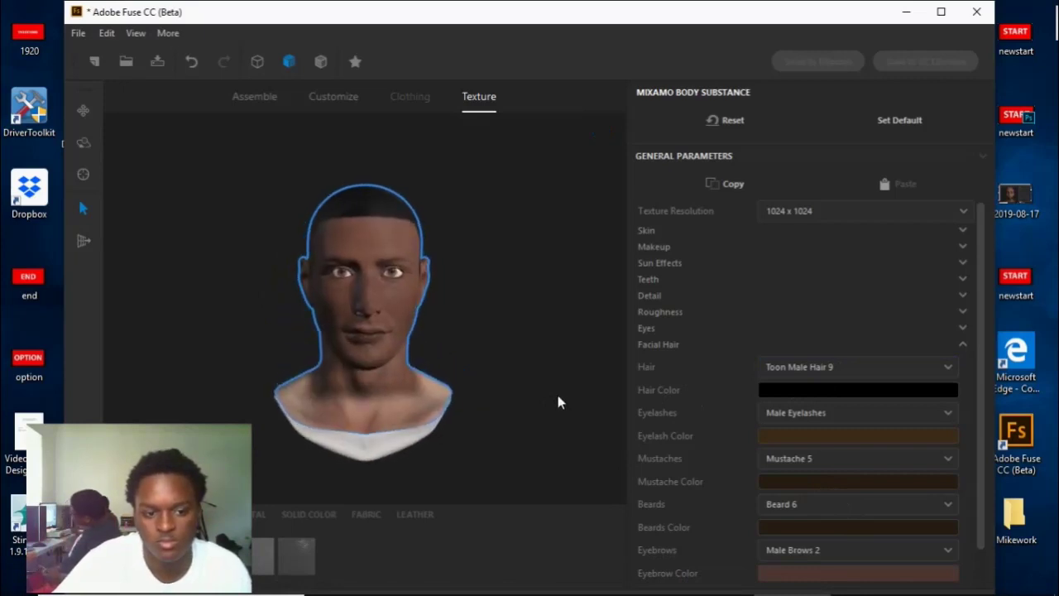
pyautogui.click(843, 373)
pyautogui.click(808, 447)
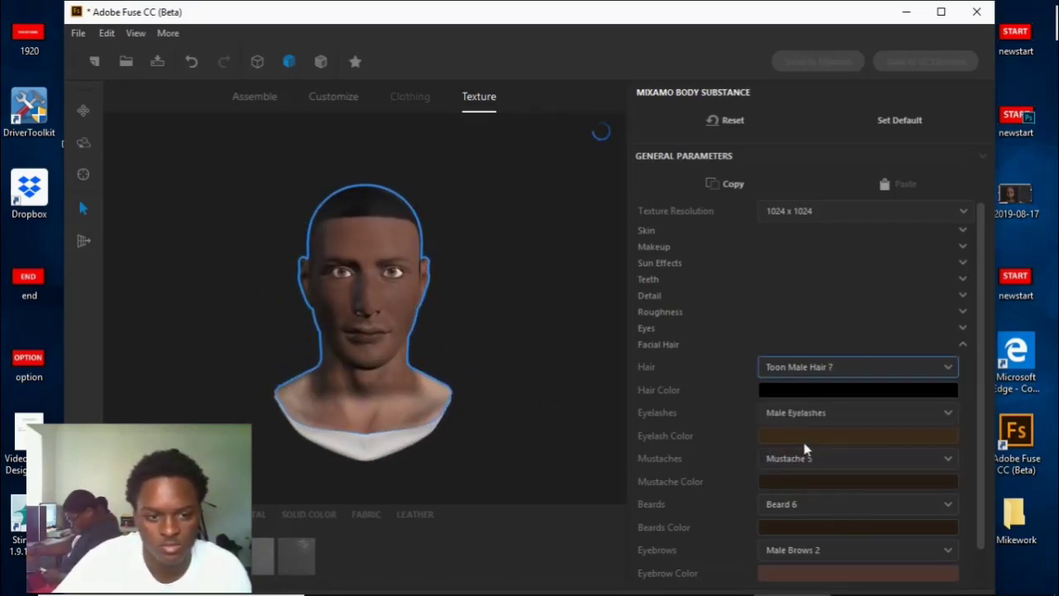
pyautogui.moveTo(523, 398); pyautogui.dragTo(466, 408)
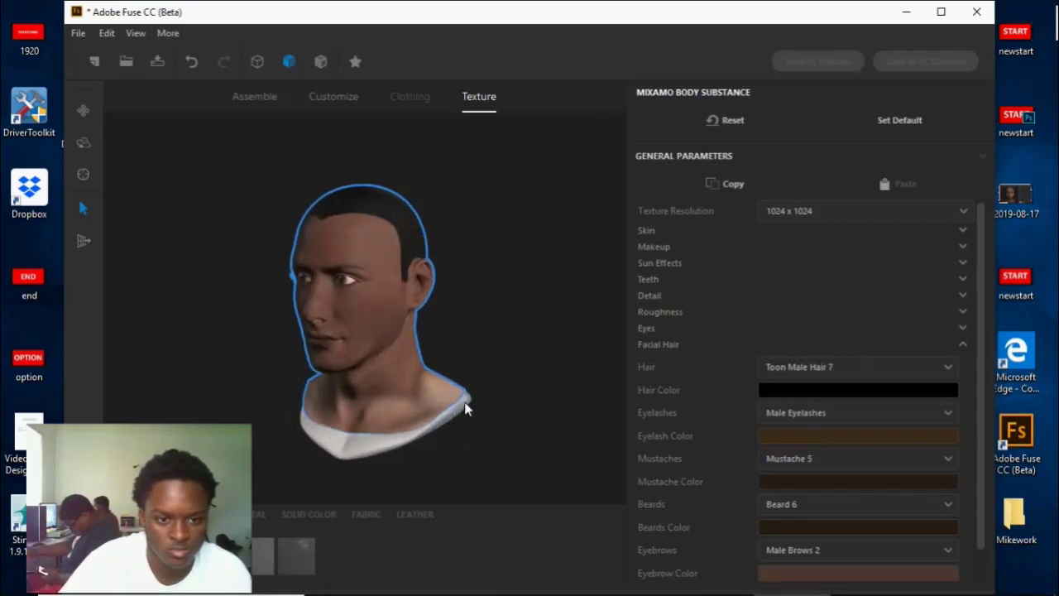
pyautogui.click(833, 373)
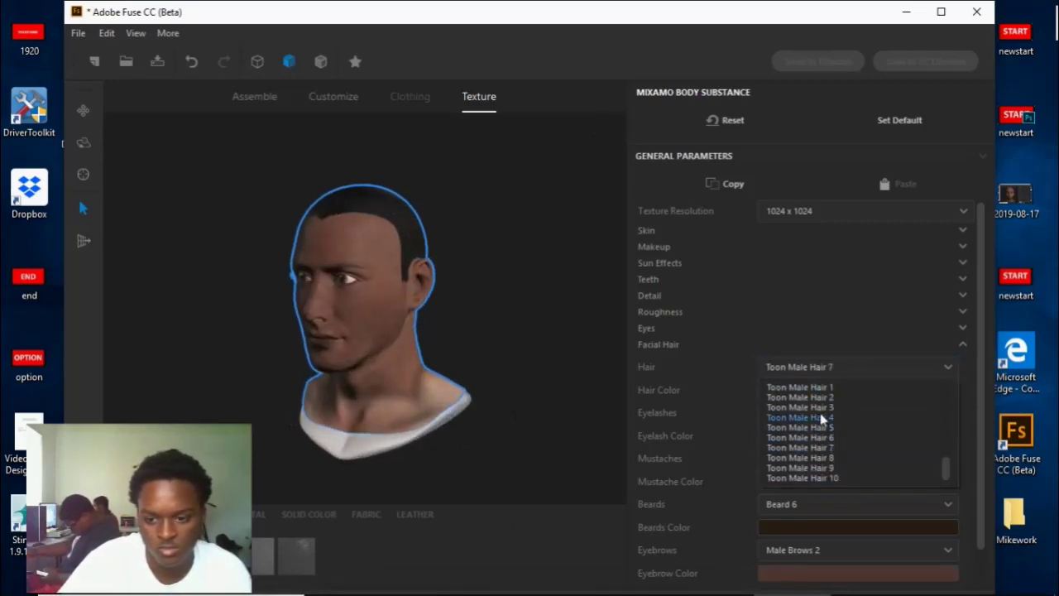
pyautogui.click(822, 418)
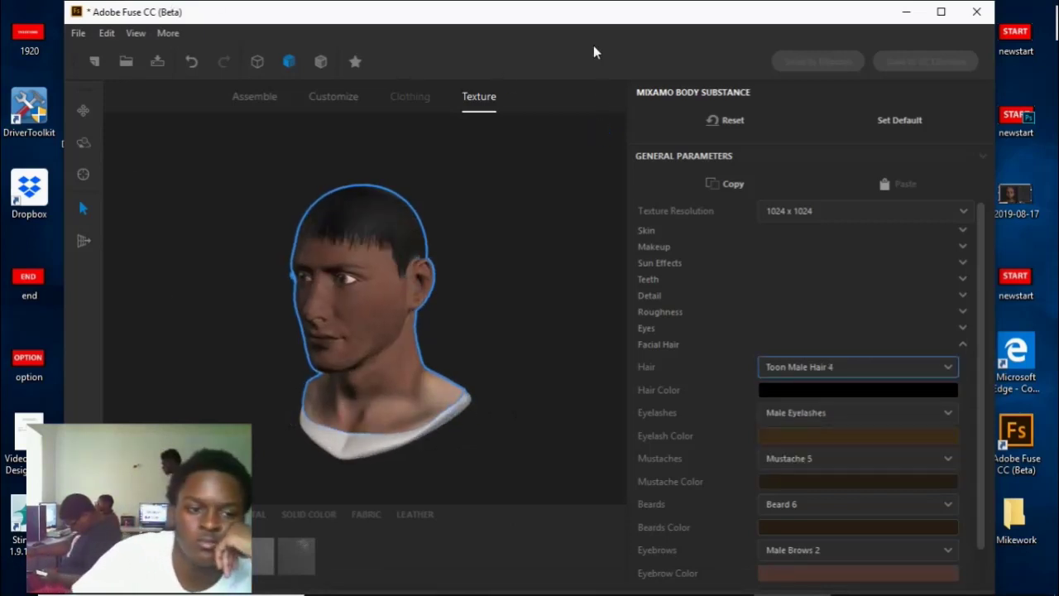
# Step: Try Toon Male Hair 1, Toon Male Hair 2 and Short 1 on the head
pyautogui.click(863, 370)
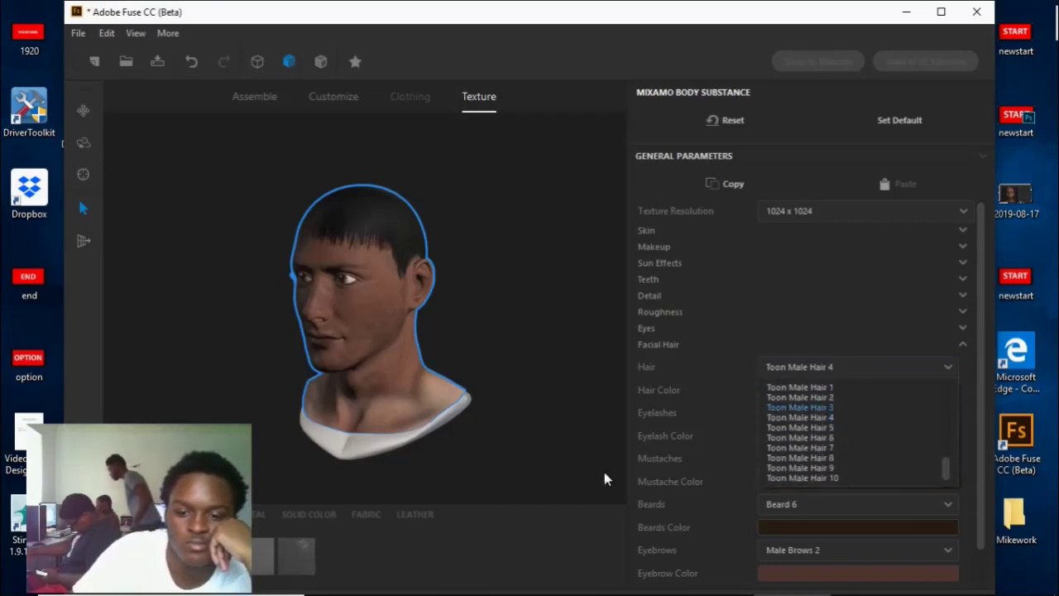
pyautogui.click(840, 385)
pyautogui.click(846, 368)
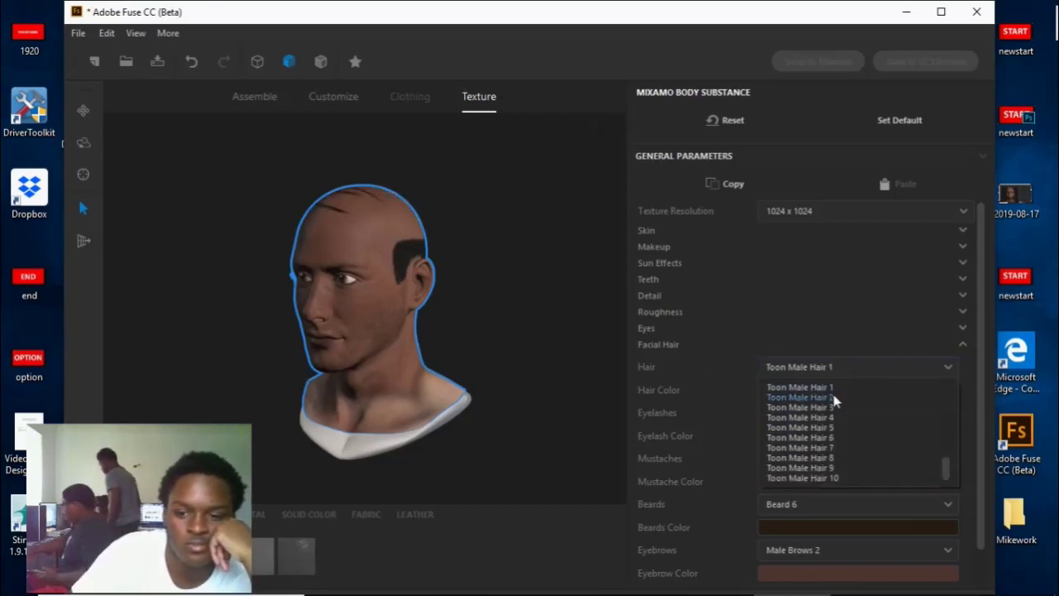
pyautogui.click(833, 398)
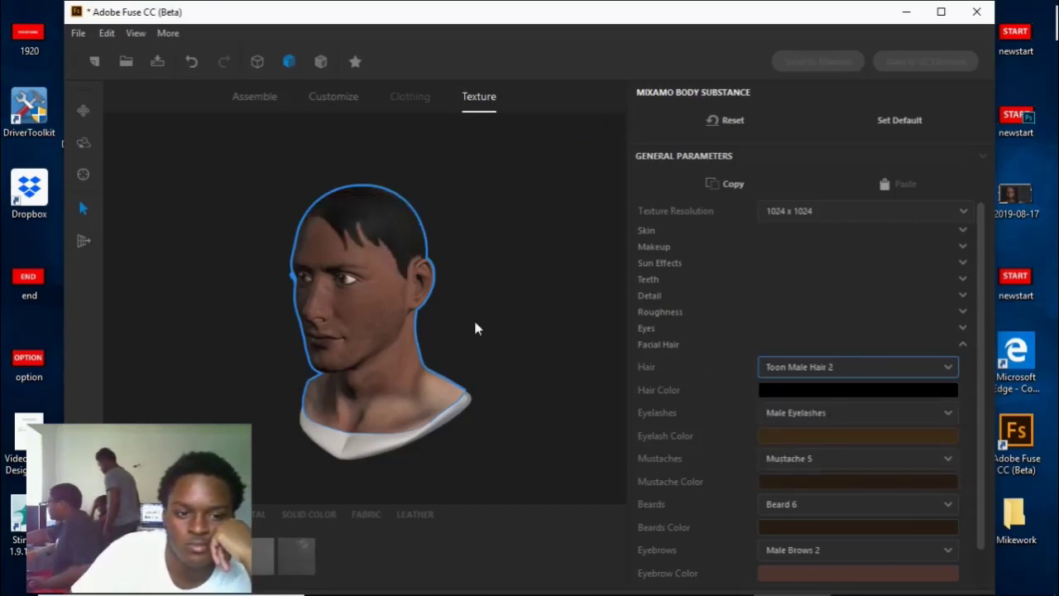
pyautogui.moveTo(474, 317); pyautogui.dragTo(590, 334)
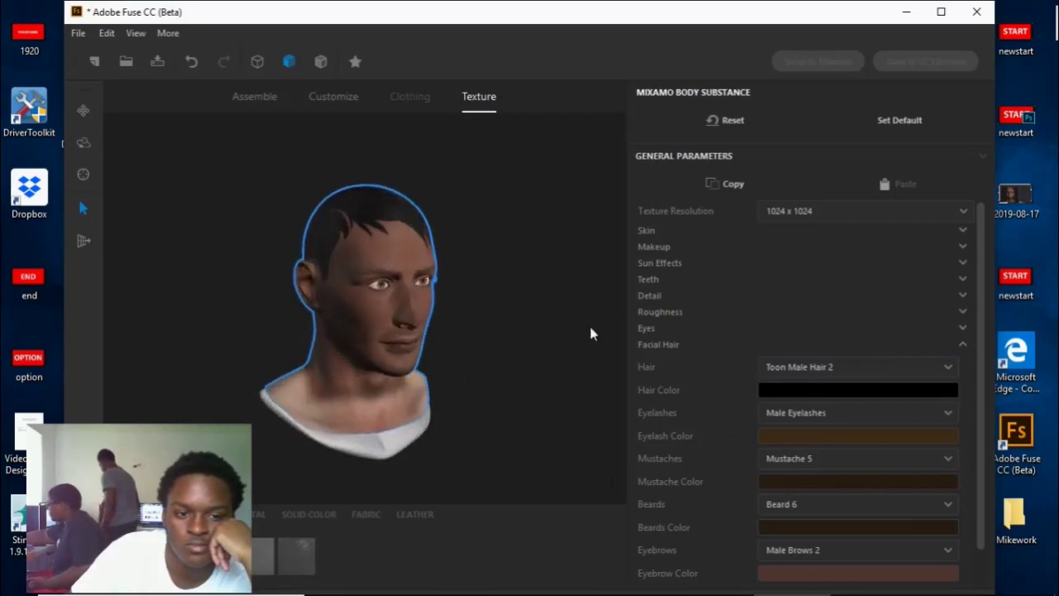
pyautogui.click(866, 370)
pyautogui.scroll(10, 842, 408)
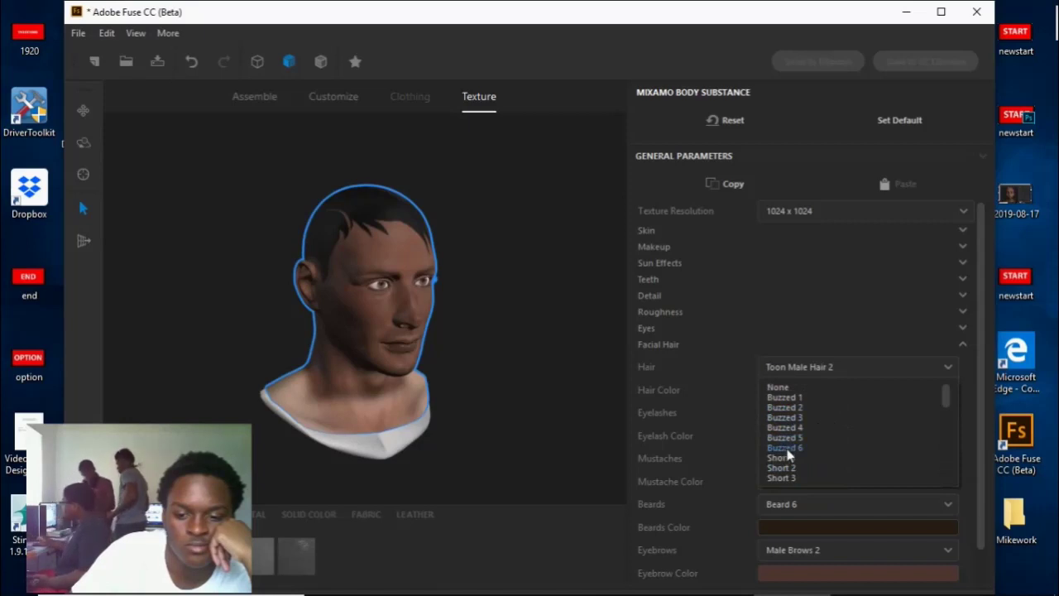
pyautogui.click(783, 457)
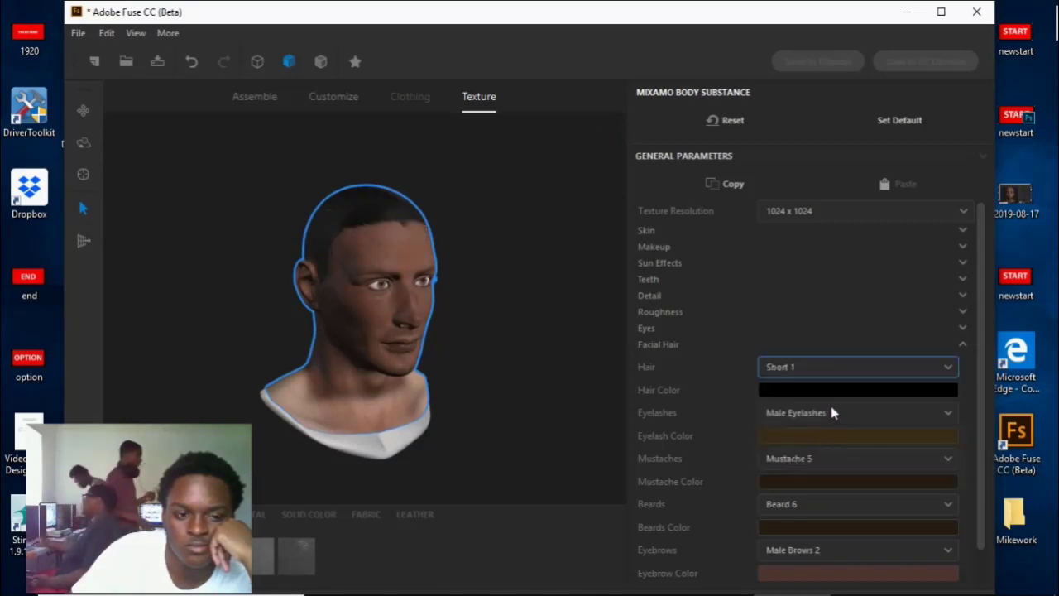
# Step: Try the Short 2, Short 3 and Toon Male Hair 5 styles
pyautogui.click(858, 369)
pyautogui.click(824, 469)
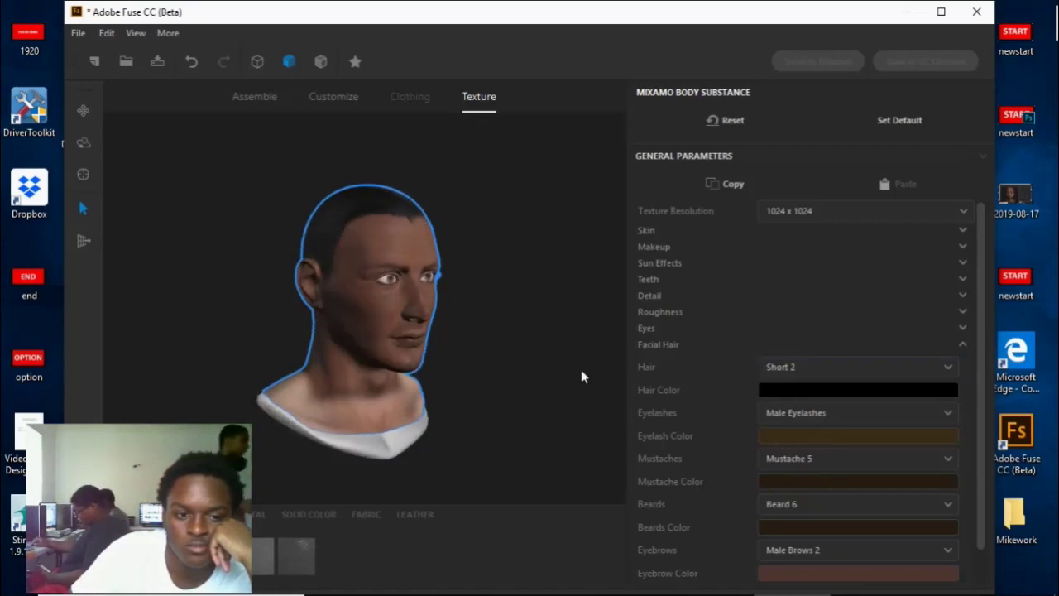
pyautogui.click(786, 367)
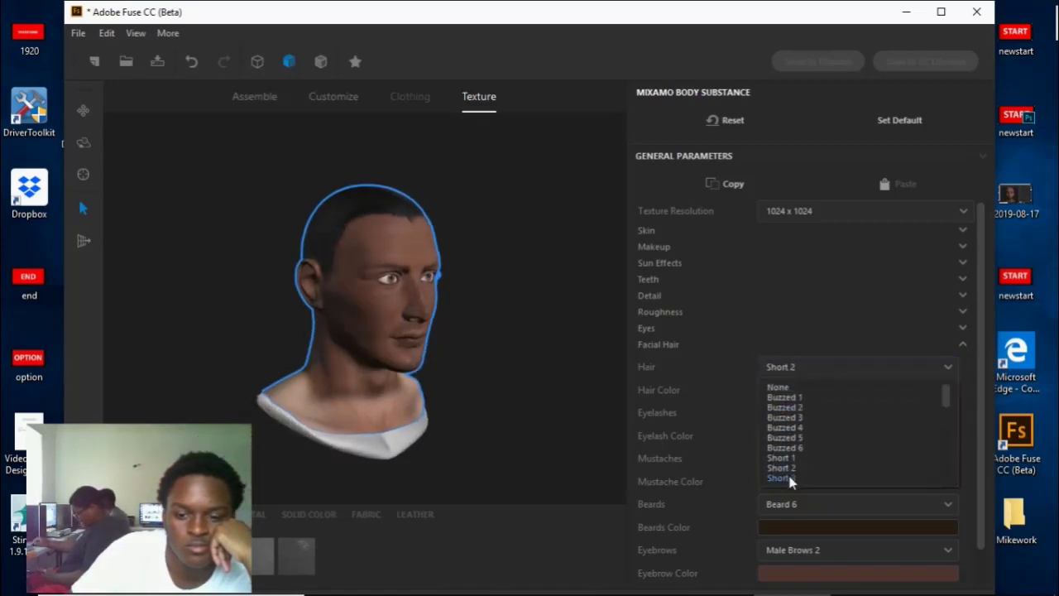
pyautogui.click(783, 478)
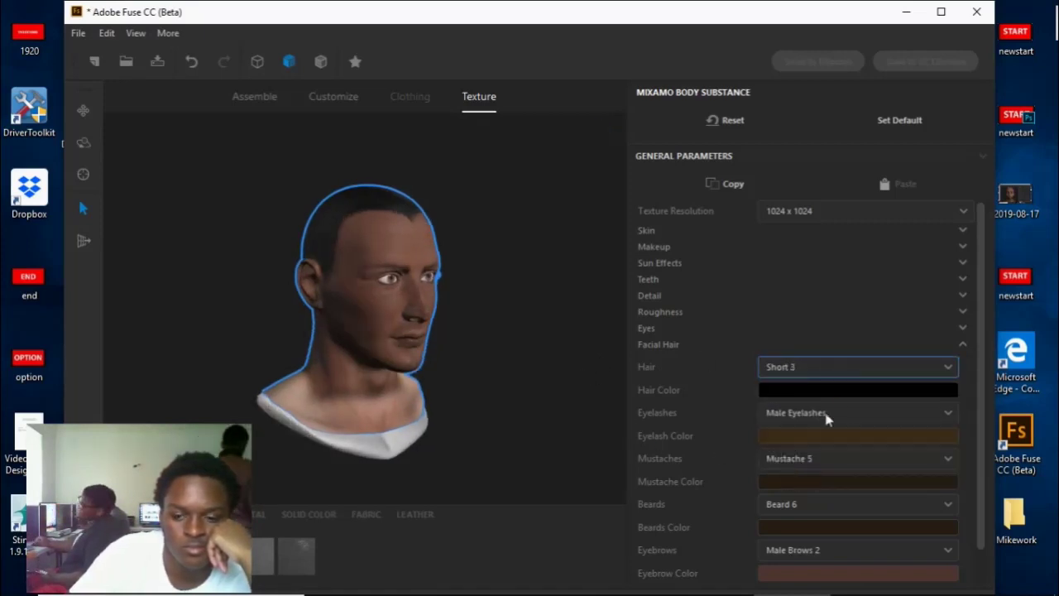
pyautogui.click(856, 370)
pyautogui.scroll(-5, 856, 414)
pyautogui.scroll(-3, 853, 427)
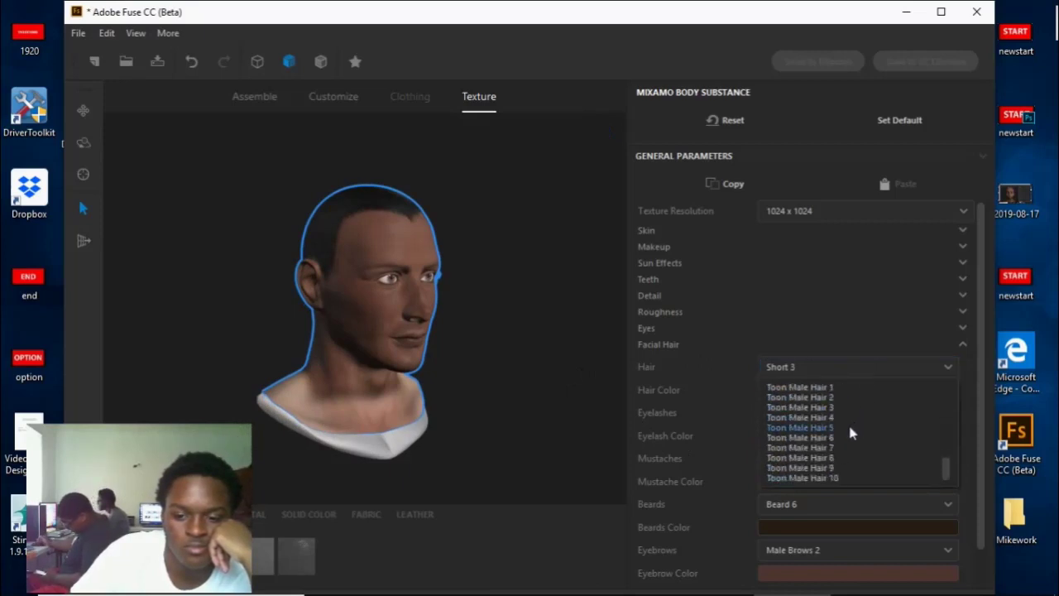
pyautogui.click(844, 428)
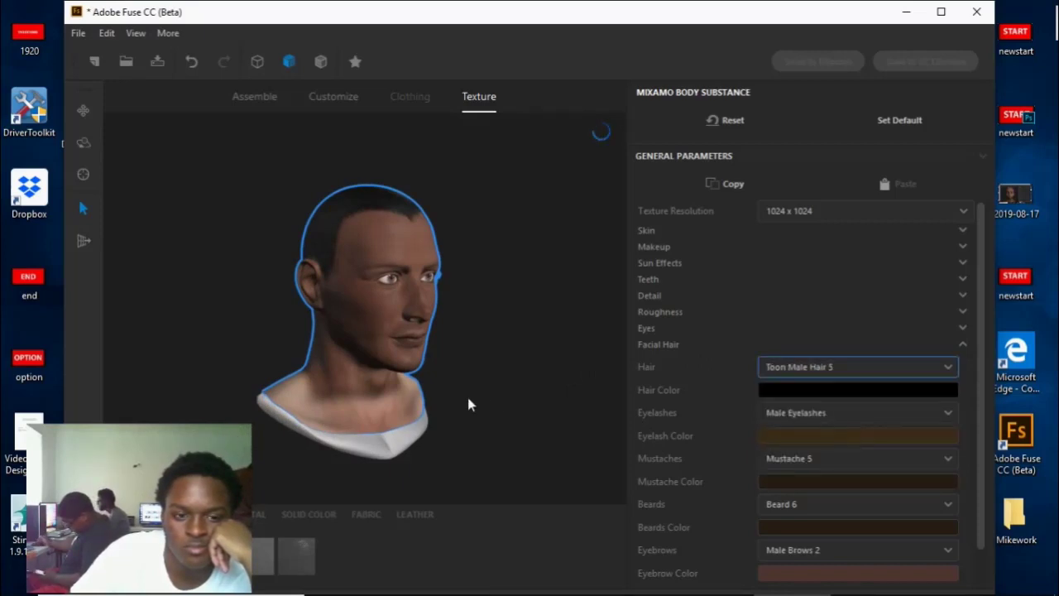
# Step: Apply Toon Male Hair 1 to the head and view it from several angles
pyautogui.click(786, 367)
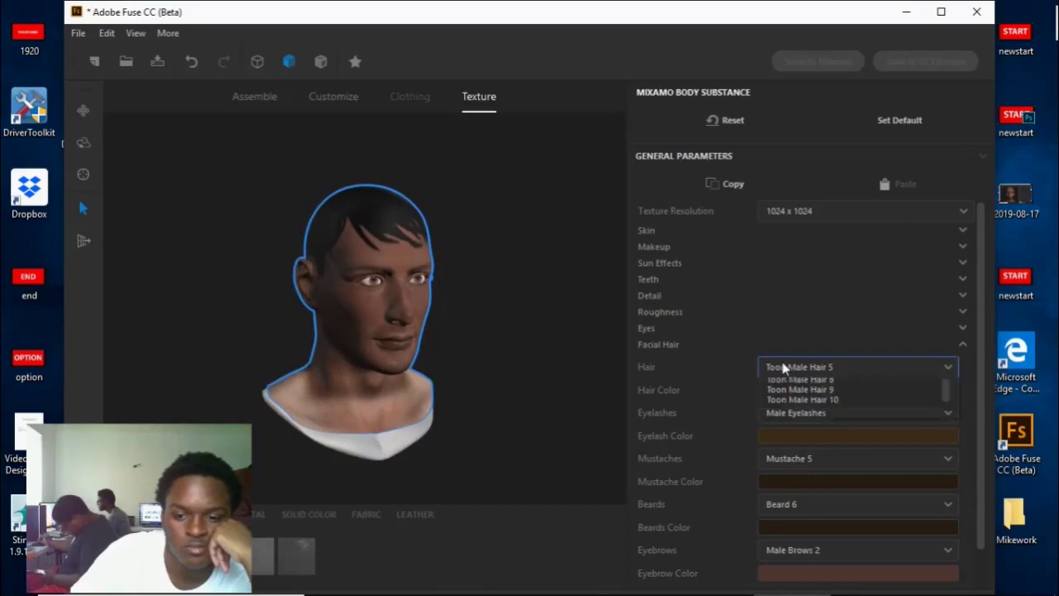
pyautogui.click(803, 439)
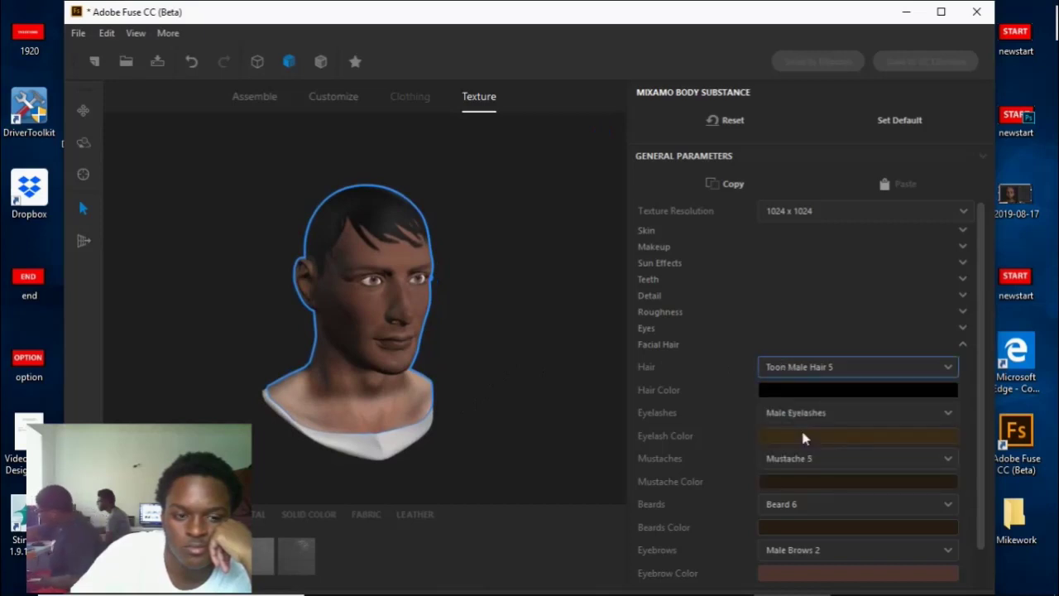
pyautogui.click(850, 369)
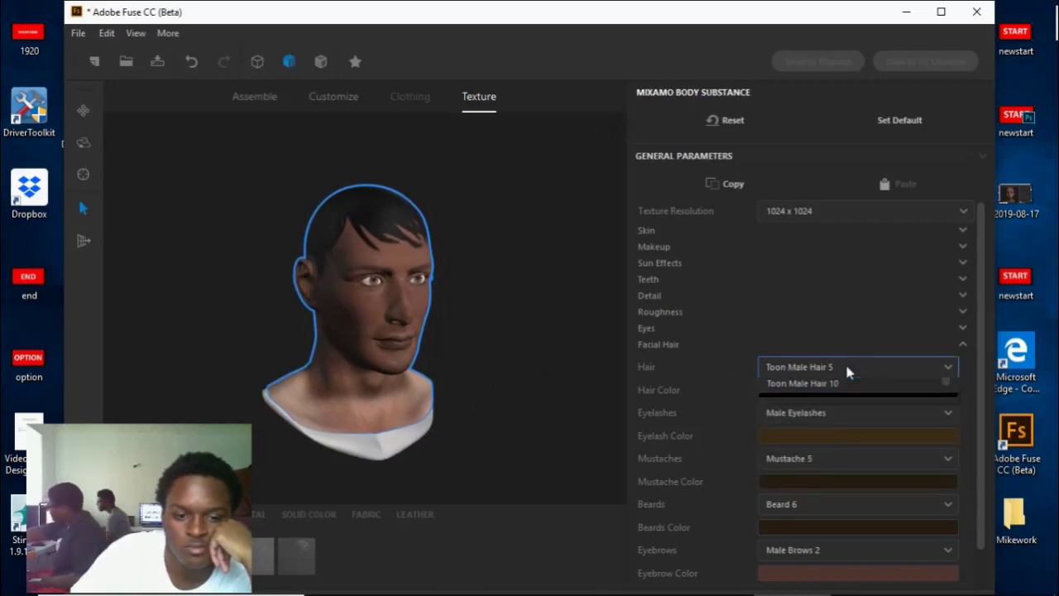
pyautogui.click(841, 388)
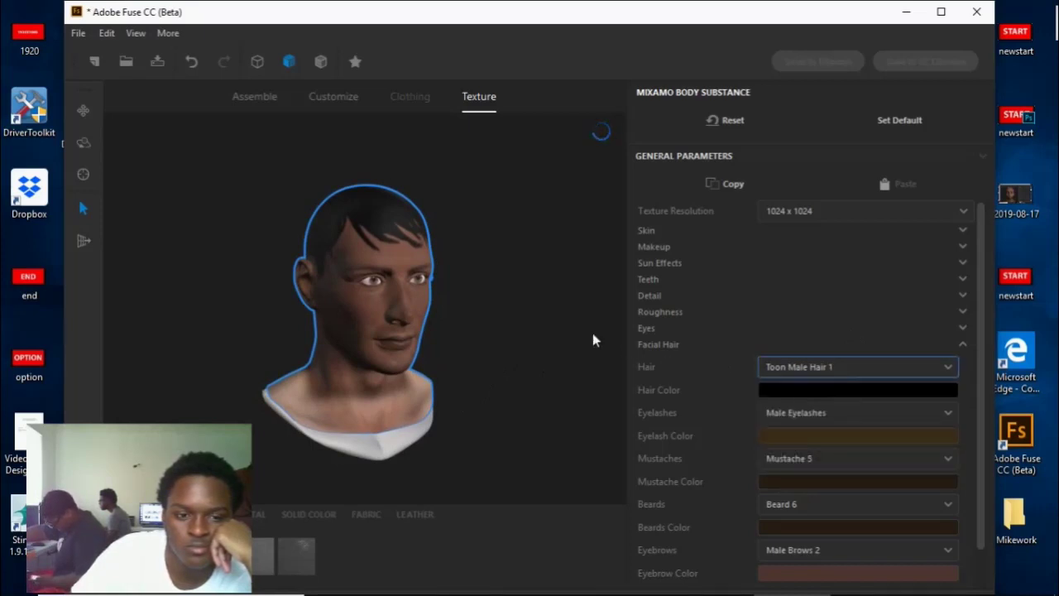
pyautogui.moveTo(418, 327); pyautogui.dragTo(557, 327)
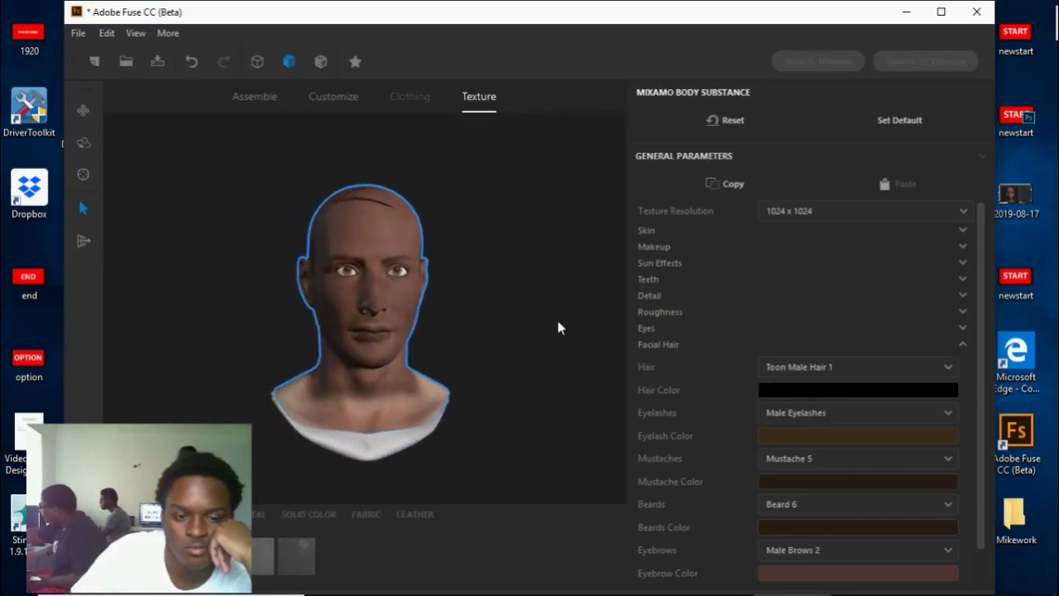
# Step: Orbit the head to a three-quarter view while previewing Toon Male Hair 2 through 5
pyautogui.click(825, 368)
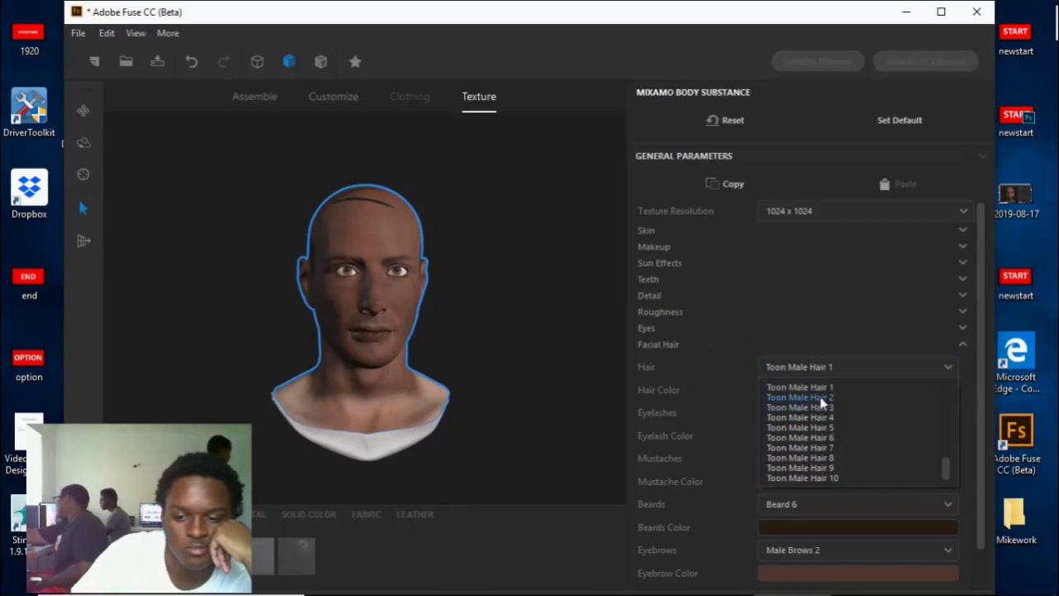
pyautogui.click(819, 398)
pyautogui.moveTo(599, 394); pyautogui.dragTo(776, 373)
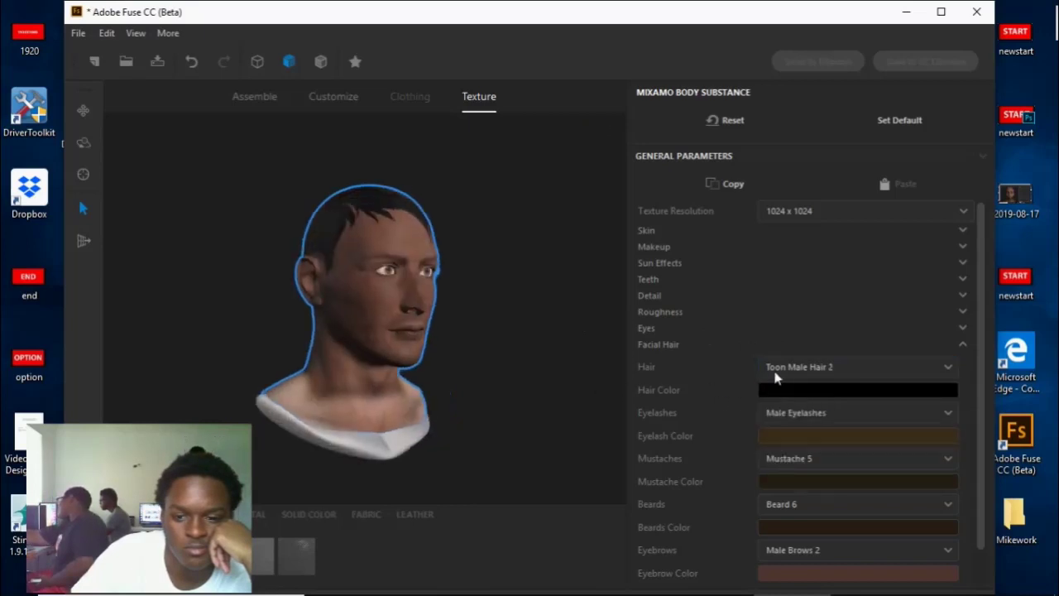
pyautogui.click(776, 371)
pyautogui.click(791, 410)
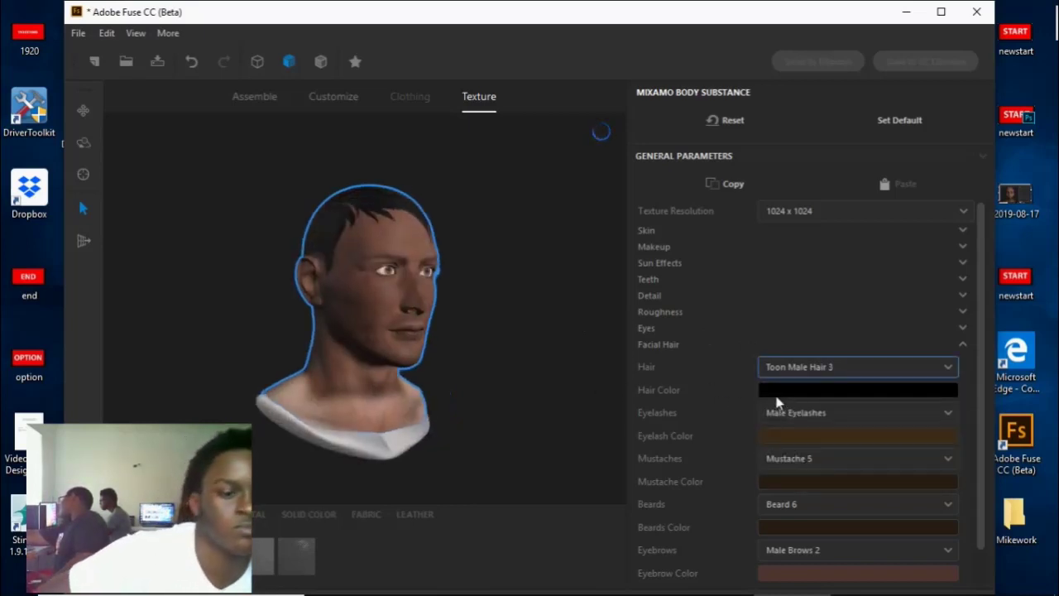
pyautogui.click(877, 372)
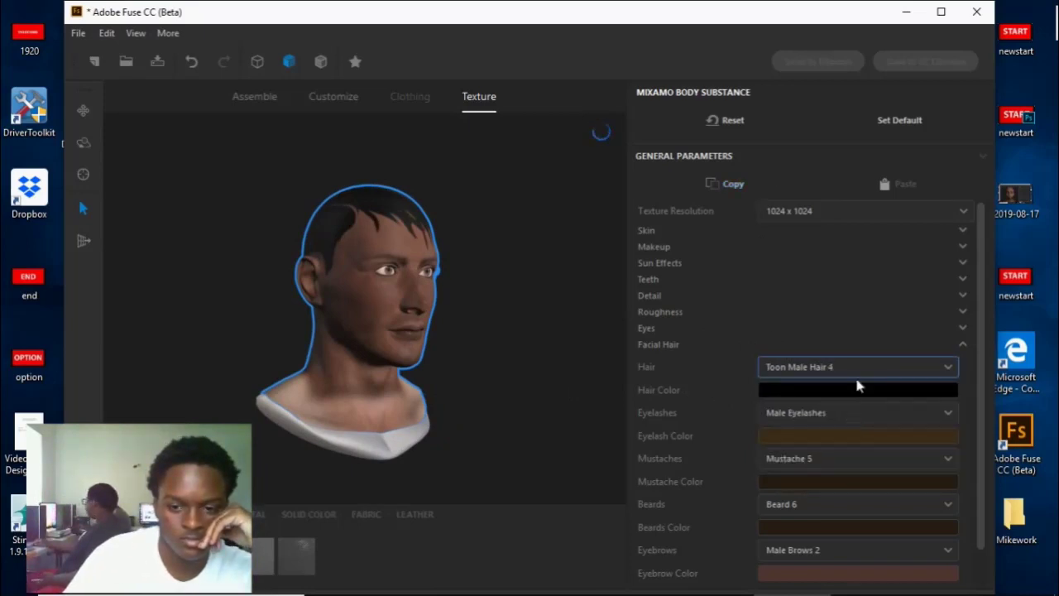
pyautogui.click(860, 374)
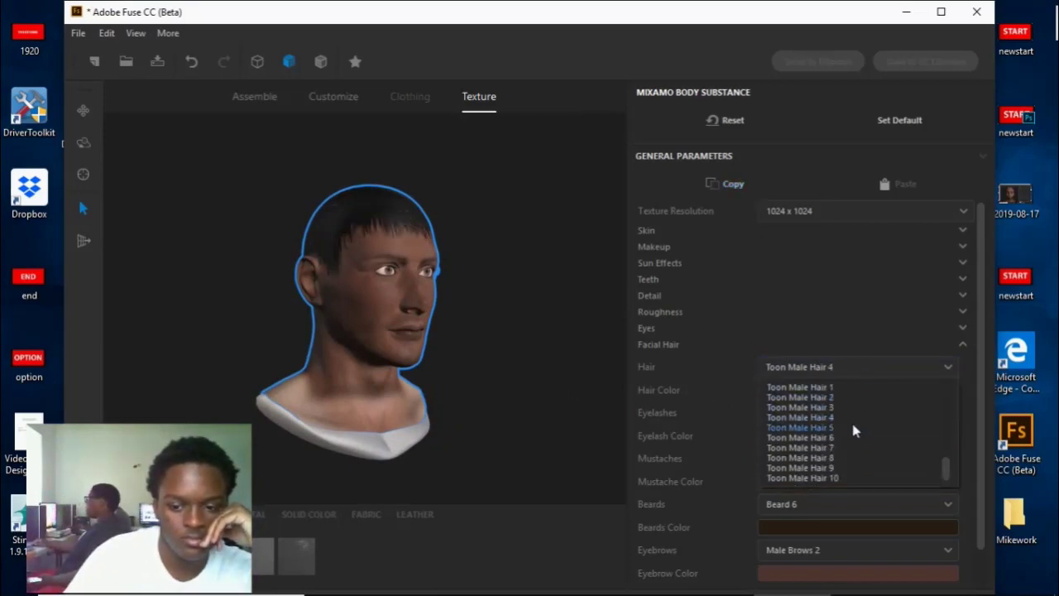
pyautogui.click(850, 419)
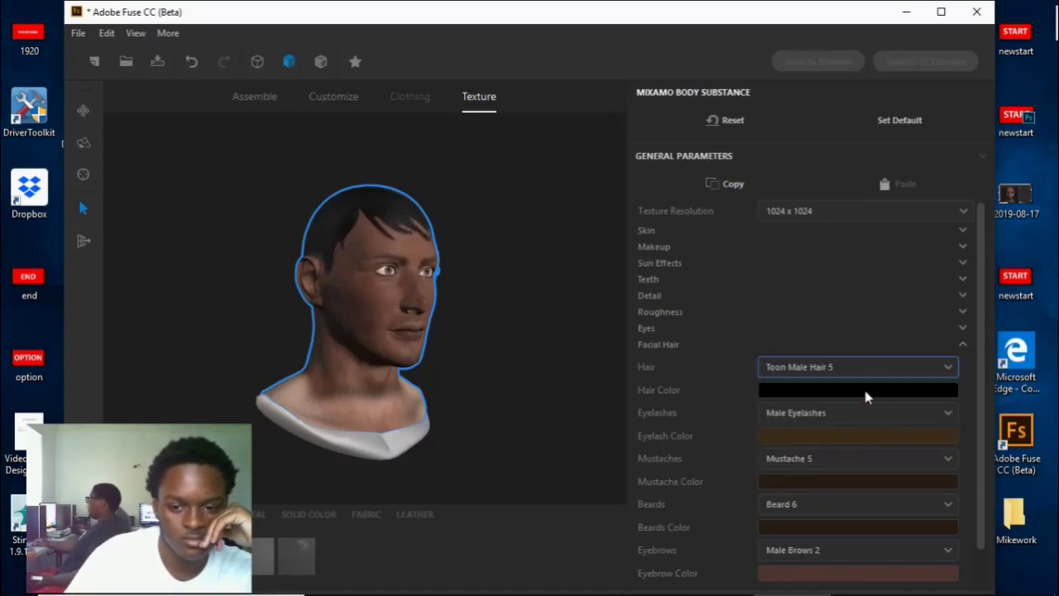
# Step: Preview Toon Male Hair 6, 7, 8 and 9, ending on Toon Male Hair 10
pyautogui.click(839, 367)
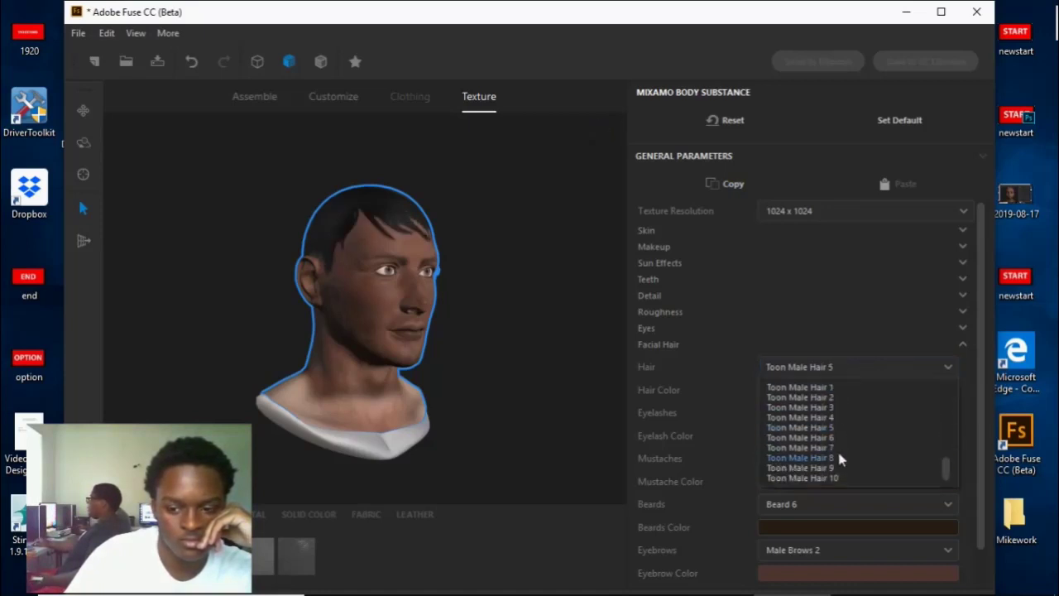
pyautogui.click(837, 440)
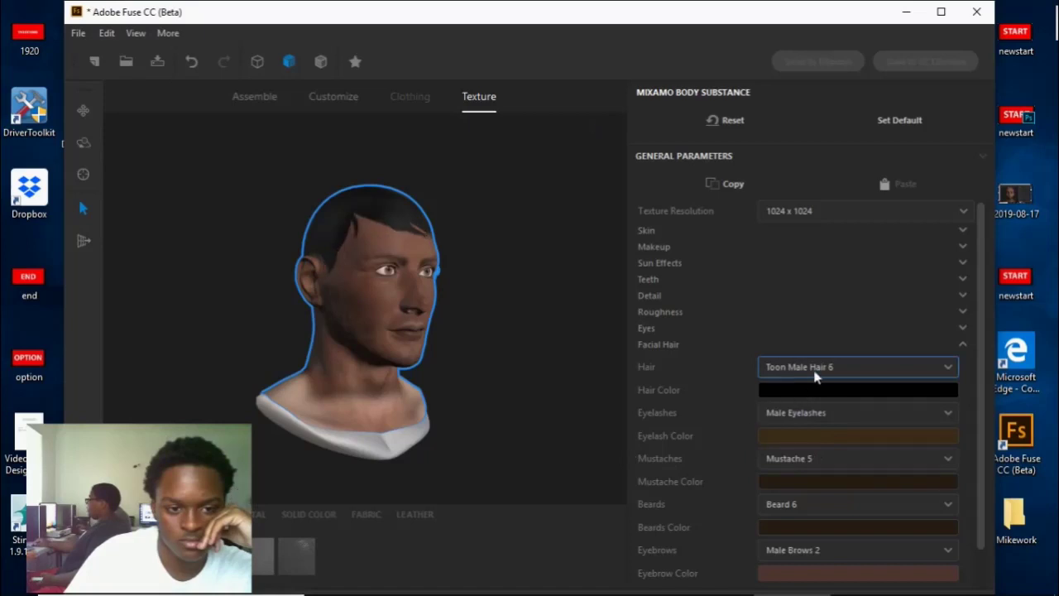
pyautogui.click(819, 374)
pyautogui.click(831, 450)
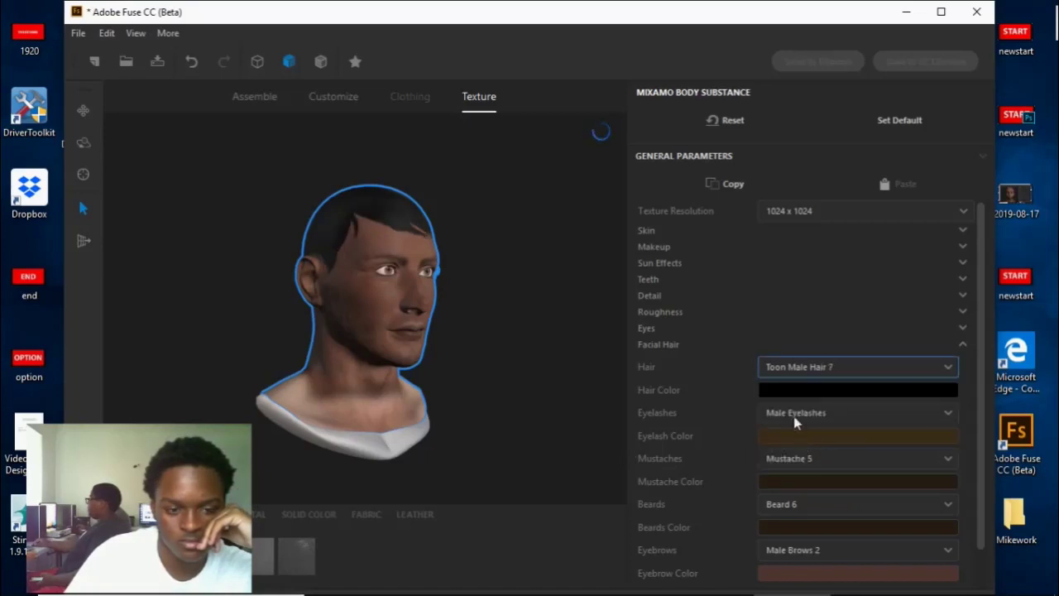
pyautogui.click(803, 372)
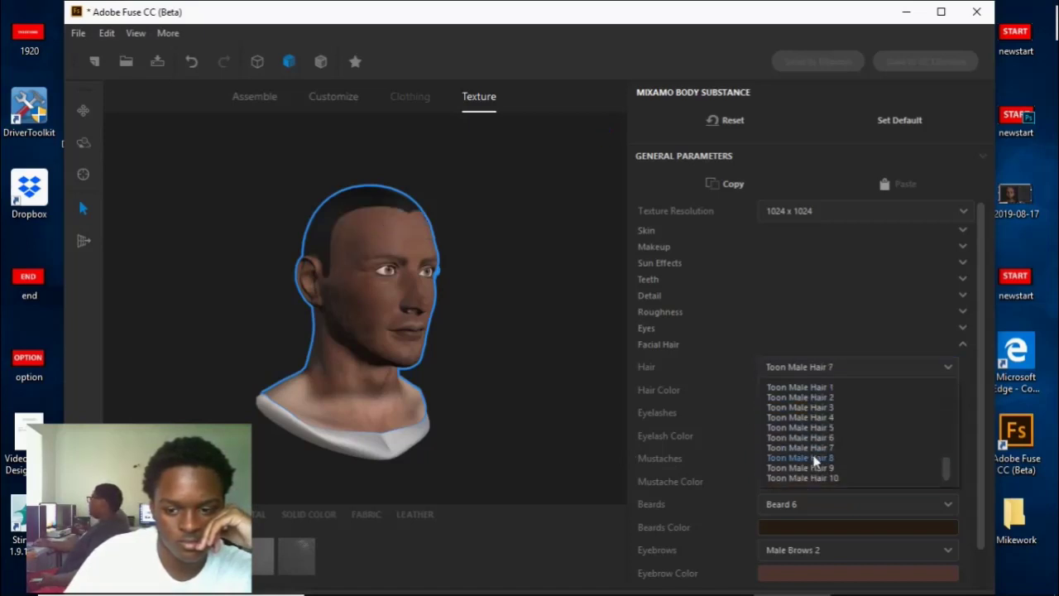
pyautogui.click(818, 461)
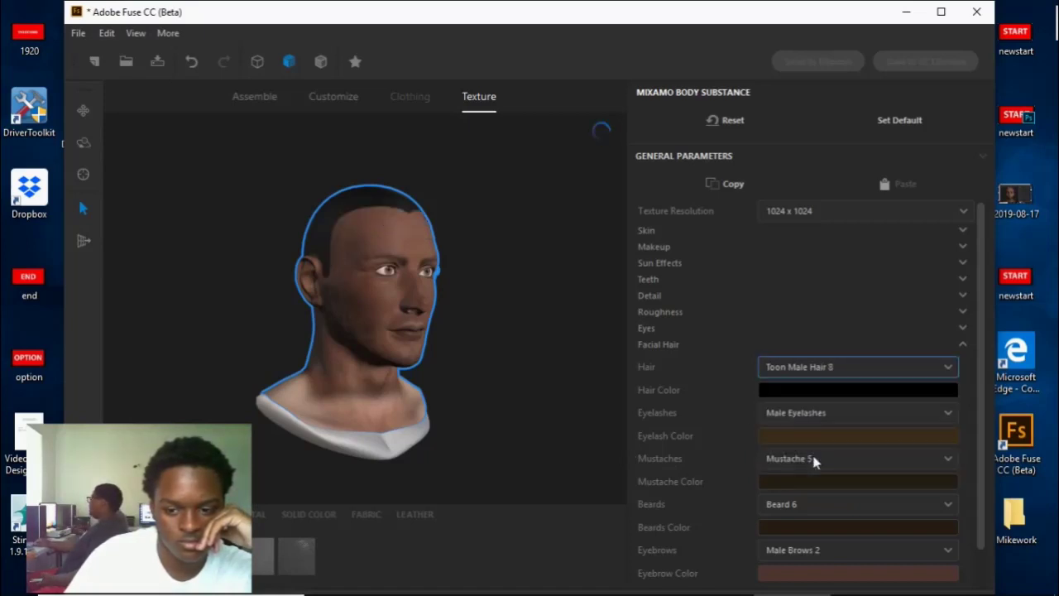
pyautogui.click(816, 366)
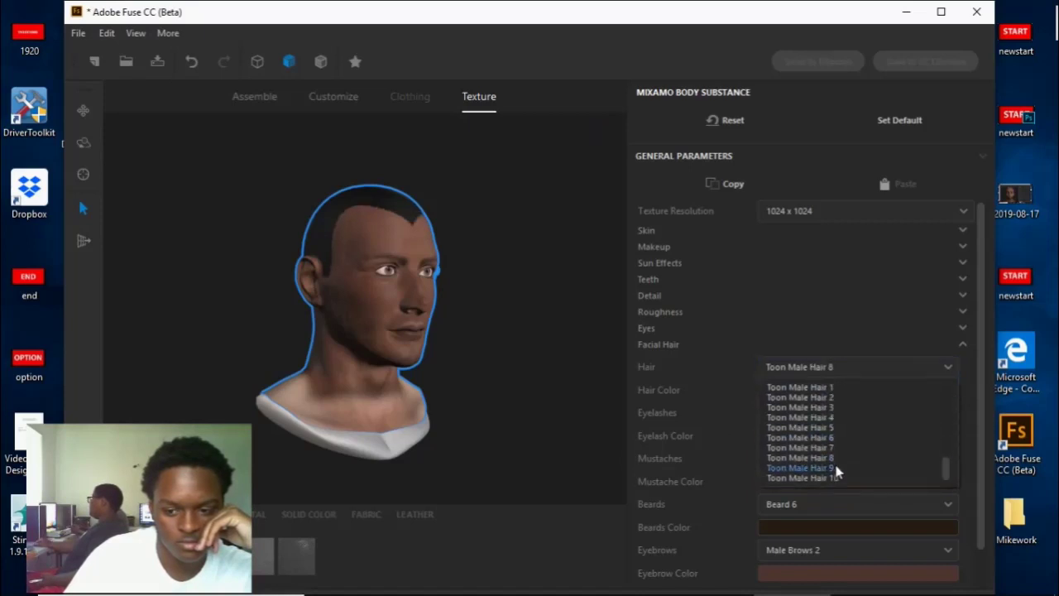
pyautogui.click(834, 469)
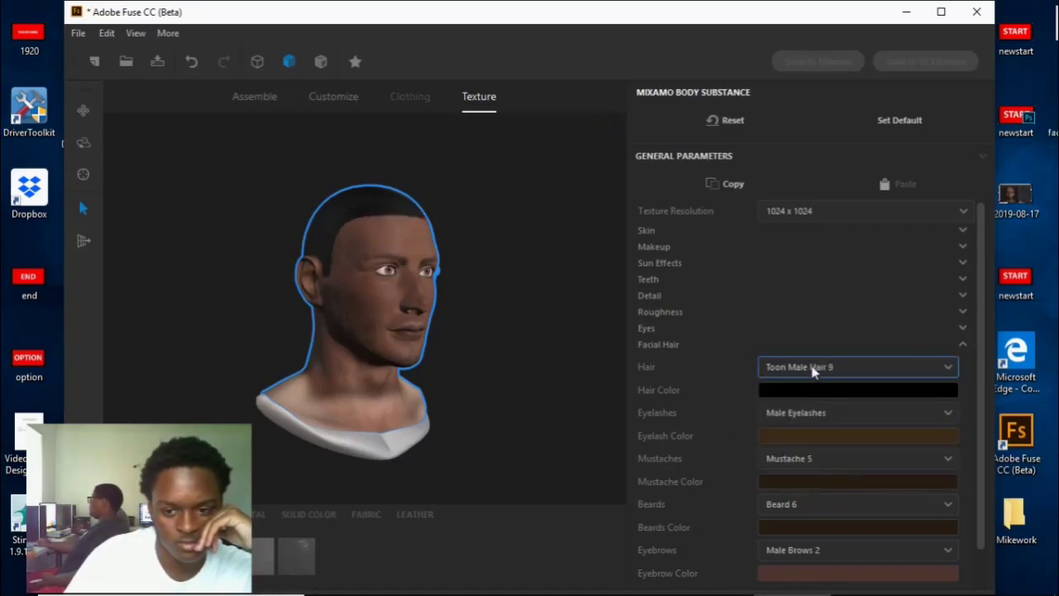
pyautogui.click(814, 370)
pyautogui.click(809, 481)
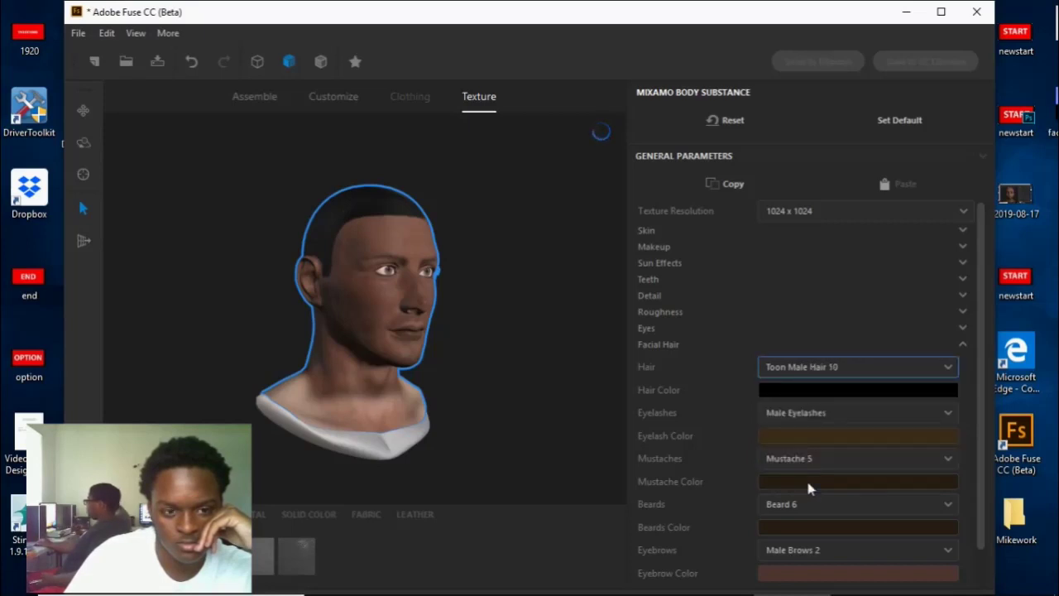
# Step: Try the Short 3, Short 5, Short 7 and Short 9 hair styles
pyautogui.click(842, 369)
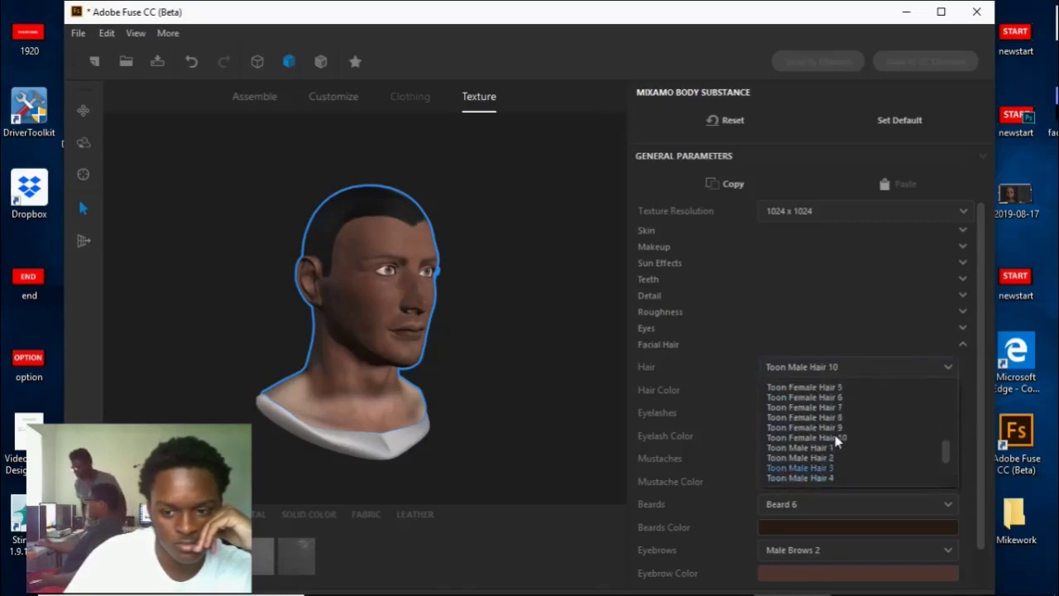
pyautogui.click(802, 397)
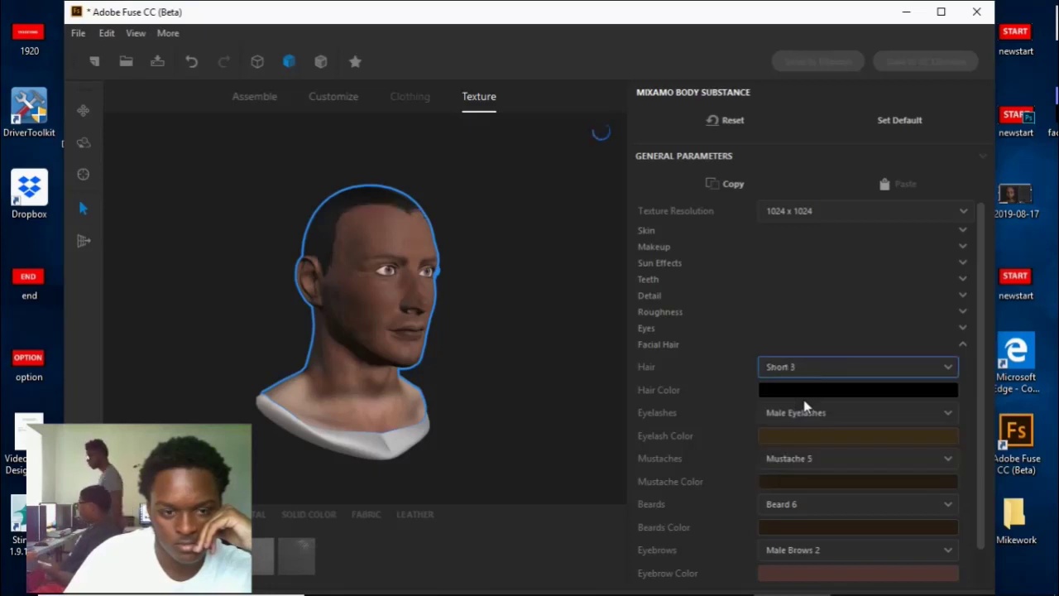
pyautogui.click(811, 367)
pyautogui.click(806, 415)
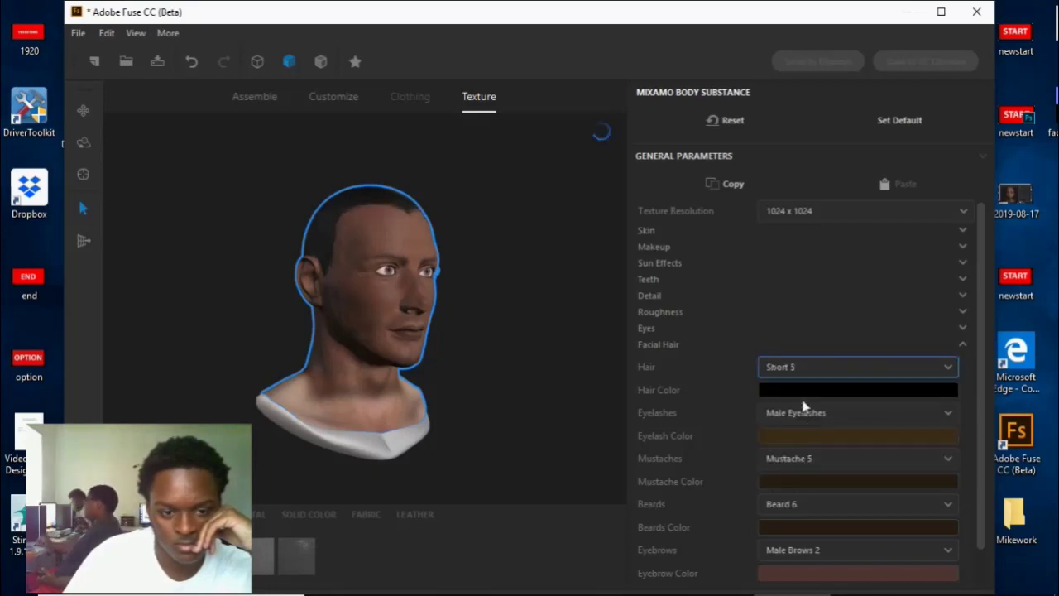
pyautogui.click(793, 373)
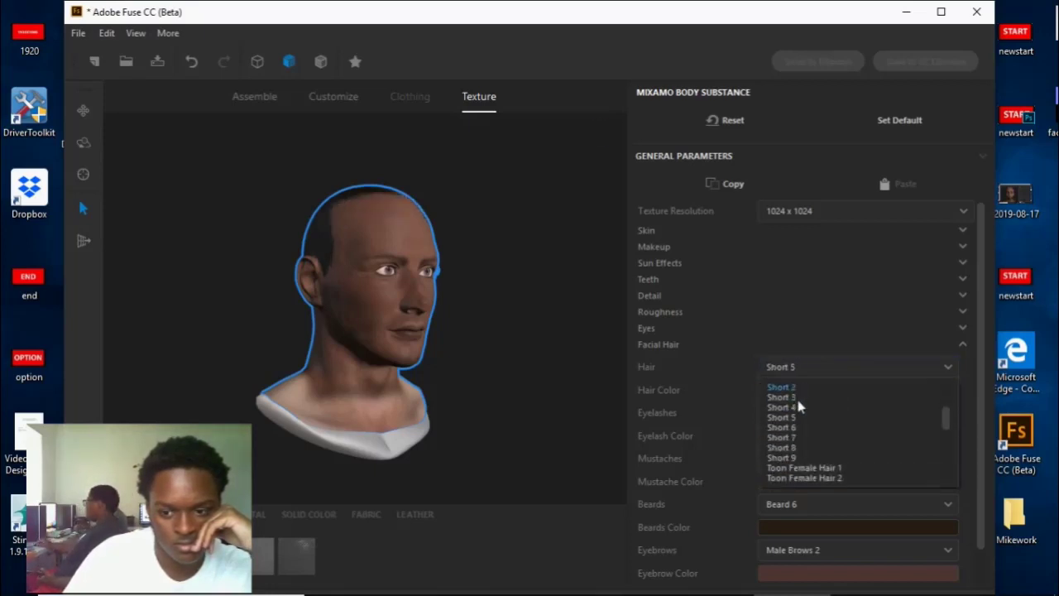
pyautogui.click(802, 436)
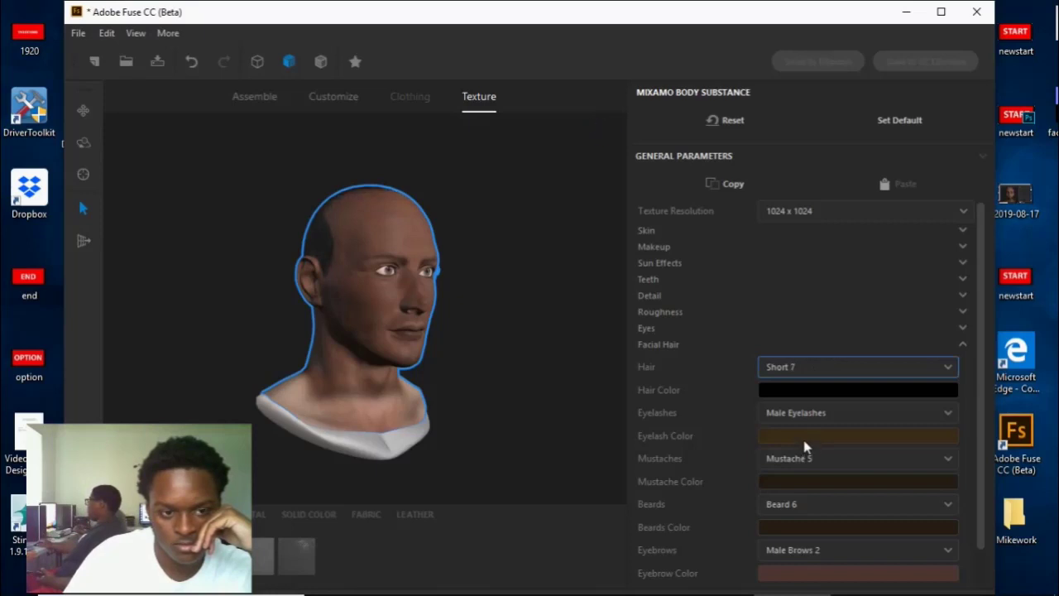
pyautogui.click(811, 372)
pyautogui.click(819, 459)
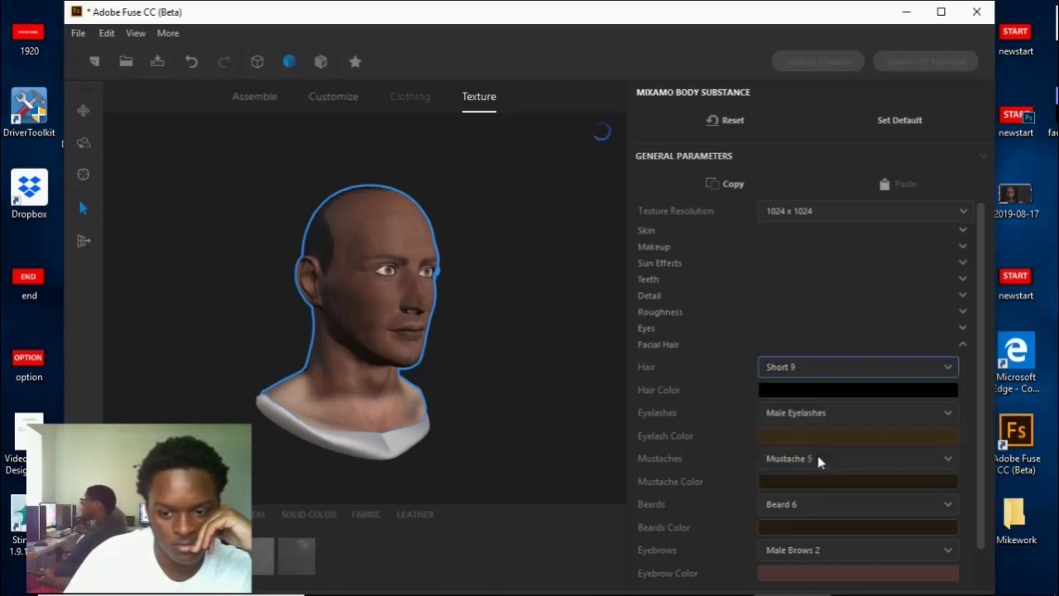
# Step: Try the Short 1, Short 2 and Toon Female Hair 1 styles
pyautogui.click(817, 374)
pyautogui.scroll(3, 801, 397)
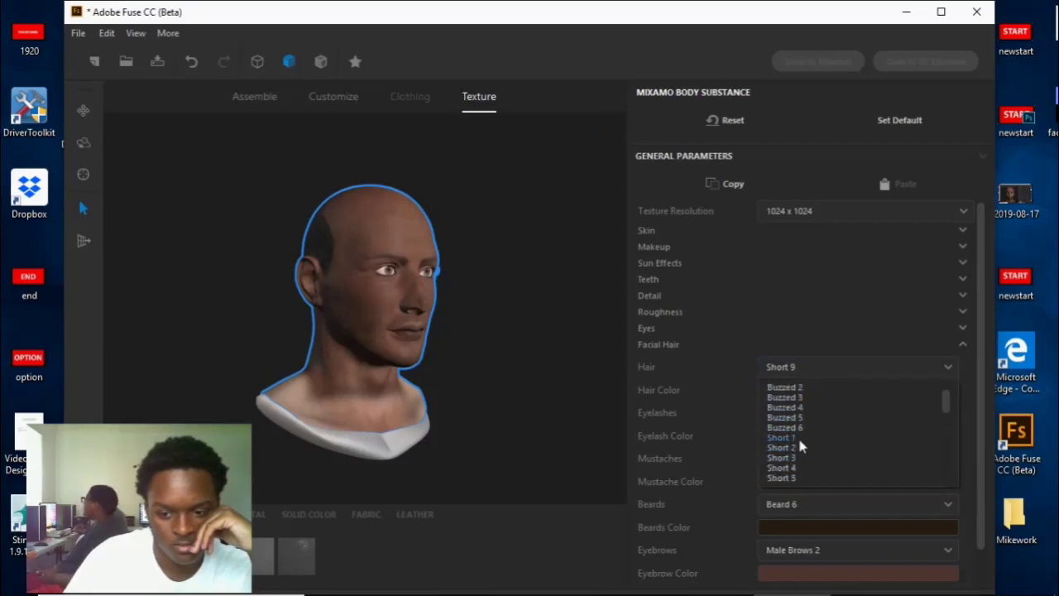
pyautogui.click(796, 436)
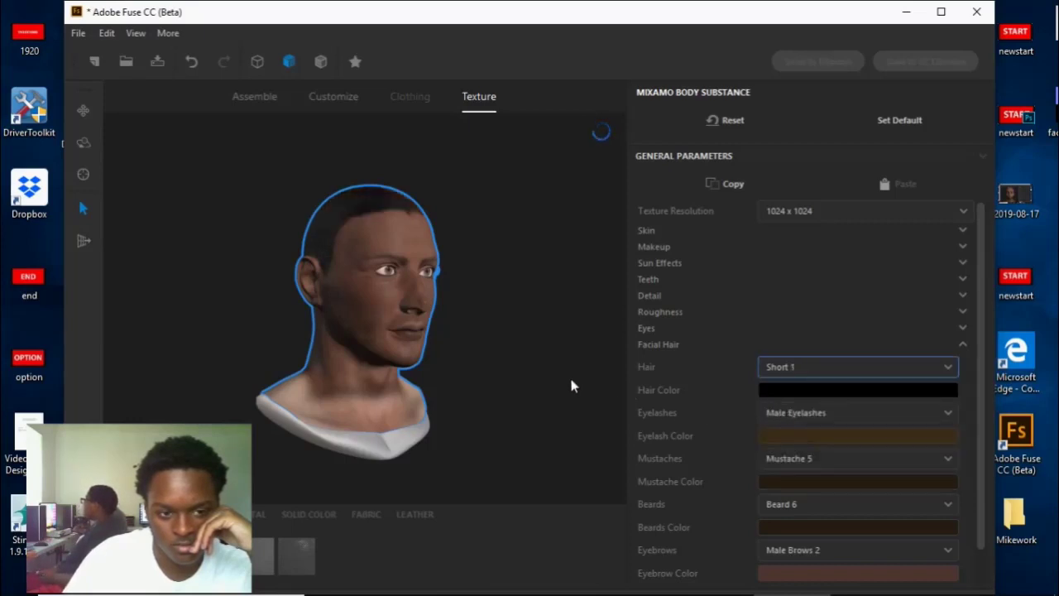
pyautogui.click(814, 370)
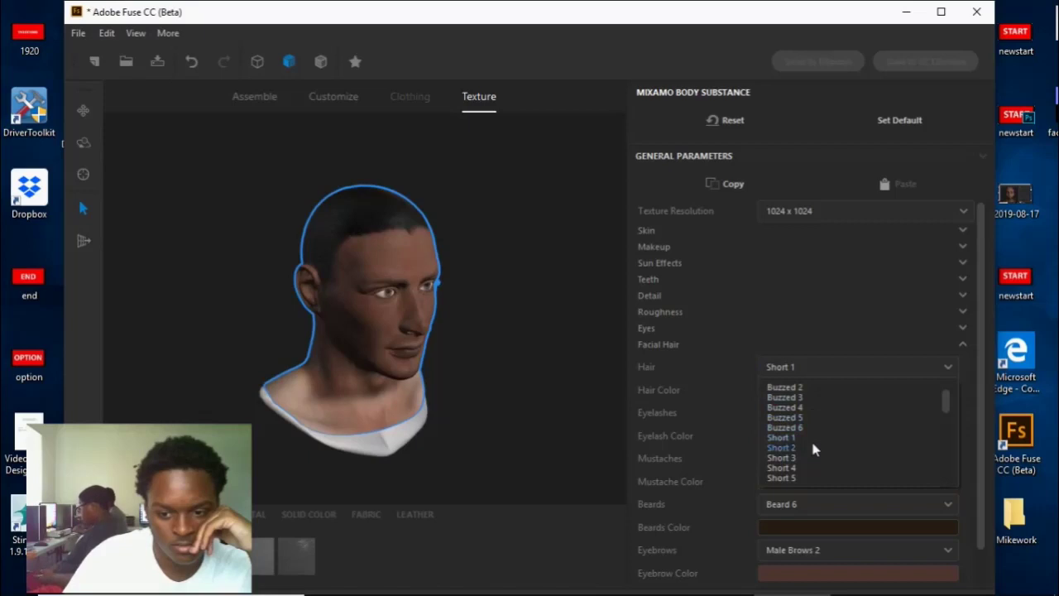
pyautogui.click(812, 447)
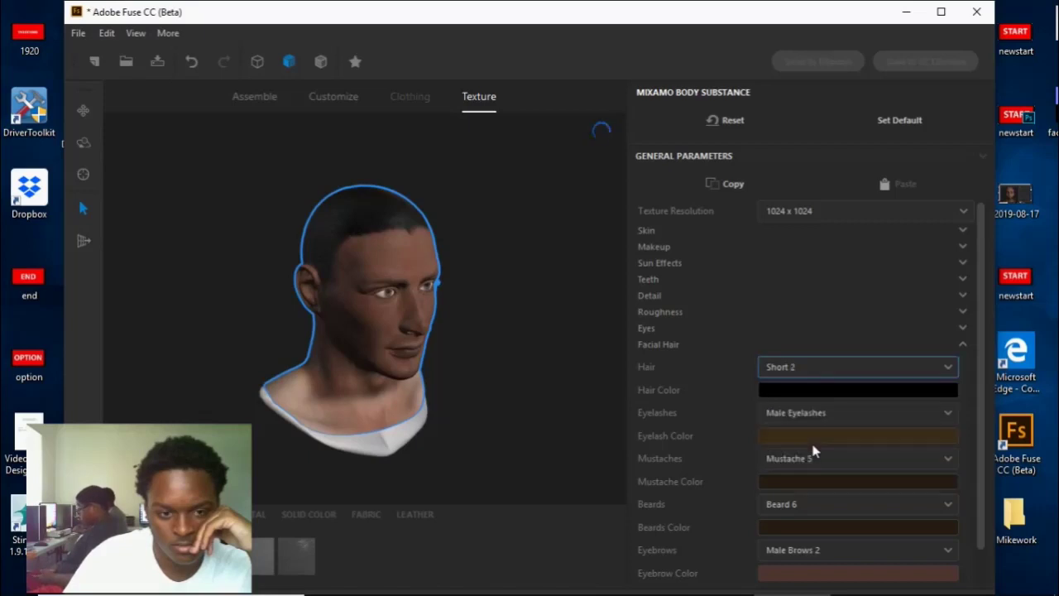
pyautogui.click(839, 370)
pyautogui.scroll(-2, 811, 427)
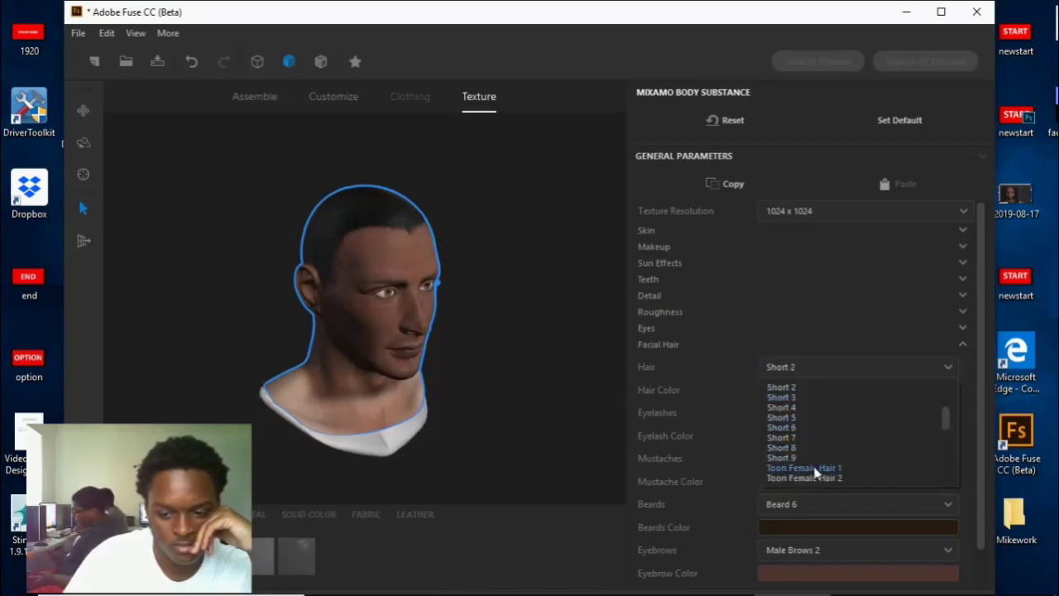
pyautogui.click(815, 468)
# Step: Try Toon Female Hair 6, Toon Female Hair 8, Buzzed 6 and Buzzed 2
pyautogui.click(811, 370)
pyautogui.scroll(-2, 801, 440)
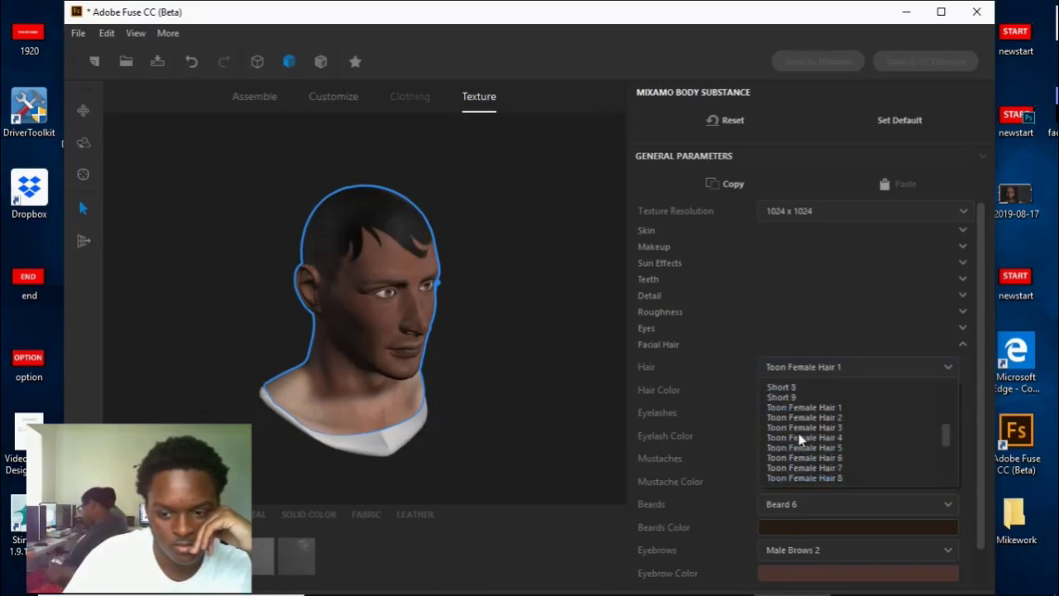
pyautogui.click(811, 458)
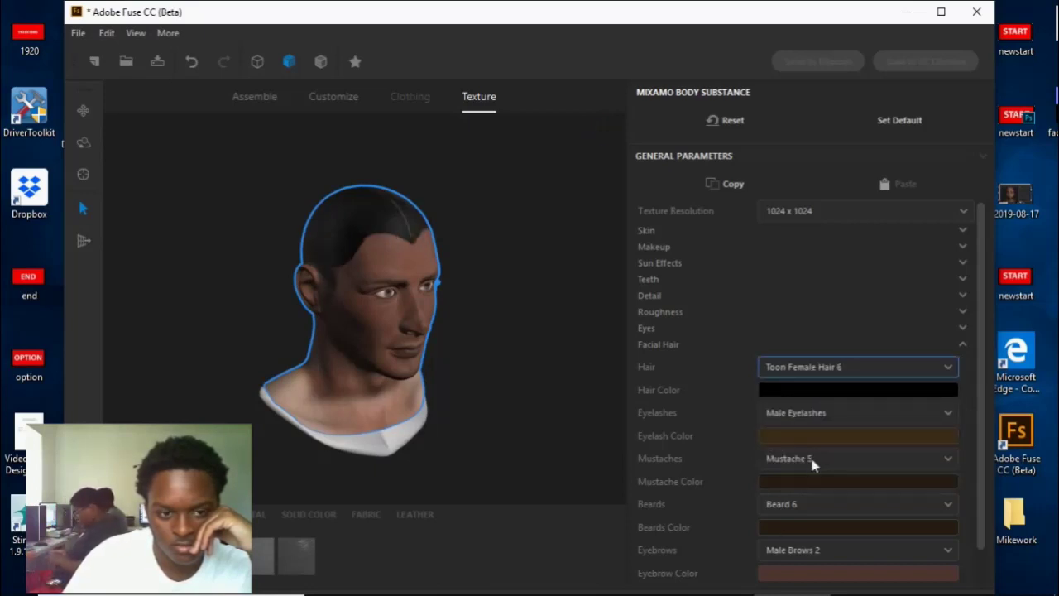
pyautogui.click(762, 374)
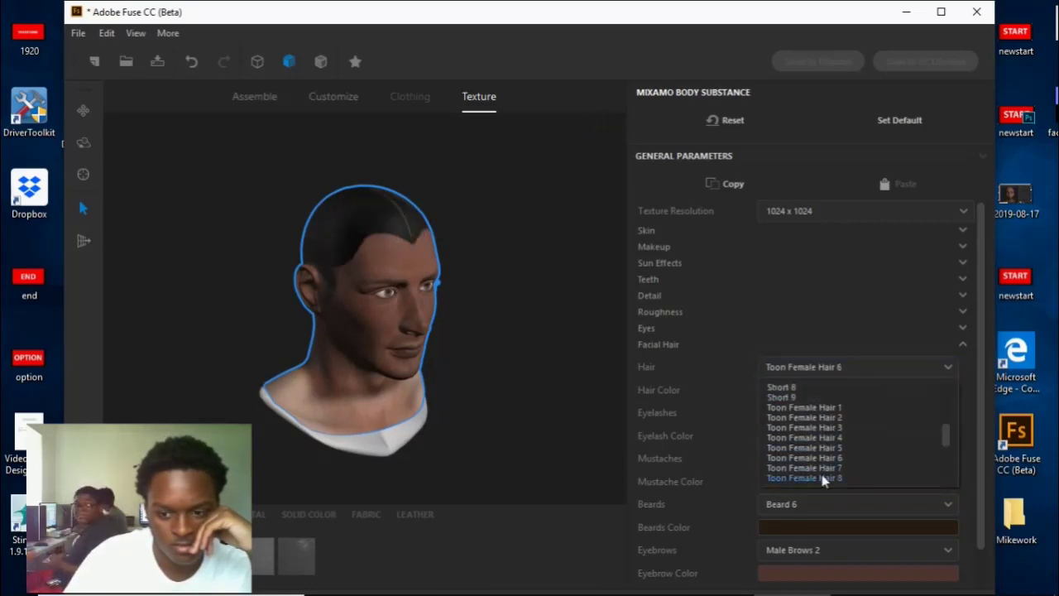
pyautogui.click(822, 479)
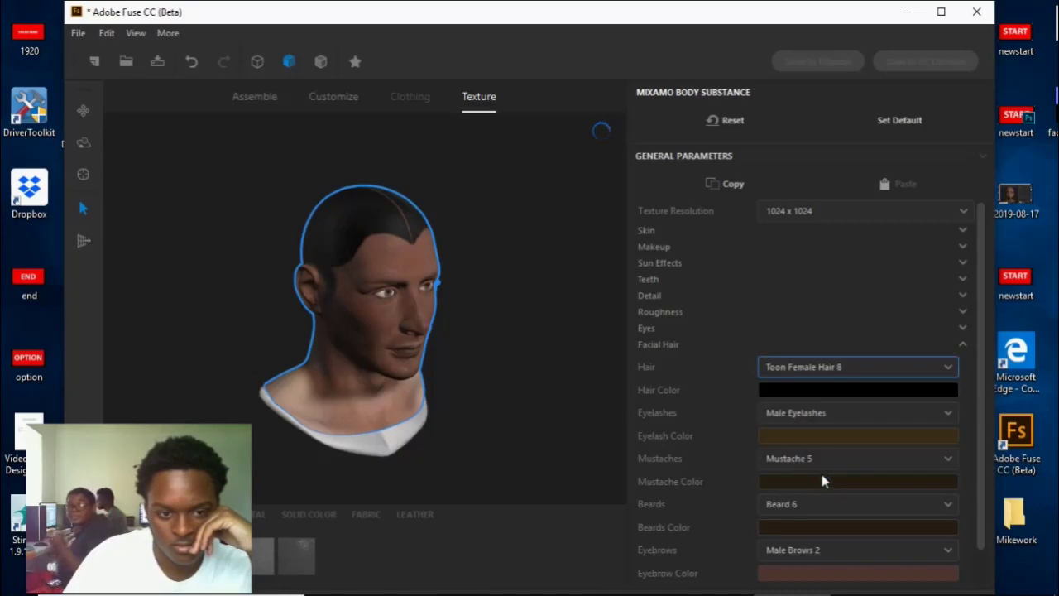
pyautogui.click(832, 381)
pyautogui.scroll(5, 828, 409)
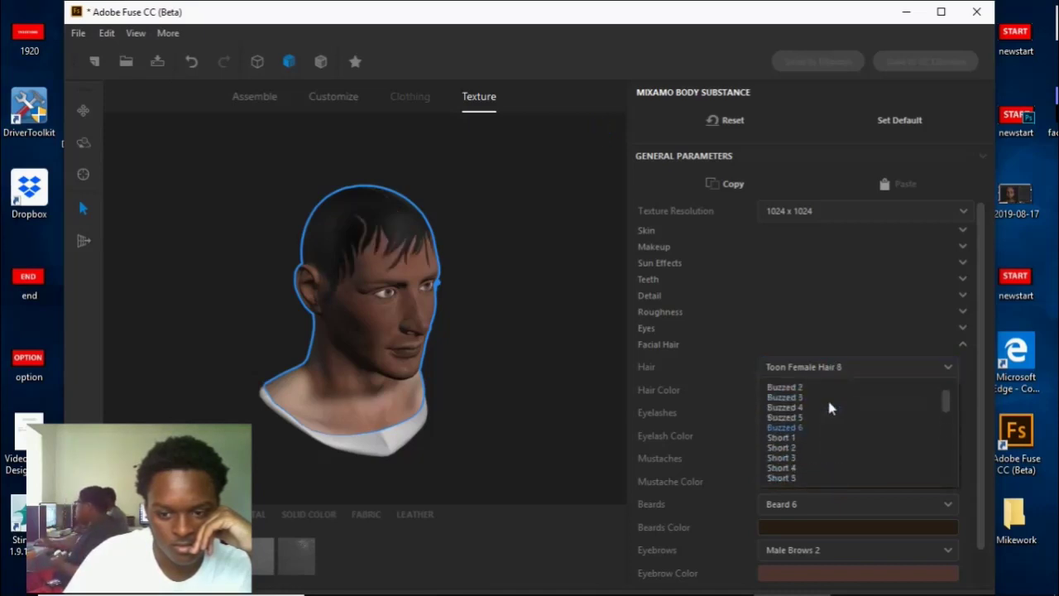
pyautogui.click(804, 447)
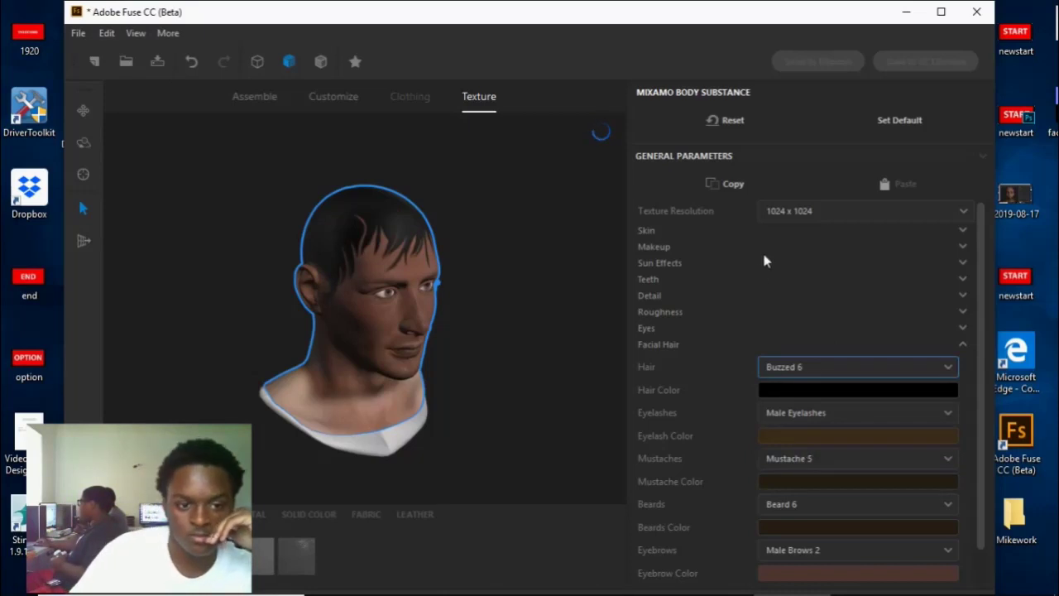
pyautogui.click(815, 371)
pyautogui.click(811, 414)
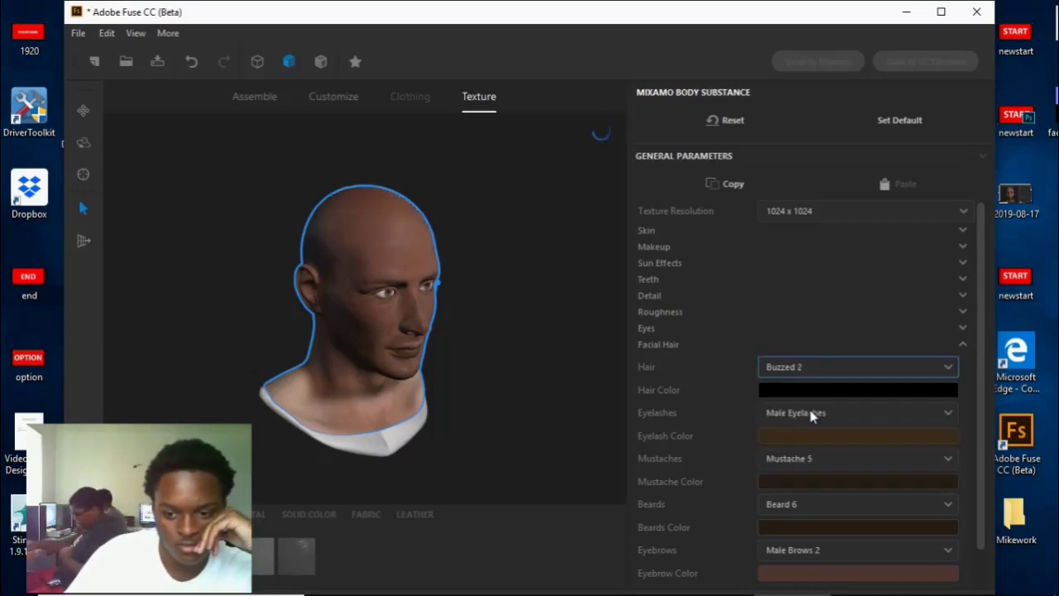
# Step: Try Buzzed 1 and Toon Male Hair 1 with the head turned to face front
pyautogui.click(810, 371)
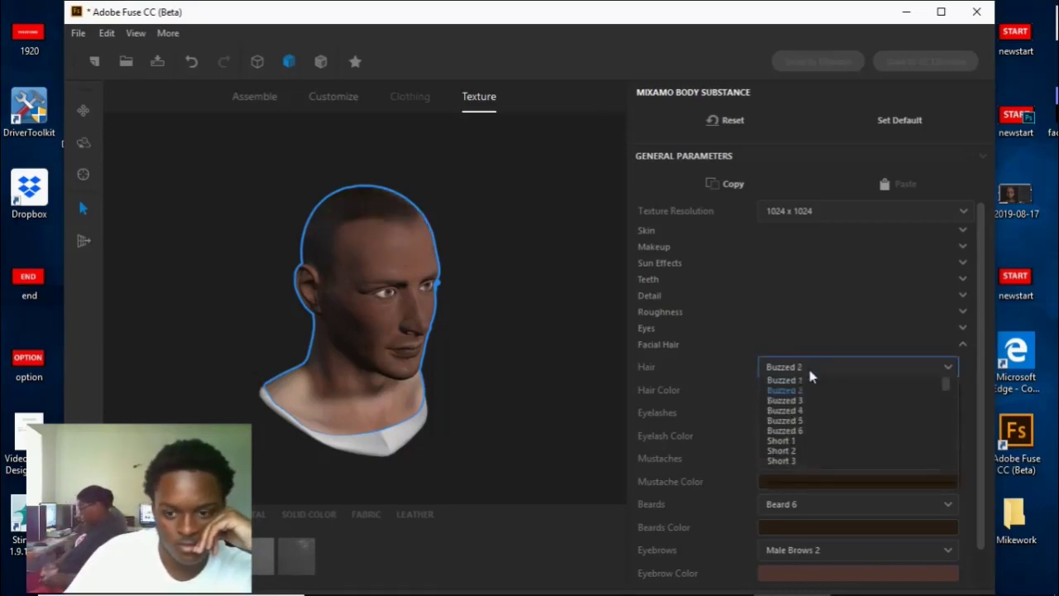
pyautogui.scroll(1, 808, 389)
pyautogui.click(801, 393)
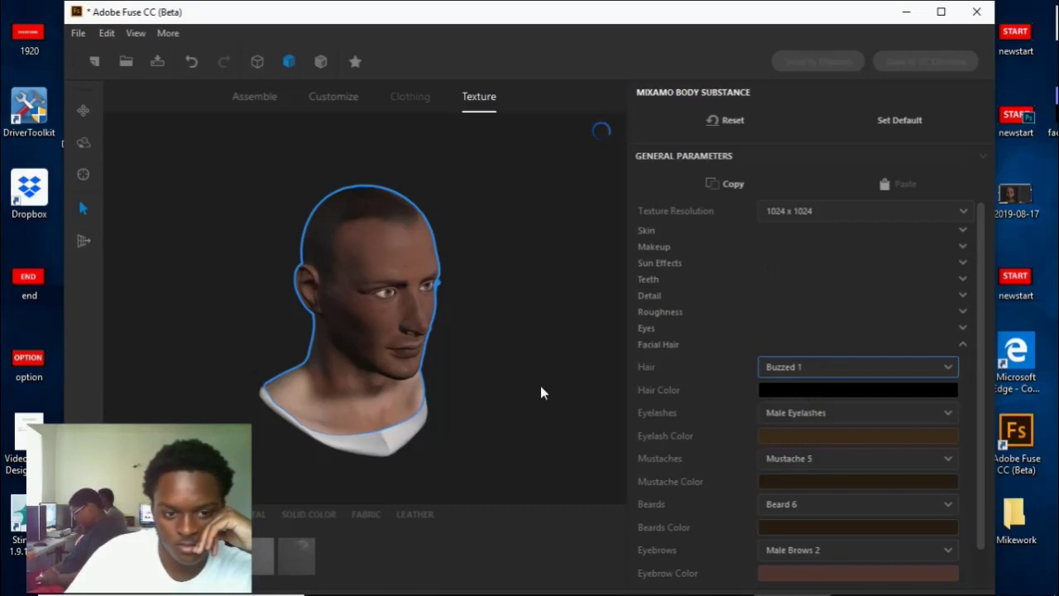
pyautogui.moveTo(541, 394); pyautogui.dragTo(501, 361)
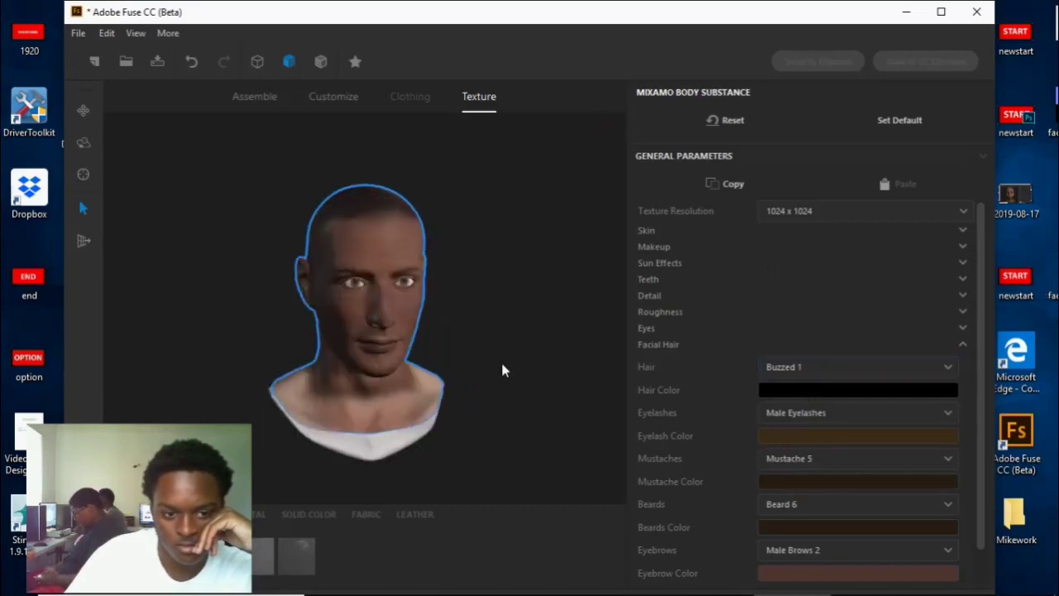
pyautogui.click(807, 372)
pyautogui.scroll(-5, 884, 435)
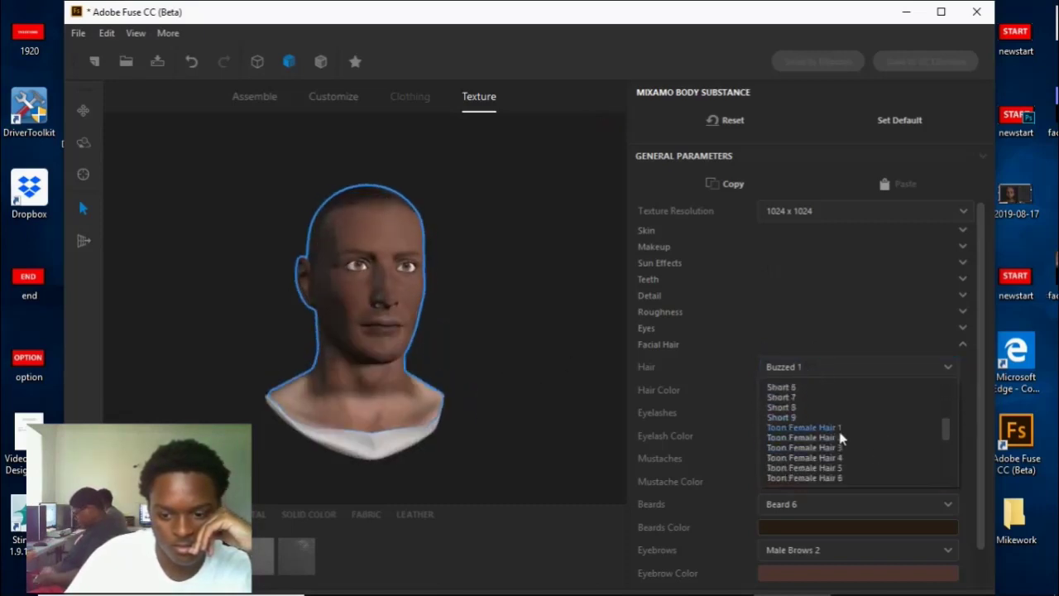
pyautogui.scroll(-4, 838, 432)
pyautogui.click(827, 413)
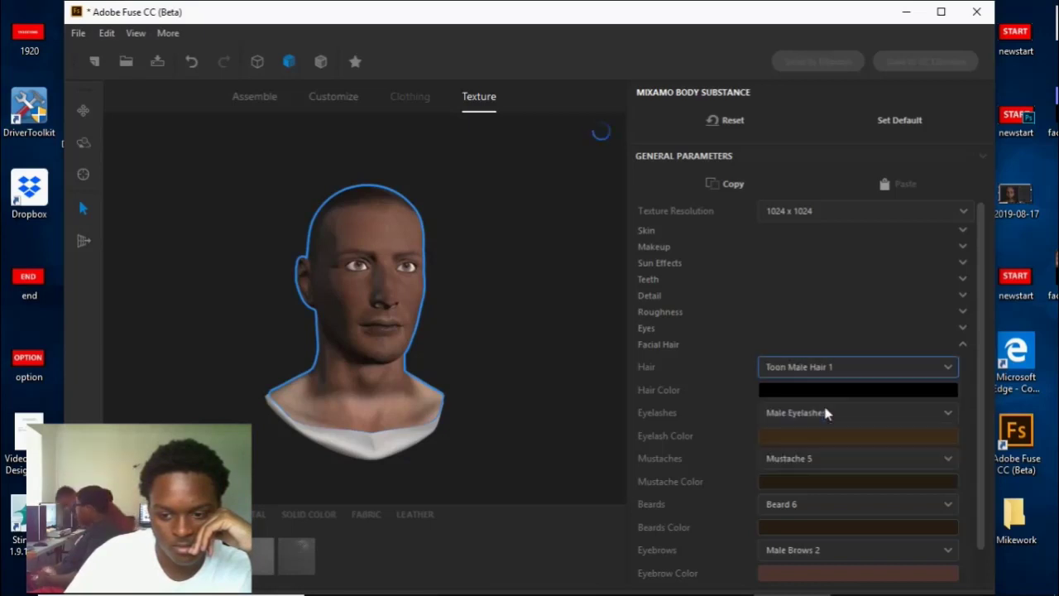
# Step: Compare Toon Male Hair 10, then settle on Toon Male Hair 9 and inspect it
pyautogui.moveTo(506, 367); pyautogui.dragTo(621, 369)
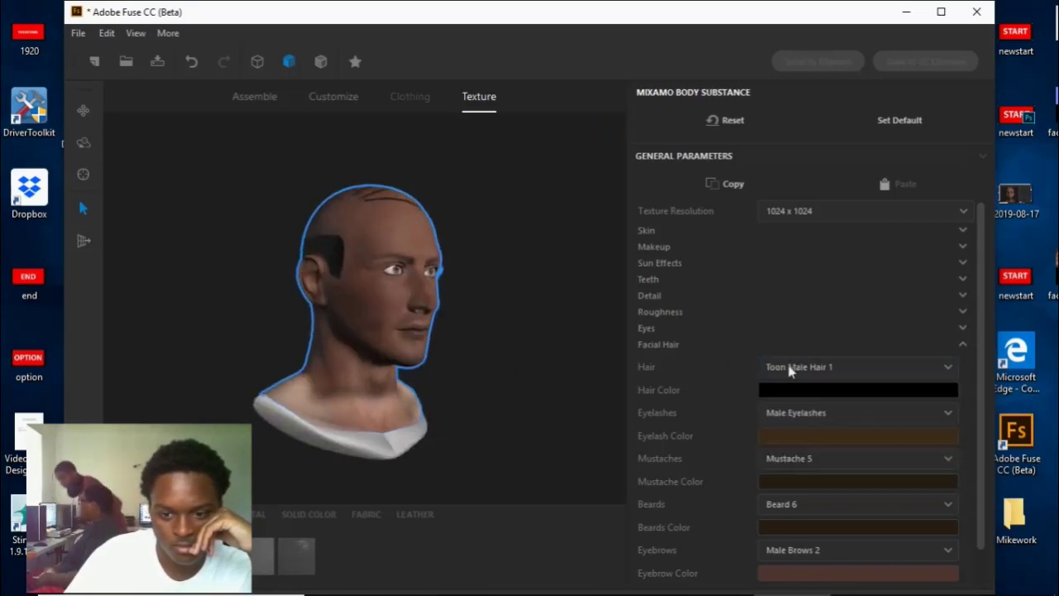
pyautogui.click(793, 370)
pyautogui.click(830, 478)
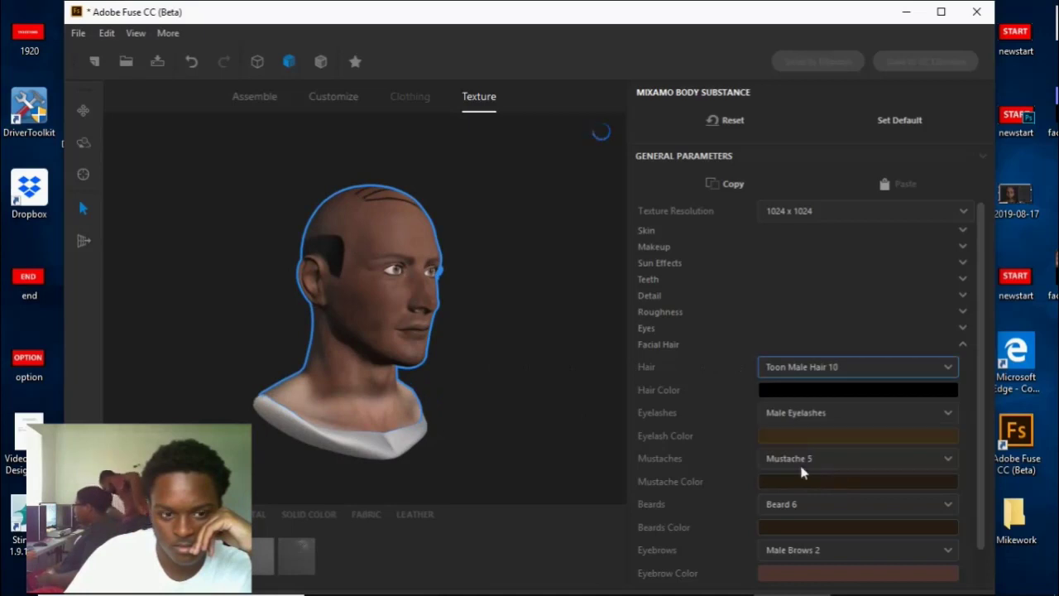
pyautogui.click(832, 369)
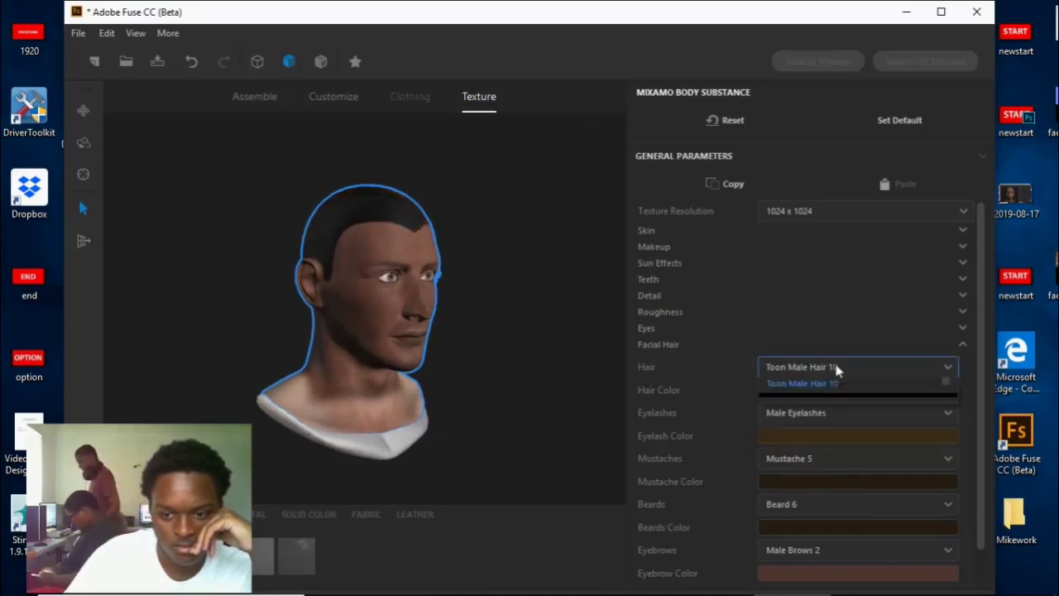
pyautogui.click(818, 468)
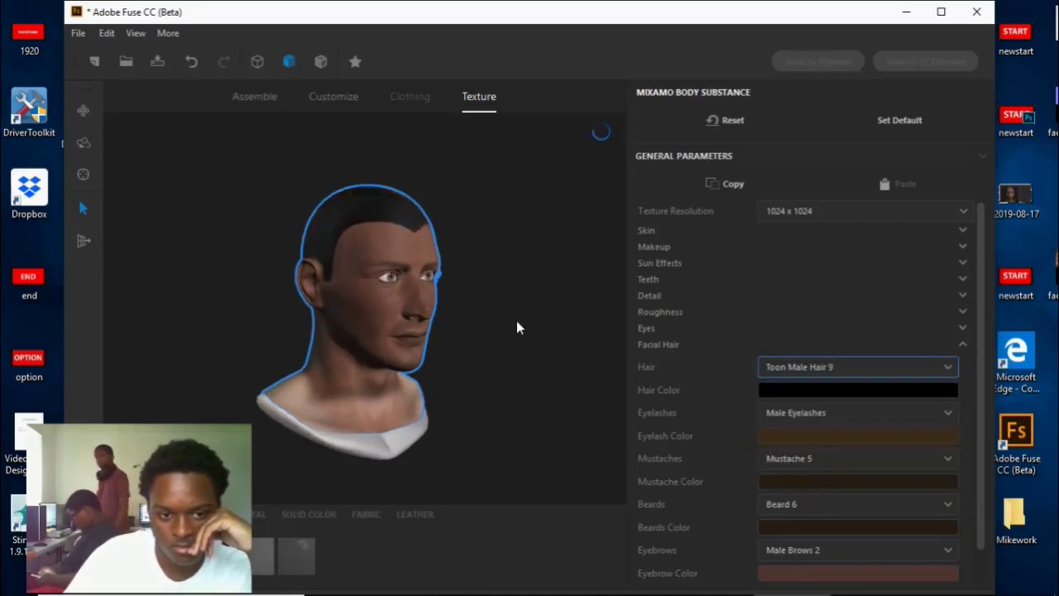
pyautogui.moveTo(501, 325); pyautogui.dragTo(421, 315)
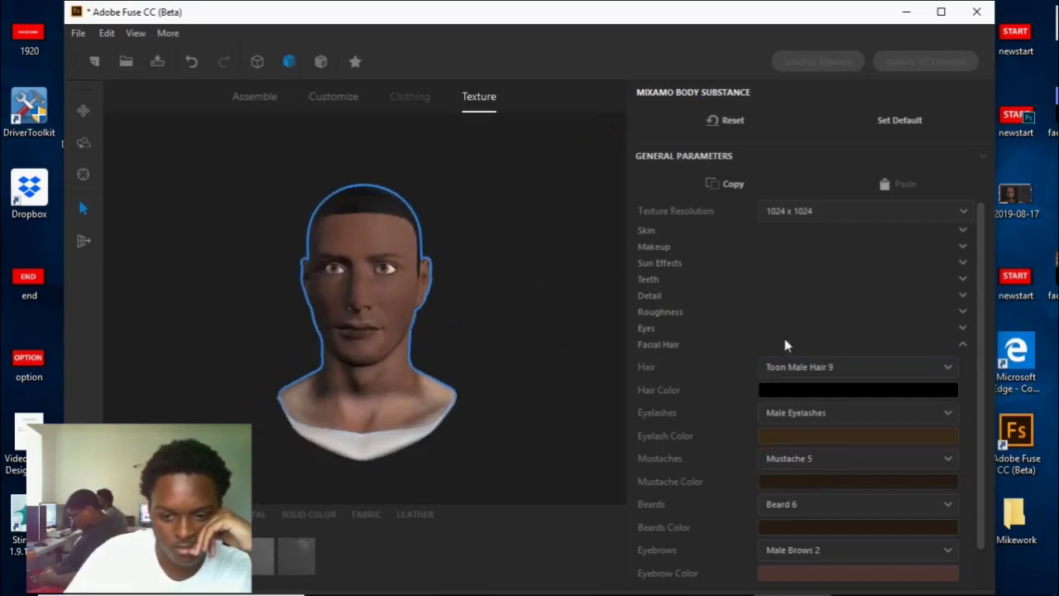
pyautogui.click(813, 457)
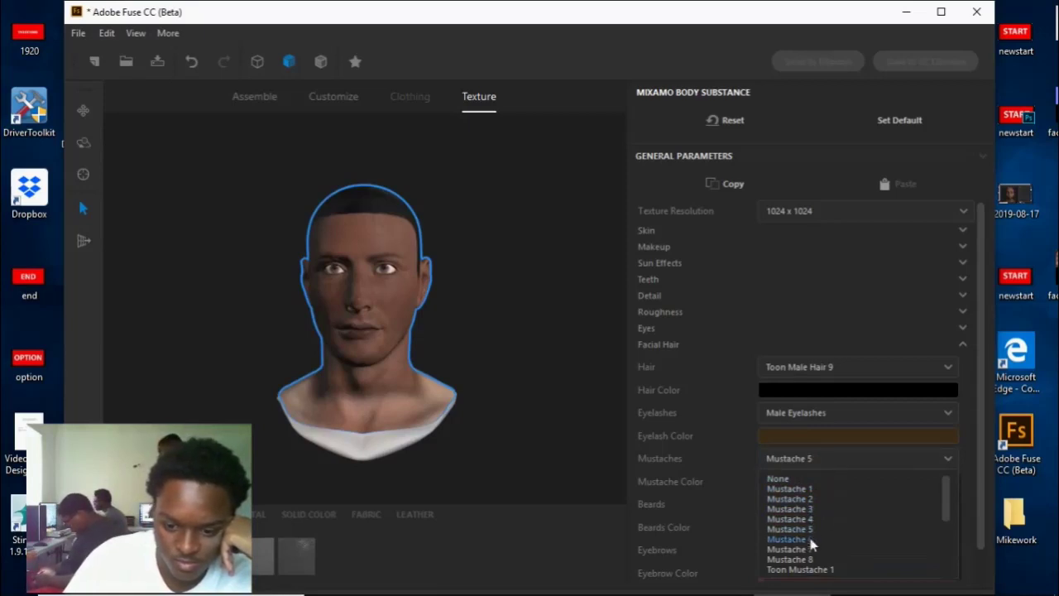
# Step: Try the Toon Mustache 1, Mustache 6, Mustache 7 and Mustache 2 styles on the head
pyautogui.click(801, 570)
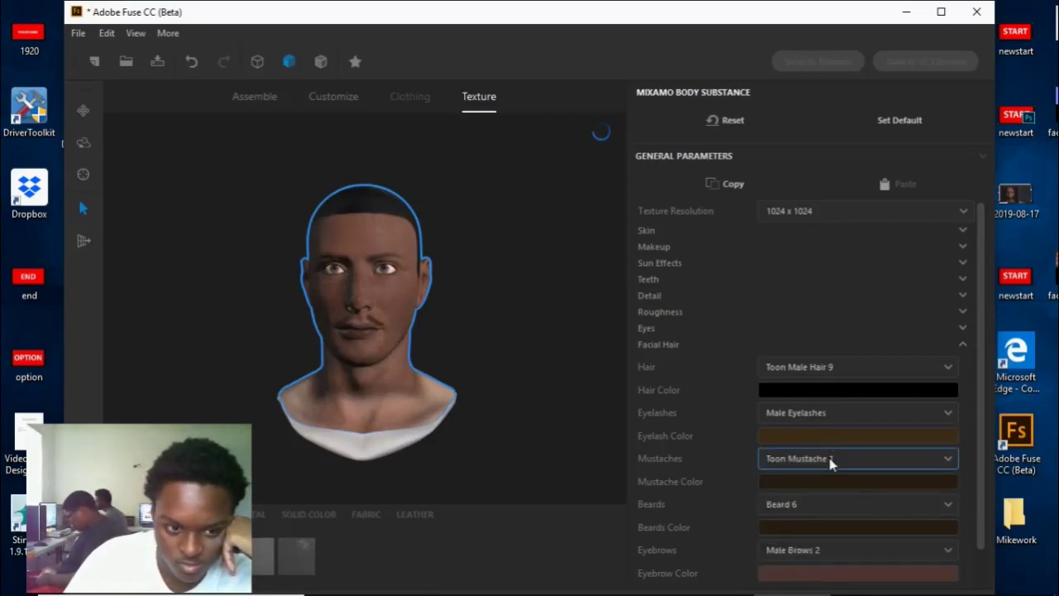
pyautogui.click(830, 465)
pyautogui.click(823, 539)
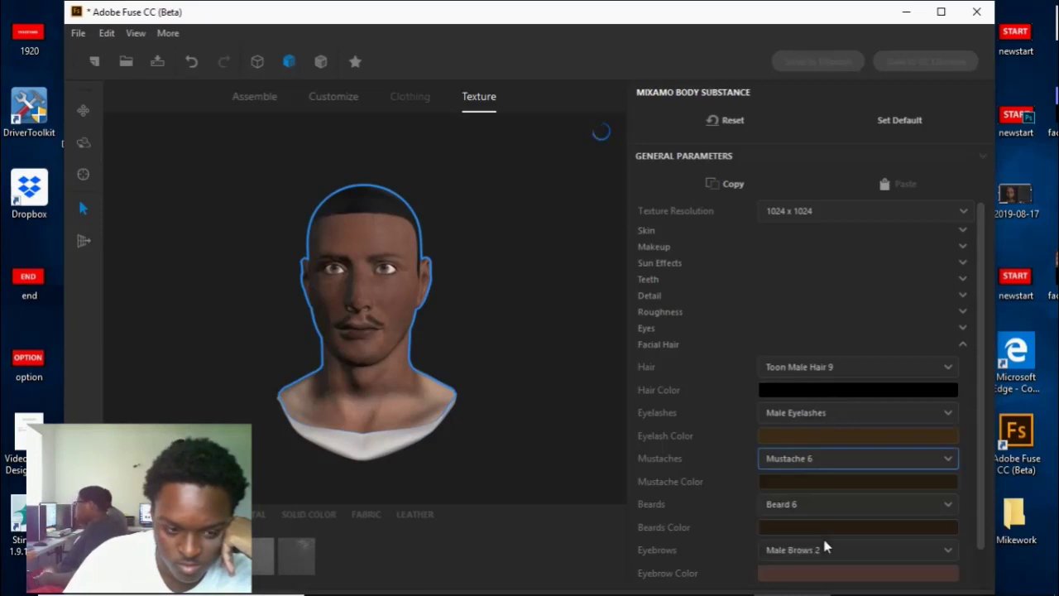
pyautogui.click(877, 462)
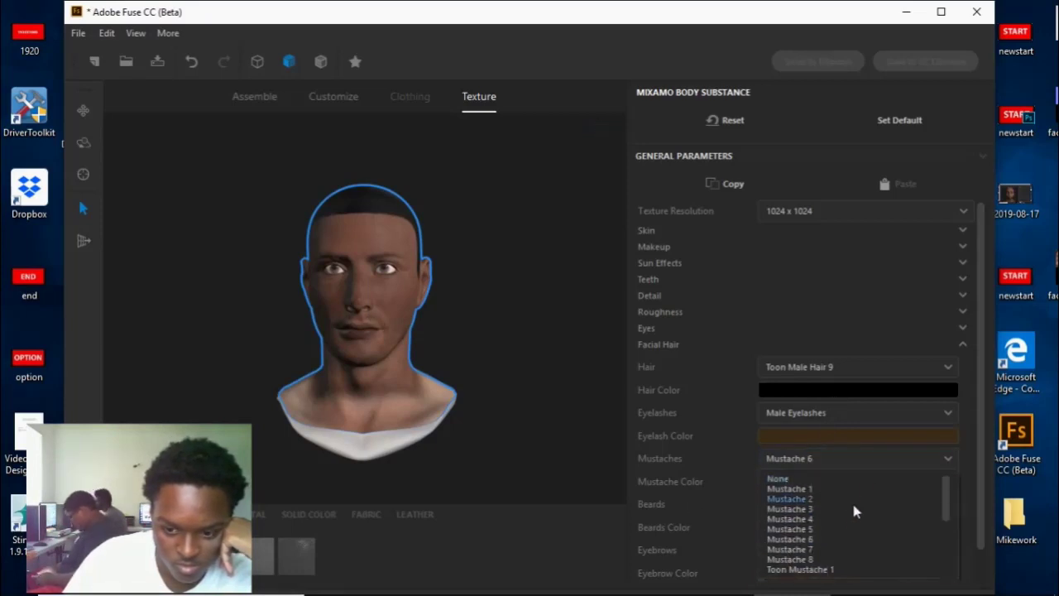
pyautogui.click(801, 552)
pyautogui.moveTo(493, 414); pyautogui.dragTo(523, 401)
pyautogui.click(810, 460)
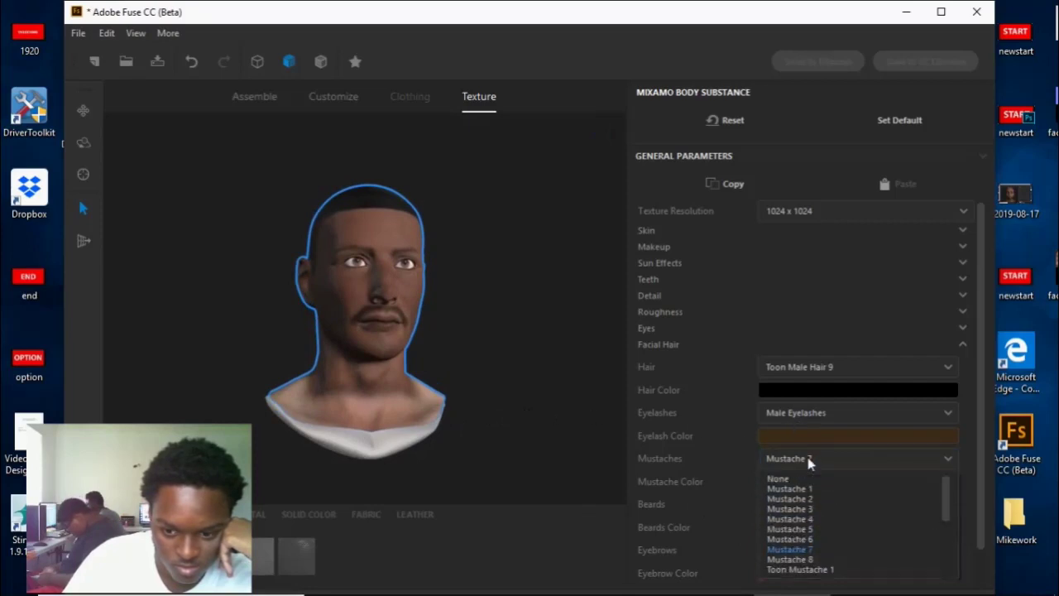
pyautogui.click(805, 490)
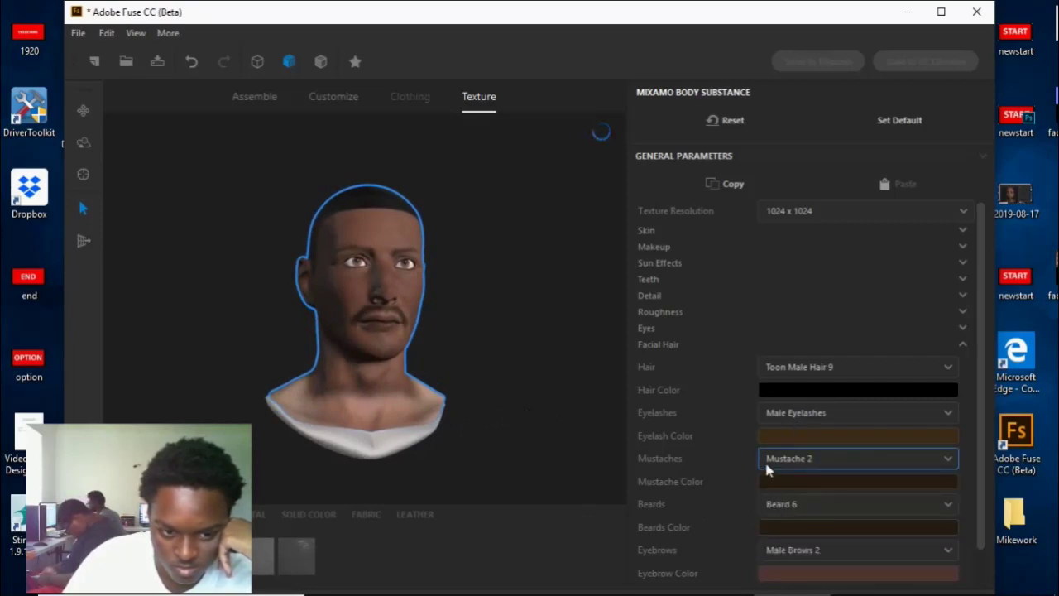
# Step: Try Mustache 3, 4 and 5, then settle on Mustache 3
pyautogui.click(848, 459)
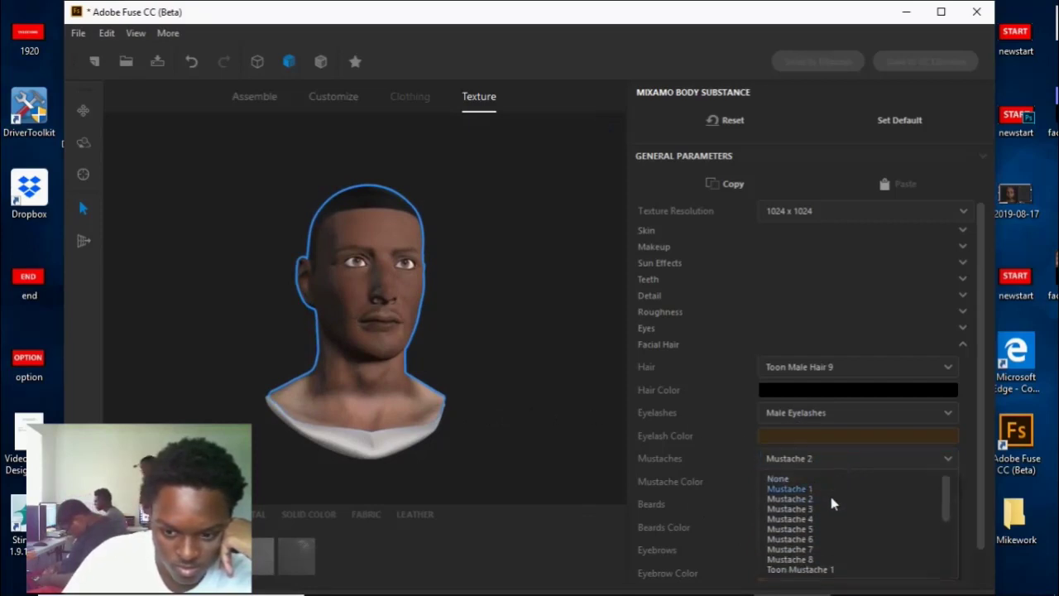
pyautogui.click(825, 507)
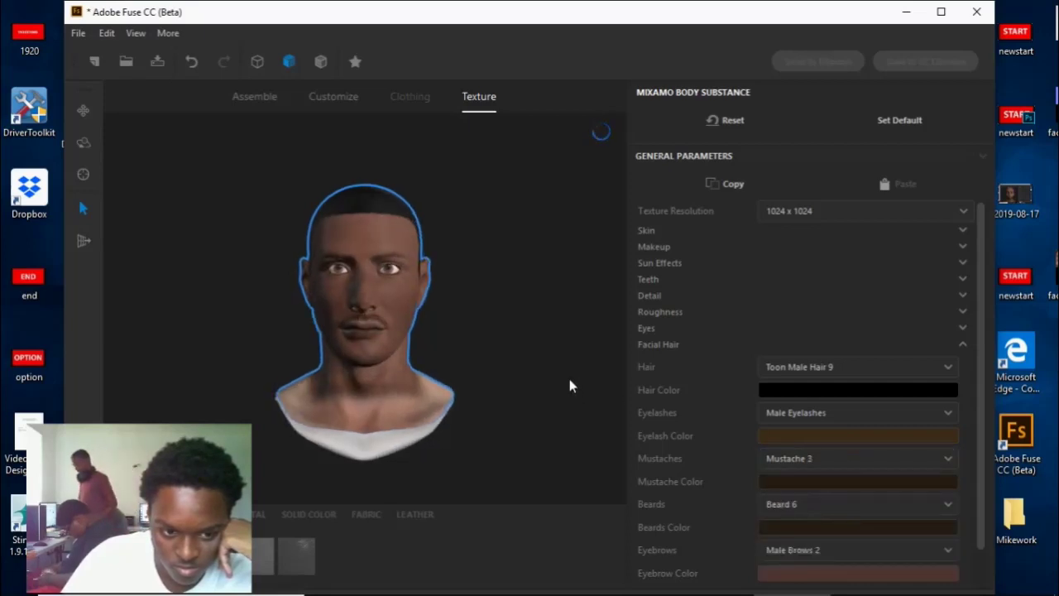
pyautogui.click(844, 459)
pyautogui.click(807, 518)
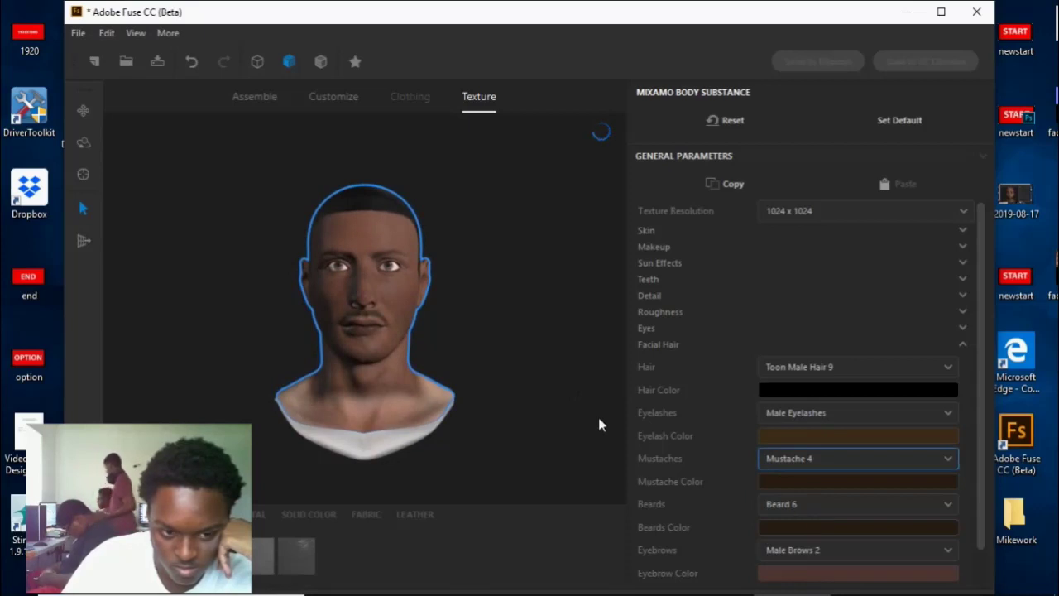
pyautogui.click(854, 458)
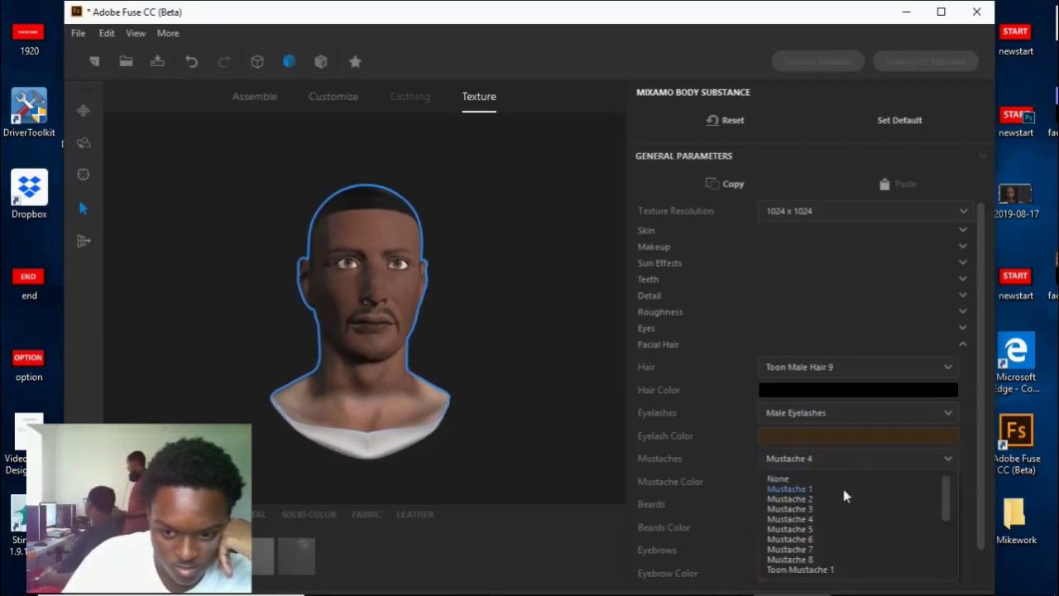
pyautogui.click(791, 529)
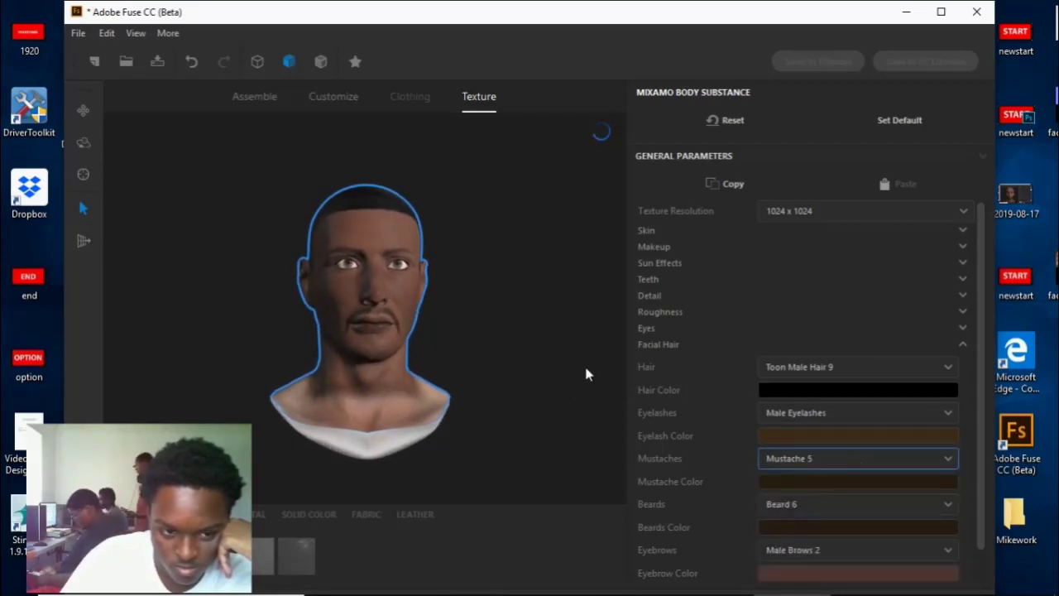
pyautogui.click(826, 463)
pyautogui.scroll(-3, 828, 530)
pyautogui.scroll(3, 830, 544)
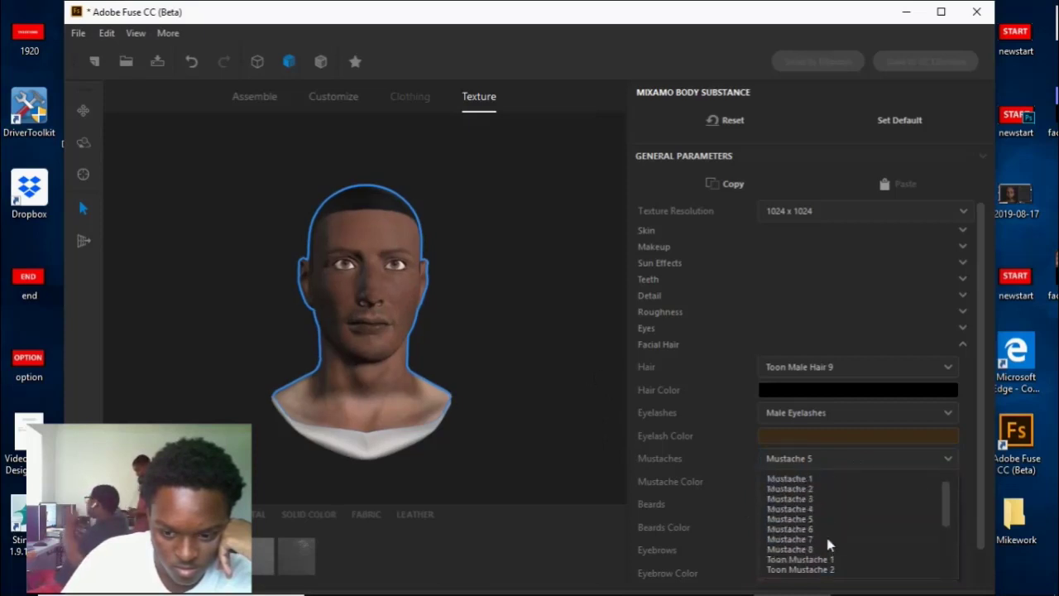
pyautogui.scroll(1, 829, 545)
pyautogui.click(817, 508)
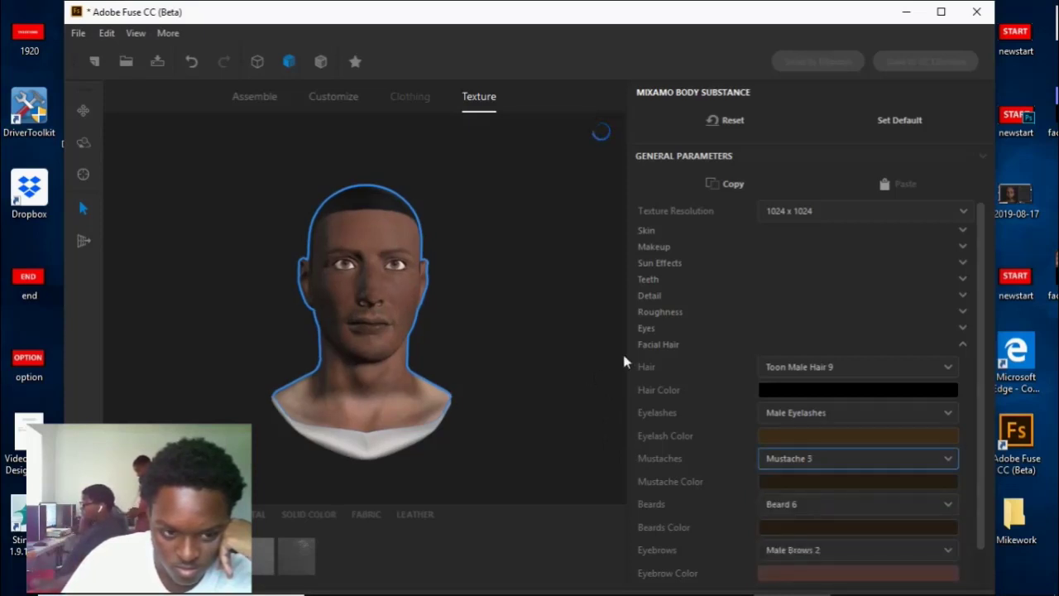
# Step: Set the mustache colour to pure black by dropping luminance to zero
pyautogui.click(846, 481)
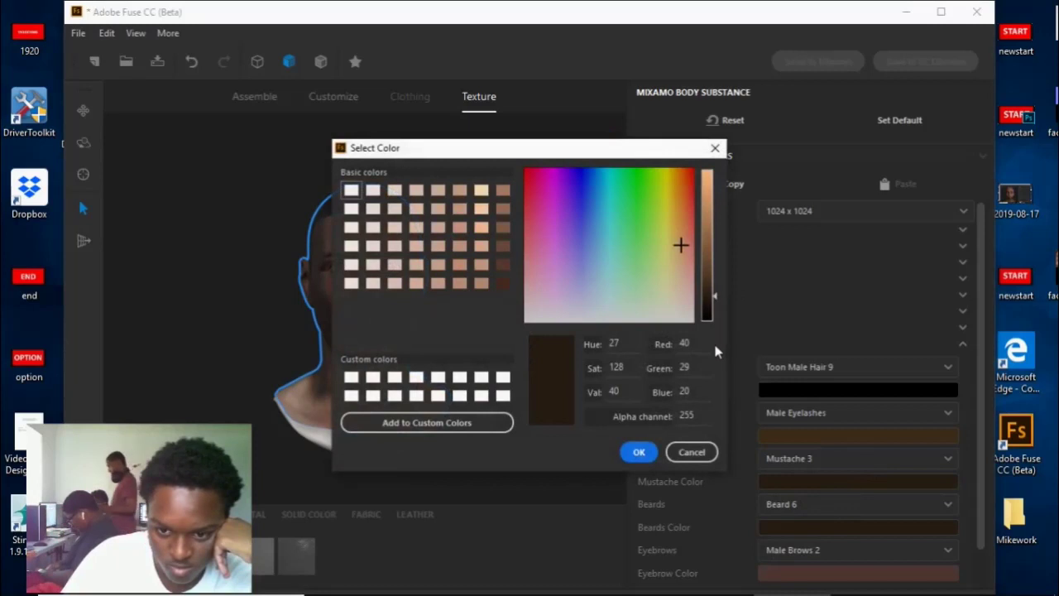
pyautogui.moveTo(714, 295); pyautogui.dragTo(712, 341)
pyautogui.click(649, 453)
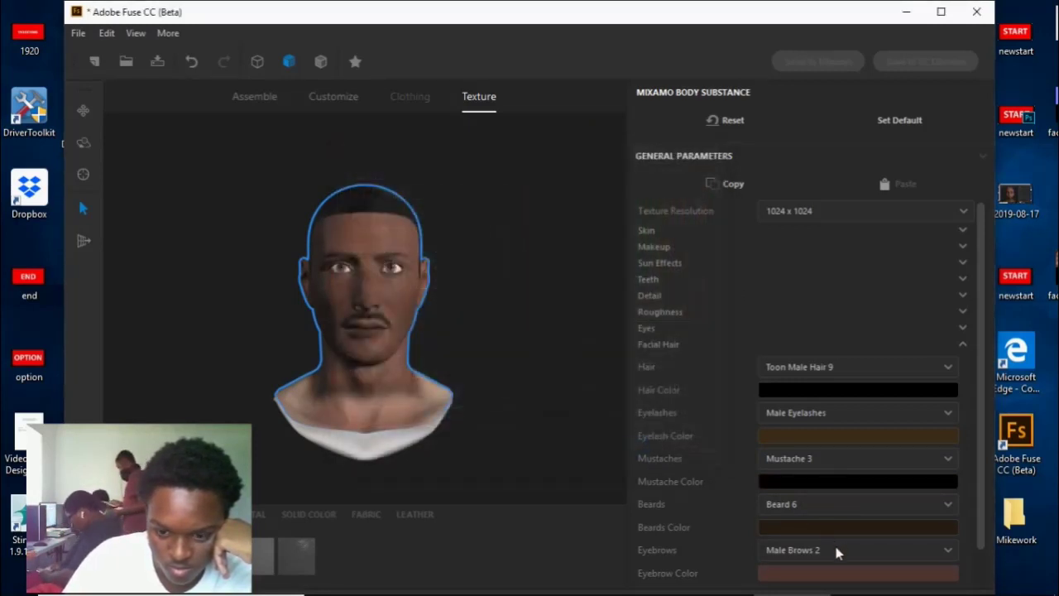
# Step: Try Beard 9, Beard 8 and Toon Beard 7, orbiting the head to inspect each
pyautogui.click(840, 504)
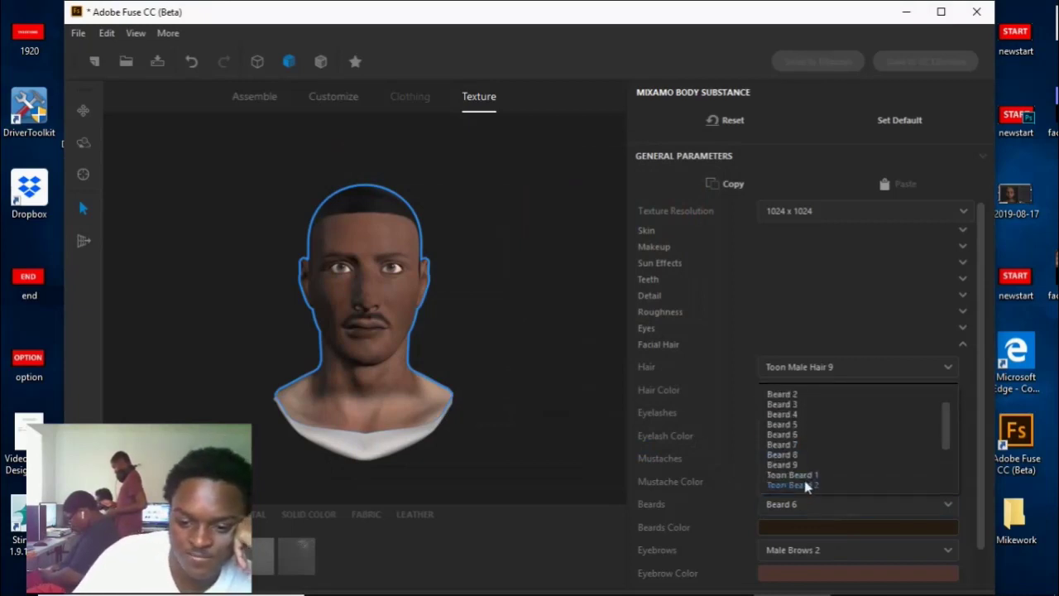
pyautogui.click(805, 468)
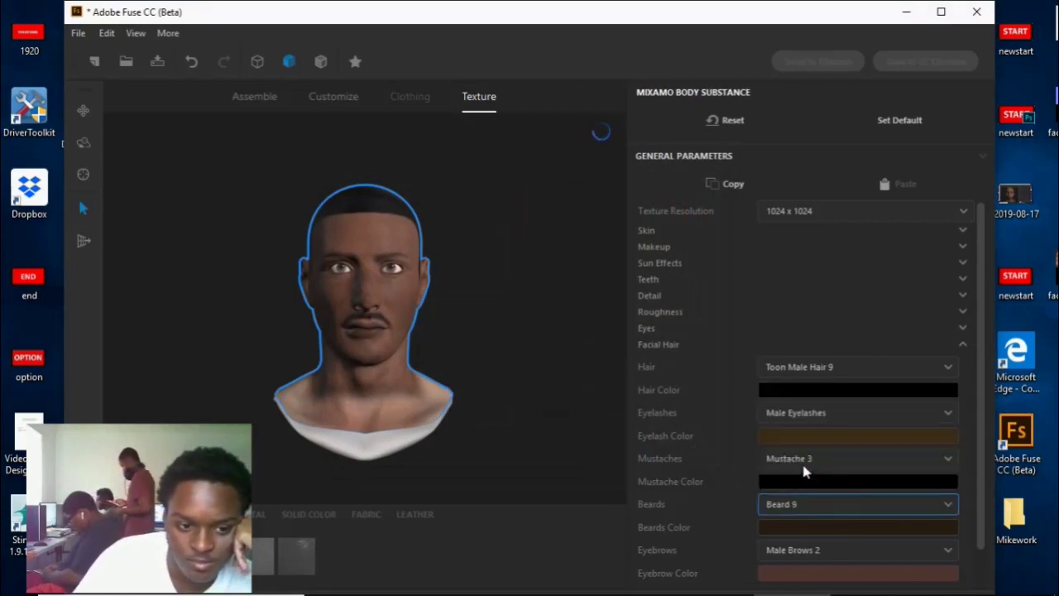
pyautogui.moveTo(570, 405); pyautogui.dragTo(617, 414)
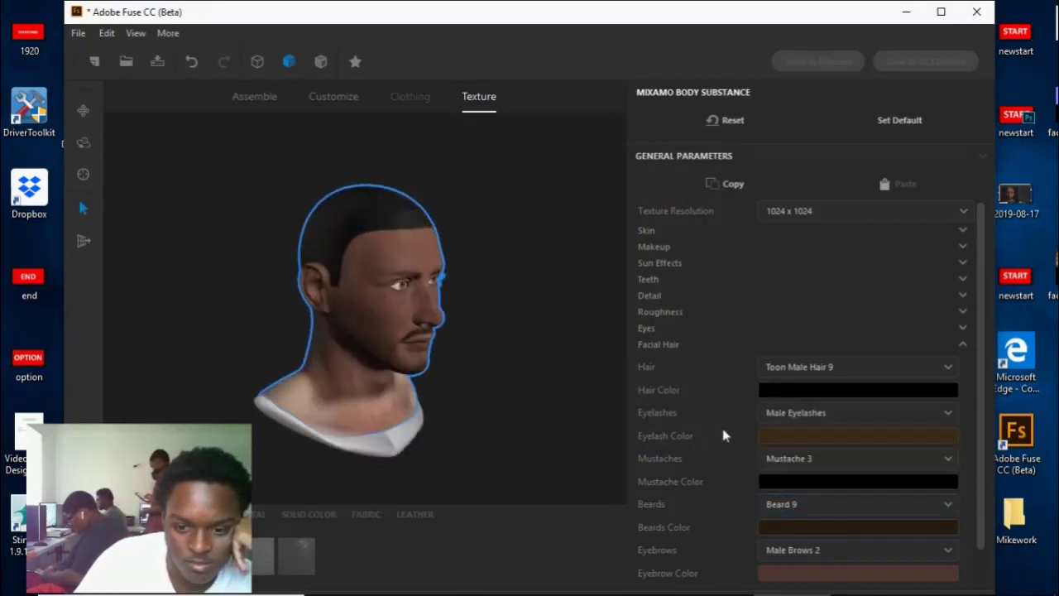
pyautogui.click(803, 510)
pyautogui.scroll(-2, 797, 467)
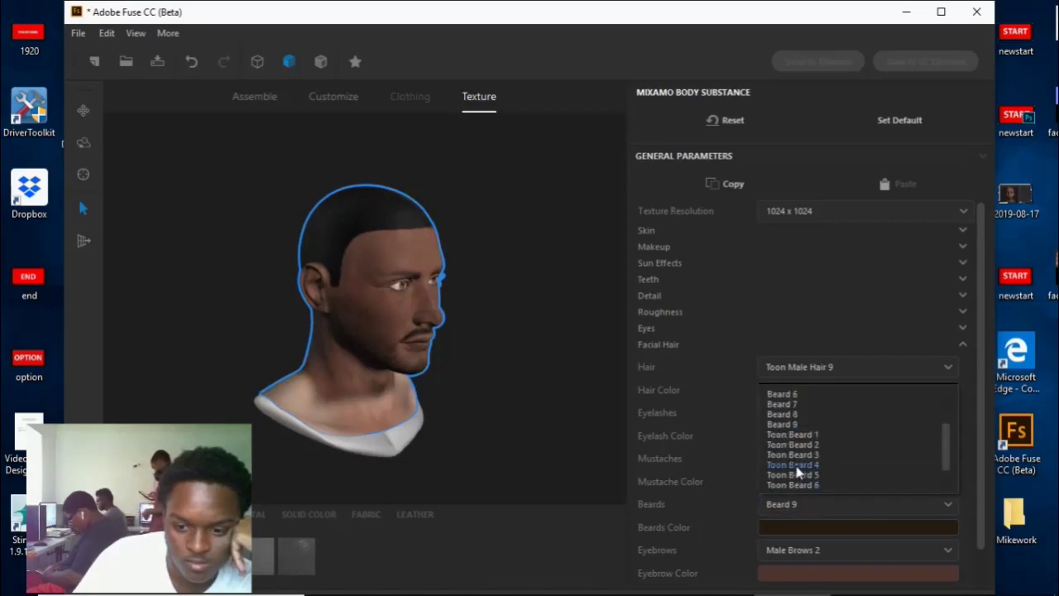
pyautogui.click(796, 413)
pyautogui.moveTo(506, 367); pyautogui.dragTo(477, 352)
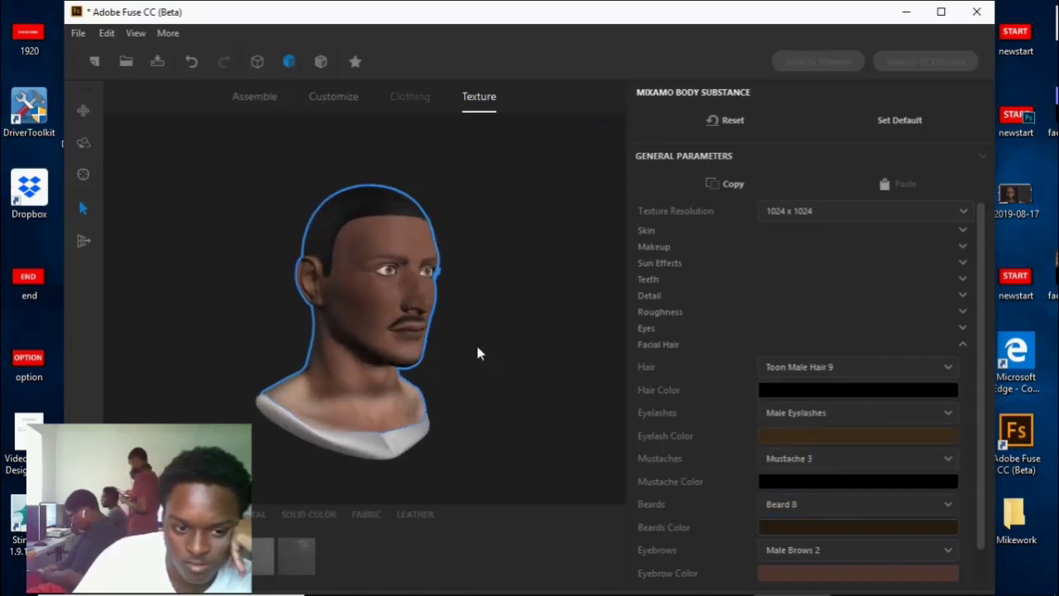
pyautogui.click(816, 508)
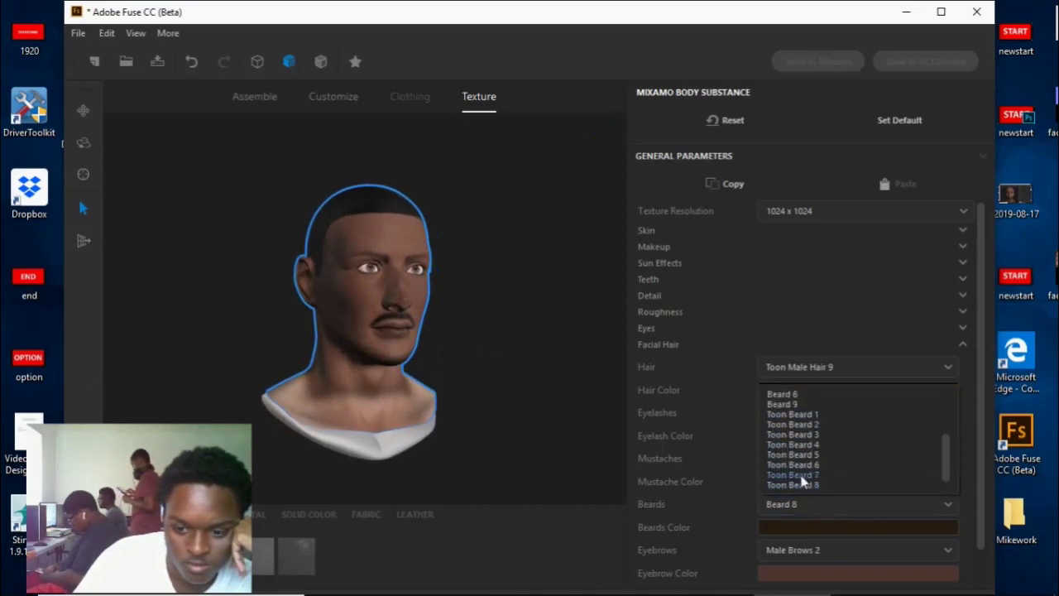
pyautogui.click(800, 476)
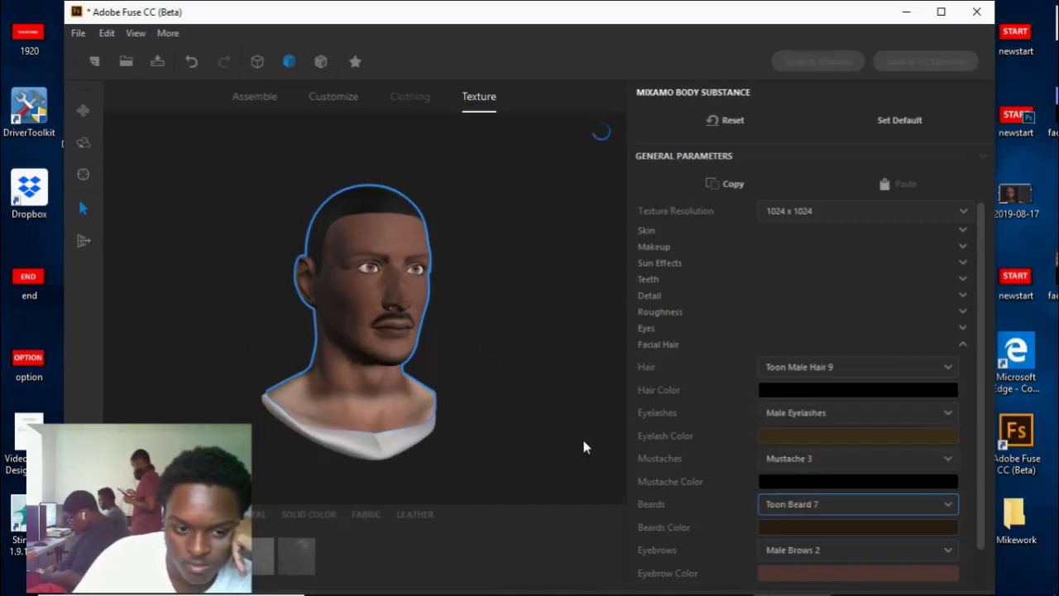
pyautogui.moveTo(527, 419); pyautogui.dragTo(692, 456)
# Step: Try Toon Beard 6, Toon Beard 5 and Toon Beard 3 on the head
pyautogui.click(808, 503)
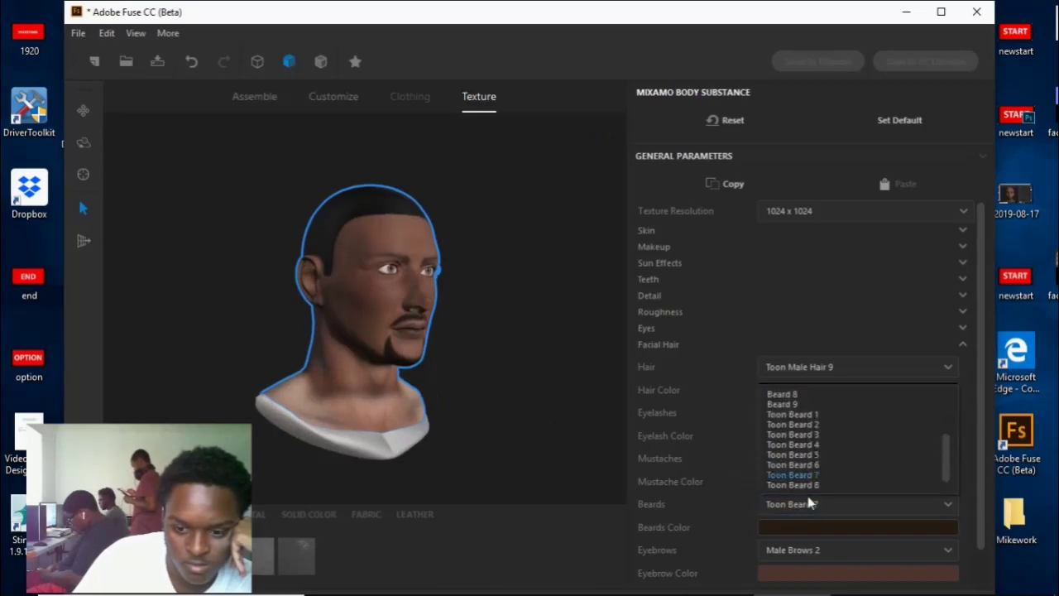
pyautogui.click(806, 459)
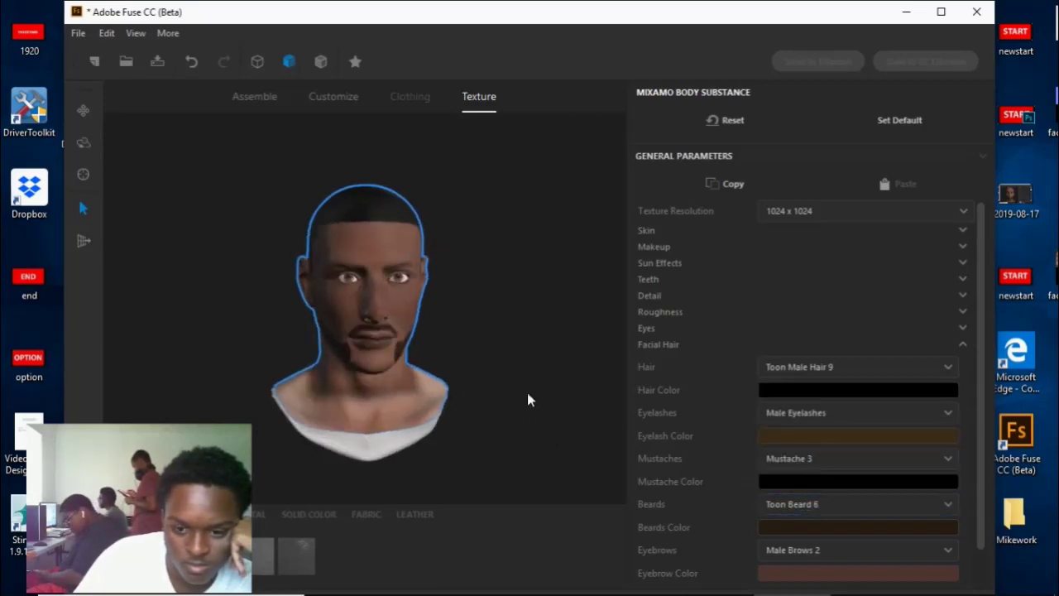
pyautogui.click(819, 511)
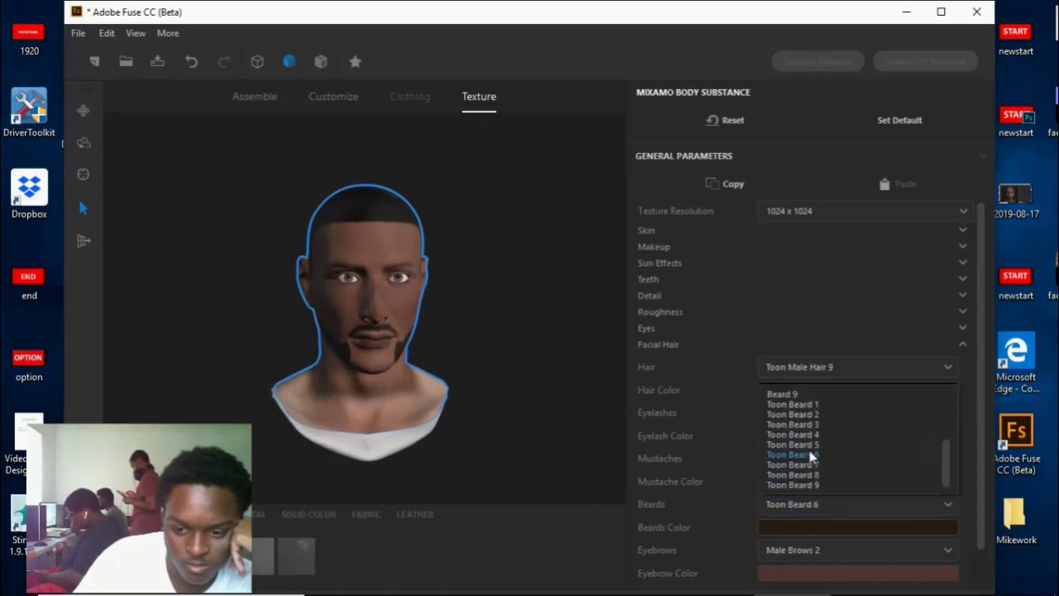
pyautogui.click(808, 456)
pyautogui.moveTo(467, 403); pyautogui.dragTo(524, 407)
pyautogui.click(811, 504)
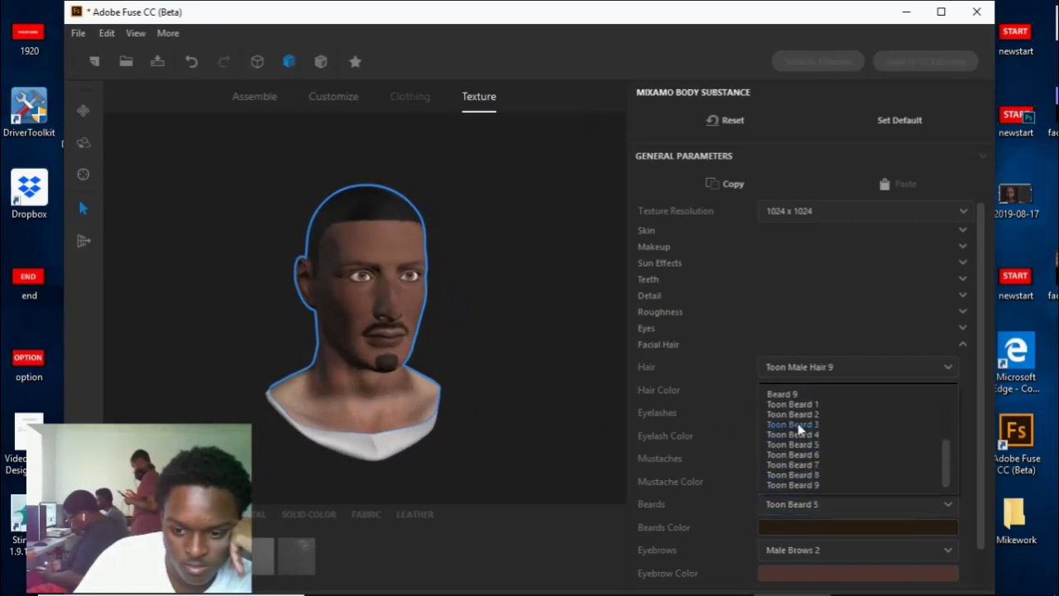
pyautogui.click(795, 424)
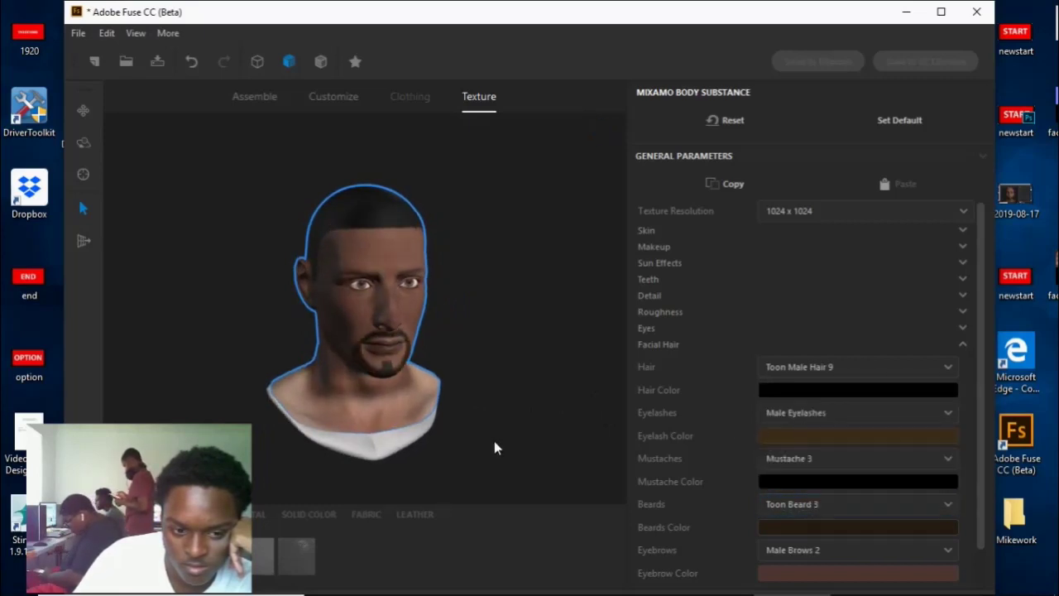
pyautogui.moveTo(494, 441); pyautogui.dragTo(551, 436)
pyautogui.click(796, 504)
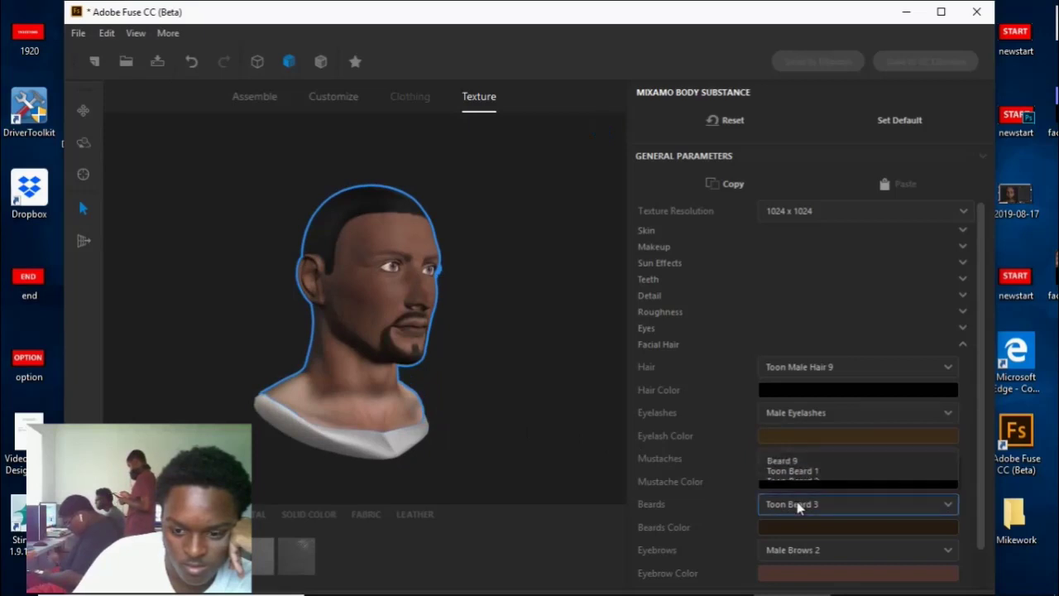
pyautogui.click(802, 460)
# Step: Keep Mustache 3, then switch the beard back to Beard 9 and Beard 8
pyautogui.click(805, 462)
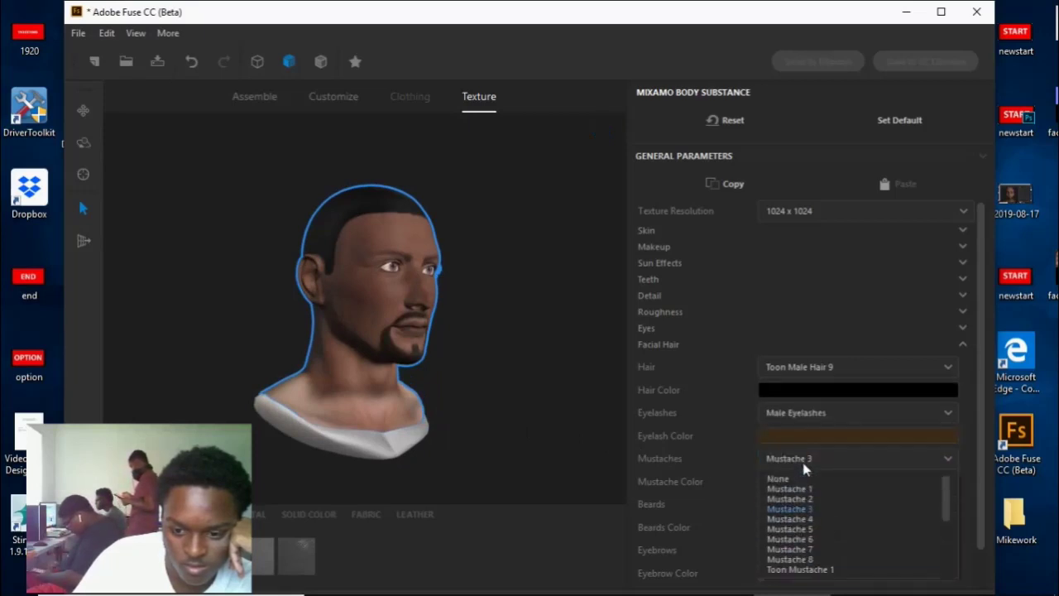
pyautogui.click(806, 488)
pyautogui.click(813, 505)
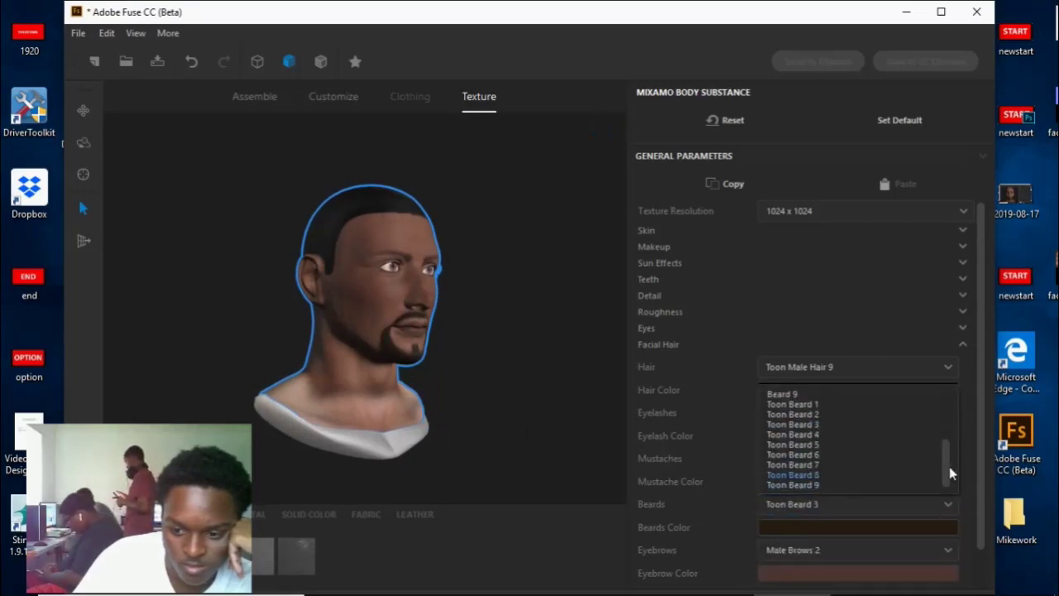
pyautogui.moveTo(949, 466); pyautogui.dragTo(939, 436)
pyautogui.click(807, 457)
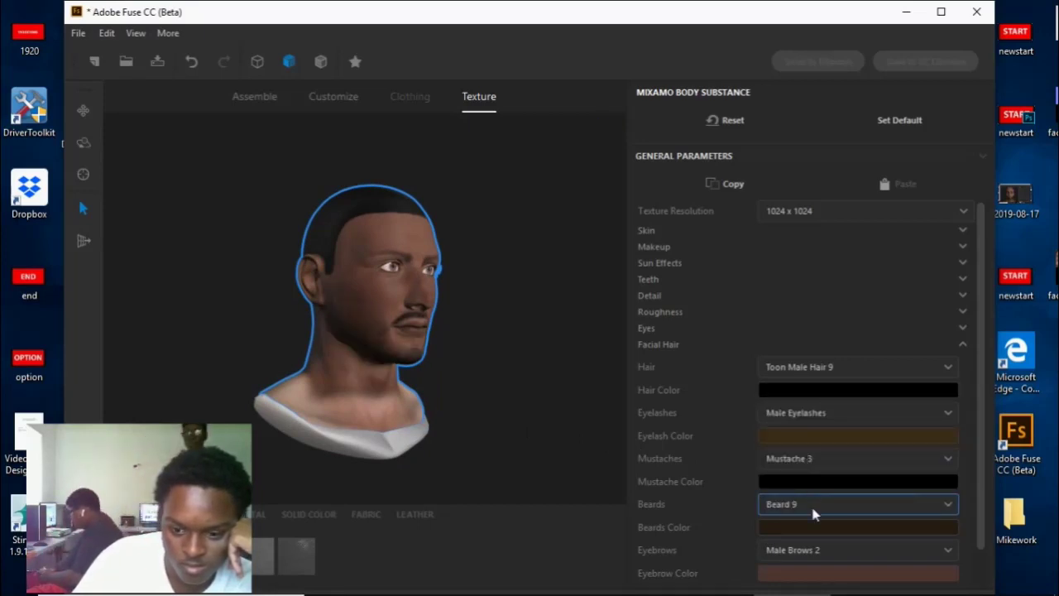
pyautogui.click(813, 505)
pyautogui.click(792, 425)
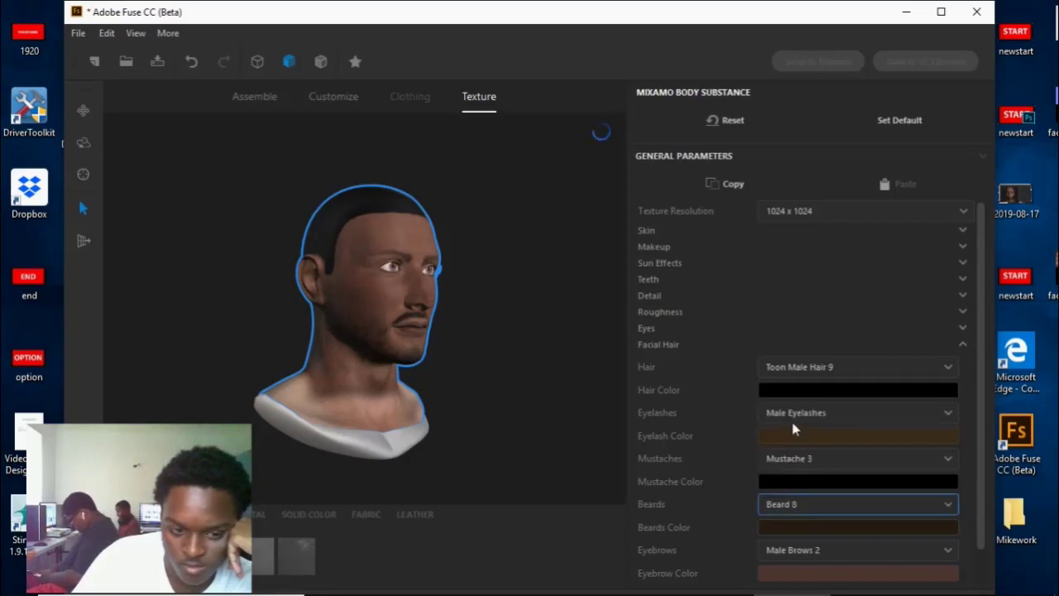
# Step: Try Beard 5 and Beard 3, finally settling on Beard 2
pyautogui.click(811, 504)
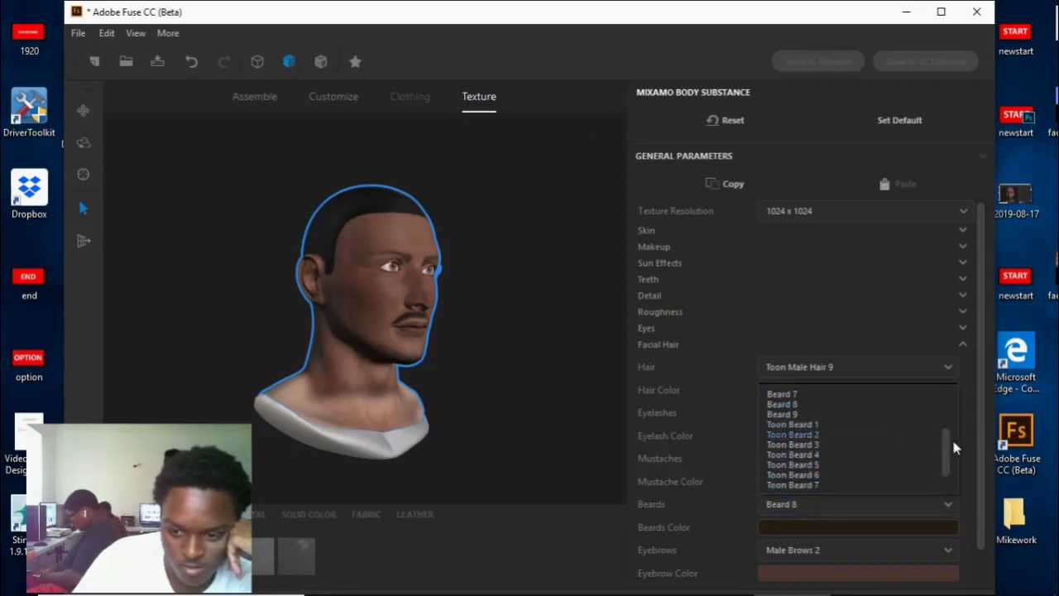
pyautogui.moveTo(941, 438); pyautogui.dragTo(940, 425)
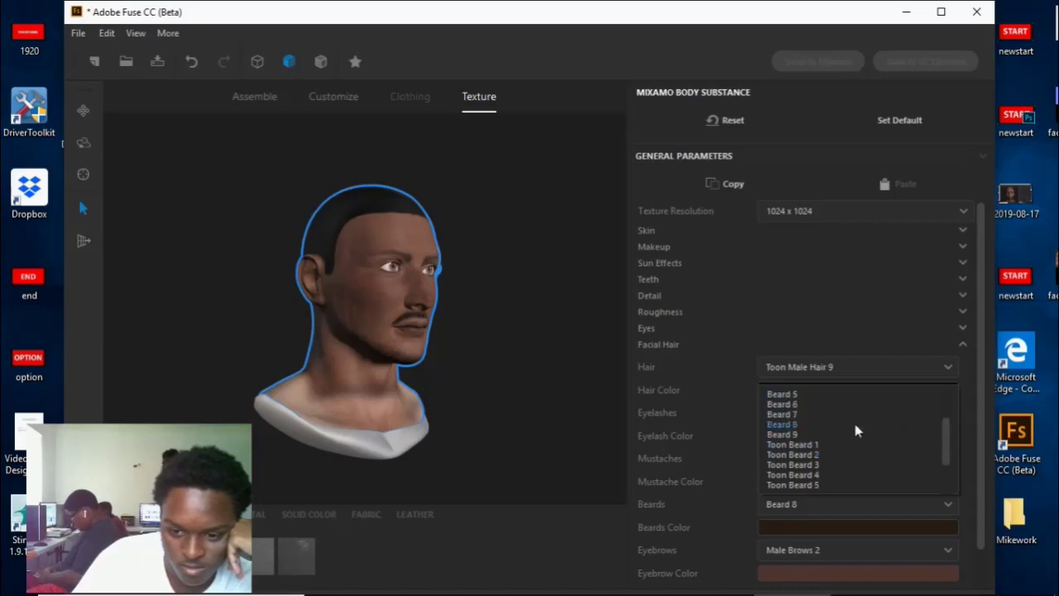
pyautogui.click(820, 393)
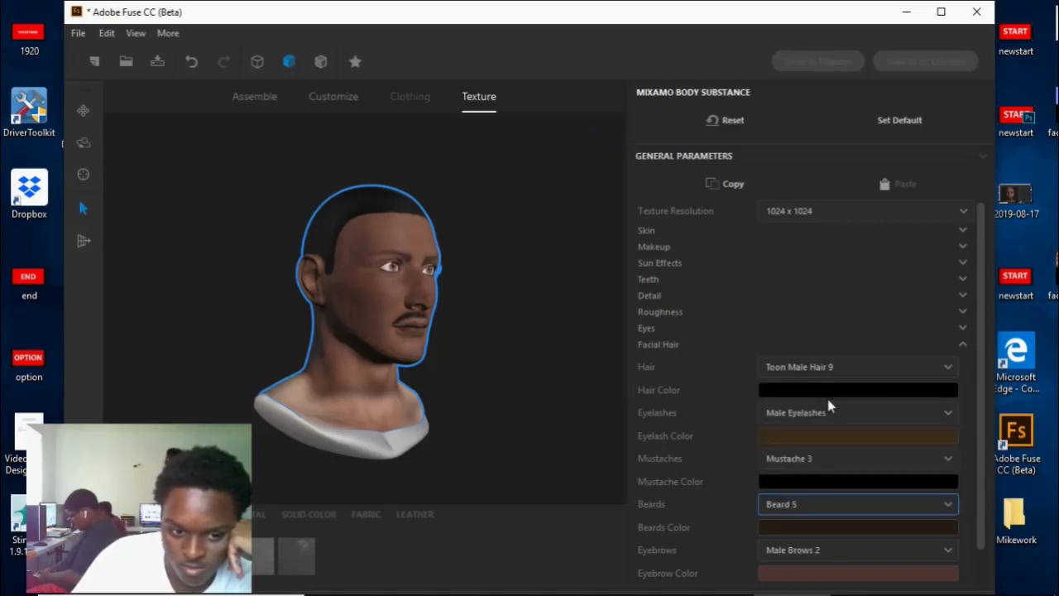
pyautogui.click(856, 503)
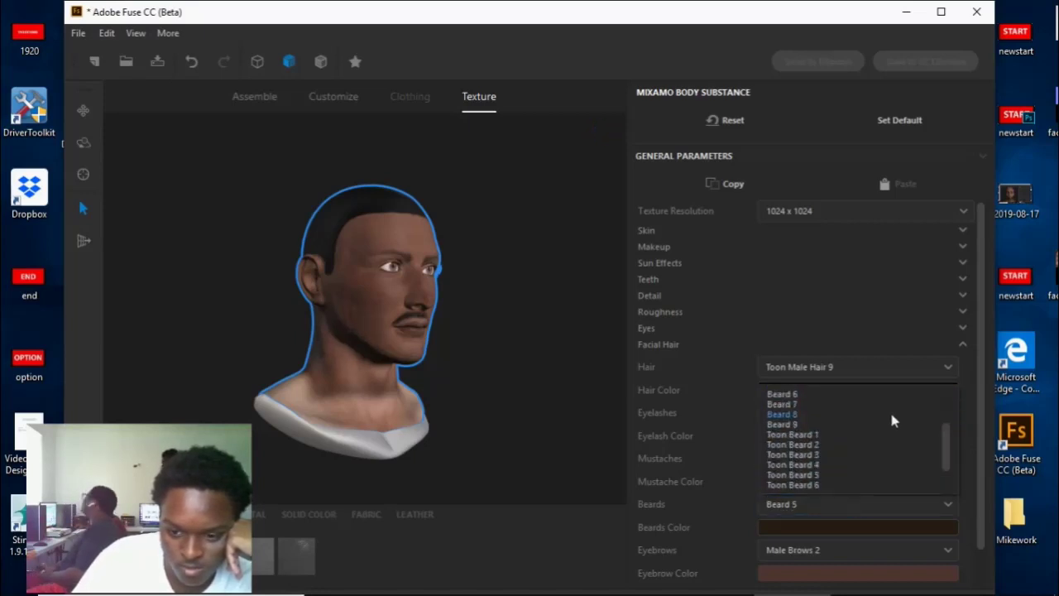
pyautogui.scroll(1, 940, 426)
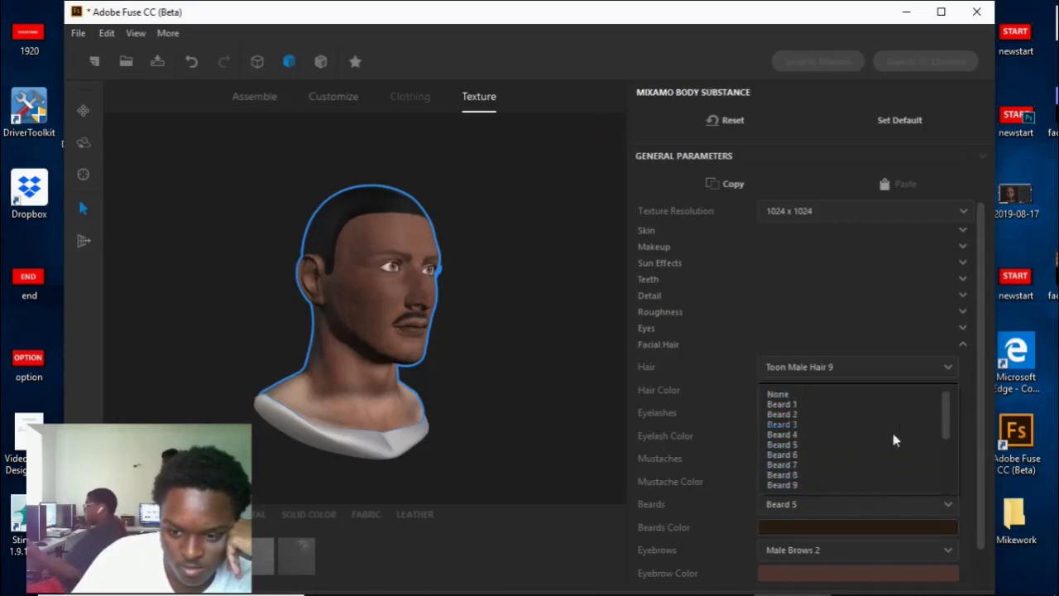
pyautogui.click(811, 423)
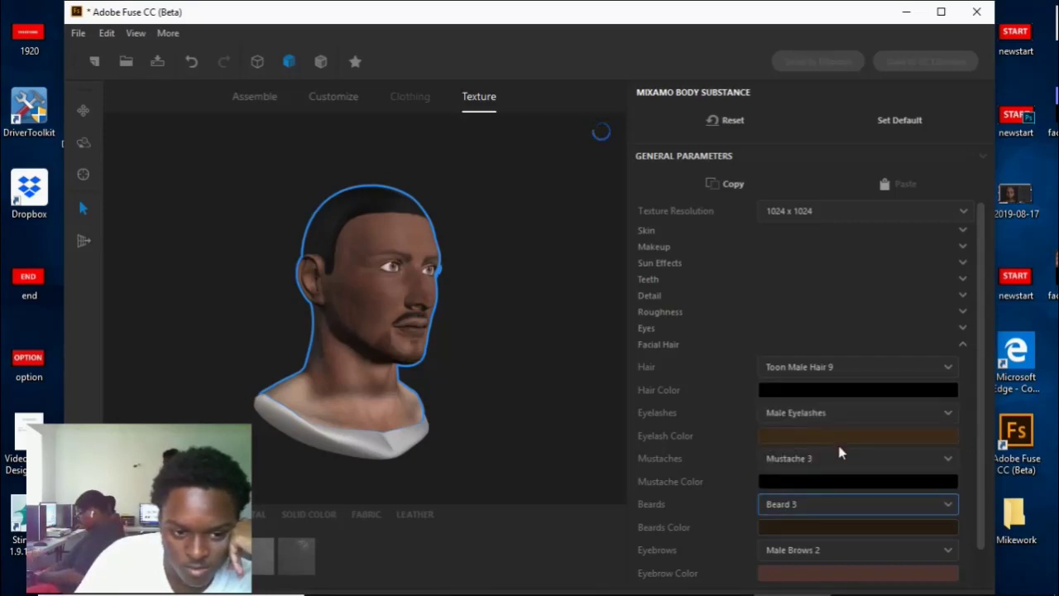
pyautogui.click(852, 502)
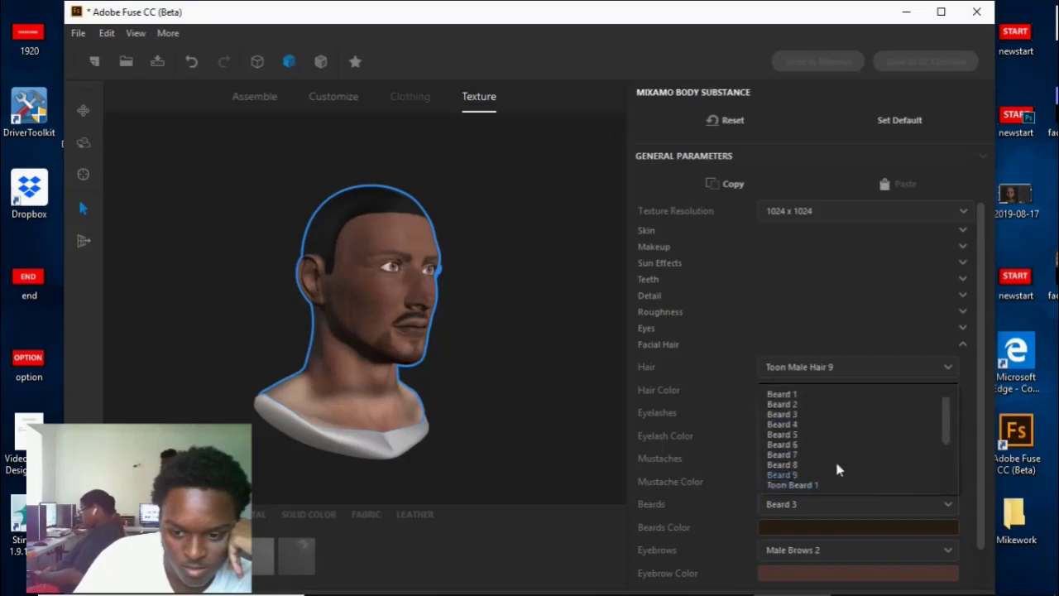
pyautogui.click(818, 403)
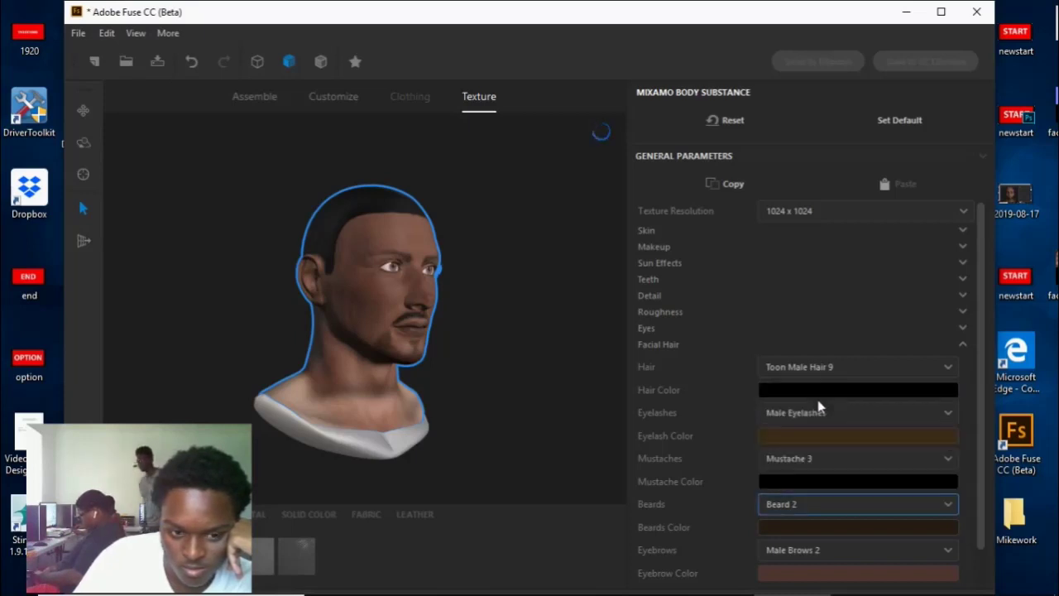
pyautogui.moveTo(565, 402); pyautogui.dragTo(600, 399)
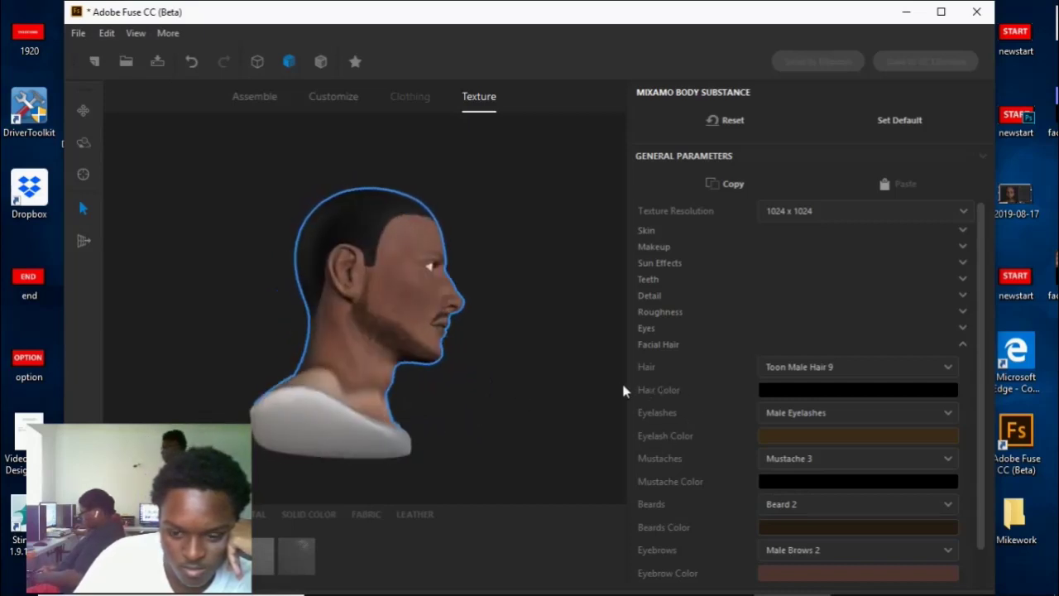
# Step: Set the beard colour to pure black
pyautogui.click(874, 528)
pyautogui.moveTo(728, 304); pyautogui.dragTo(717, 328)
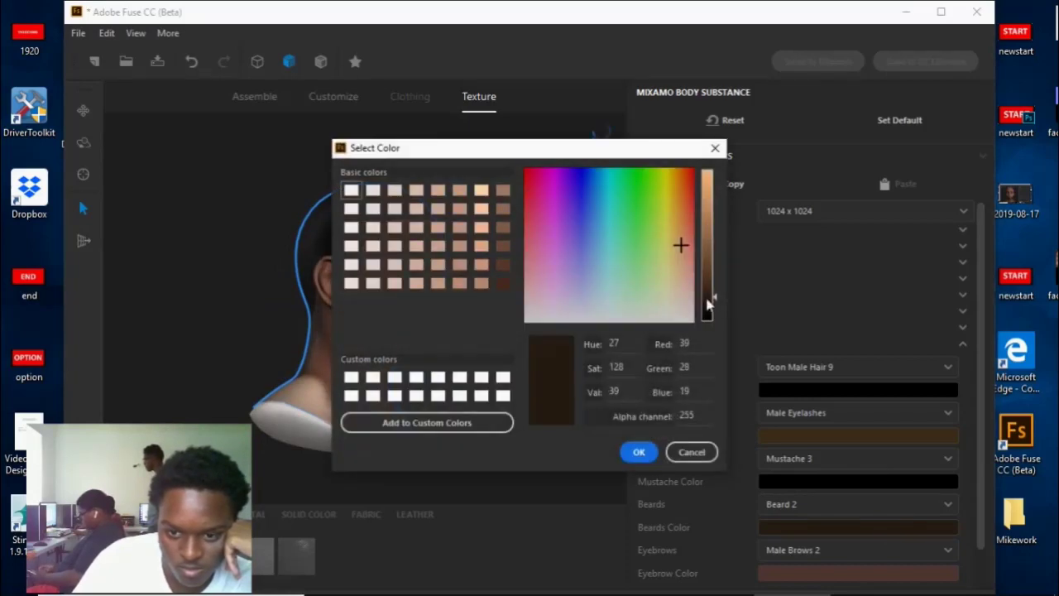
pyautogui.click(639, 452)
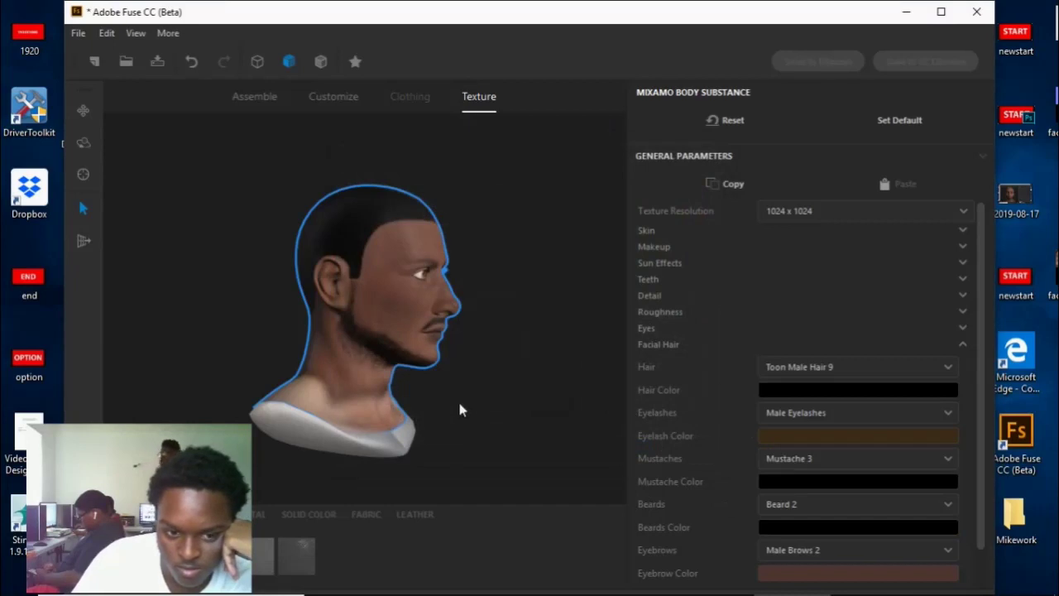
# Step: Set the eyebrow colour to pure black instead of reddish brown
pyautogui.moveTo(460, 408); pyautogui.dragTo(431, 385)
pyautogui.scroll(-1, 850, 469)
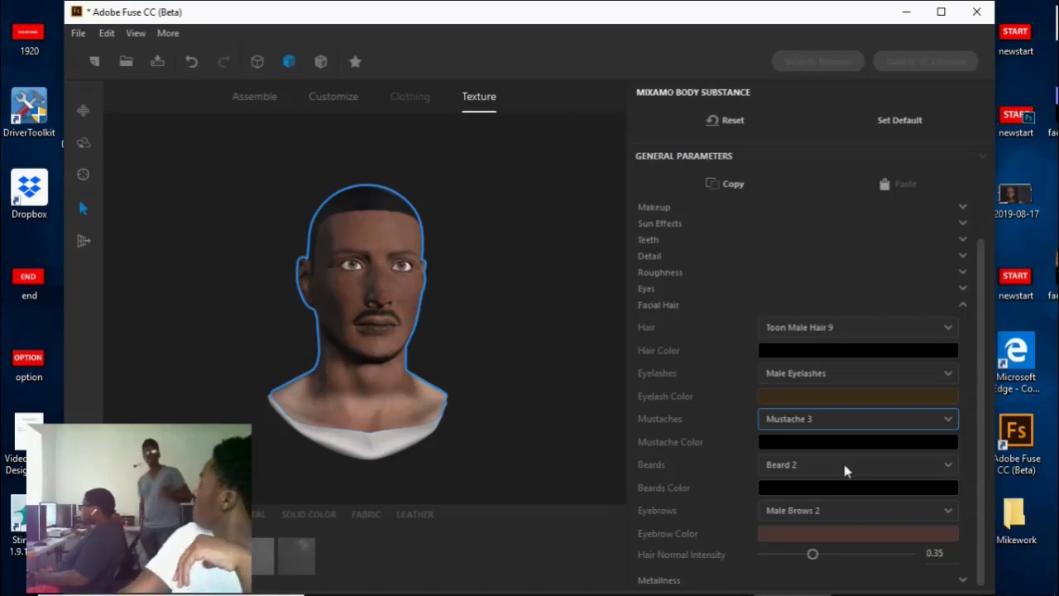
pyautogui.click(859, 534)
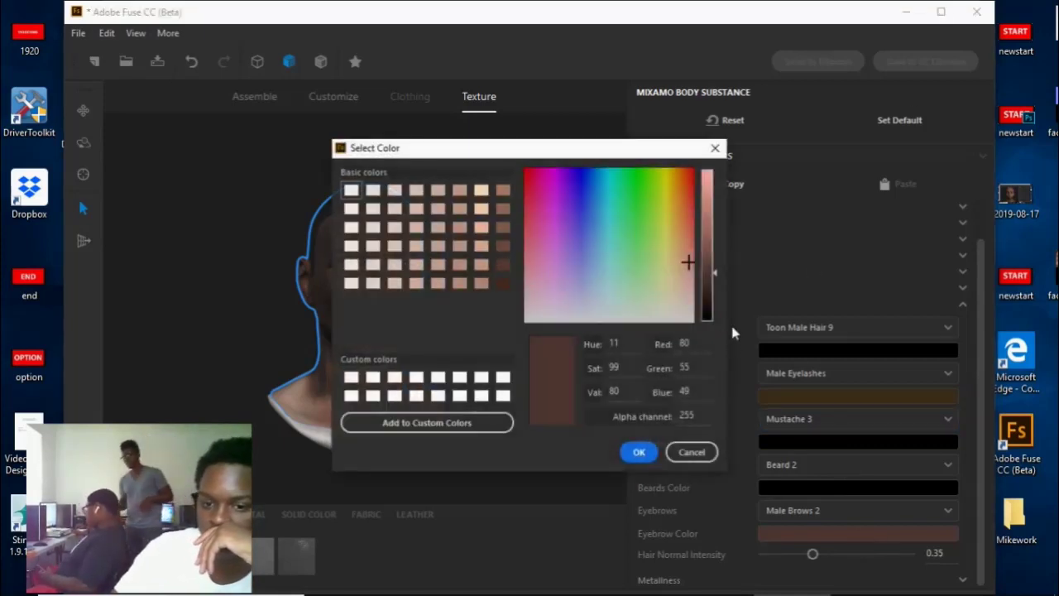
pyautogui.moveTo(717, 275); pyautogui.dragTo(715, 327)
pyautogui.click(639, 452)
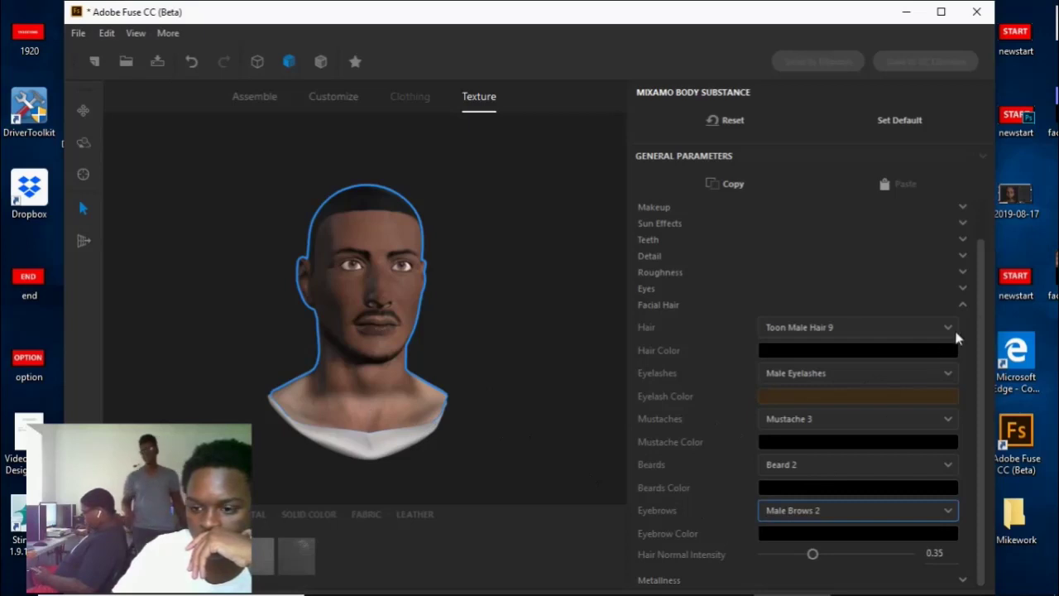
# Step: Expand Metalness and set Body Metalness to 0.15 after trying higher values
pyautogui.click(654, 305)
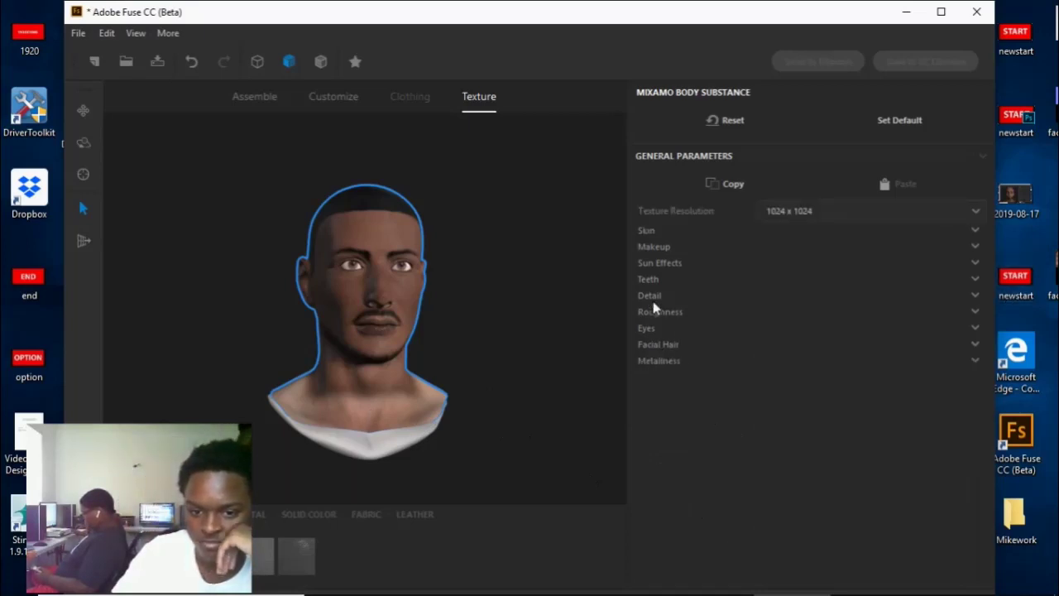
pyautogui.click(658, 364)
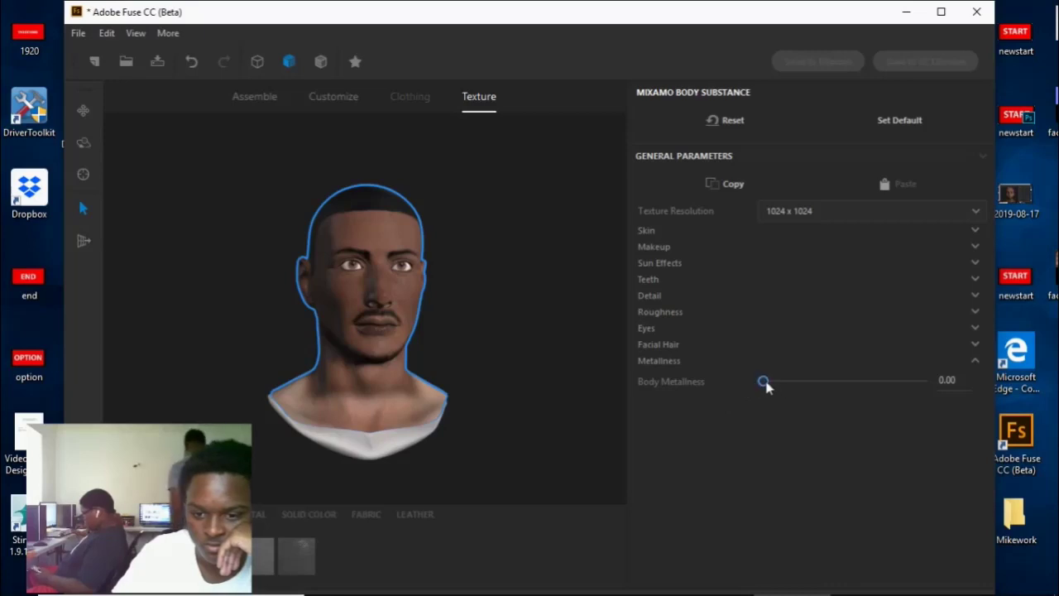
pyautogui.moveTo(763, 382); pyautogui.dragTo(664, 413)
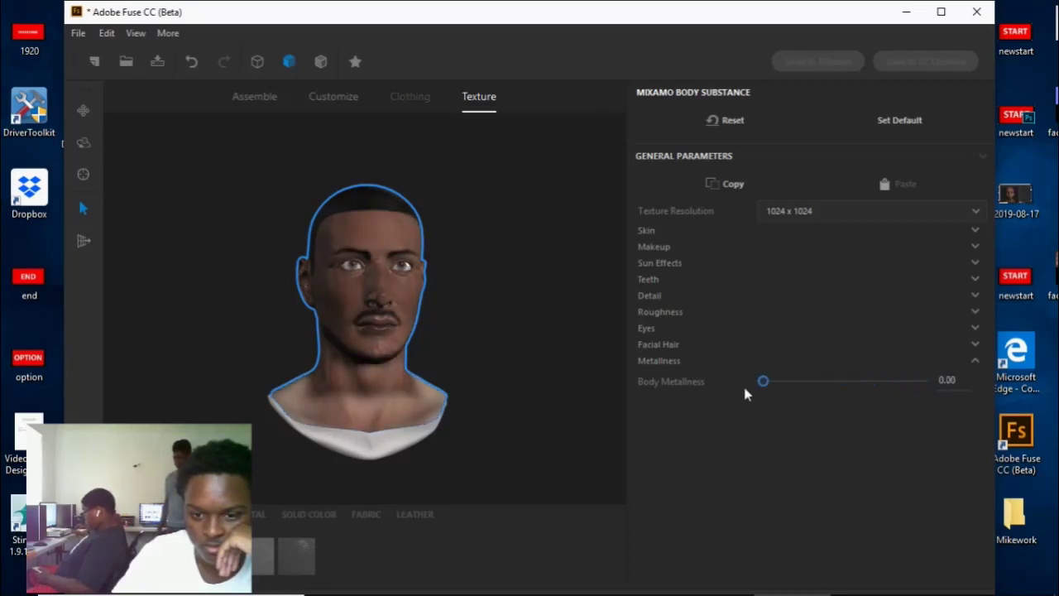
pyautogui.moveTo(763, 380); pyautogui.dragTo(785, 381)
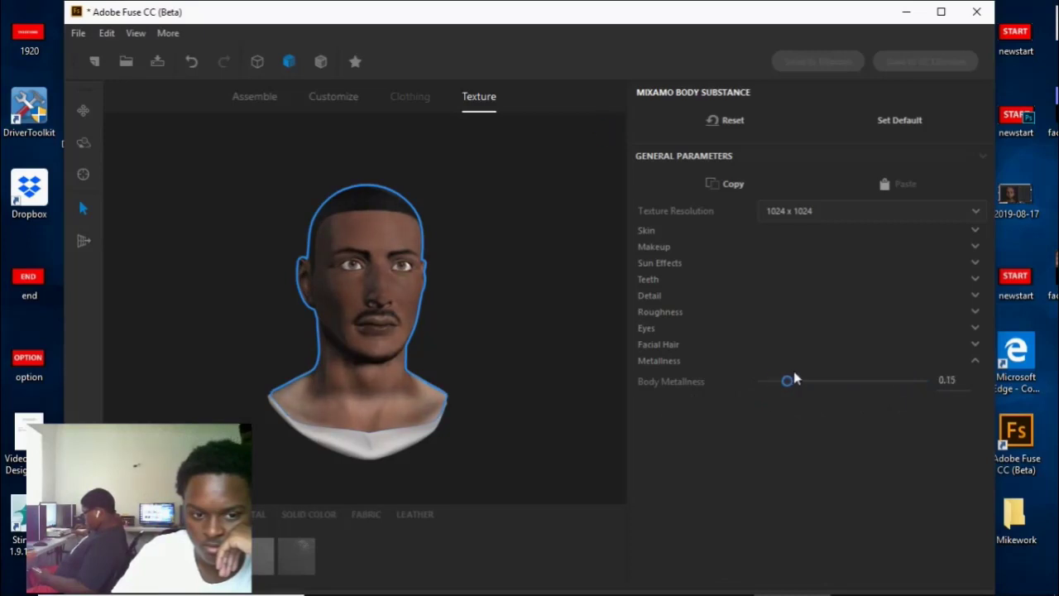
# Step: Set Detail Visibility to 0.23 and Detail Hue Shift to 0.46
pyautogui.click(662, 300)
pyautogui.click(666, 481)
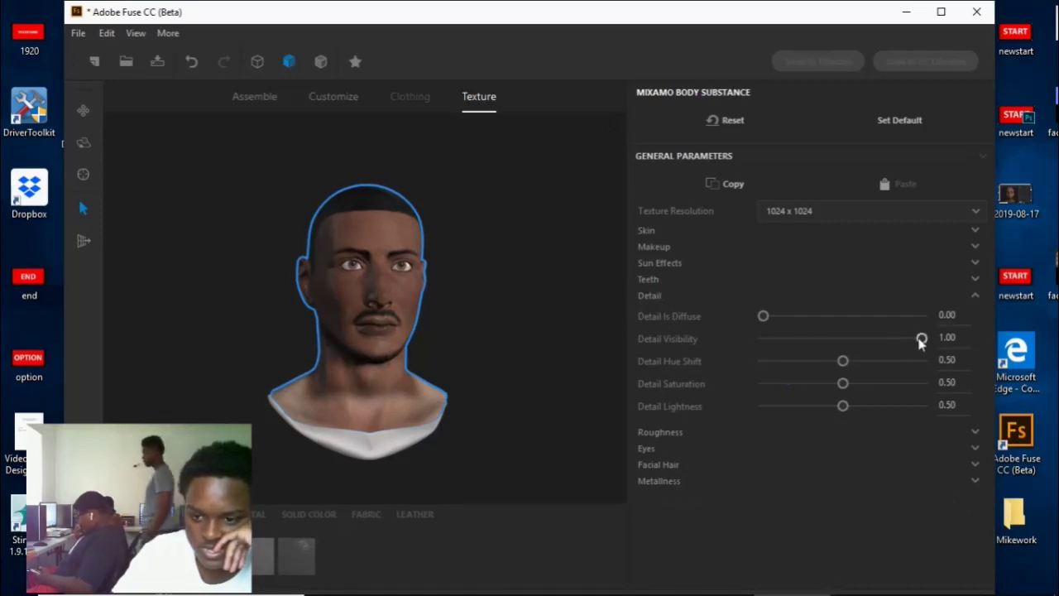
pyautogui.moveTo(921, 341); pyautogui.dragTo(771, 366)
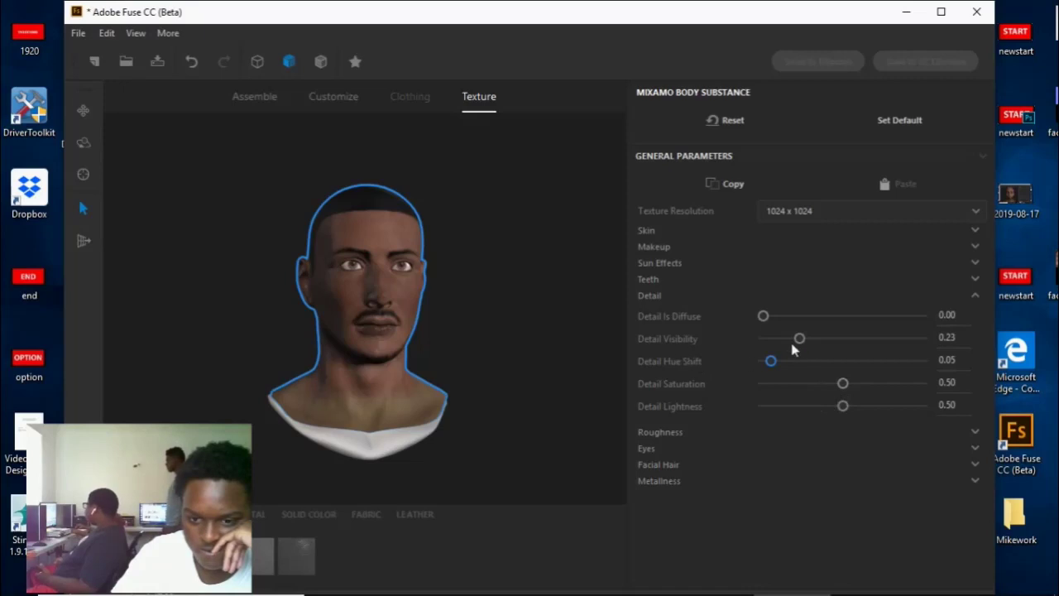
pyautogui.moveTo(776, 366); pyautogui.dragTo(850, 361)
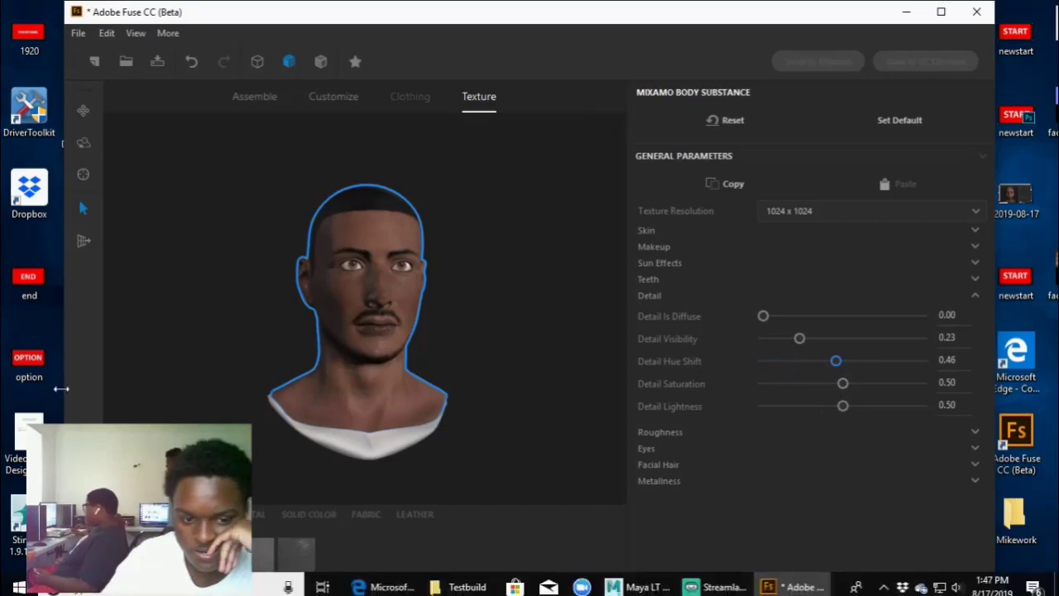
# Step: Drop Sun Tan Visibility to 0.00, then expand the Makeup settings
pyautogui.click(651, 296)
pyautogui.click(667, 264)
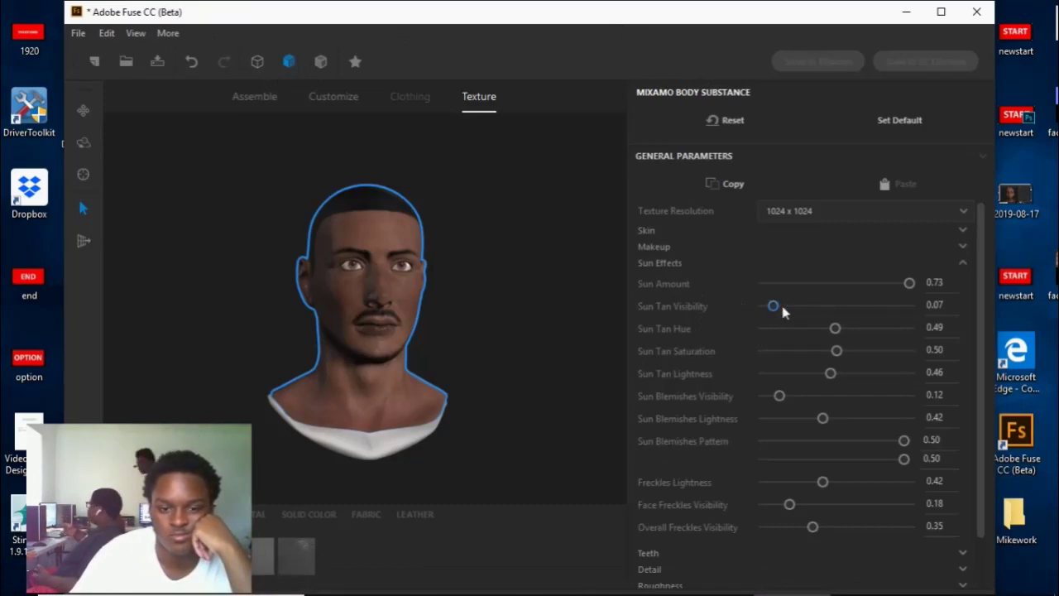
pyautogui.moveTo(863, 306); pyautogui.dragTo(768, 310)
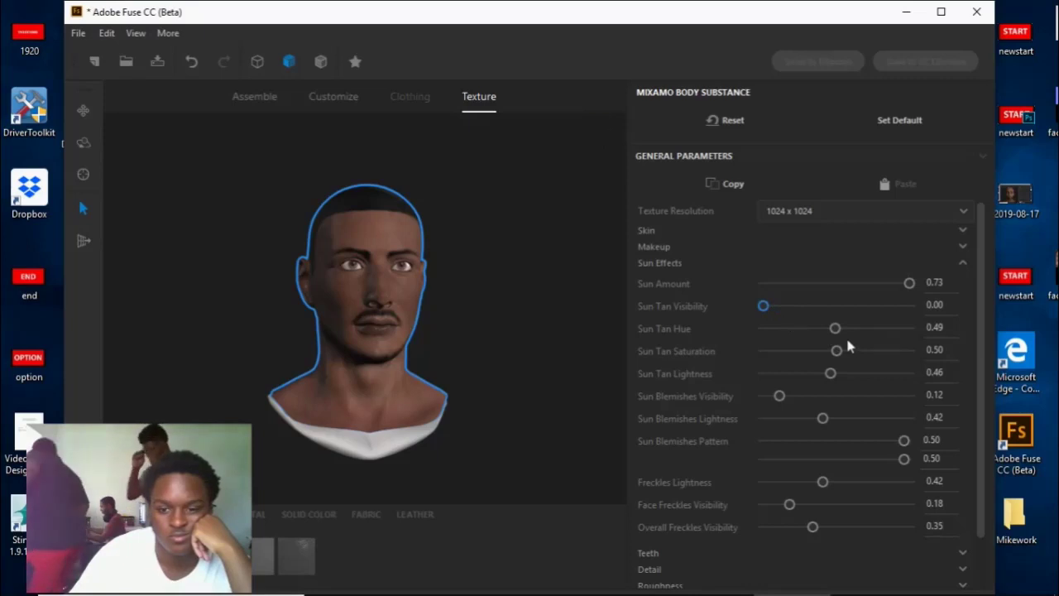
pyautogui.click(674, 264)
pyautogui.click(666, 248)
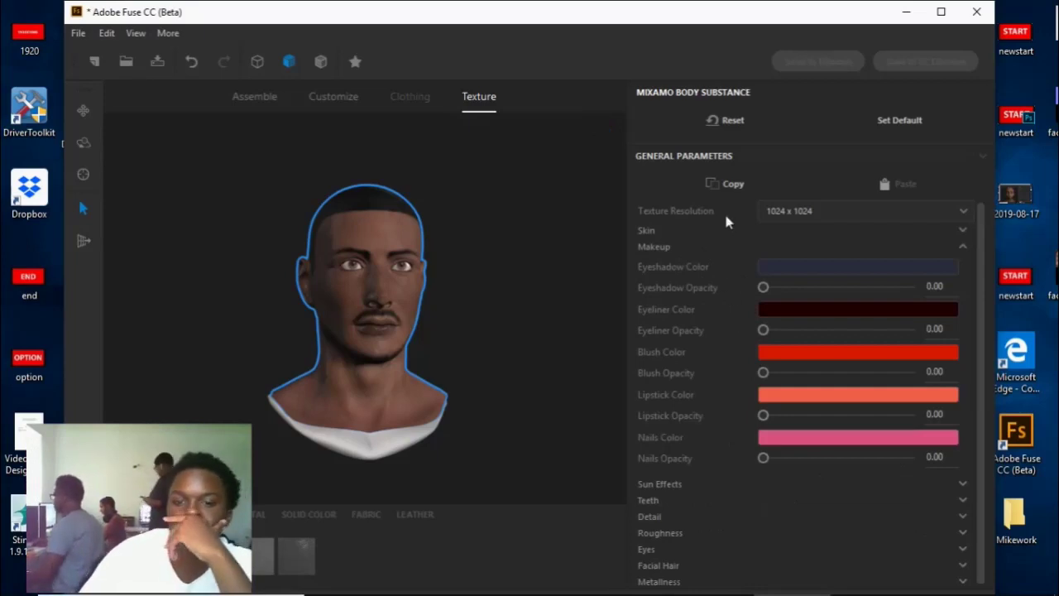
# Step: Expand the Skin settings and set the skin Age to 0.34
pyautogui.click(650, 248)
pyautogui.click(646, 230)
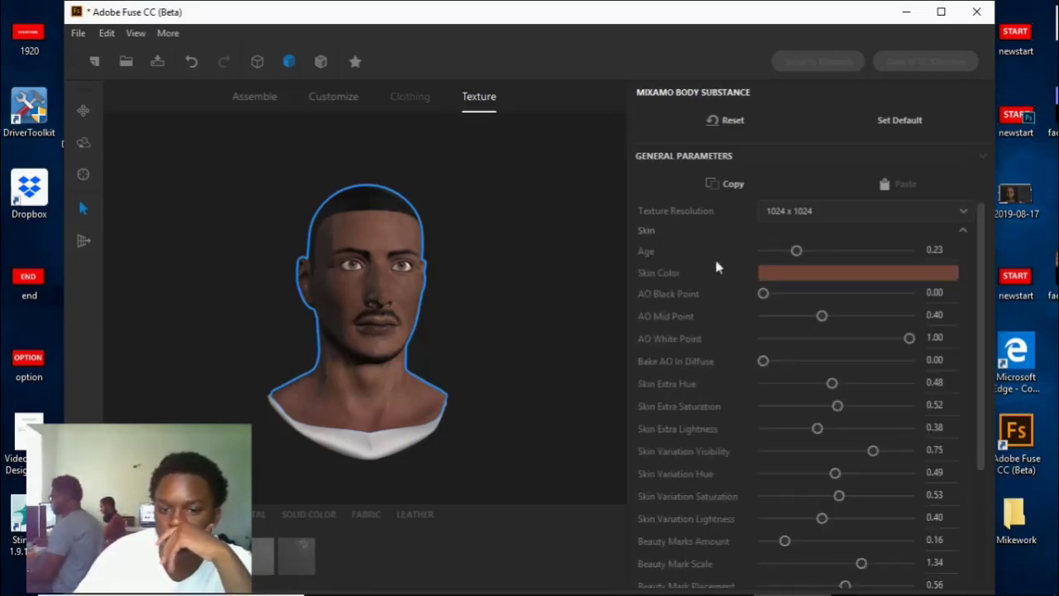
pyautogui.moveTo(763, 294)
pyautogui.mouseDown()
pyautogui.moveTo(791, 295)
pyautogui.moveTo(763, 296)
pyautogui.mouseUp()
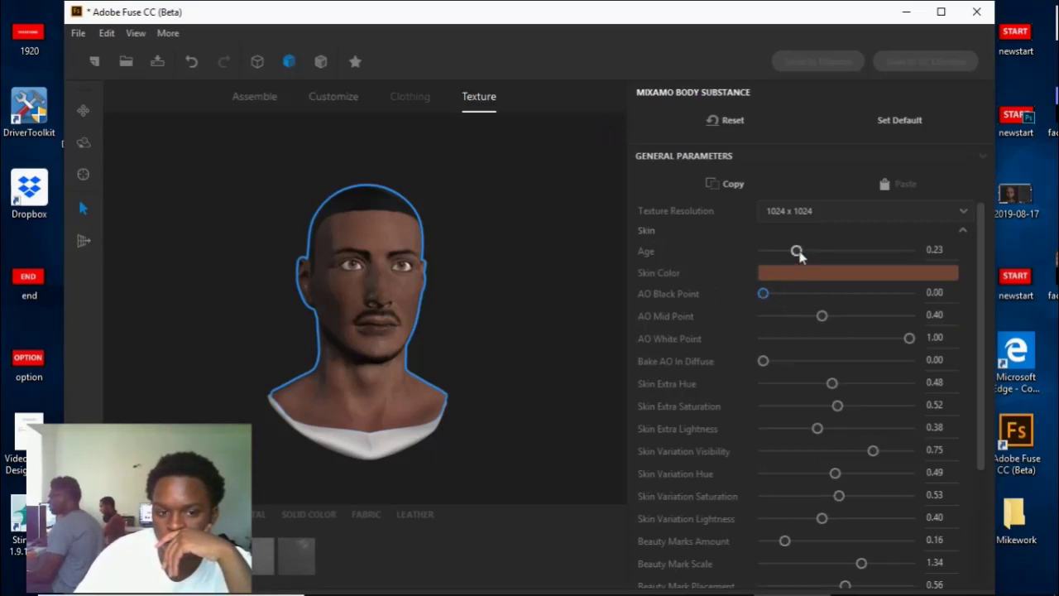
pyautogui.moveTo(797, 251); pyautogui.dragTo(825, 249)
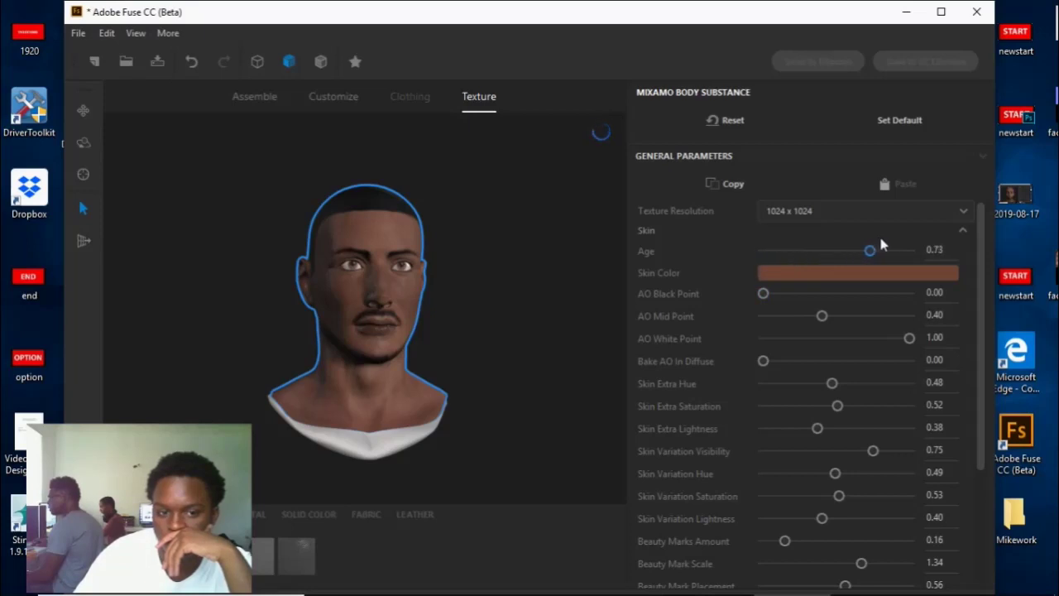
pyautogui.moveTo(879, 246); pyautogui.dragTo(820, 263)
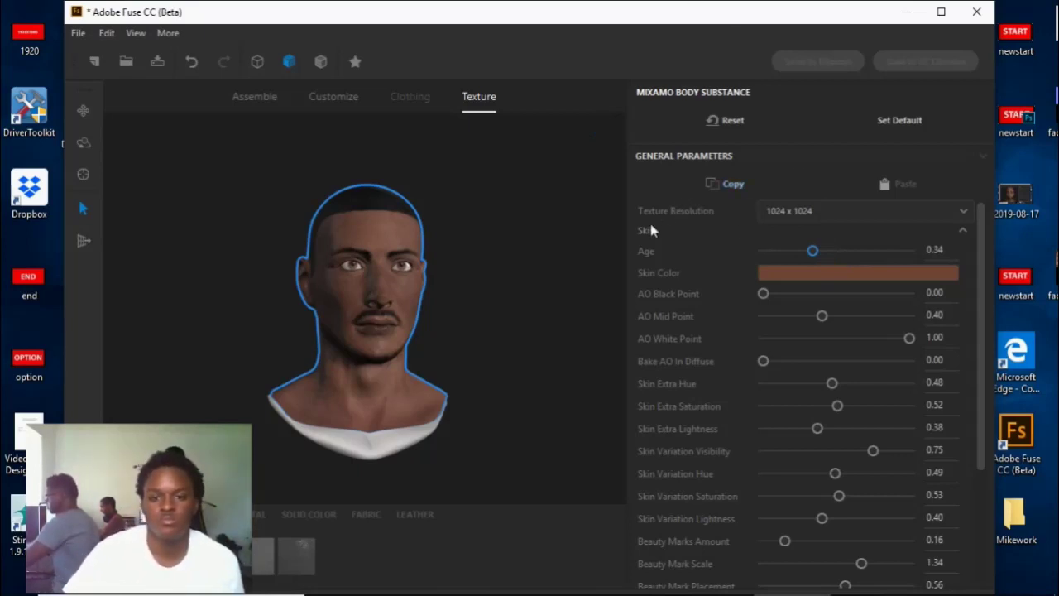
# Step: Set Beauty Marks Amount to 0.62 and Beauty Mark Placement to 0.25
pyautogui.scroll(-3, 721, 401)
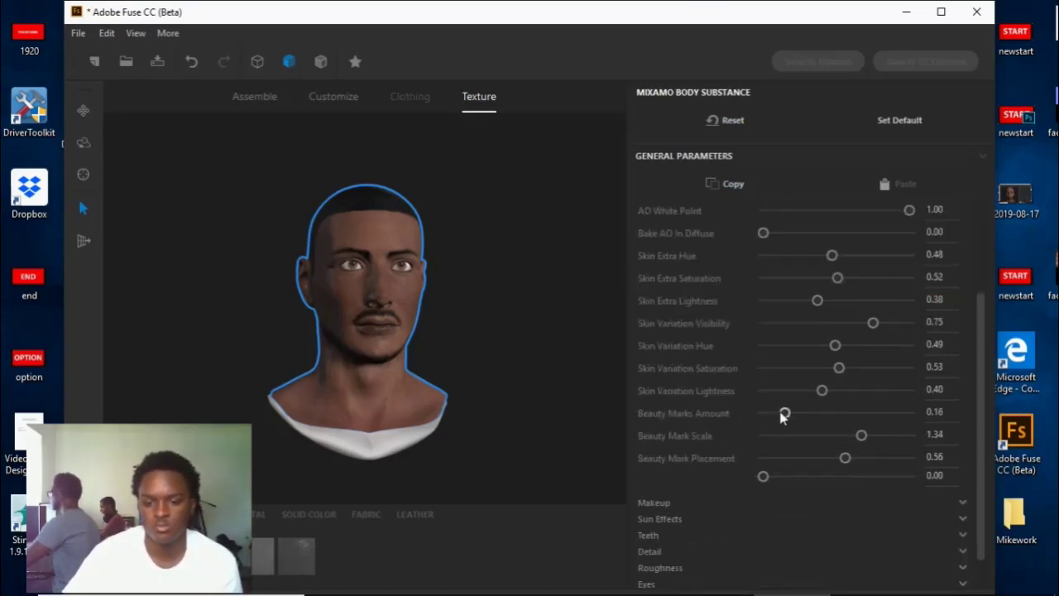
pyautogui.moveTo(784, 416); pyautogui.dragTo(888, 420)
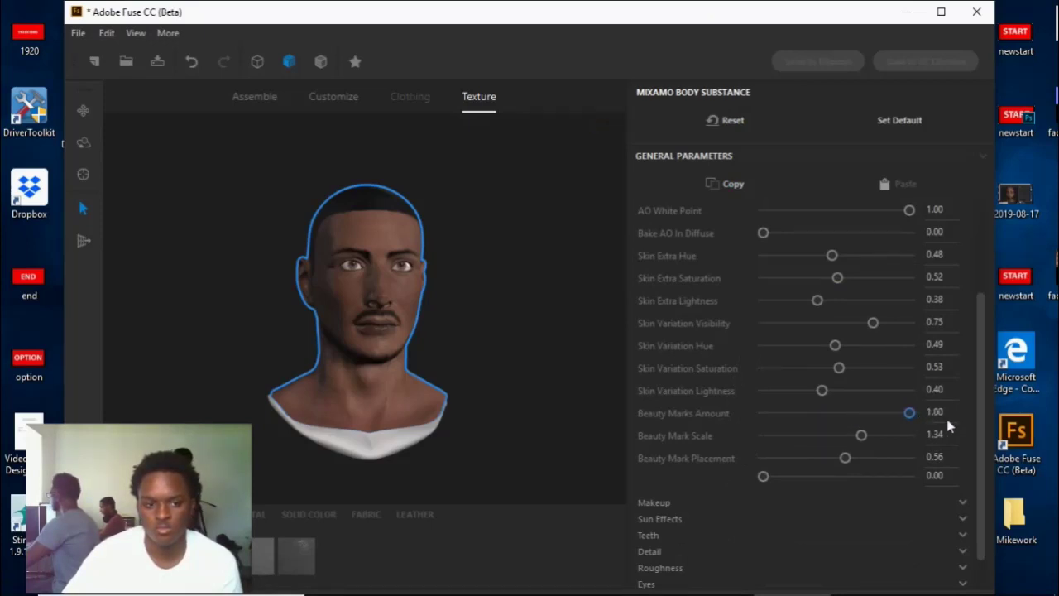
pyautogui.moveTo(911, 414); pyautogui.dragTo(858, 420)
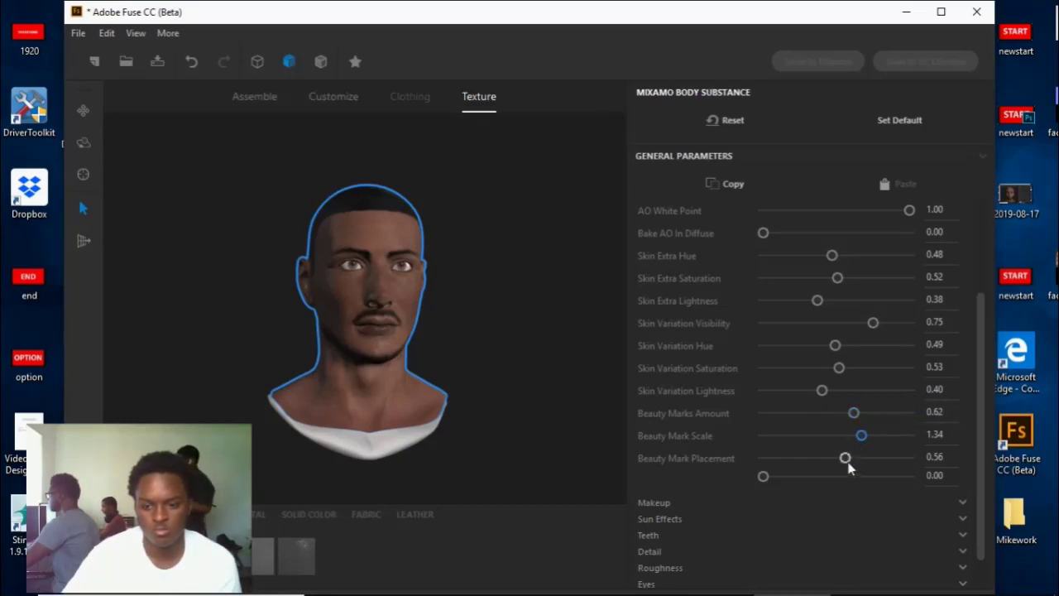
pyautogui.moveTo(847, 459); pyautogui.dragTo(807, 461)
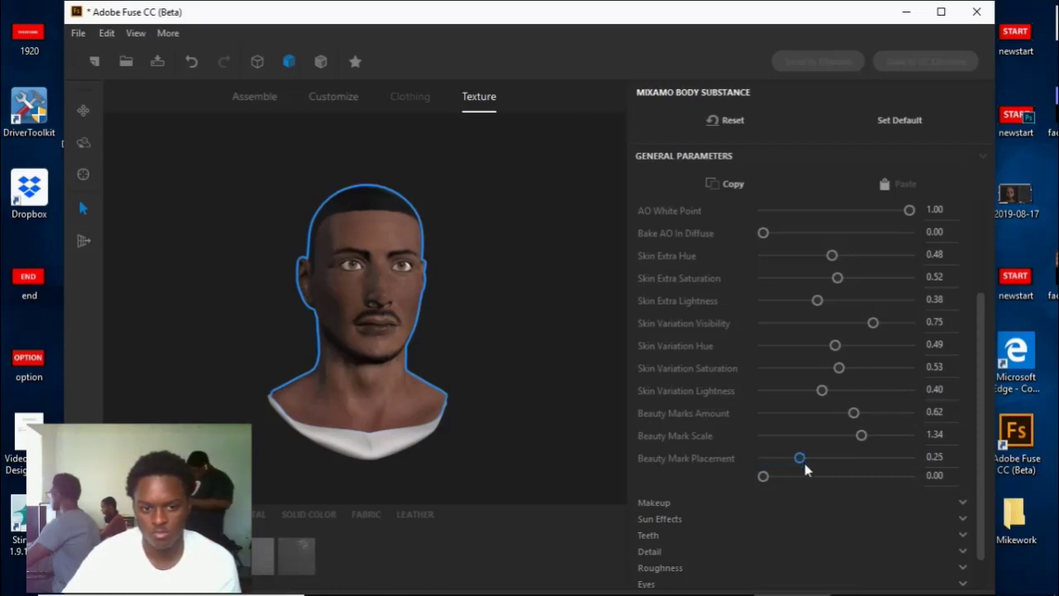
# Step: Lower Beauty Marks Amount to 0.25 and raise Skin Variation Lightness to 0.55
pyautogui.scroll(2, 397, 284)
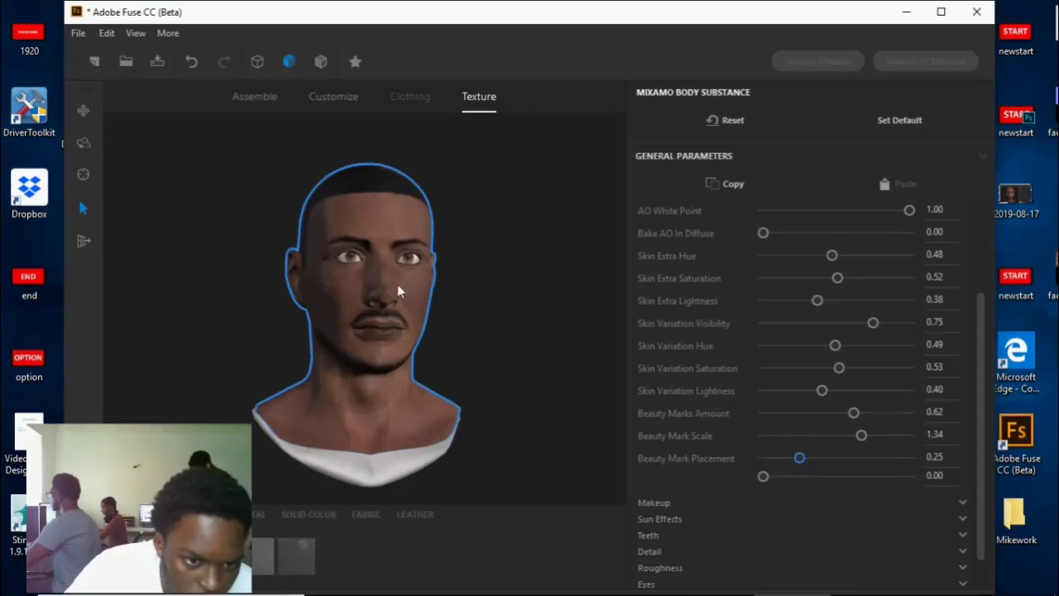
pyautogui.scroll(2, 397, 289)
pyautogui.scroll(-1, 398, 289)
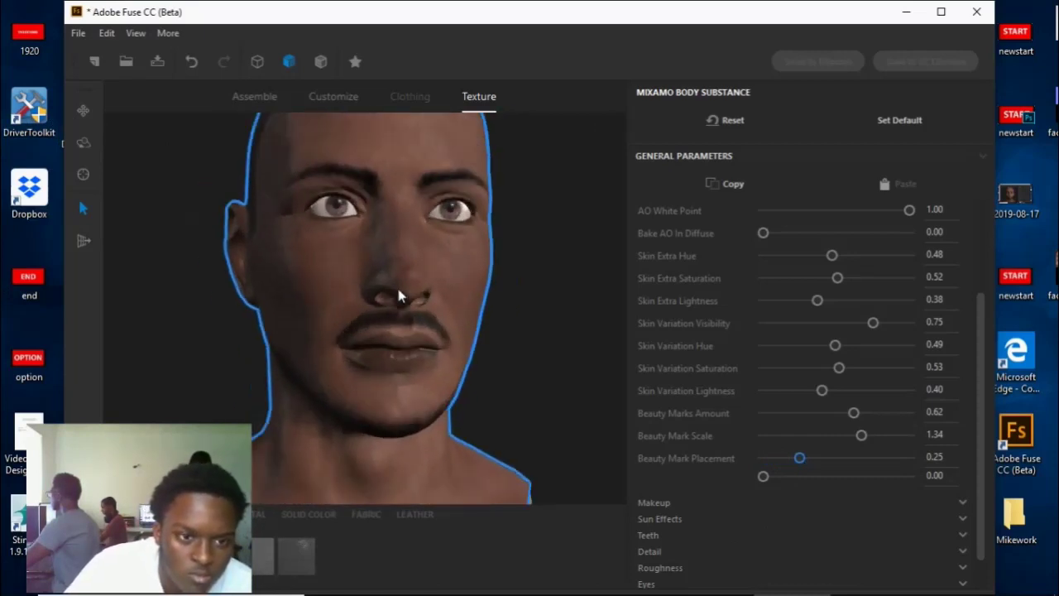
pyautogui.scroll(-1, 398, 293)
pyautogui.scroll(3, 710, 415)
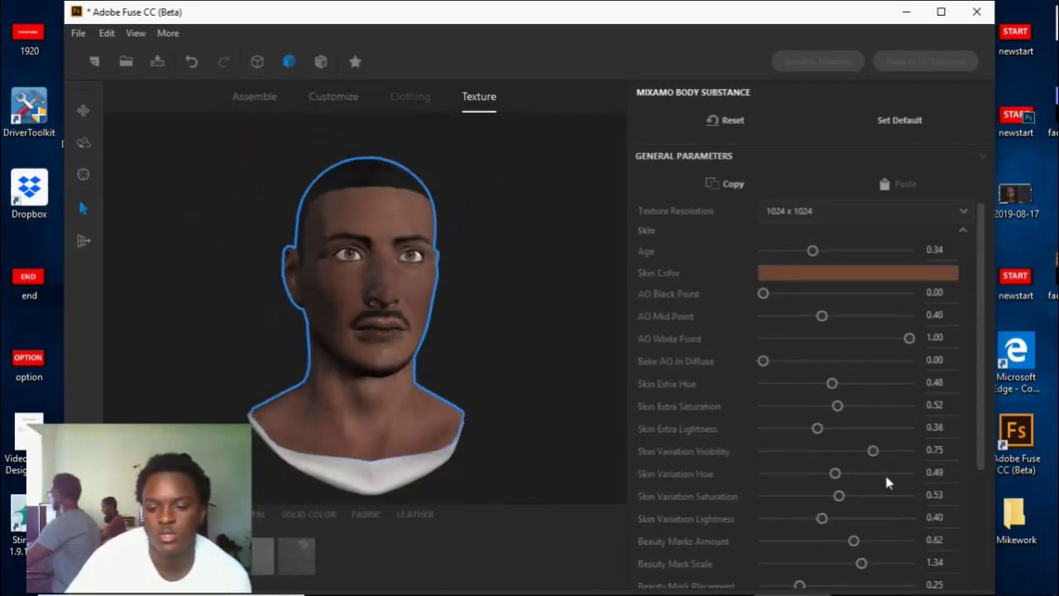
pyautogui.moveTo(984, 248); pyautogui.dragTo(992, 385)
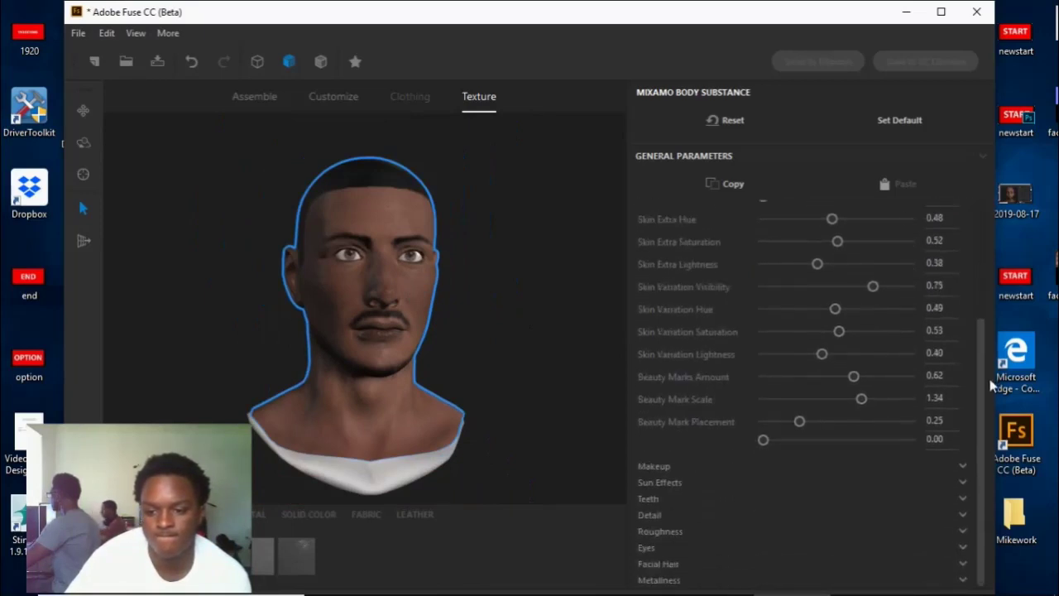
pyautogui.moveTo(854, 378); pyautogui.dragTo(804, 380)
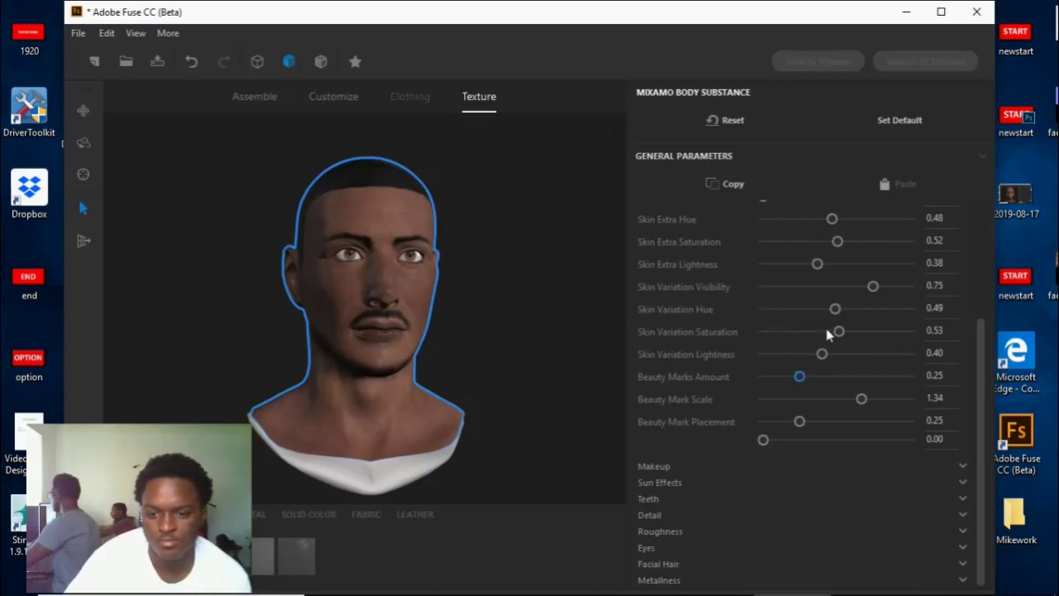
pyautogui.moveTo(823, 354); pyautogui.dragTo(847, 361)
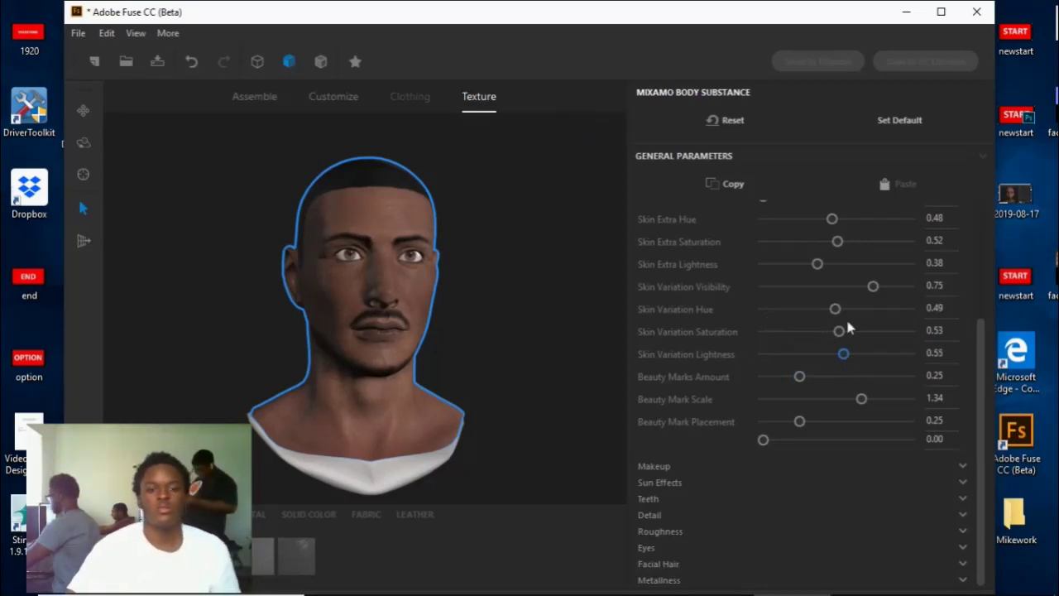
pyautogui.scroll(3, 846, 322)
pyautogui.scroll(1, 852, 331)
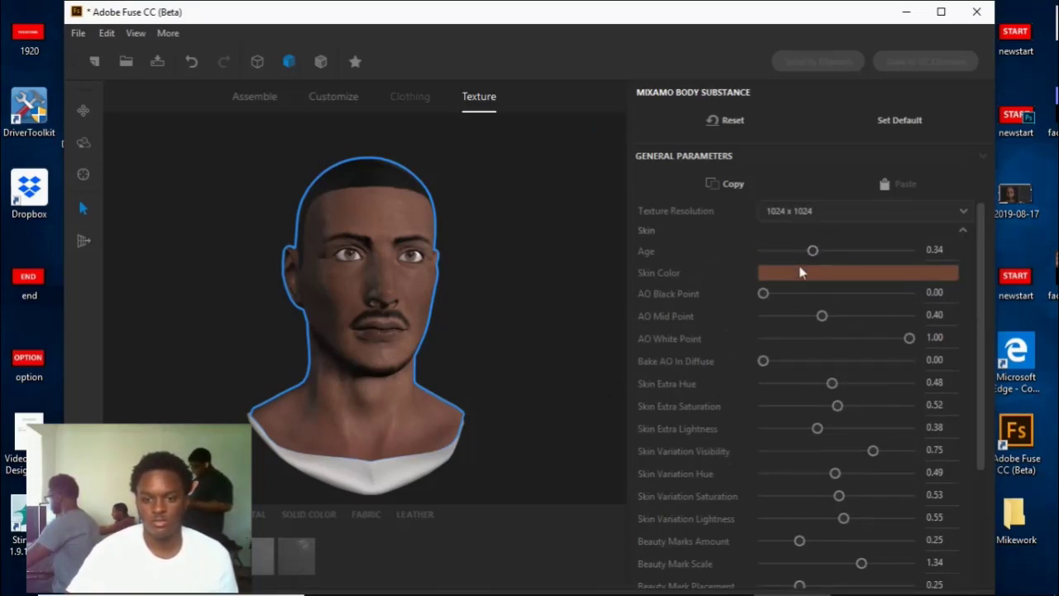
# Step: Collapse Skin, glance at Makeup and Teeth, orbit the head, and bring up the File menu
pyautogui.click(647, 231)
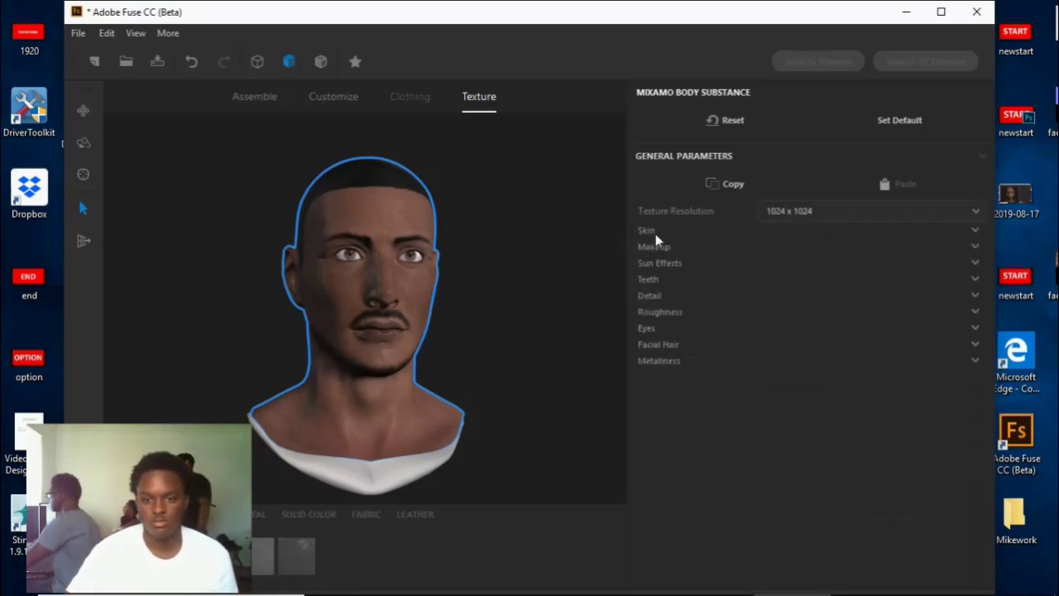
pyautogui.click(657, 247)
pyautogui.click(658, 248)
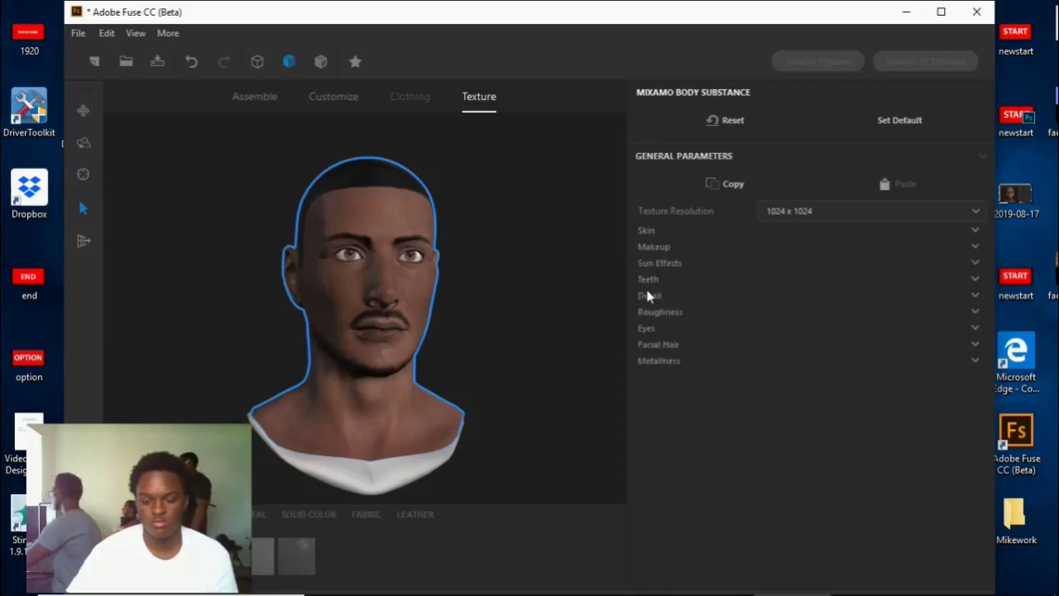
pyautogui.click(648, 281)
pyautogui.click(648, 282)
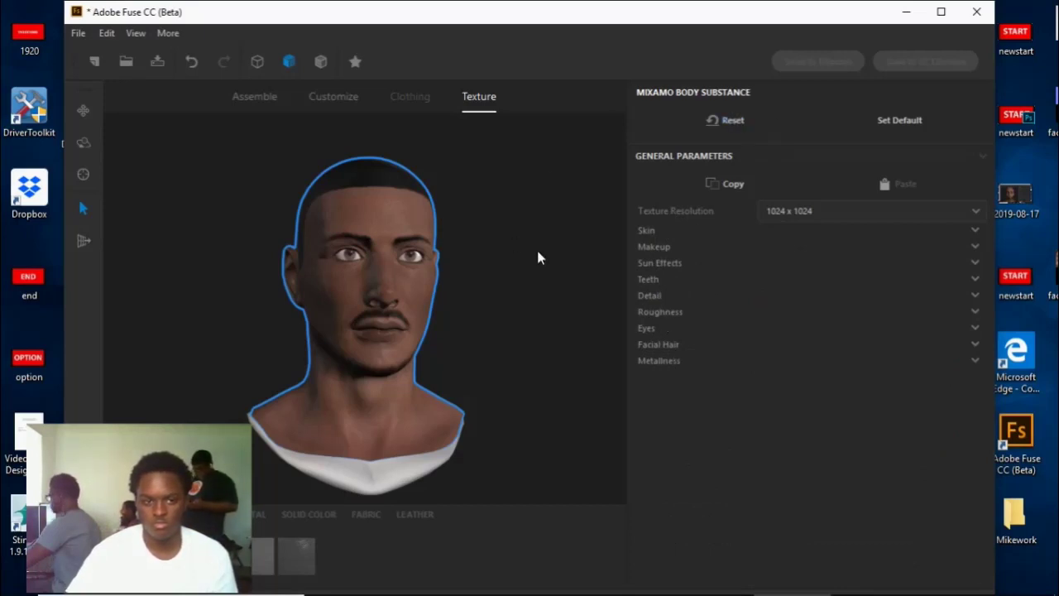
pyautogui.moveTo(538, 258)
pyautogui.mouseDown()
pyautogui.moveTo(482, 251)
pyautogui.moveTo(504, 298)
pyautogui.moveTo(439, 261)
pyautogui.moveTo(534, 236)
pyautogui.moveTo(521, 257)
pyautogui.moveTo(471, 265)
pyautogui.moveTo(529, 261)
pyautogui.mouseUp()
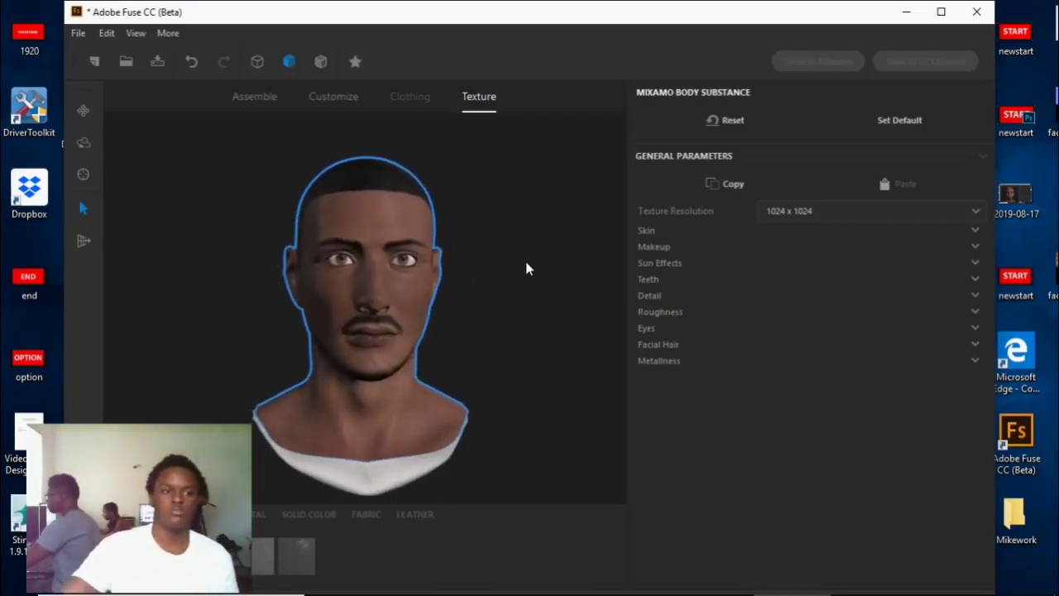
pyautogui.click(78, 33)
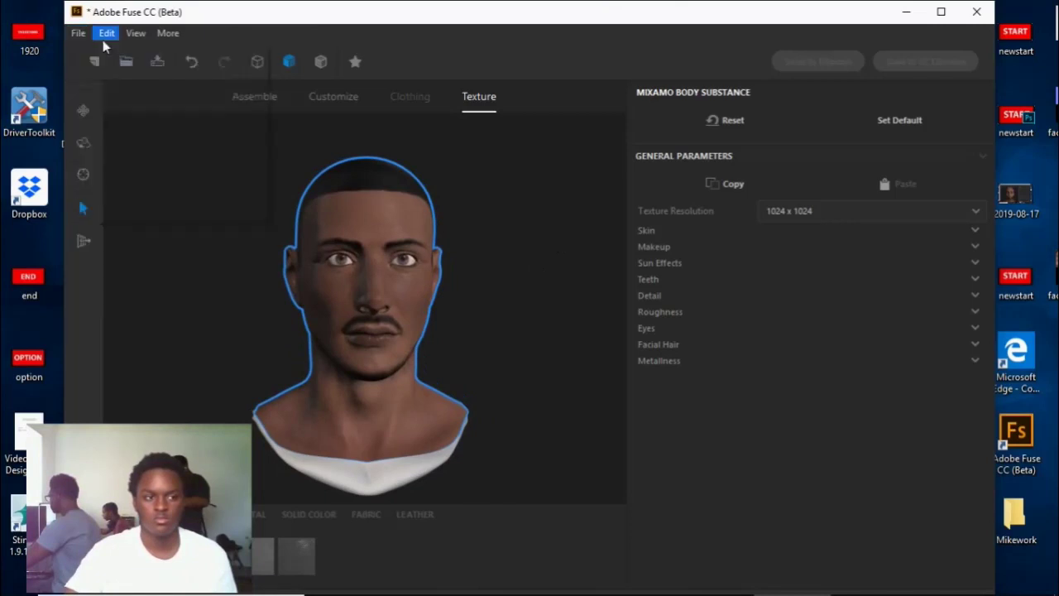
# Step: Export the head via File > Export > Export Model as OBJ, accepting default options
pyautogui.moveTo(107, 33)
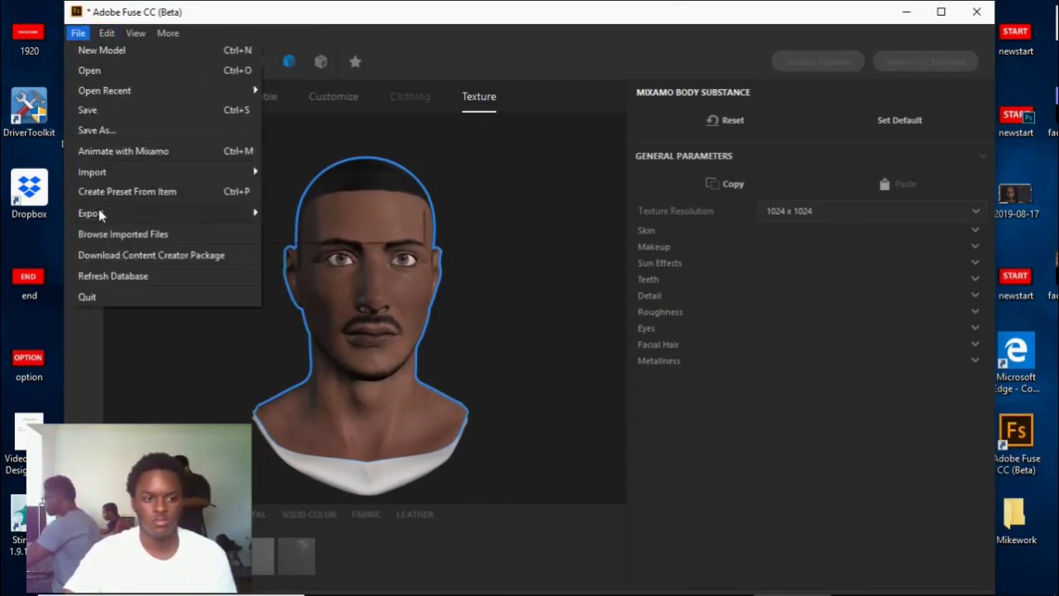
pyautogui.moveTo(98, 212)
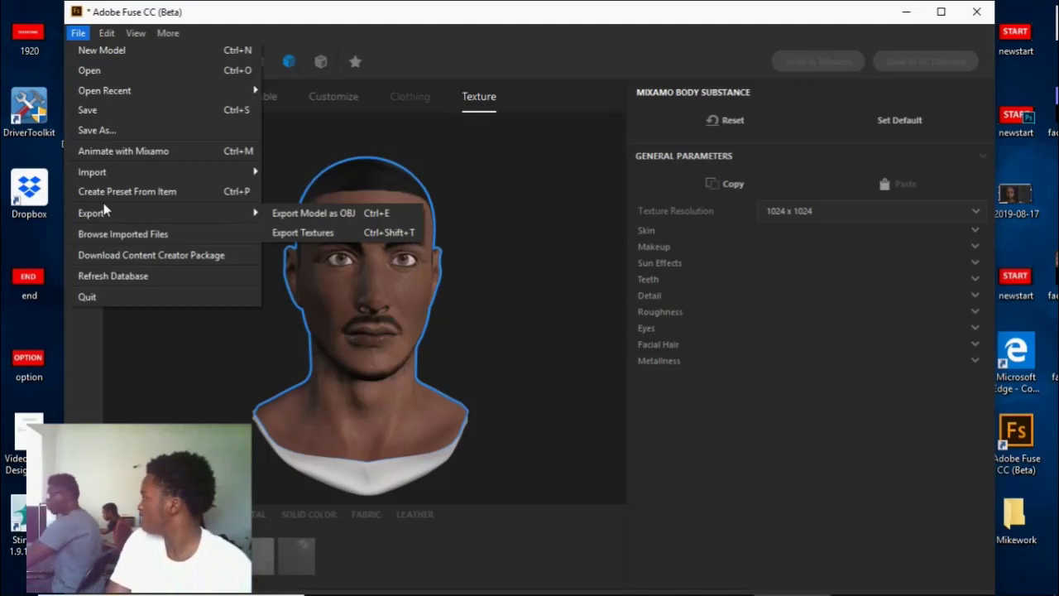
pyautogui.moveTo(213, 212)
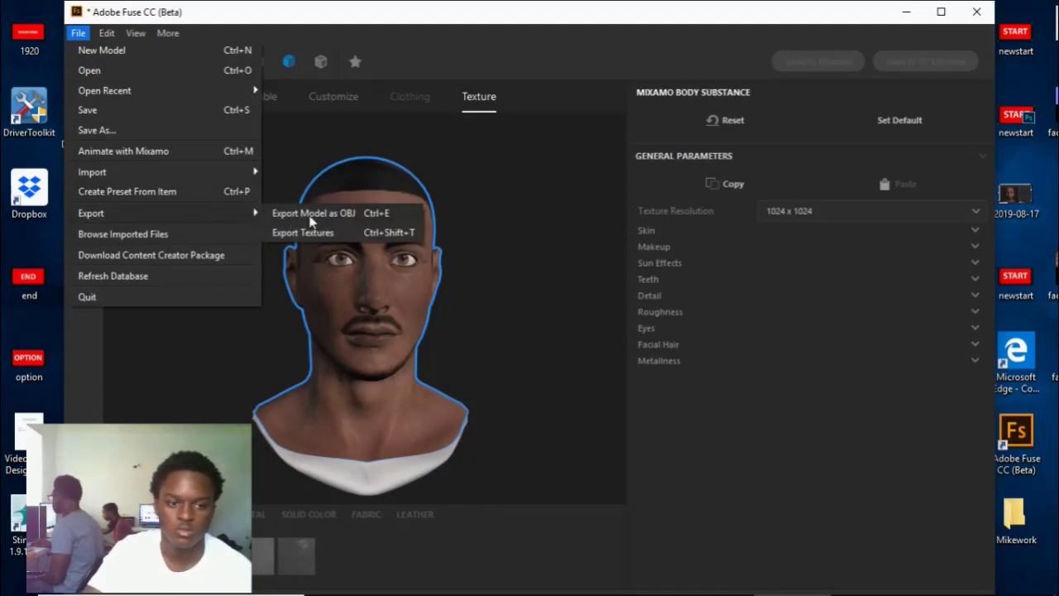
pyautogui.click(311, 215)
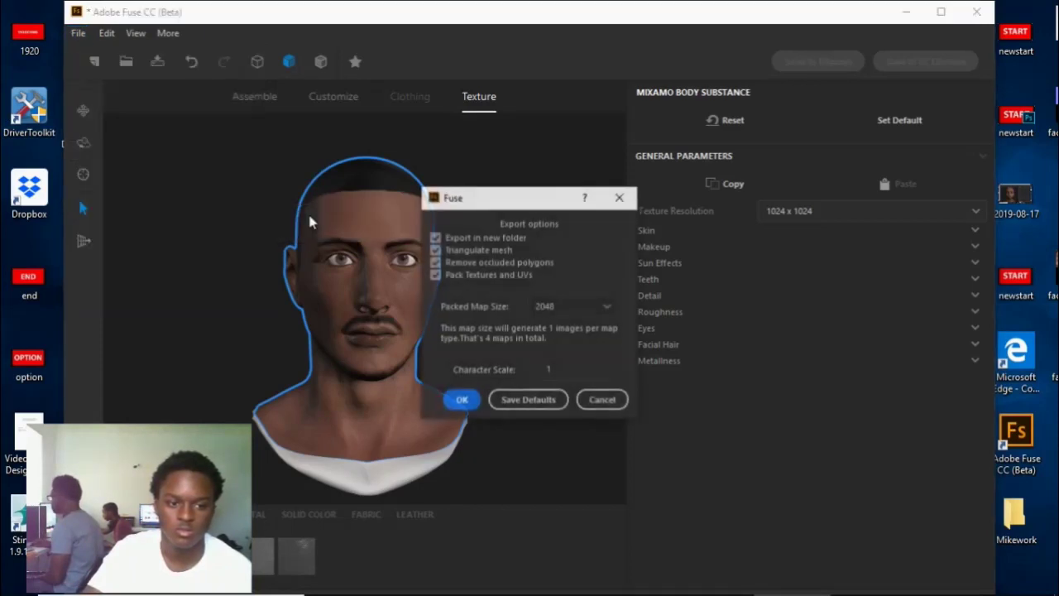
pyautogui.click(459, 399)
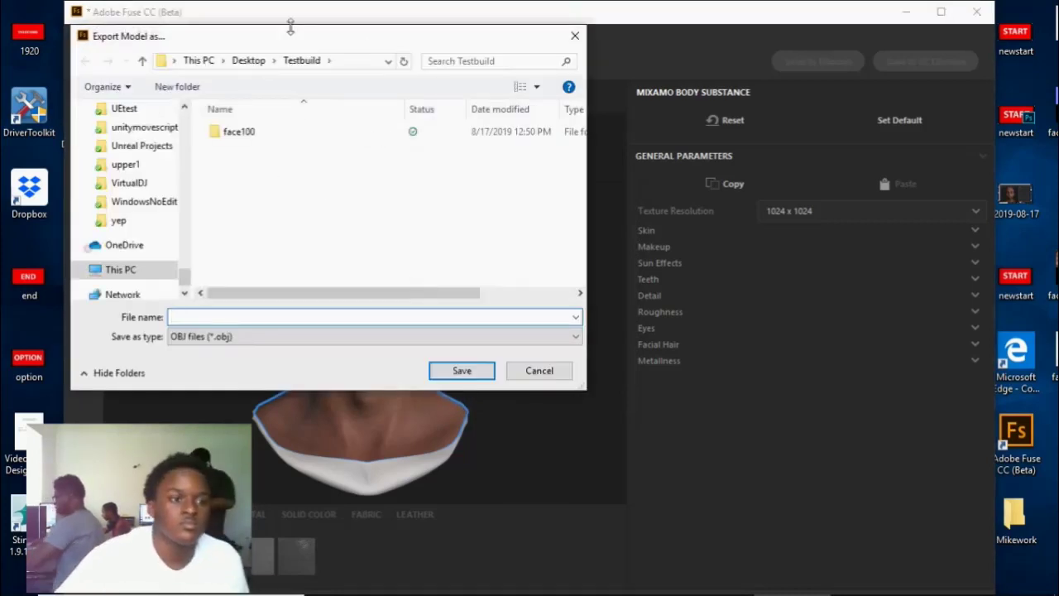
# Step: Browse the UEtest, unitymovescript, Unreal Projects, WindowsNoEditor and VirtualDJ folders, ending back on UEtest
pyautogui.click(124, 109)
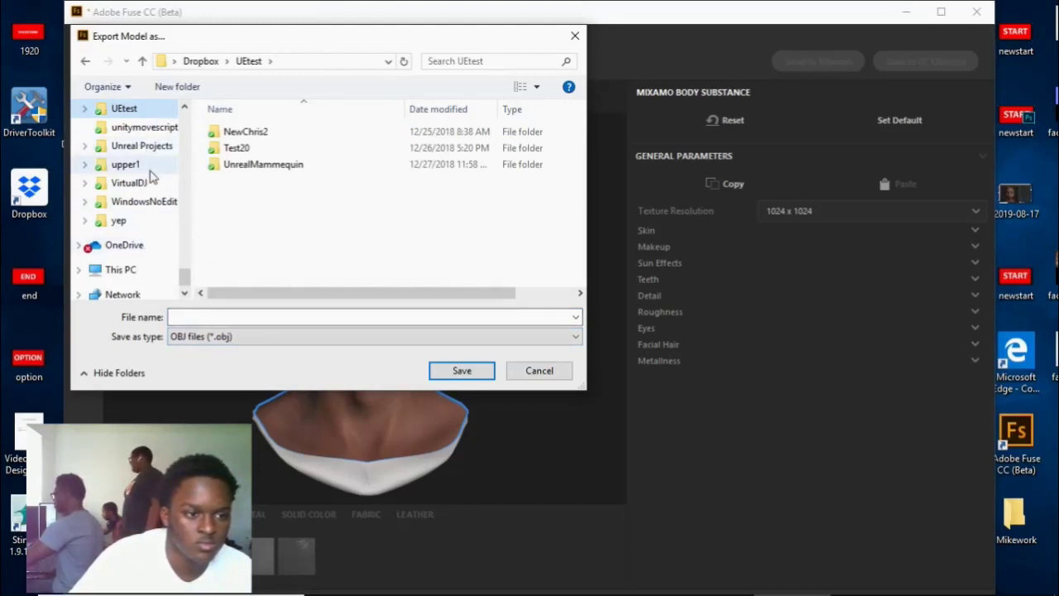
pyautogui.click(152, 133)
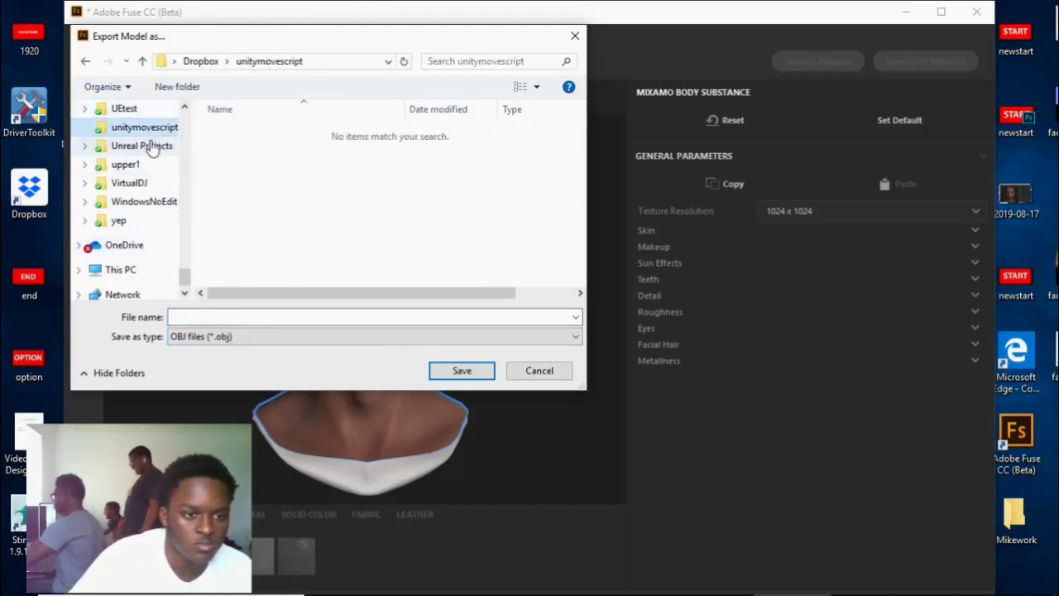
pyautogui.click(149, 146)
pyautogui.click(156, 203)
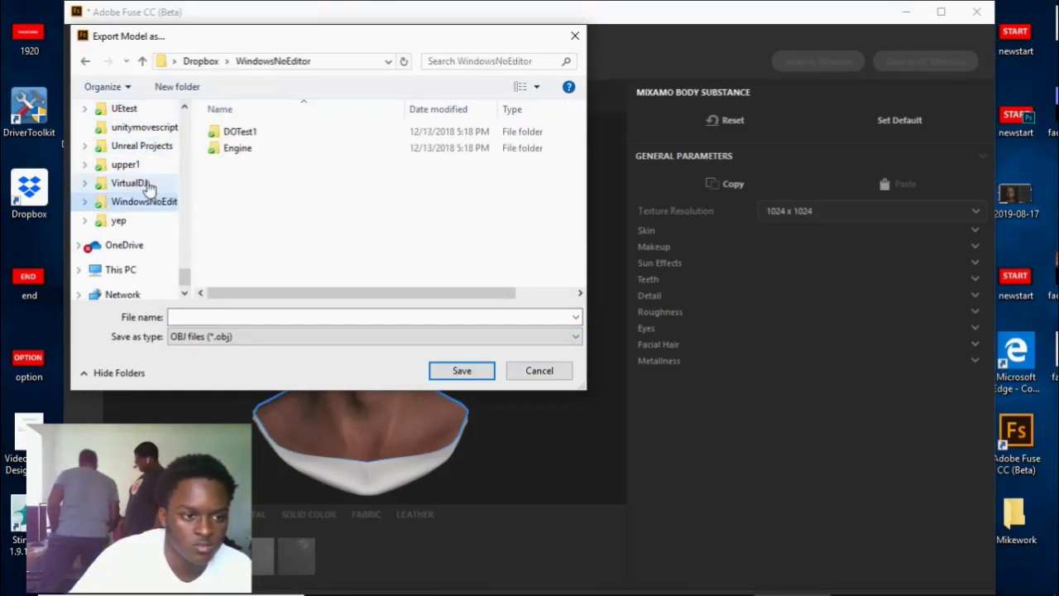
pyautogui.click(147, 183)
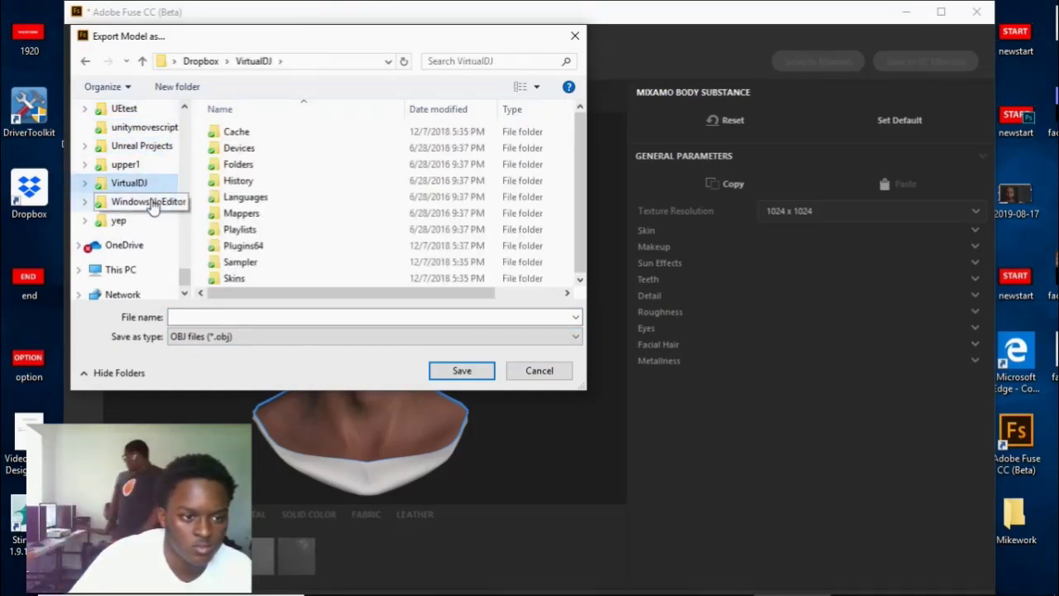
pyautogui.click(163, 202)
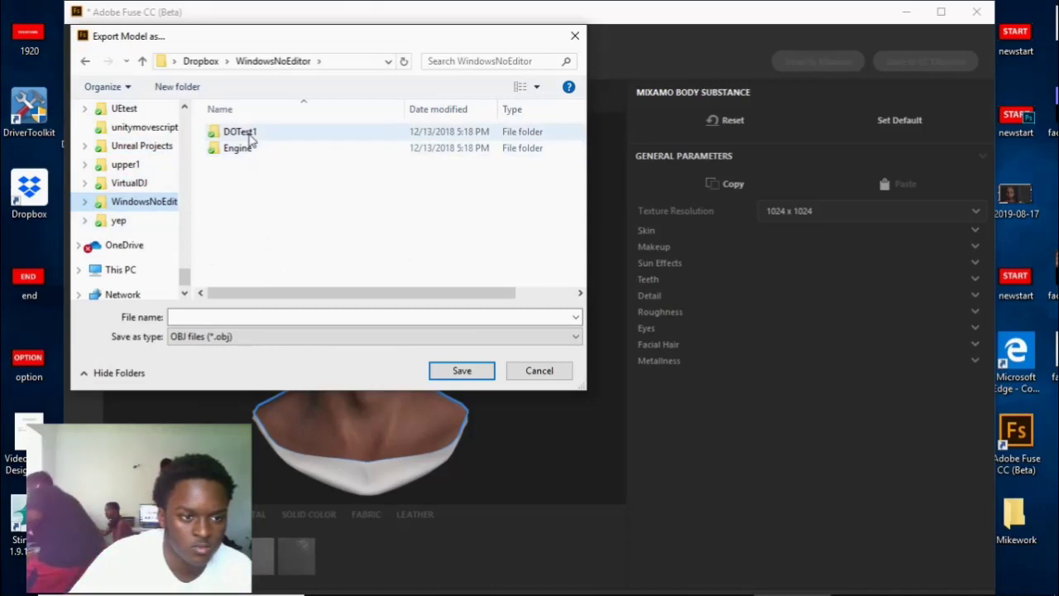
pyautogui.click(146, 111)
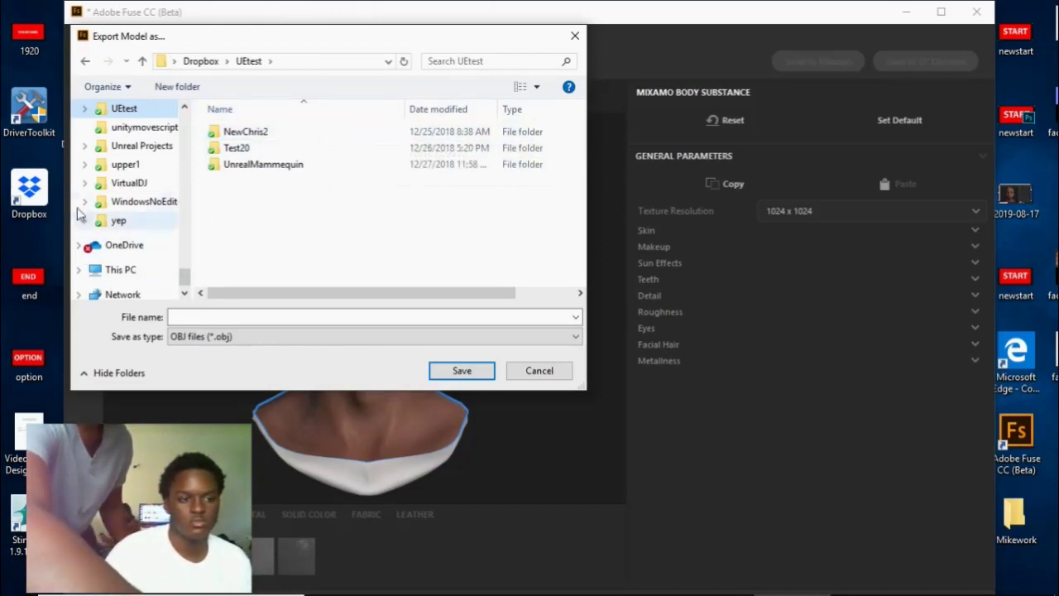
# Step: Scroll up the navigation pane and choose Desktop as the OBJ save location
pyautogui.scroll(1, 137, 158)
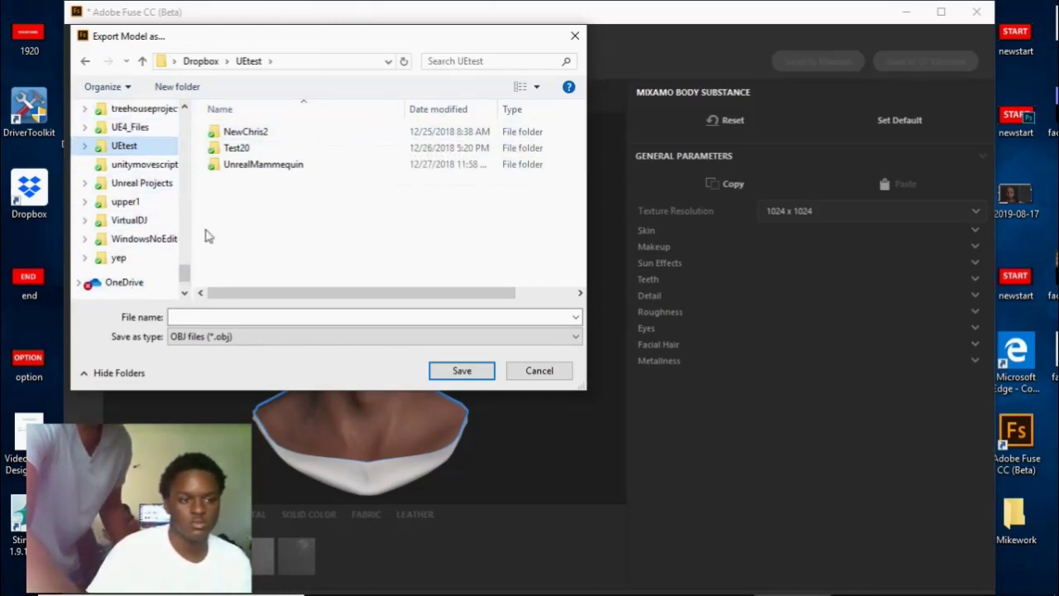
pyautogui.scroll(2, 154, 198)
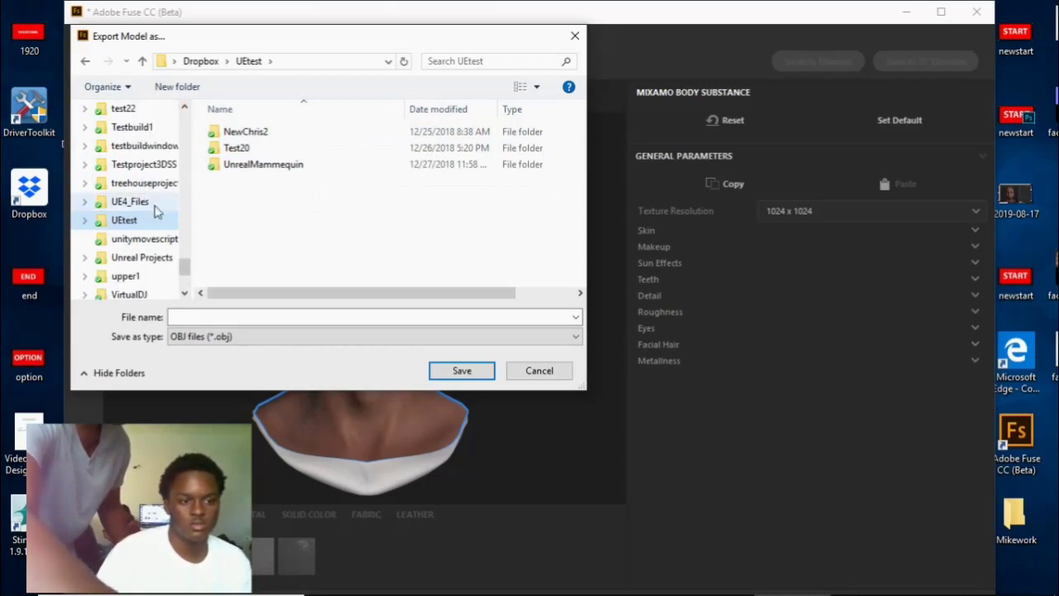
pyautogui.scroll(8, 157, 157)
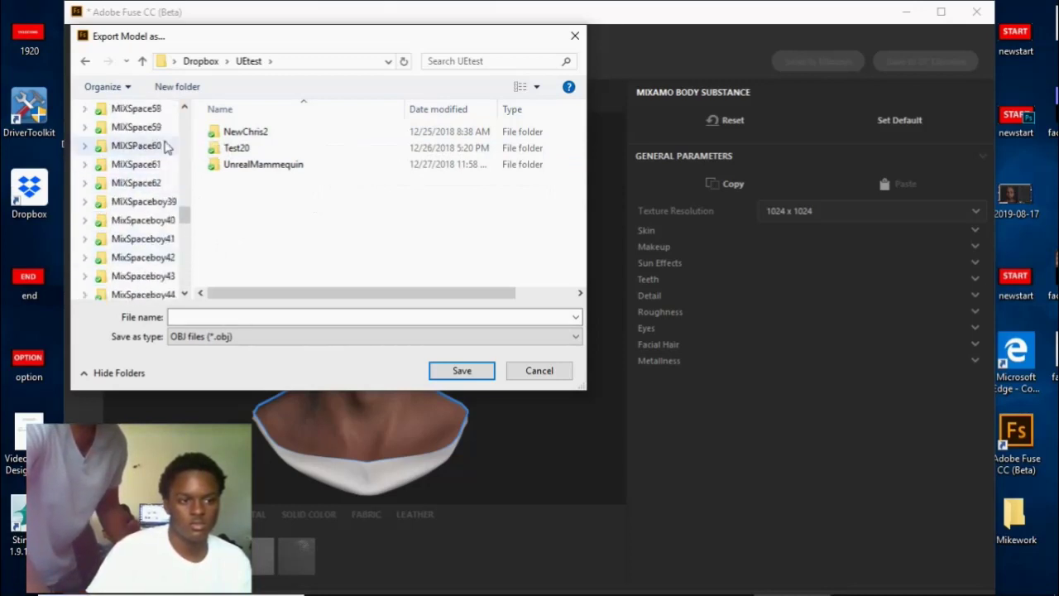
pyautogui.scroll(15, 166, 147)
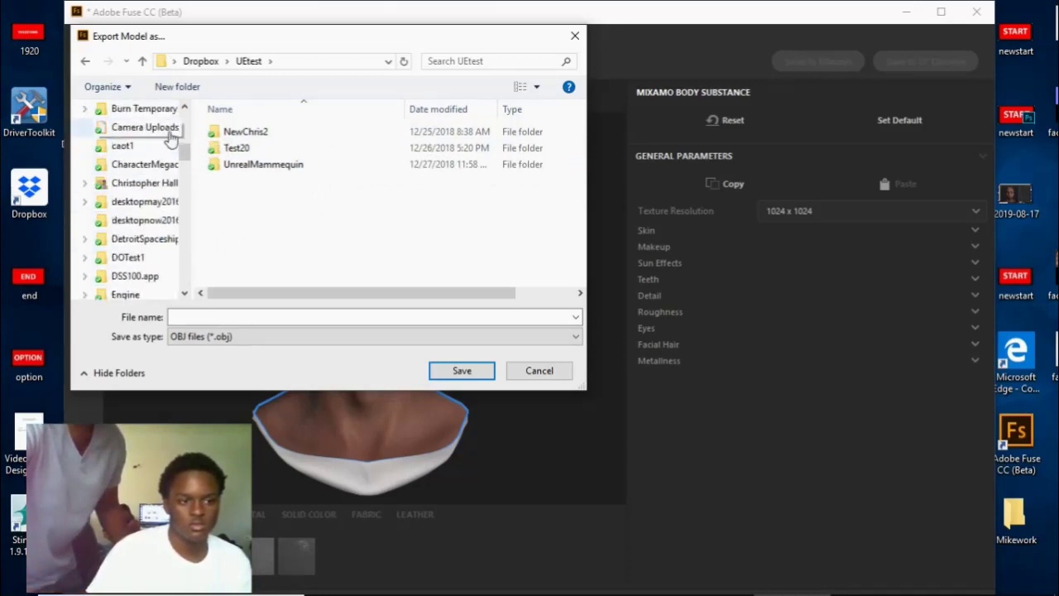
pyautogui.scroll(6, 168, 141)
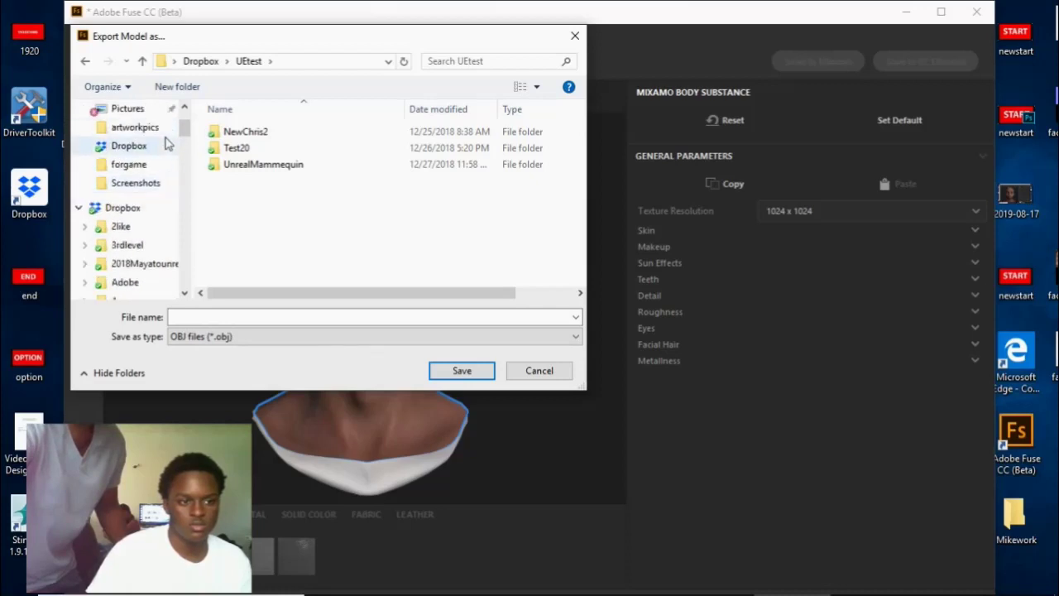
pyautogui.scroll(3, 147, 207)
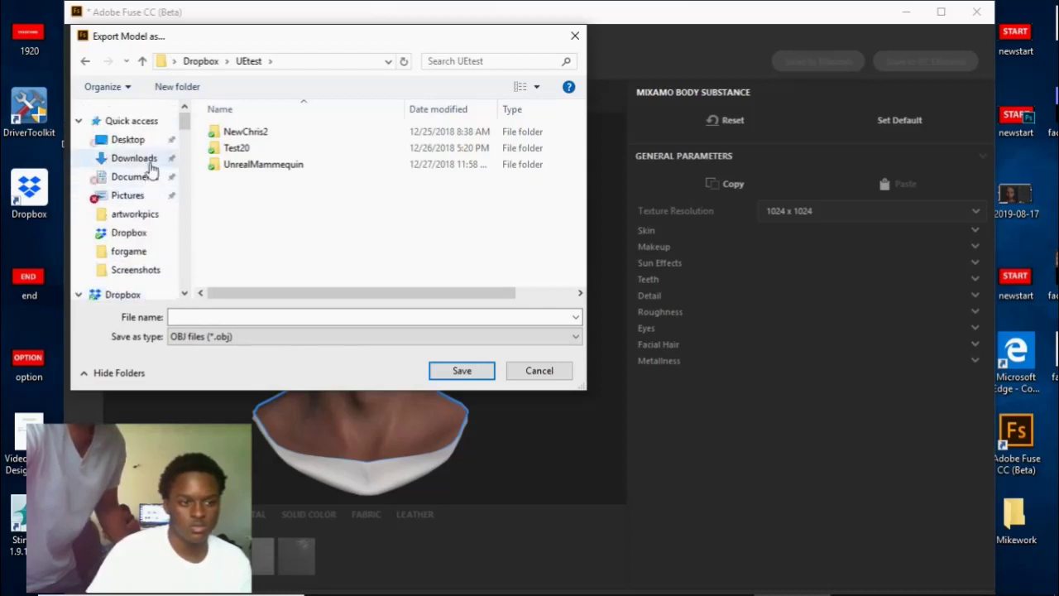
pyautogui.click(140, 141)
# Step: Name the export file 'A' and save the OBJ to the Desktop
pyautogui.click(273, 318)
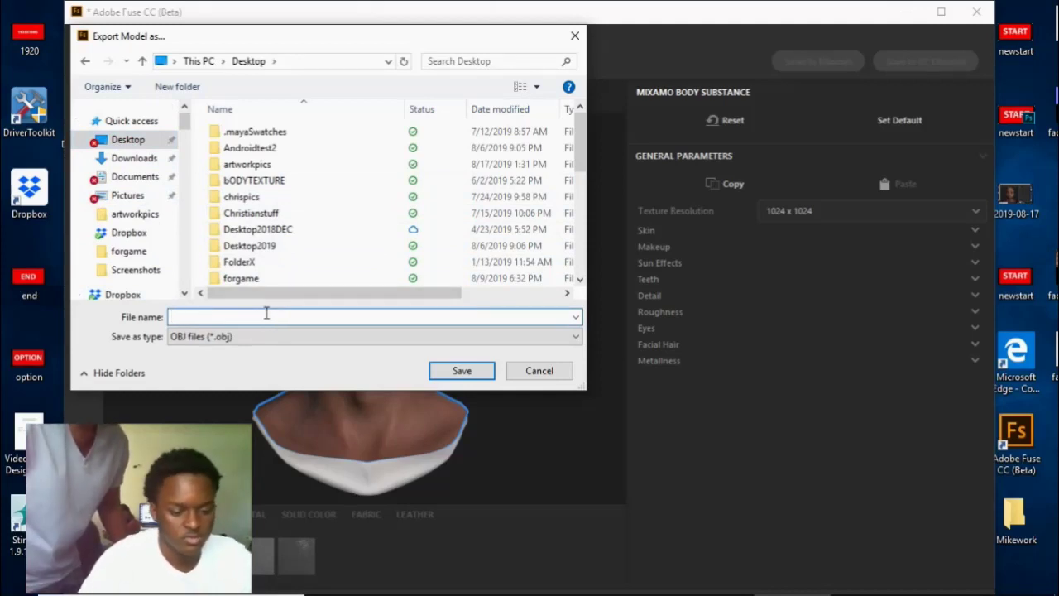
pyautogui.write('A')
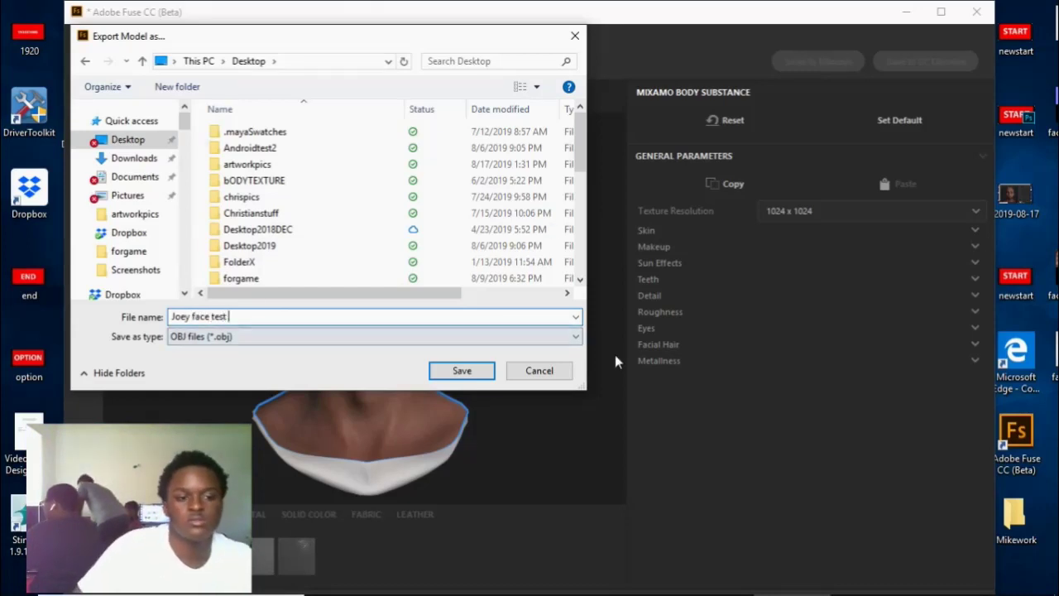
pyautogui.click(463, 371)
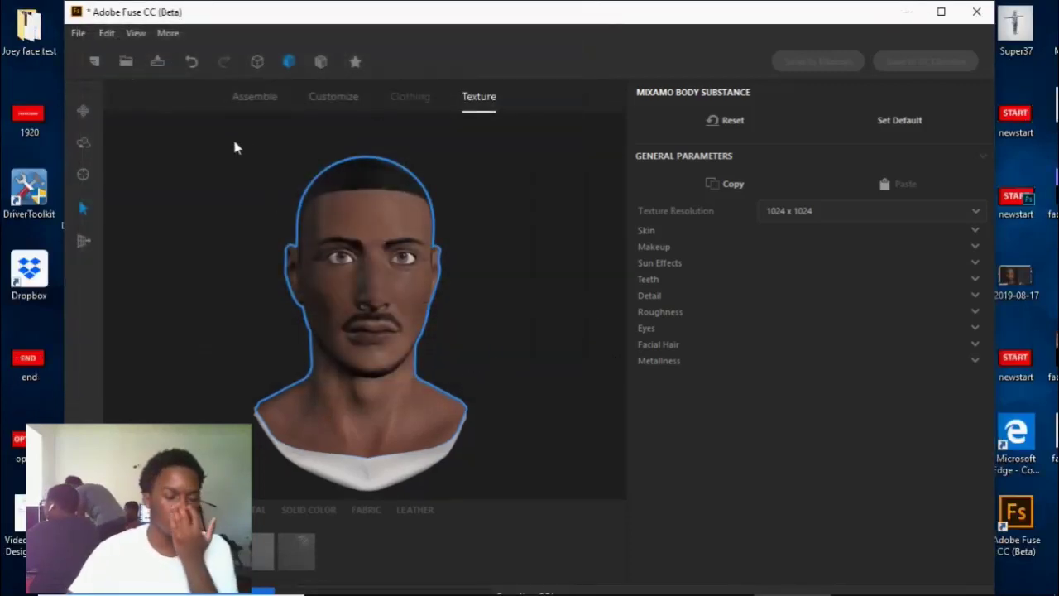
# Step: Show the desktop with Win+D, then bring the Maya LT 2018 window forward from the taskbar
pyautogui.press('super+d')
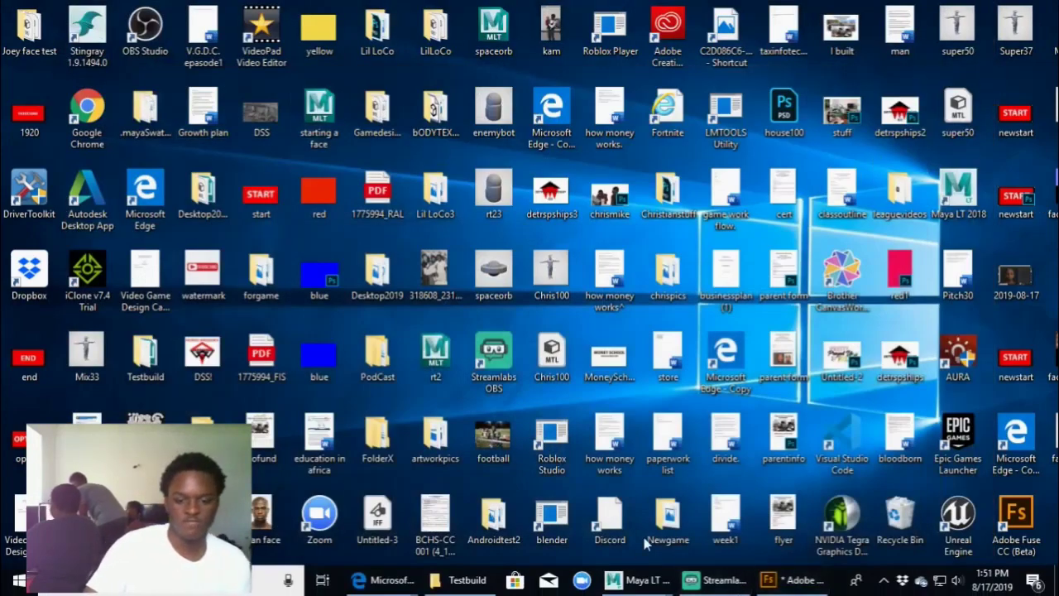
pyautogui.moveTo(650, 585)
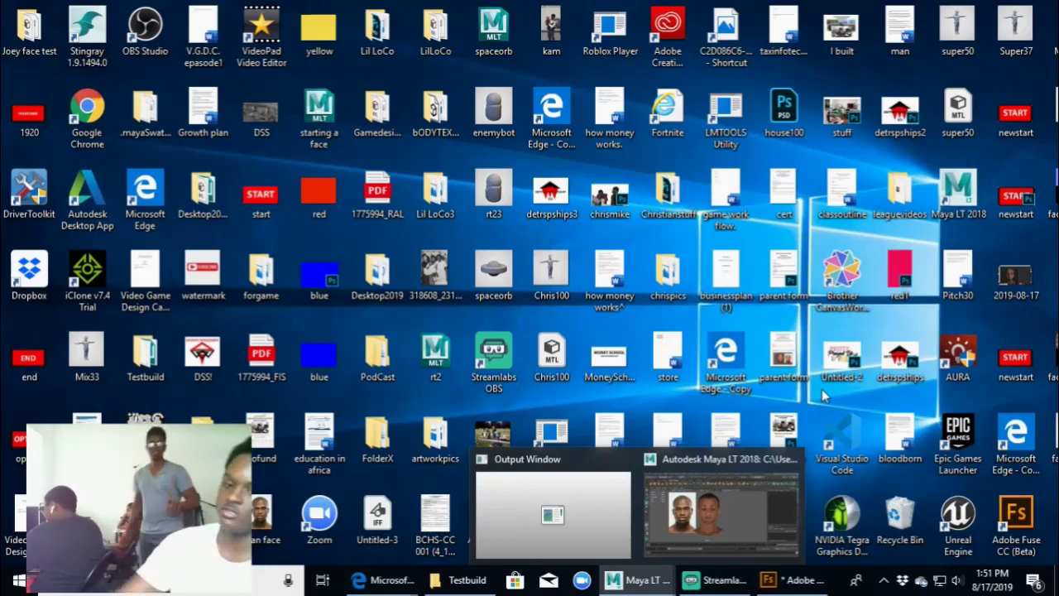
pyautogui.click(754, 527)
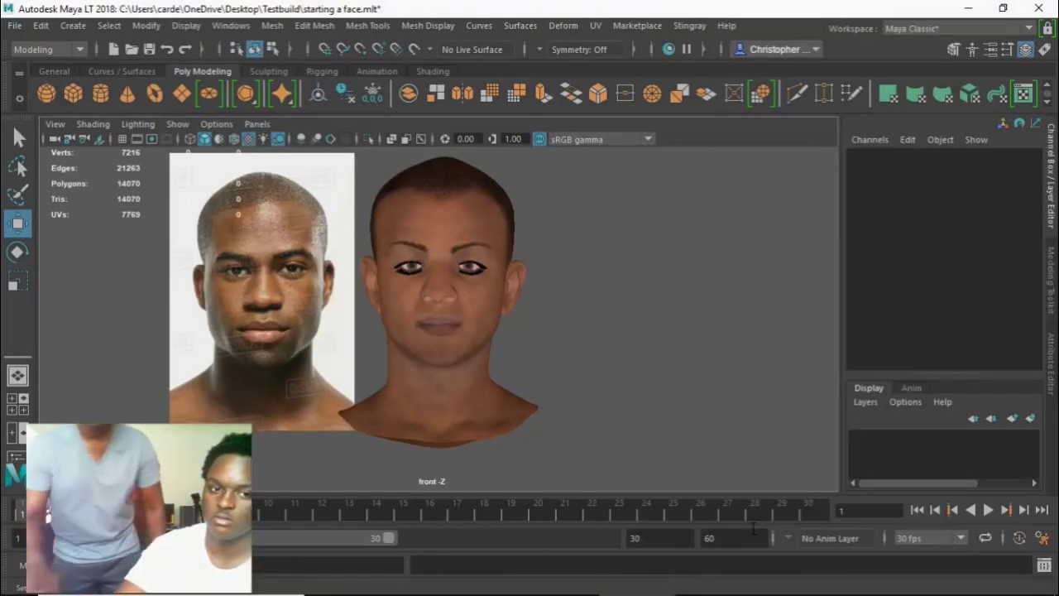
# Step: Start a new empty scene, discarding unsaved changes to the face scene
pyautogui.click(18, 27)
pyautogui.click(54, 56)
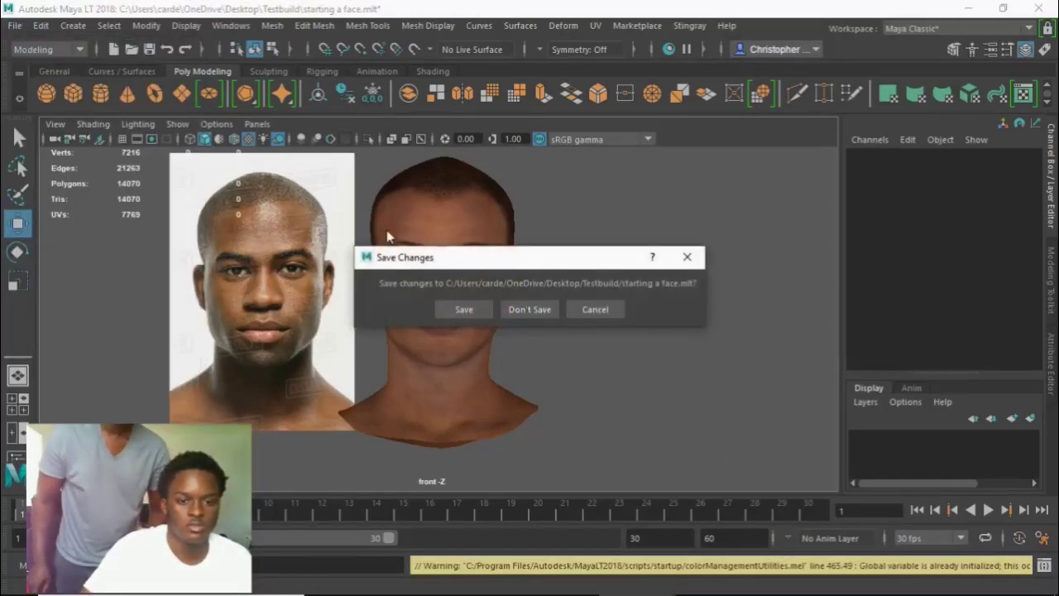
pyautogui.click(530, 310)
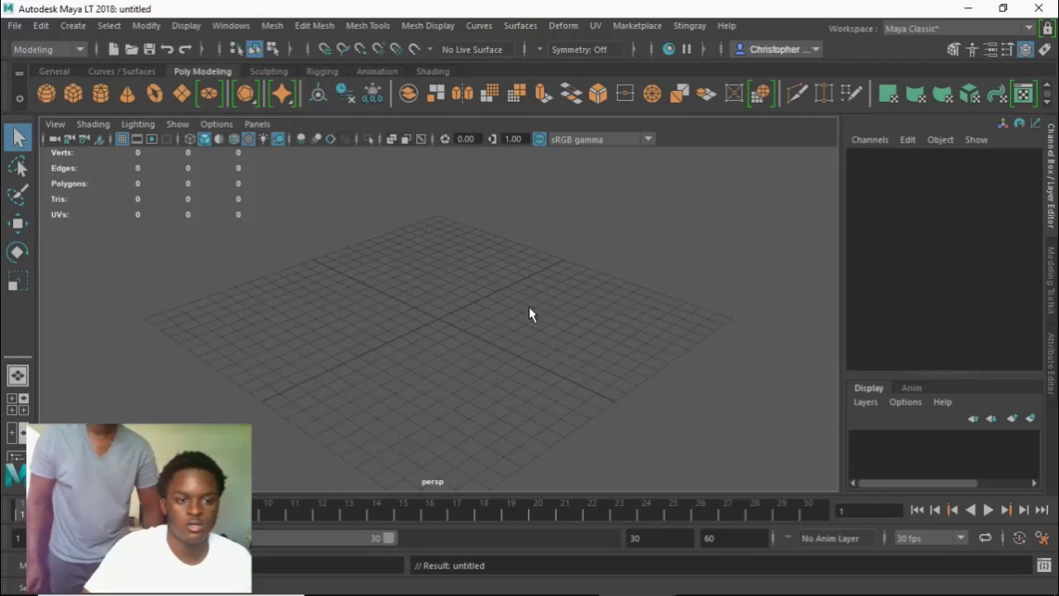
pyautogui.moveTo(626, 303)
pyautogui.mouseDown()
pyautogui.moveTo(643, 260)
pyautogui.moveTo(618, 276)
pyautogui.moveTo(629, 303)
pyautogui.mouseUp()
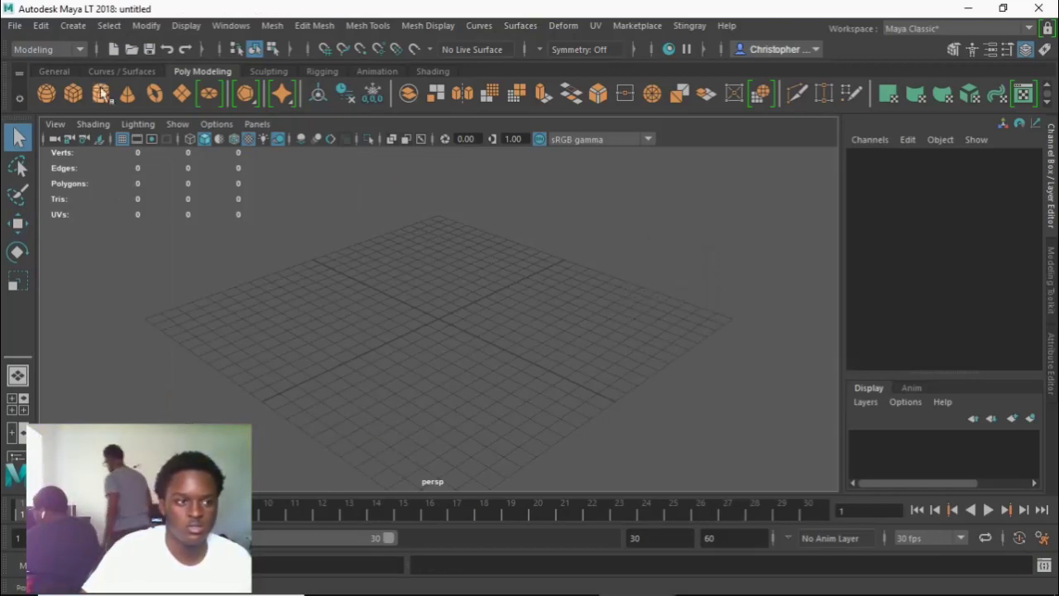
pyautogui.click(41, 26)
pyautogui.click(41, 25)
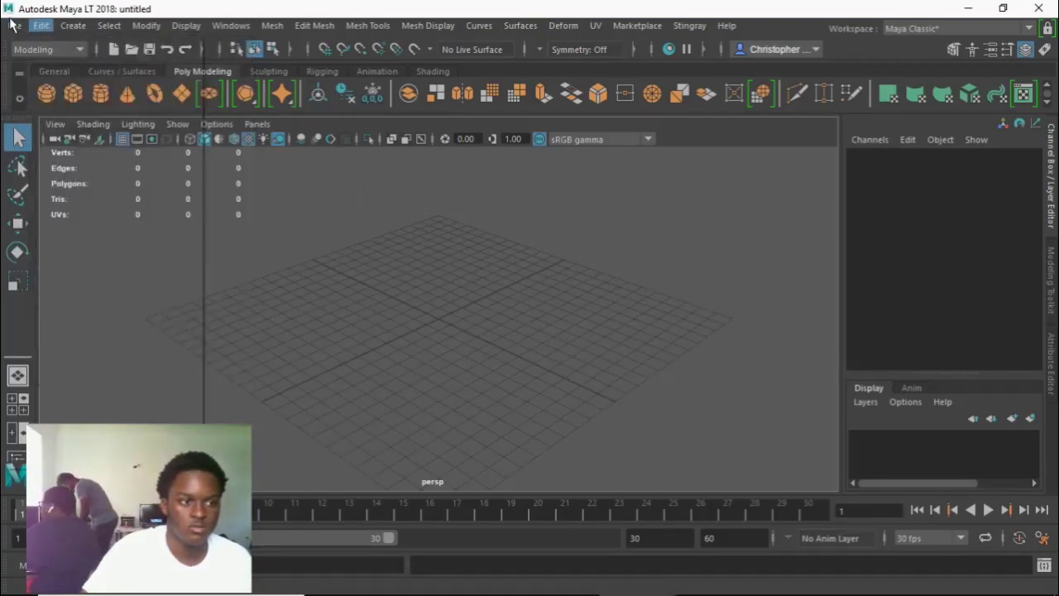
# Step: Import Joey face test.obj from the Joey face test folder on the Desktop
pyautogui.click(15, 29)
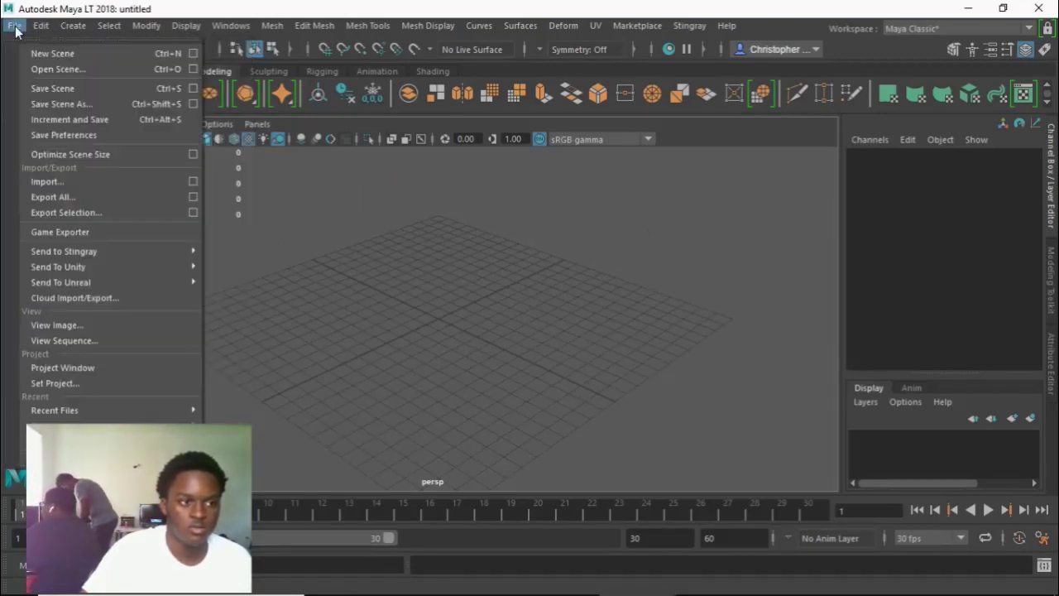
pyautogui.click(48, 181)
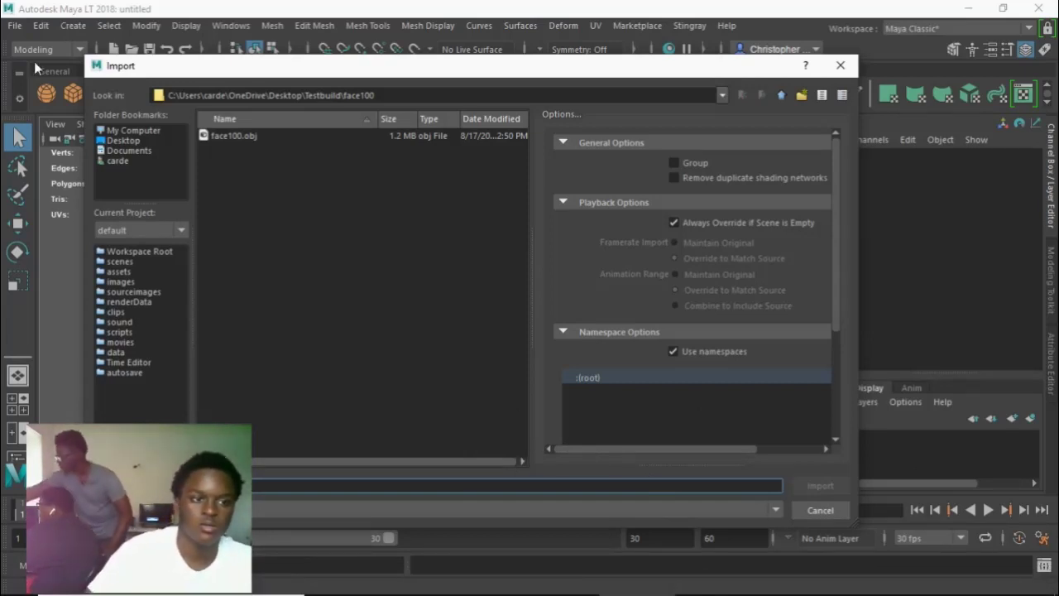
pyautogui.click(131, 140)
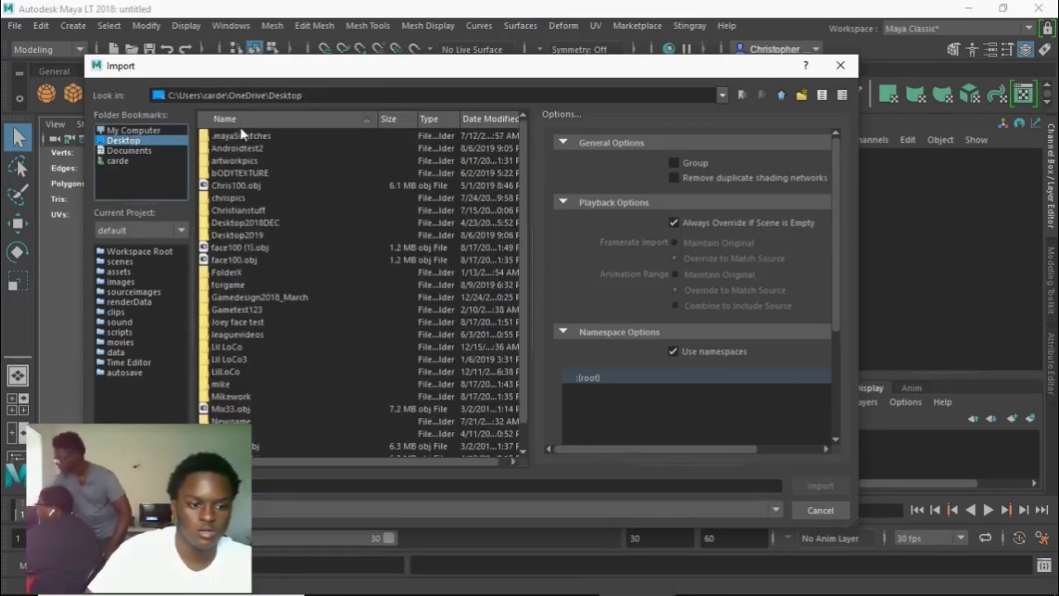
pyautogui.click(247, 324)
pyautogui.doubleClick(246, 328)
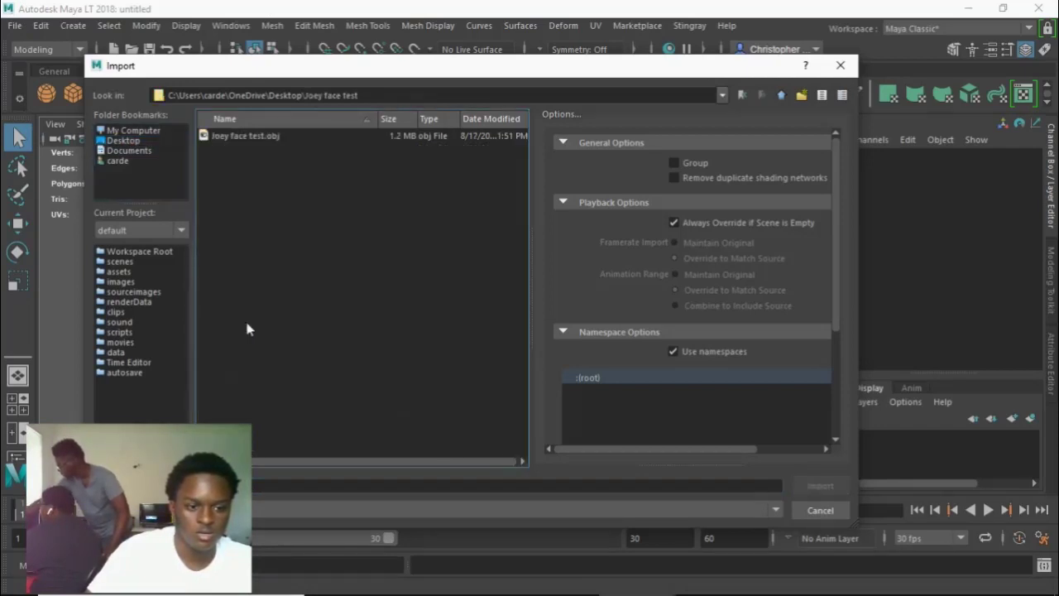
pyautogui.doubleClick(359, 137)
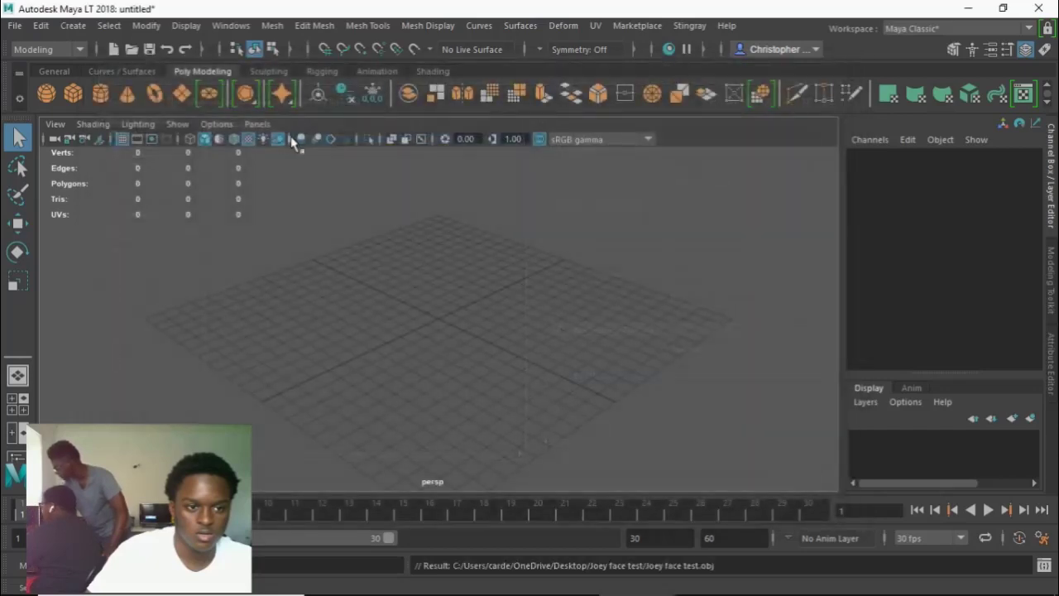
pyautogui.scroll(-6, 610, 300)
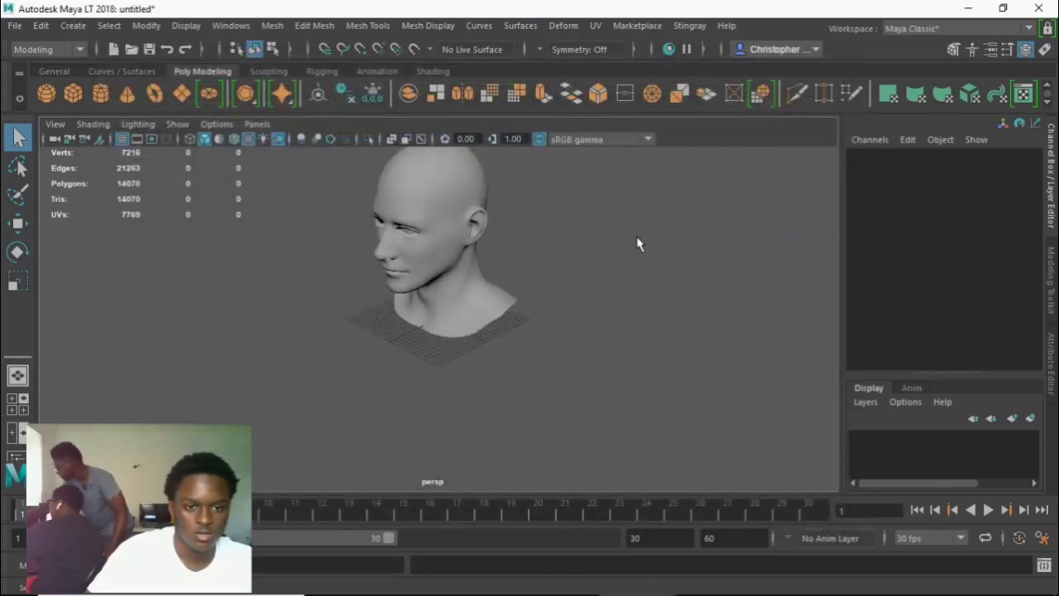
# Step: Create a new scene with File > New Scene, choosing Don't Save to discard the head
pyautogui.moveTo(592, 283)
pyautogui.mouseDown()
pyautogui.moveTo(618, 189)
pyautogui.moveTo(594, 291)
pyautogui.mouseUp()
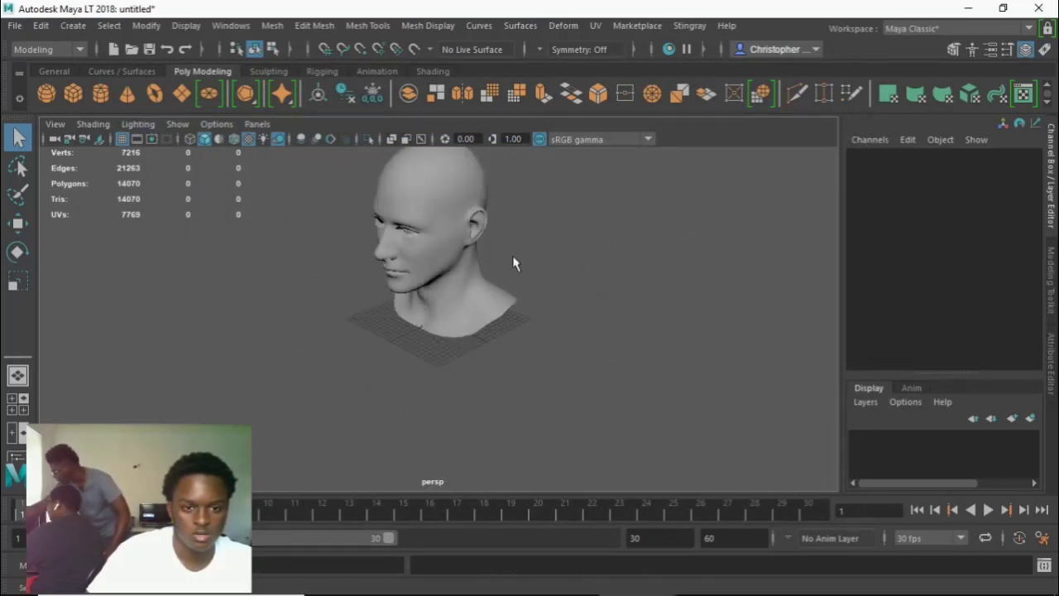
pyautogui.click(451, 252)
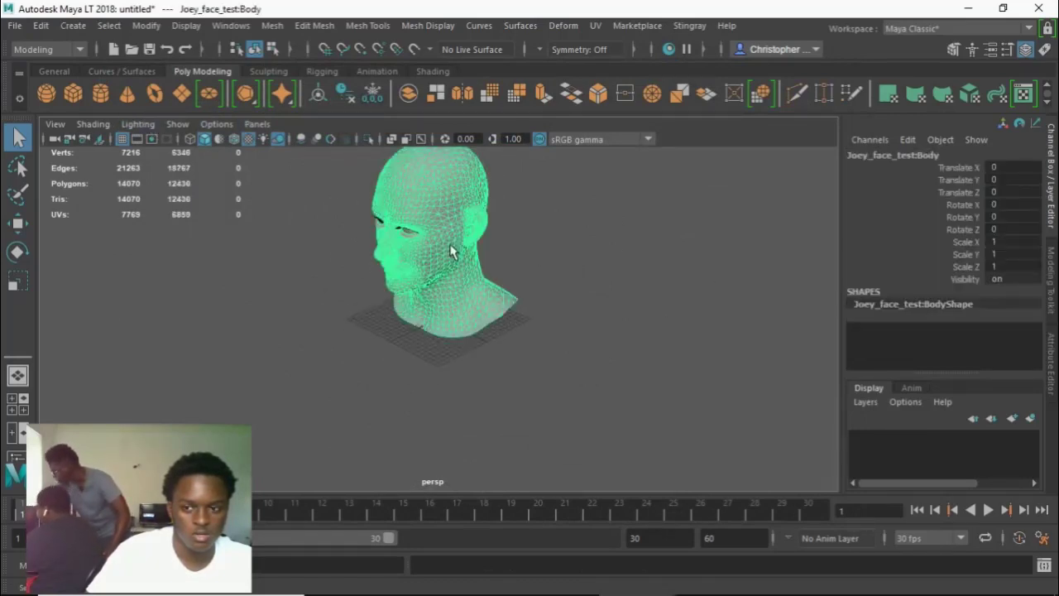
pyautogui.click(497, 249)
pyautogui.click(15, 26)
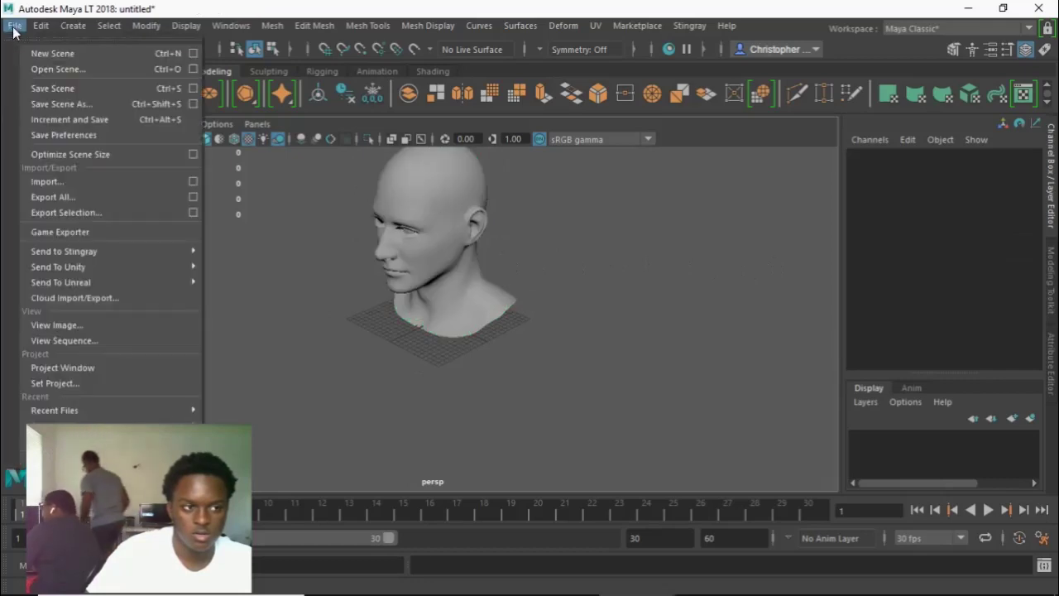
pyautogui.click(50, 53)
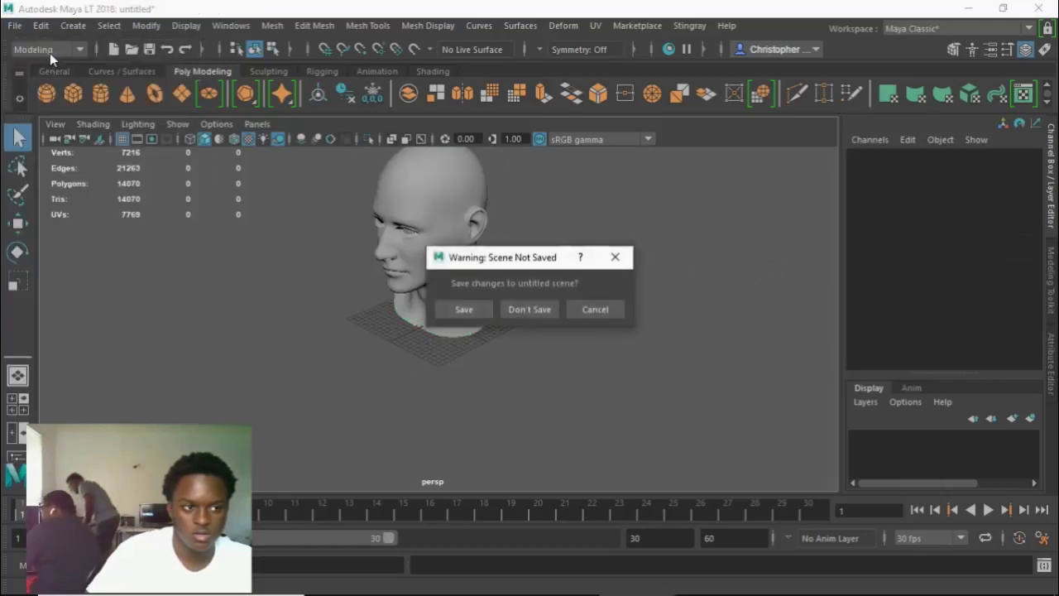
pyautogui.click(529, 310)
pyautogui.click(15, 26)
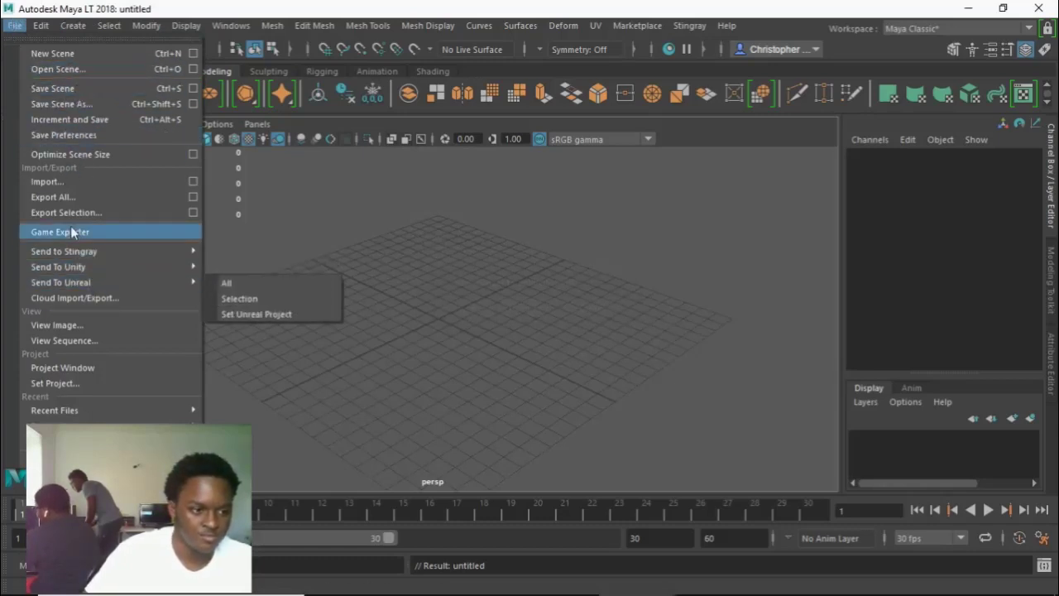
# Step: Re-import Joey face test.obj from Desktop > Joey face test
pyautogui.click(69, 181)
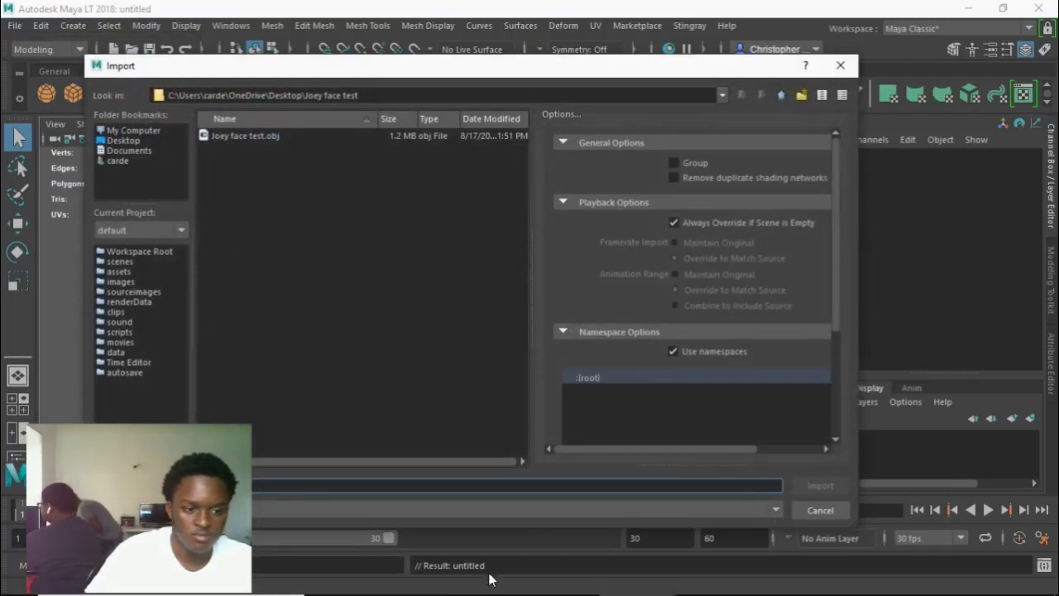
pyautogui.click(123, 140)
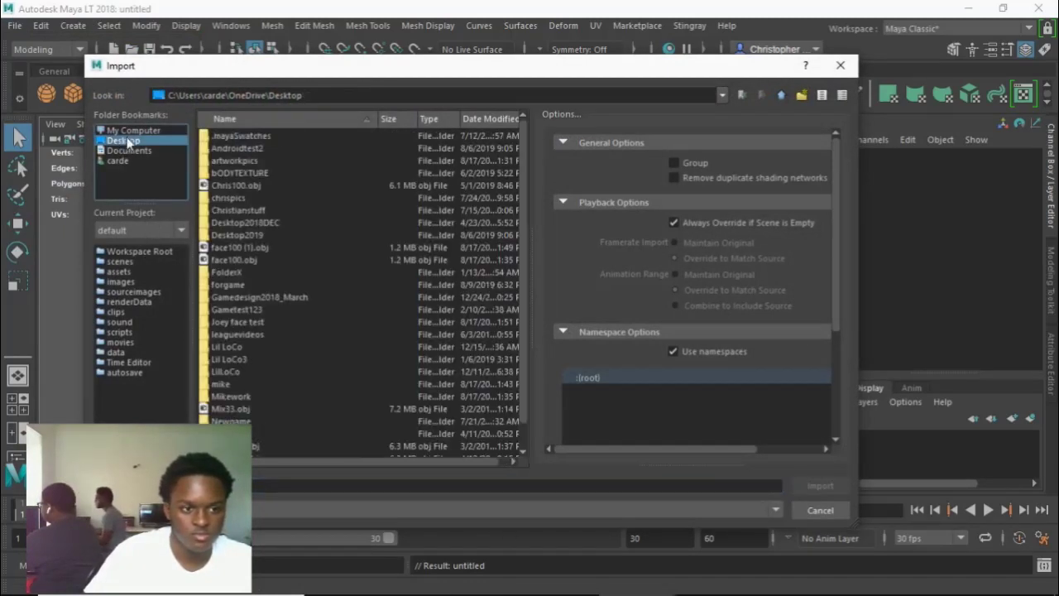
pyautogui.click(227, 326)
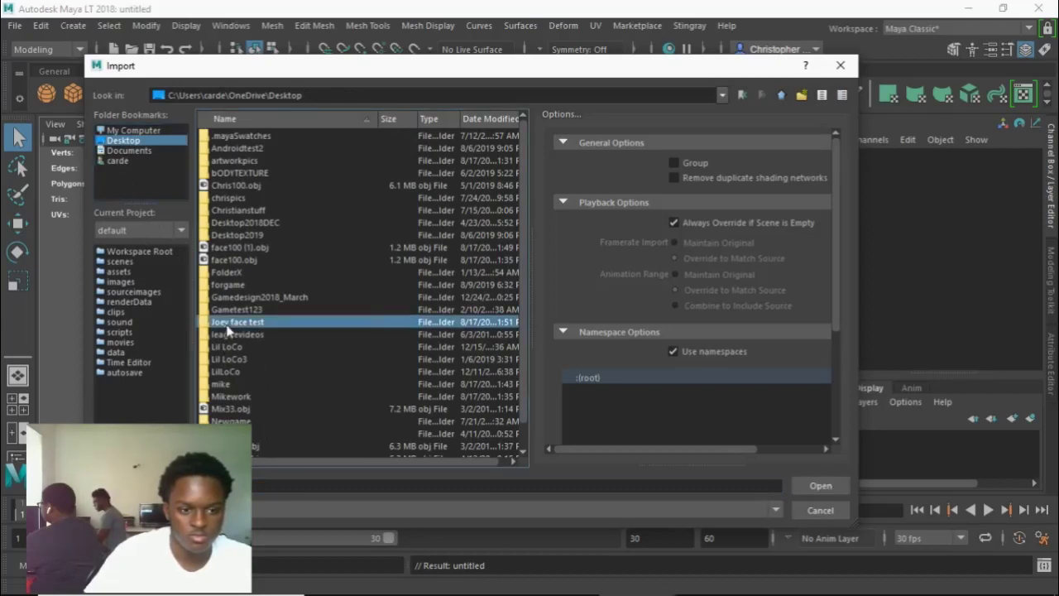
pyautogui.doubleClick(228, 324)
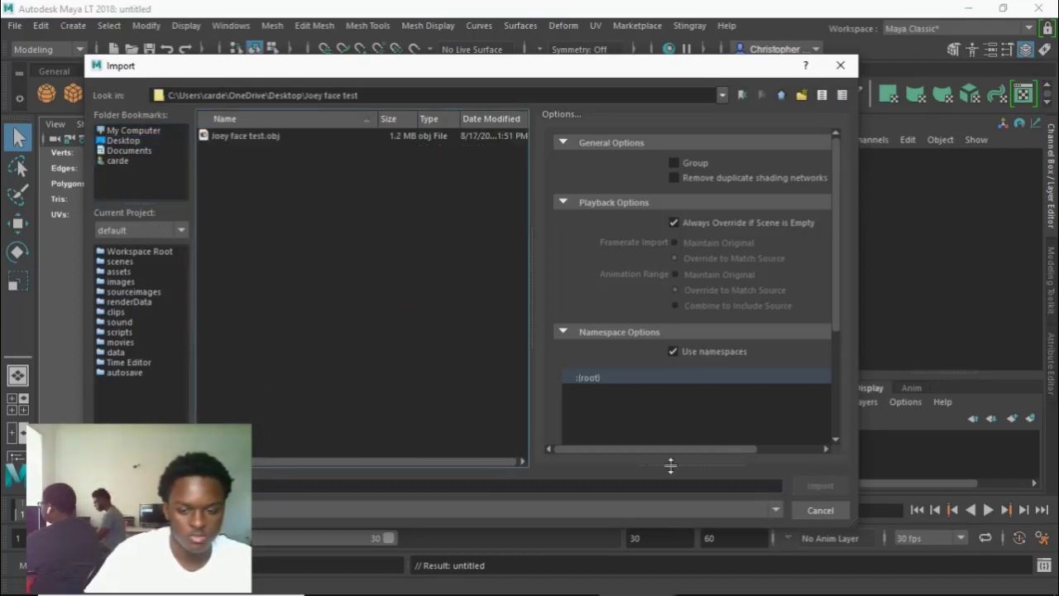
pyautogui.click(367, 136)
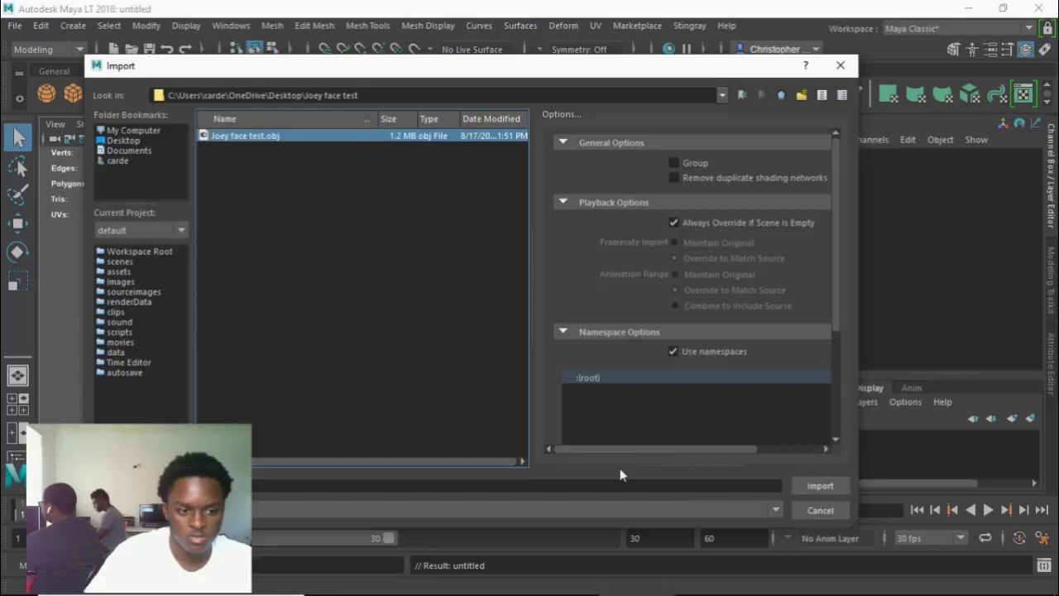
pyautogui.click(822, 486)
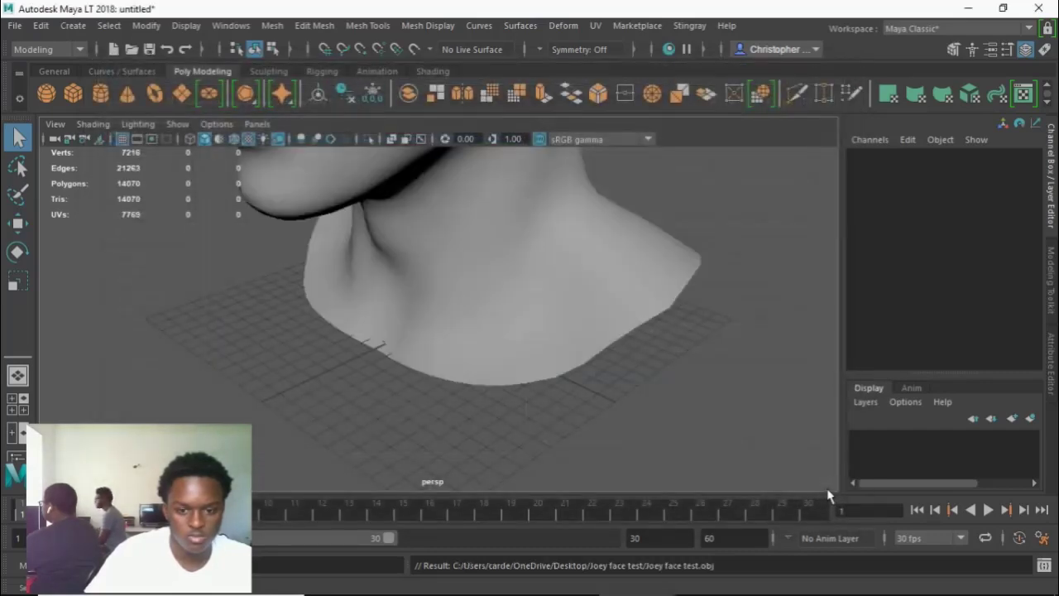
# Step: Frame the head, then enable all-lights lighting and textured shading with 7 and 6
pyautogui.press('f')
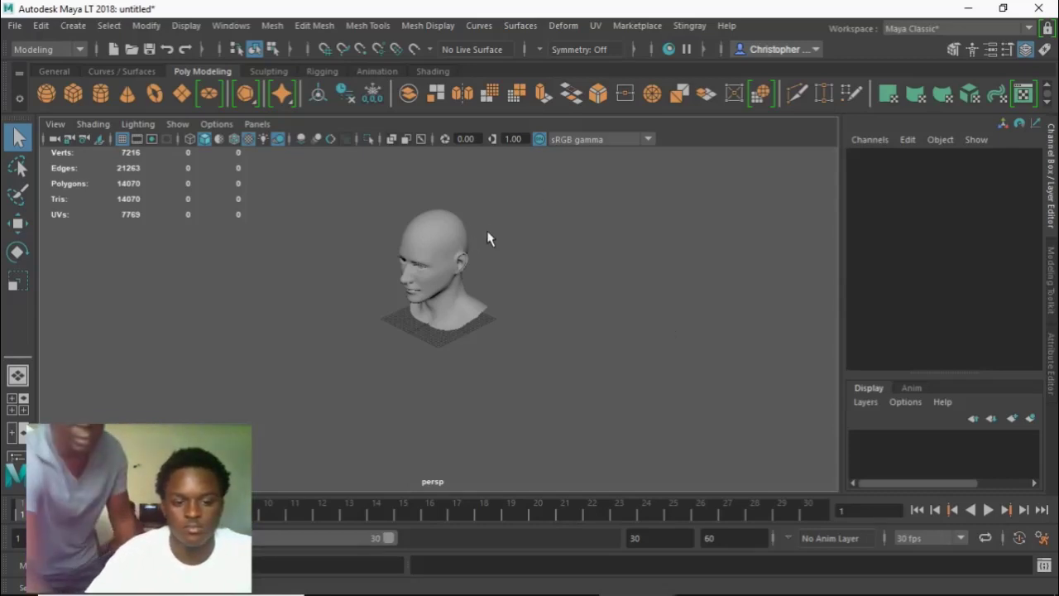
pyautogui.press('7')
pyautogui.press('6')
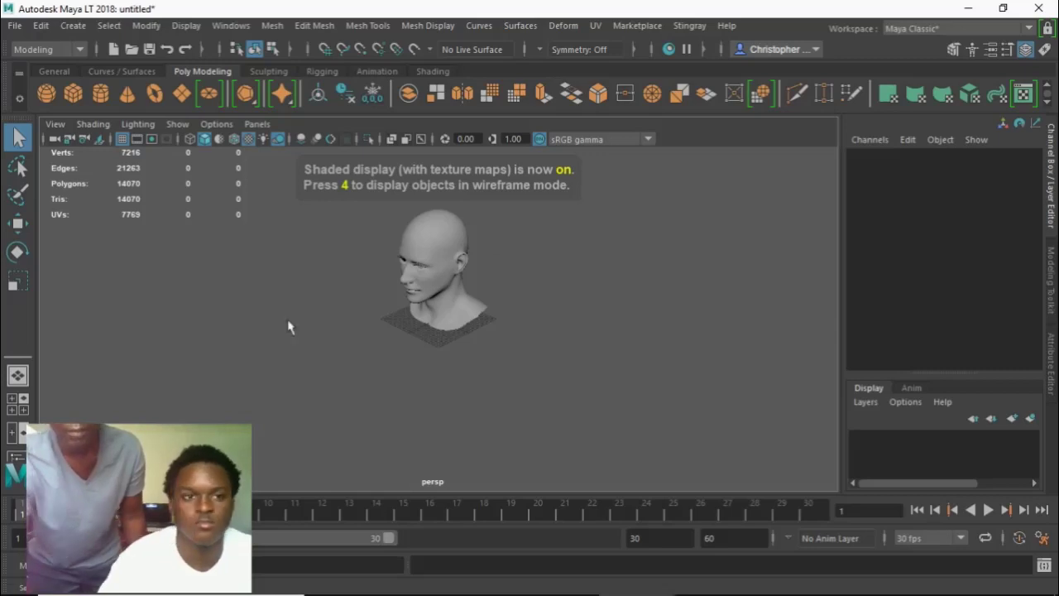
# Step: Minimize Maya, relaunch Fuse, minimize the textured head window and close the empty one
pyautogui.click(966, 8)
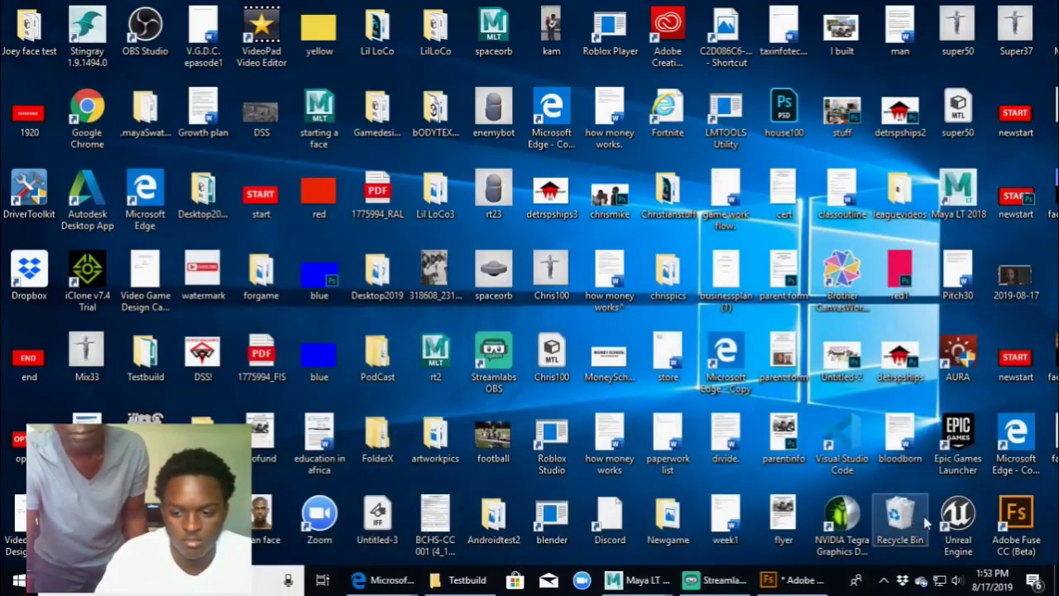
pyautogui.doubleClick(1020, 519)
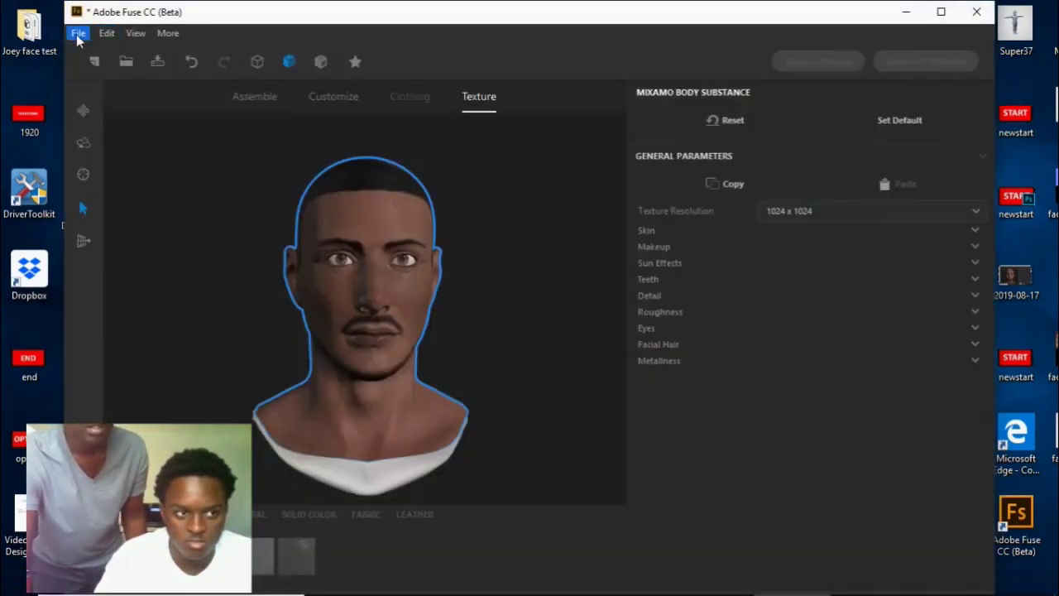
pyautogui.click(906, 12)
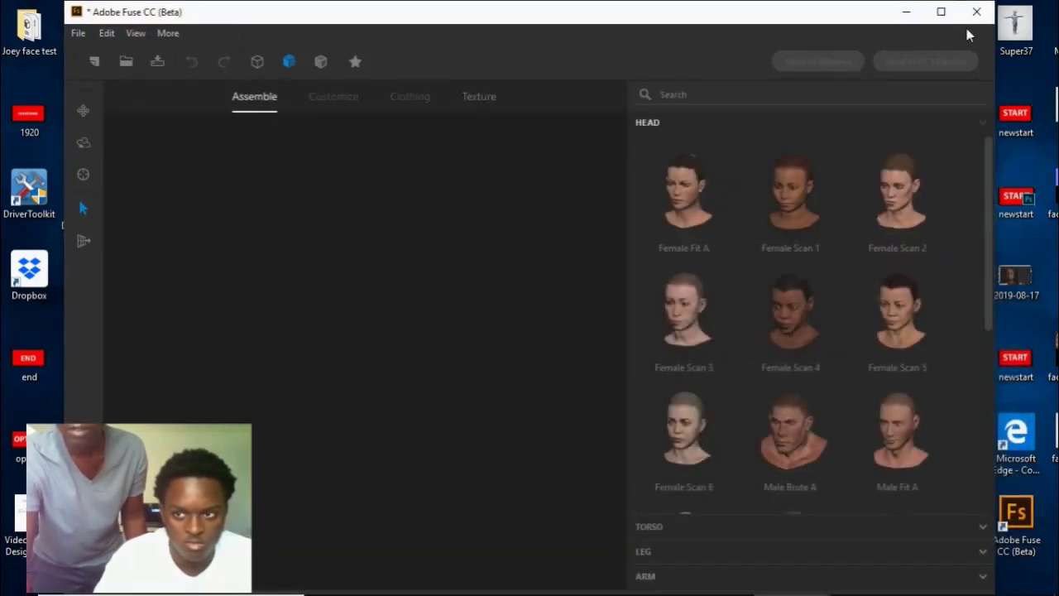
pyautogui.click(975, 13)
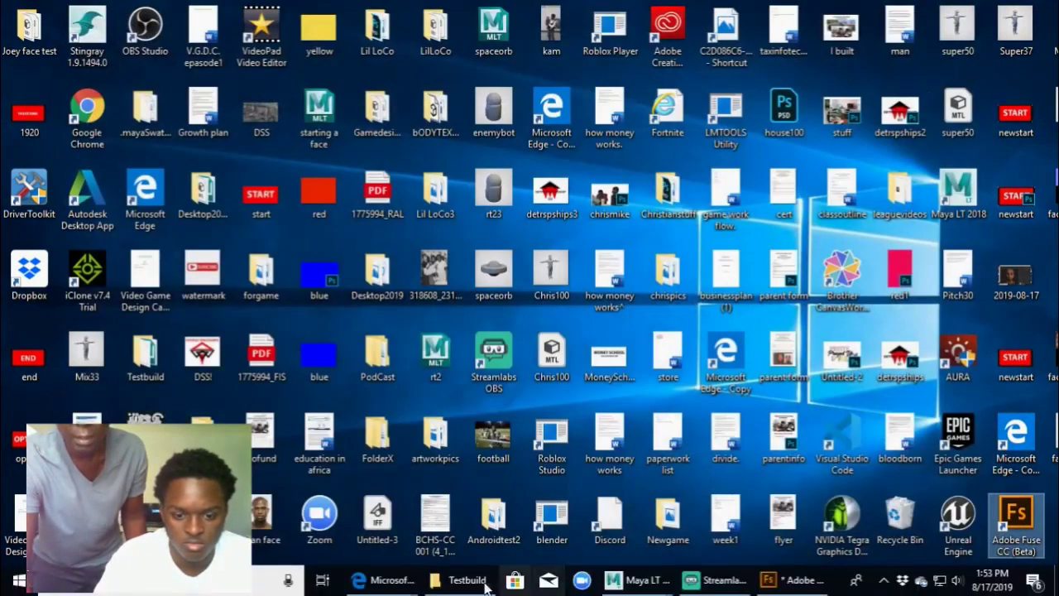
# Step: Open Testbuild's face100 folder to check its OBJ, MTL and textures, then minimize Explorer
pyautogui.click(461, 580)
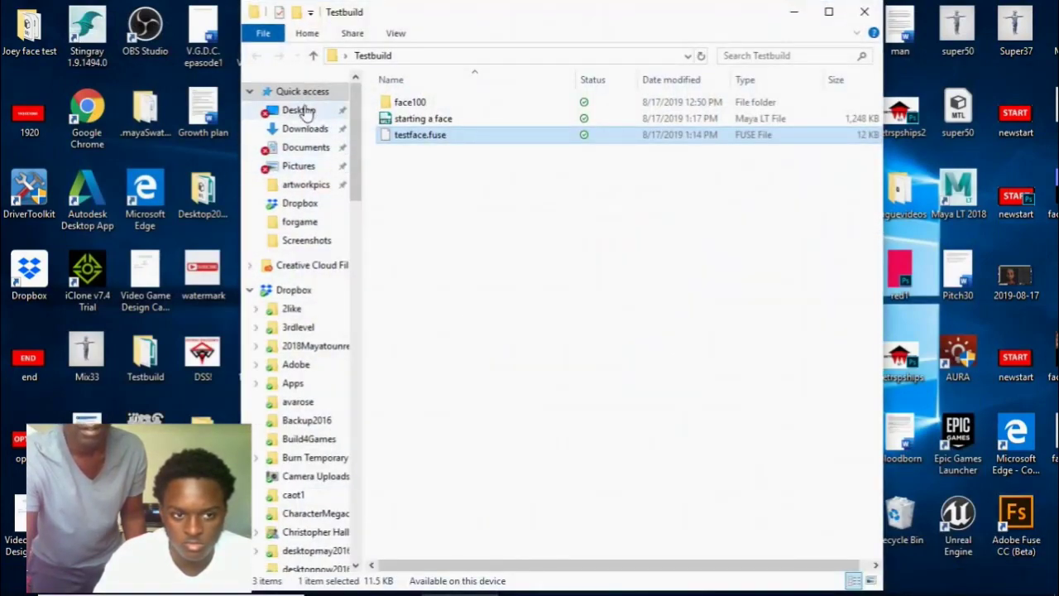
pyautogui.doubleClick(392, 103)
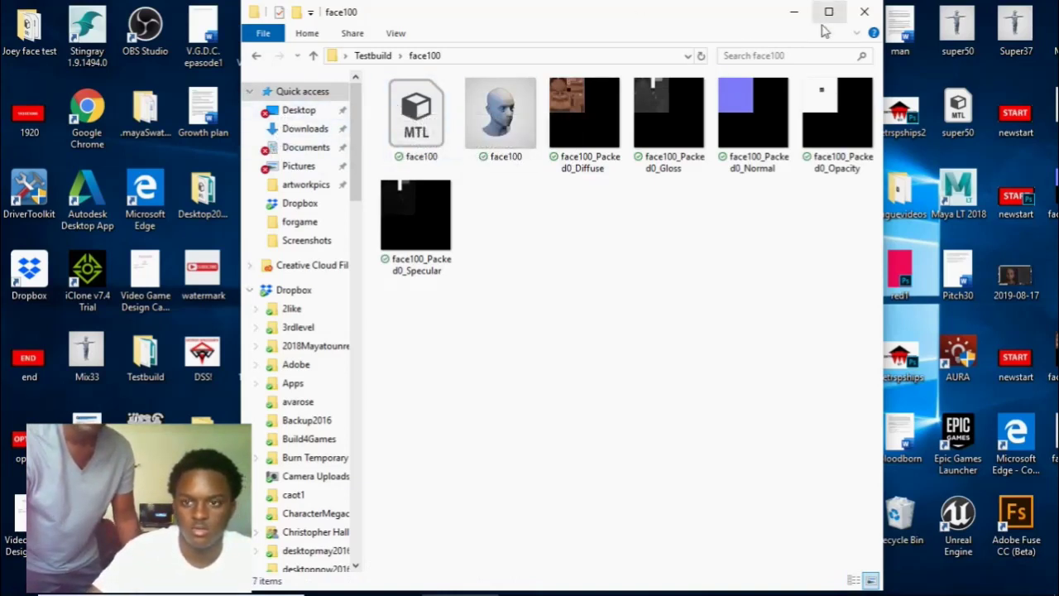
pyautogui.click(794, 12)
# Step: Bring Maya LT back to the front and delete the imported head mesh
pyautogui.moveTo(638, 579)
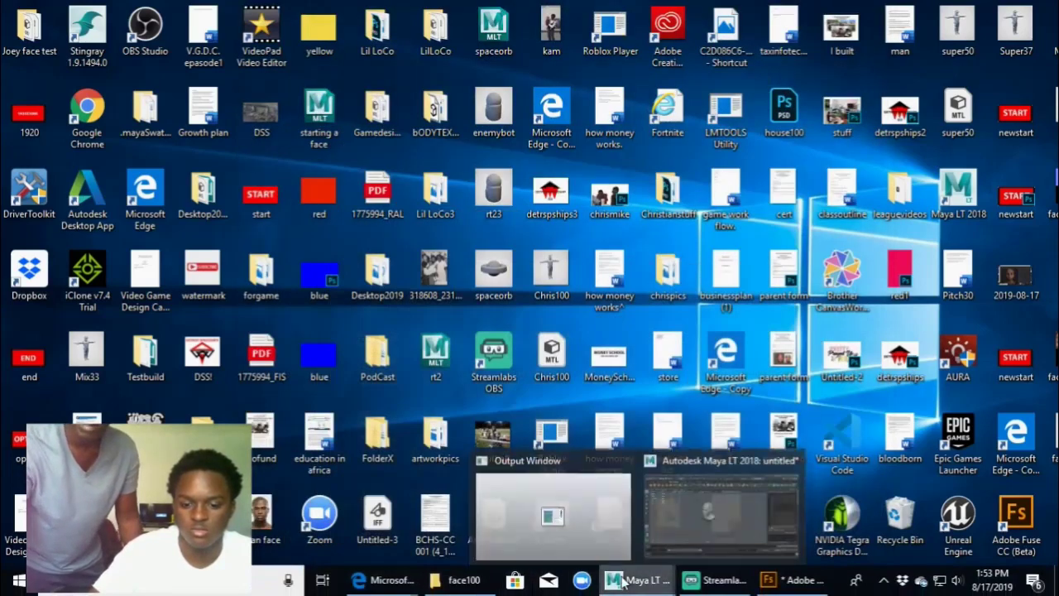
pyautogui.click(681, 520)
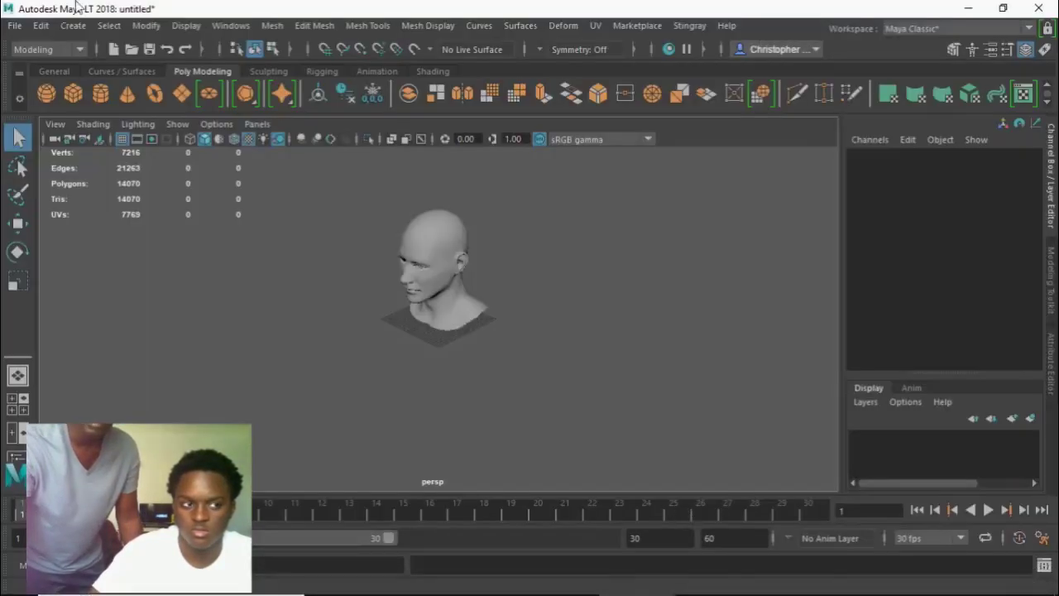
pyautogui.click(45, 28)
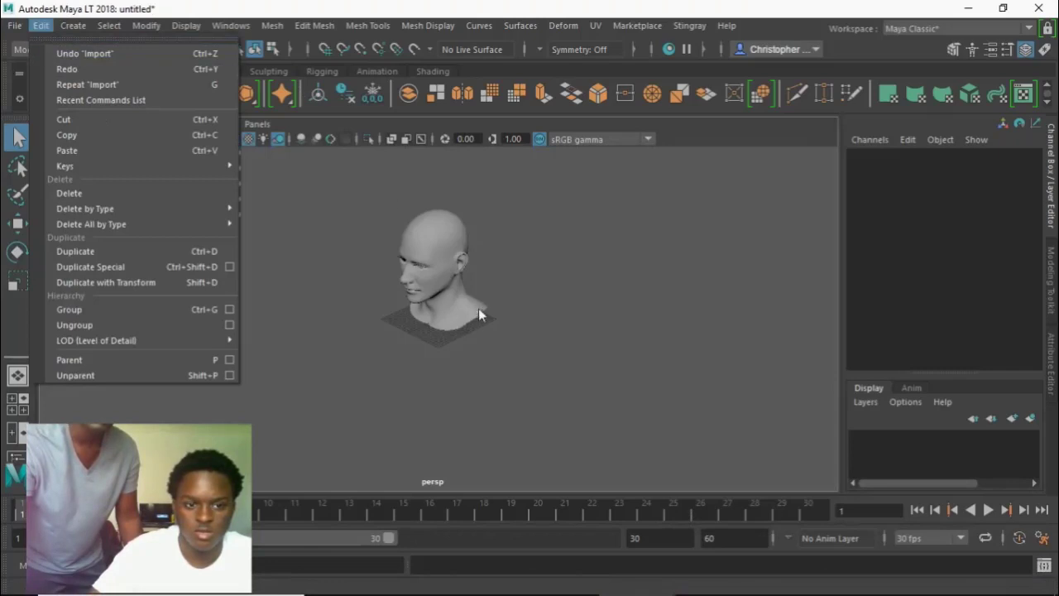
pyautogui.click(437, 269)
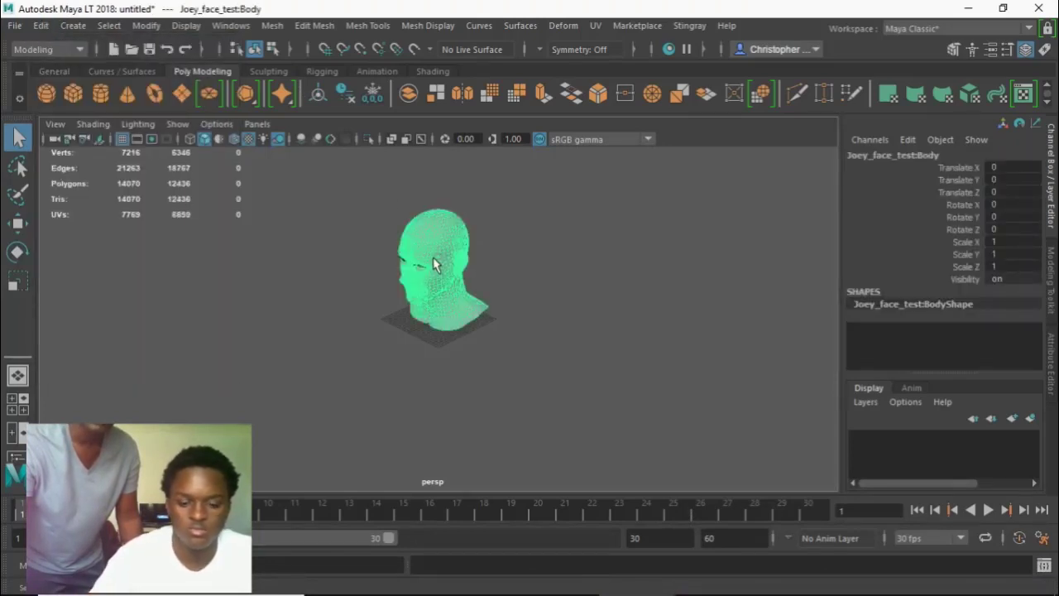
pyautogui.press('Delete')
# Step: Delete the left eye sphere and then the remaining eye spheres
pyautogui.click(406, 259)
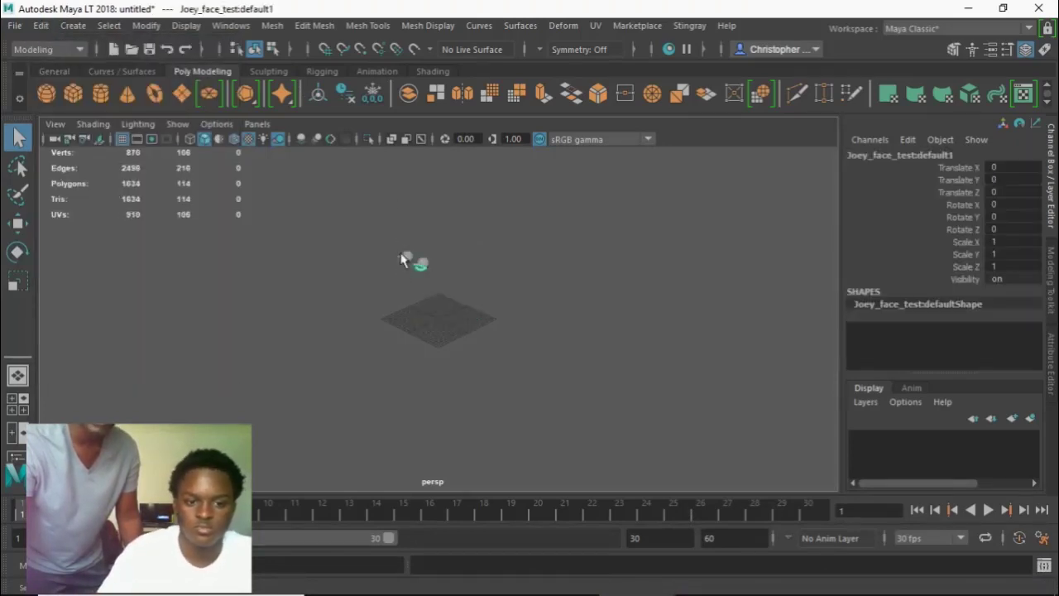
pyautogui.press('Delete')
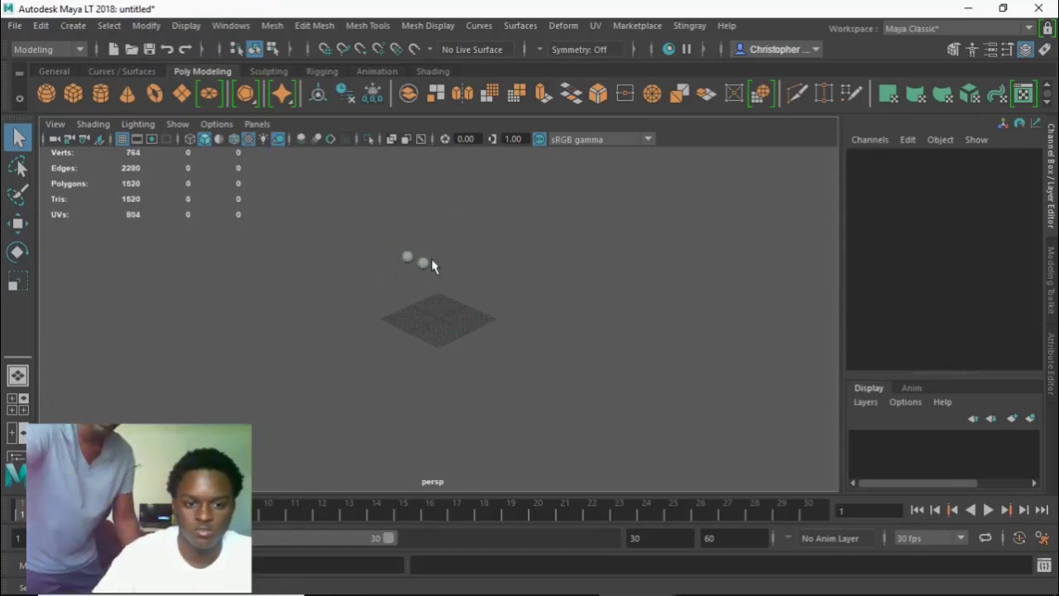
pyautogui.moveTo(422, 265); pyautogui.dragTo(461, 275)
pyautogui.click(402, 249)
pyautogui.press('Delete')
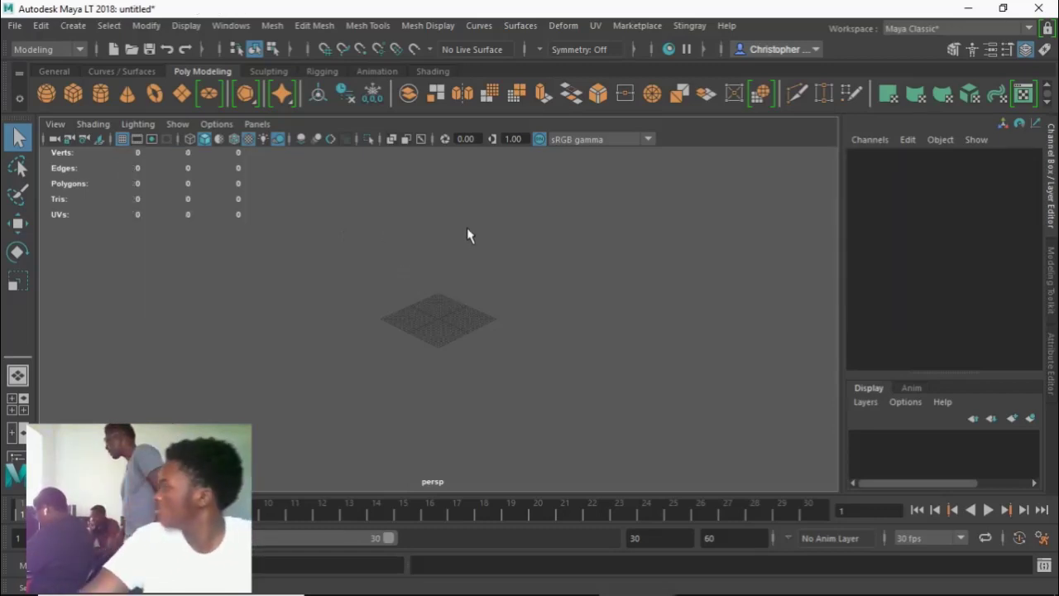
pyautogui.click(15, 25)
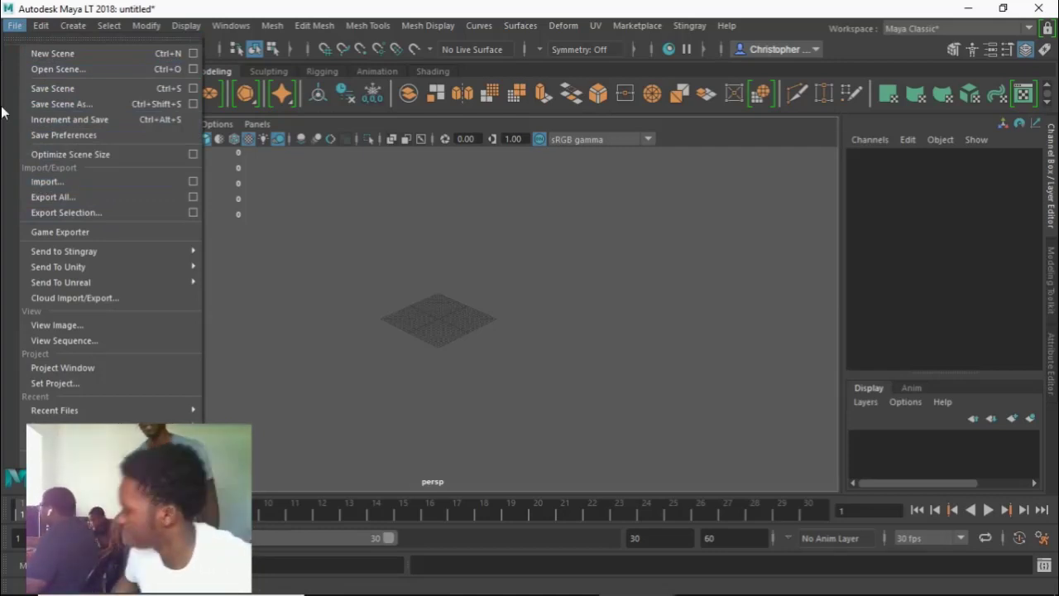
# Step: Open the File > Import browser on the Desktop folder, then bring Adobe Fuse forward
pyautogui.click(52, 73)
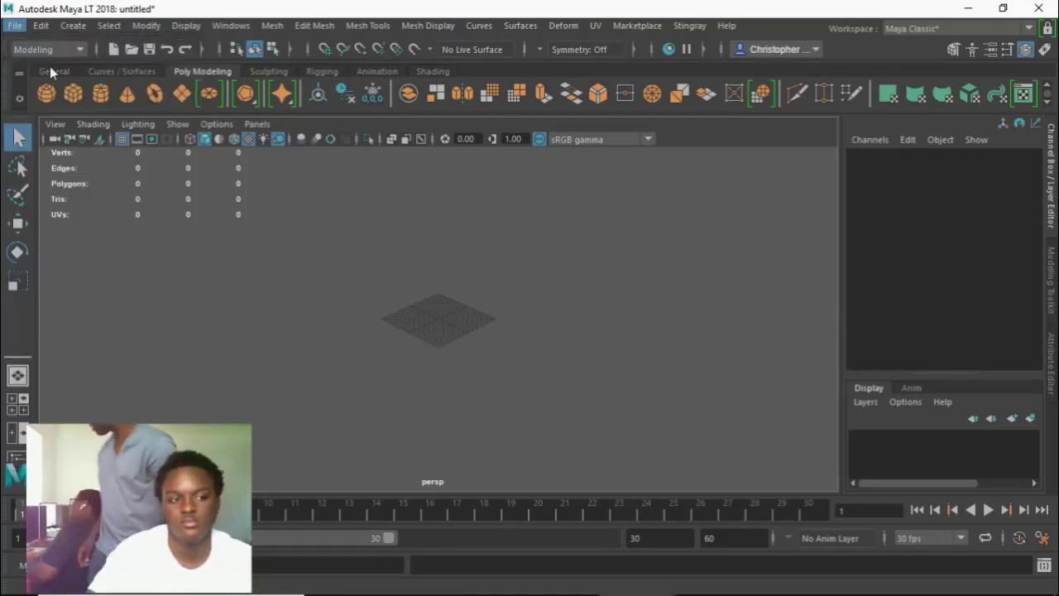
pyautogui.click(73, 26)
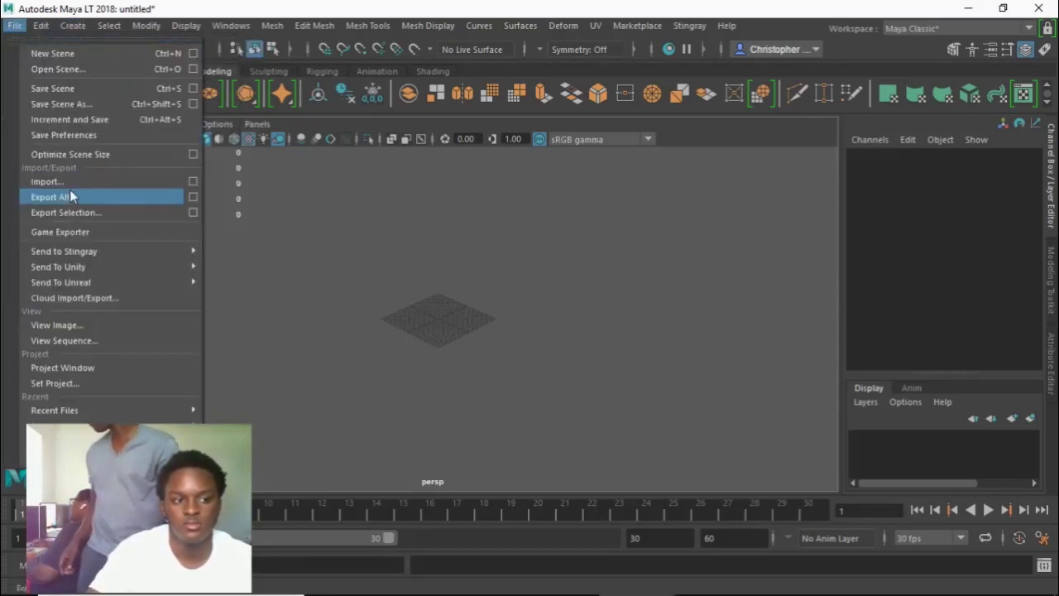
pyautogui.click(69, 184)
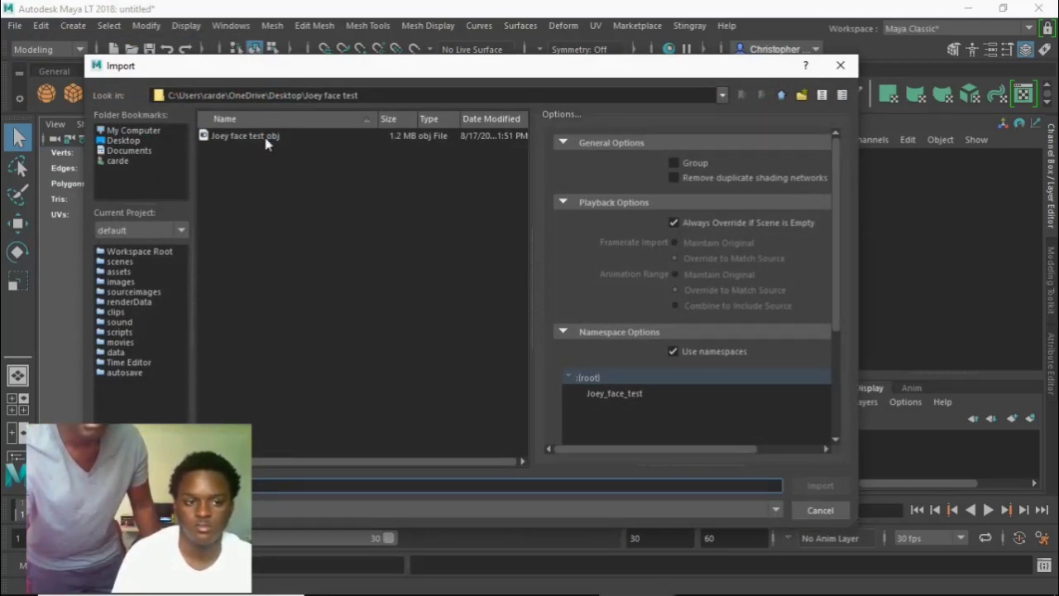
pyautogui.click(124, 140)
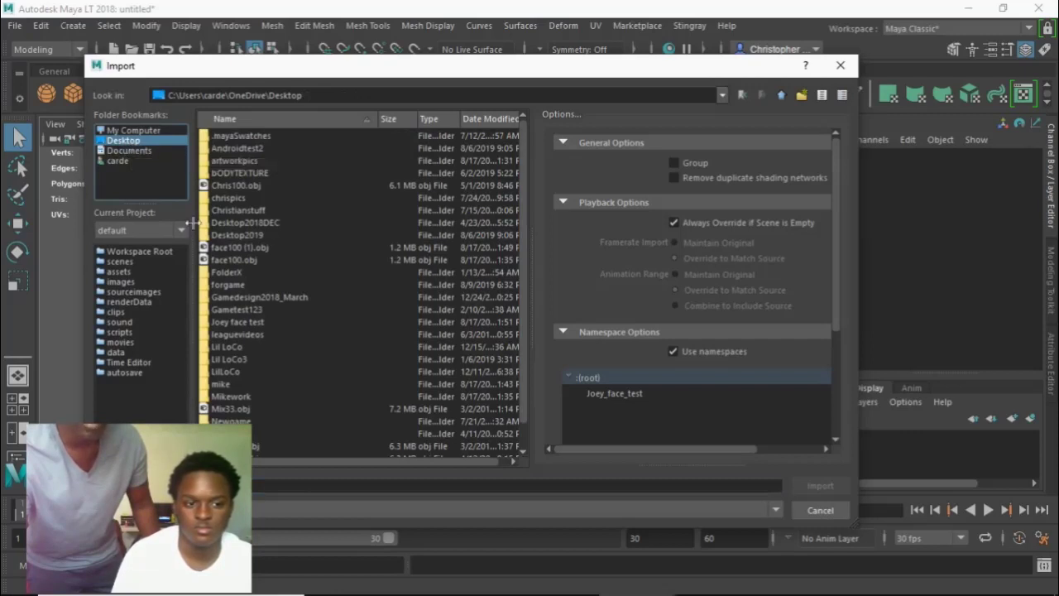
pyautogui.click(150, 156)
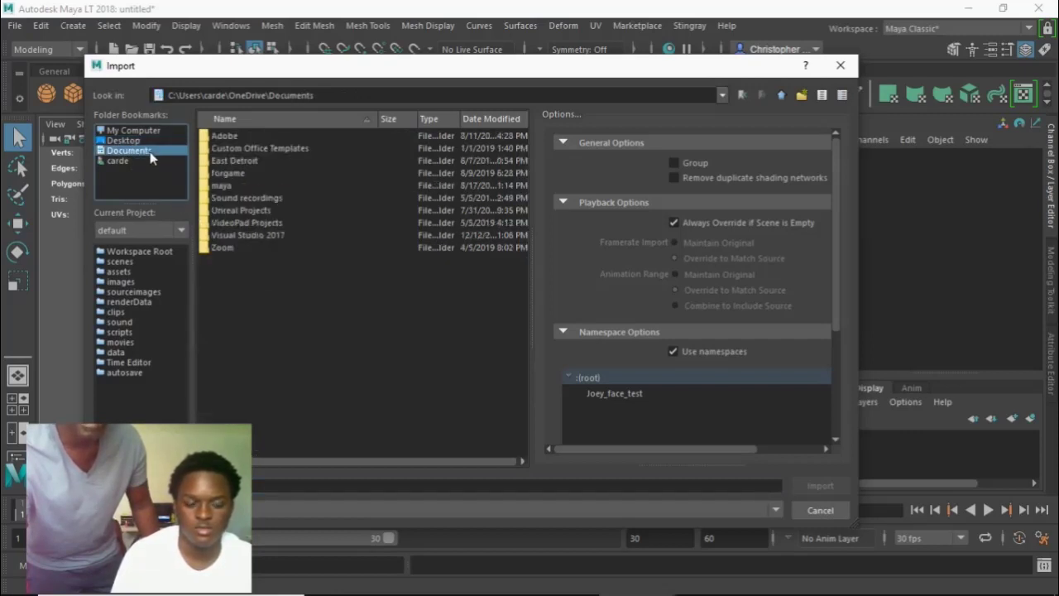
pyautogui.click(156, 141)
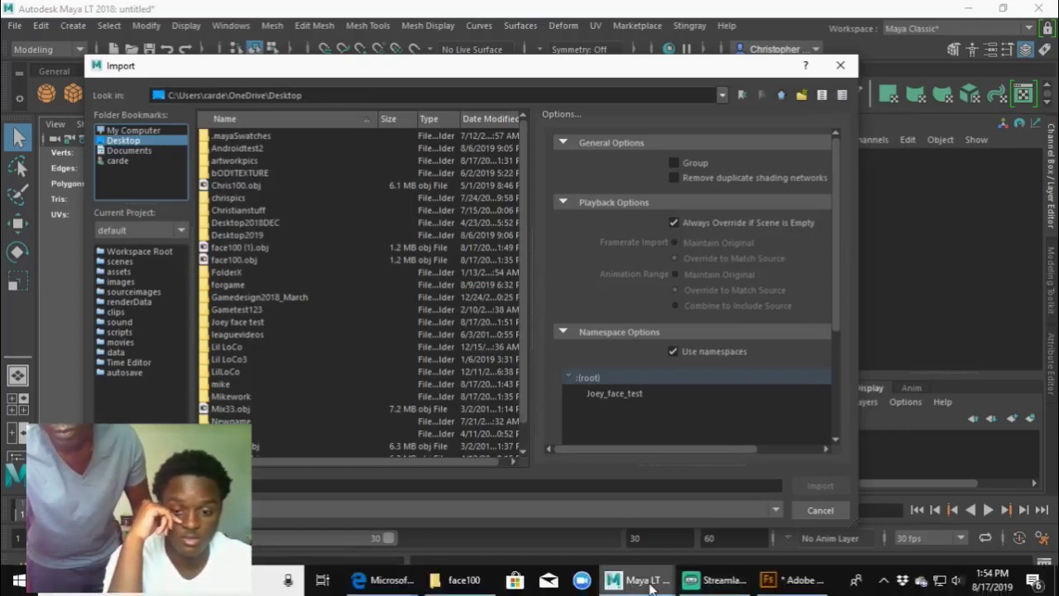
pyautogui.click(786, 584)
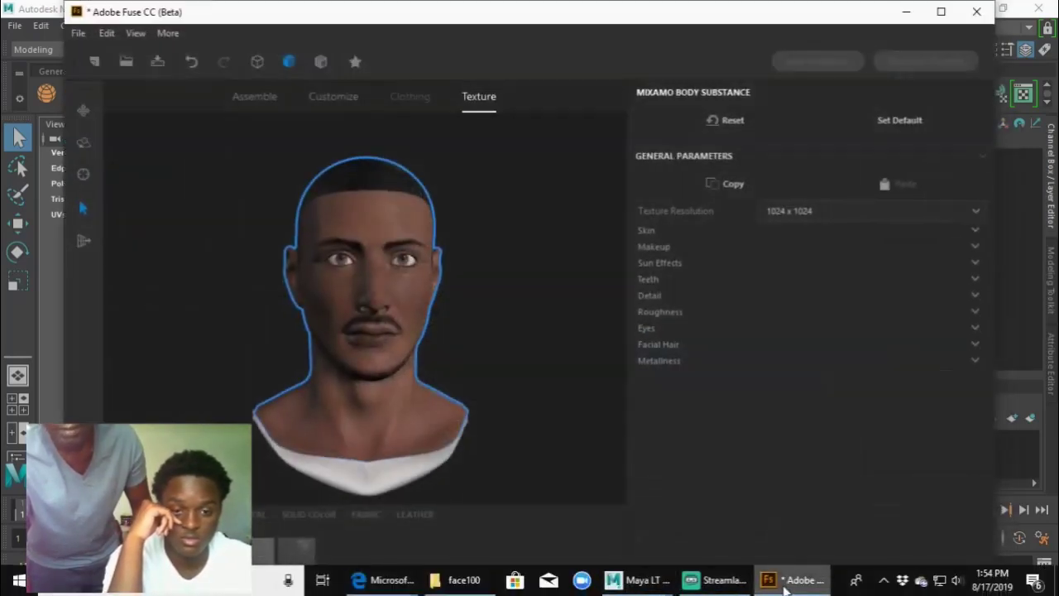
# Step: Export the Fuse head model as OBJ, accepting the default export options
pyautogui.click(80, 35)
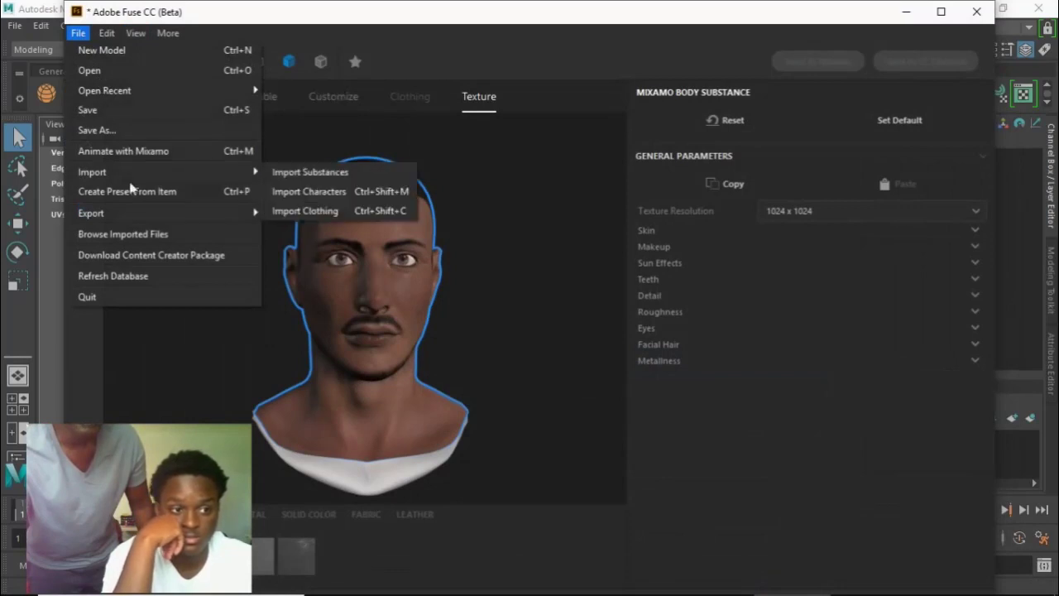
pyautogui.moveTo(143, 219)
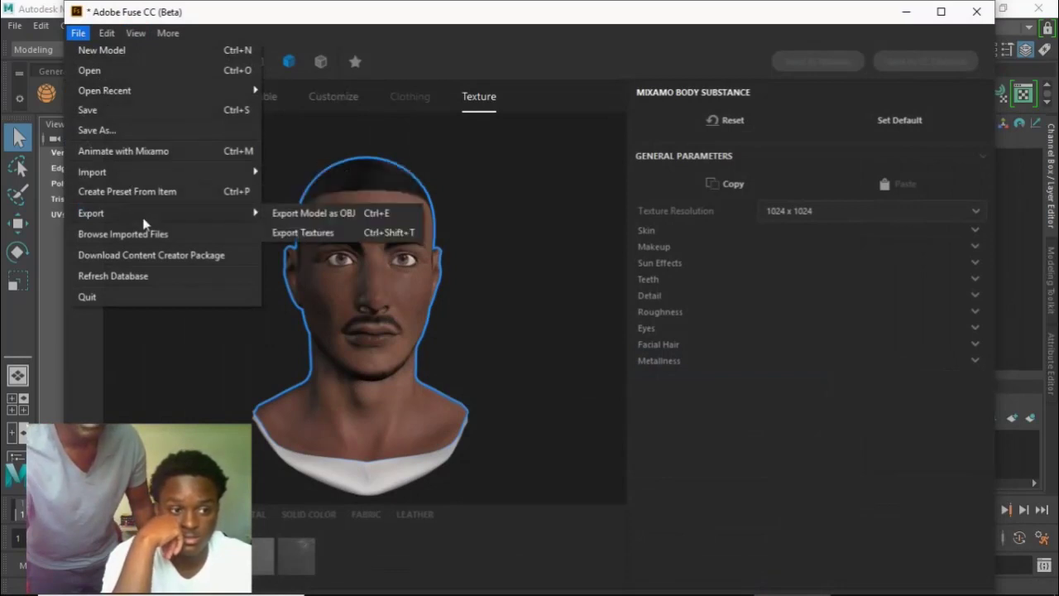
pyautogui.click(306, 213)
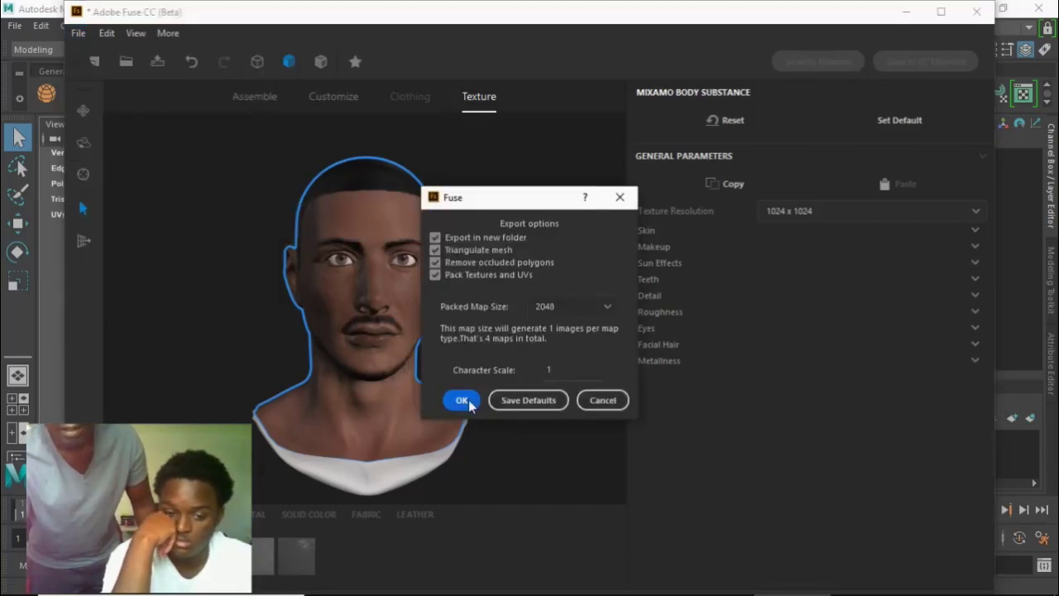
pyautogui.click(469, 401)
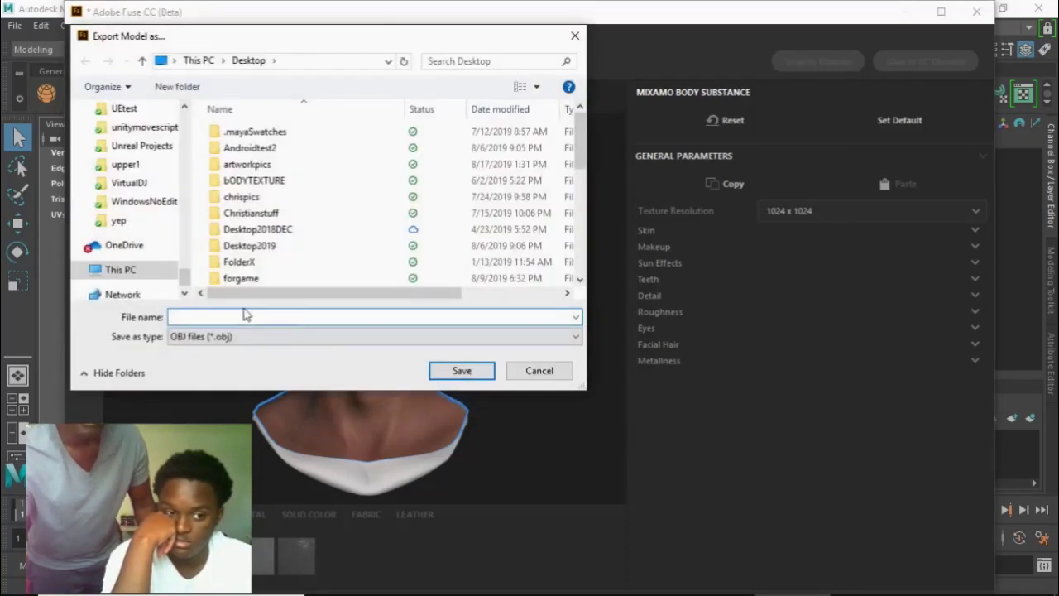
# Step: Save the OBJ as 'joeys folder' in Desktop\Testbuild, then minimize Fuse to return to Maya
pyautogui.moveTo(579, 145); pyautogui.dragTo(592, 247)
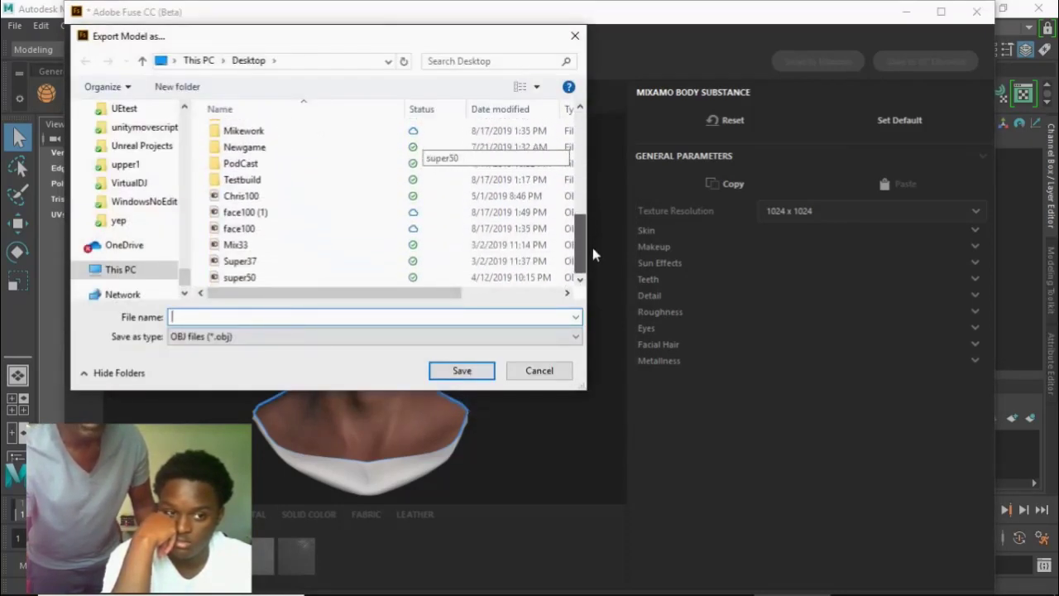
pyautogui.click(260, 181)
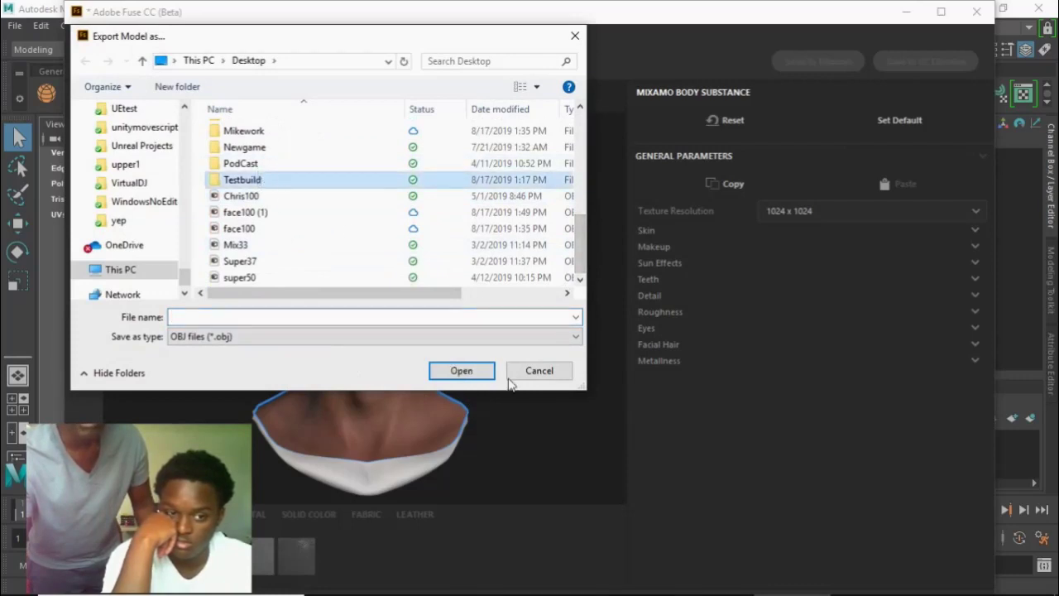
pyautogui.click(462, 371)
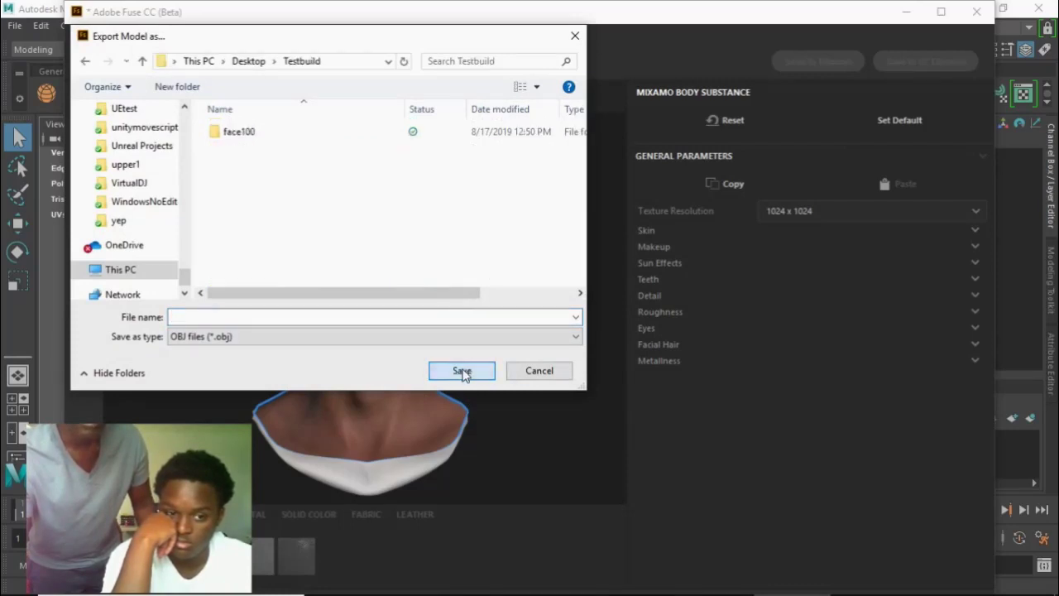
pyautogui.click(164, 66)
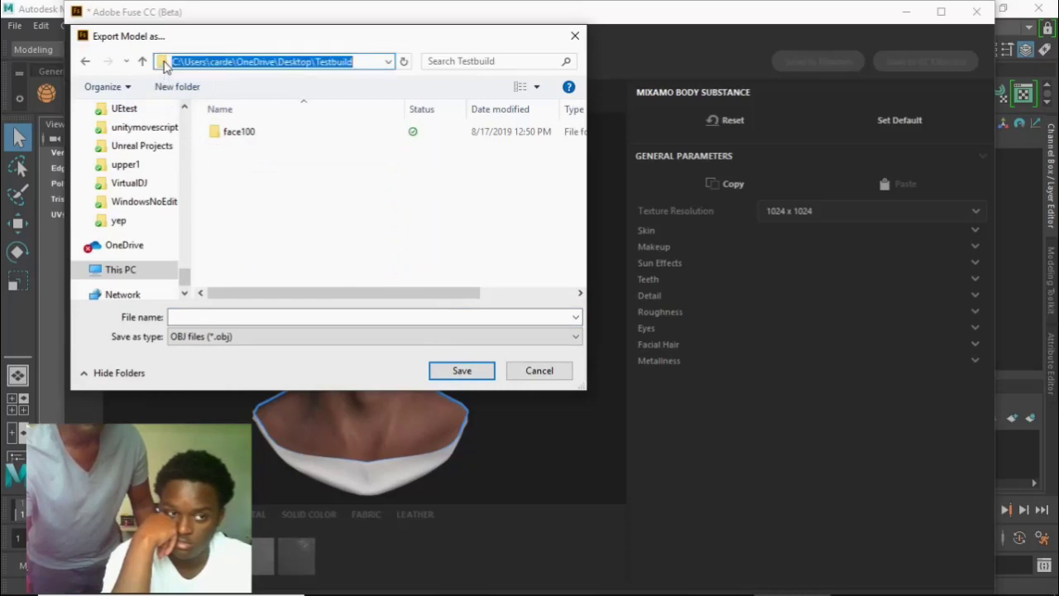
pyautogui.click(222, 135)
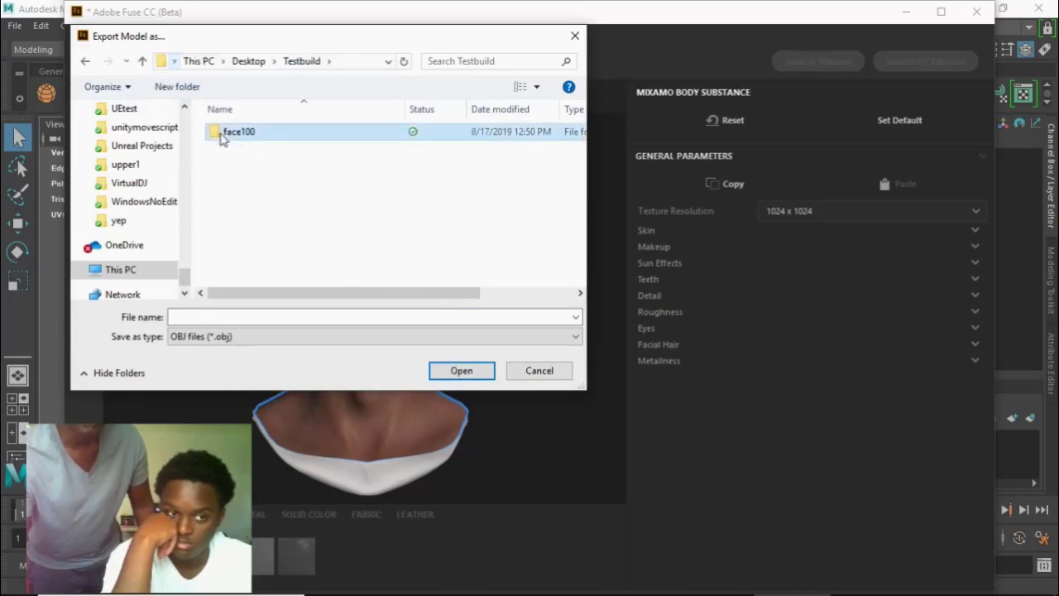
pyautogui.click(250, 316)
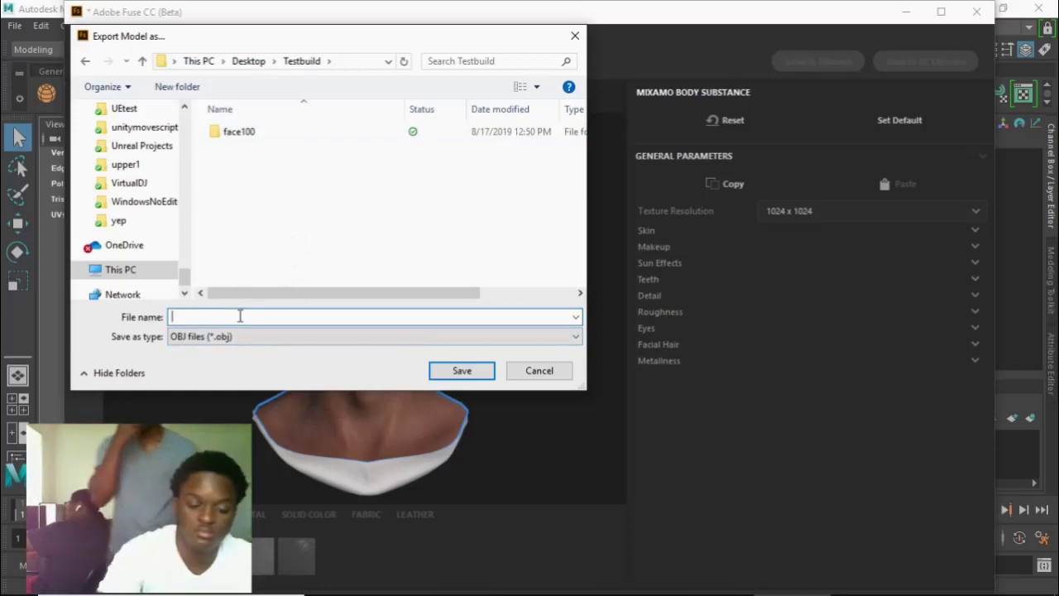
pyautogui.write('joeys')
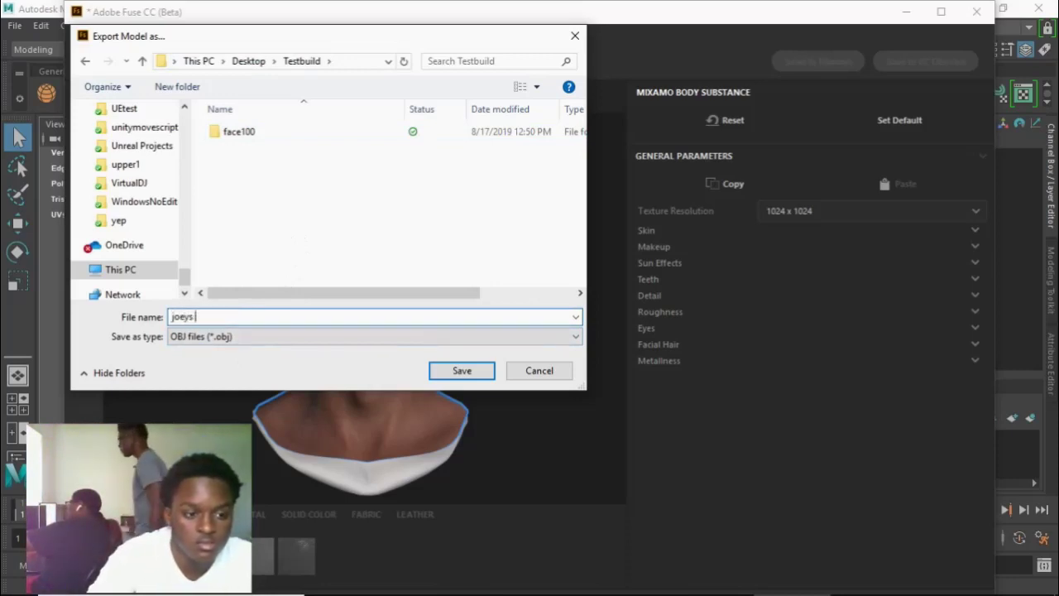
pyautogui.write(' folder')
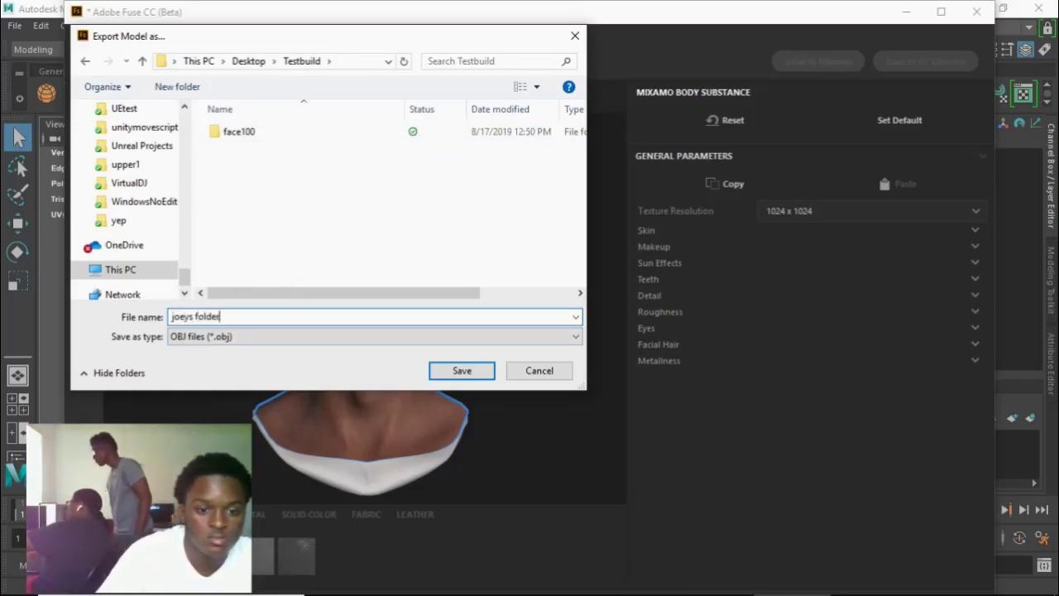
pyautogui.click(476, 370)
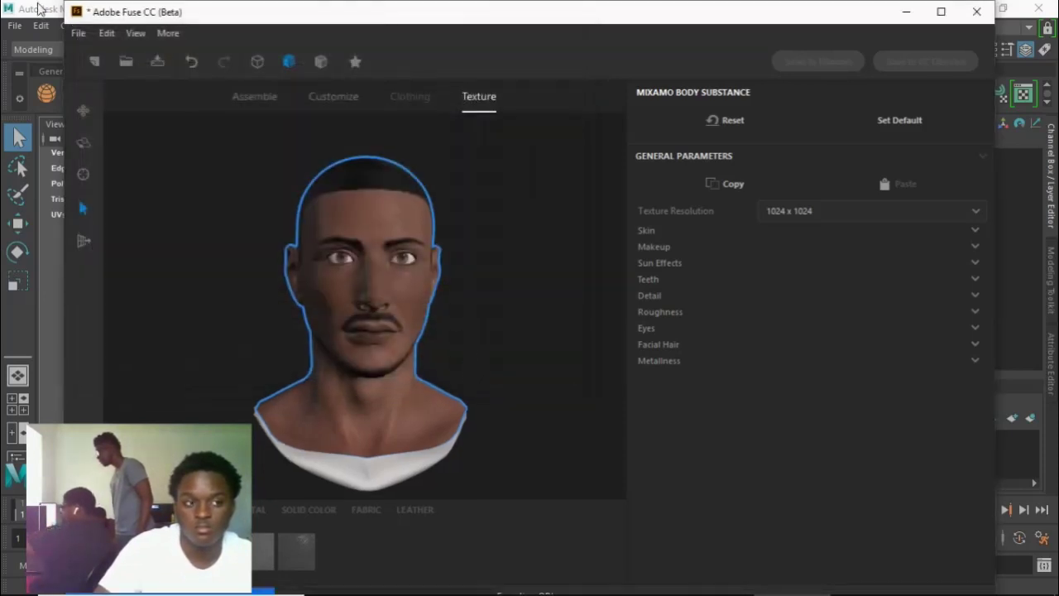
pyautogui.click(907, 12)
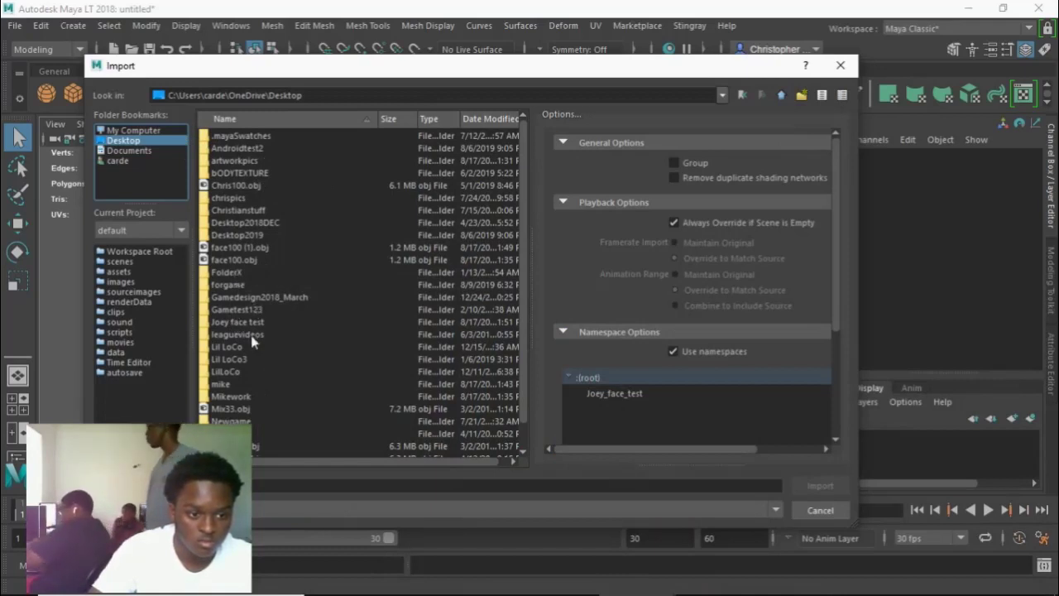
# Step: Import joeys folder.obj from Testbuild\joeys folder into the Maya LT scene as the head mesh
pyautogui.scroll(-1, 252, 356)
pyautogui.scroll(1, 477, 238)
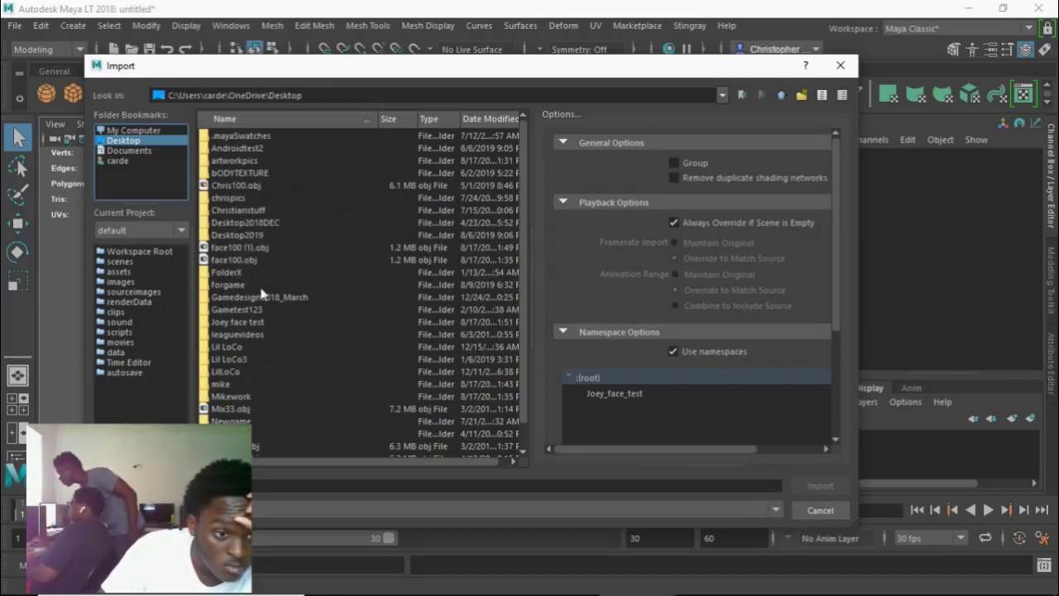
pyautogui.scroll(-1, 262, 302)
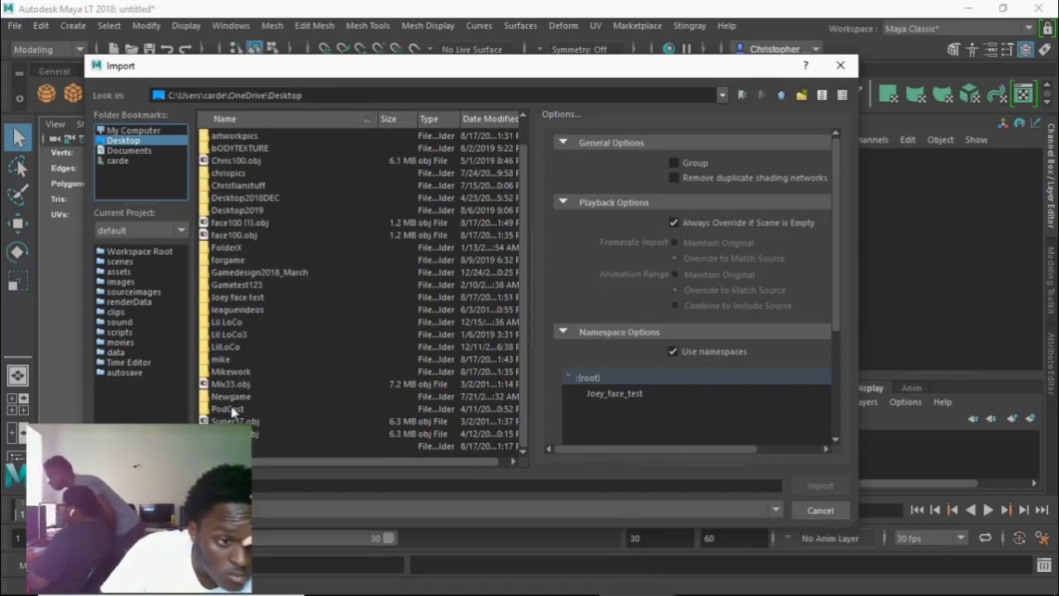
pyautogui.doubleClick(331, 446)
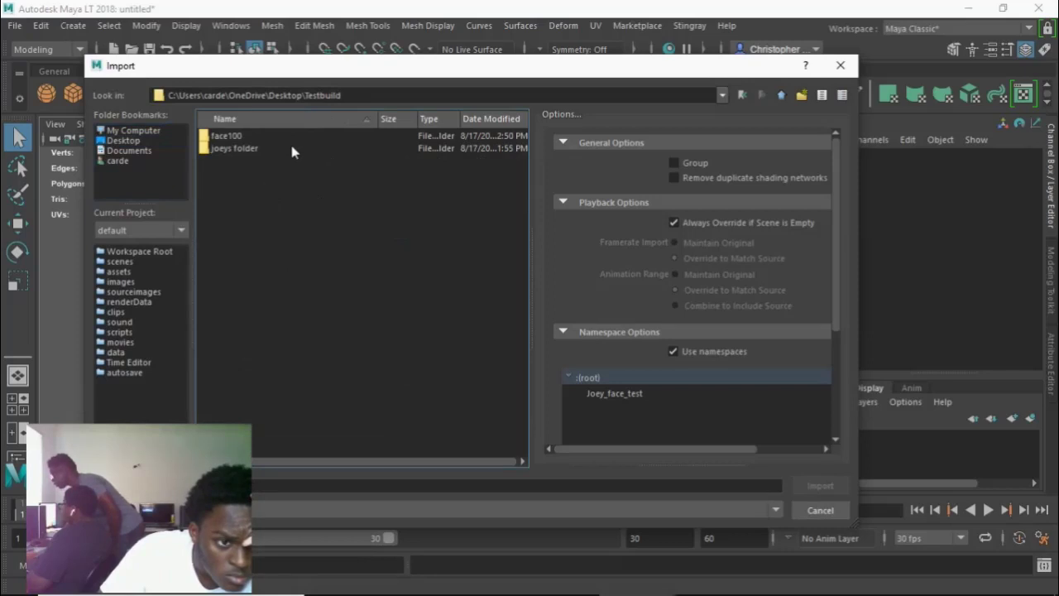
pyautogui.click(293, 150)
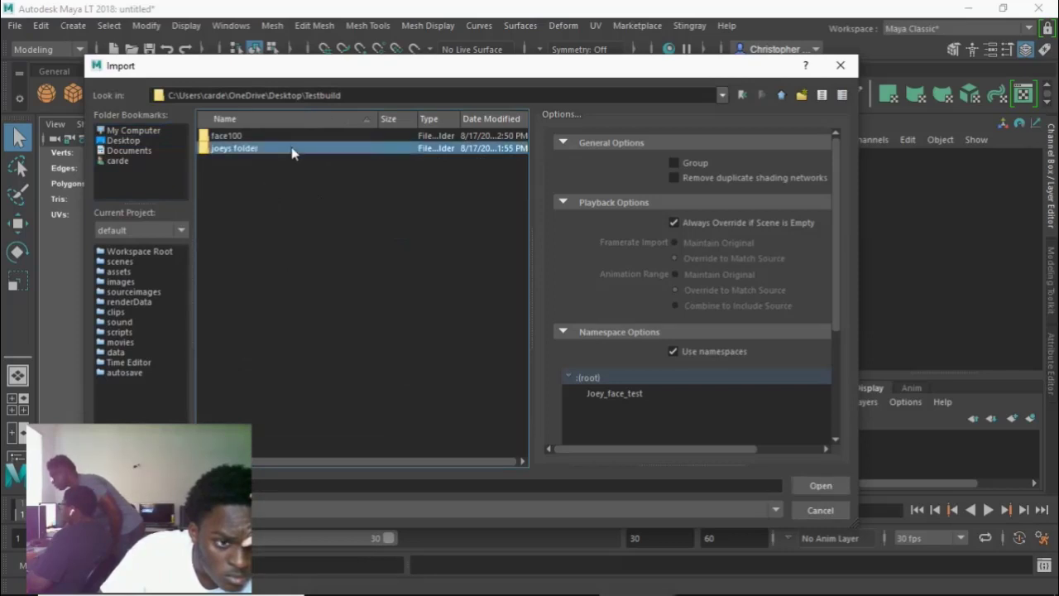
pyautogui.doubleClick(294, 150)
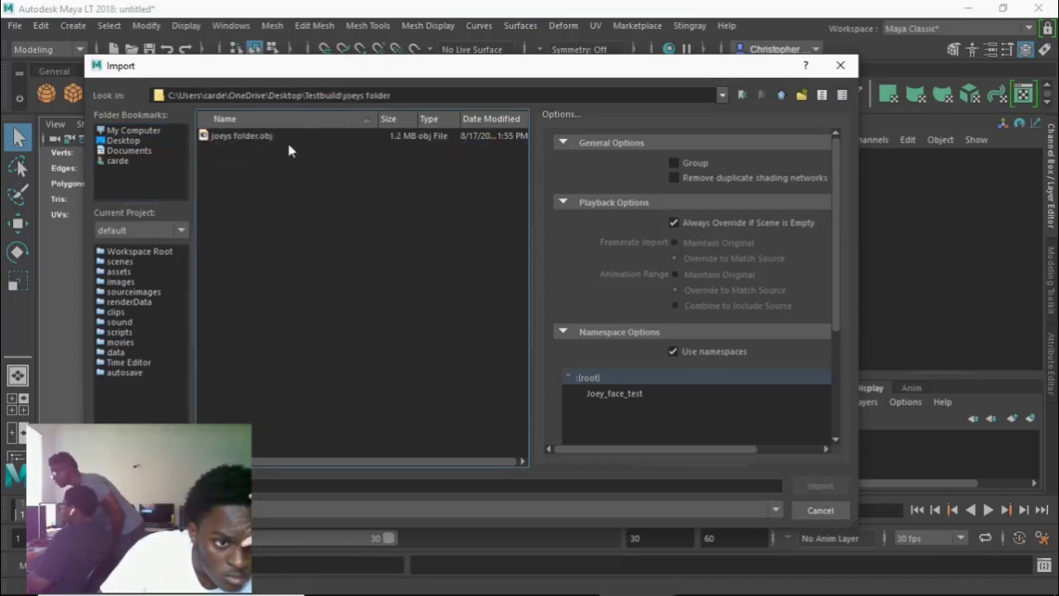
pyautogui.click(285, 138)
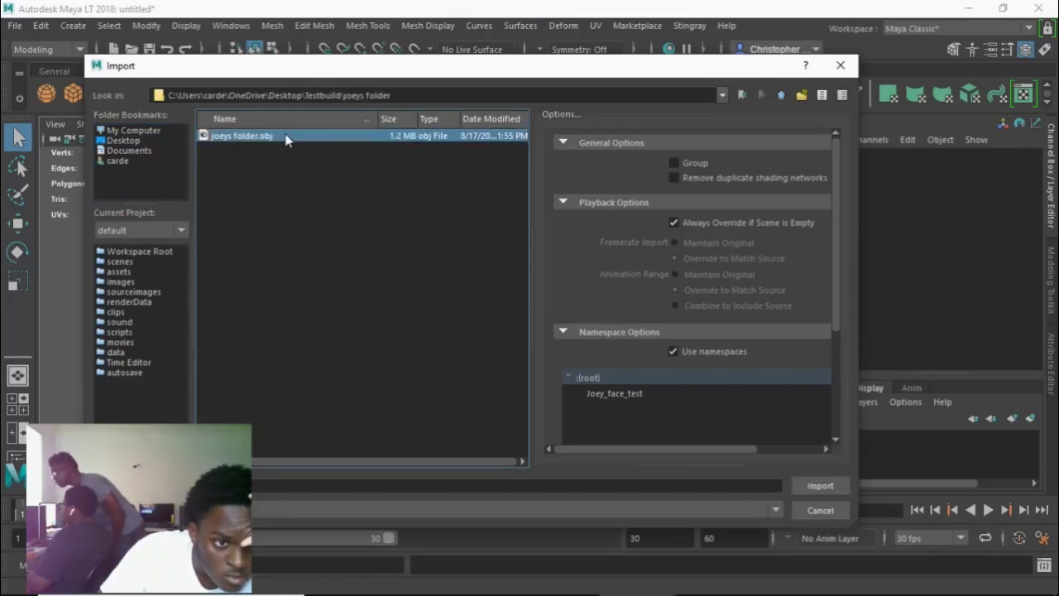
pyautogui.click(814, 486)
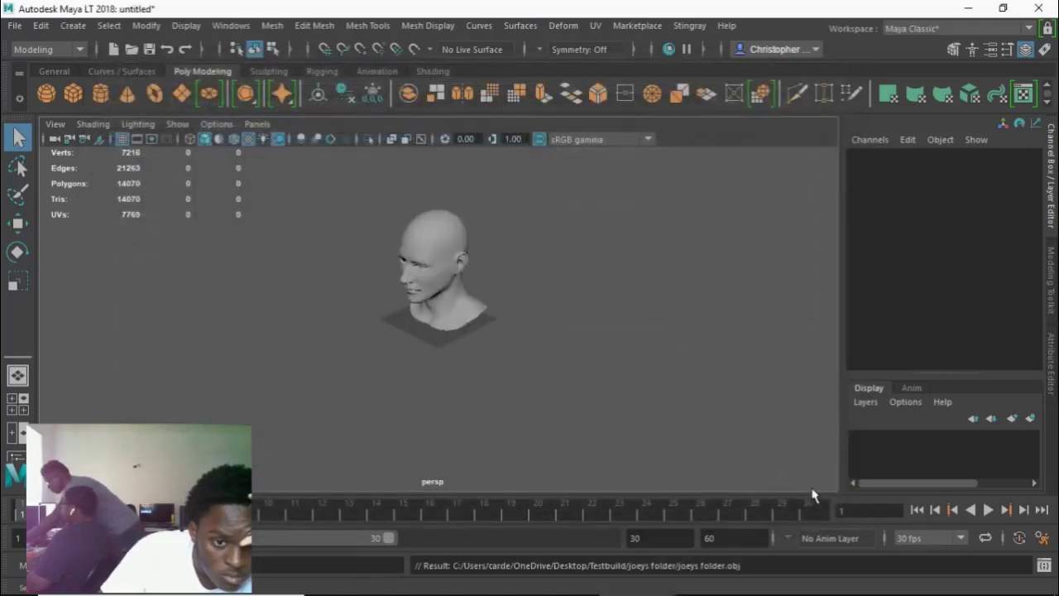
pyautogui.click(461, 244)
pyautogui.click(542, 261)
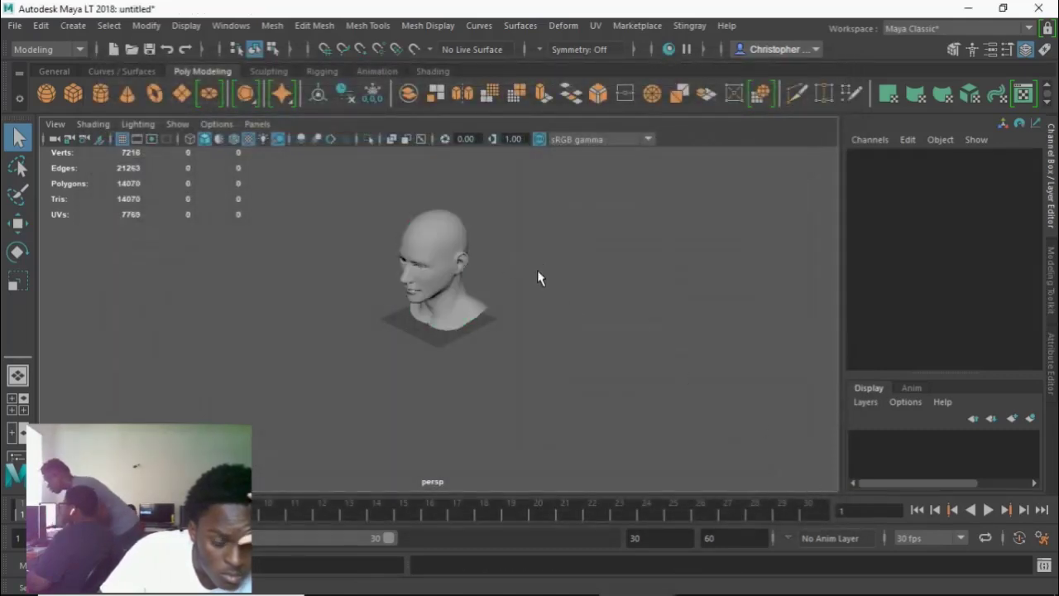
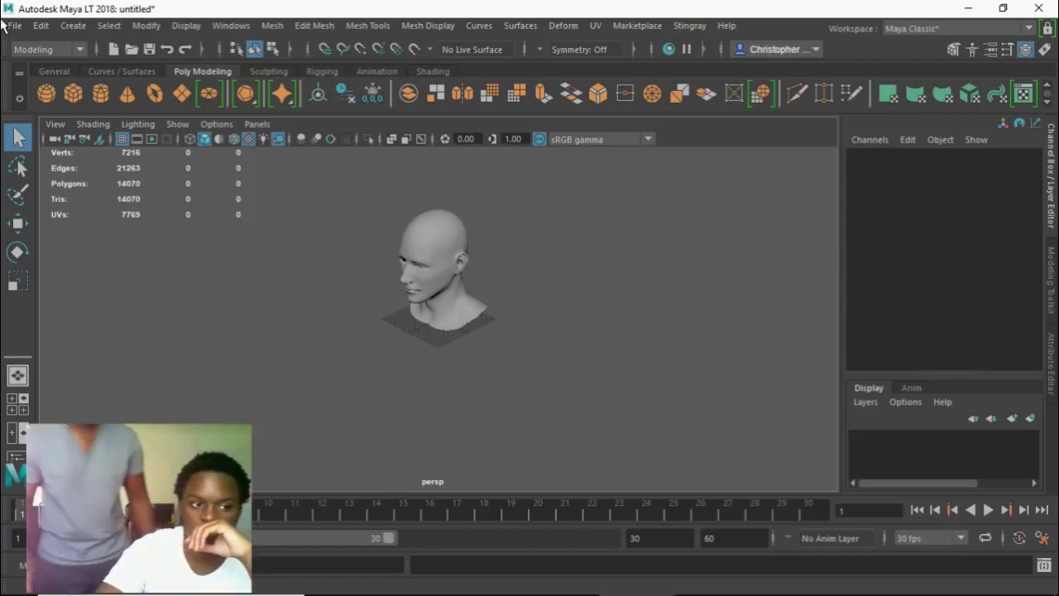
# Step: Switch the viewport to textured shading and select the head mesh
pyautogui.press('7')
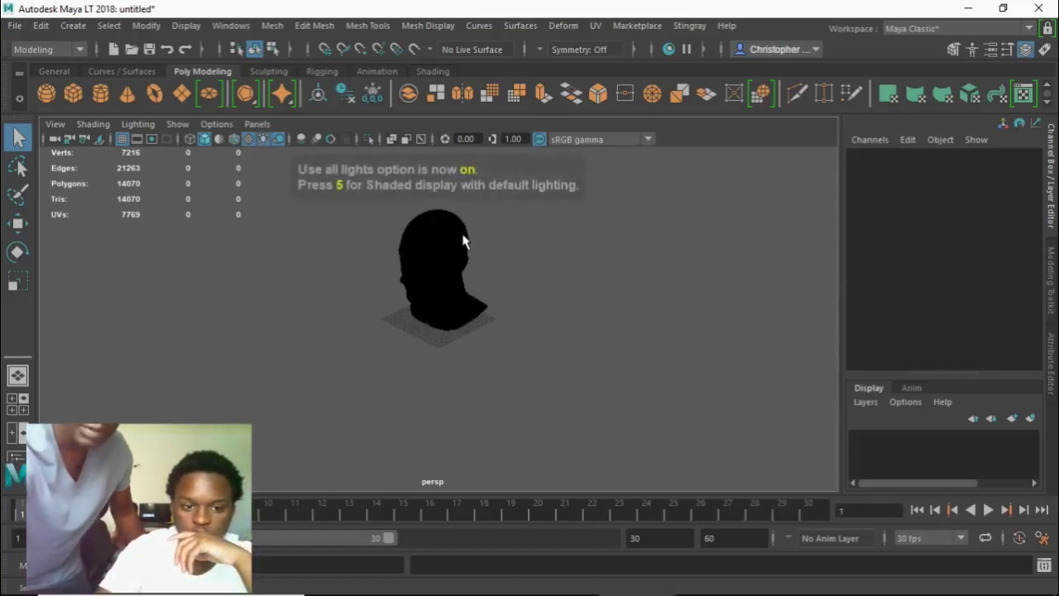
pyautogui.press('7')
pyautogui.press('6')
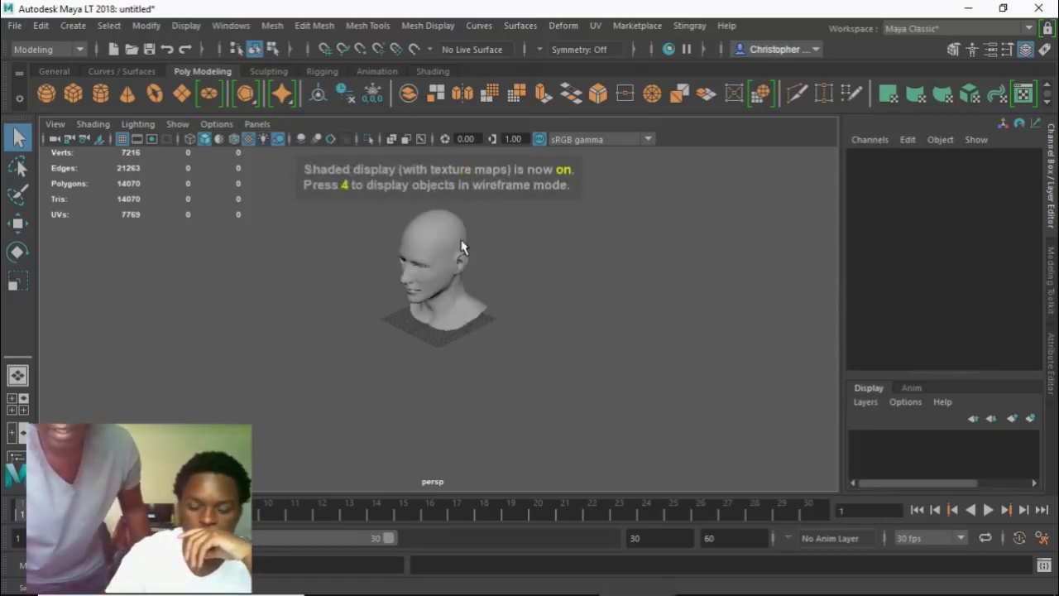
pyautogui.click(449, 276)
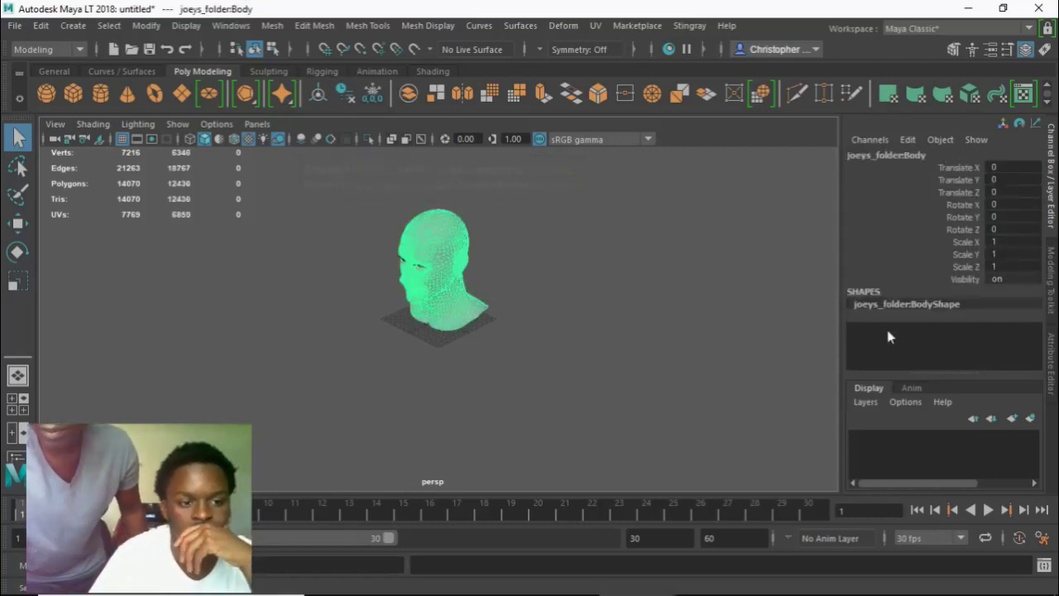
# Step: Open the phong1 material's attributes and start attaching a texture to its Color
pyautogui.click(1053, 285)
pyautogui.click(1052, 345)
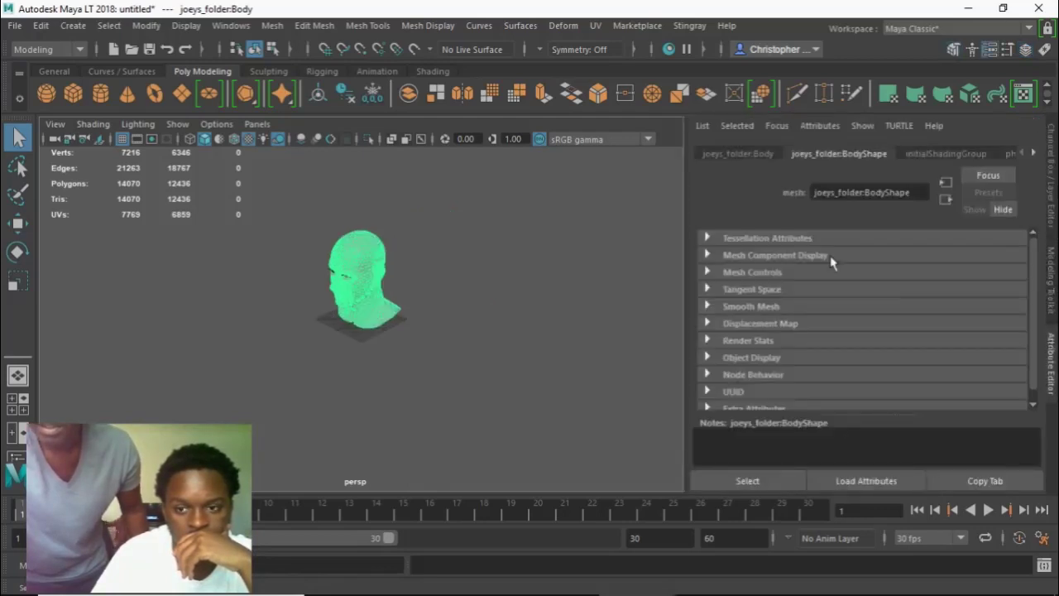
pyautogui.click(1033, 153)
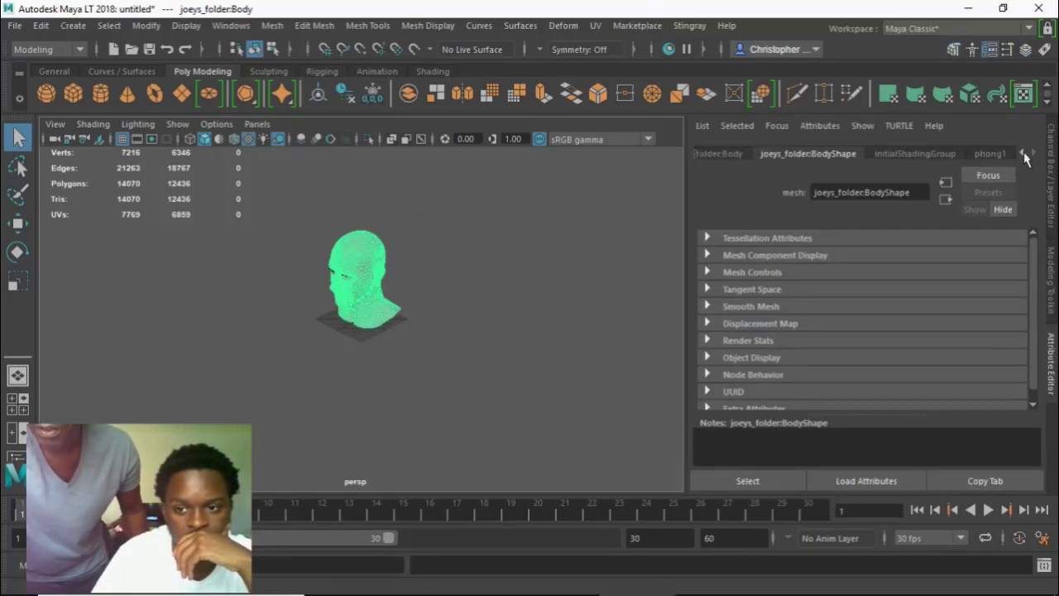
pyautogui.click(999, 155)
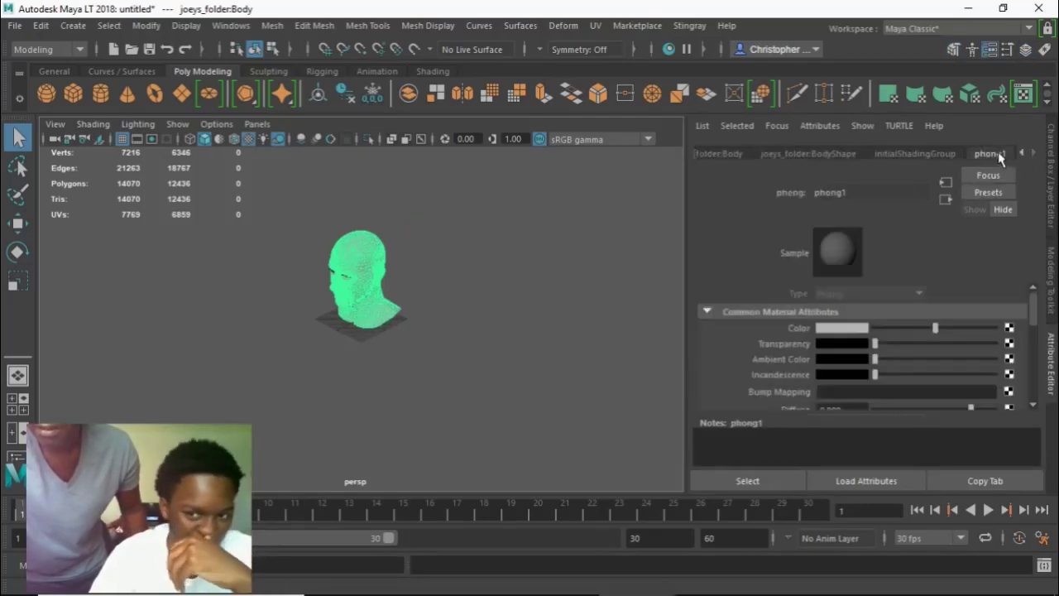
pyautogui.click(1009, 329)
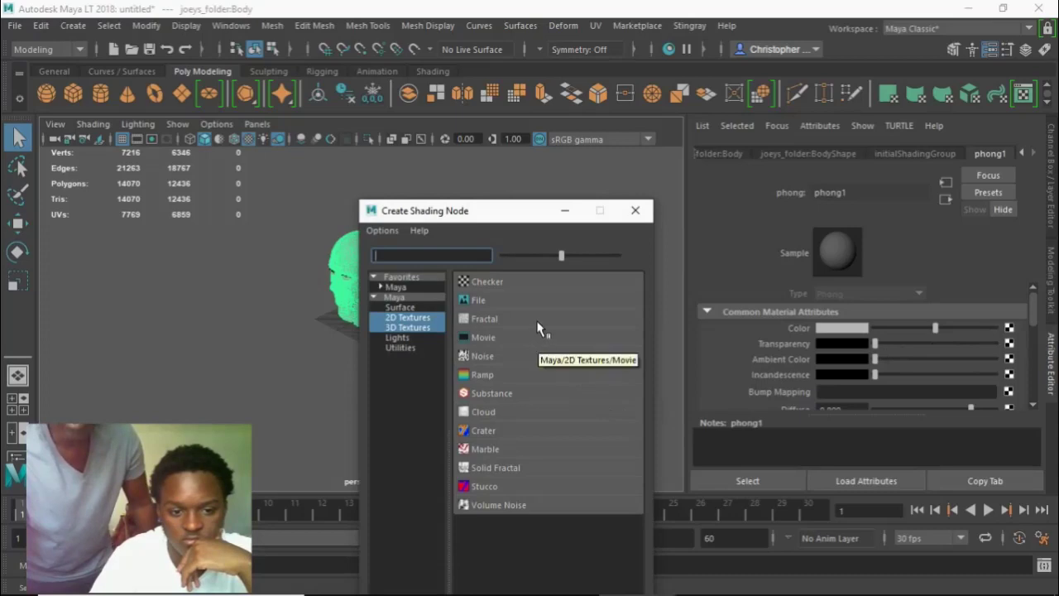
# Step: Create a File texture and browse to Desktop > Testbuild > joeys folder for its image
pyautogui.click(537, 300)
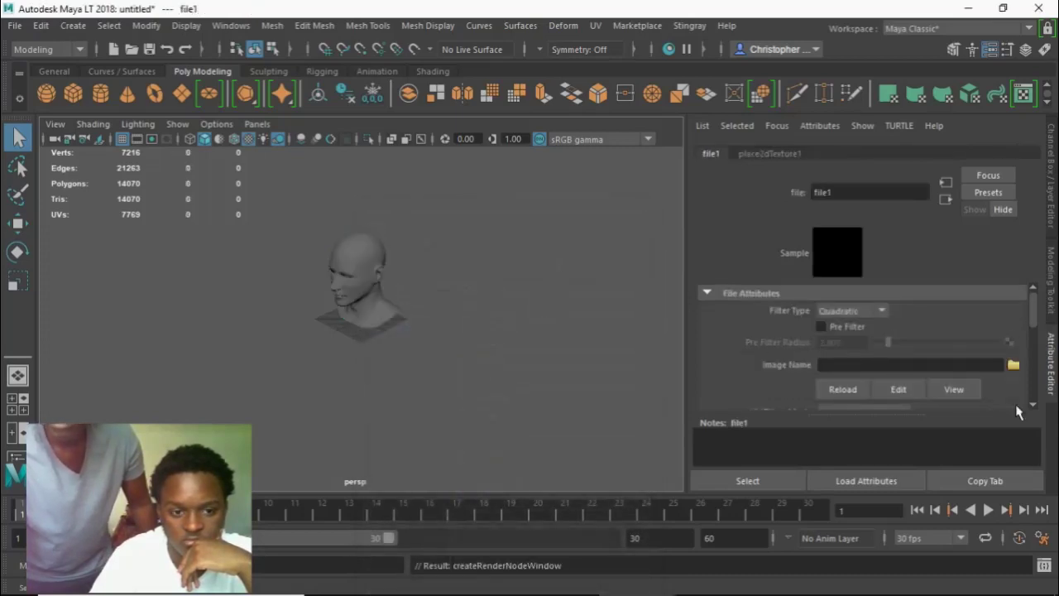
pyautogui.click(1013, 364)
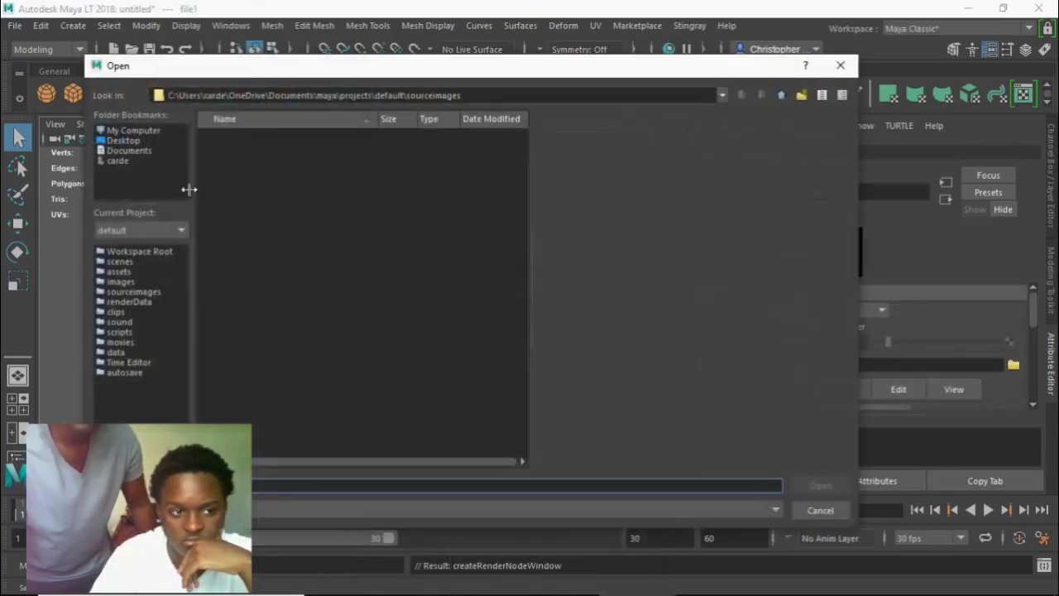
pyautogui.click(142, 143)
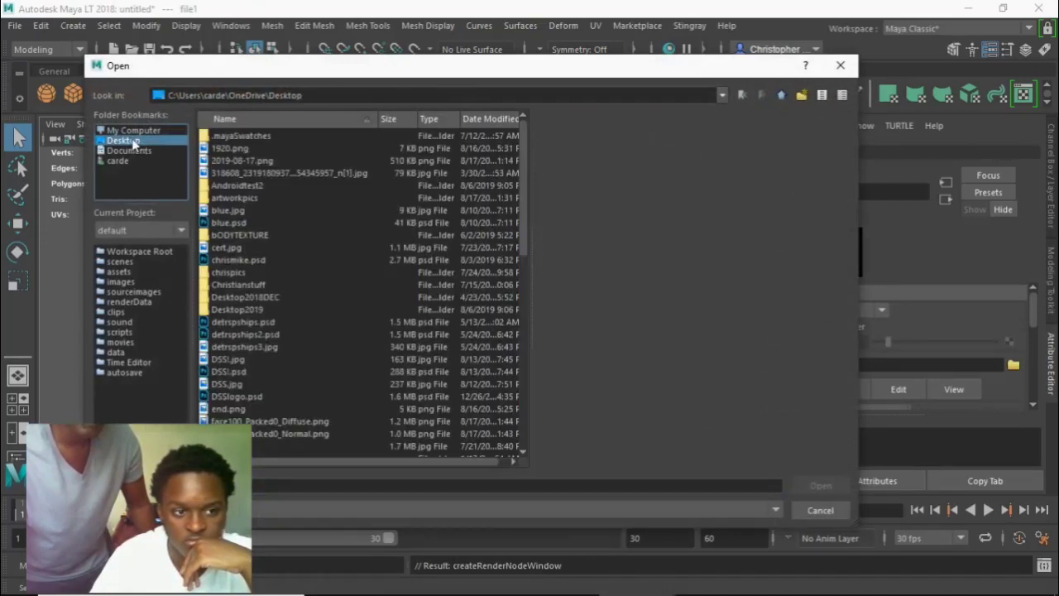
pyautogui.scroll(-13, 268, 406)
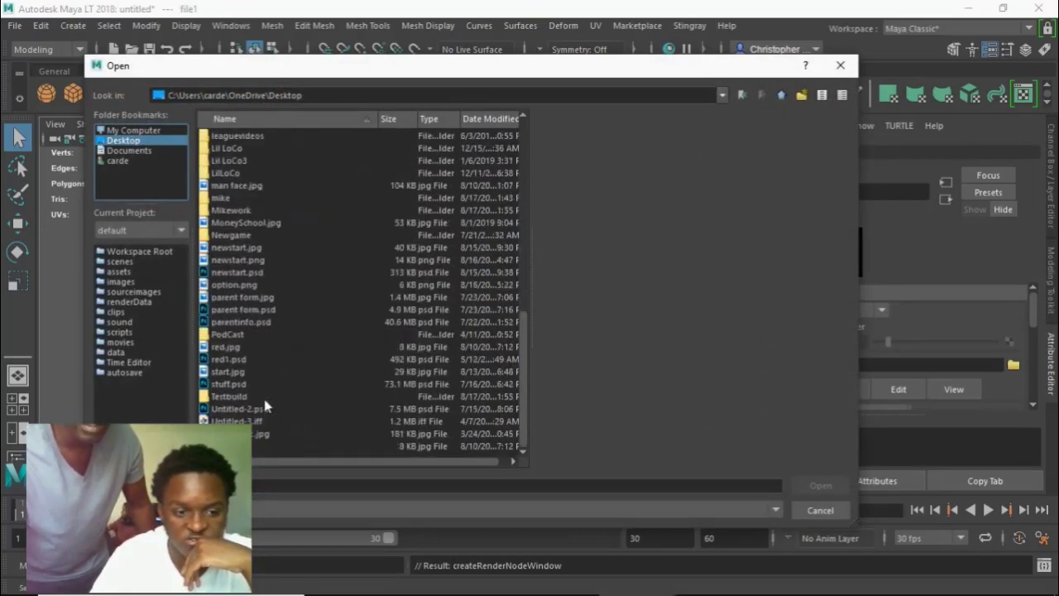
pyautogui.doubleClick(241, 397)
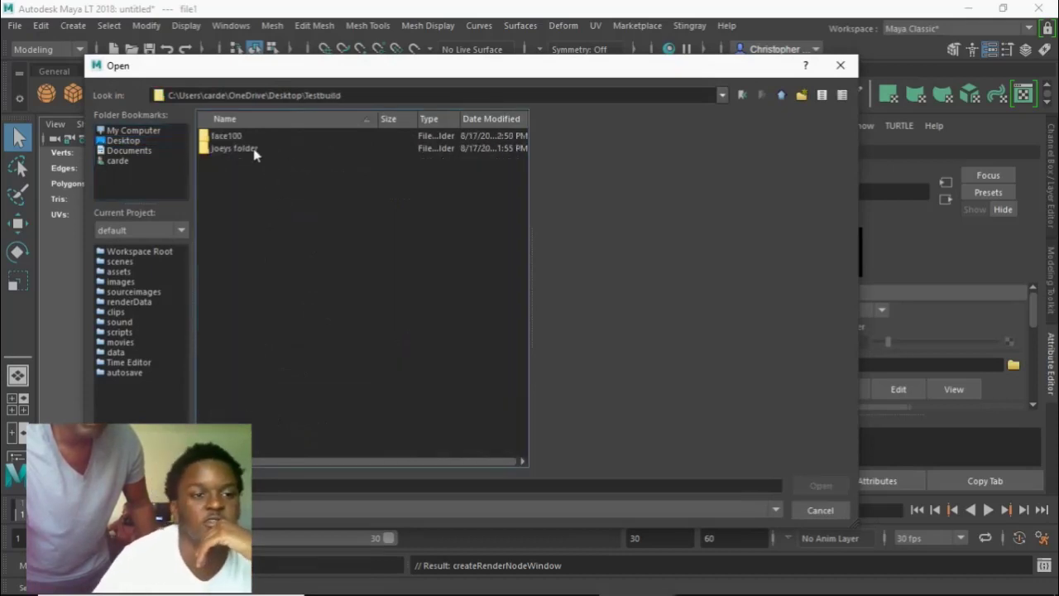
pyautogui.doubleClick(240, 149)
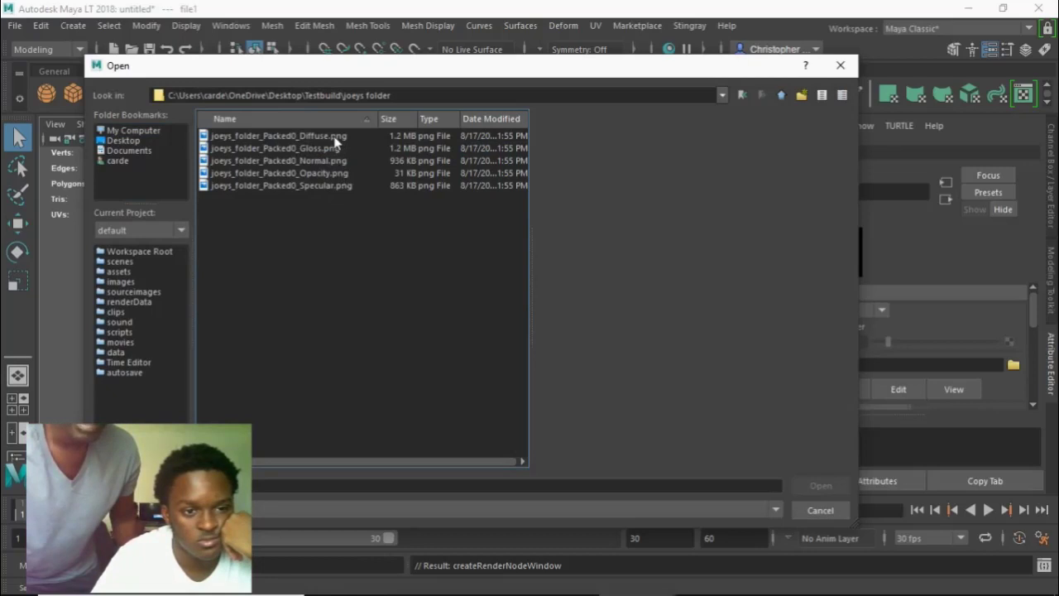
# Step: Compare the texture maps and load joeys_folder_Packed0_Diffuse.png as the colour image
pyautogui.click(339, 163)
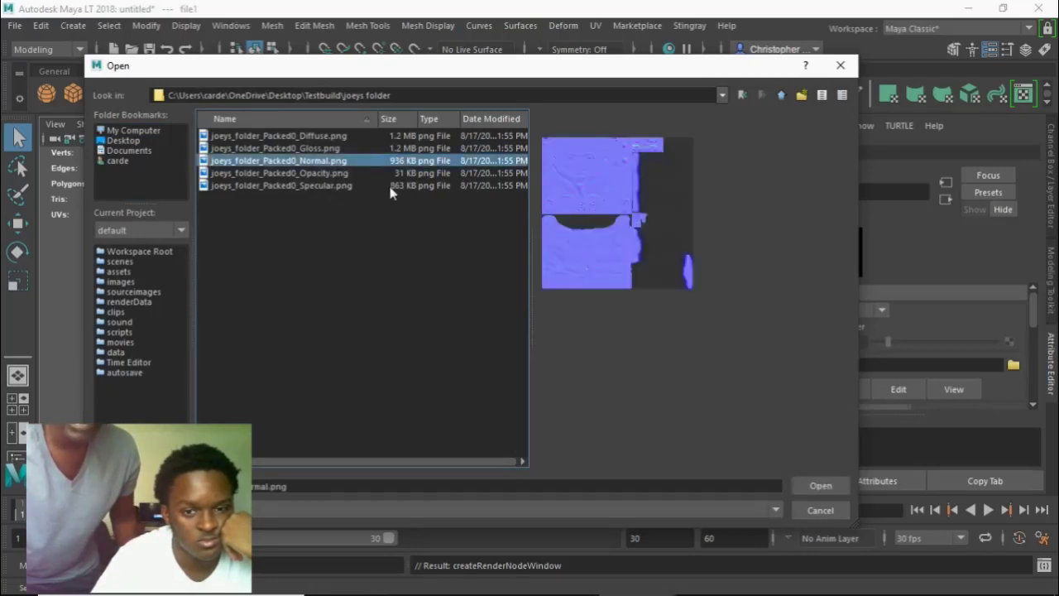
pyautogui.click(354, 149)
pyautogui.click(350, 136)
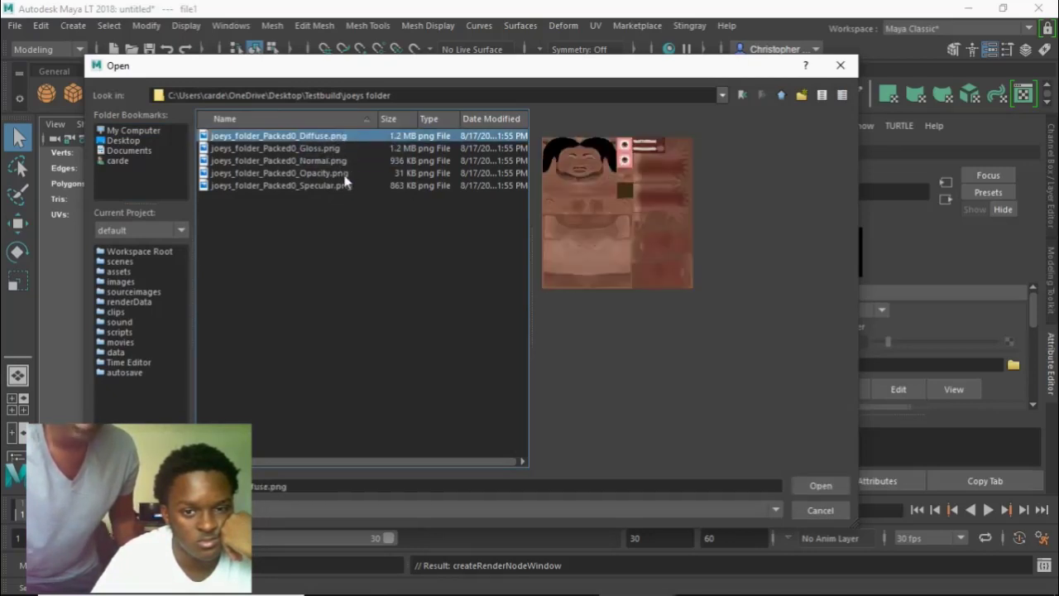
pyautogui.click(346, 174)
pyautogui.click(347, 187)
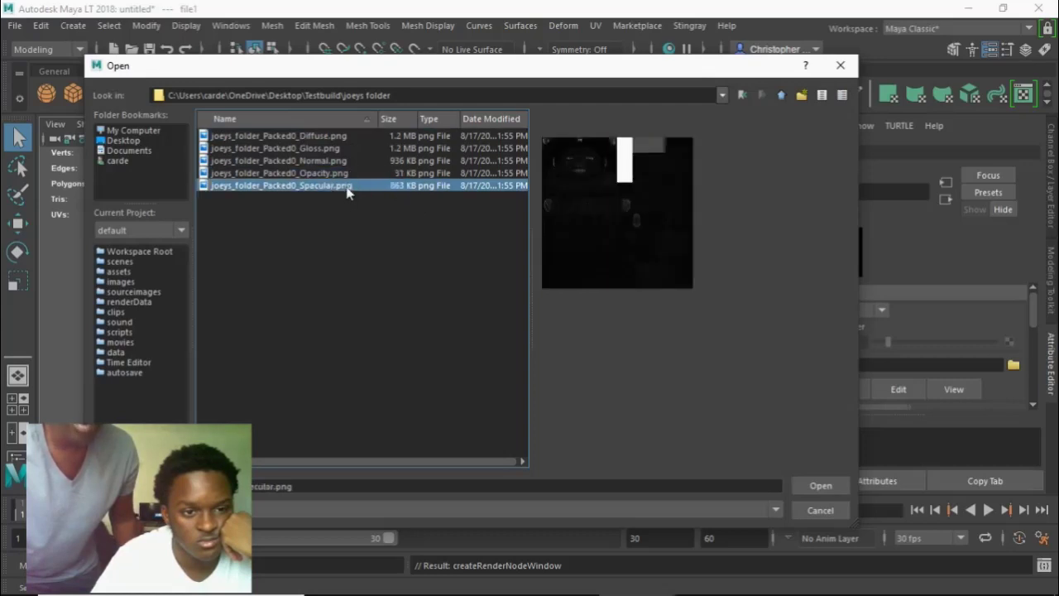
pyautogui.click(347, 149)
pyautogui.click(346, 137)
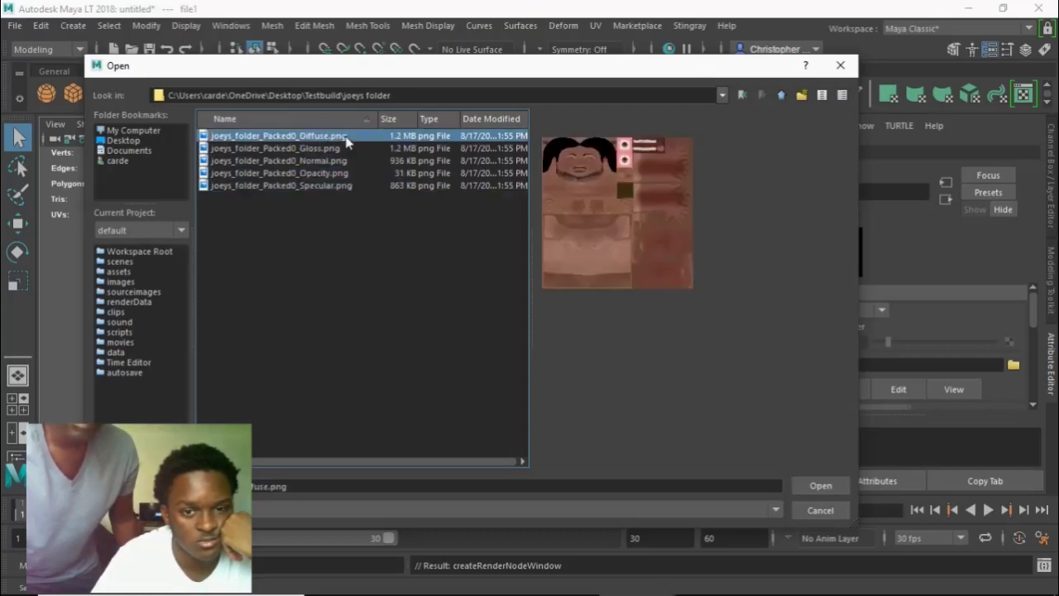
pyautogui.click(819, 485)
pyautogui.scroll(5, 451, 332)
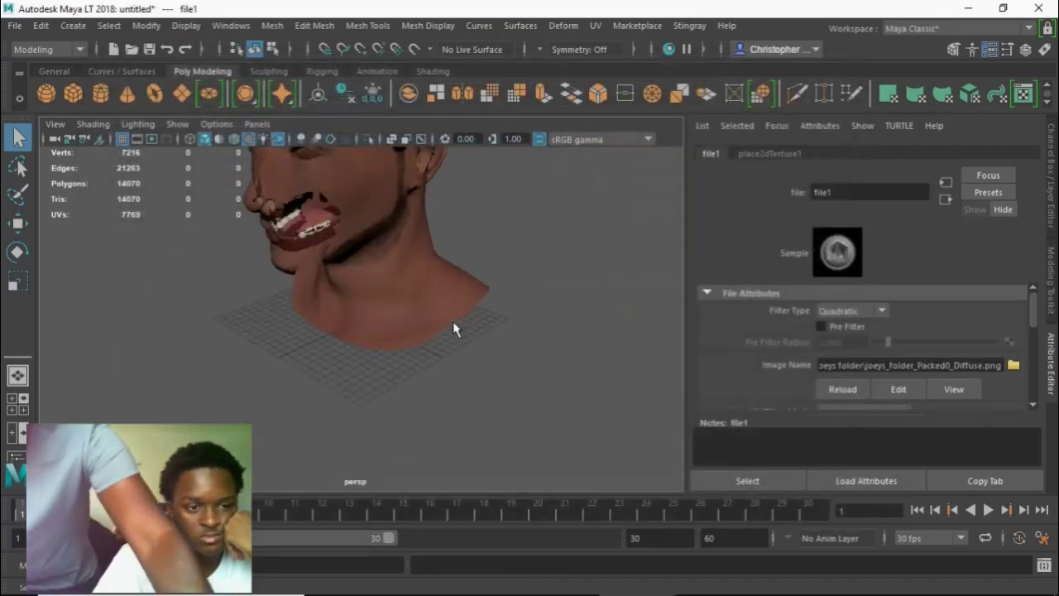
# Step: Orbit around the head, select it and bring up its marking menu
pyautogui.keyDown('alt'); pyautogui.moveTo(451, 321); pyautogui.dragTo(441, 294); pyautogui.keyUp('alt')
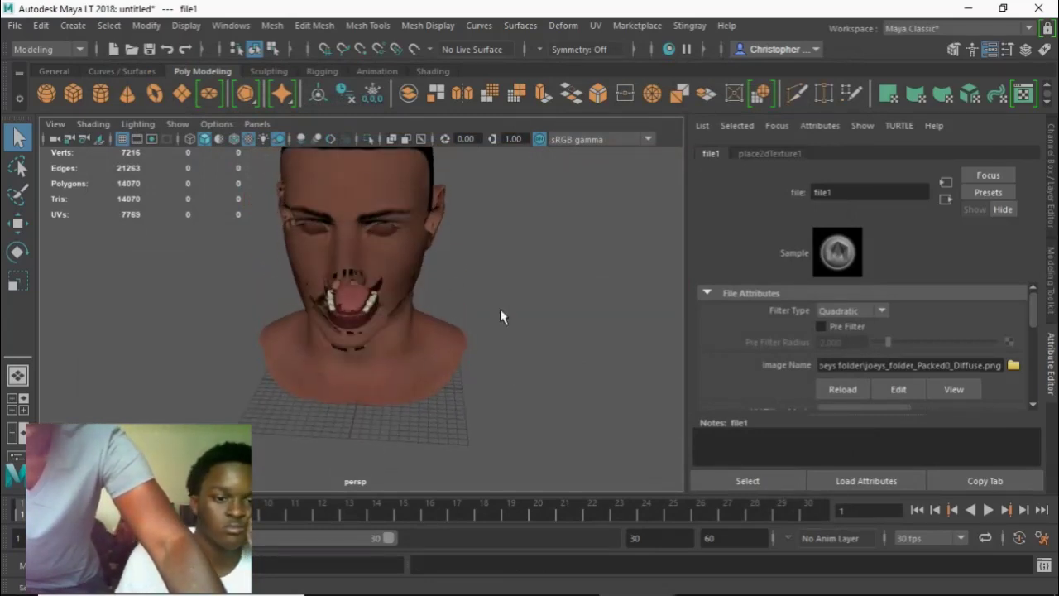
pyautogui.keyDown('alt'); pyautogui.moveTo(500, 313); pyautogui.dragTo(486, 250); pyautogui.keyUp('alt')
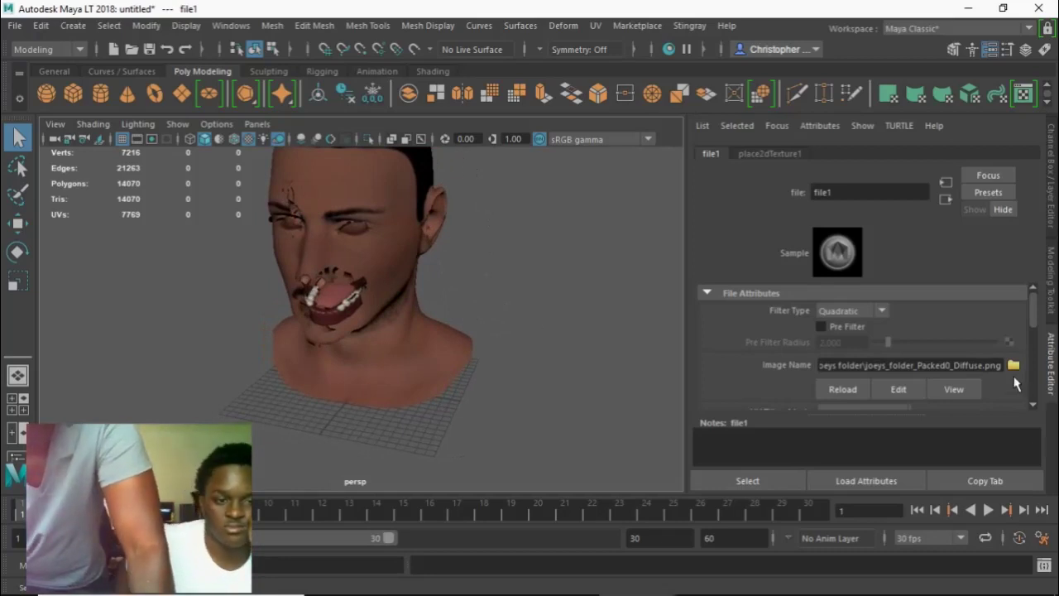
pyautogui.click(377, 265)
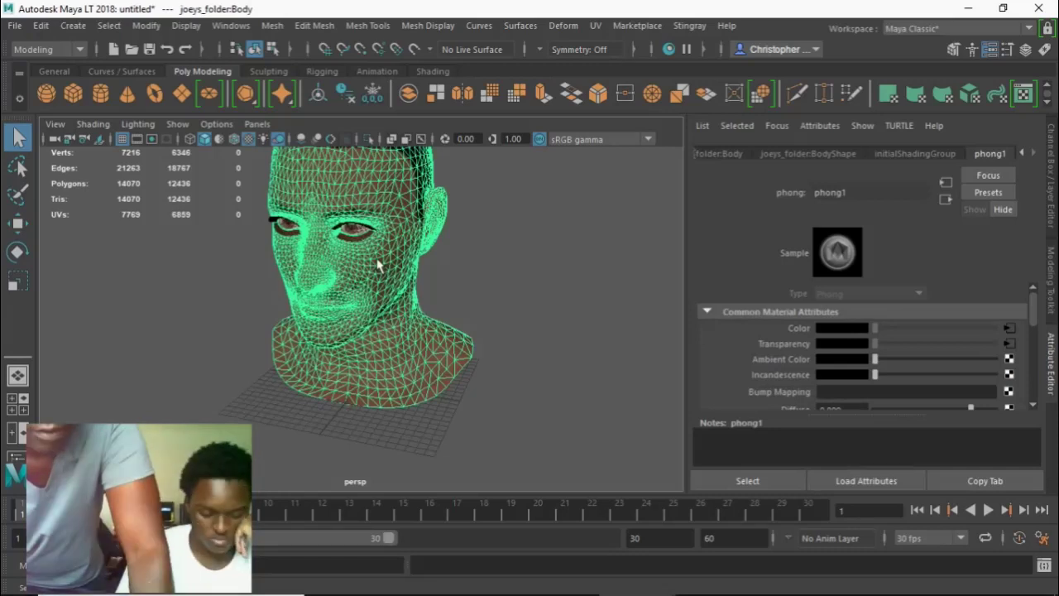
pyautogui.rightClick(378, 265)
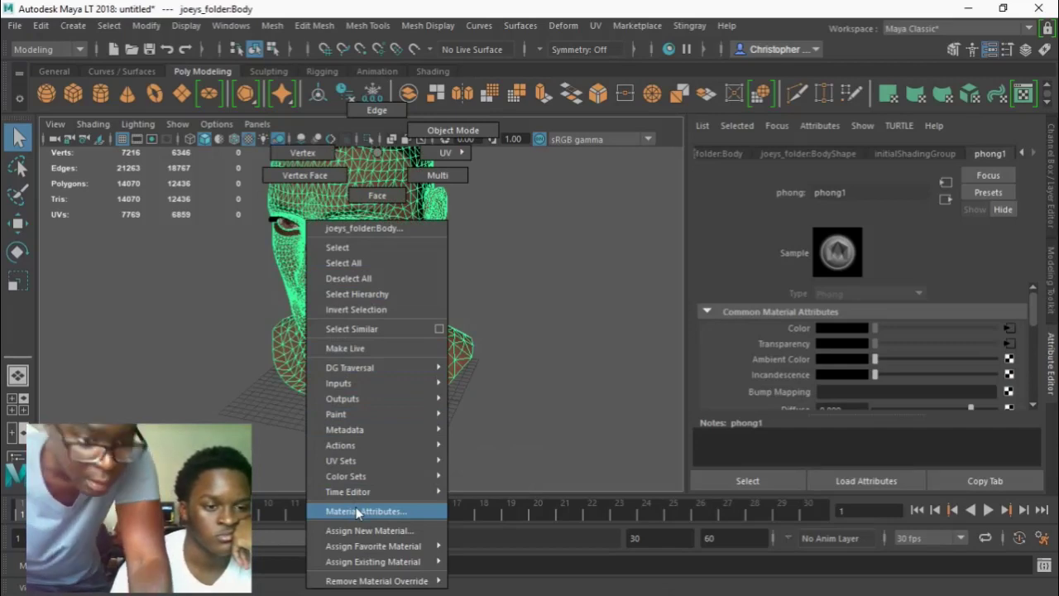
# Step: Assign a new Phong material to the head and create a file texture for its colour
pyautogui.click(364, 533)
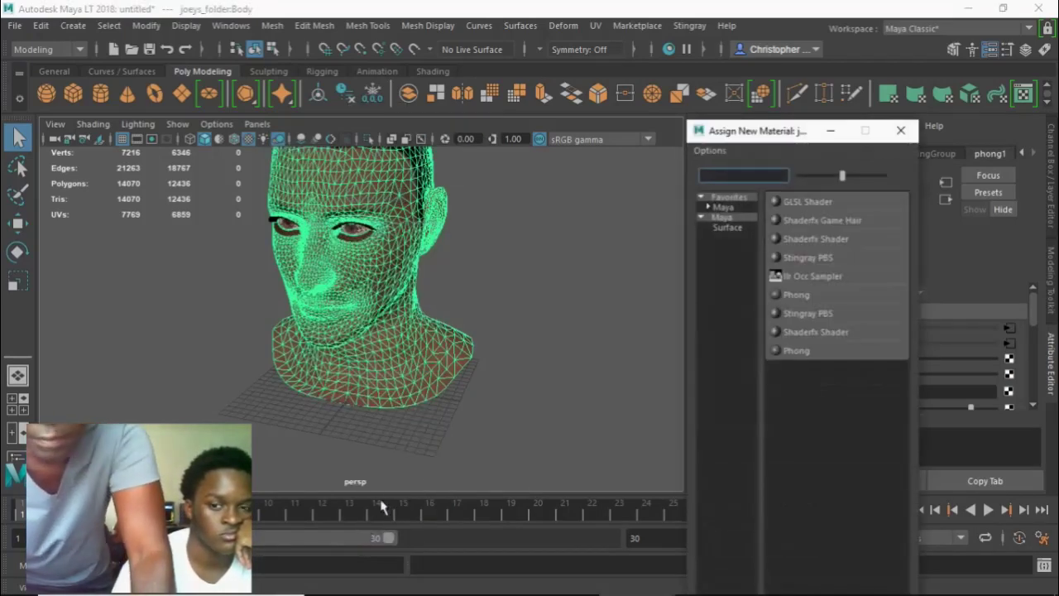
pyautogui.click(793, 294)
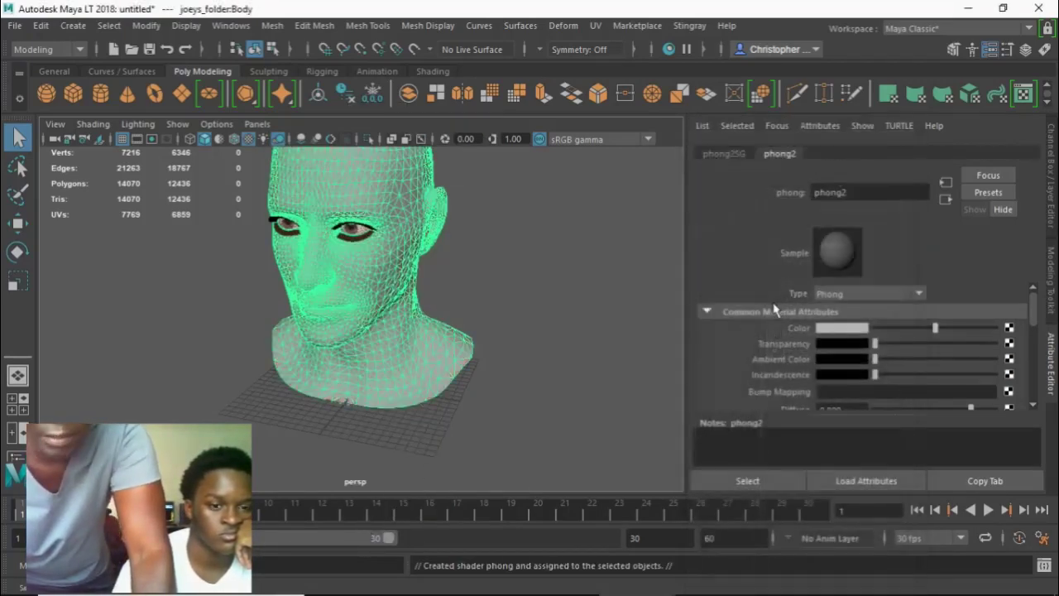
pyautogui.click(1009, 328)
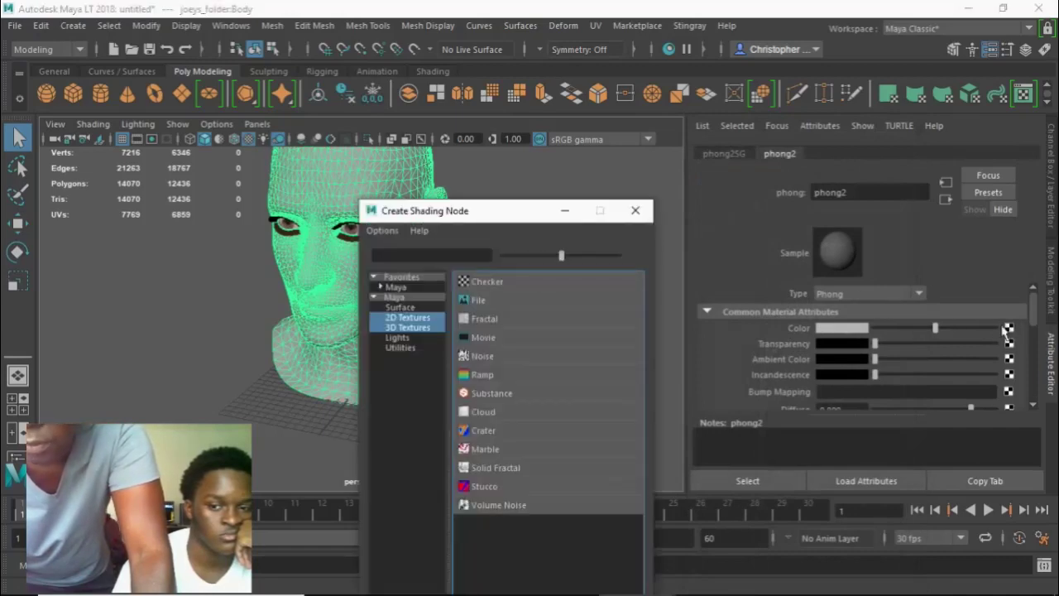
pyautogui.click(515, 298)
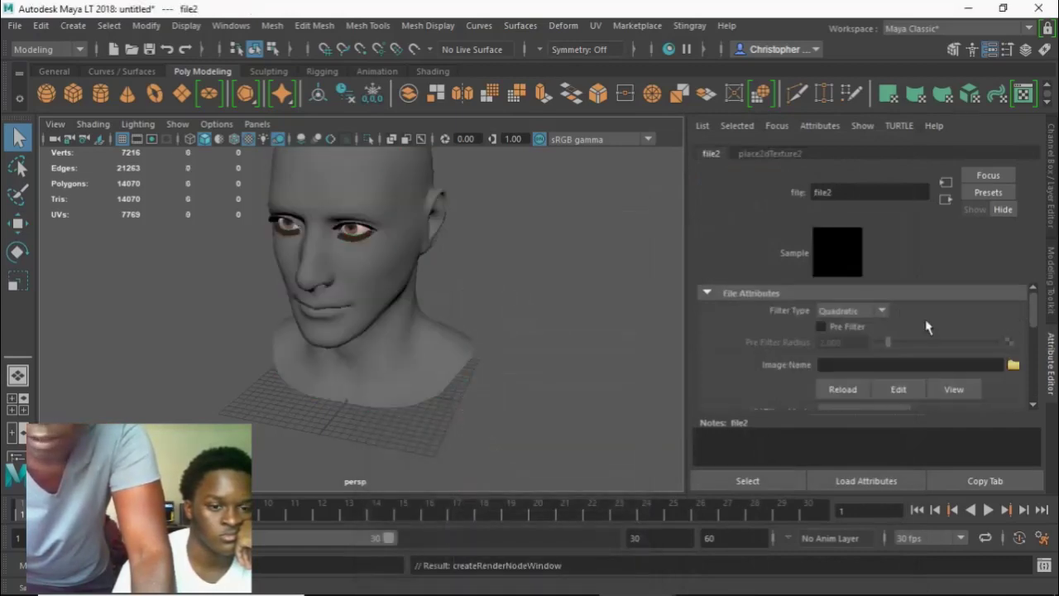
# Step: Load joeys_folder_Packed0_Diffuse.png into the new file texture after previewing the other maps
pyautogui.click(1013, 366)
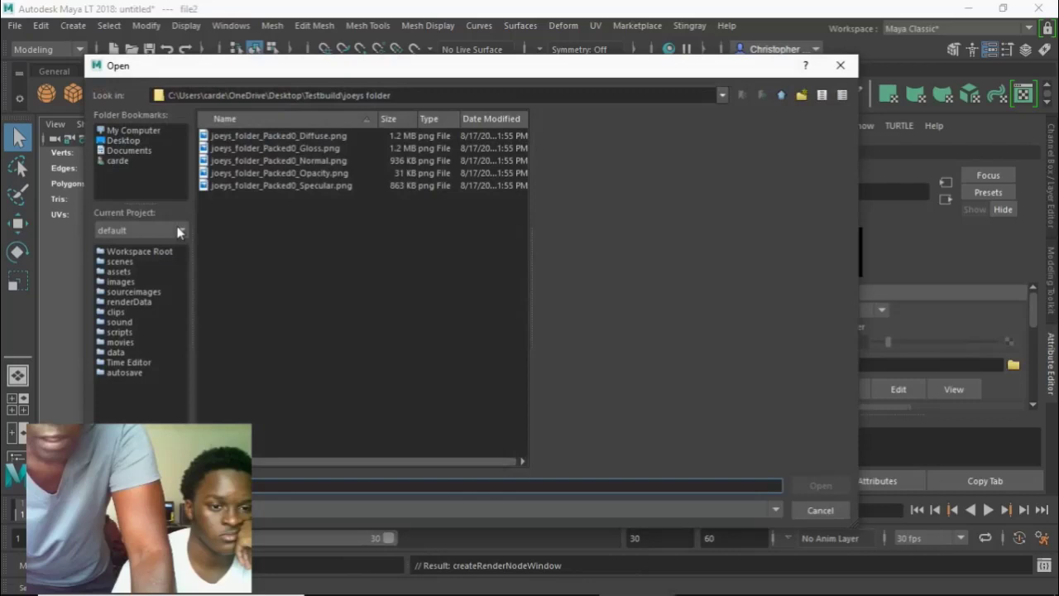
pyautogui.click(303, 138)
pyautogui.click(303, 149)
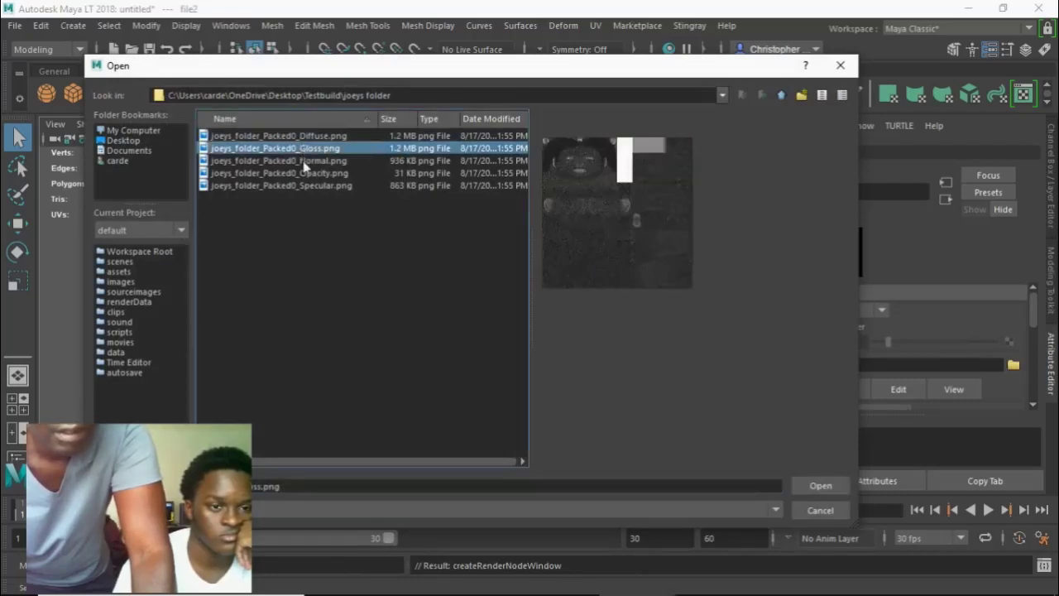
pyautogui.click(307, 161)
pyautogui.click(306, 174)
pyautogui.click(306, 186)
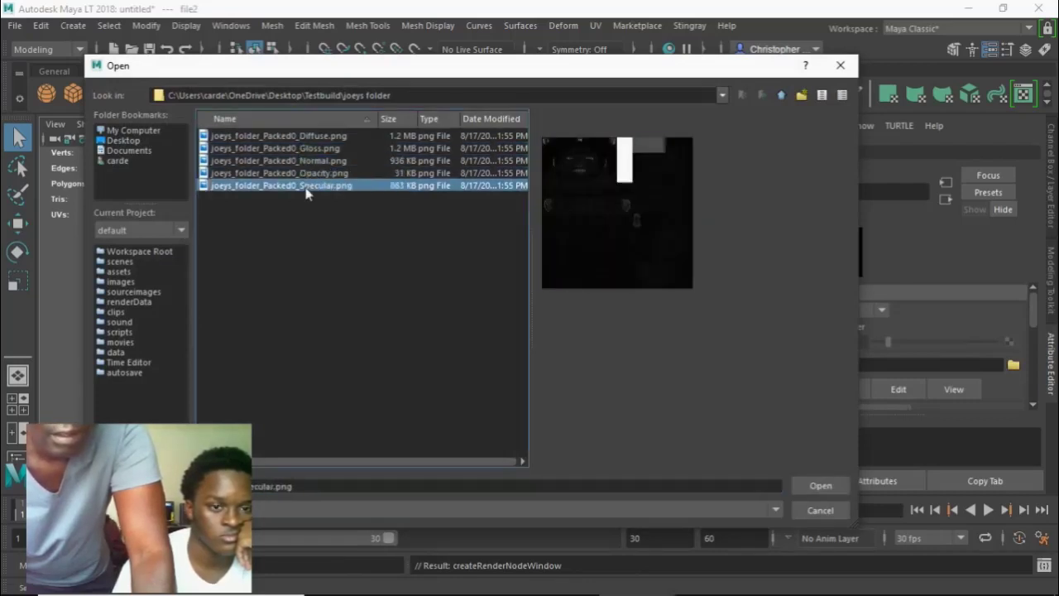
pyautogui.click(313, 137)
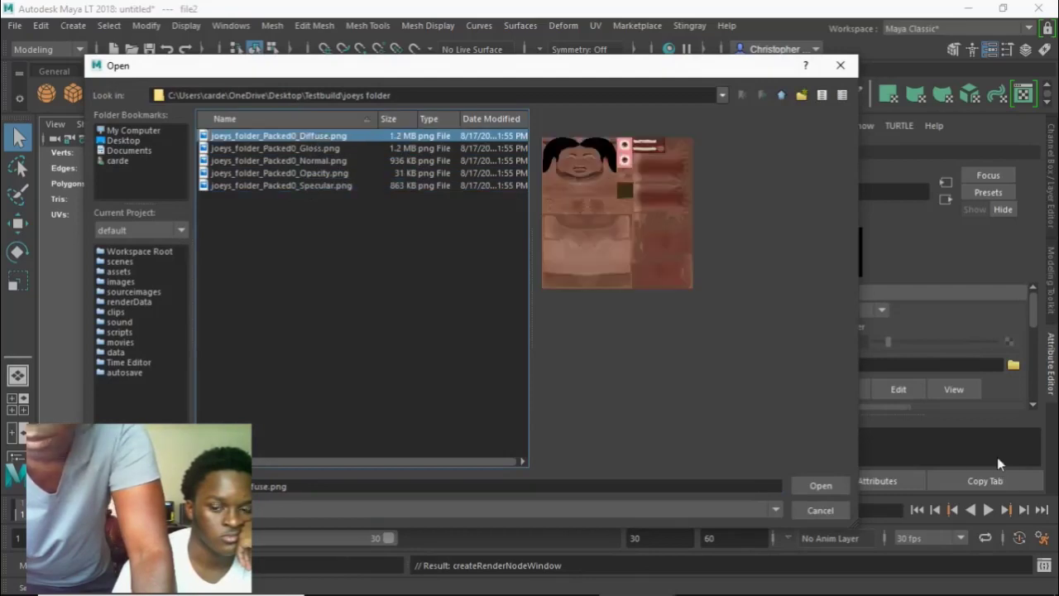
pyautogui.click(835, 476)
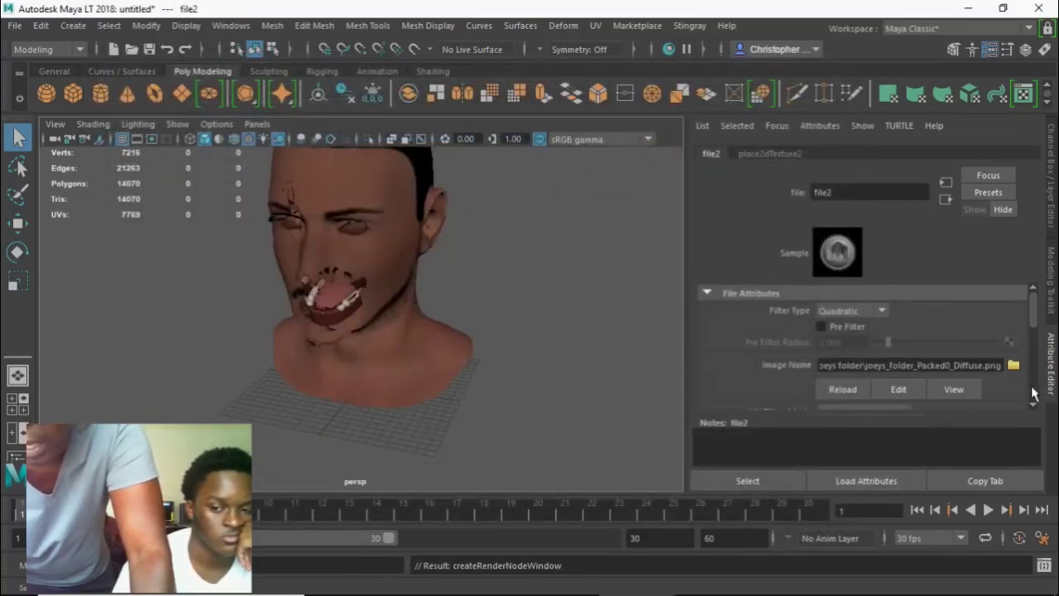
pyautogui.moveTo(1034, 323); pyautogui.dragTo(1034, 285)
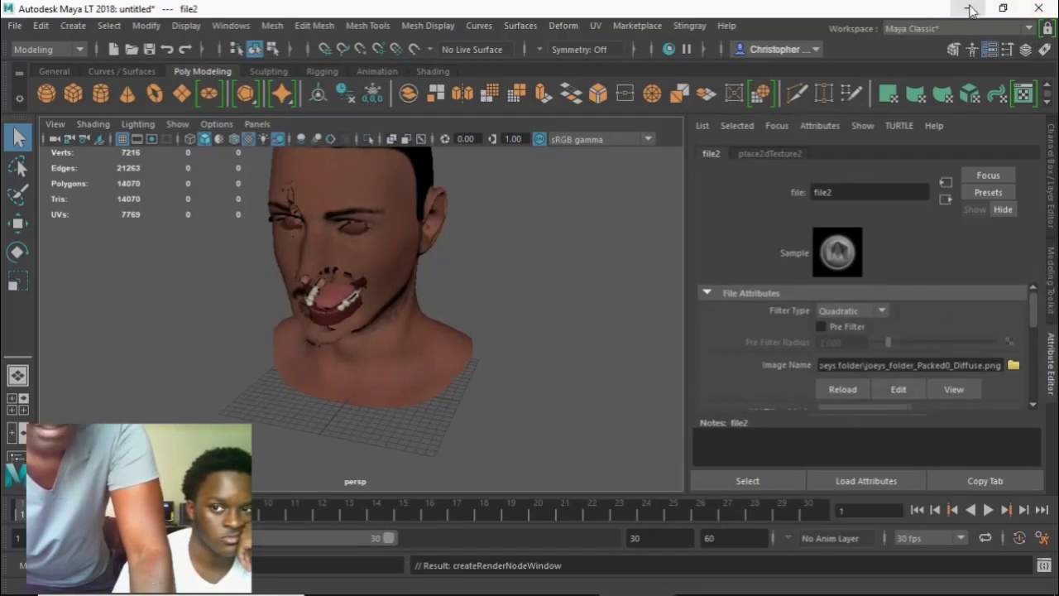
# Step: Select the head and check joeys folder.obj in File > Import, closing without importing
pyautogui.click(361, 200)
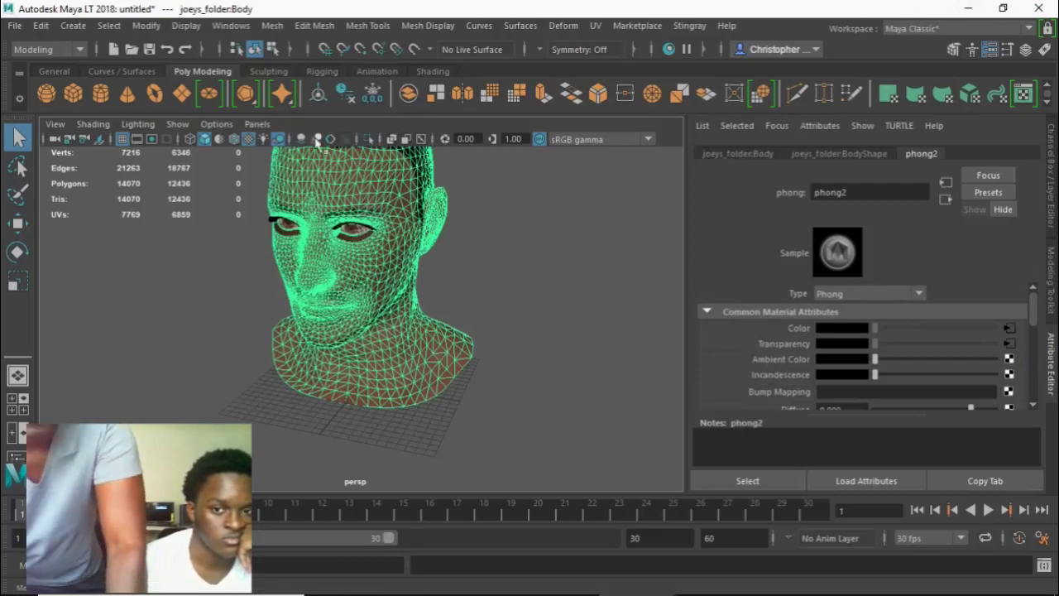
pyautogui.click(15, 26)
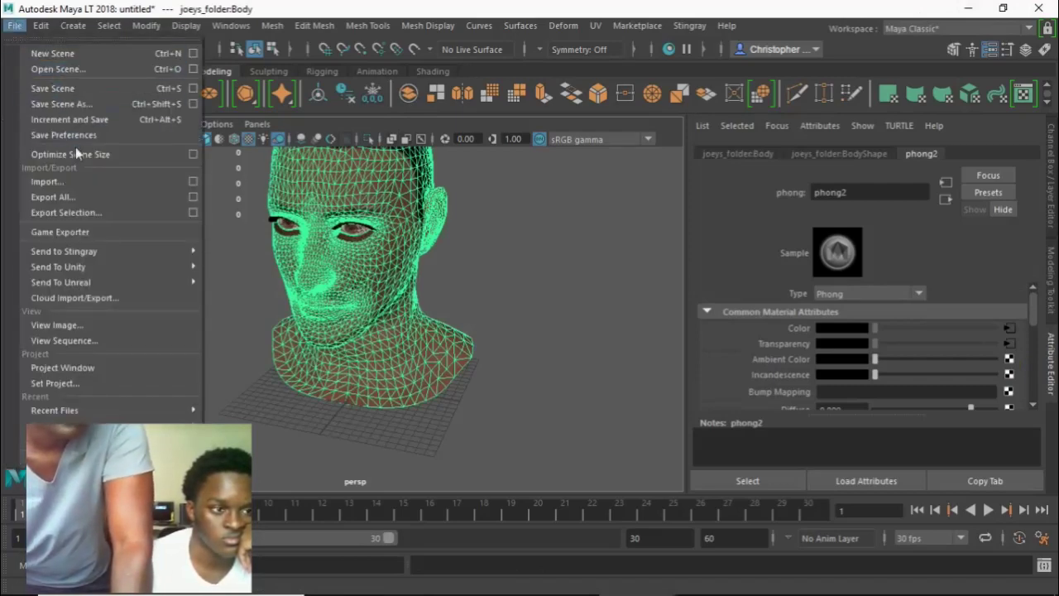
pyautogui.click(75, 183)
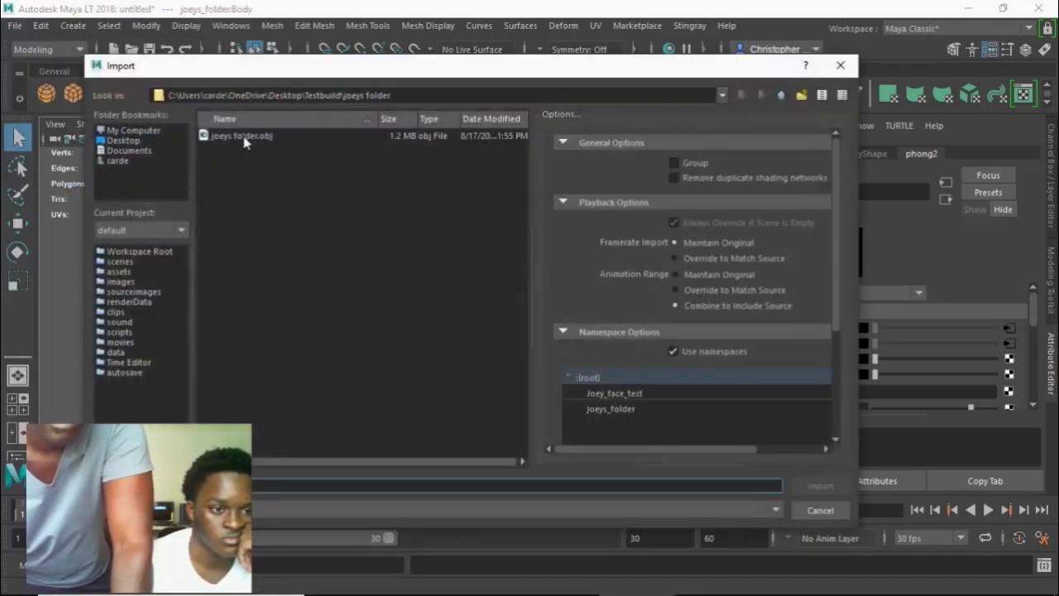
pyautogui.click(244, 138)
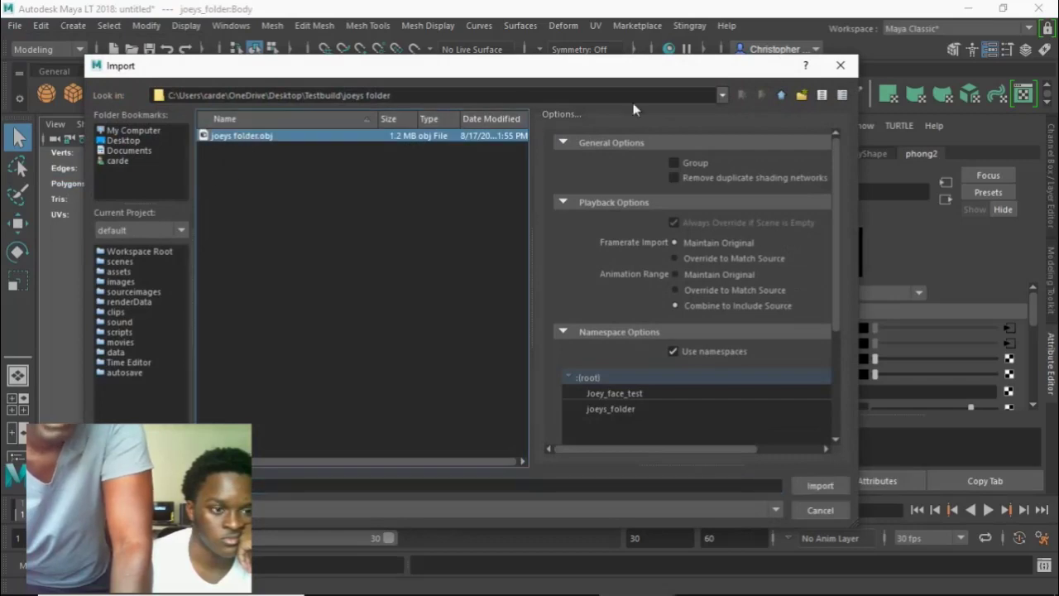
pyautogui.click(840, 64)
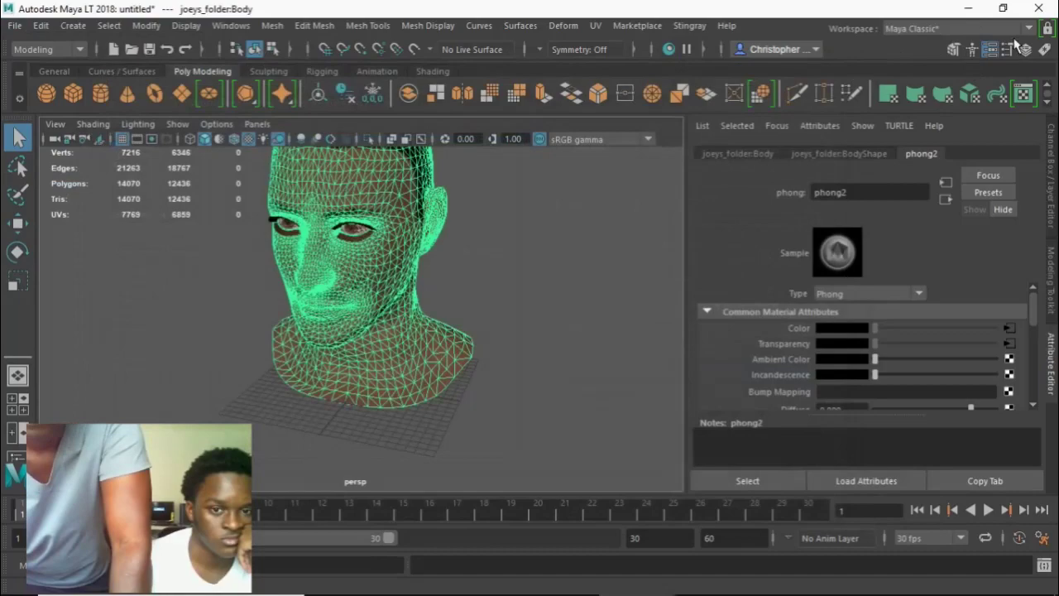
# Step: Browse File Explorer from face100 up to Testbuild's joeys folder, then go back to Maya
pyautogui.click(968, 8)
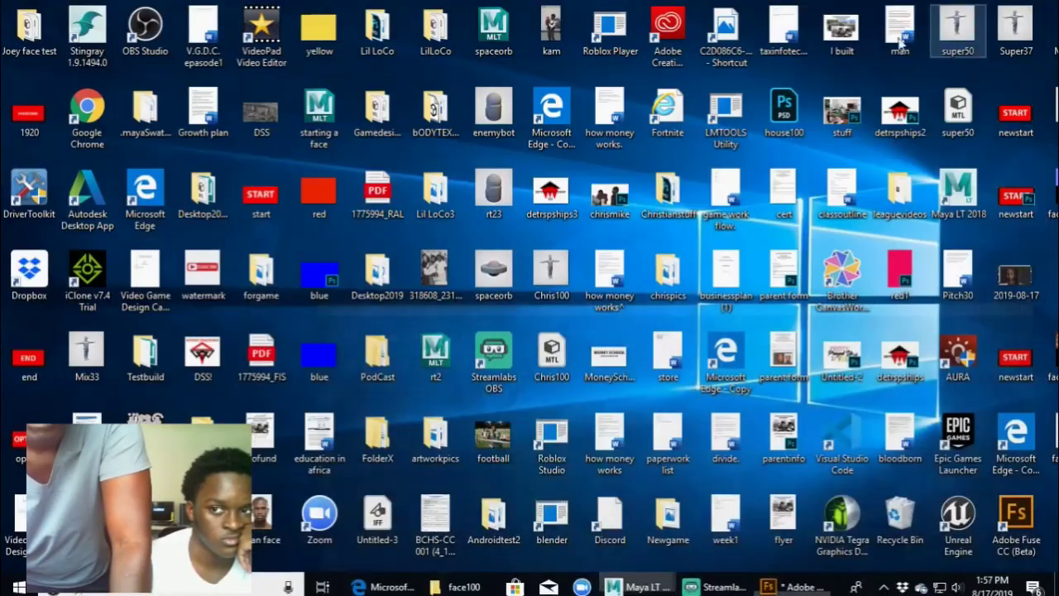
pyautogui.click(453, 581)
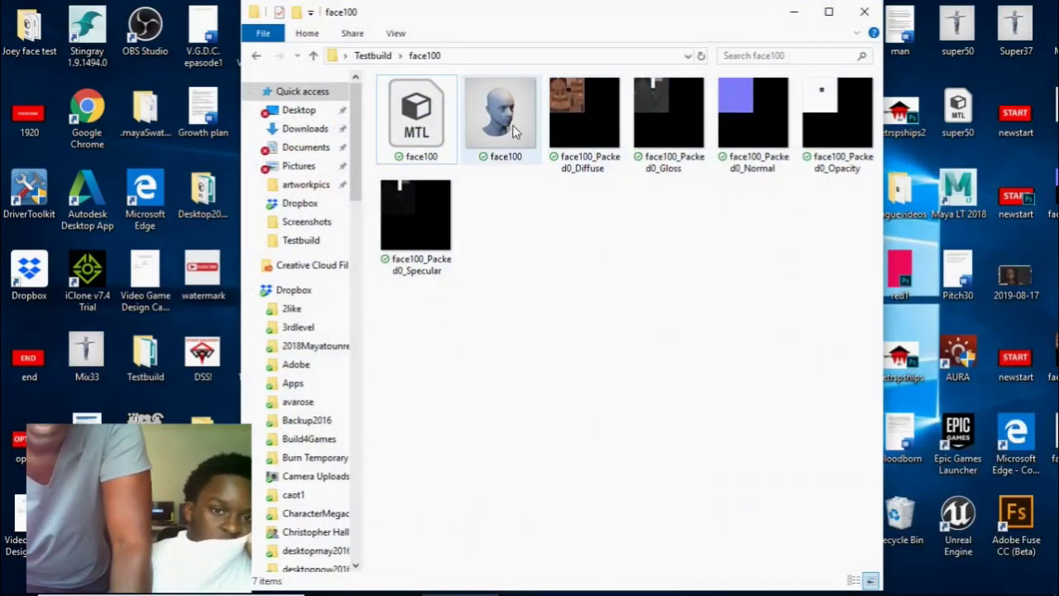
pyautogui.click(372, 55)
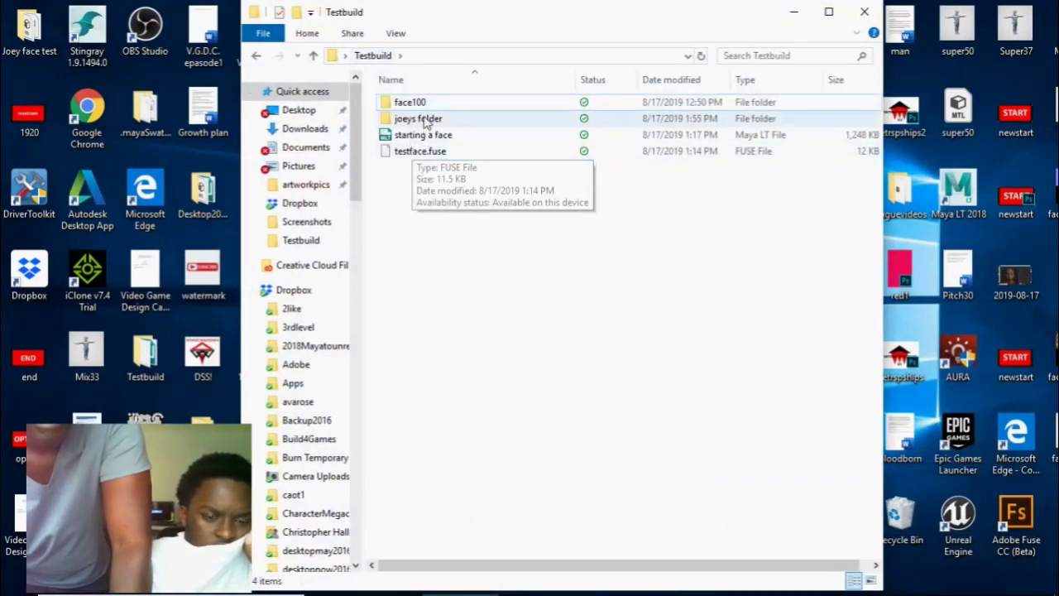
pyautogui.doubleClick(424, 119)
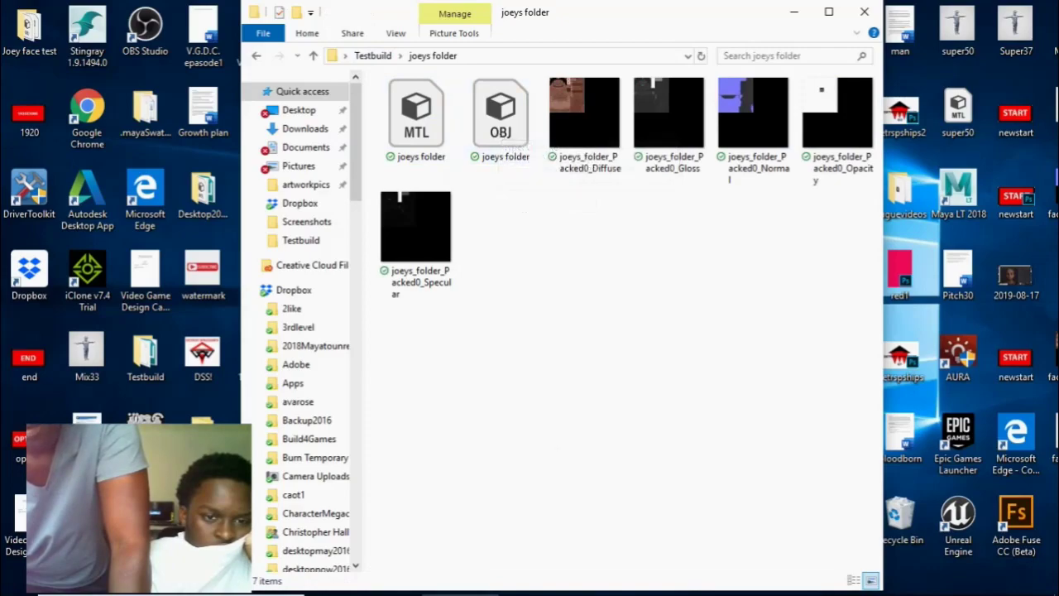
pyautogui.moveTo(794, 590)
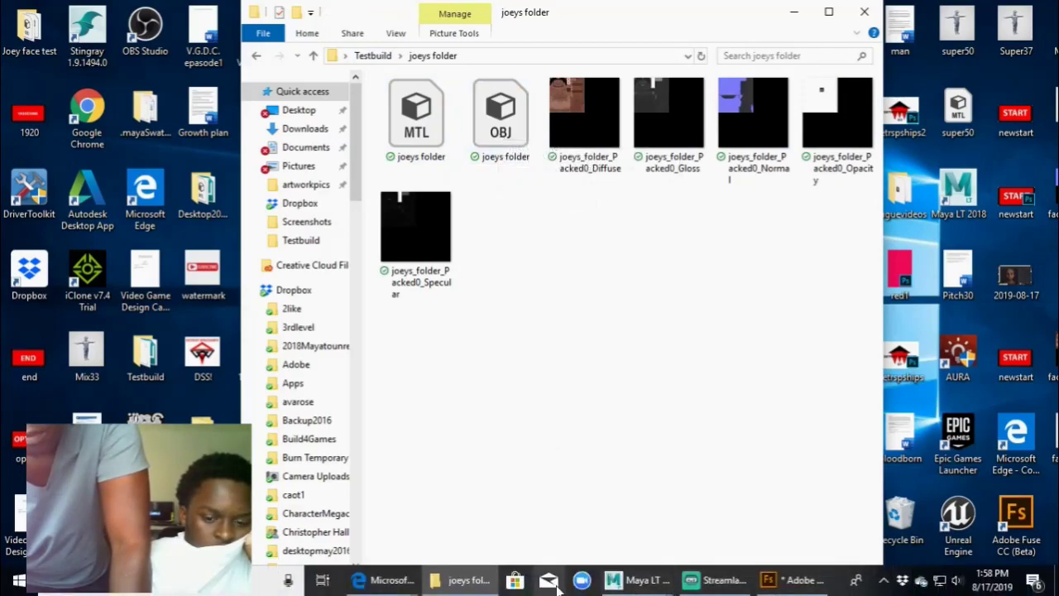
pyautogui.click(649, 581)
# Step: Delete the head mesh and both eyes so nothing remains in the scene
pyautogui.click(673, 523)
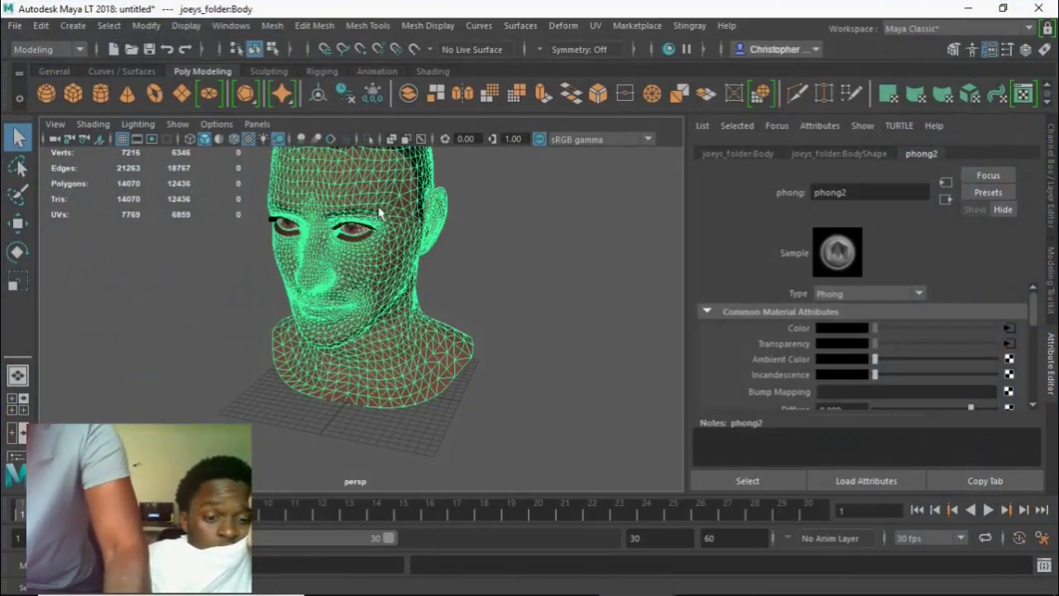
pyautogui.press('Delete')
pyautogui.moveTo(225, 291); pyautogui.dragTo(536, 161)
pyautogui.press('Delete')
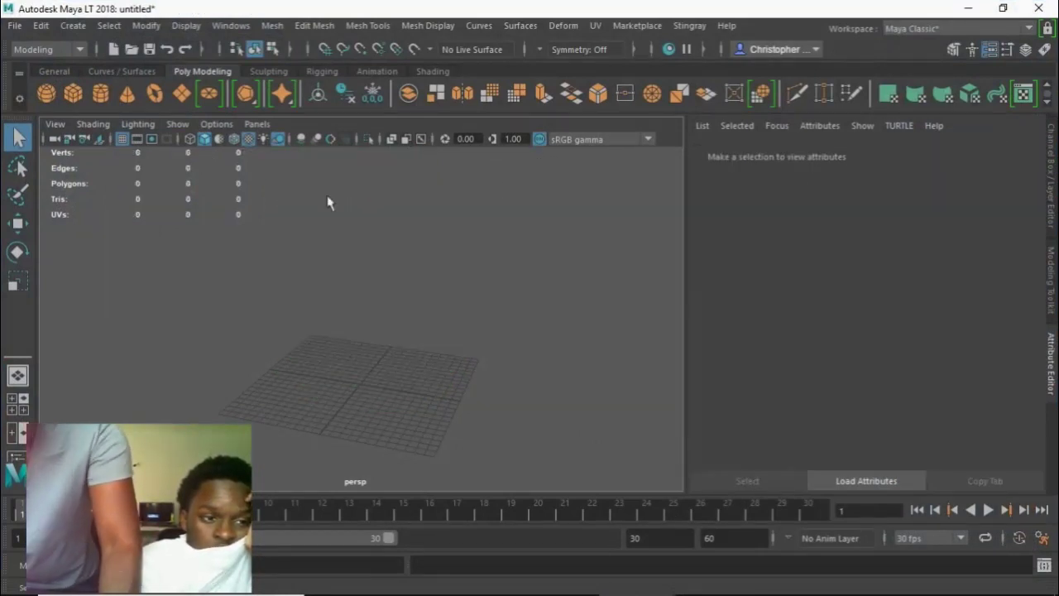
pyautogui.click(15, 25)
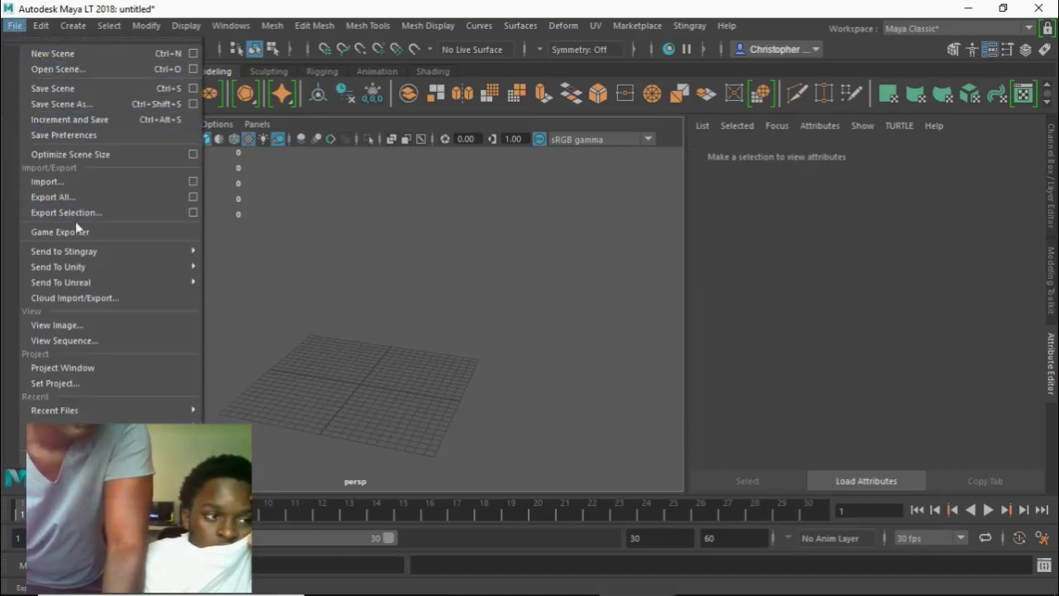
# Step: Browse to Desktop > Testbuild > joeys folder and select joeys folder.obj for import
pyautogui.click(79, 182)
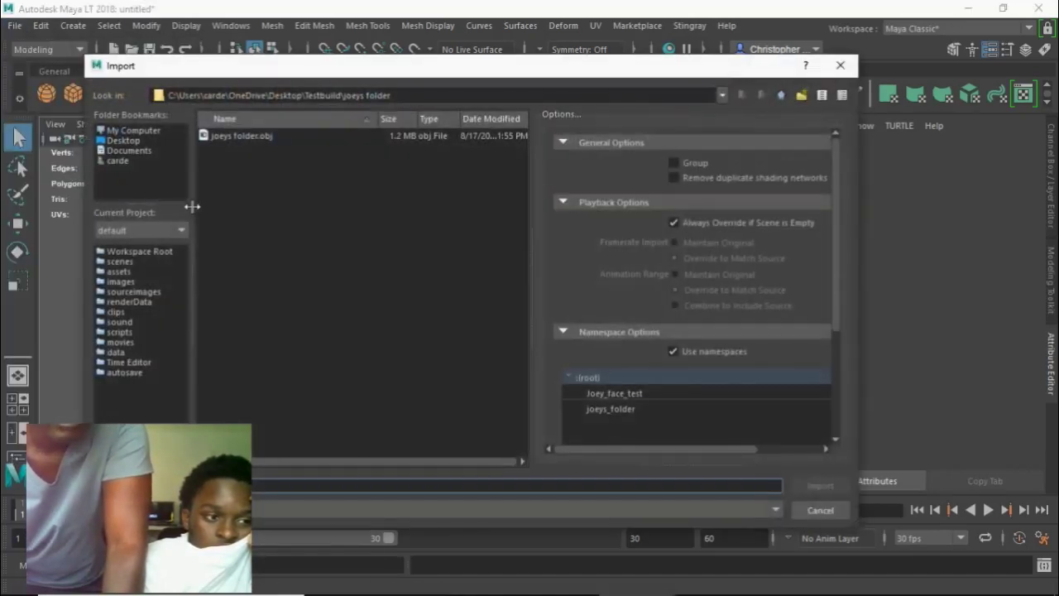
pyautogui.click(144, 142)
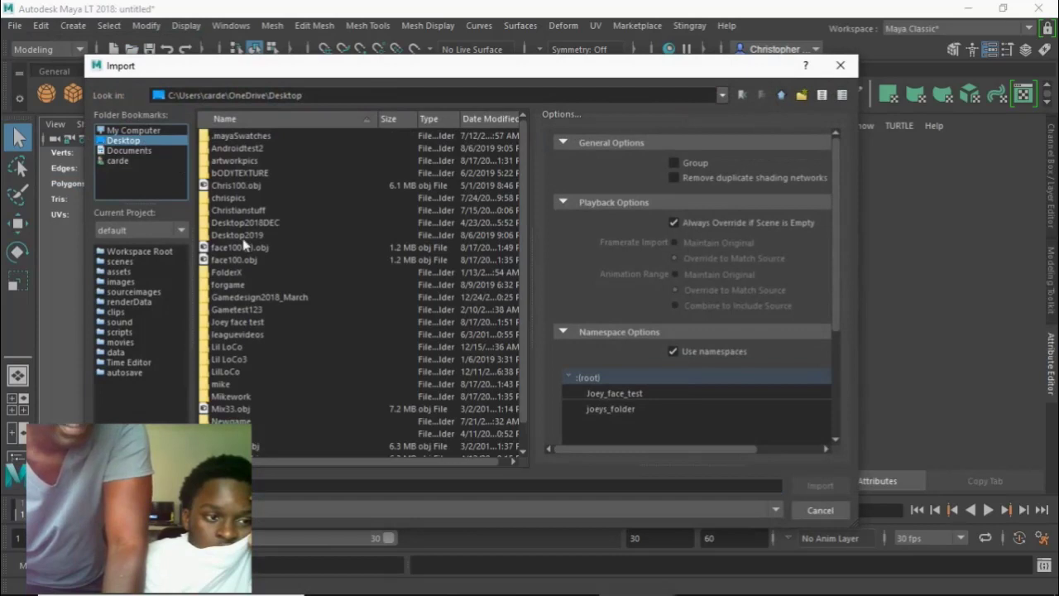
pyautogui.scroll(-1, 248, 276)
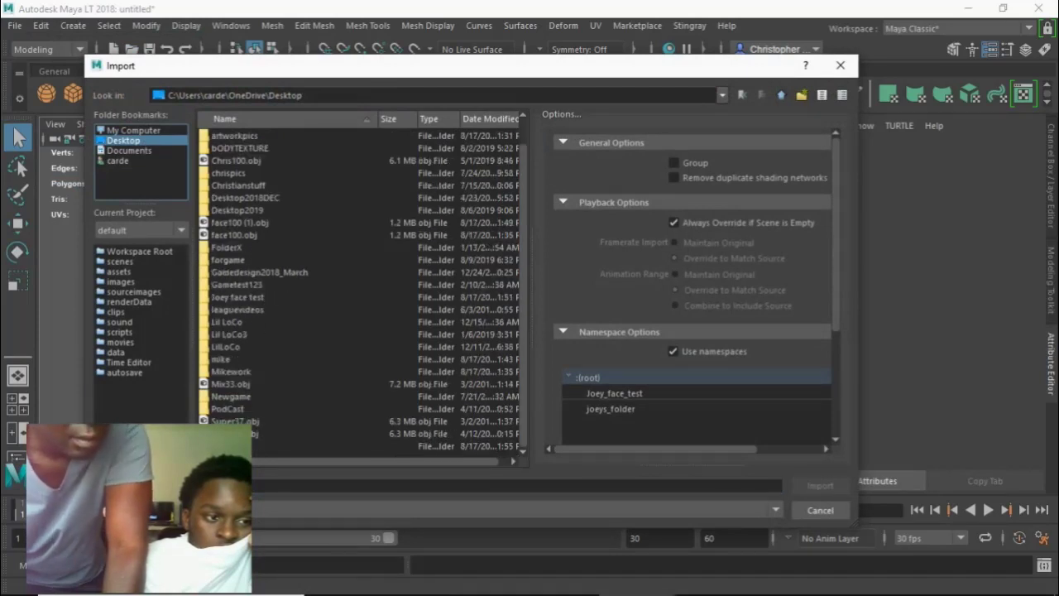
pyautogui.doubleClick(228, 446)
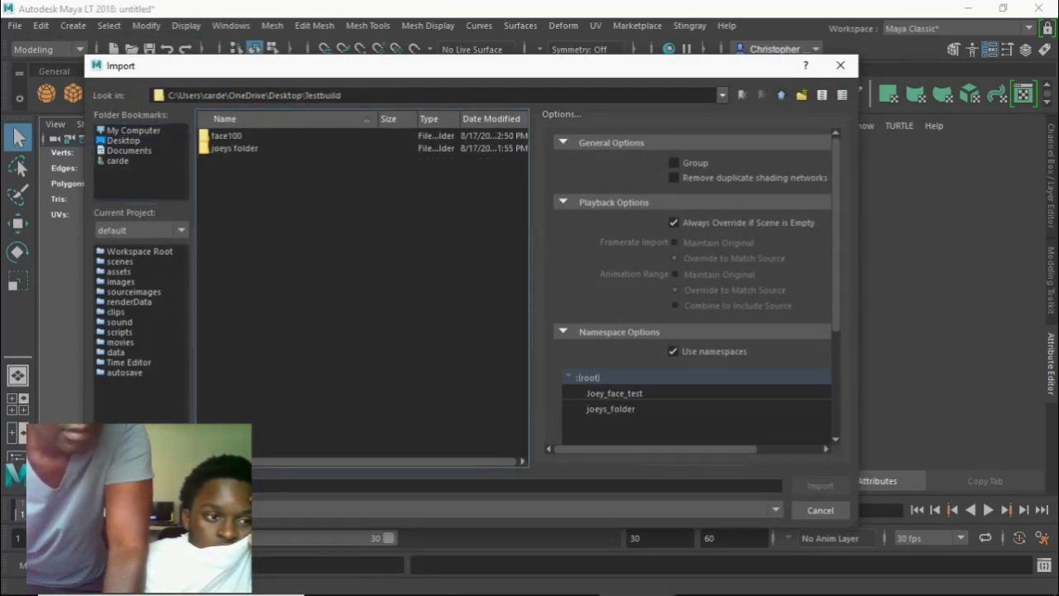
pyautogui.doubleClick(246, 149)
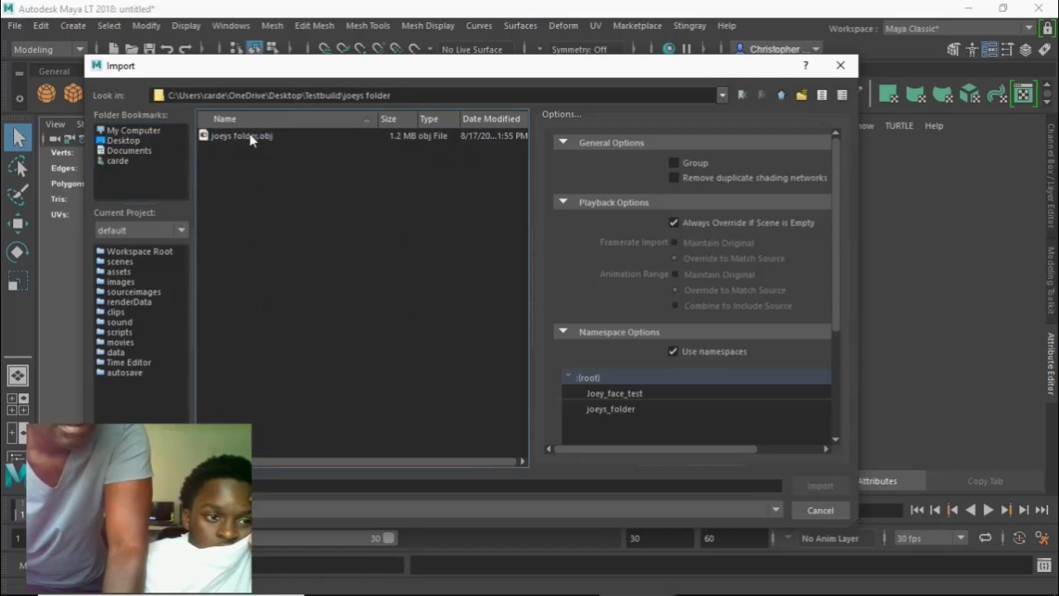
pyautogui.click(249, 137)
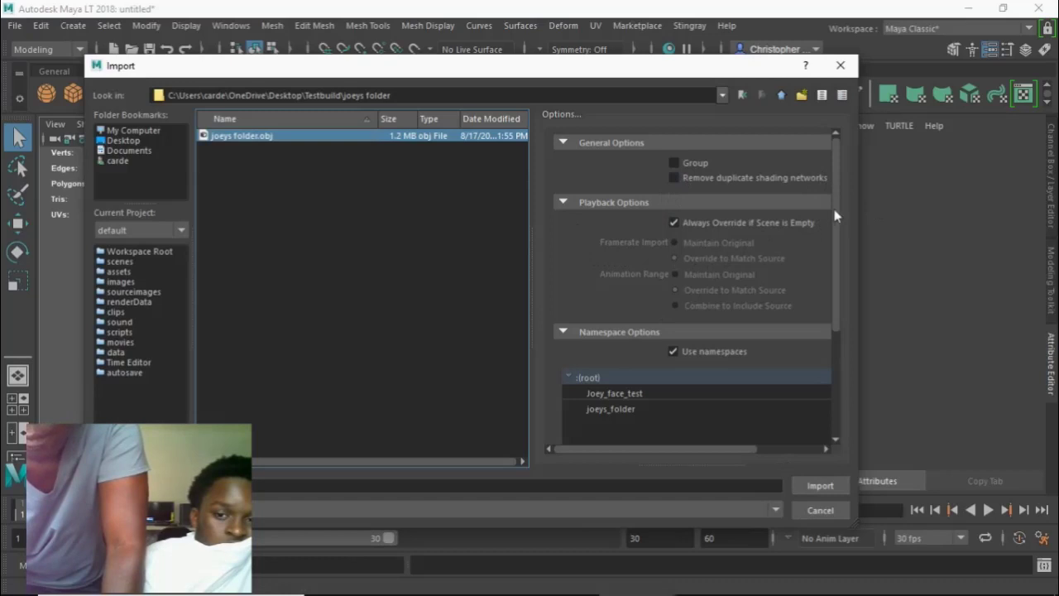
# Step: Set the OBJ import option to Multiple Objects and import the model
pyautogui.moveTo(835, 215); pyautogui.dragTo(830, 331)
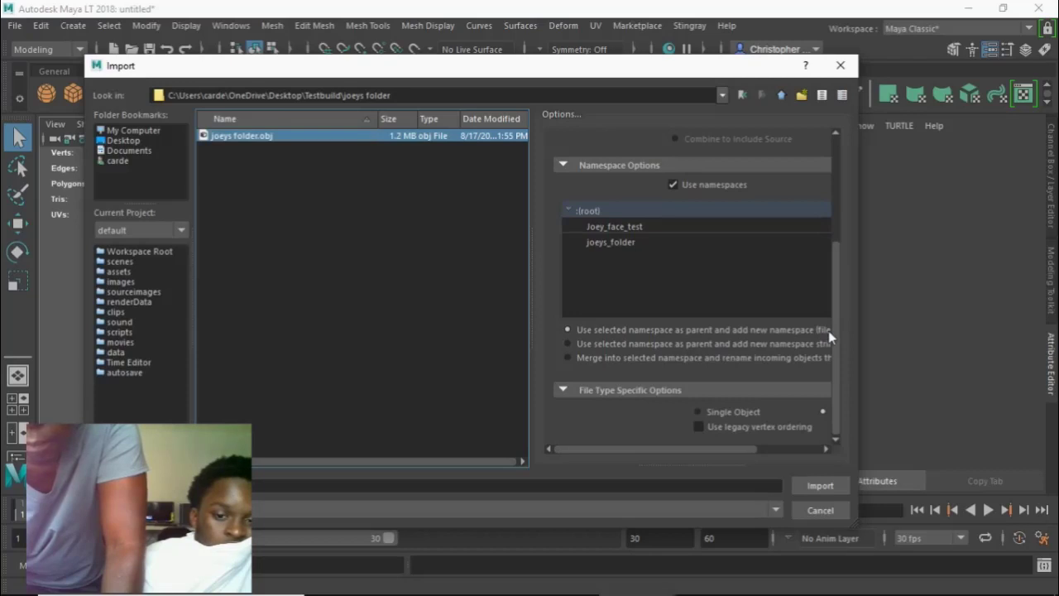
pyautogui.moveTo(828, 330); pyautogui.dragTo(842, 199)
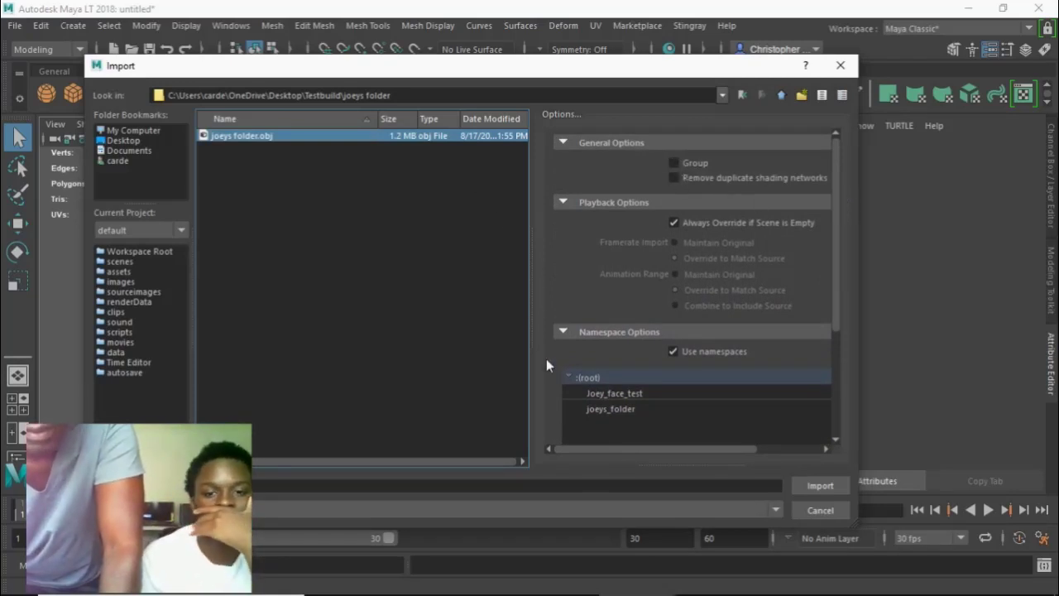
pyautogui.click(563, 331)
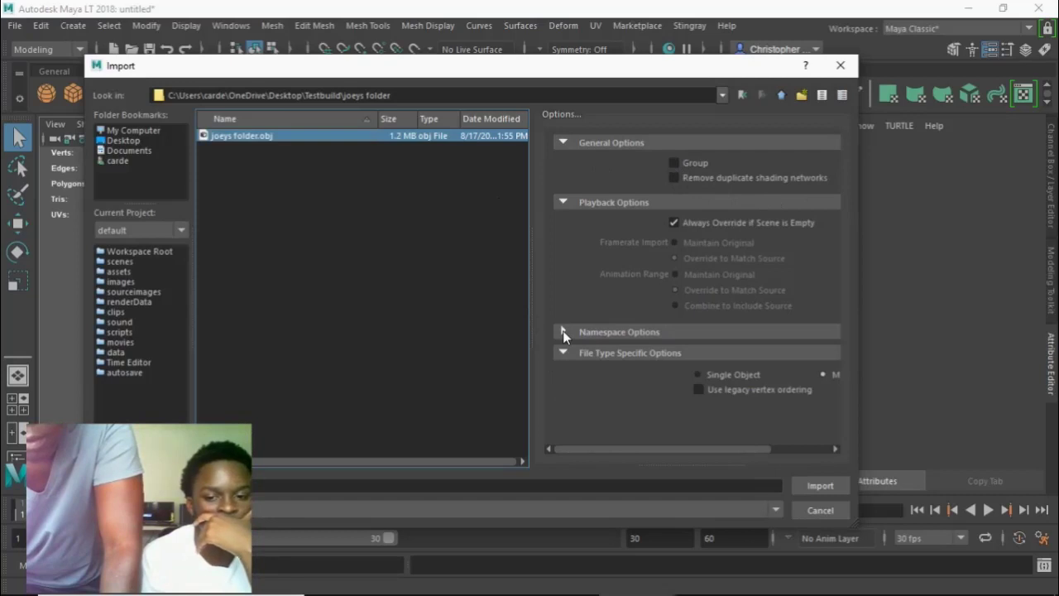
pyautogui.click(563, 331)
pyautogui.click(835, 441)
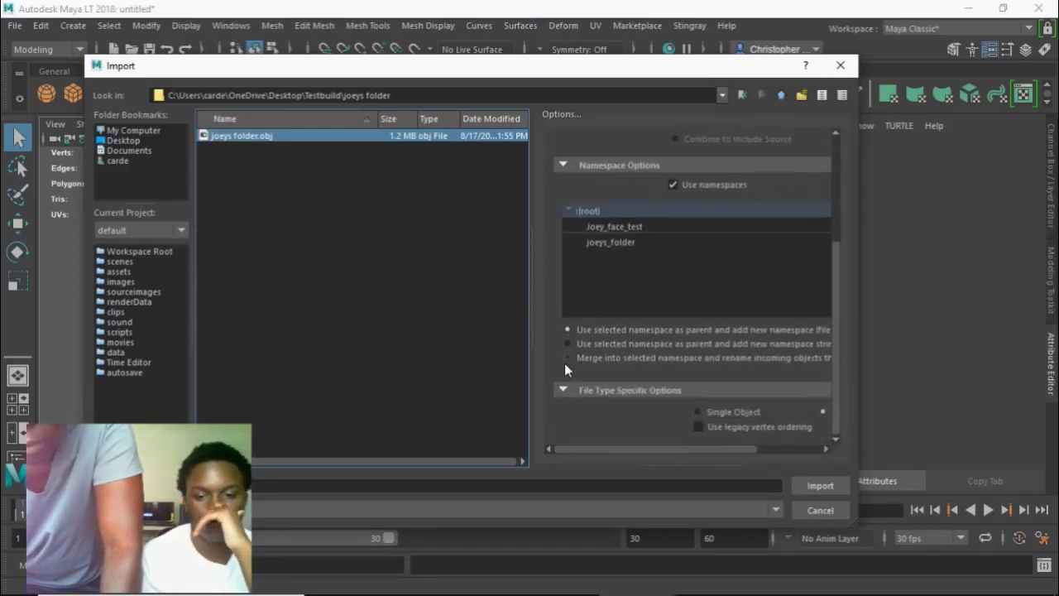
pyautogui.click(699, 411)
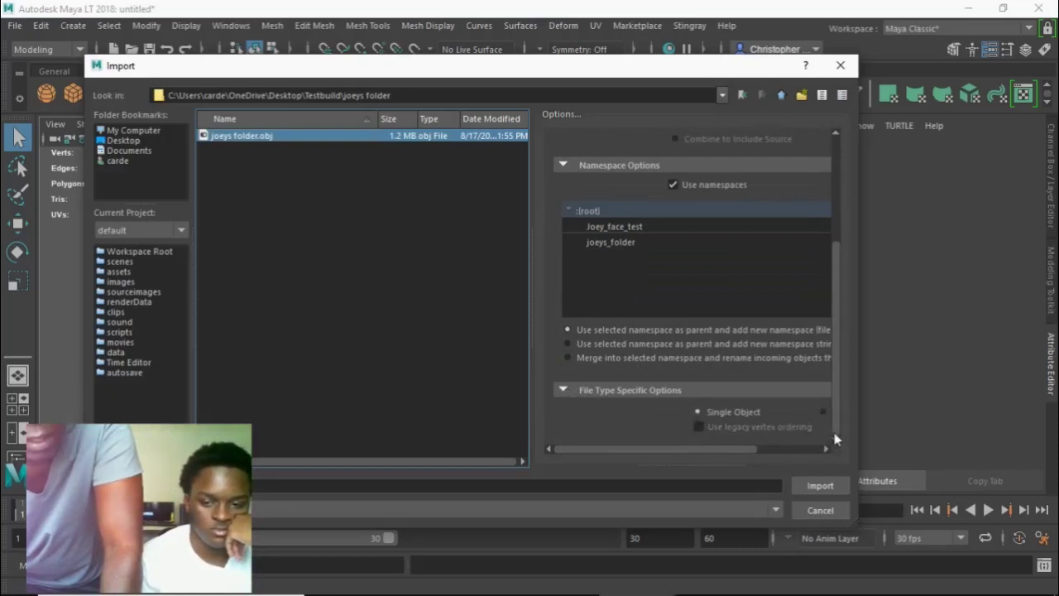
pyautogui.moveTo(737, 448); pyautogui.dragTo(815, 451)
pyautogui.click(733, 412)
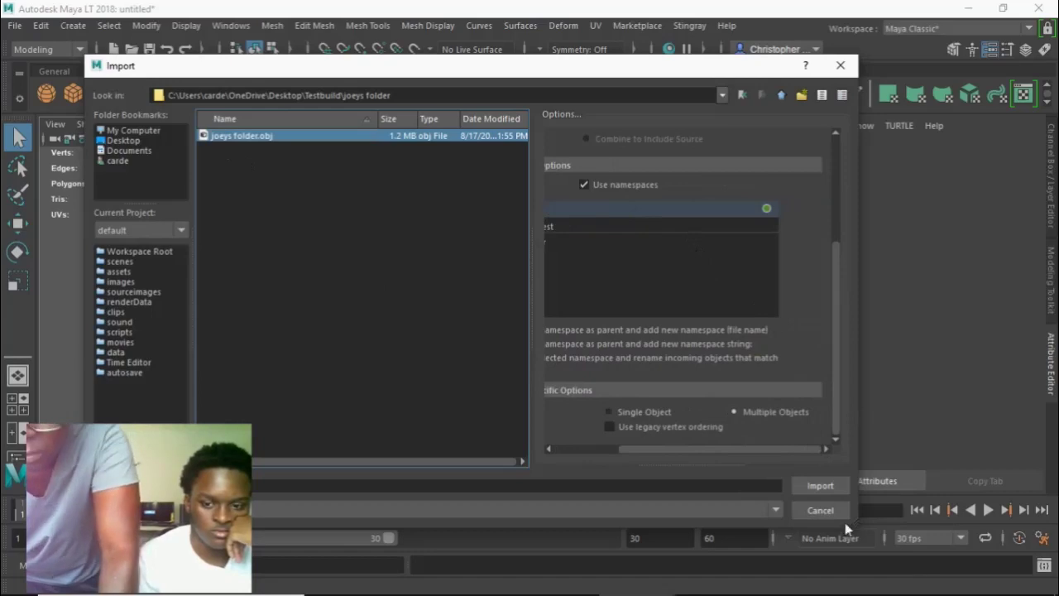
pyautogui.click(839, 488)
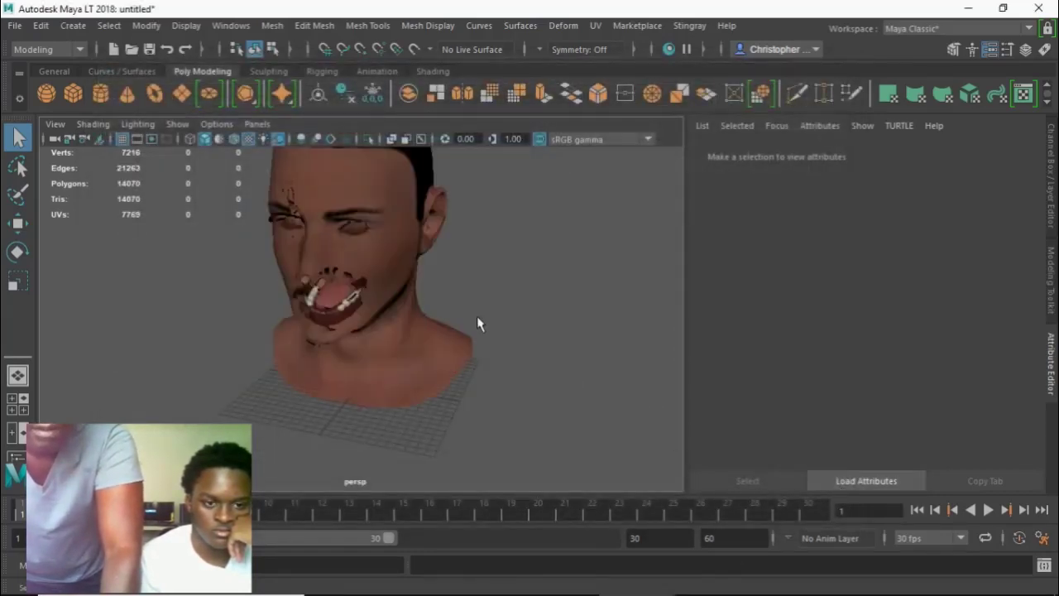
# Step: Turn off texture display with keys 6 and 5 so the head appears plain grey
pyautogui.click(425, 316)
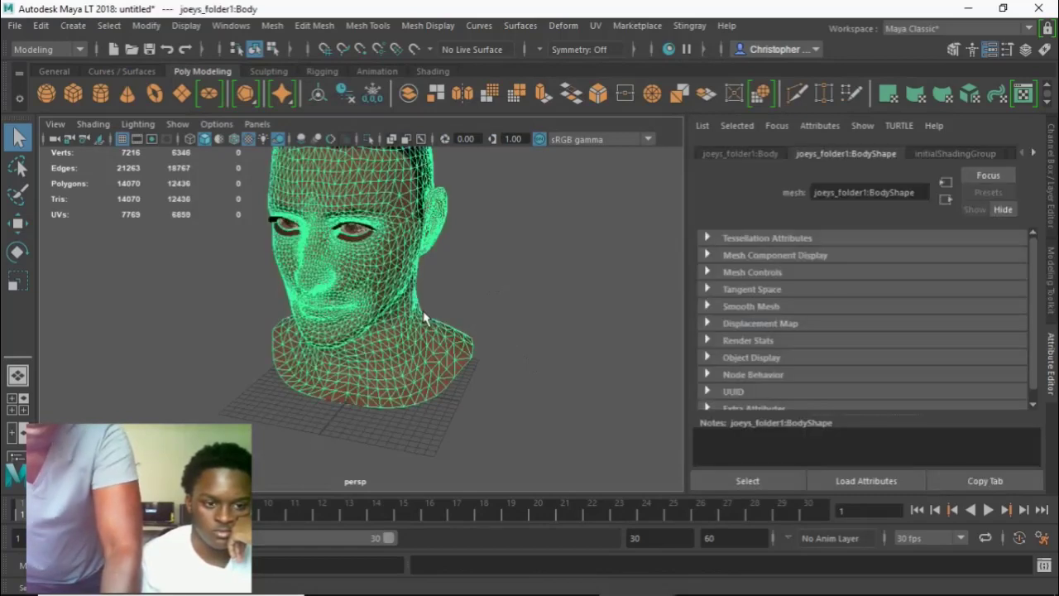
pyautogui.press('6')
pyautogui.click(538, 324)
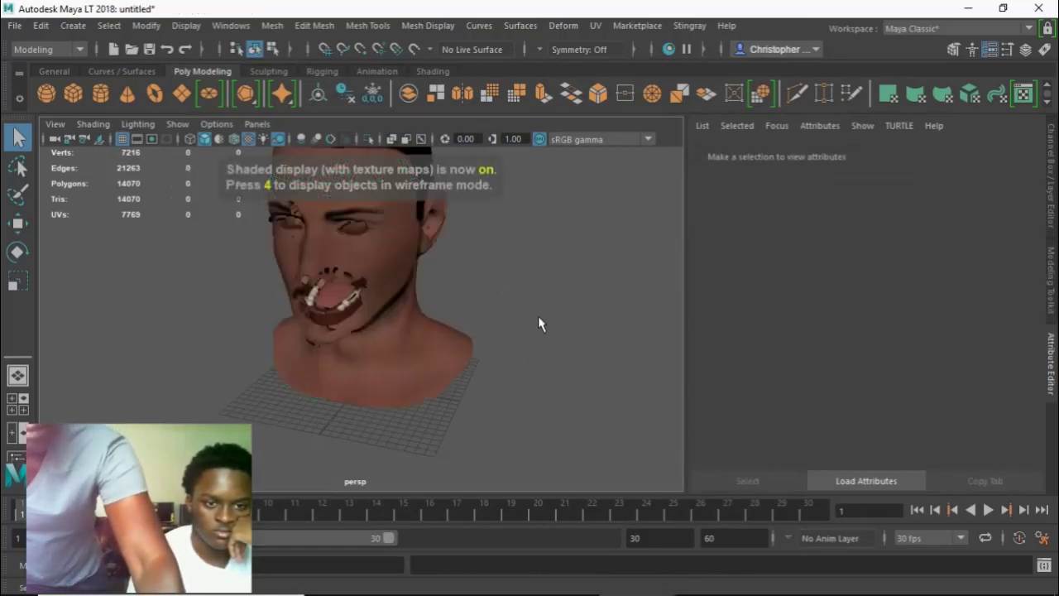
pyautogui.press('5')
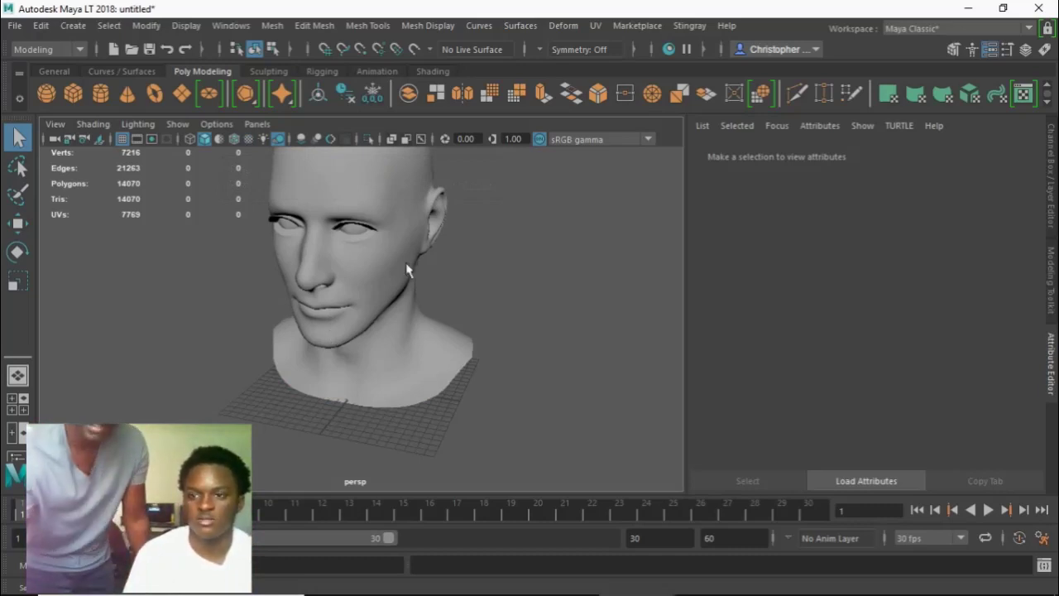
# Step: Start a new scene, discarding the head scene without saving
pyautogui.click(15, 25)
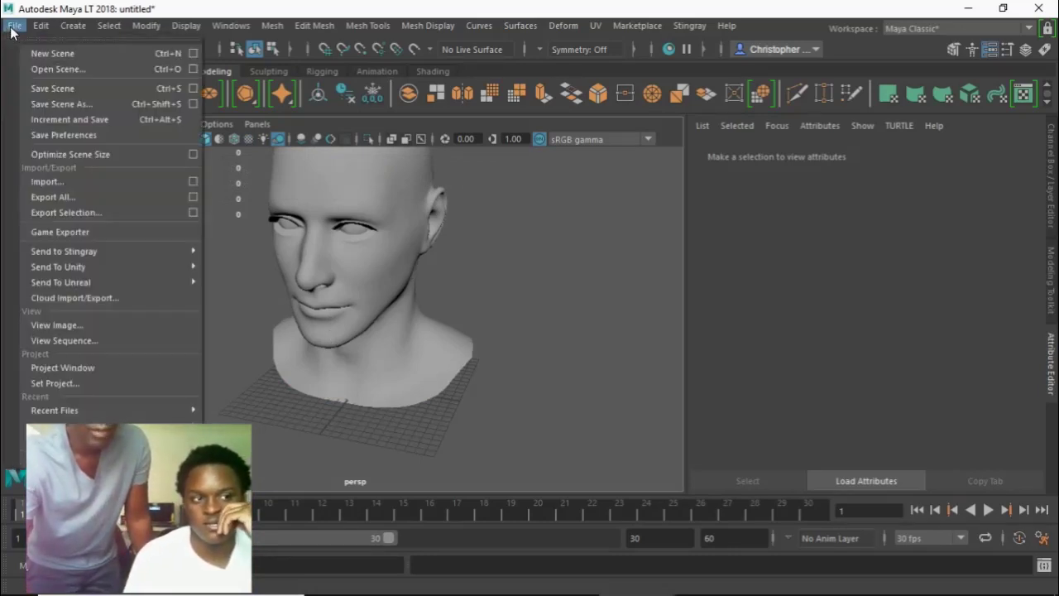
pyautogui.click(32, 53)
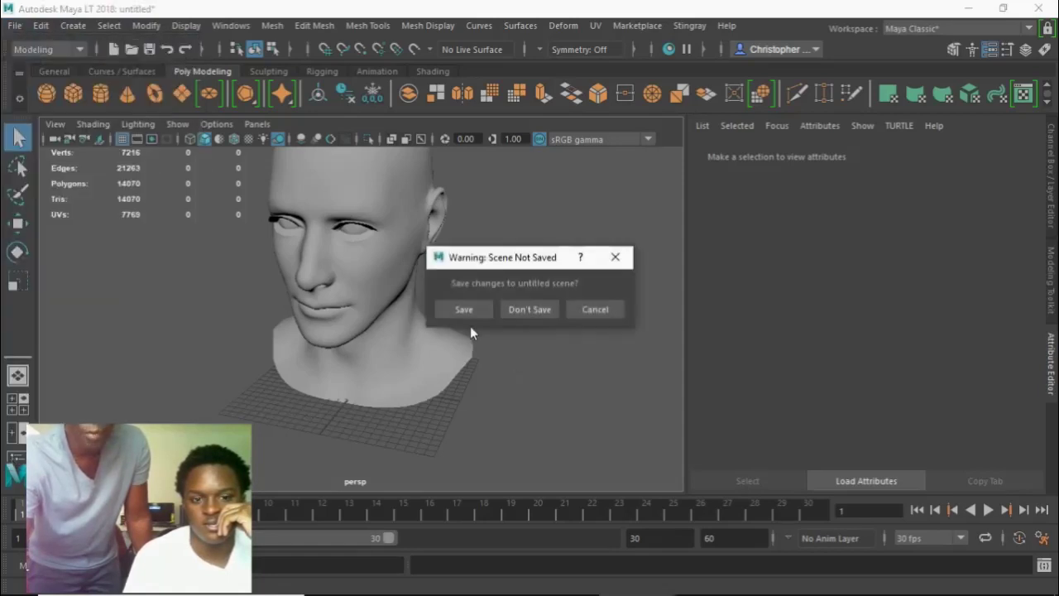
pyautogui.click(527, 309)
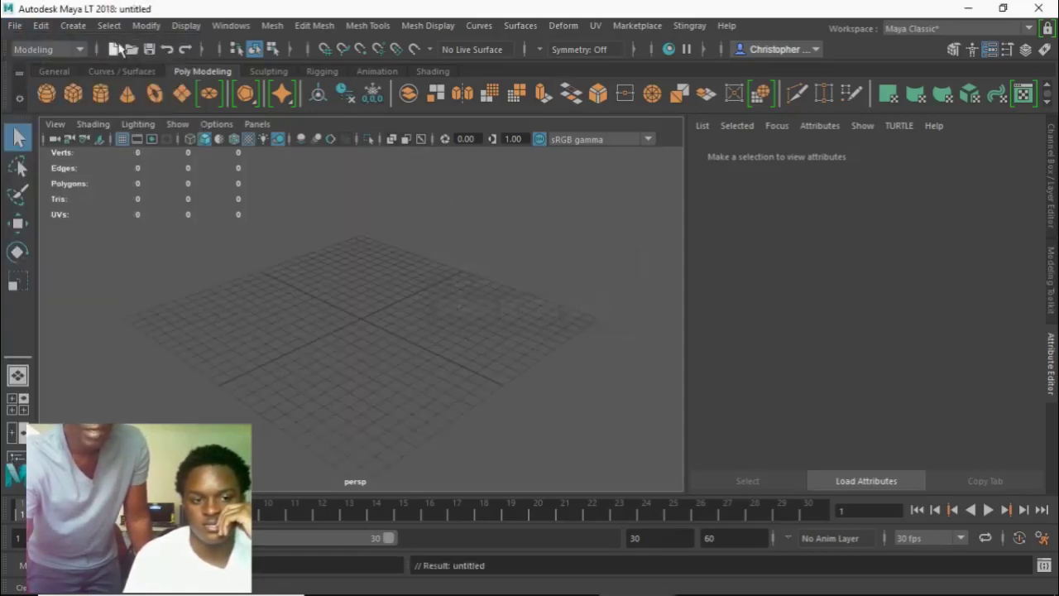
# Step: Bring up the File > Import browser
pyautogui.click(18, 28)
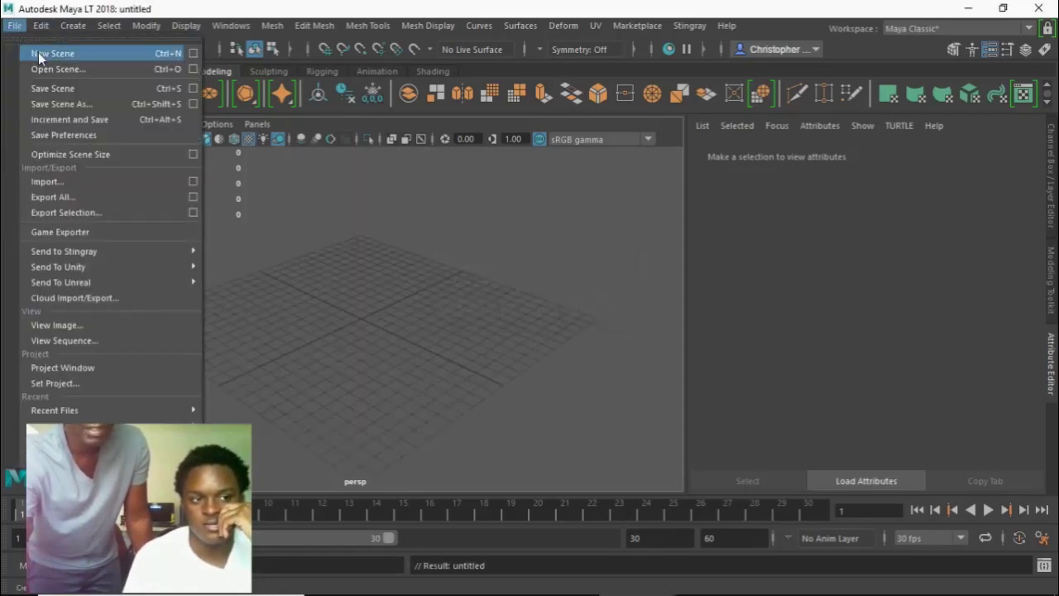
pyautogui.click(38, 53)
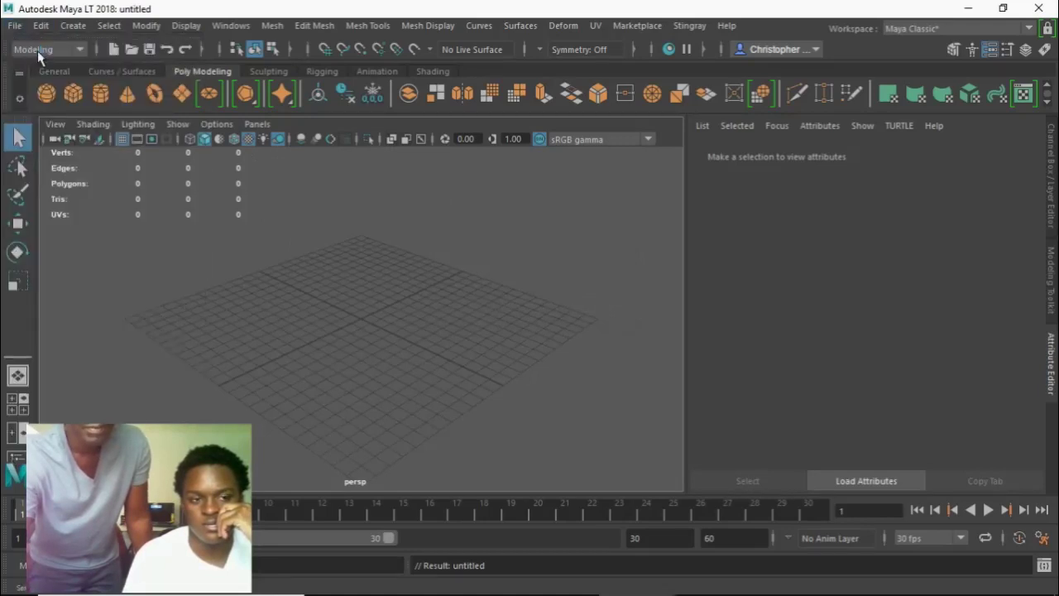
pyautogui.click(17, 26)
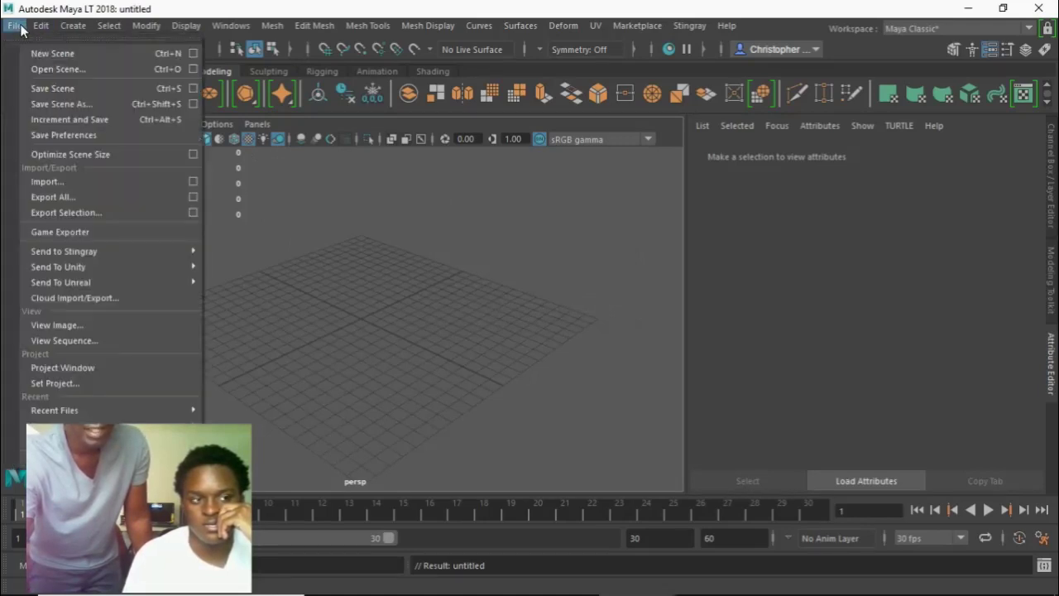
pyautogui.click(46, 182)
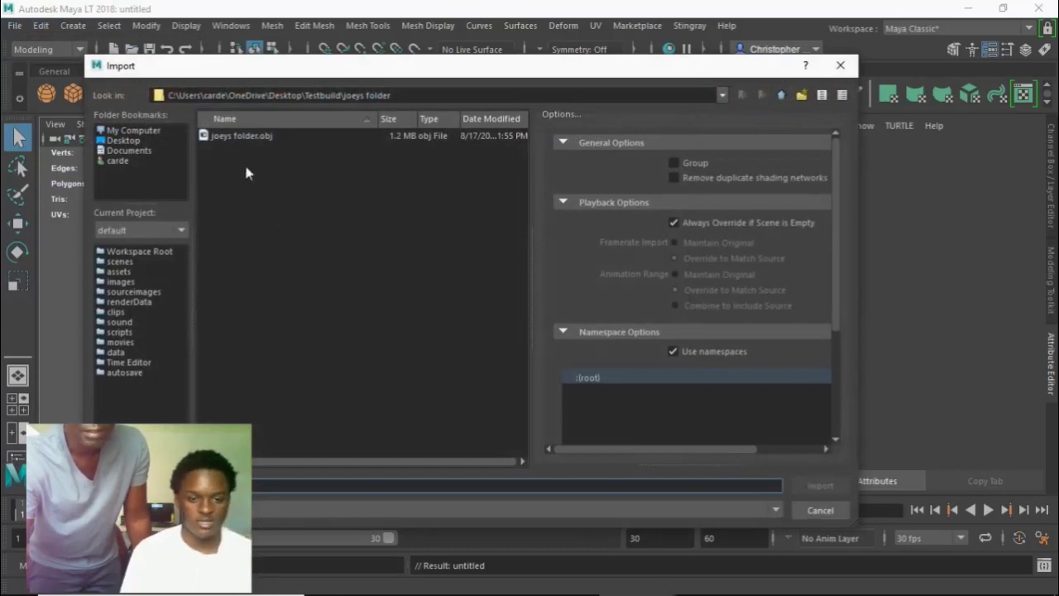
# Step: Import face100.obj from Desktop > Testbuild > face100 into the new scene
pyautogui.click(133, 141)
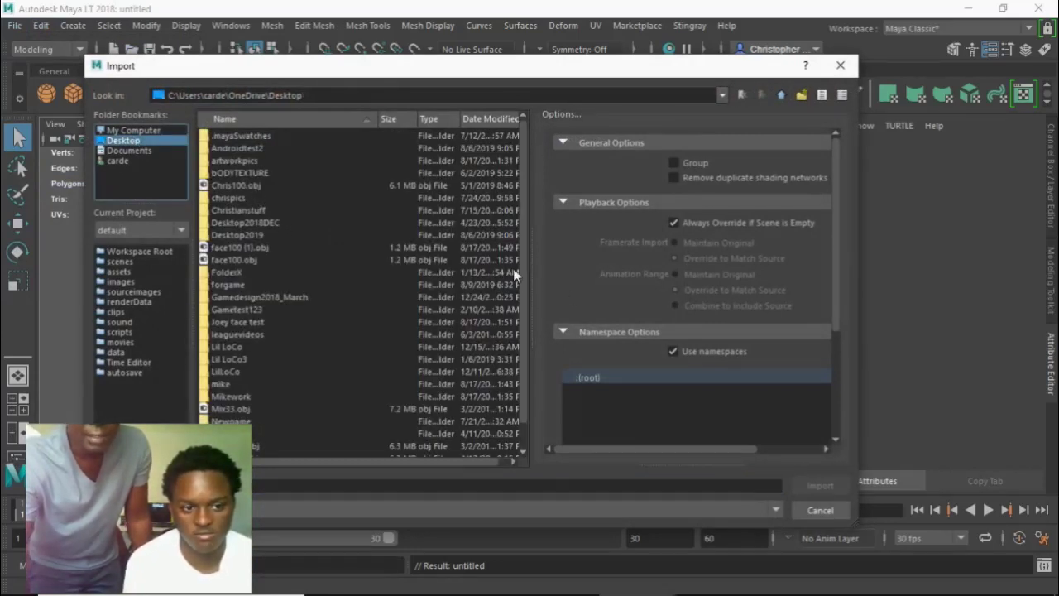
pyautogui.scroll(-1, 523, 280)
pyautogui.doubleClick(265, 446)
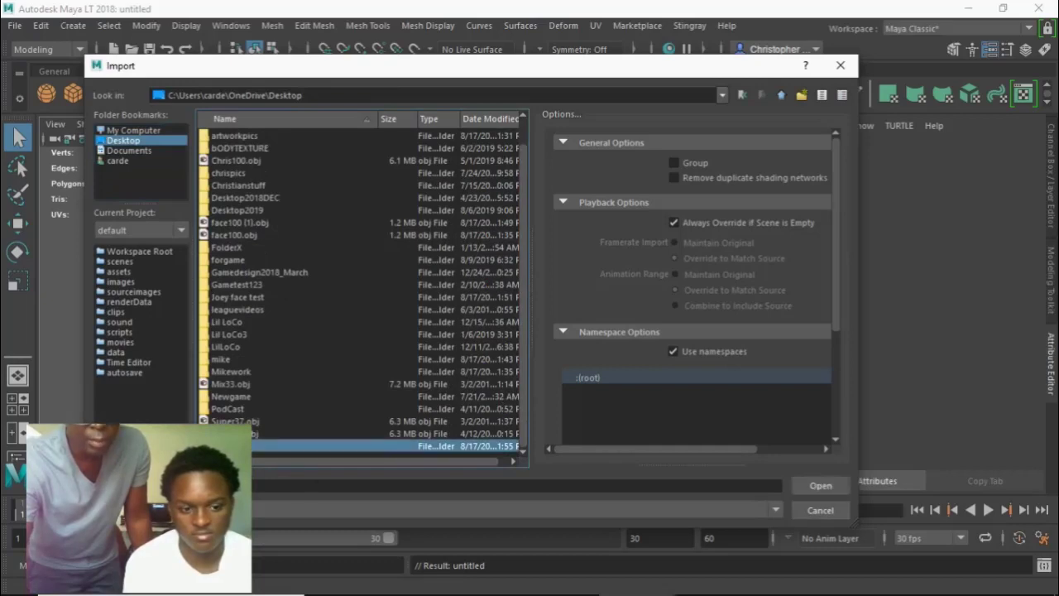
pyautogui.doubleClick(248, 137)
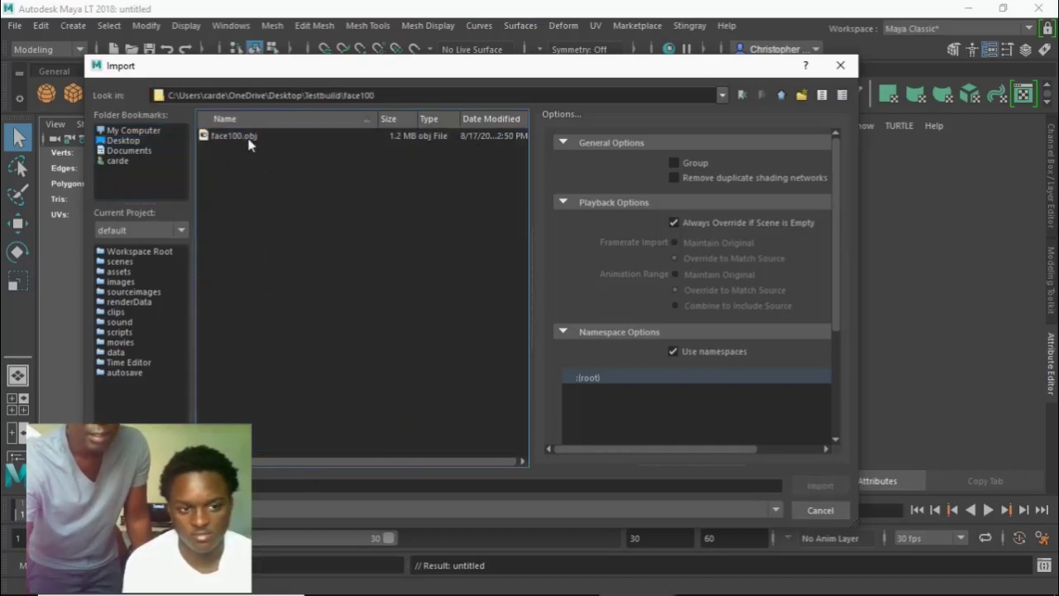
pyautogui.click(248, 136)
pyautogui.click(816, 488)
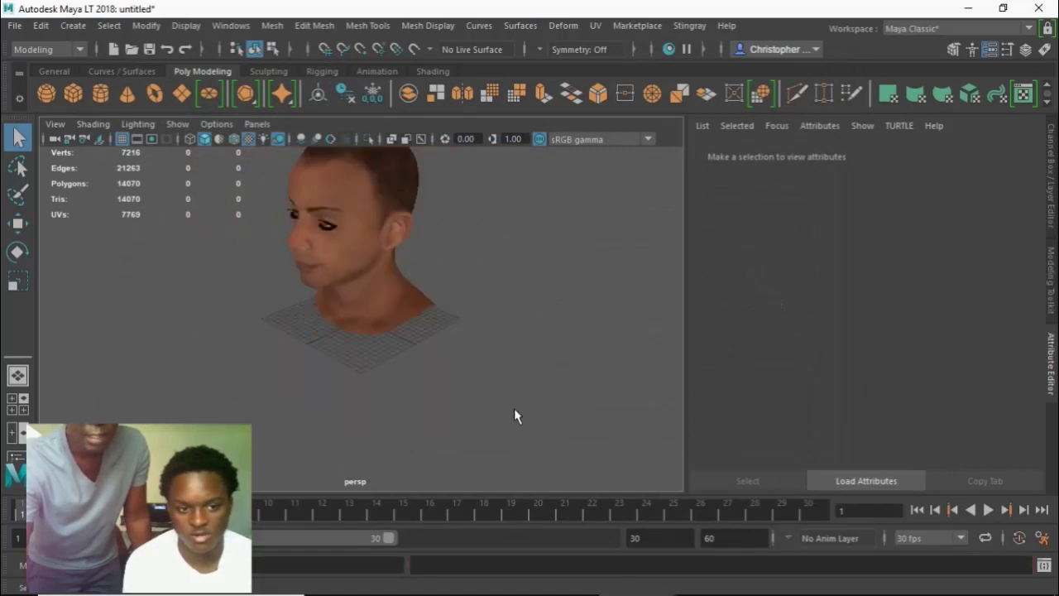
# Step: Minimize Maya and the joeys folder window, then bring Adobe Fuse back to the front
pyautogui.scroll(2, 514, 408)
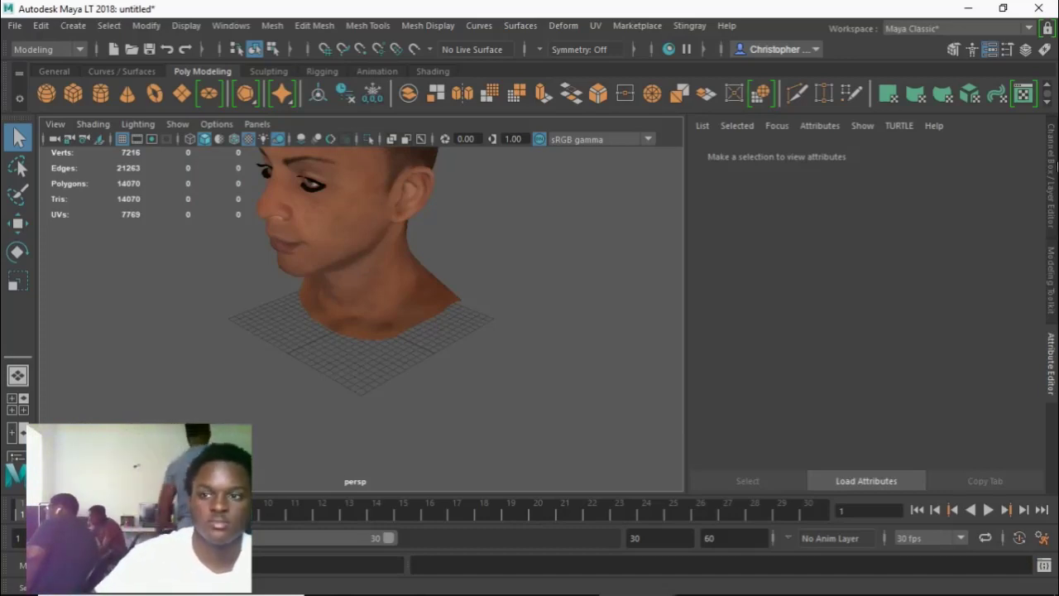
pyautogui.moveTo(520, 237); pyautogui.dragTo(648, 229)
pyautogui.scroll(-6, 543, 313)
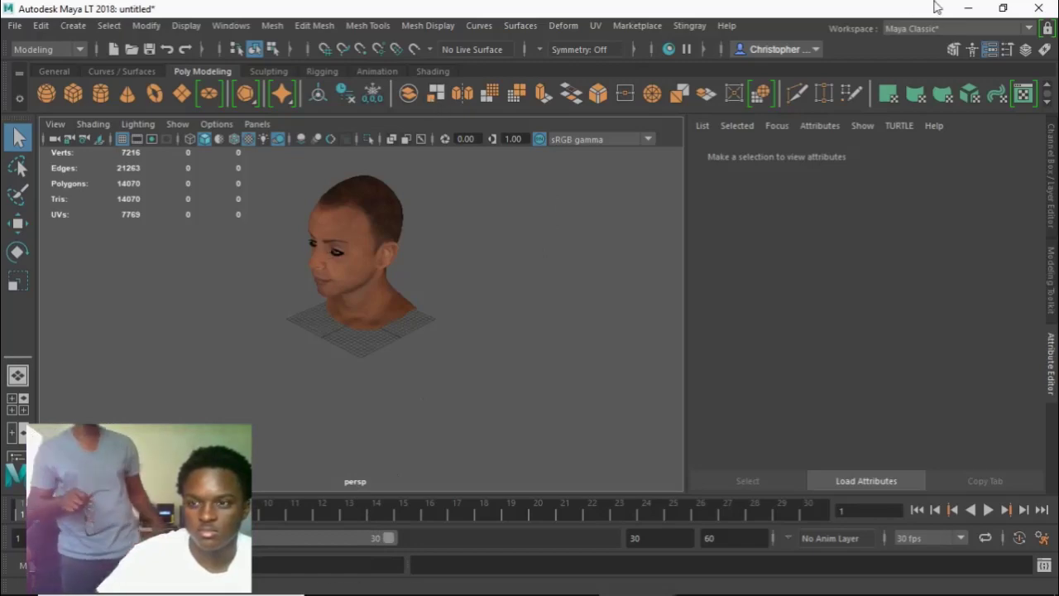
pyautogui.click(975, 10)
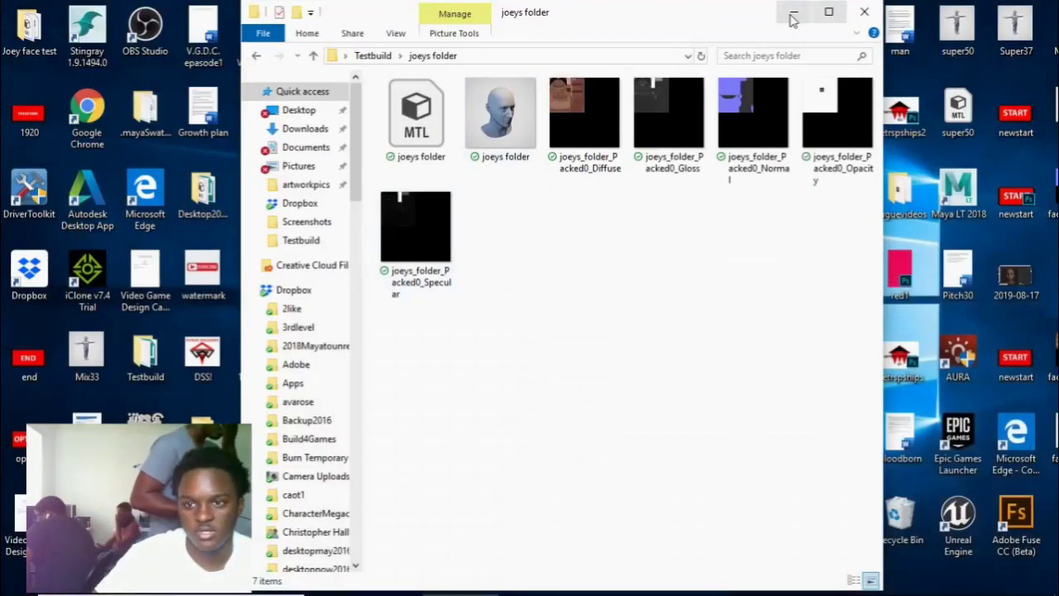
pyautogui.click(793, 10)
pyautogui.click(790, 591)
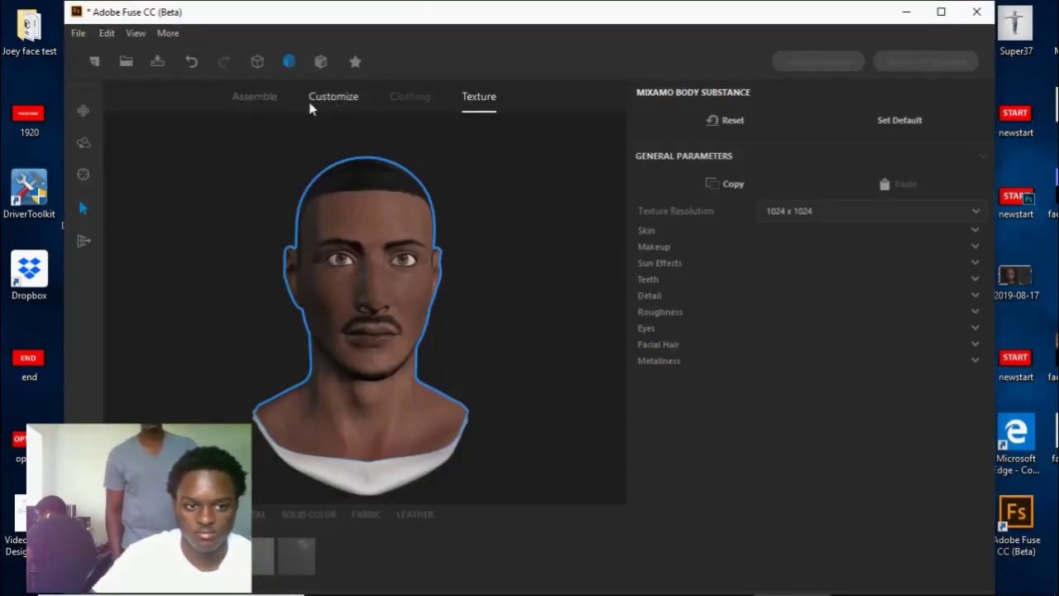
# Step: On the Customize page, collapse the Brows, Cheeks, Chin, Ears, Eyes and Head Overall groups
pyautogui.click(348, 100)
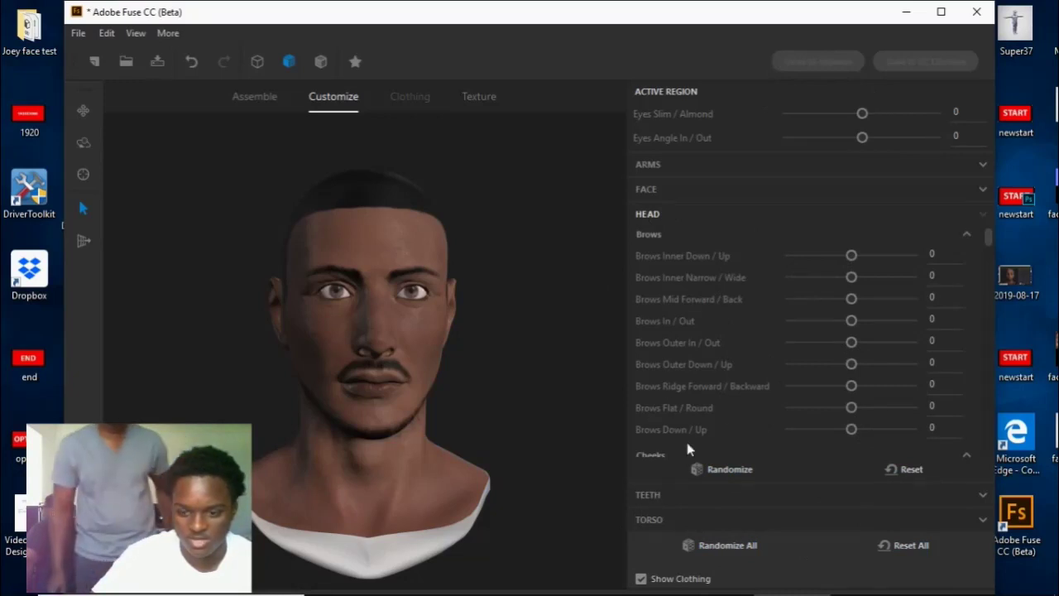
pyautogui.click(646, 235)
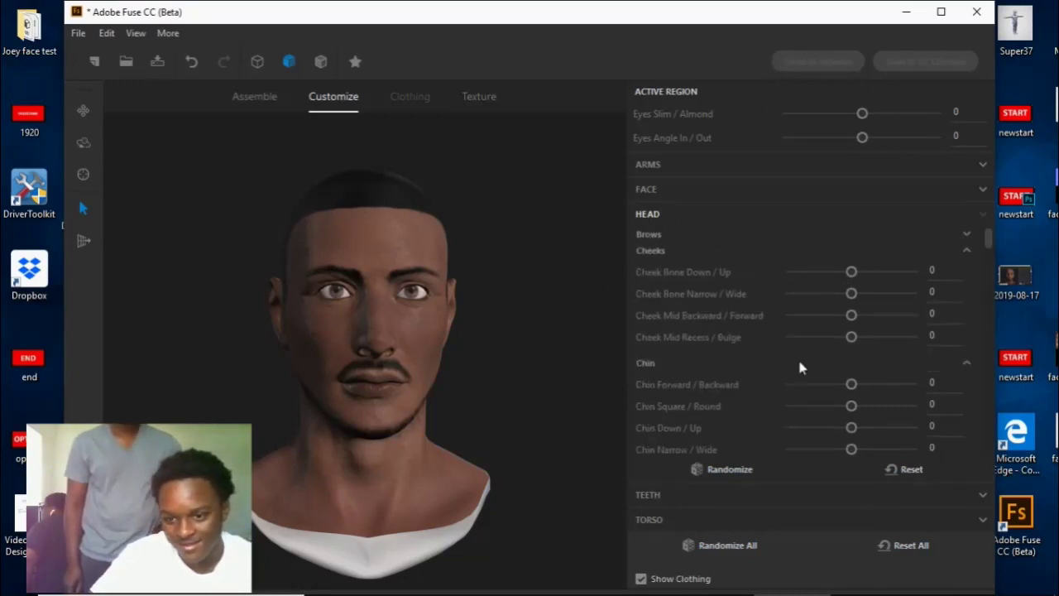
pyautogui.scroll(-3, 778, 379)
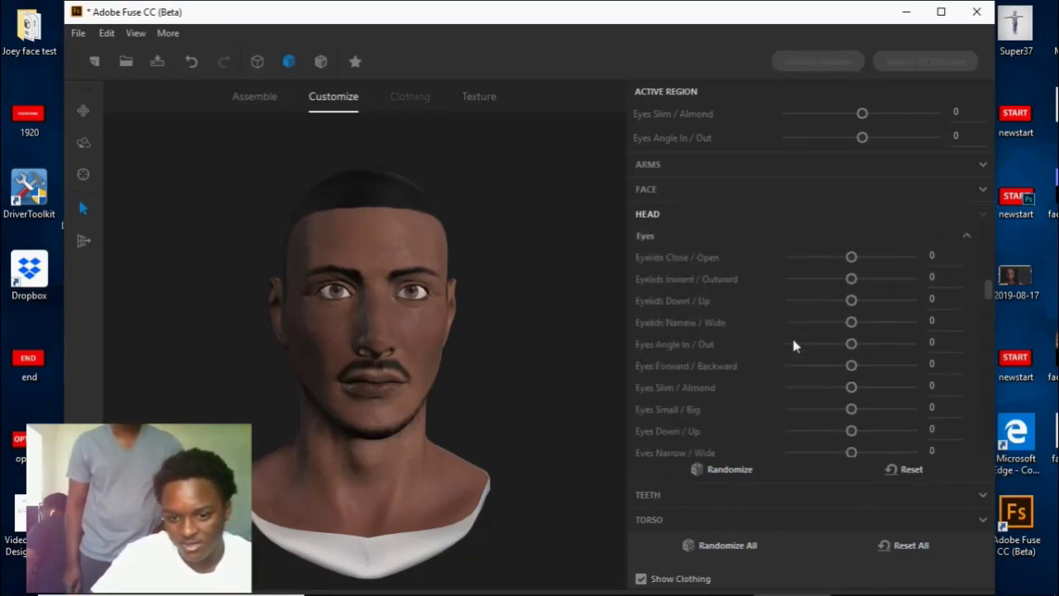
pyautogui.scroll(3, 786, 339)
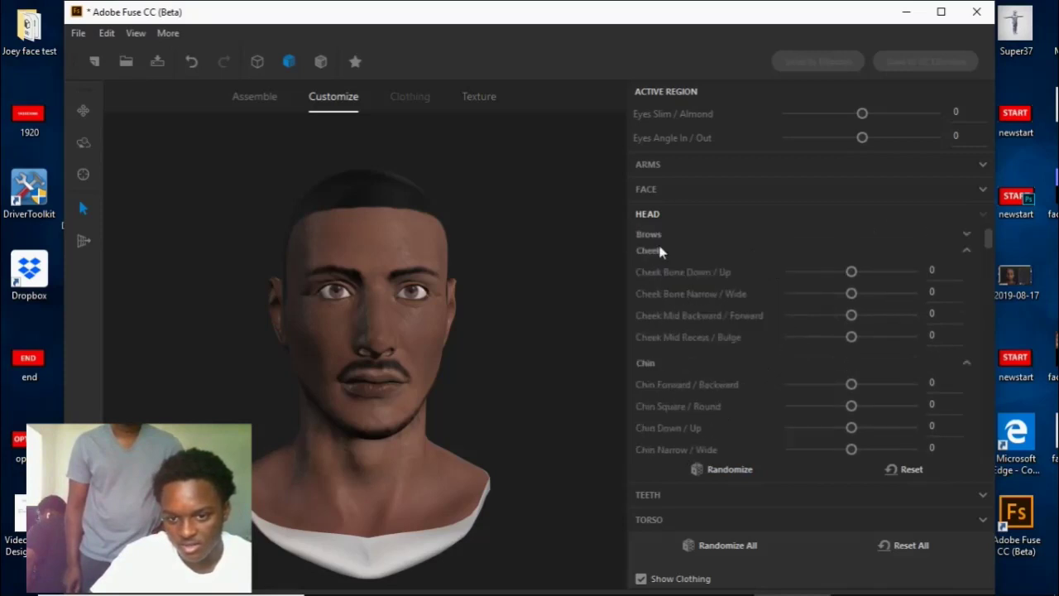
pyautogui.click(653, 254)
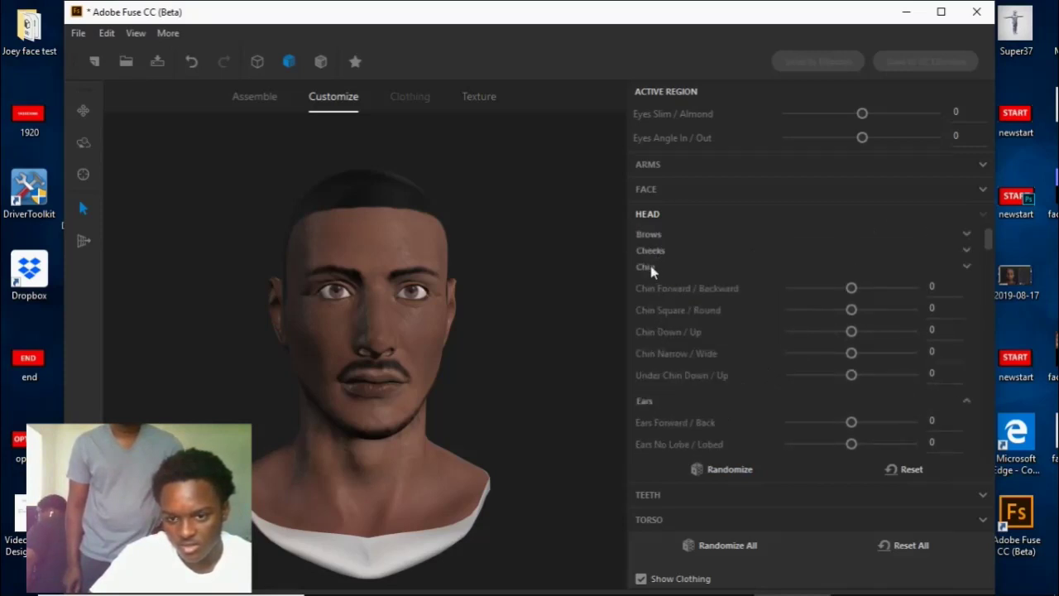
pyautogui.click(649, 268)
pyautogui.click(648, 284)
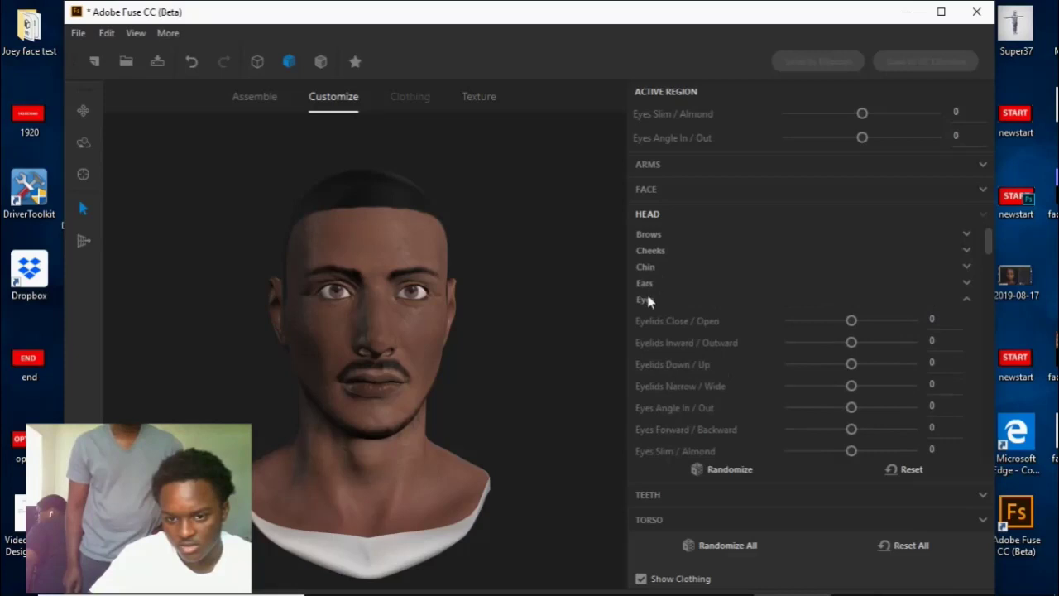
pyautogui.click(649, 301)
pyautogui.click(655, 317)
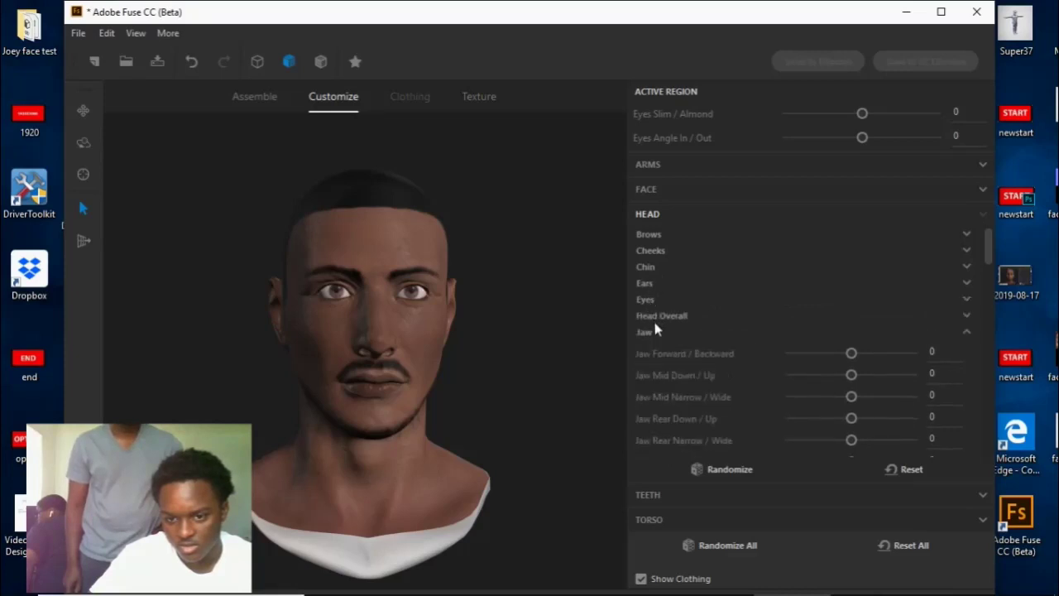
# Step: Collapse the Mouth, Skull, Nose and Jaw slider groups
pyautogui.scroll(-3, 655, 329)
pyautogui.click(650, 258)
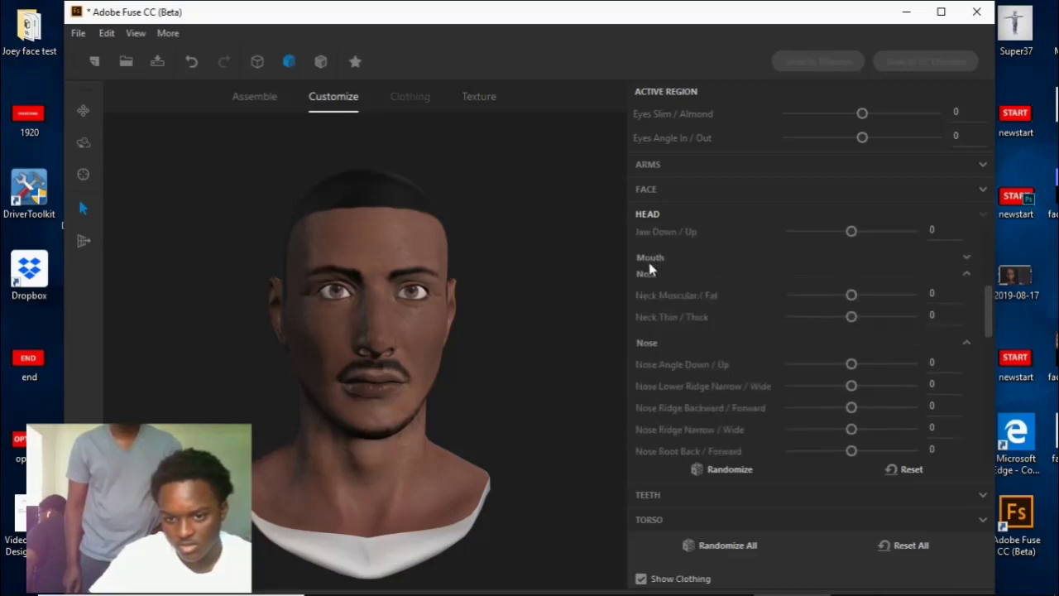
pyautogui.scroll(-5, 658, 343)
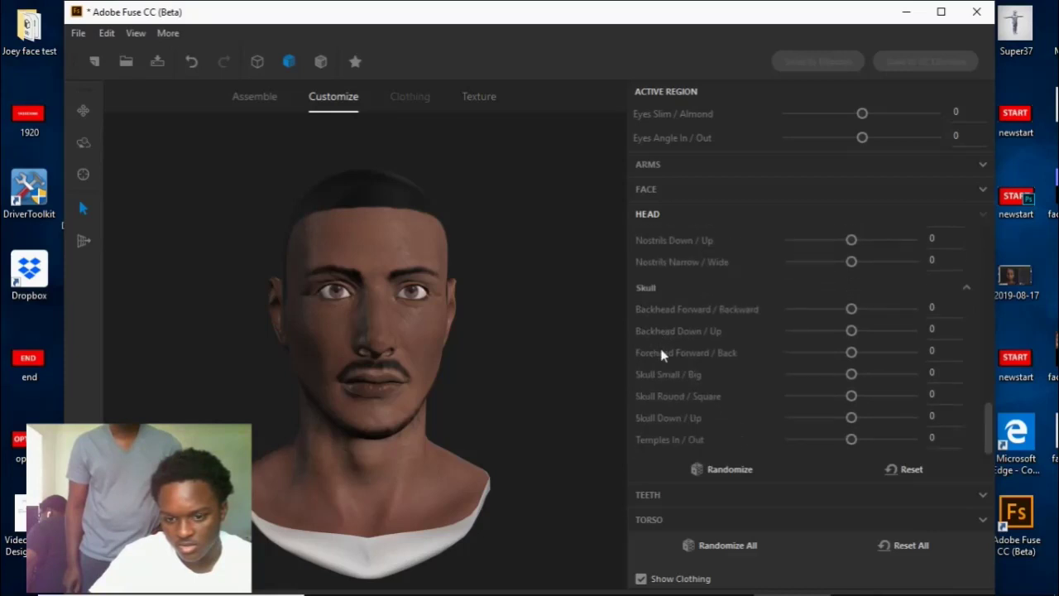
pyautogui.click(662, 290)
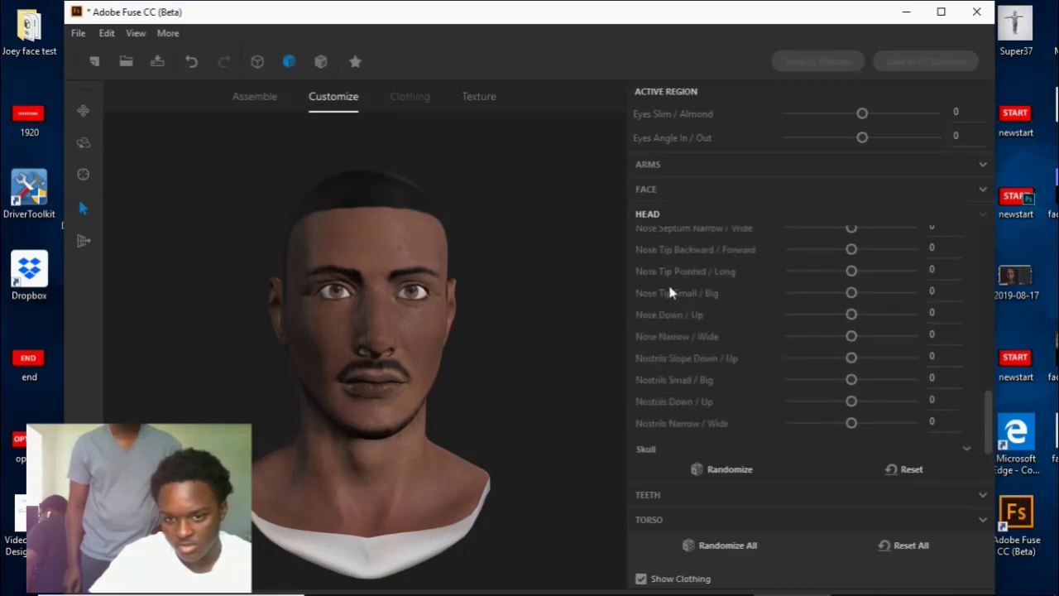
pyautogui.scroll(5, 672, 292)
pyautogui.click(652, 266)
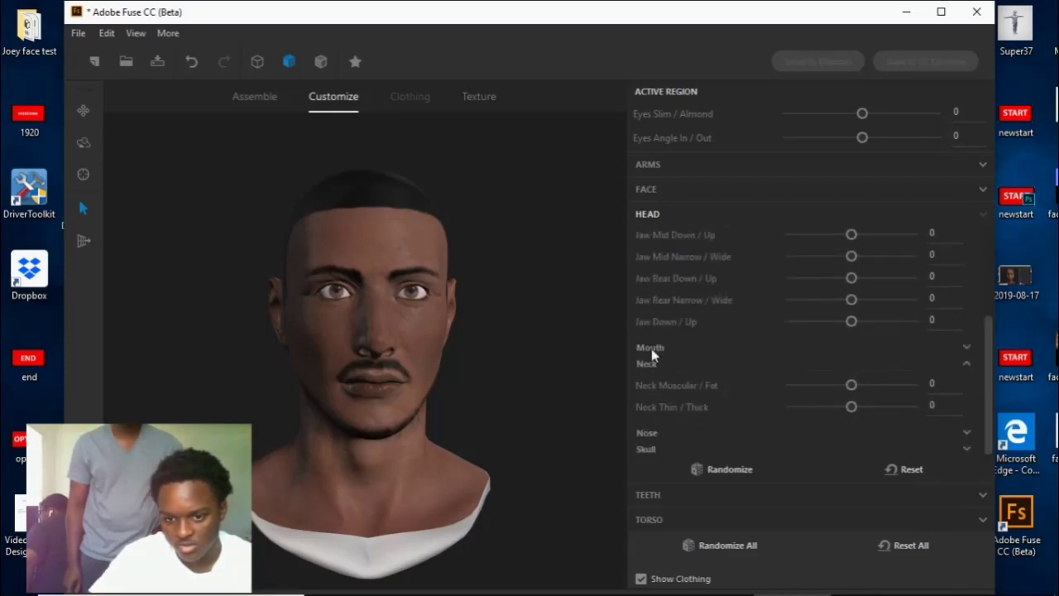
pyautogui.click(650, 347)
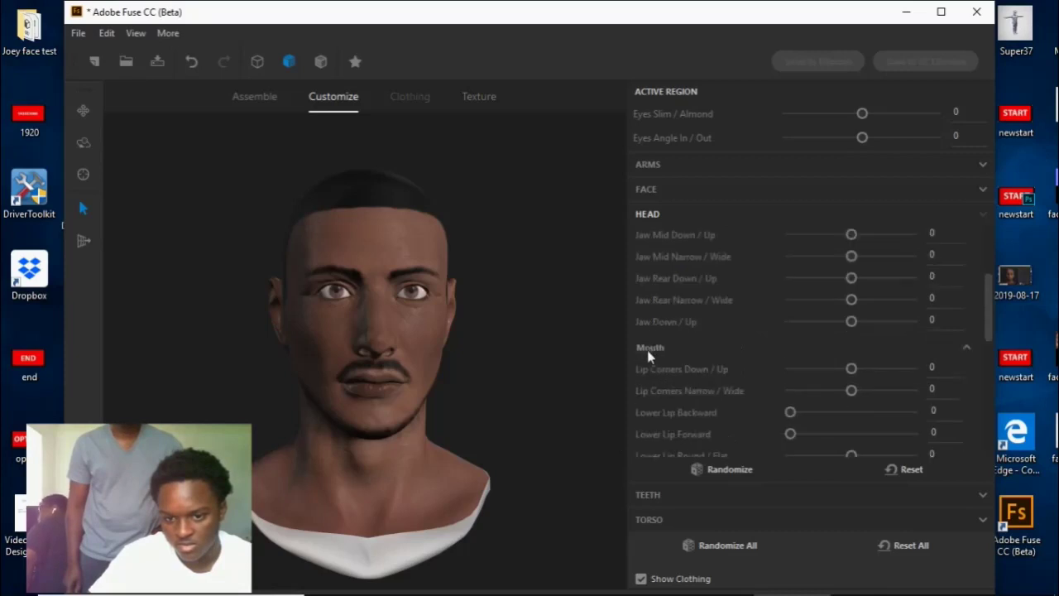
pyautogui.click(651, 347)
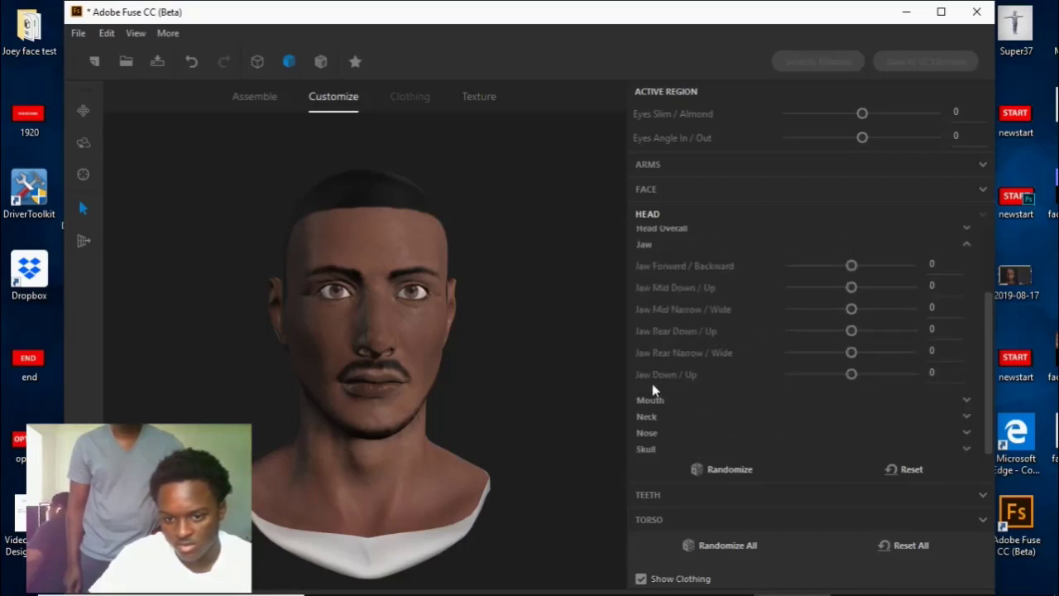
pyautogui.click(646, 245)
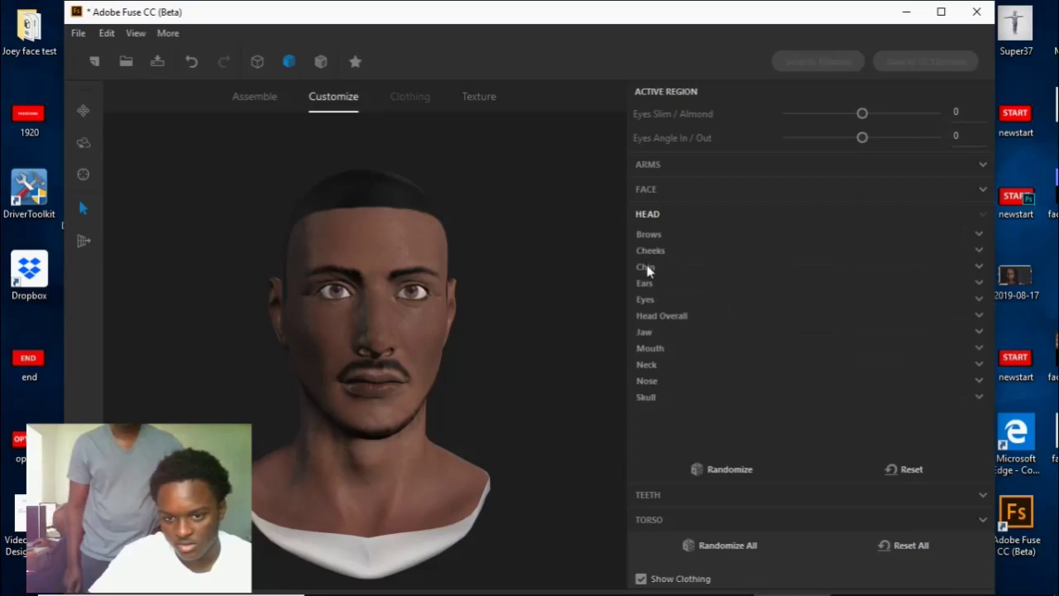
# Step: Expand the Face section to show the Expression and Extra sliders, all at 0
pyautogui.click(673, 193)
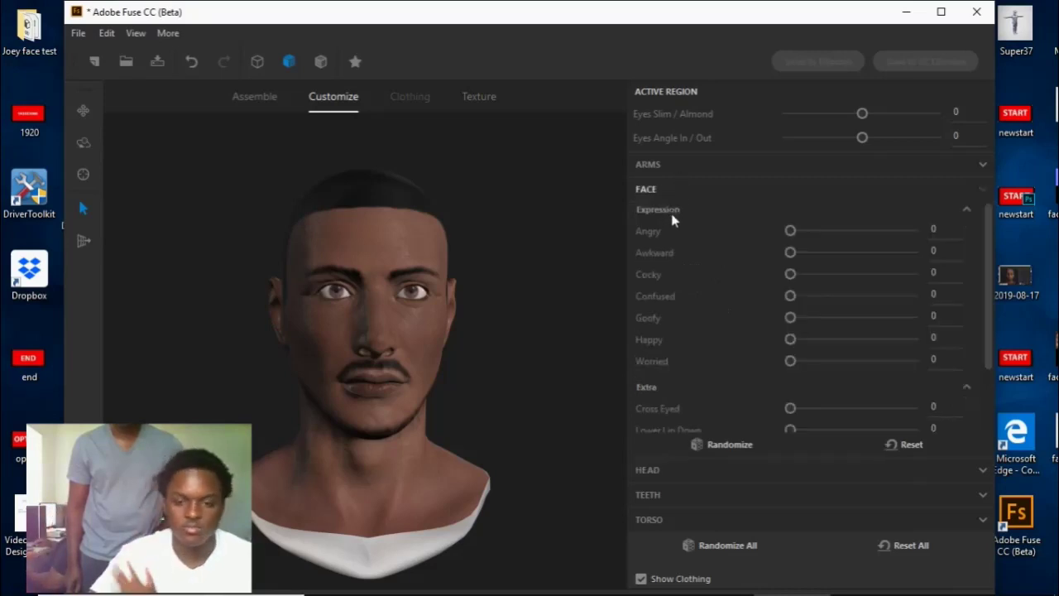
pyautogui.scroll(-2, 693, 248)
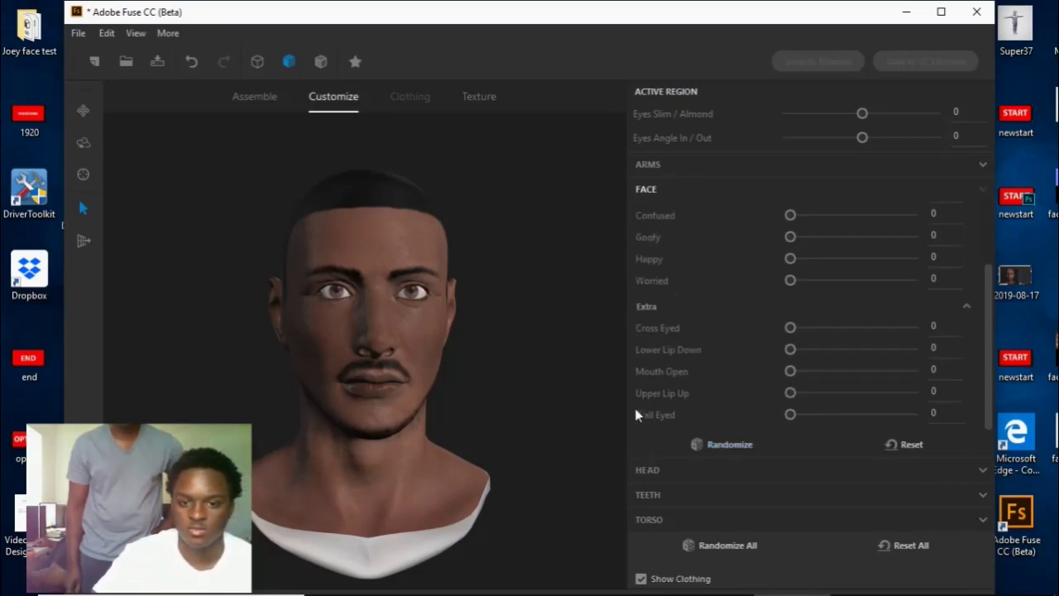
pyautogui.click(654, 468)
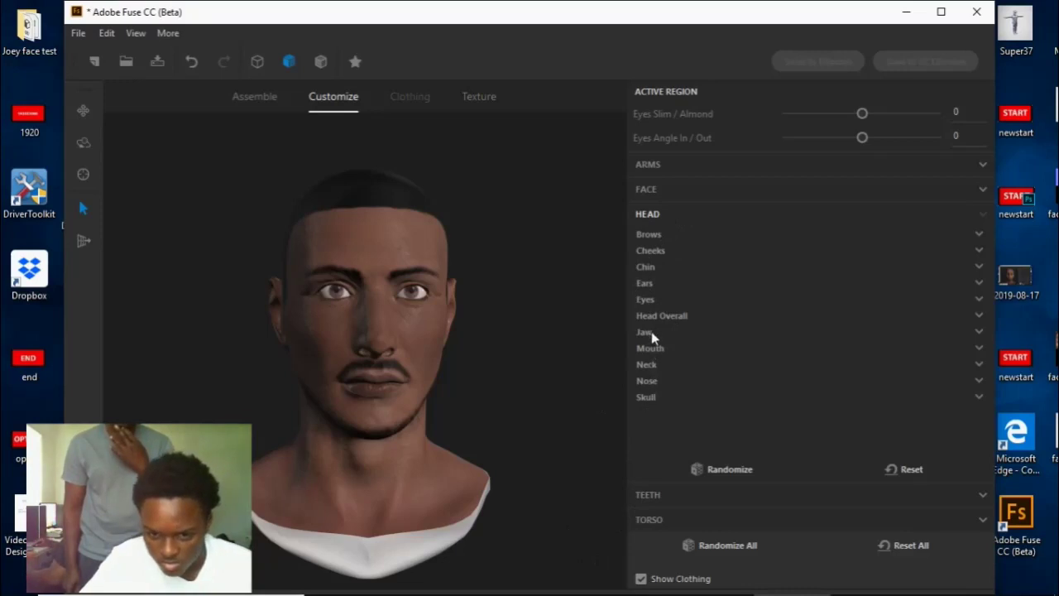
pyautogui.click(654, 191)
pyautogui.scroll(2, 654, 319)
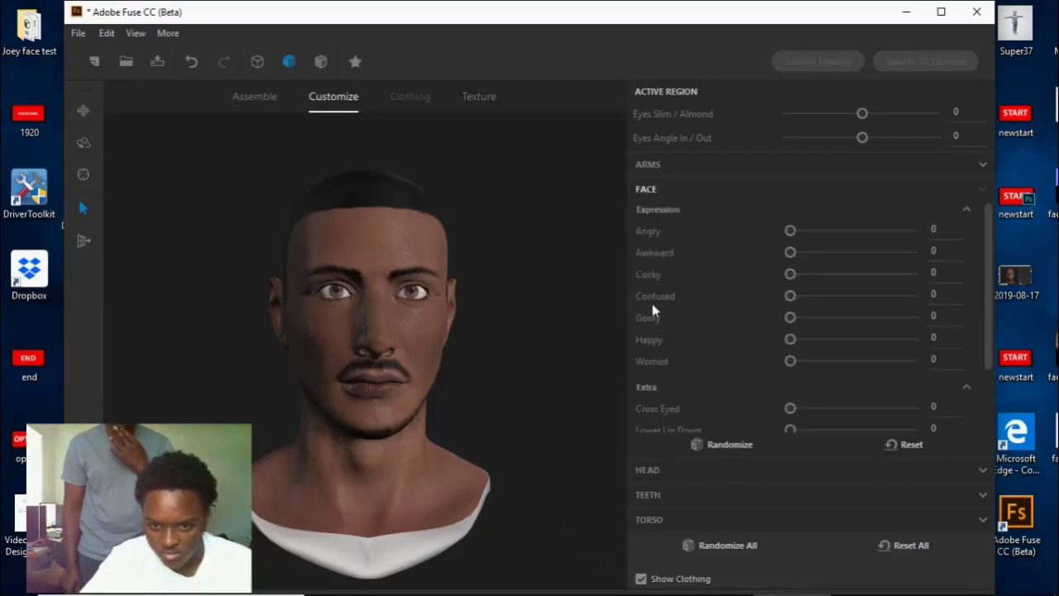
pyautogui.scroll(-3, 654, 277)
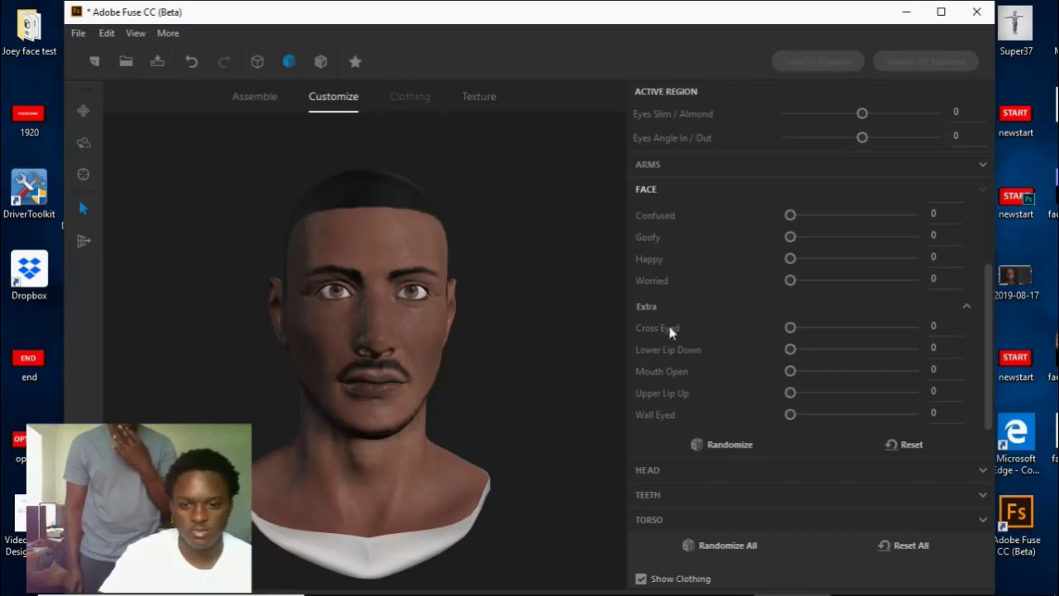
# Step: On the Texture page, select the body and look over its skin parameters
pyautogui.click(479, 98)
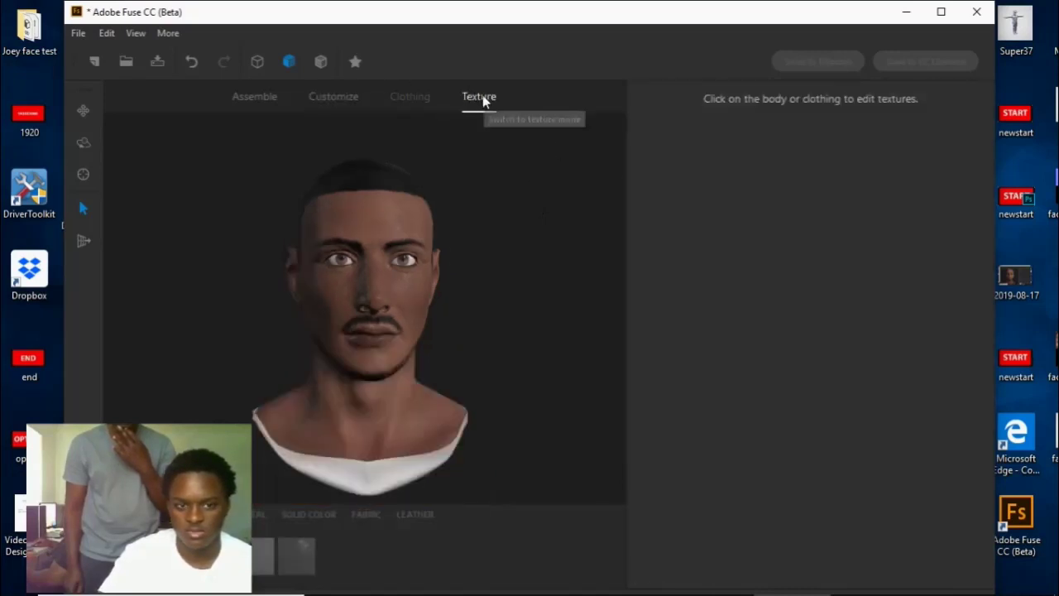
pyautogui.click(373, 285)
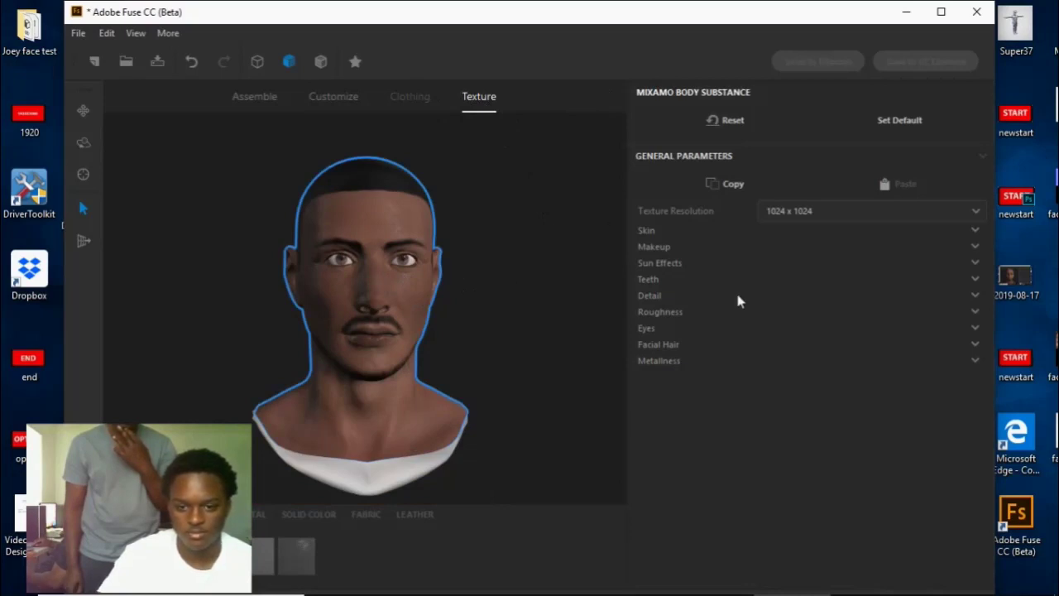
pyautogui.click(642, 230)
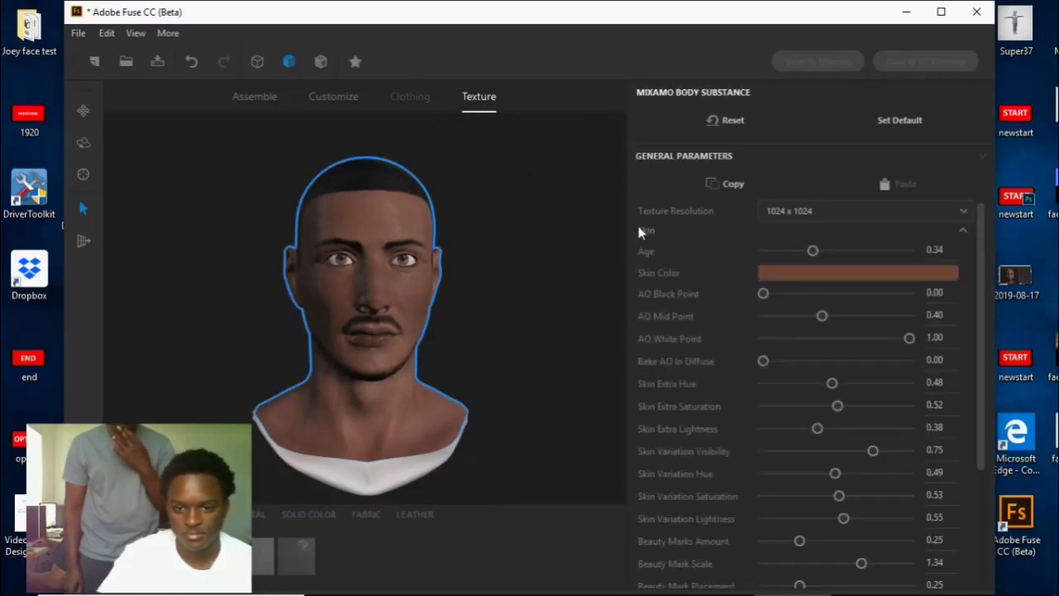
pyautogui.click(641, 230)
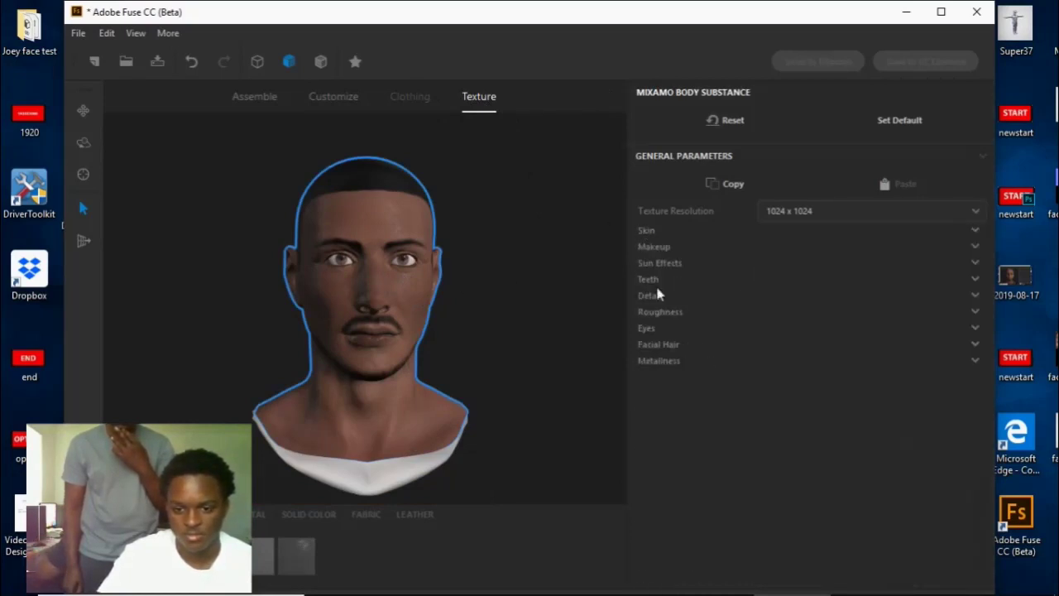
pyautogui.click(646, 231)
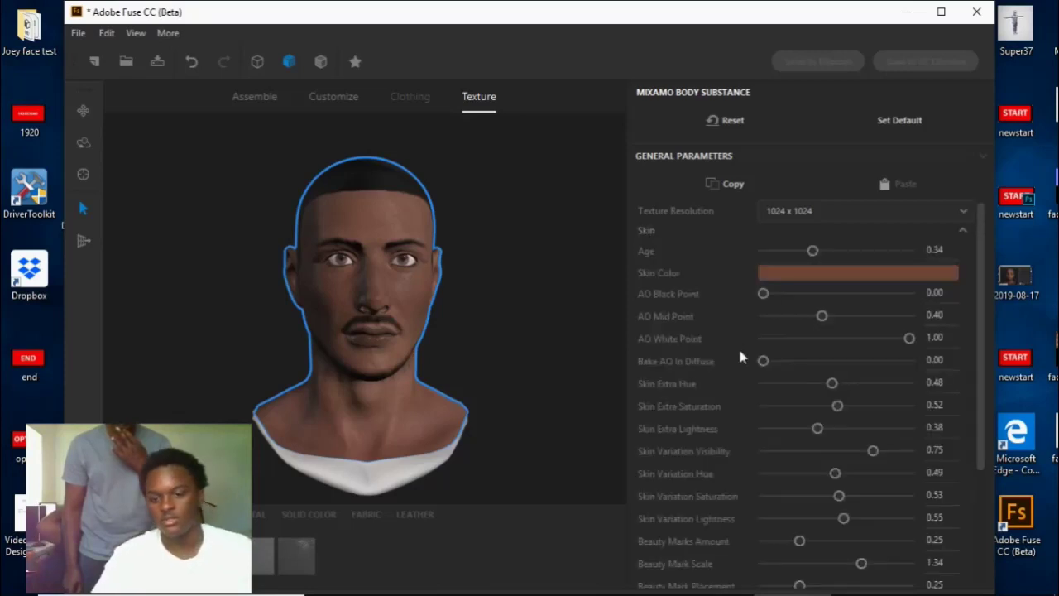
pyautogui.scroll(-4, 743, 348)
pyautogui.scroll(3, 660, 240)
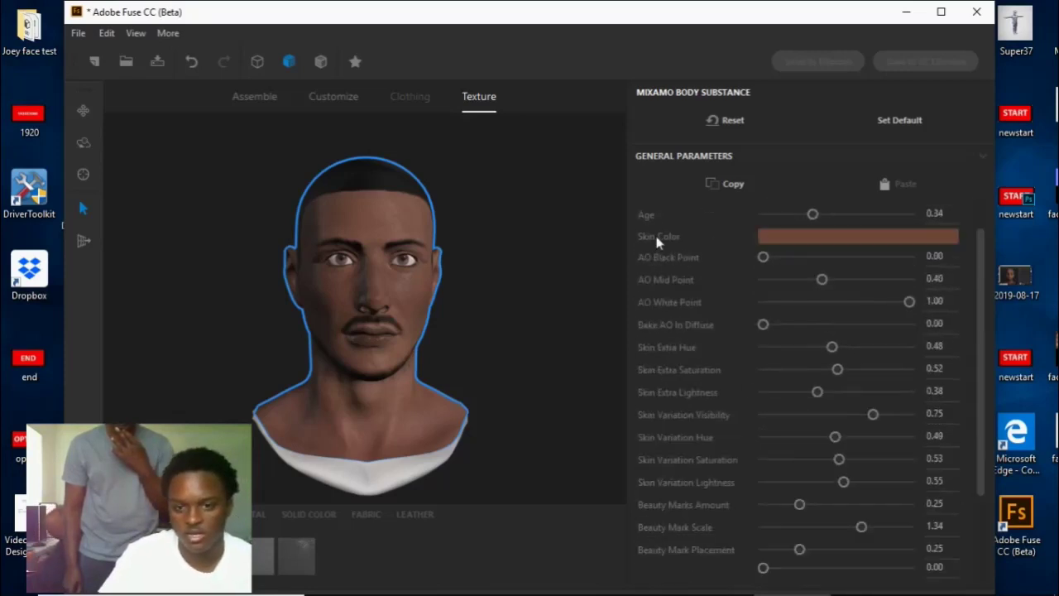
pyautogui.scroll(1, 650, 219)
pyautogui.click(655, 229)
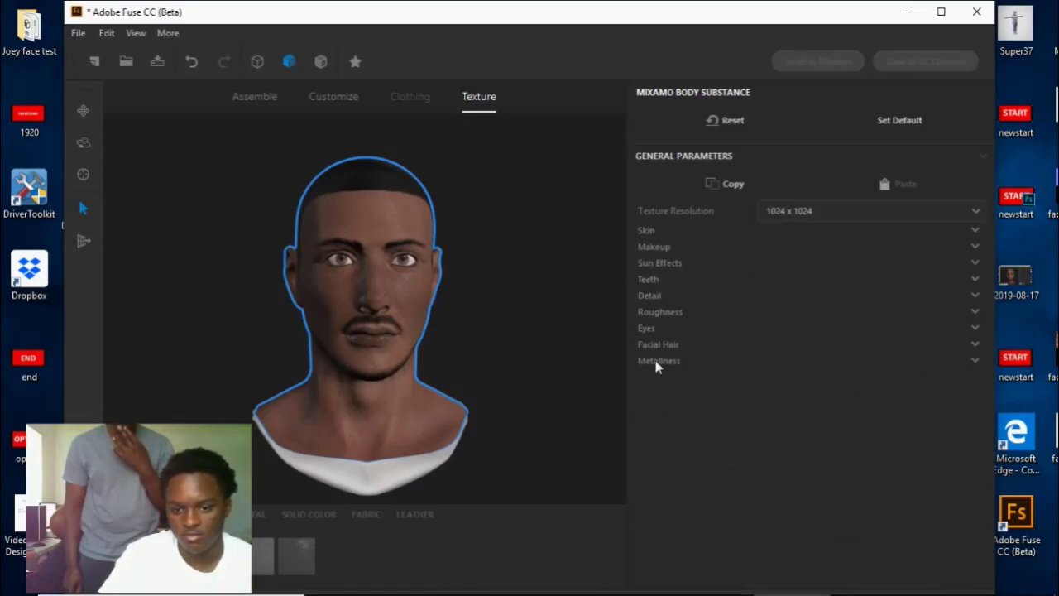
# Step: Set Body Metallness to 0.00 and expand the Facial Hair settings
pyautogui.click(661, 364)
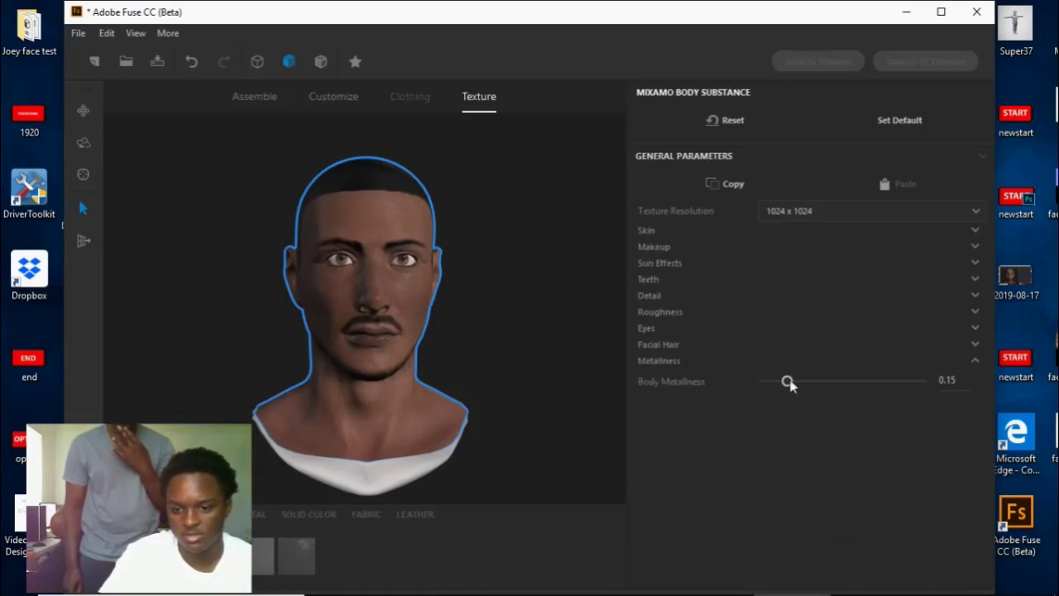
pyautogui.click(851, 381)
pyautogui.moveTo(895, 379); pyautogui.dragTo(766, 409)
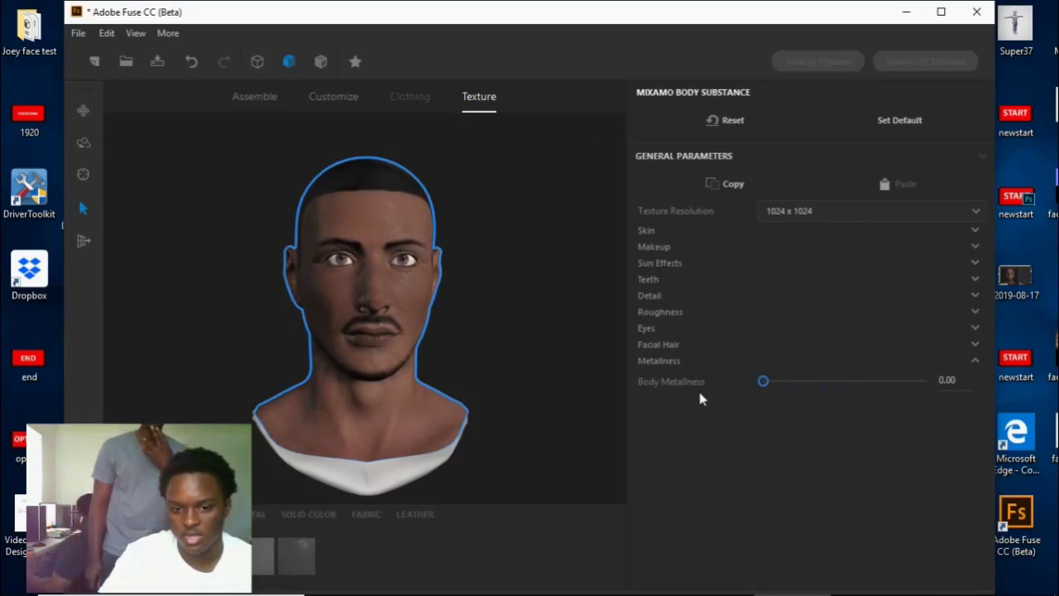
pyautogui.click(665, 346)
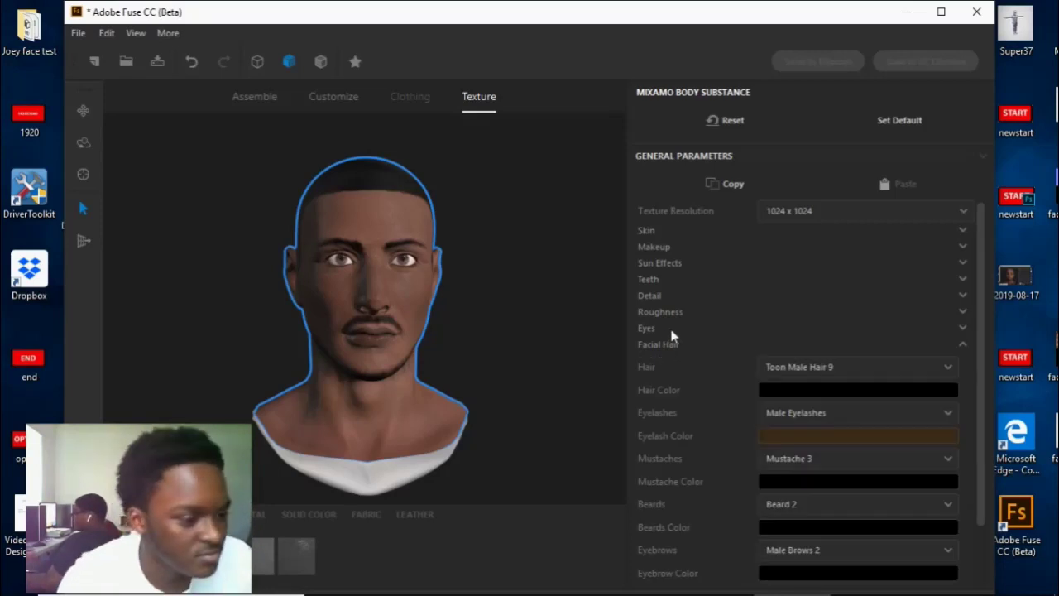
# Step: Reset Mixamo Body Substance to defaults and orbit around the now-bald head
pyautogui.click(723, 130)
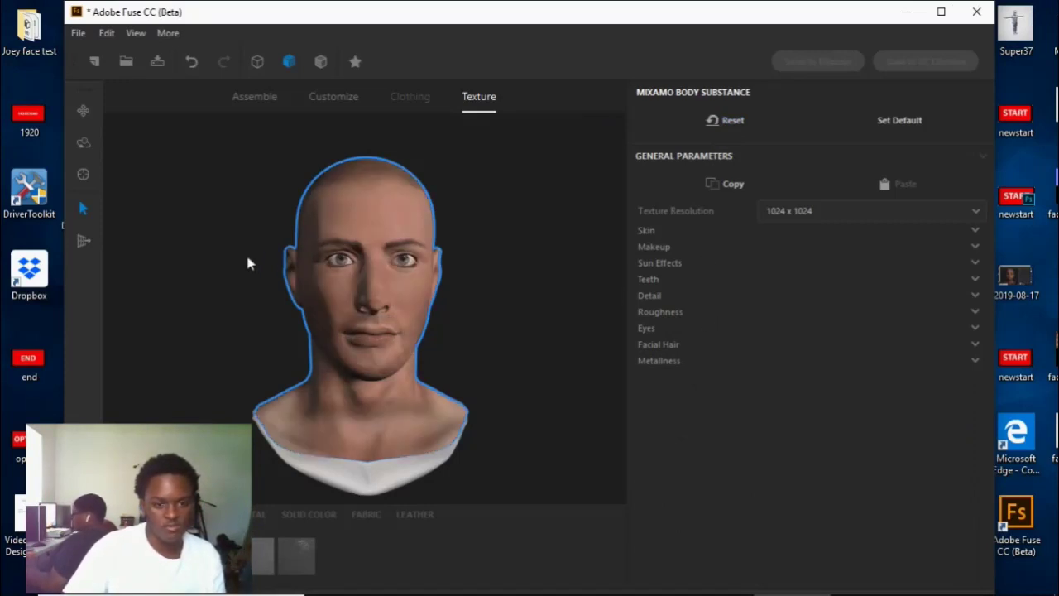
pyautogui.moveTo(444, 229)
pyautogui.mouseDown()
pyautogui.moveTo(372, 291)
pyautogui.moveTo(519, 267)
pyautogui.moveTo(515, 141)
pyautogui.moveTo(492, 206)
pyautogui.moveTo(461, 224)
pyautogui.moveTo(525, 218)
pyautogui.moveTo(619, 239)
pyautogui.moveTo(461, 233)
pyautogui.mouseUp()
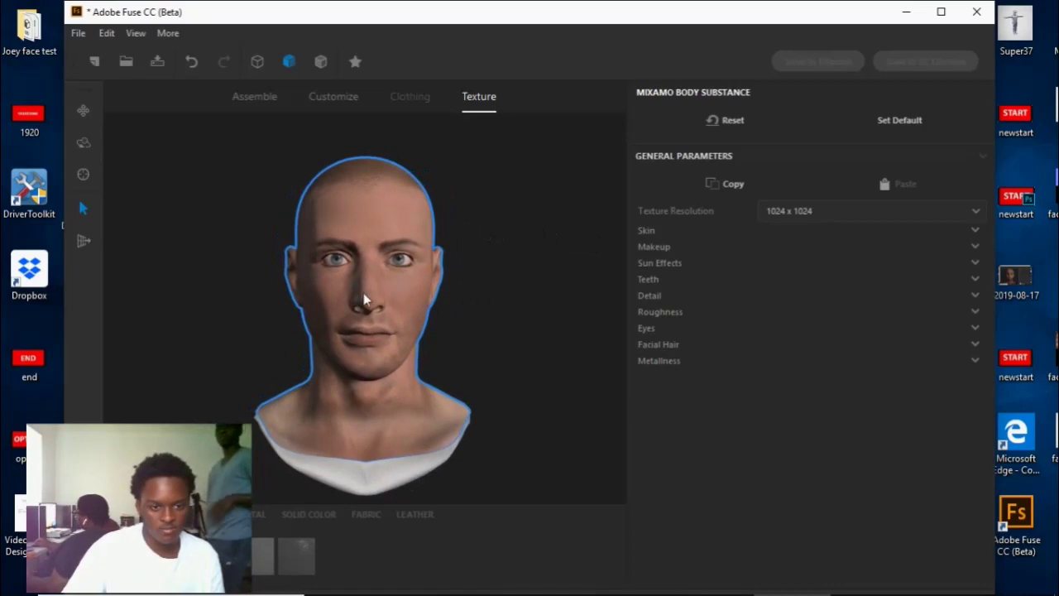
pyautogui.moveTo(471, 170); pyautogui.dragTo(649, 173)
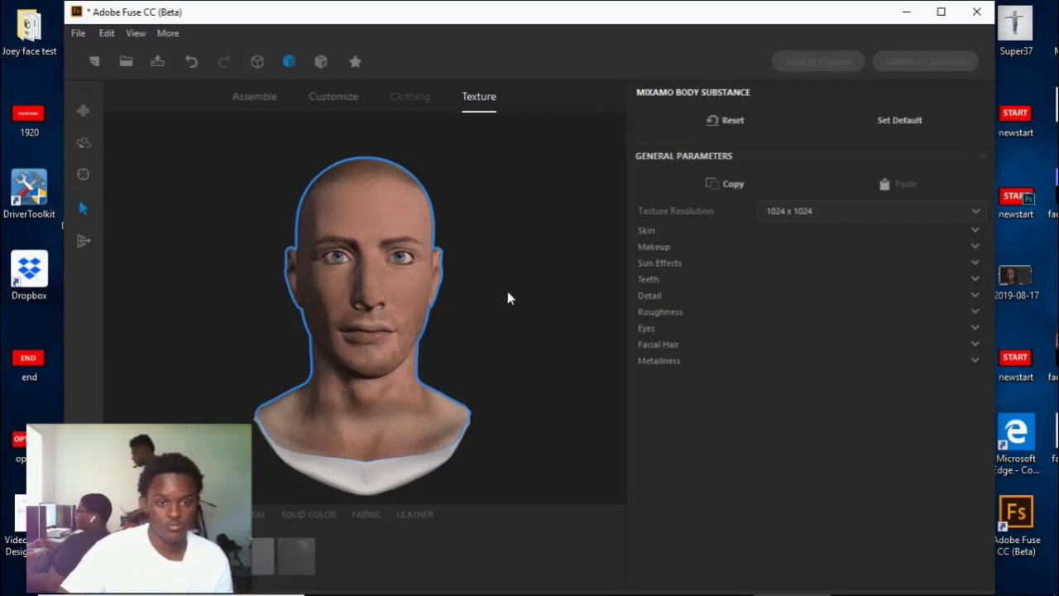
# Step: Give the skin a brown colour through the Skin Color picker
pyautogui.click(644, 231)
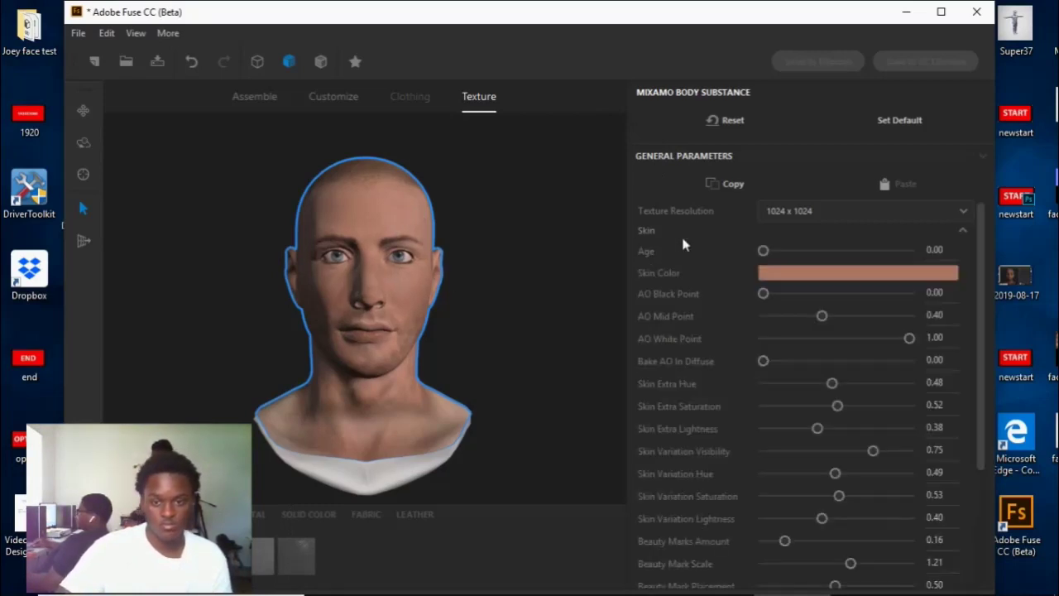
pyautogui.click(811, 274)
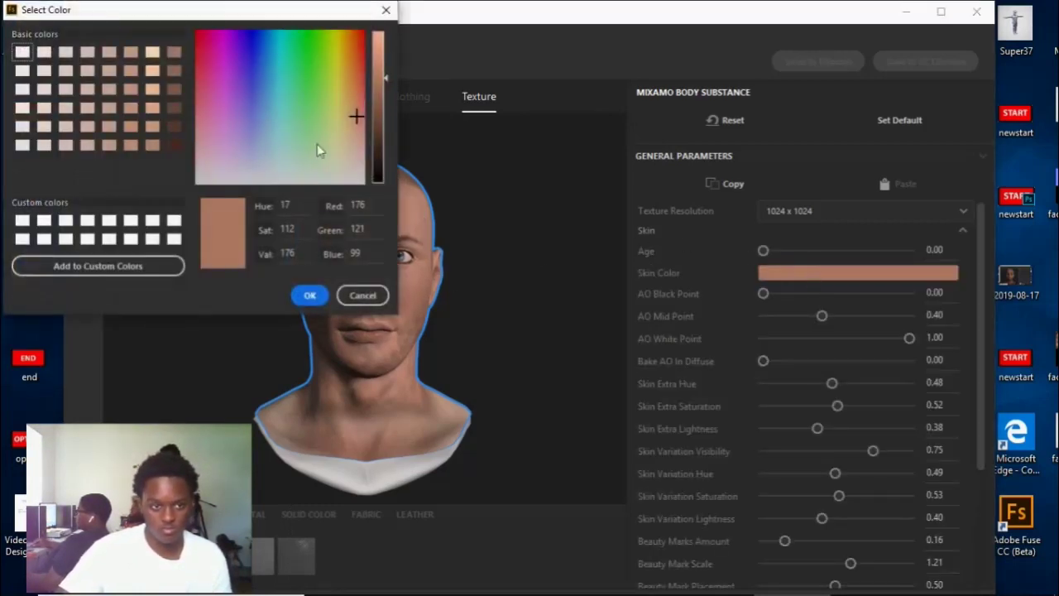
pyautogui.click(174, 127)
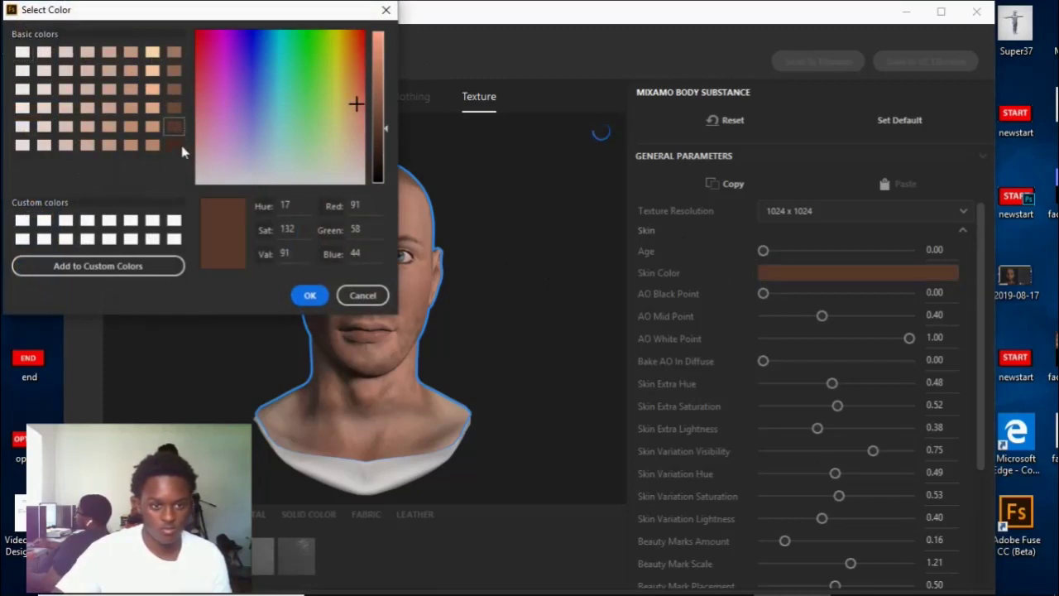
pyautogui.moveTo(383, 132)
pyautogui.mouseDown()
pyautogui.moveTo(385, 145)
pyautogui.moveTo(379, 126)
pyautogui.mouseUp()
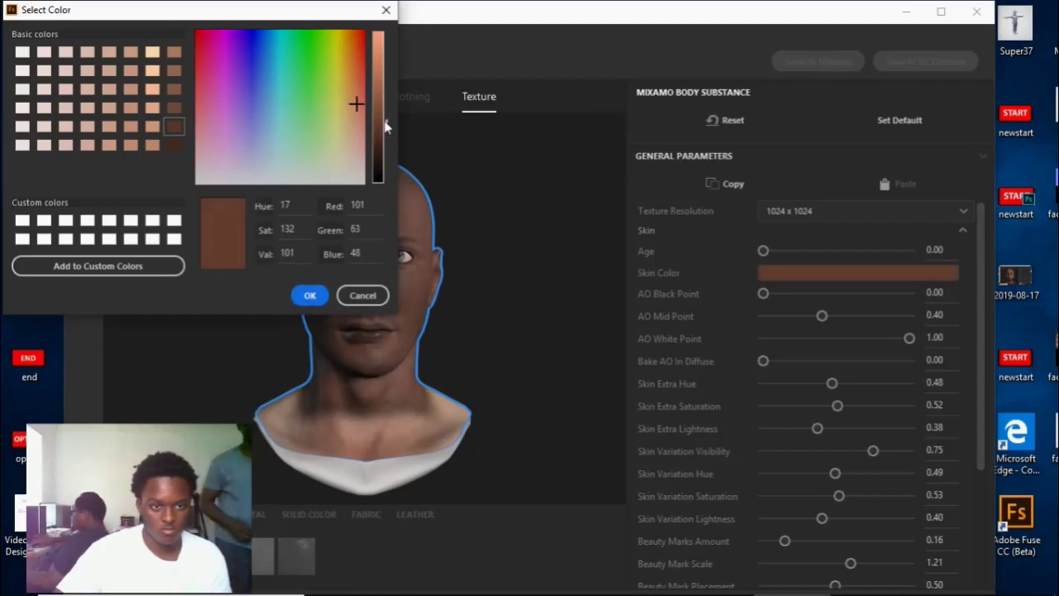
pyautogui.click(385, 118)
pyautogui.moveTo(385, 118); pyautogui.dragTo(383, 111)
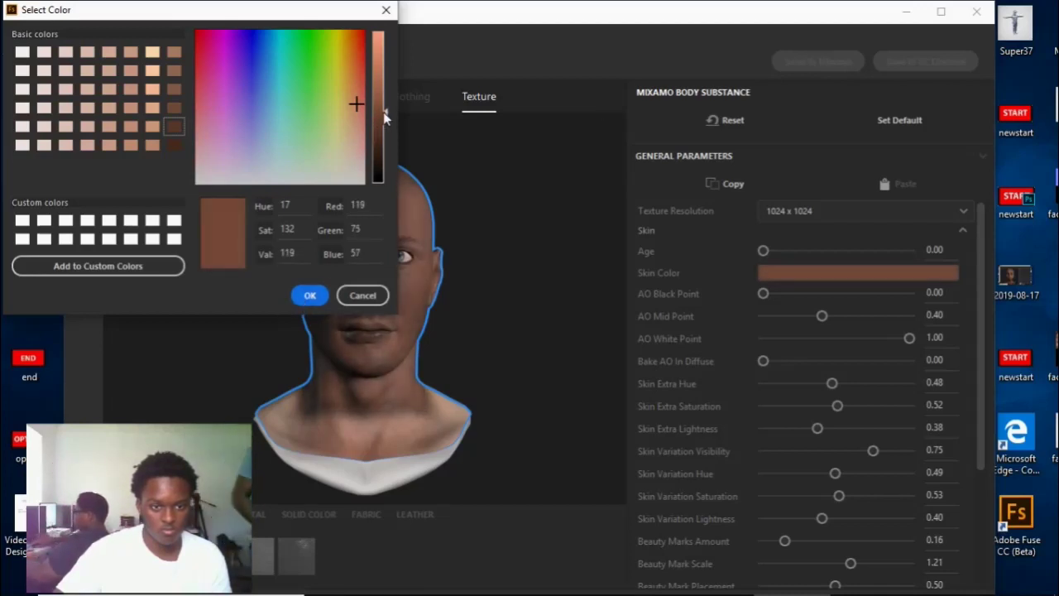
pyautogui.click(310, 295)
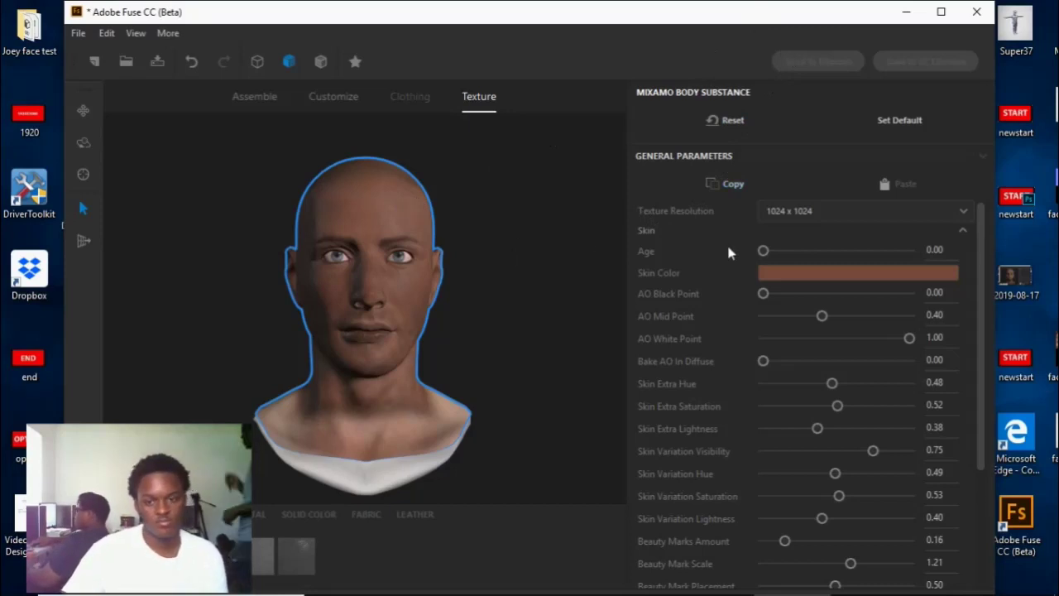
# Step: Try mustard and green skin tones, then cancel the picker to keep the brown
pyautogui.click(799, 275)
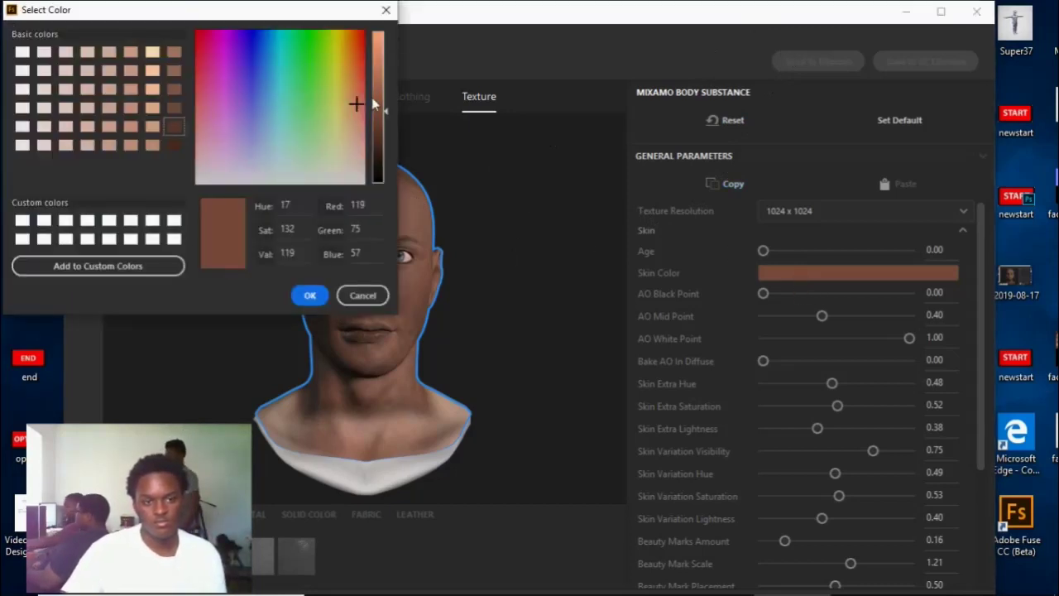
pyautogui.moveTo(360, 105); pyautogui.dragTo(329, 125)
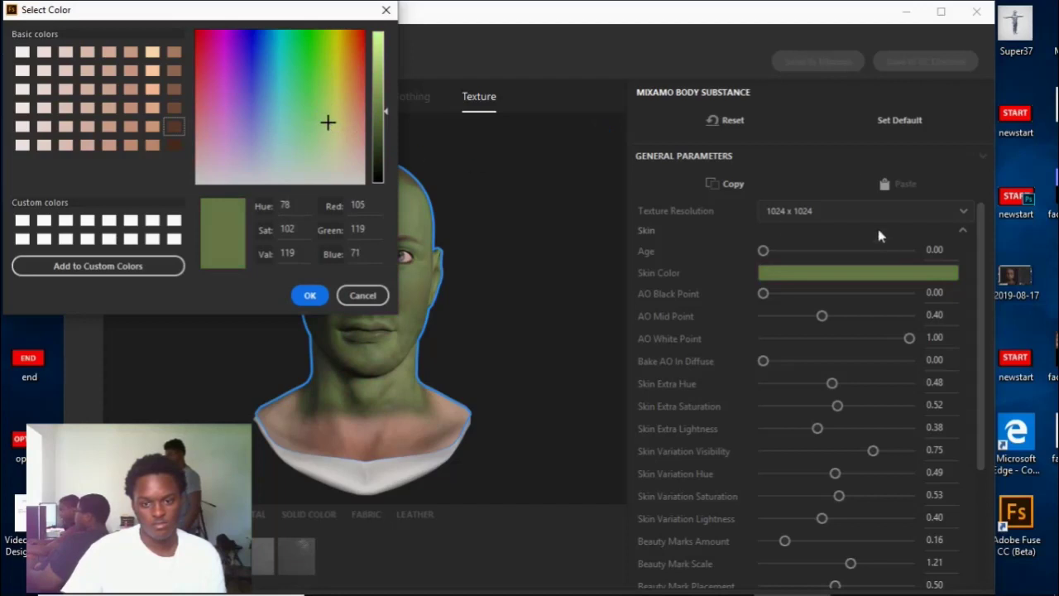
pyautogui.moveTo(383, 115); pyautogui.dragTo(384, 124)
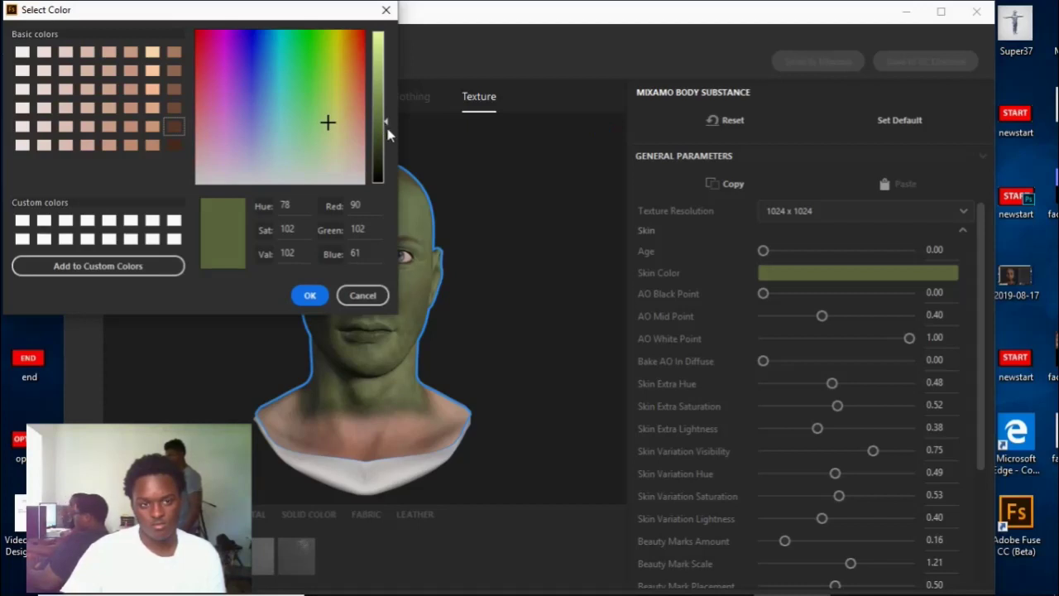
pyautogui.click(386, 10)
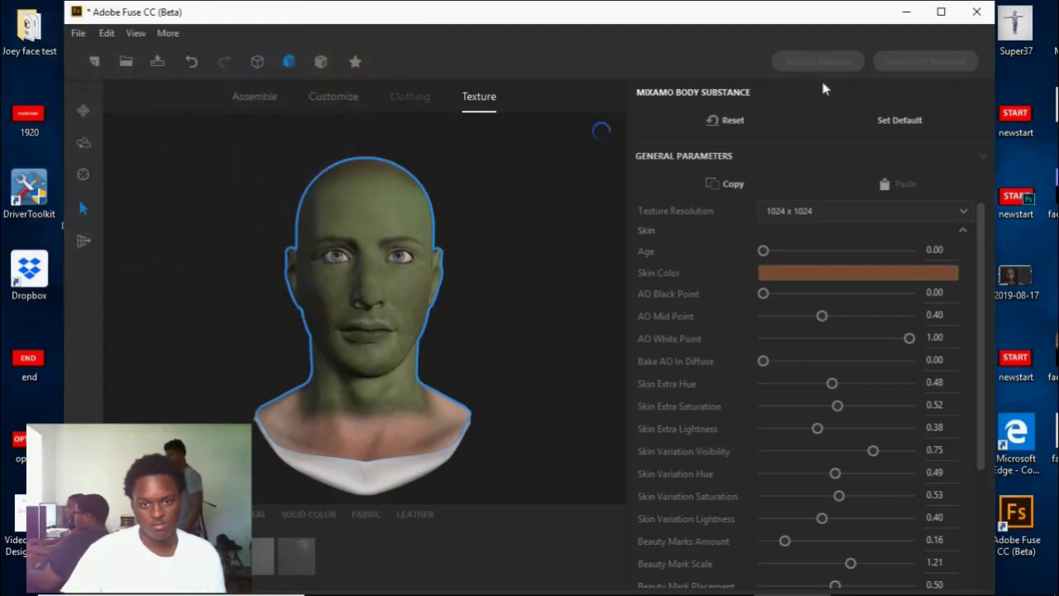
# Step: Reset Mixamo Body Substance to defaults and browse the Assemble page's head parts
pyautogui.click(730, 122)
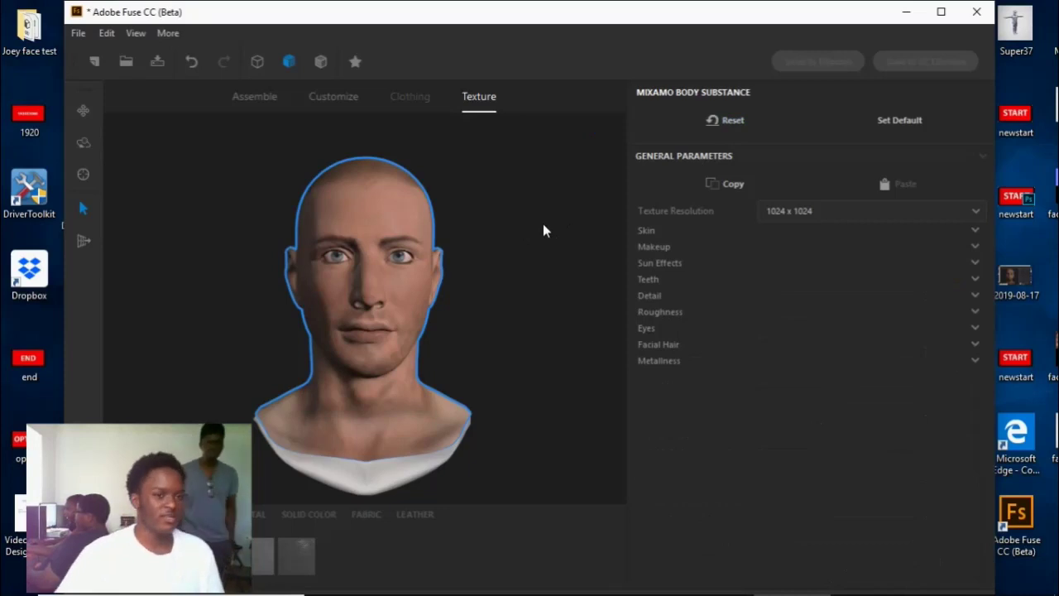
pyautogui.click(275, 97)
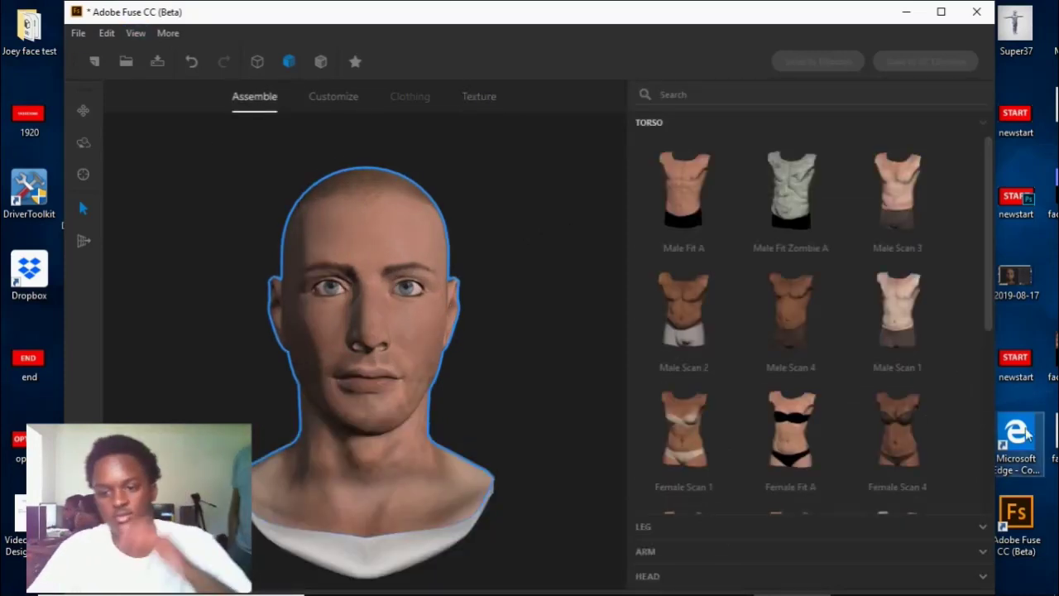
pyautogui.click(665, 577)
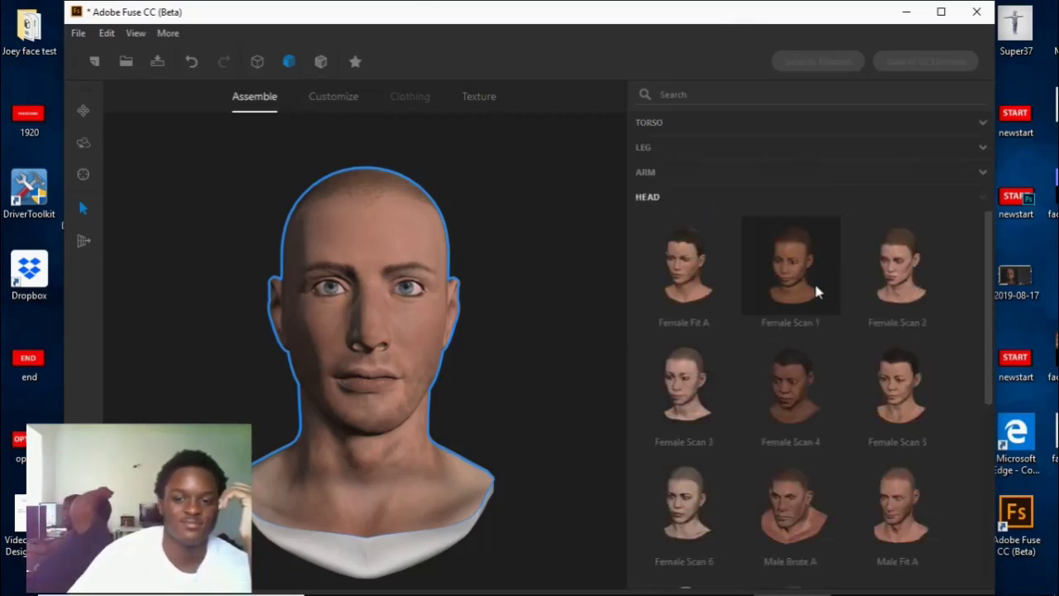
pyautogui.scroll(-5, 886, 314)
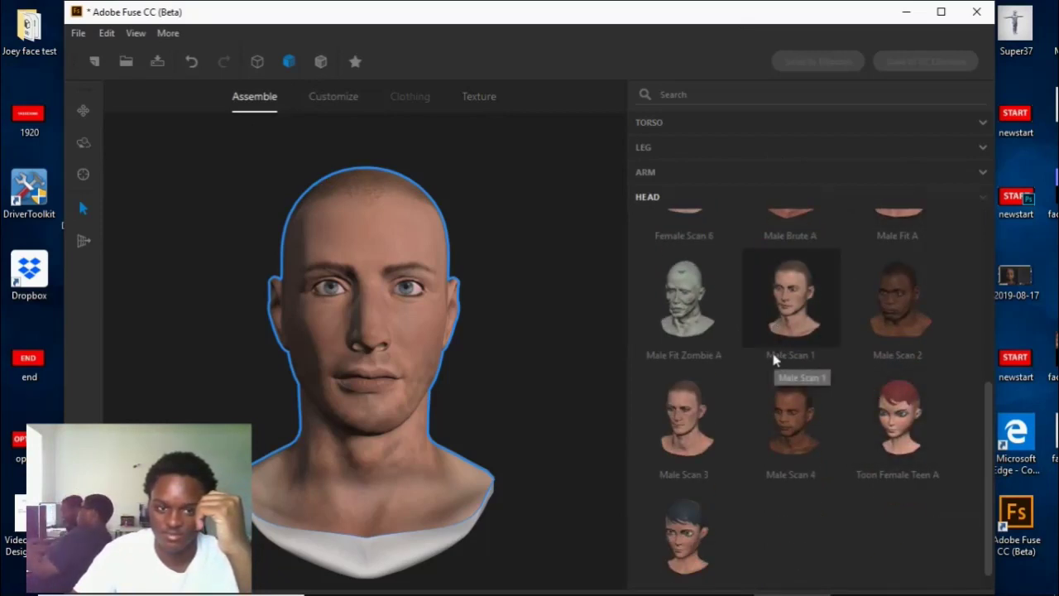
pyautogui.scroll(4, 773, 358)
# Step: Look through the Customize and Texture pages, then return to Assemble's Torso list
pyautogui.click(333, 96)
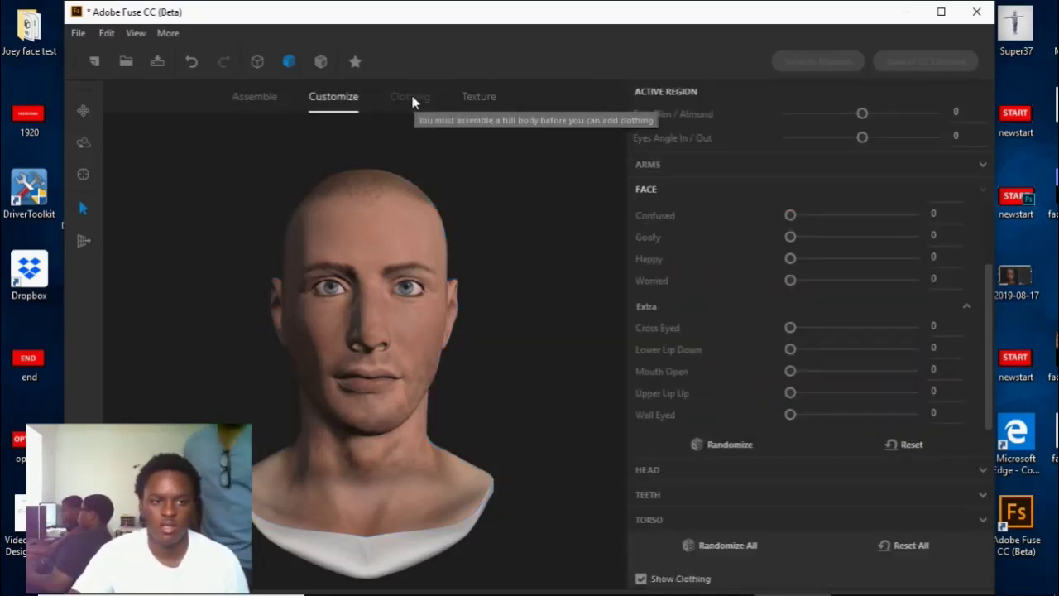
pyautogui.click(263, 100)
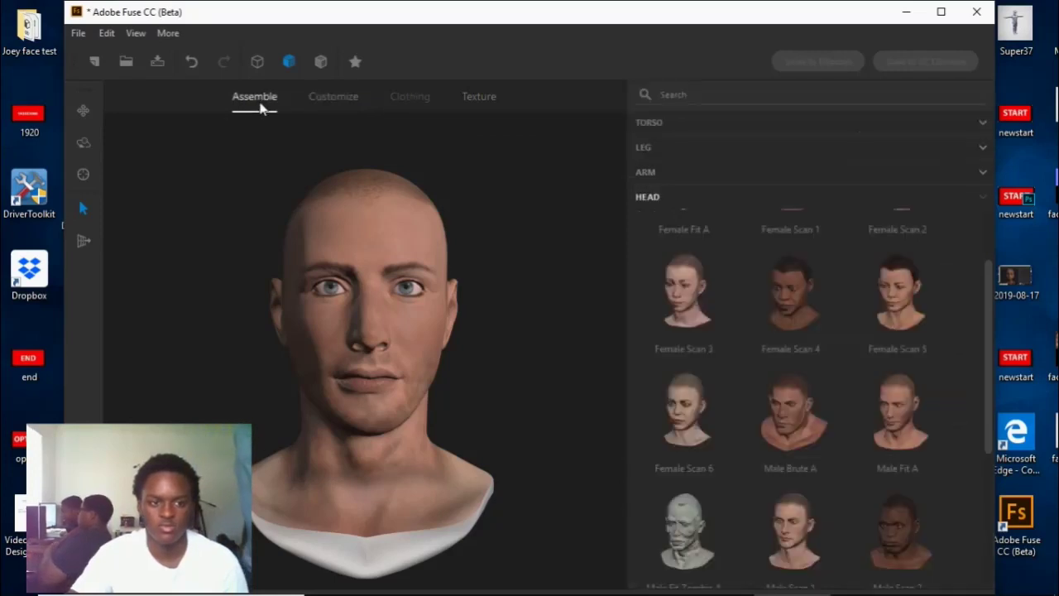
pyautogui.click(648, 123)
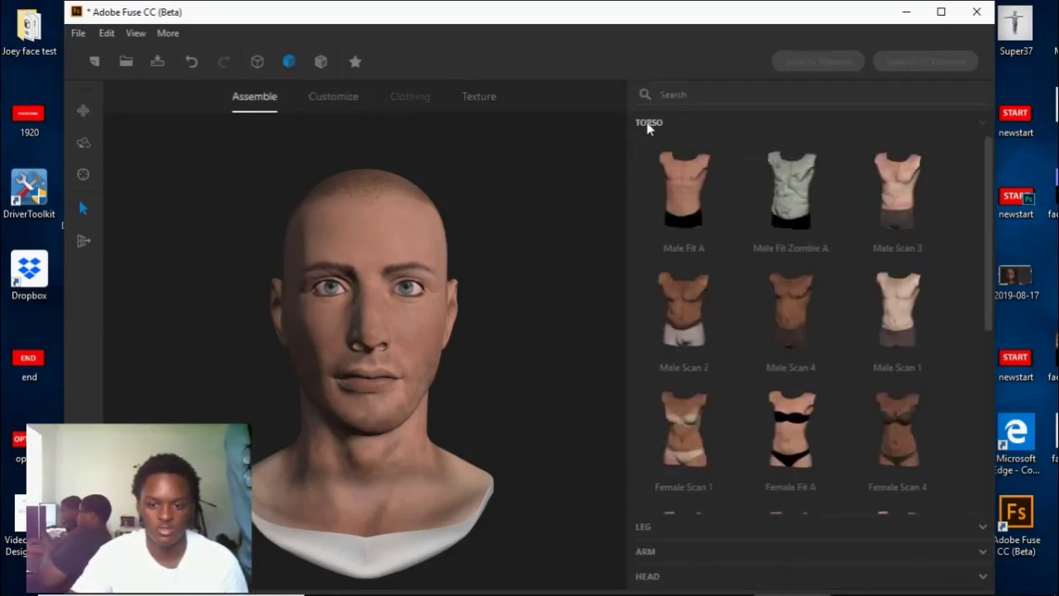
pyautogui.scroll(-5, 654, 203)
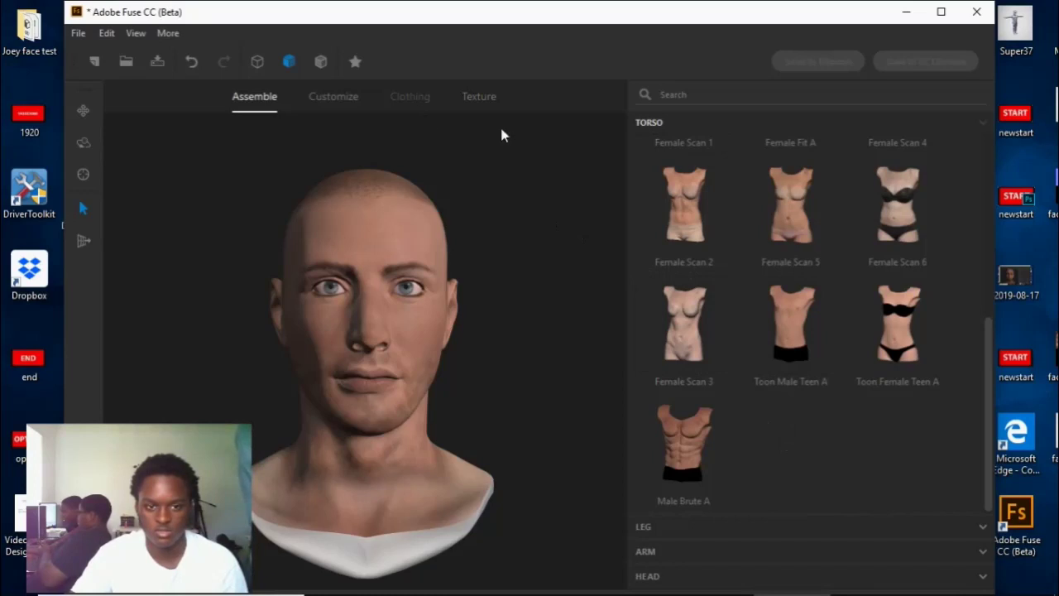
pyautogui.click(480, 96)
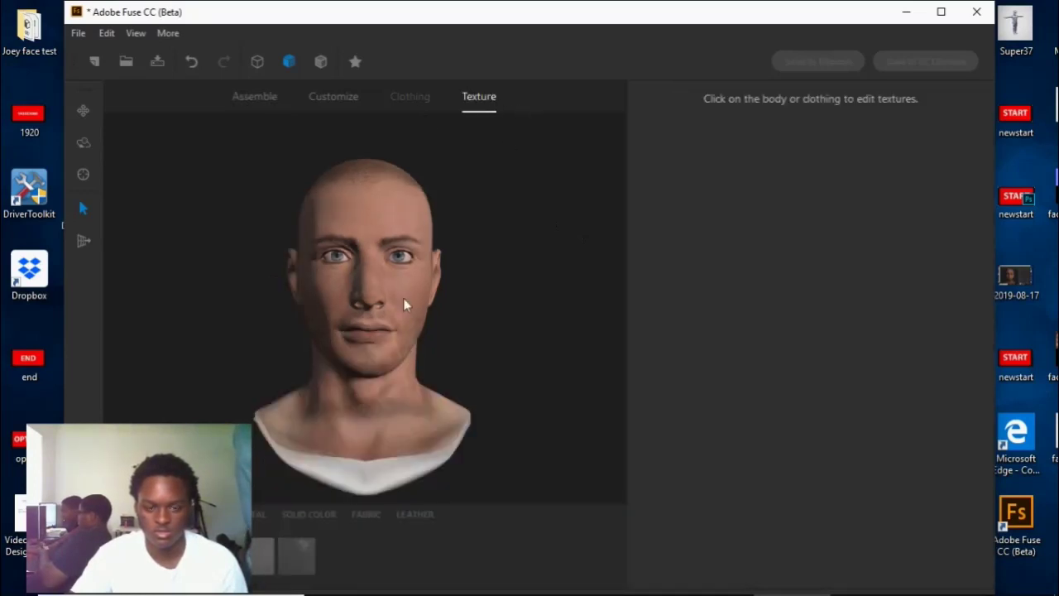
pyautogui.click(397, 318)
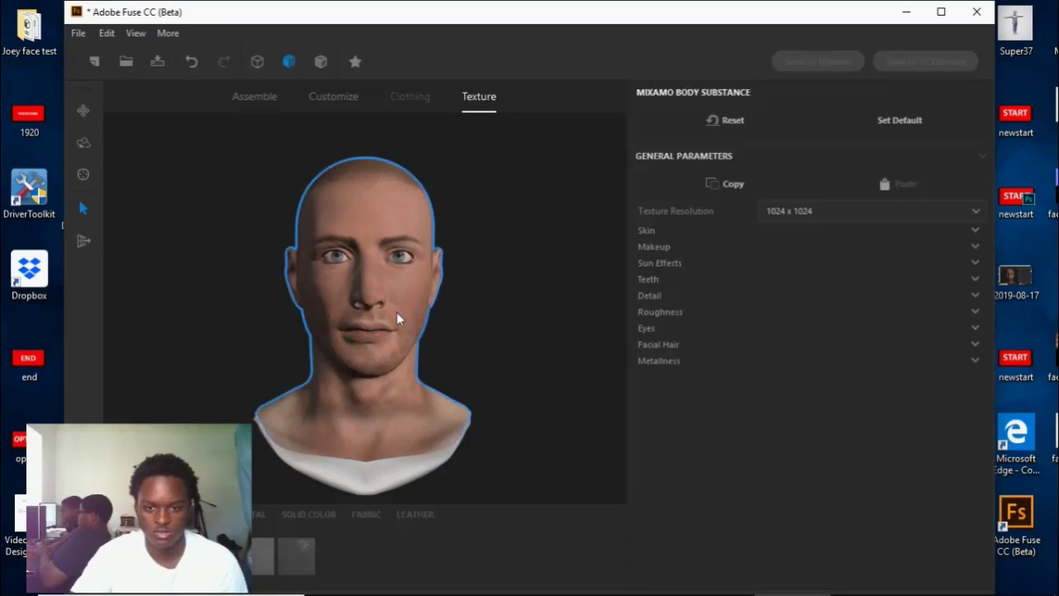
pyautogui.click(266, 97)
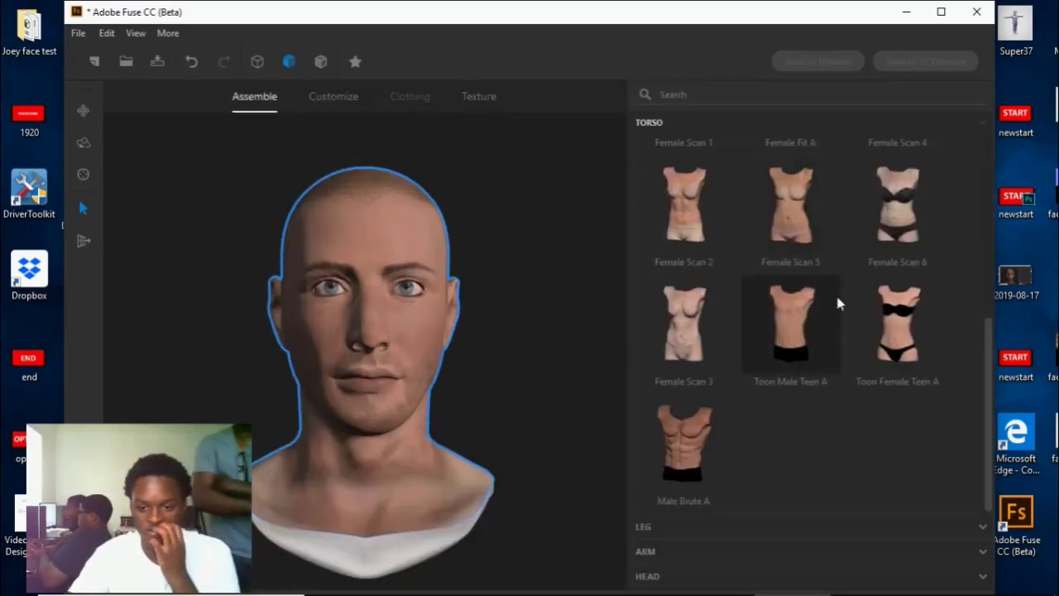
pyautogui.scroll(3, 907, 257)
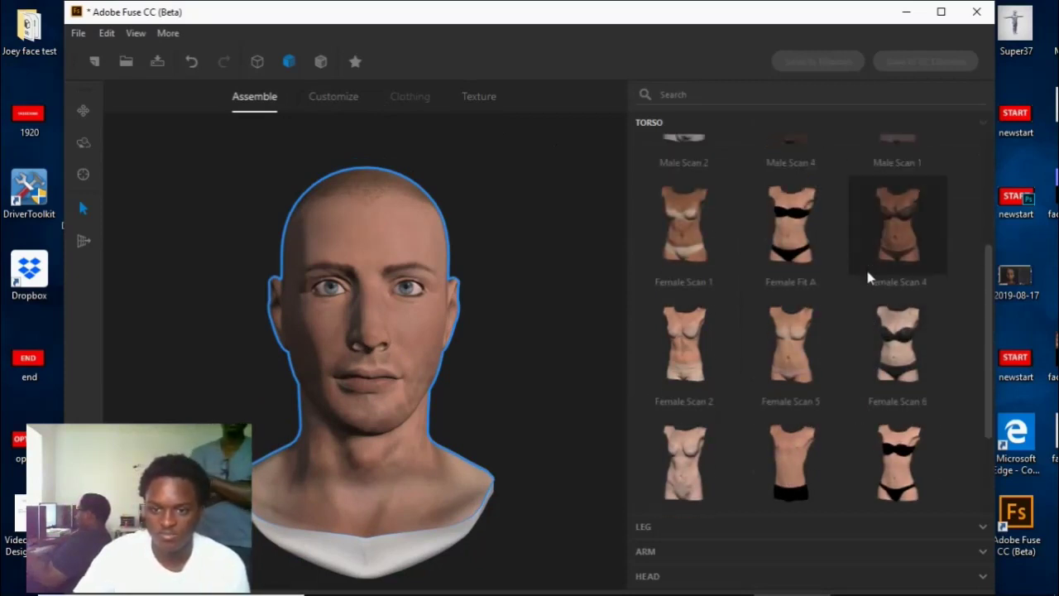
pyautogui.scroll(2, 732, 239)
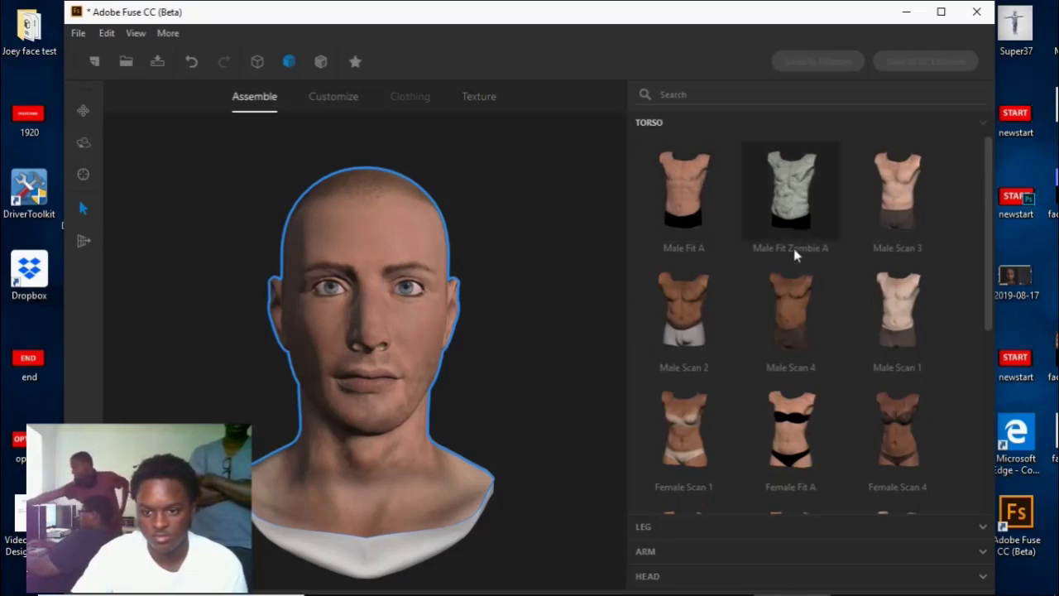
pyautogui.scroll(-3, 780, 318)
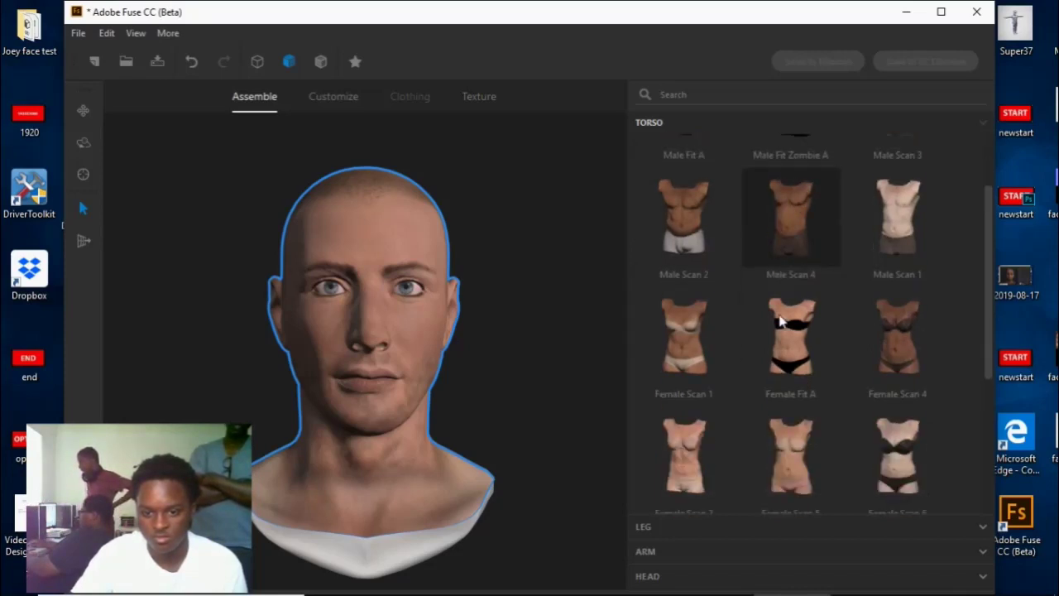
pyautogui.scroll(2, 780, 319)
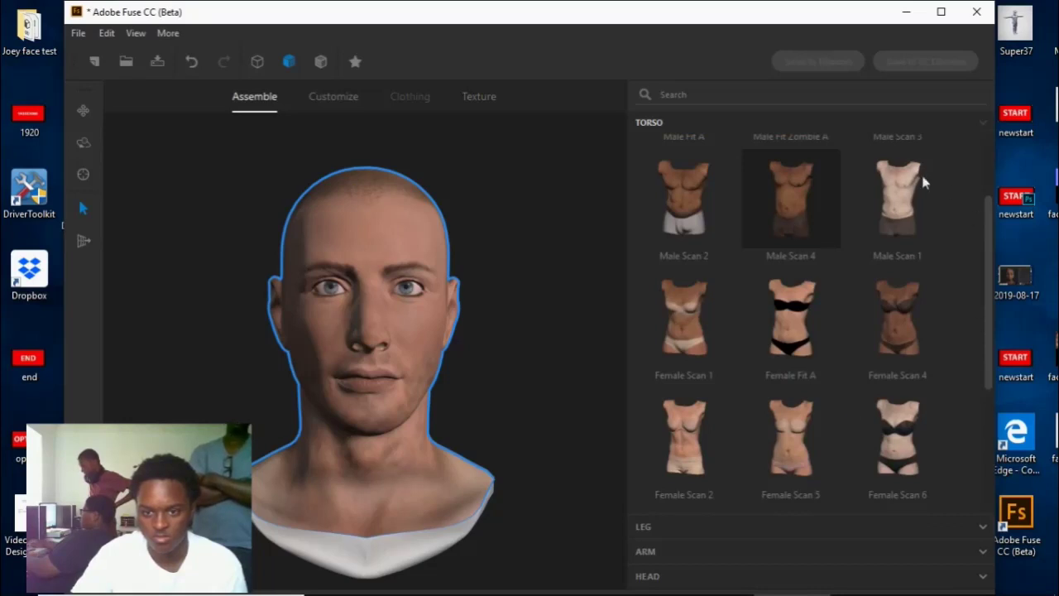
# Step: Attach Male Scan 4 torso, legs and arms beneath the head
pyautogui.click(791, 206)
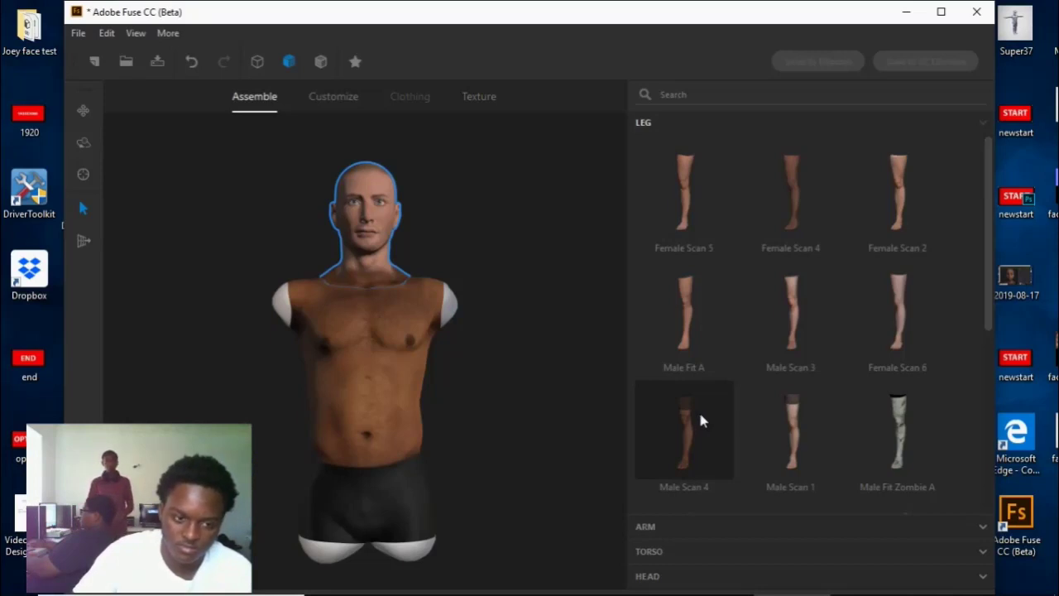
pyautogui.click(674, 460)
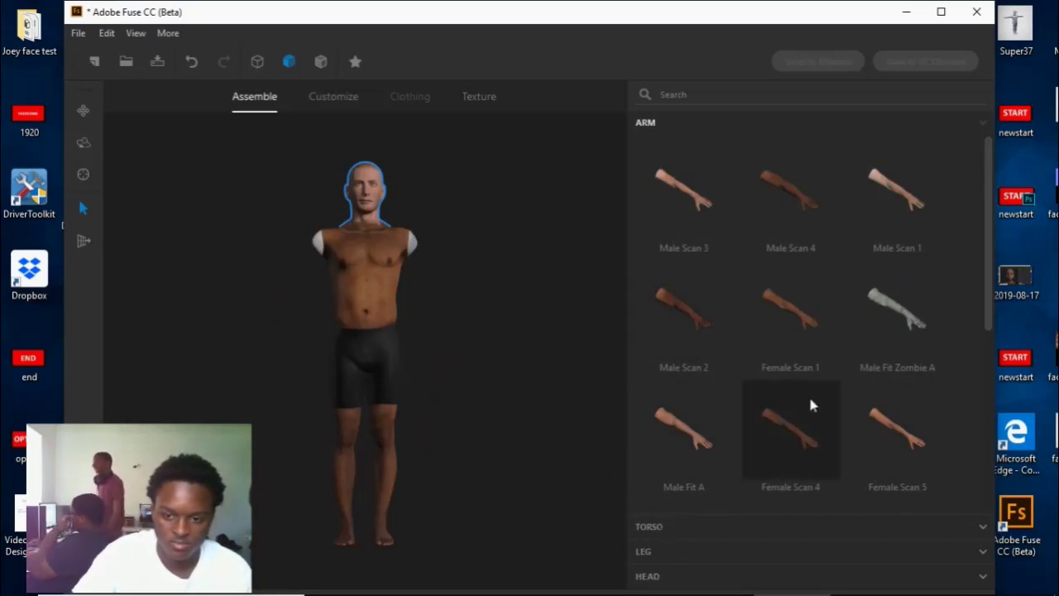
pyautogui.click(783, 194)
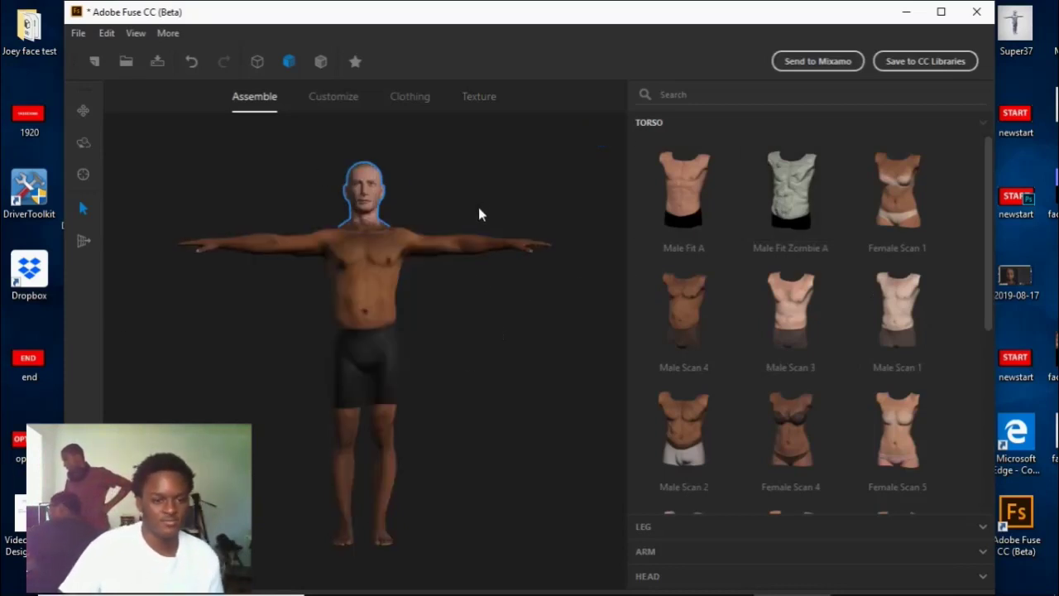
# Step: Orbit, pan and zoom the viewport to frame the character's bald head close up
pyautogui.moveTo(506, 335)
pyautogui.mouseDown()
pyautogui.moveTo(343, 365)
pyautogui.moveTo(275, 341)
pyautogui.moveTo(196, 366)
pyautogui.moveTo(259, 264)
pyautogui.moveTo(522, 373)
pyautogui.moveTo(482, 321)
pyautogui.moveTo(511, 349)
pyautogui.moveTo(497, 346)
pyautogui.mouseUp()
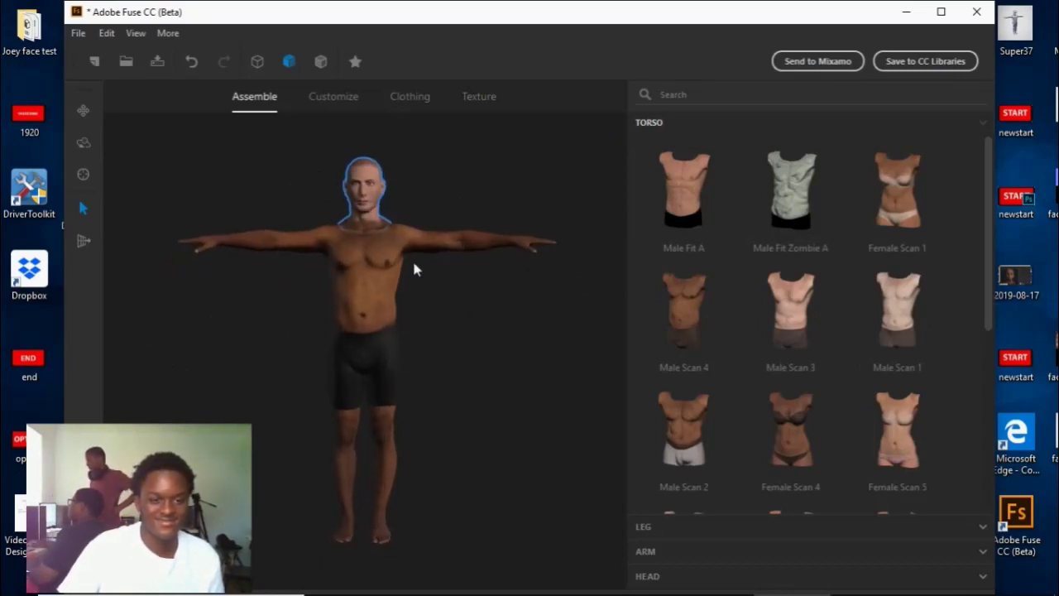
pyautogui.scroll(2, 468, 192)
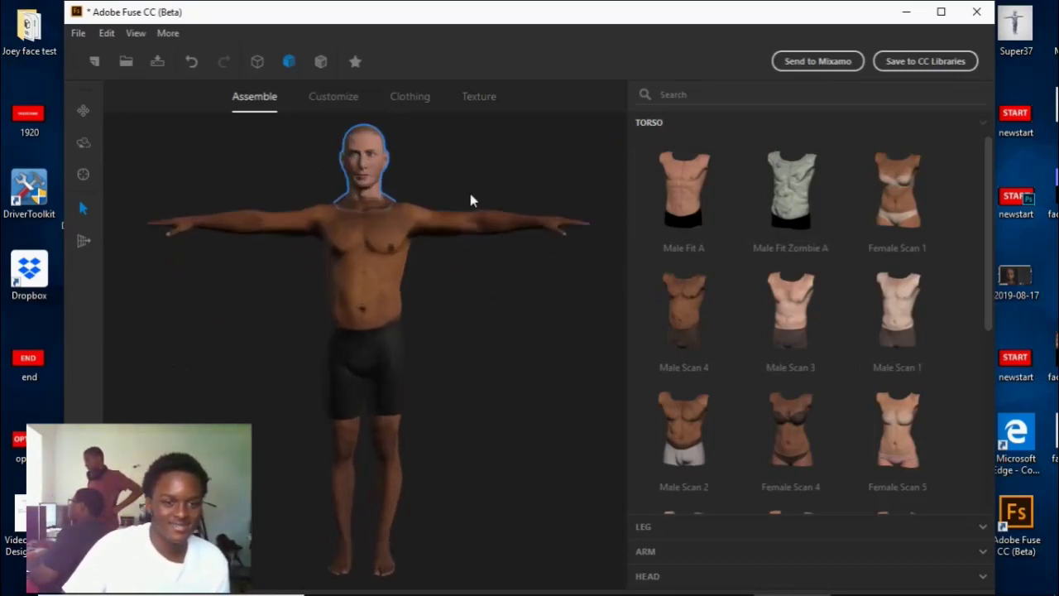
pyautogui.scroll(1, 471, 198)
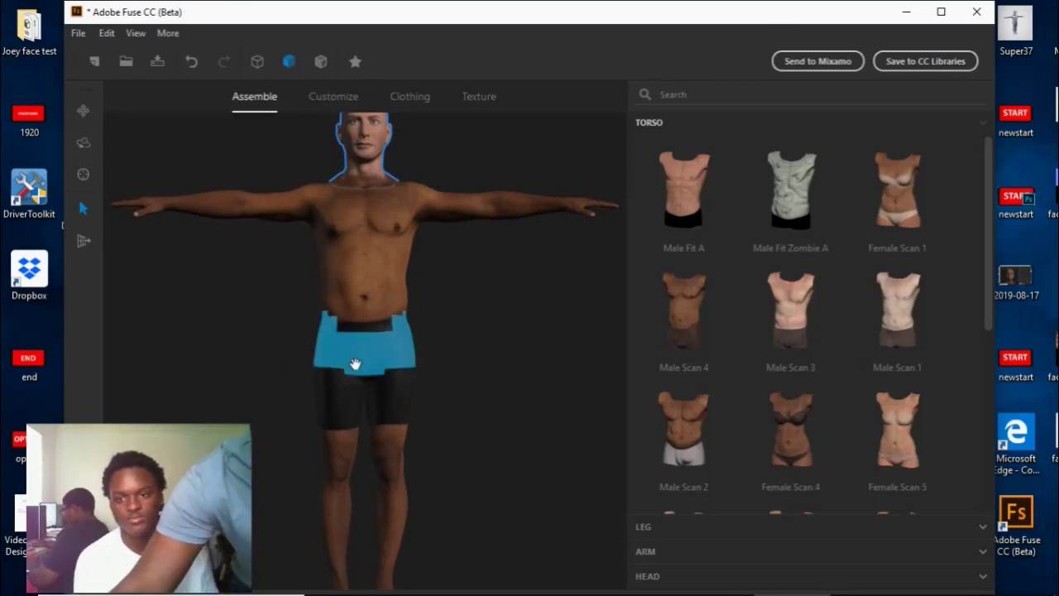
pyautogui.moveTo(494, 362); pyautogui.dragTo(464, 363, button='middle')
pyautogui.scroll(-2, 429, 368)
pyautogui.scroll(3, 433, 369)
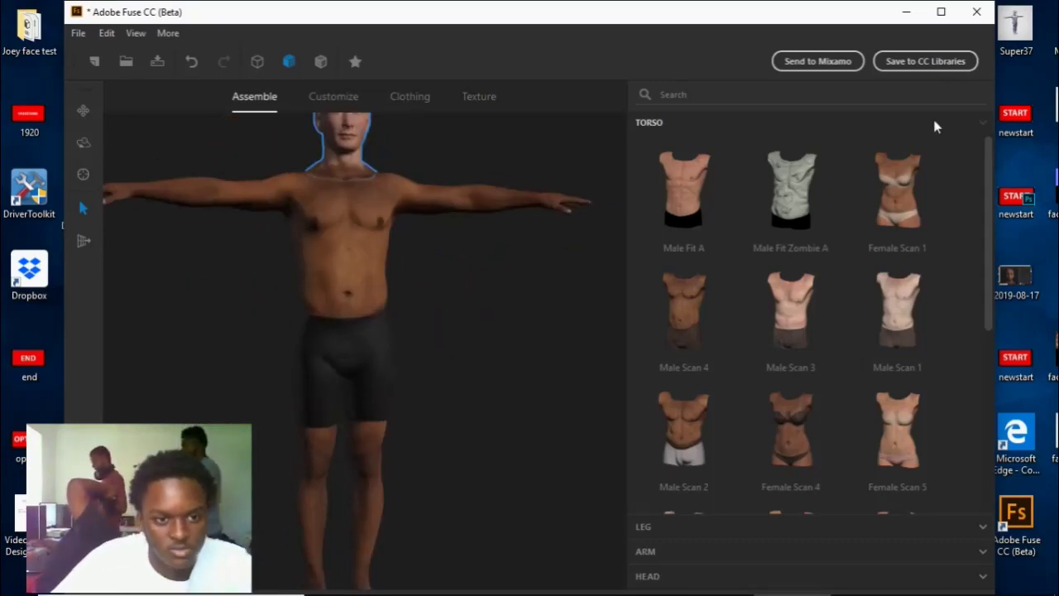
pyautogui.moveTo(506, 343); pyautogui.dragTo(483, 350, button='middle')
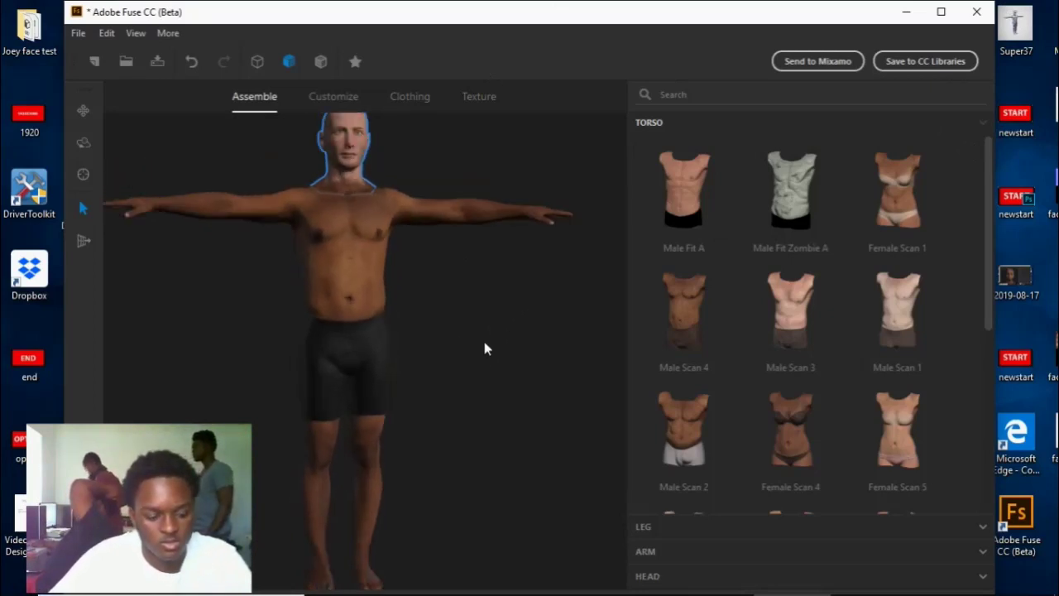
pyautogui.moveTo(491, 300); pyautogui.dragTo(463, 305, button='middle')
pyautogui.scroll(2, 462, 304)
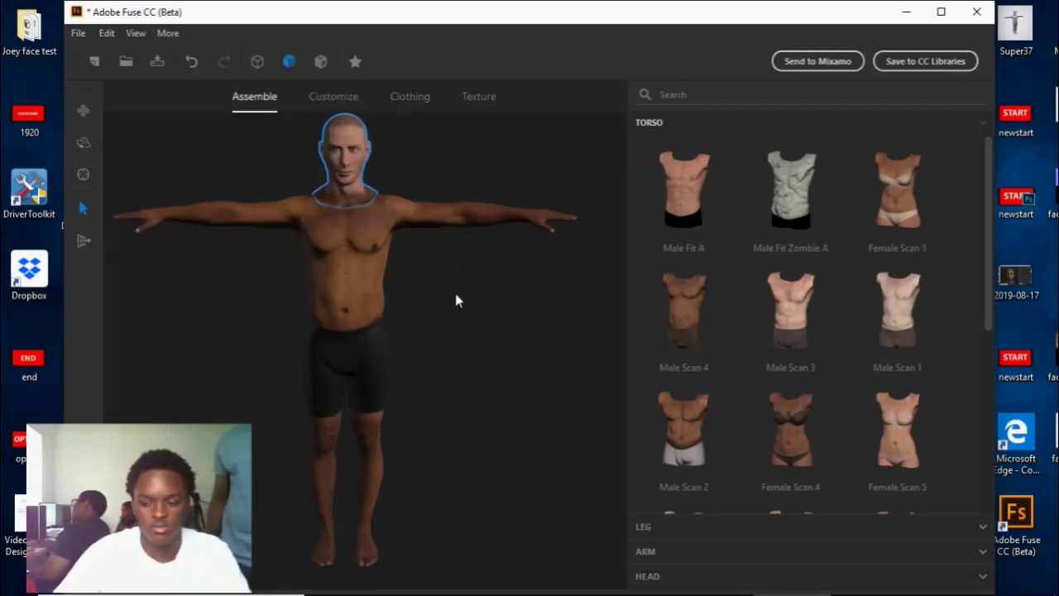
pyautogui.scroll(2, 451, 306)
pyautogui.moveTo(444, 314); pyautogui.dragTo(471, 395, button='middle')
pyautogui.scroll(2, 482, 261)
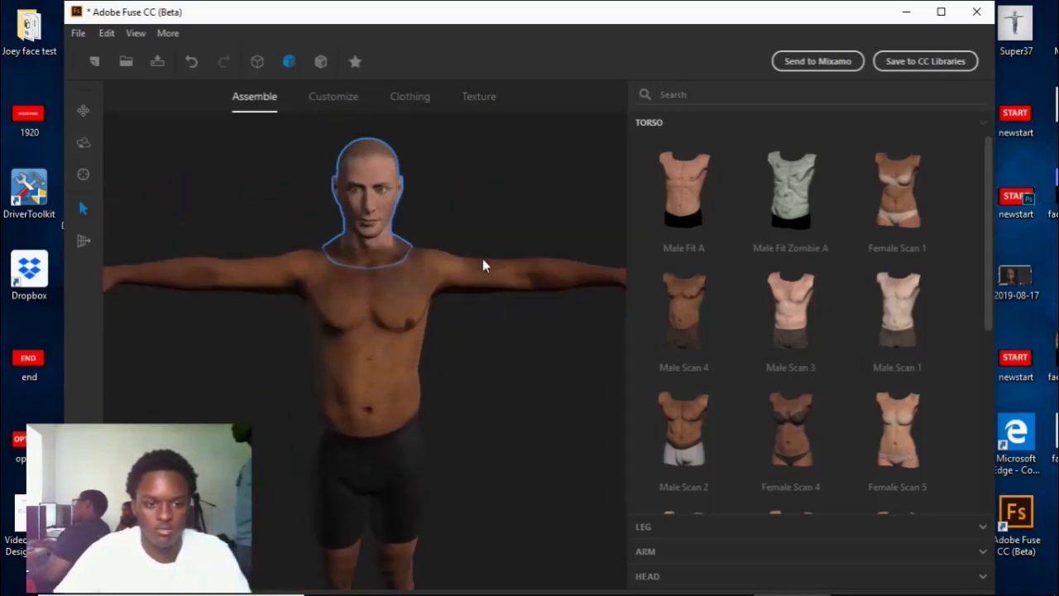
pyautogui.scroll(3, 501, 356)
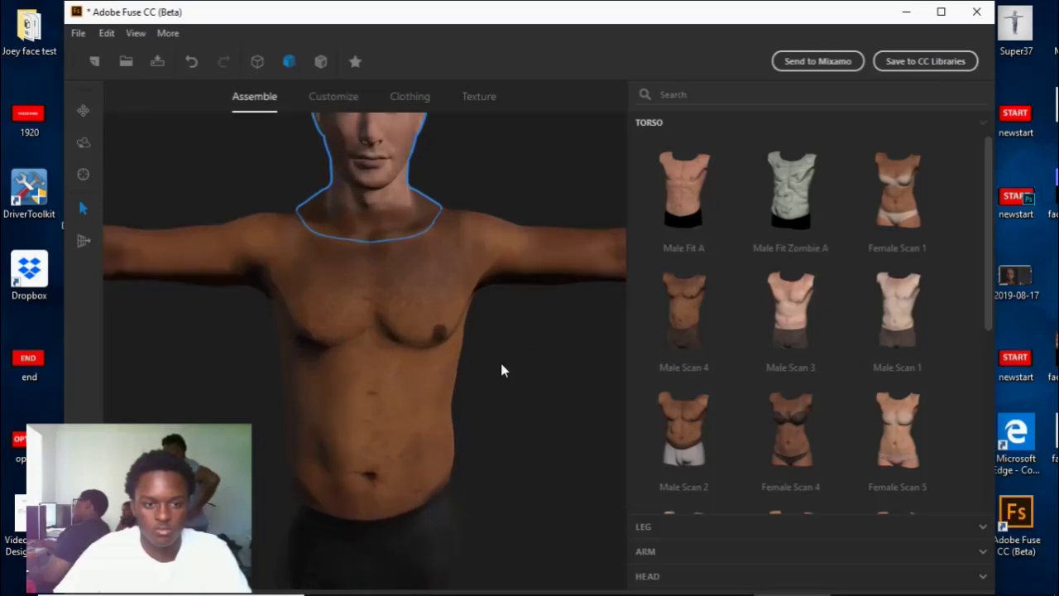
pyautogui.moveTo(500, 310); pyautogui.dragTo(494, 489, button='middle')
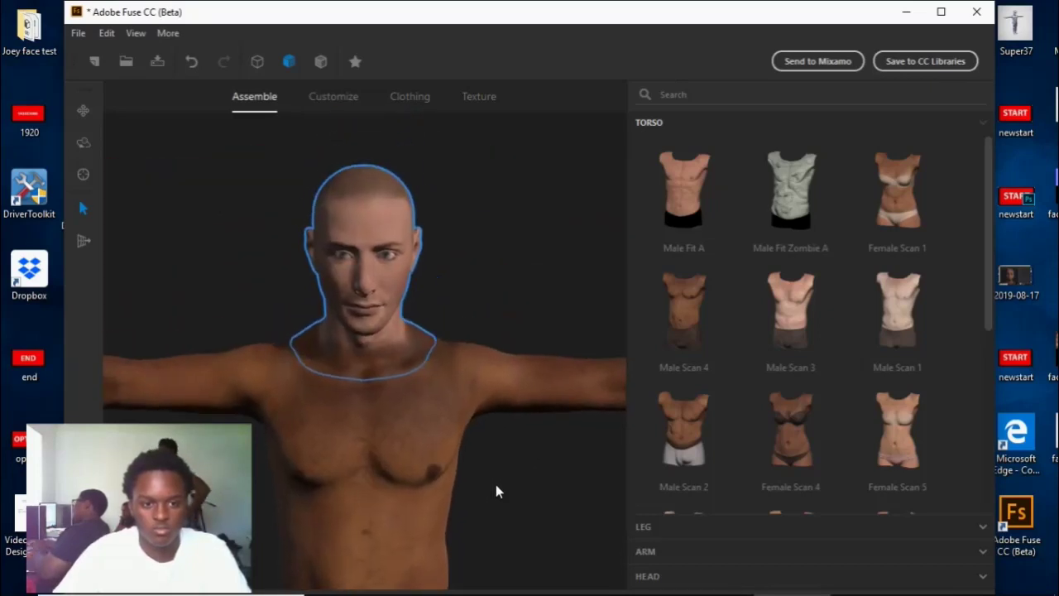
pyautogui.moveTo(508, 446); pyautogui.dragTo(517, 309)
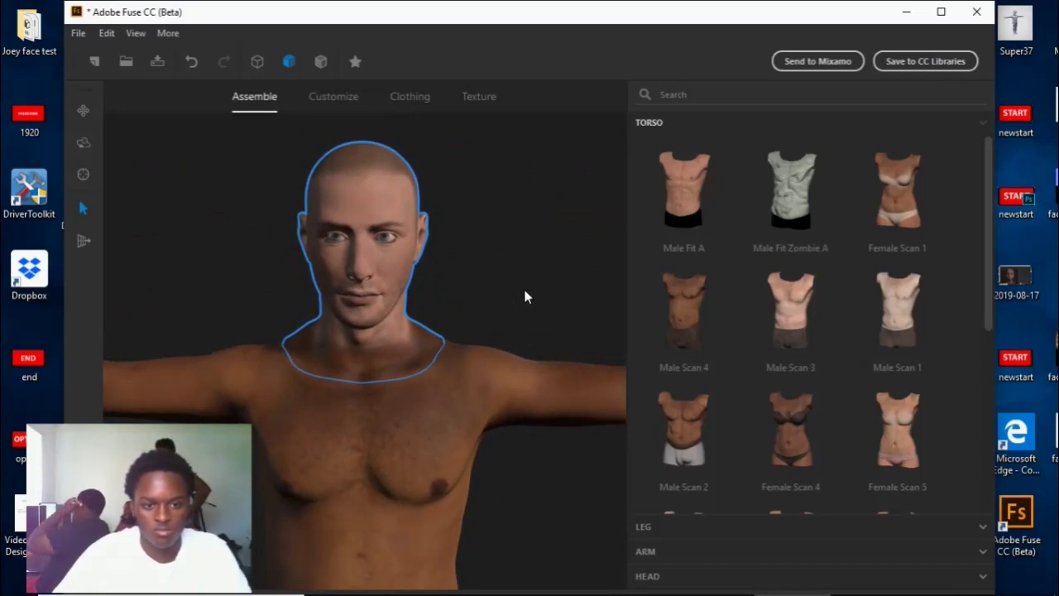
pyautogui.moveTo(524, 283); pyautogui.dragTo(533, 326, button='middle')
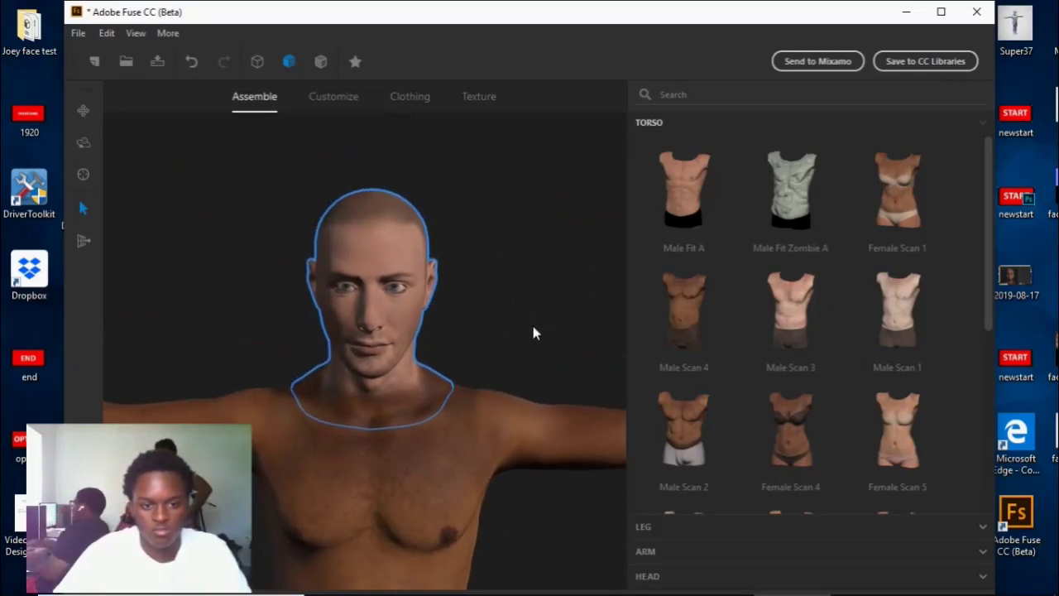
pyautogui.scroll(3, 533, 319)
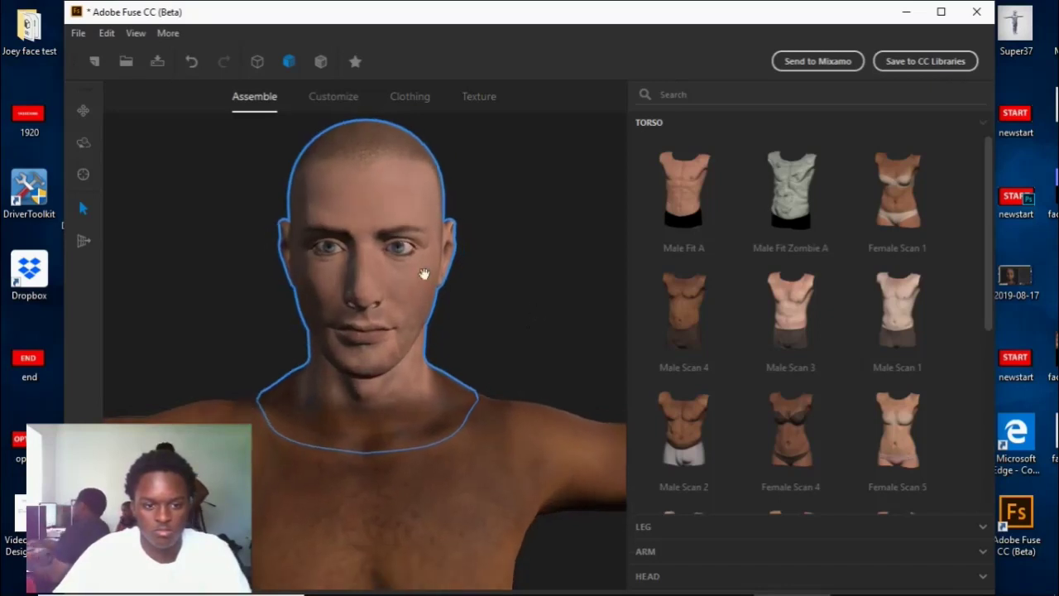
# Step: In Customize, expand Face and set the Angry expression slider to 16
pyautogui.click(355, 100)
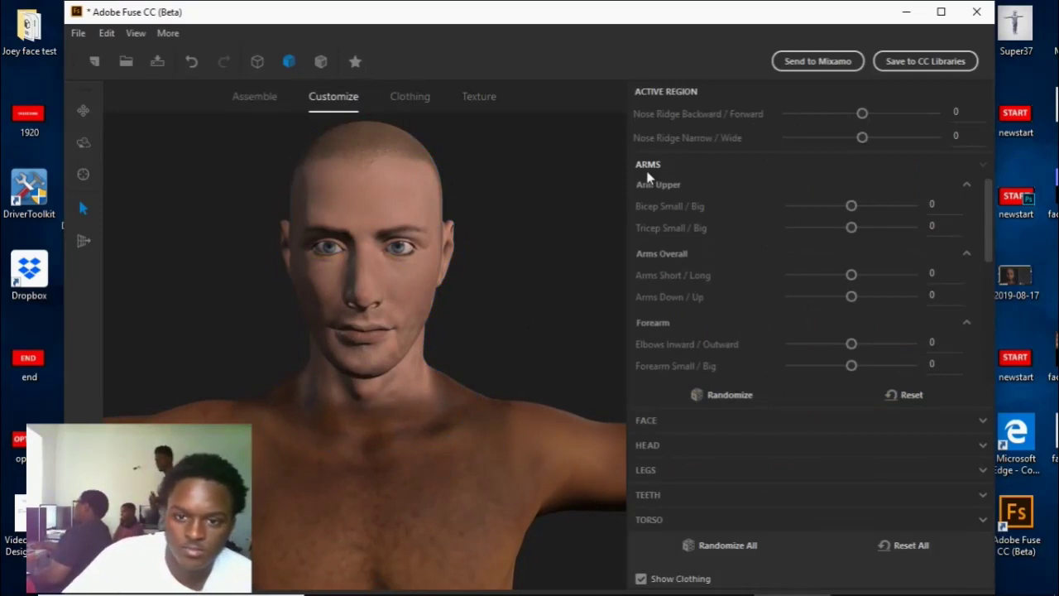
pyautogui.click(647, 422)
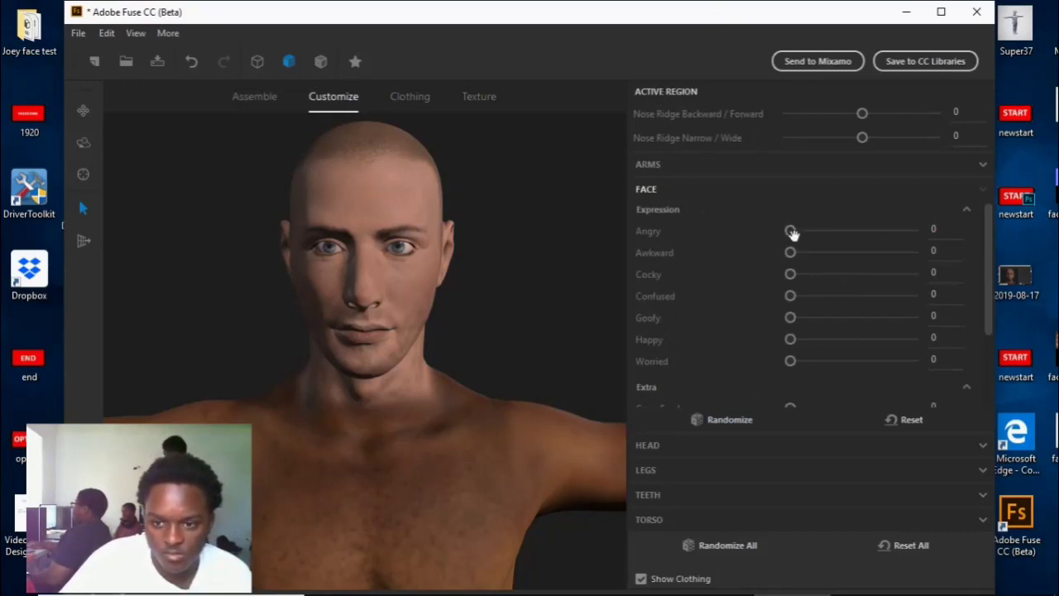
pyautogui.moveTo(792, 232); pyautogui.dragTo(732, 239)
# Step: Scroll through the Clothing Tops gallery to find the Open Jacket top
pyautogui.click(411, 97)
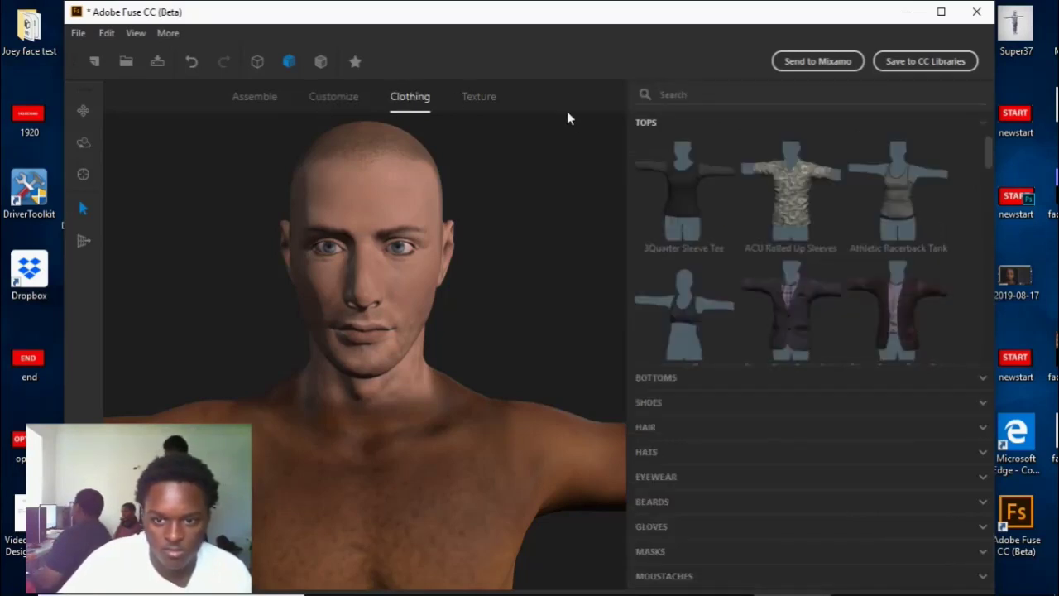
pyautogui.scroll(-1, 765, 263)
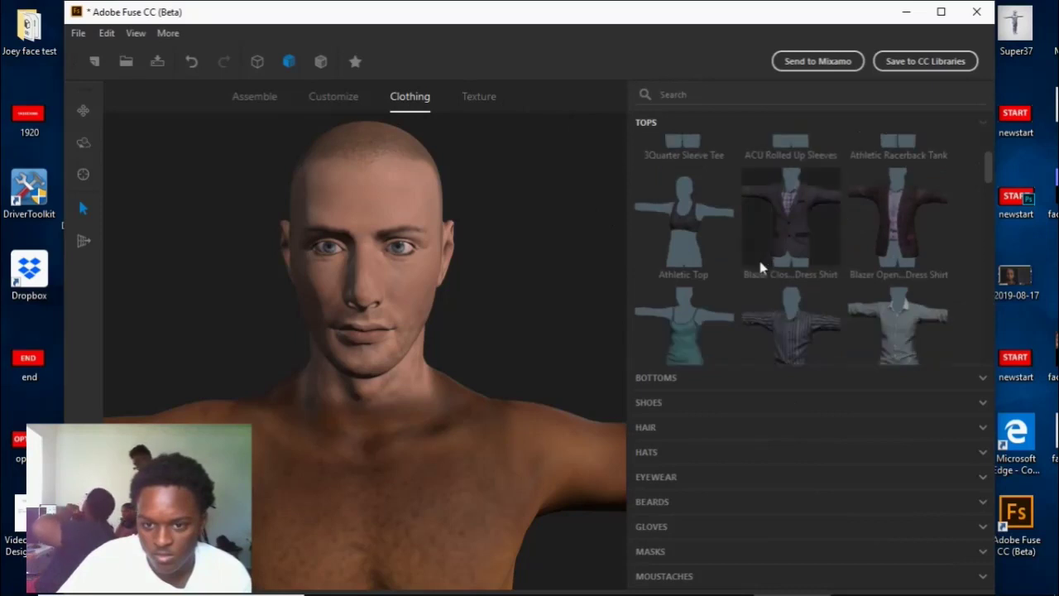
pyautogui.scroll(-3, 761, 272)
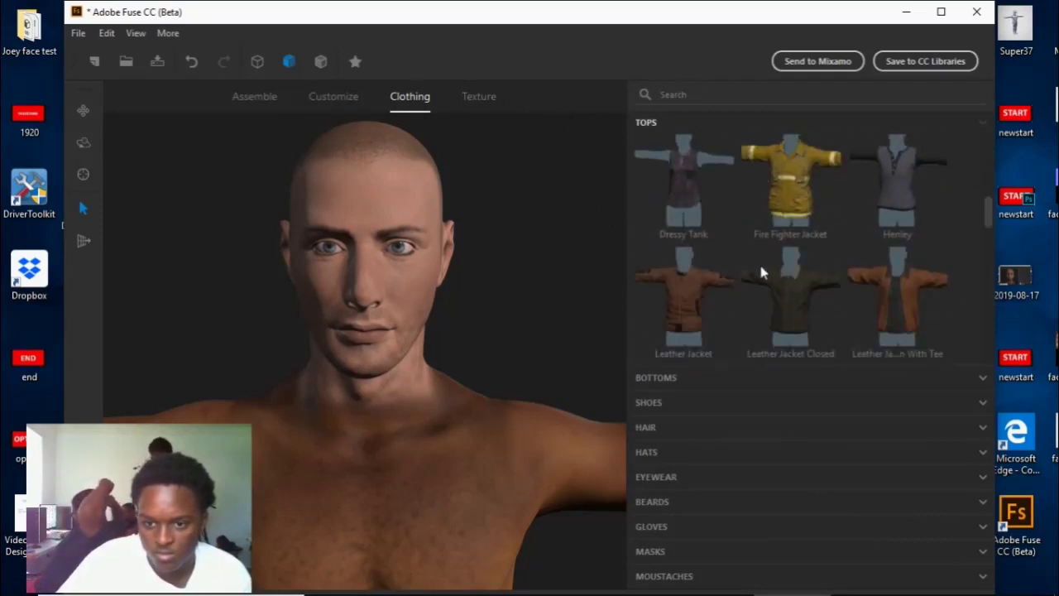
pyautogui.scroll(-2, 759, 261)
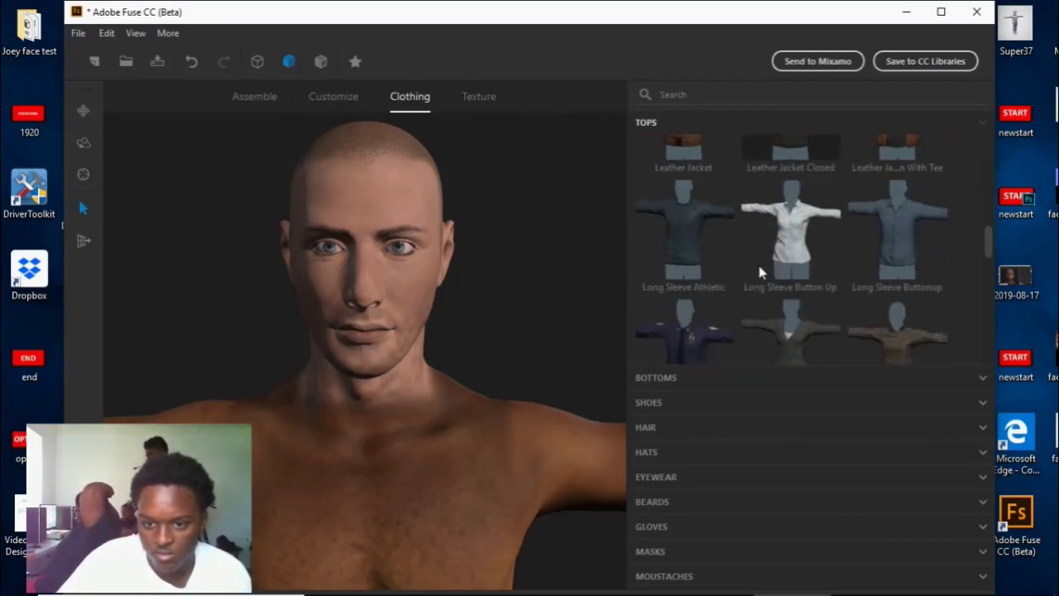
pyautogui.scroll(2, 762, 262)
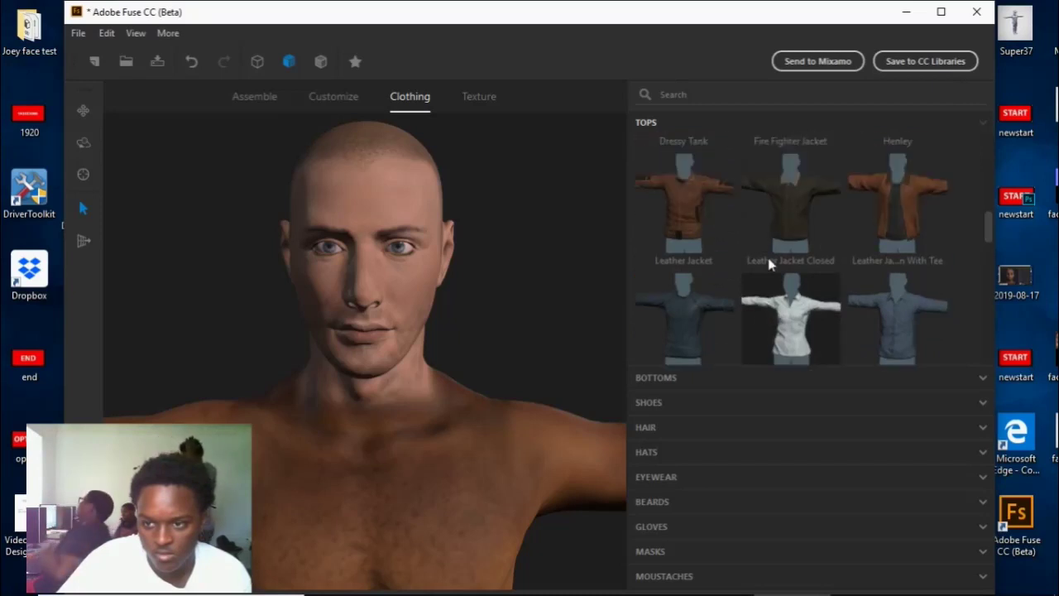
pyautogui.scroll(-4, 906, 258)
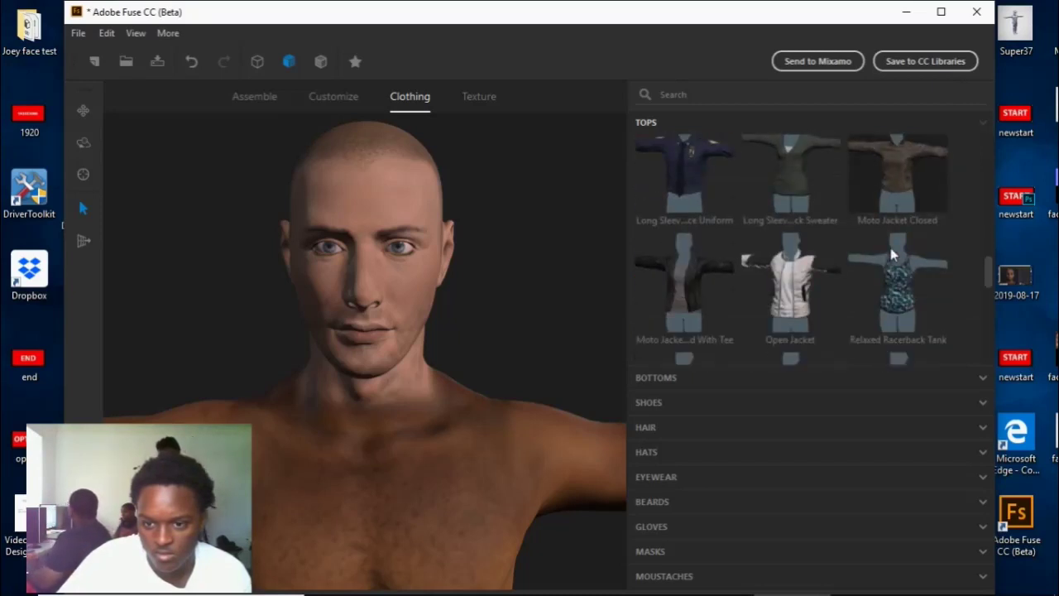
pyautogui.scroll(-8, 820, 276)
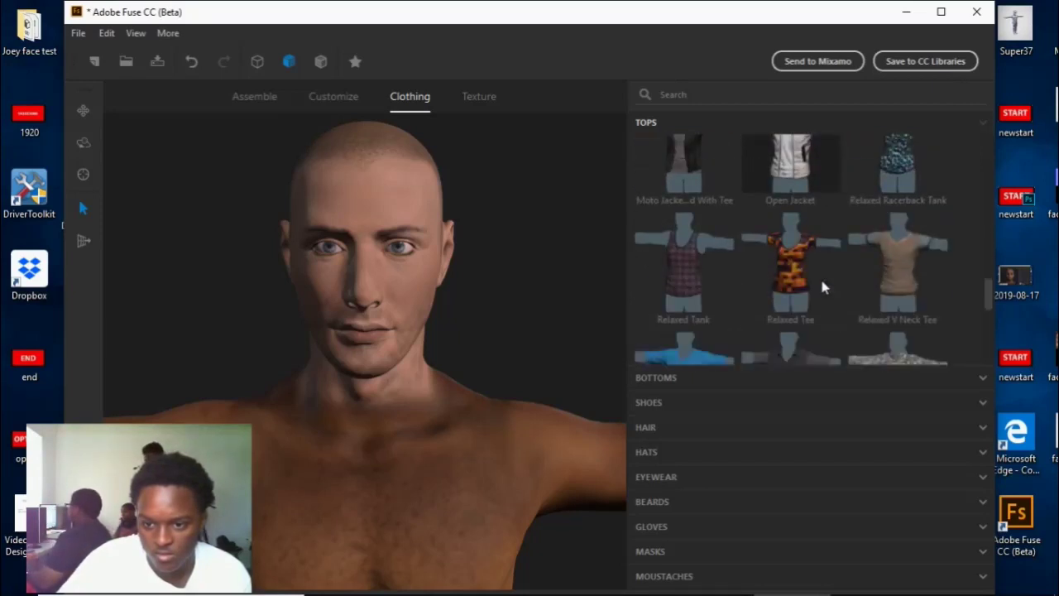
pyautogui.scroll(-3, 832, 296)
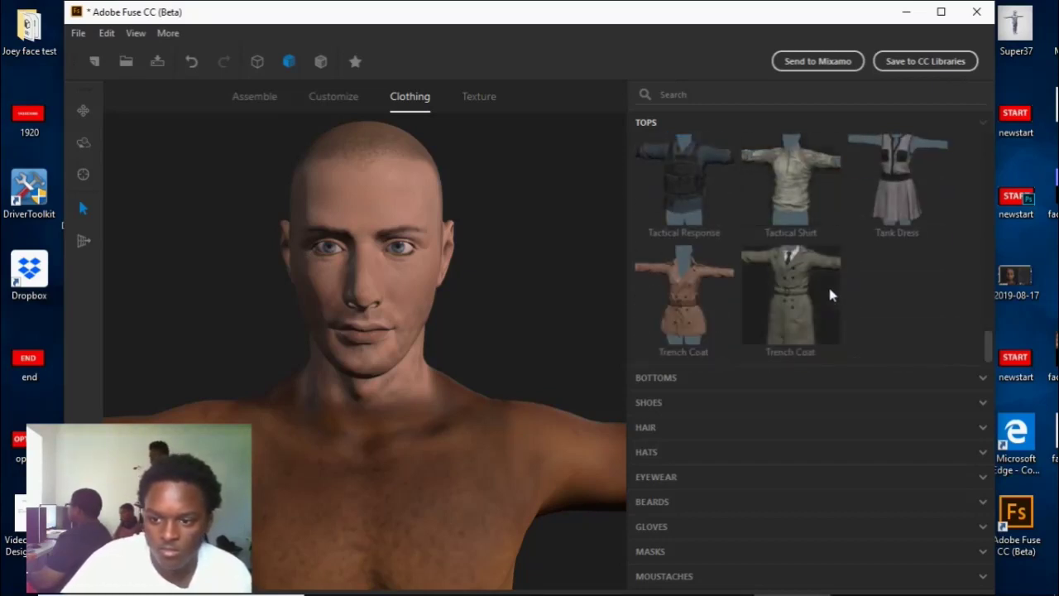
pyautogui.scroll(5, 831, 291)
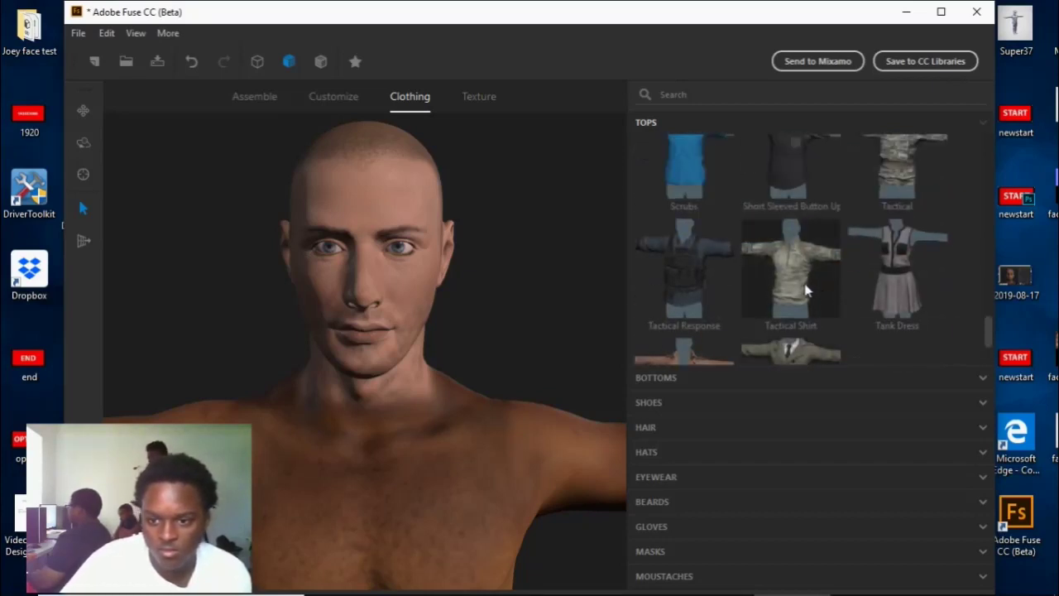
pyautogui.scroll(4, 794, 245)
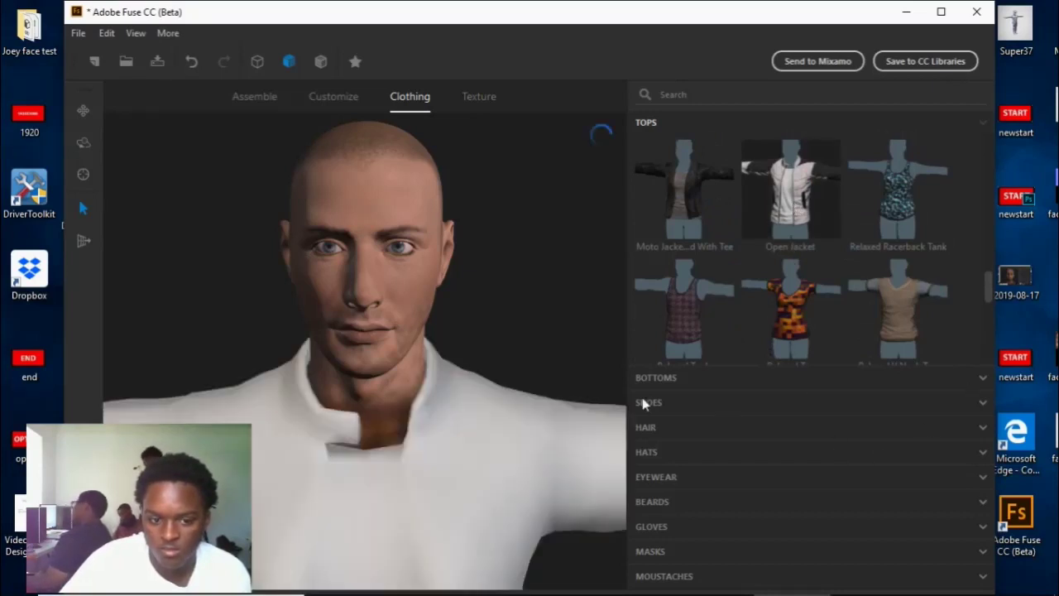
# Step: Orbit, zoom out and pan to show the full body in the Open Jacket
pyautogui.moveTo(560, 243)
pyautogui.mouseDown()
pyautogui.moveTo(547, 206)
pyautogui.moveTo(553, 229)
pyautogui.mouseUp()
pyautogui.scroll(-5, 553, 230)
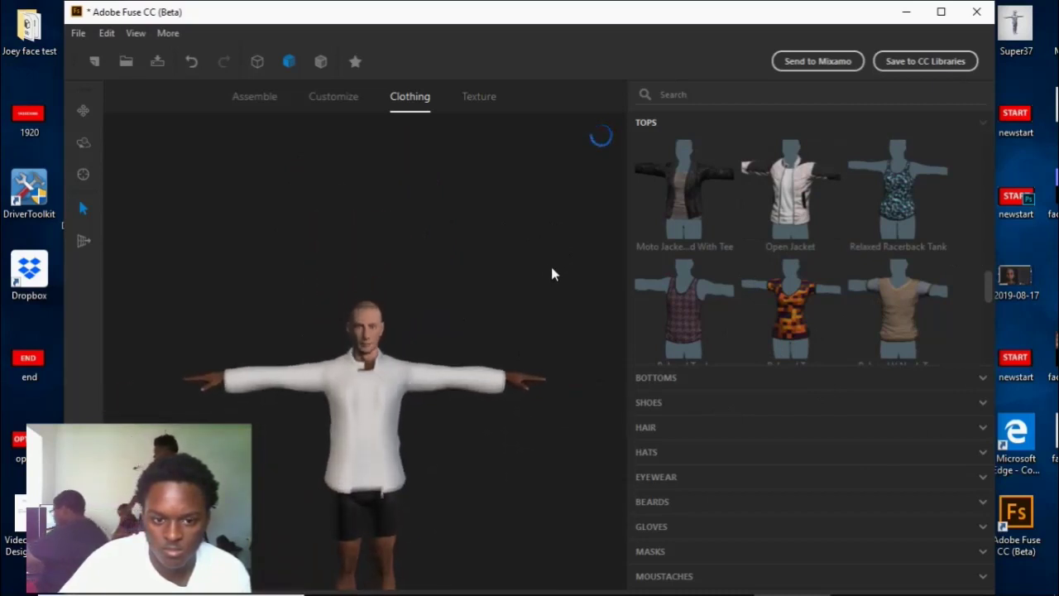
pyautogui.moveTo(528, 282); pyautogui.dragTo(432, 212)
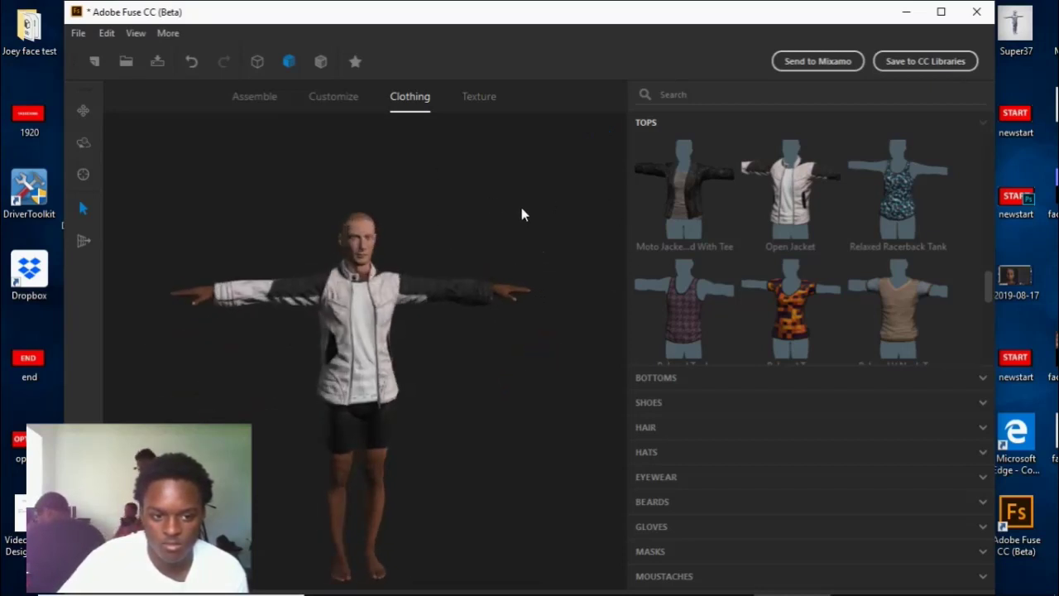
pyautogui.scroll(2, 500, 196)
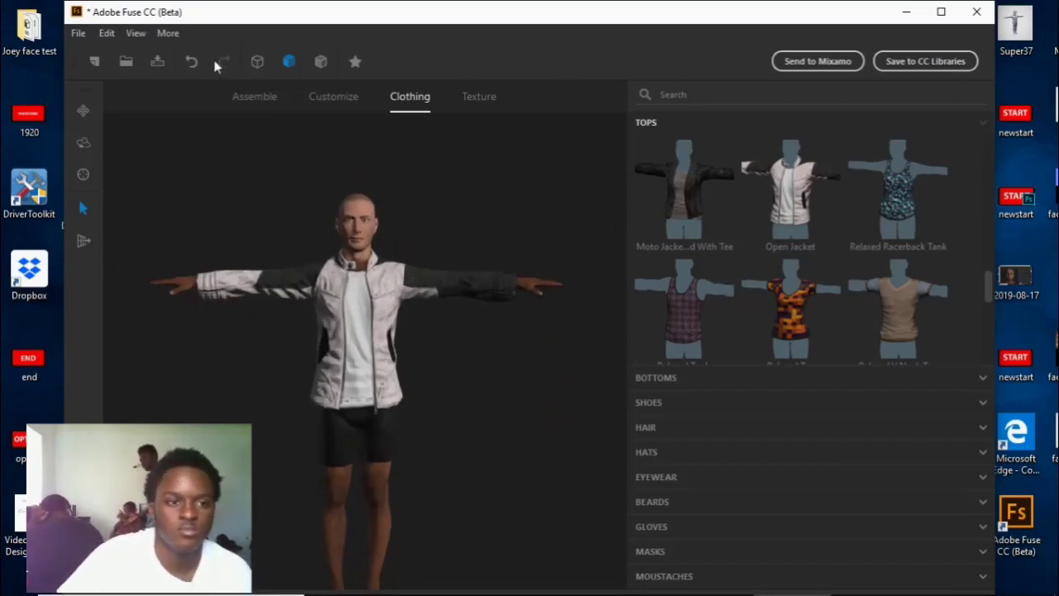
# Step: Look through the Texture and Assemble tabs and the File menu, then maximize the window
pyautogui.click(483, 97)
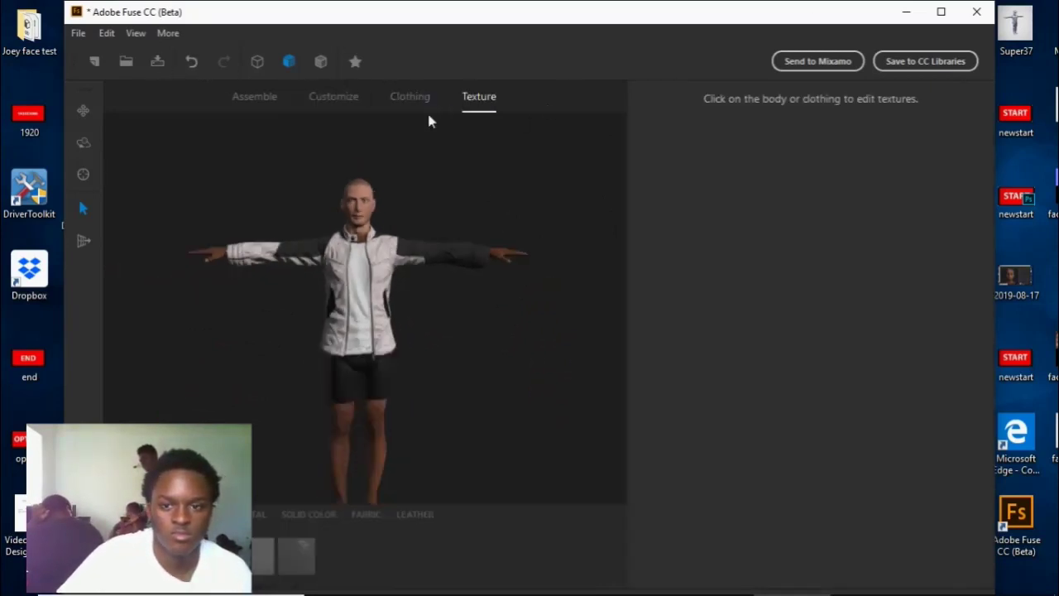
pyautogui.click(265, 99)
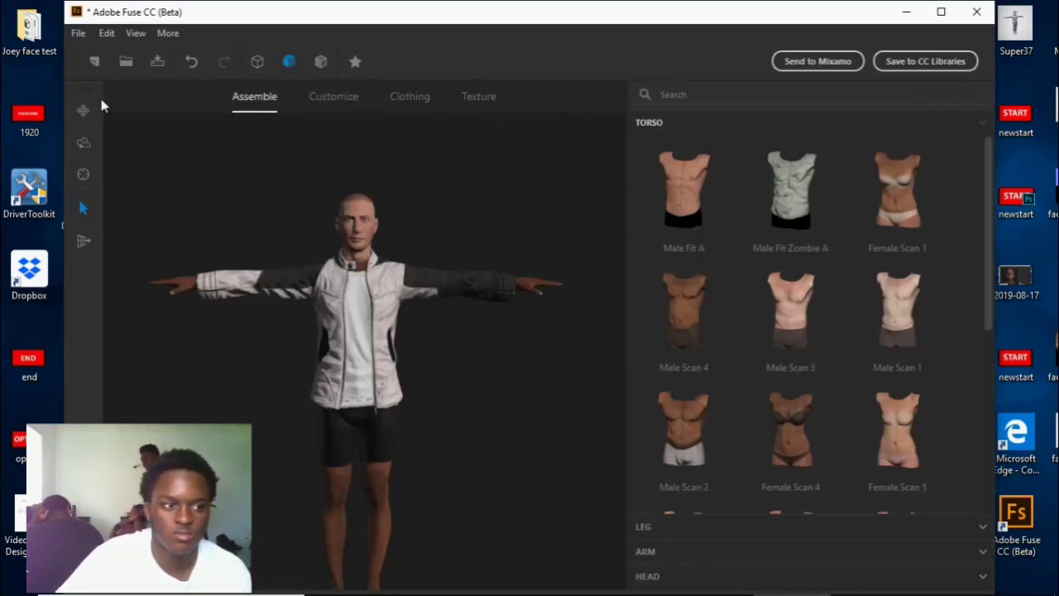
pyautogui.click(78, 33)
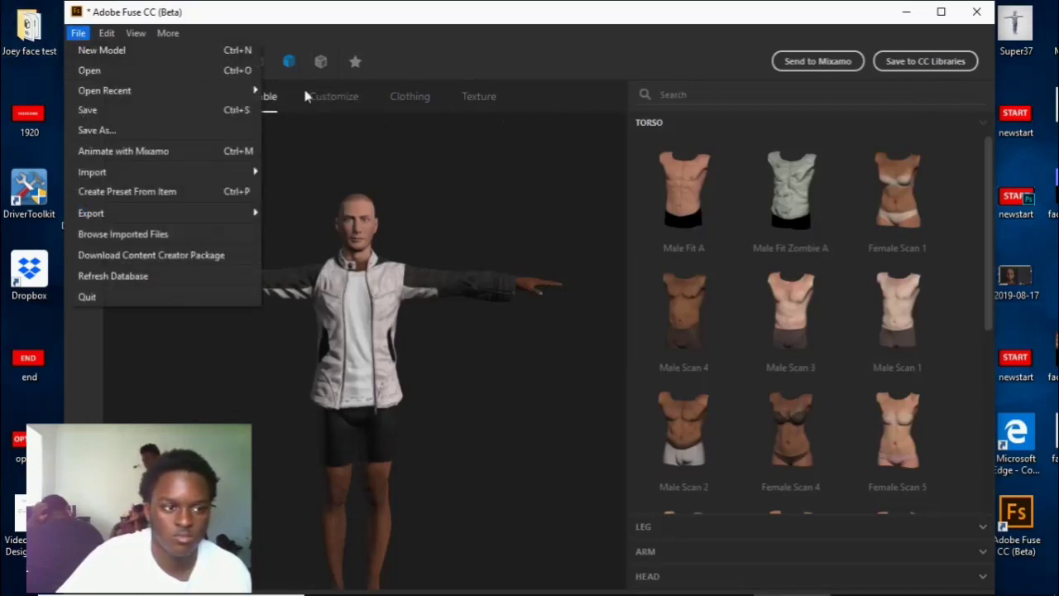
pyautogui.click(376, 137)
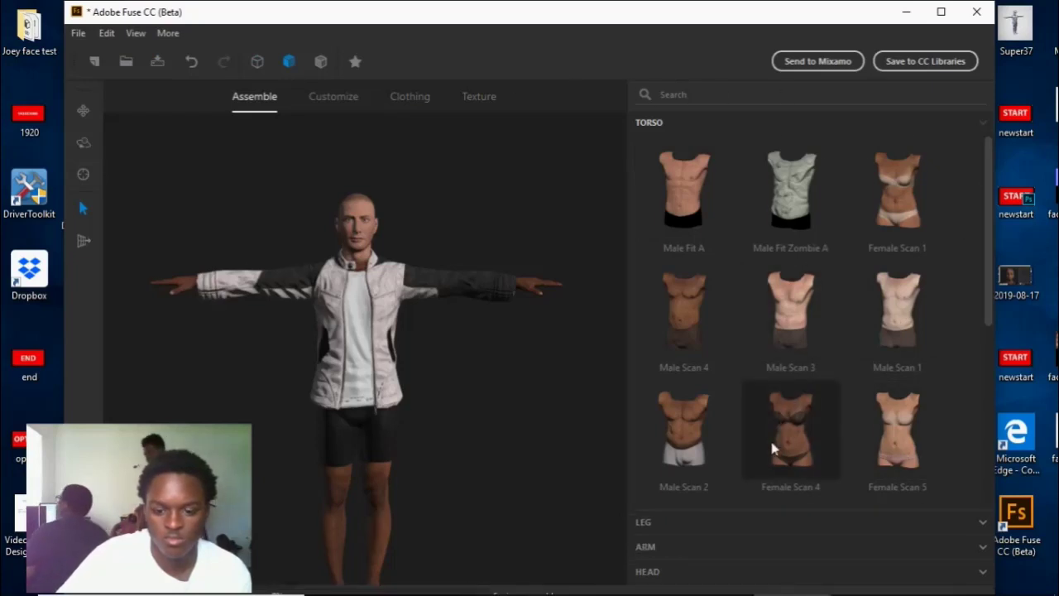
pyautogui.scroll(-2, 770, 437)
pyautogui.click(941, 12)
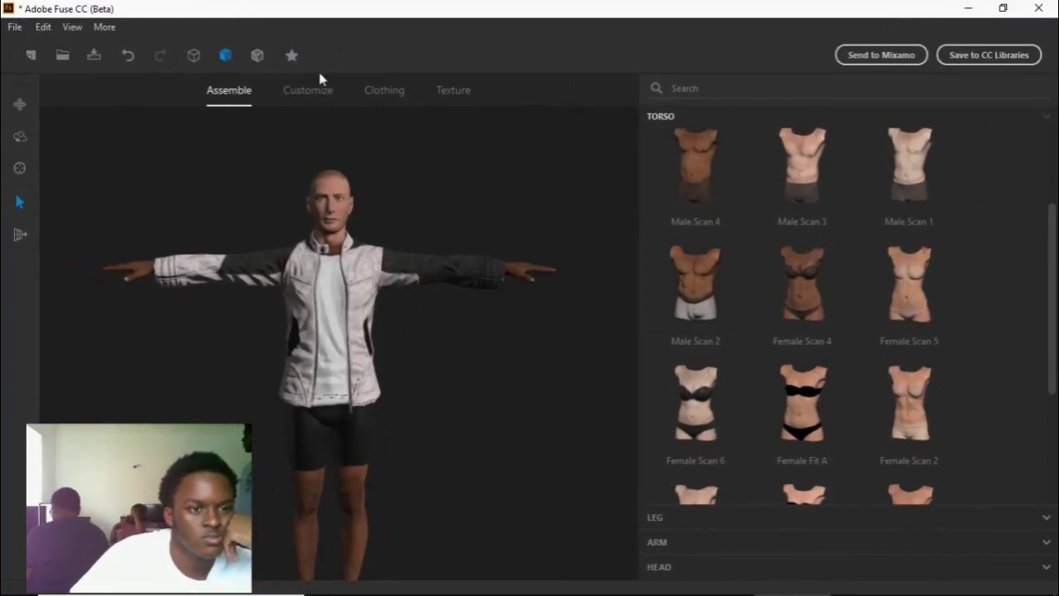
# Step: Go to Customize, dismiss the Empty Selection warning, and select the character's jacket
pyautogui.click(305, 90)
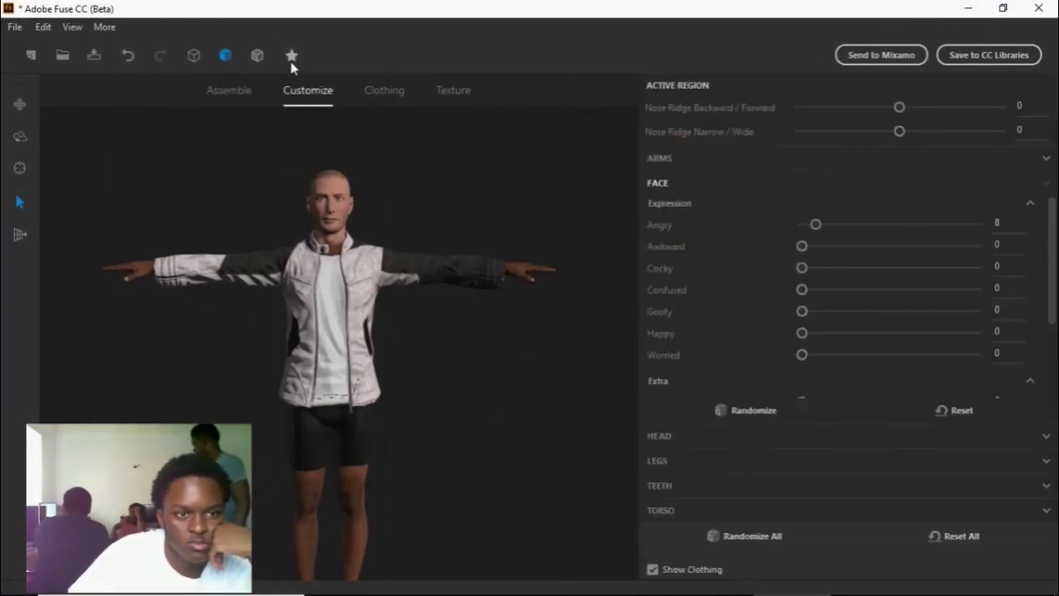
pyautogui.click(290, 58)
pyautogui.click(599, 227)
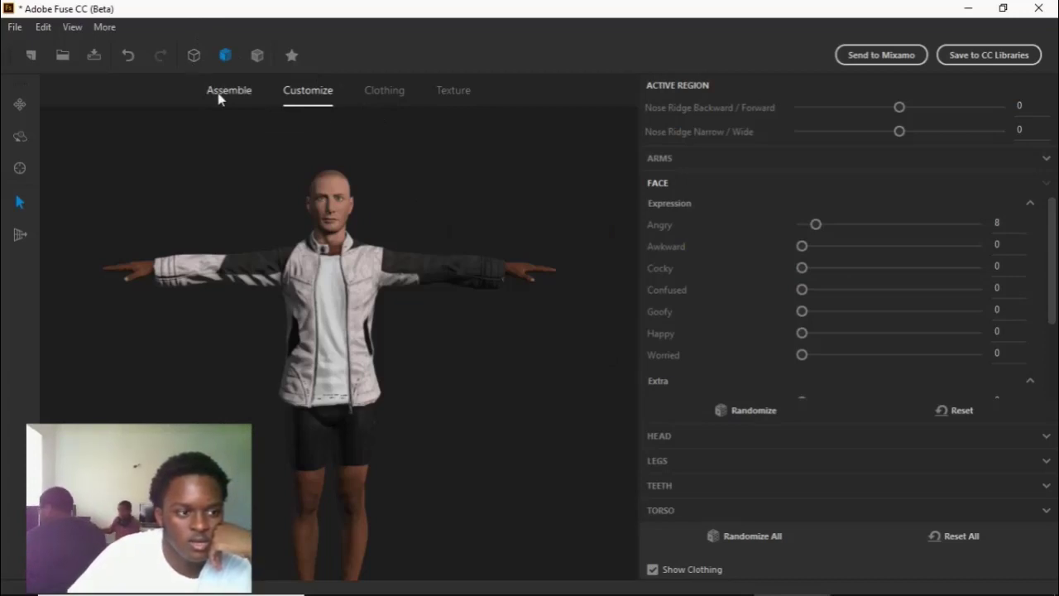
pyautogui.moveTo(460, 348); pyautogui.dragTo(352, 322)
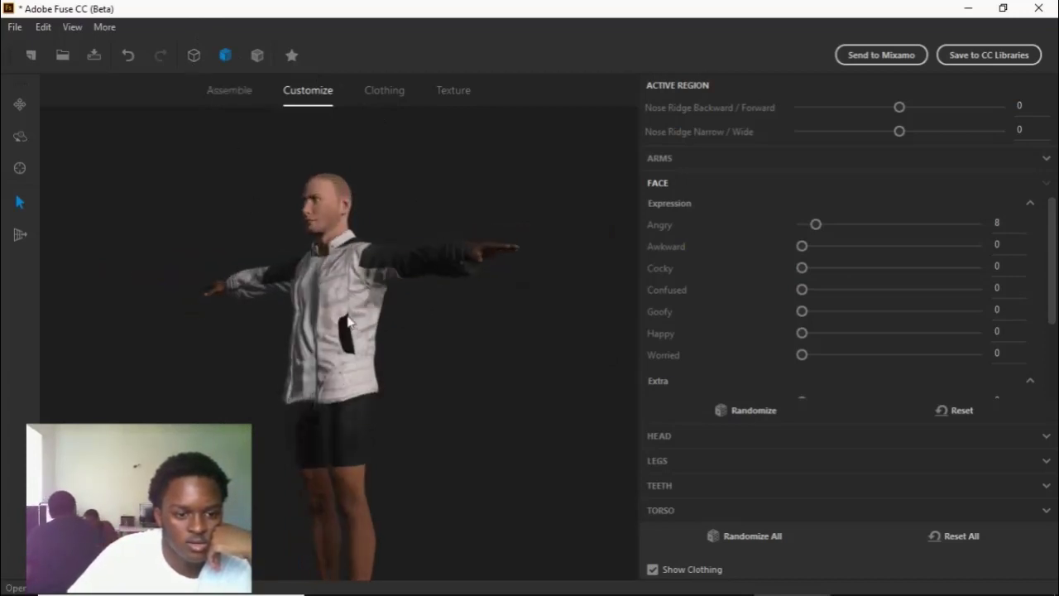
pyautogui.click(347, 321)
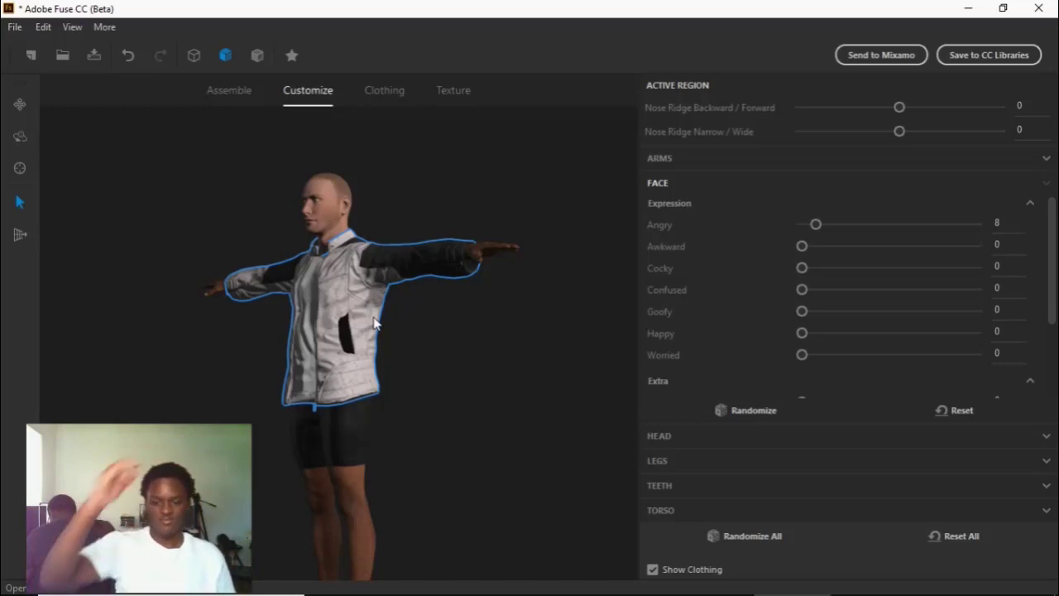
# Step: Reset all customizations so Angry and the other face expressions return to 0
pyautogui.moveTo(374, 323); pyautogui.dragTo(565, 461)
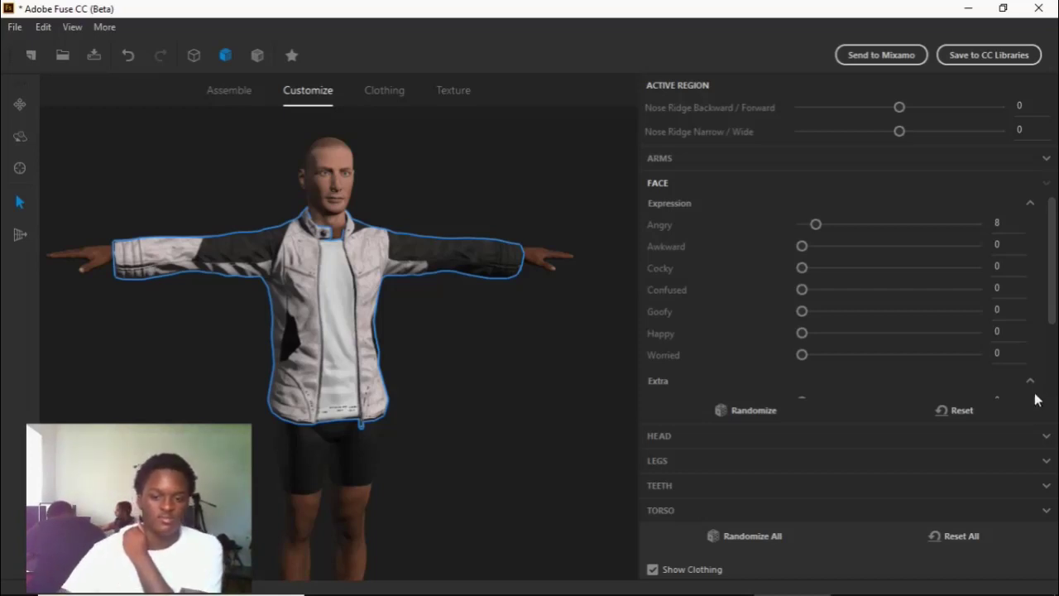
pyautogui.click(971, 538)
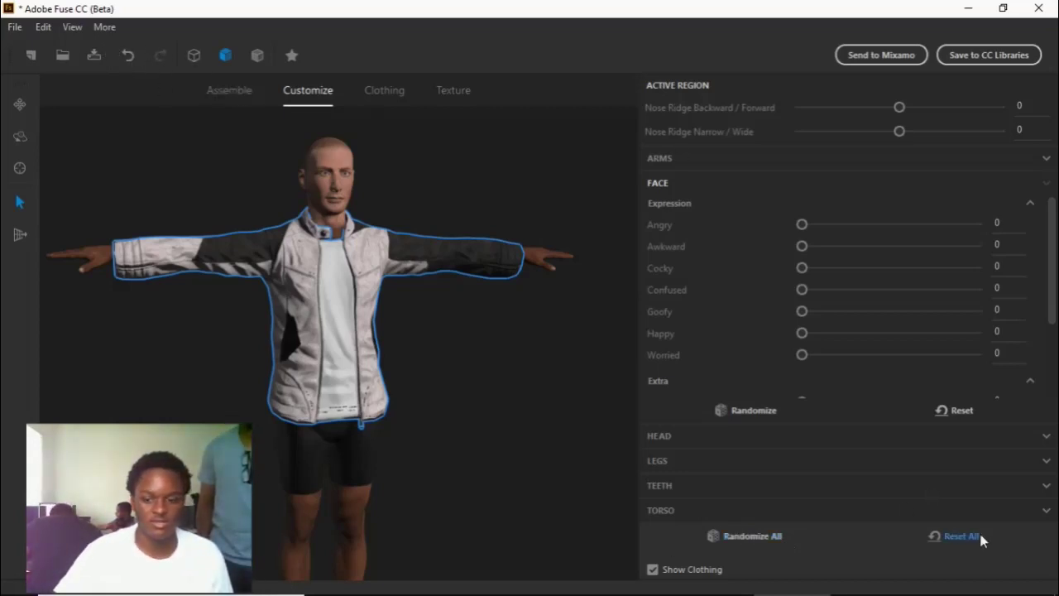
# Step: Start a new blank model, discarding the unsaved clothed character
pyautogui.click(15, 28)
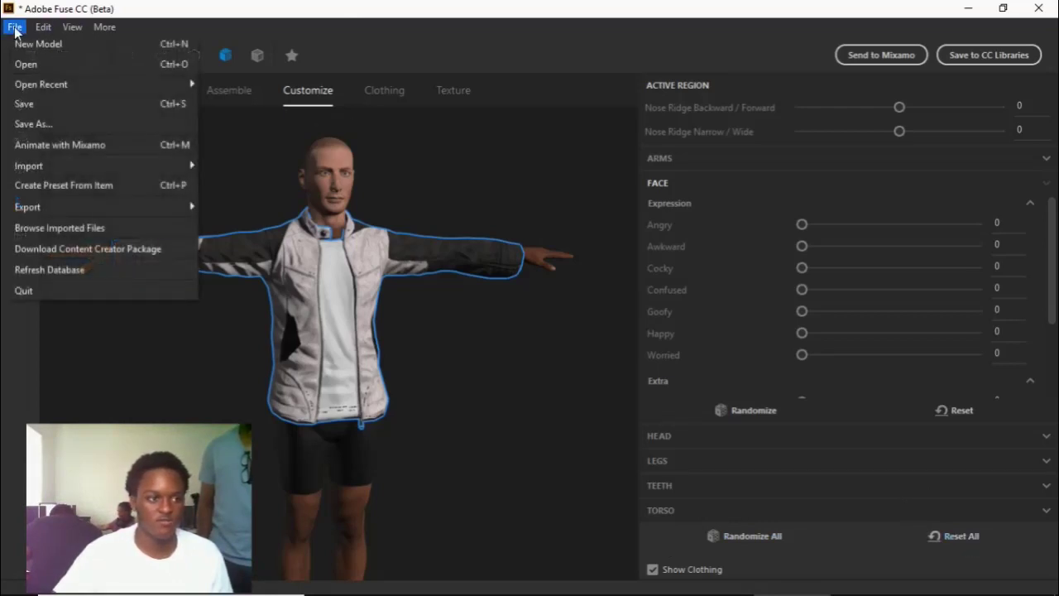
pyautogui.click(52, 47)
pyautogui.click(525, 332)
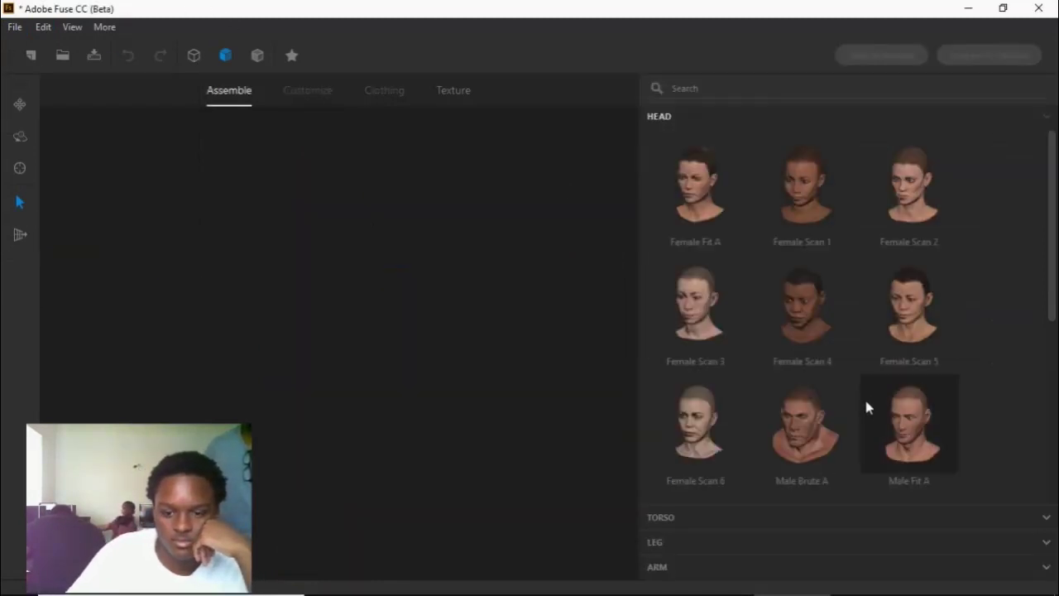
# Step: Scroll through the Head gallery to review available heads like Male Fit A
pyautogui.scroll(-1, 895, 343)
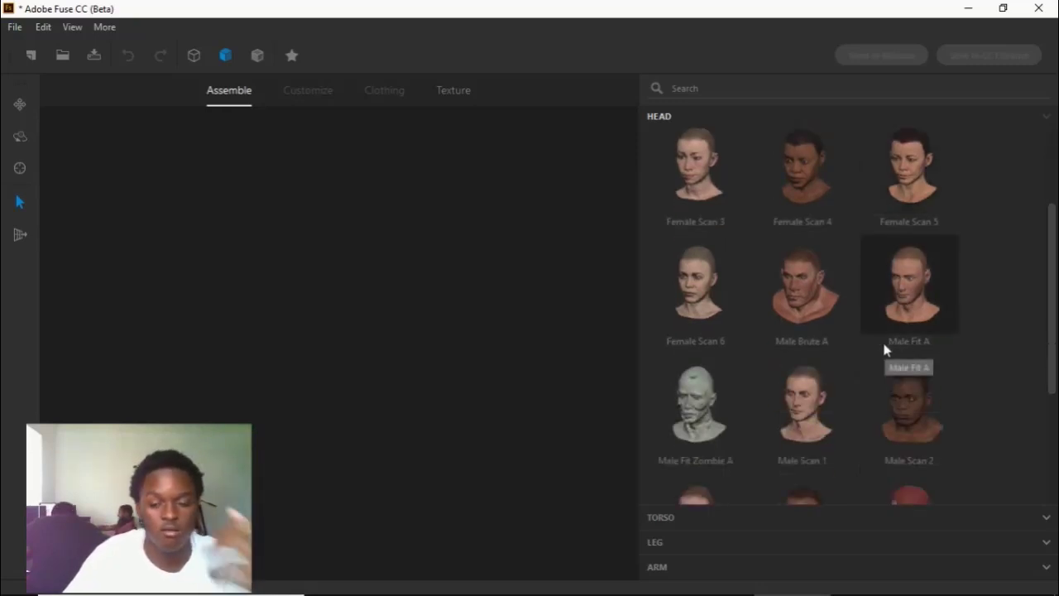
pyautogui.scroll(-1, 910, 347)
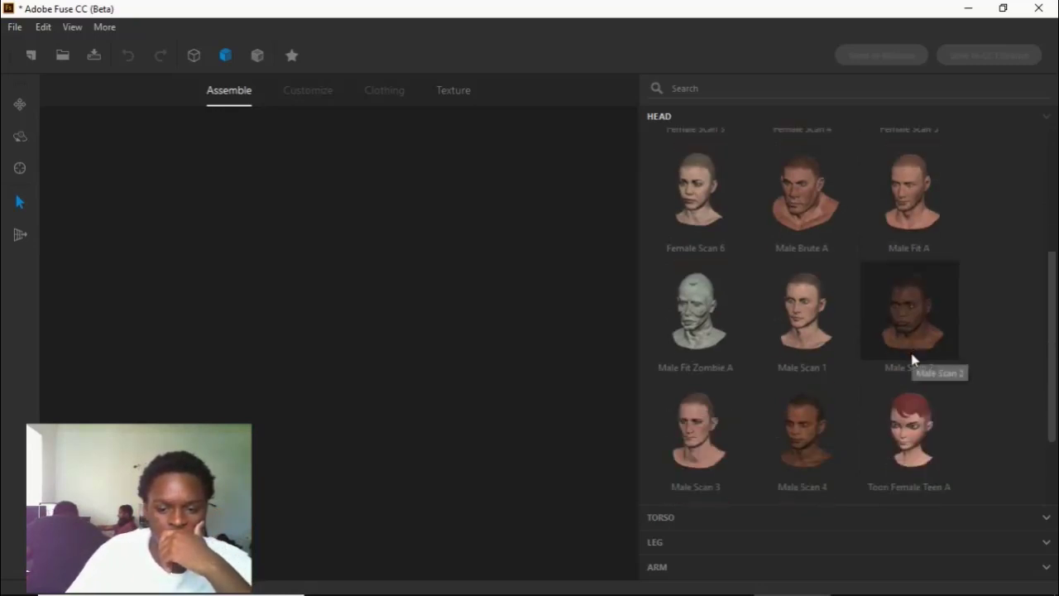
pyautogui.scroll(-1, 913, 356)
pyautogui.scroll(1, 915, 364)
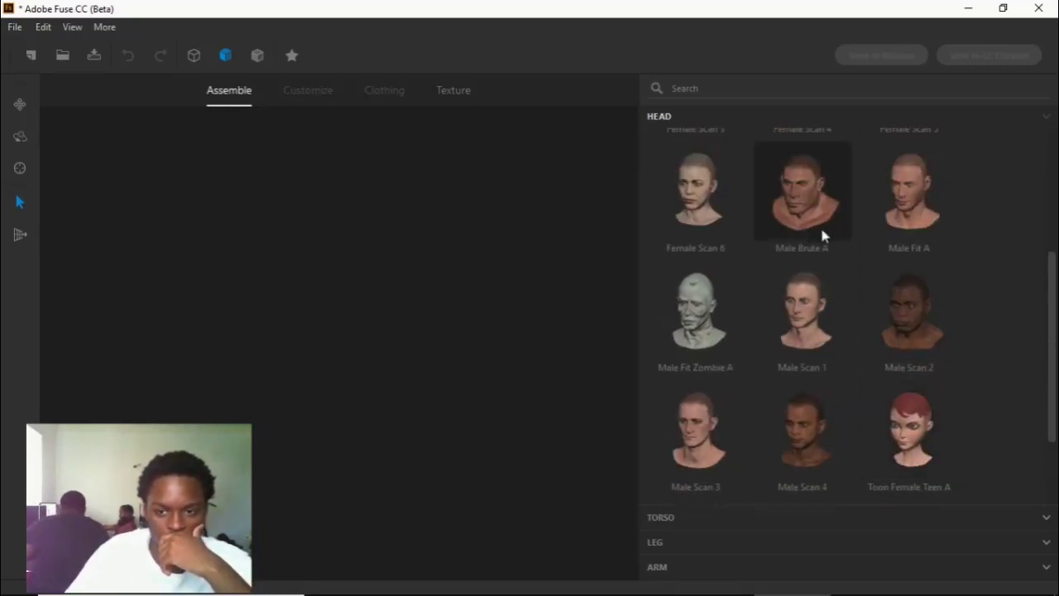
pyautogui.scroll(1, 821, 225)
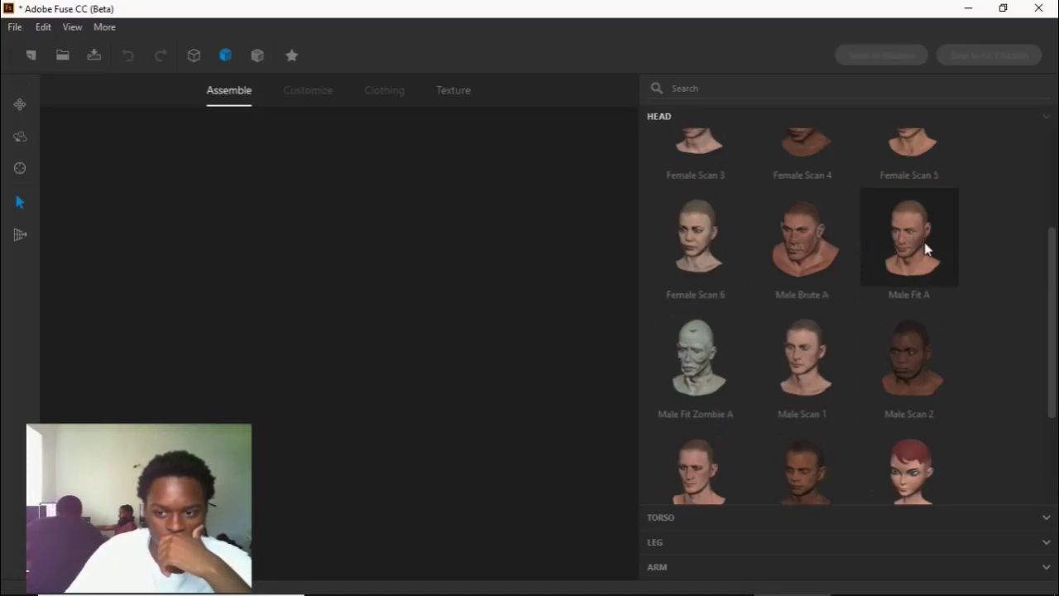
pyautogui.scroll(2, 925, 248)
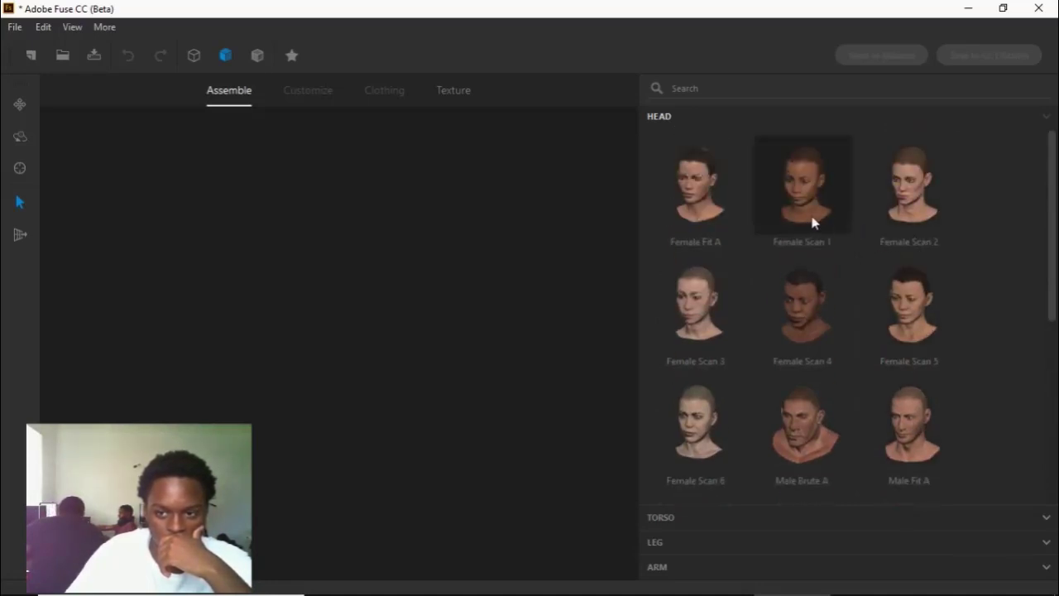
pyautogui.scroll(-1, 812, 222)
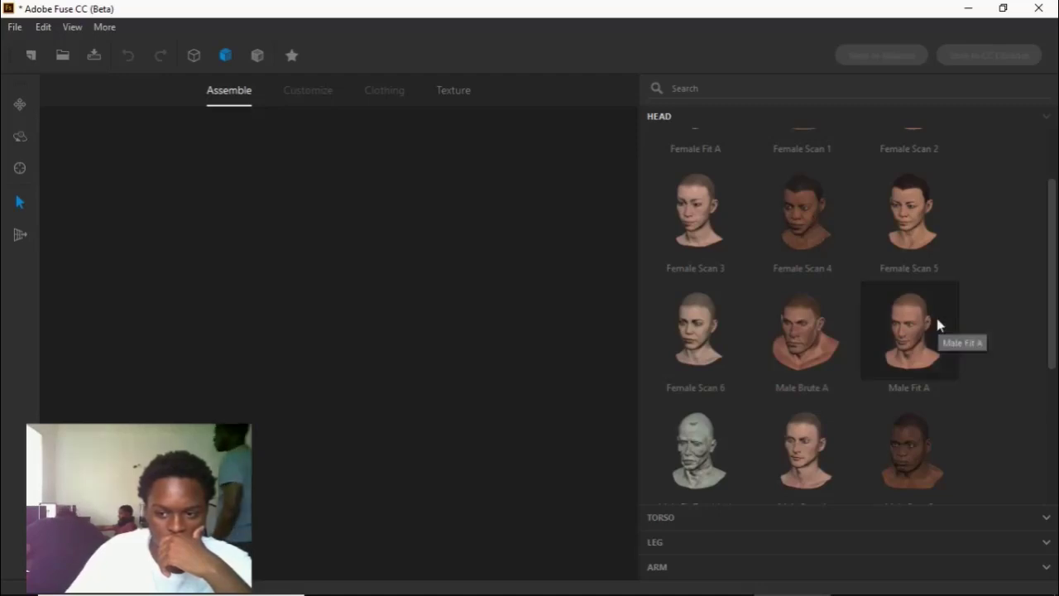
pyautogui.scroll(-2, 923, 335)
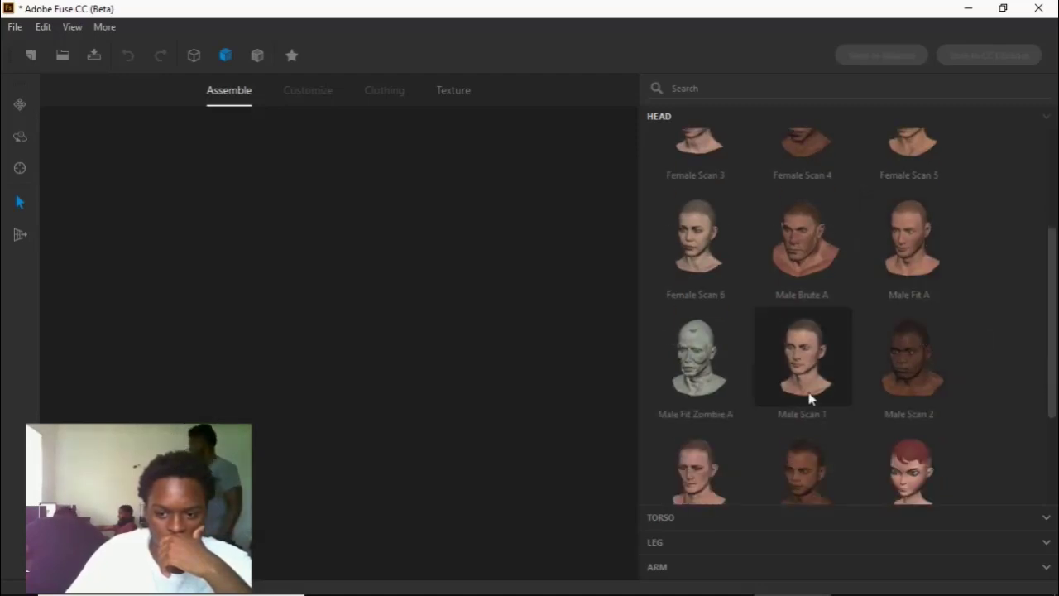
pyautogui.scroll(-1, 825, 386)
pyautogui.scroll(1, 826, 389)
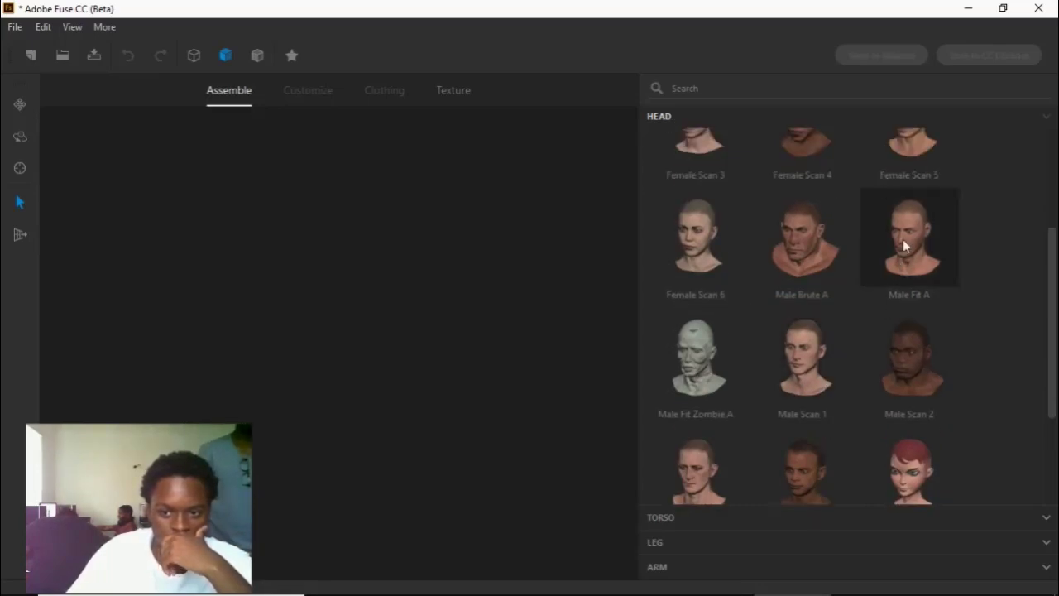
# Step: Add the Male Fit A head, try the Male Brute A torso, then switch to Male Scan 2
pyautogui.click(824, 281)
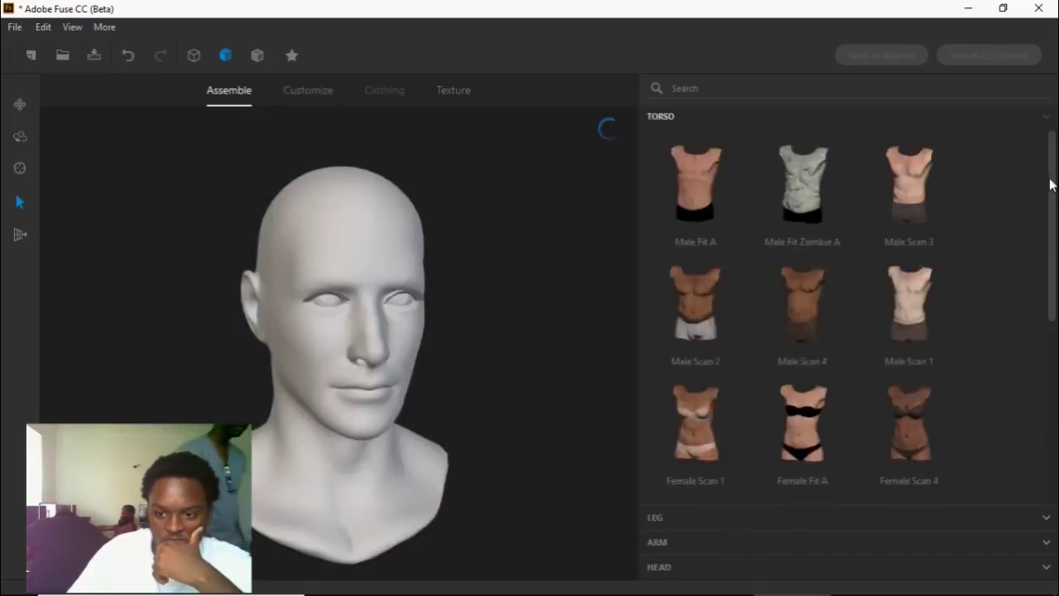
pyautogui.scroll(-2, 1052, 241)
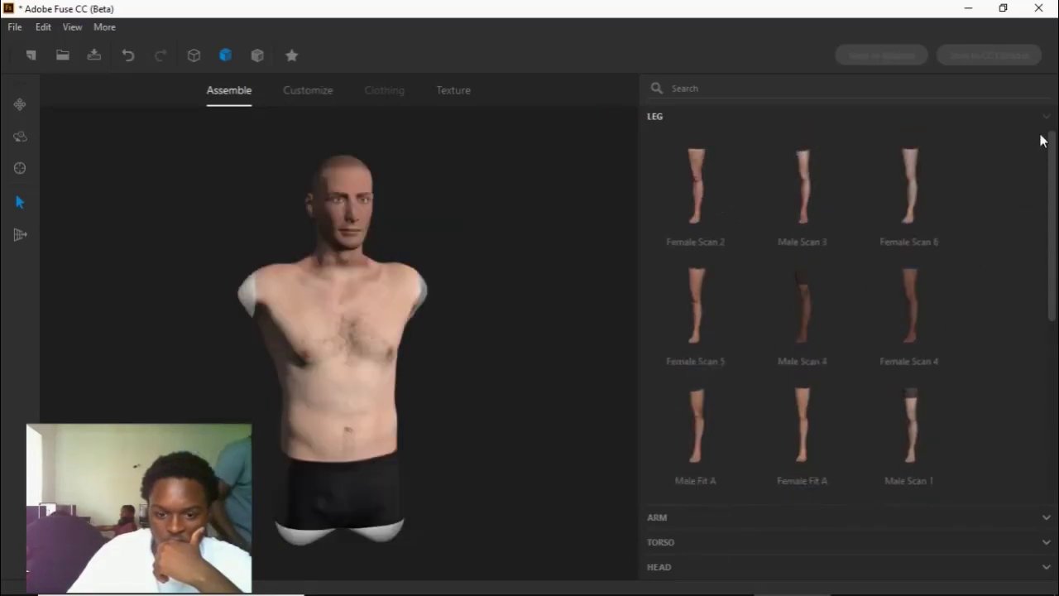
pyautogui.click(712, 541)
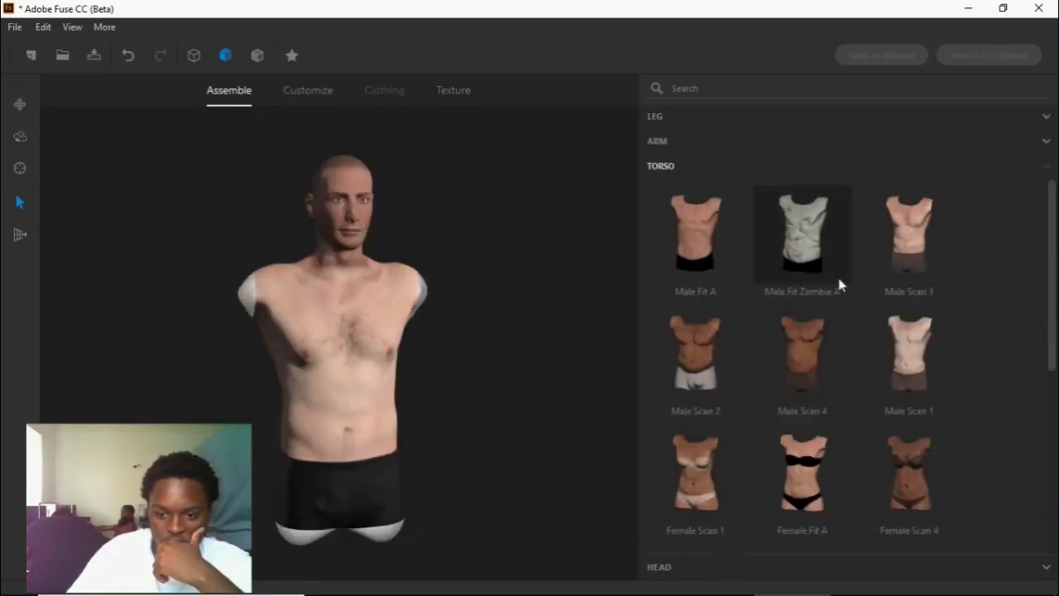
pyautogui.scroll(-5, 832, 244)
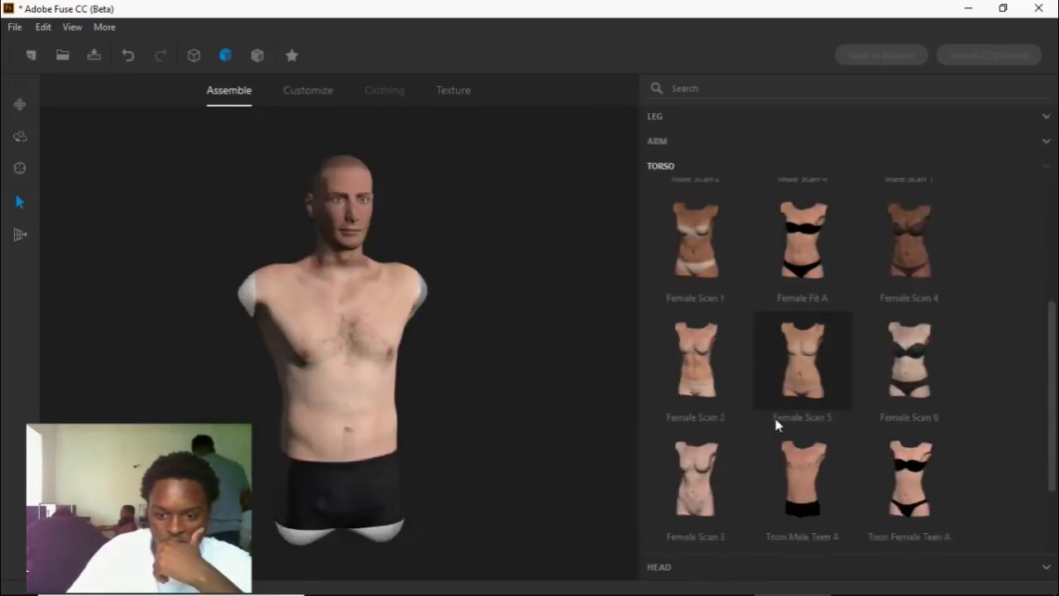
pyautogui.scroll(-3, 777, 421)
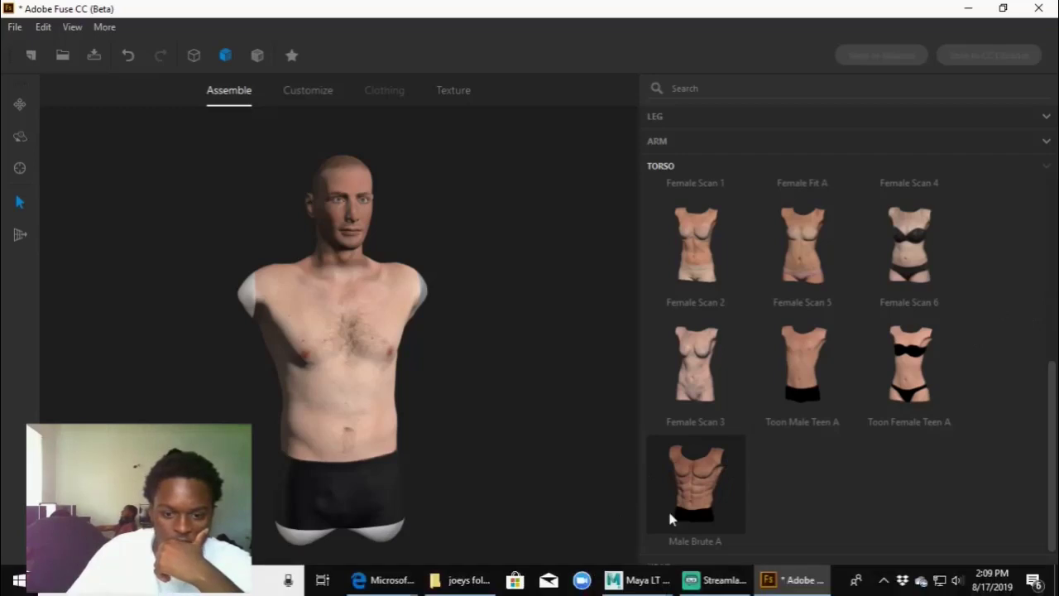
pyautogui.click(658, 490)
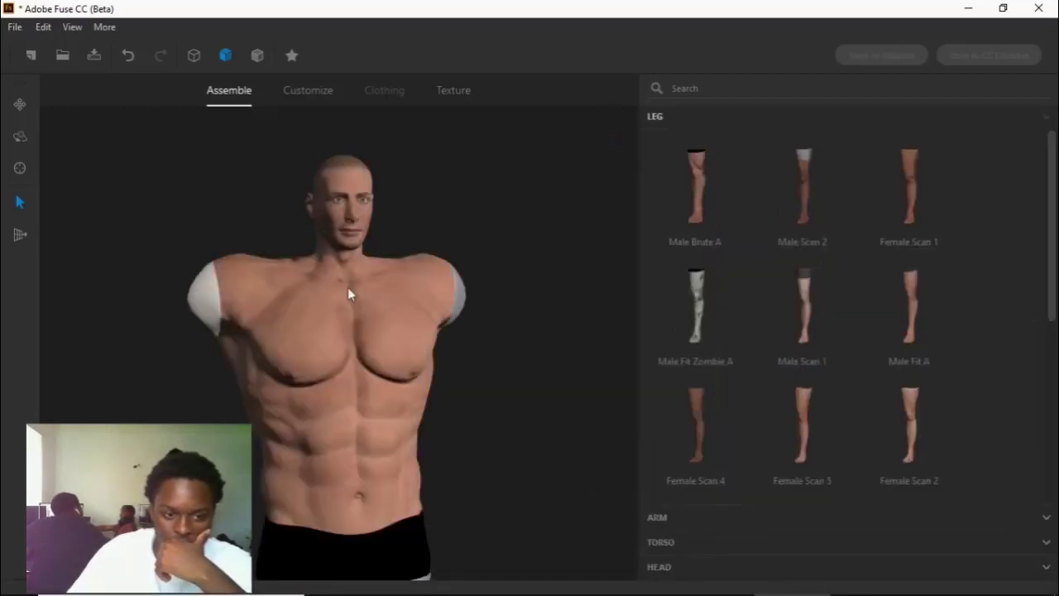
pyautogui.click(692, 541)
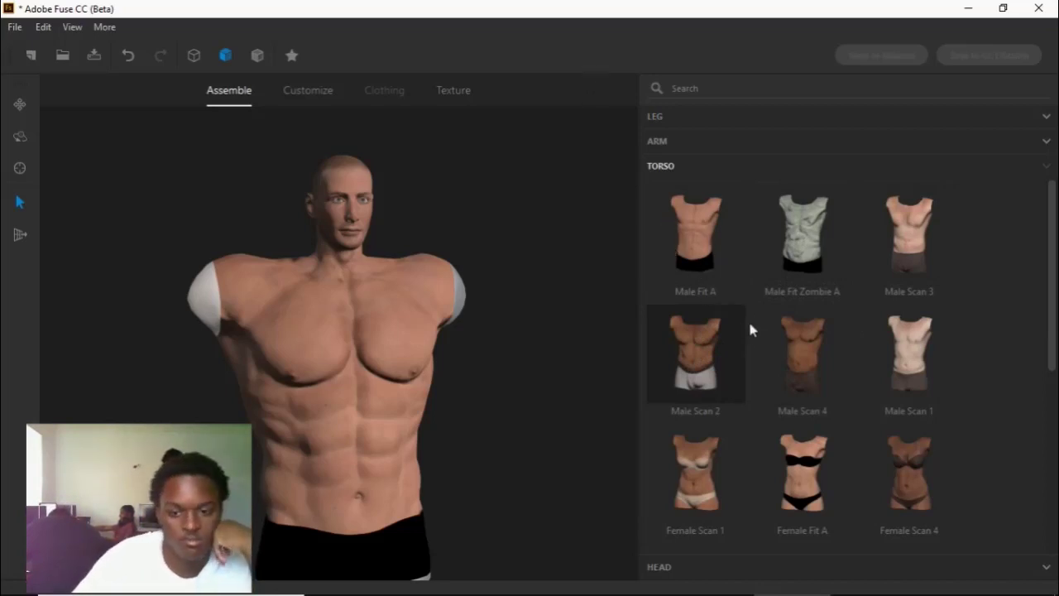
pyautogui.click(724, 358)
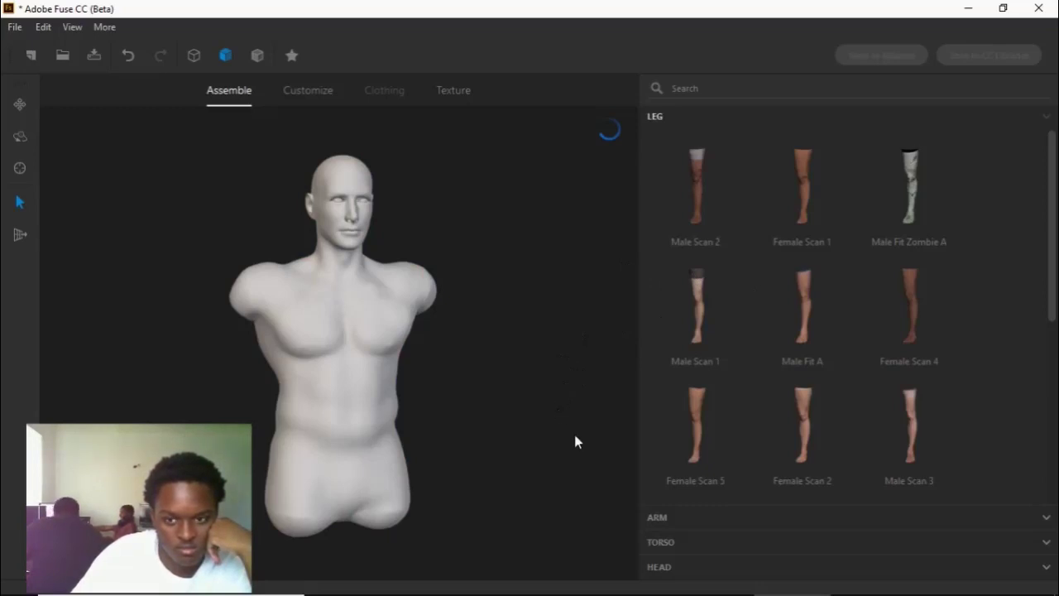
# Step: Orbit the model and browse the Torso parts library
pyautogui.moveTo(495, 430); pyautogui.dragTo(557, 422)
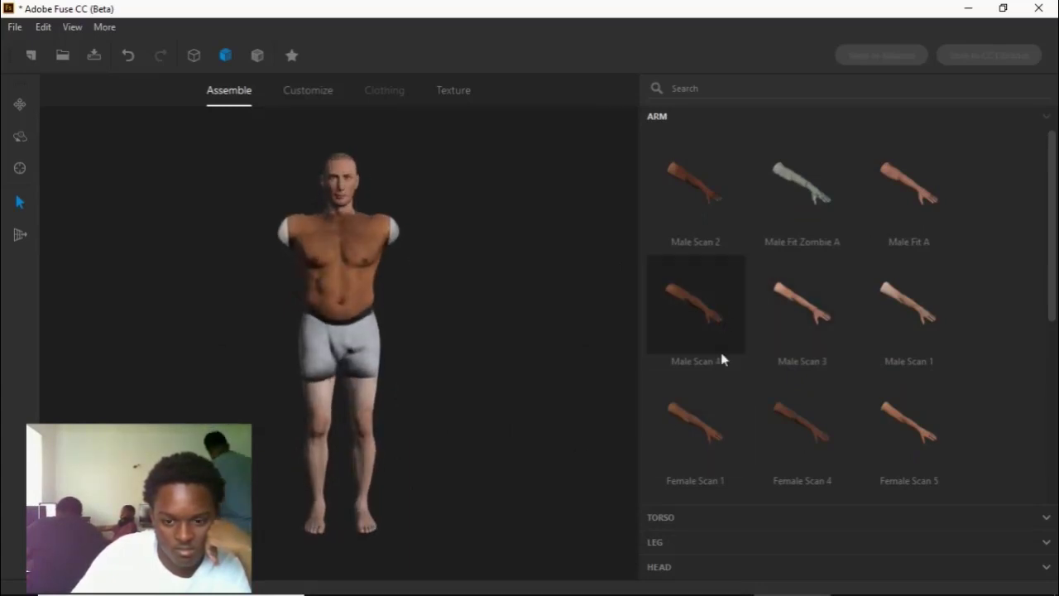
pyautogui.click(740, 518)
pyautogui.scroll(-2, 745, 464)
pyautogui.scroll(-2, 754, 409)
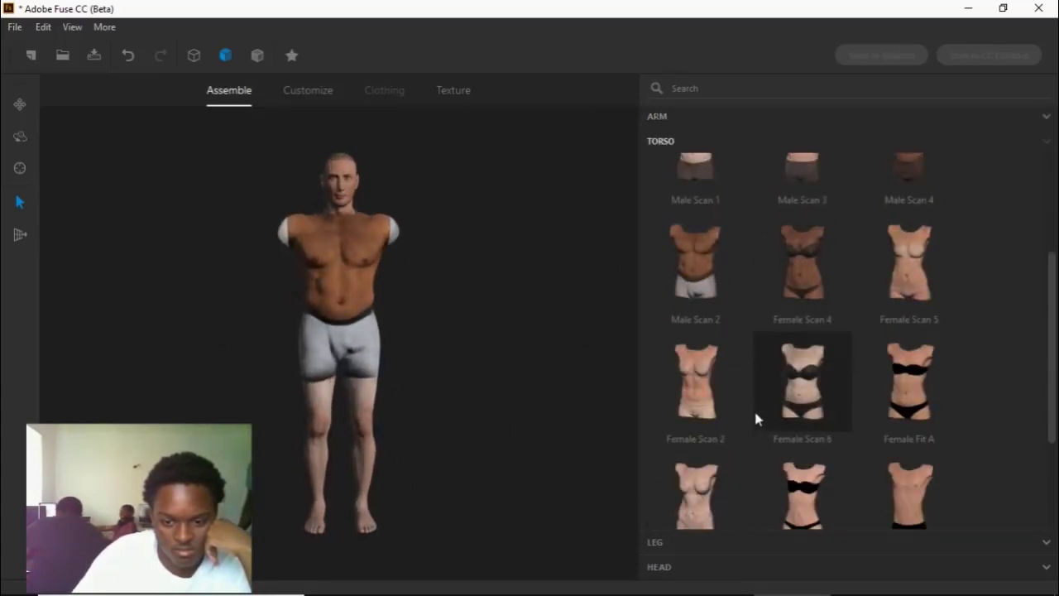
pyautogui.scroll(1, 853, 360)
pyautogui.scroll(3, 853, 343)
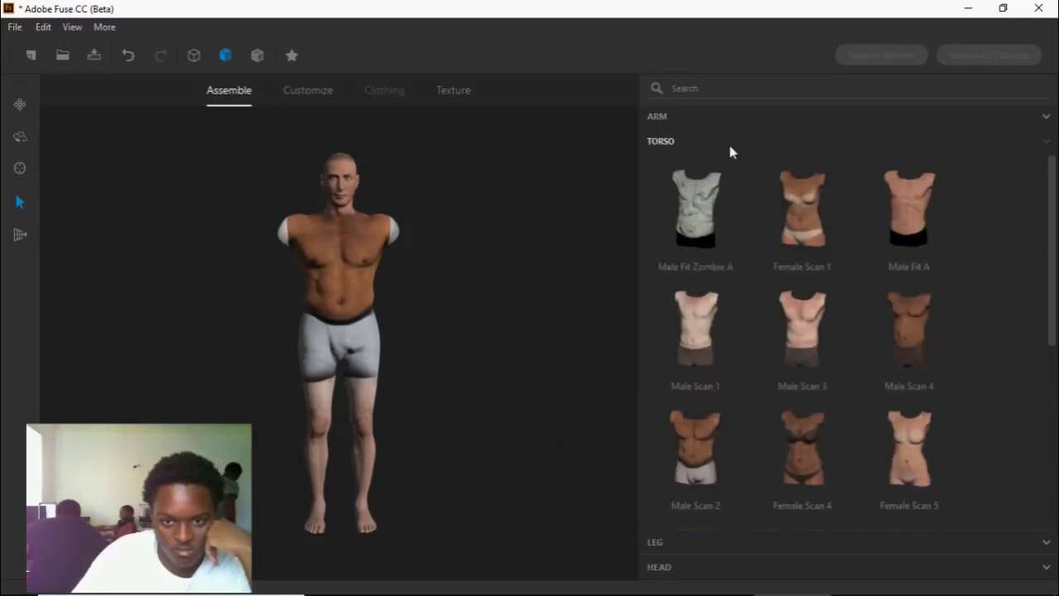
# Step: Try the darker Male Scan 2 head, then browse the Head library again to revert
pyautogui.click(674, 569)
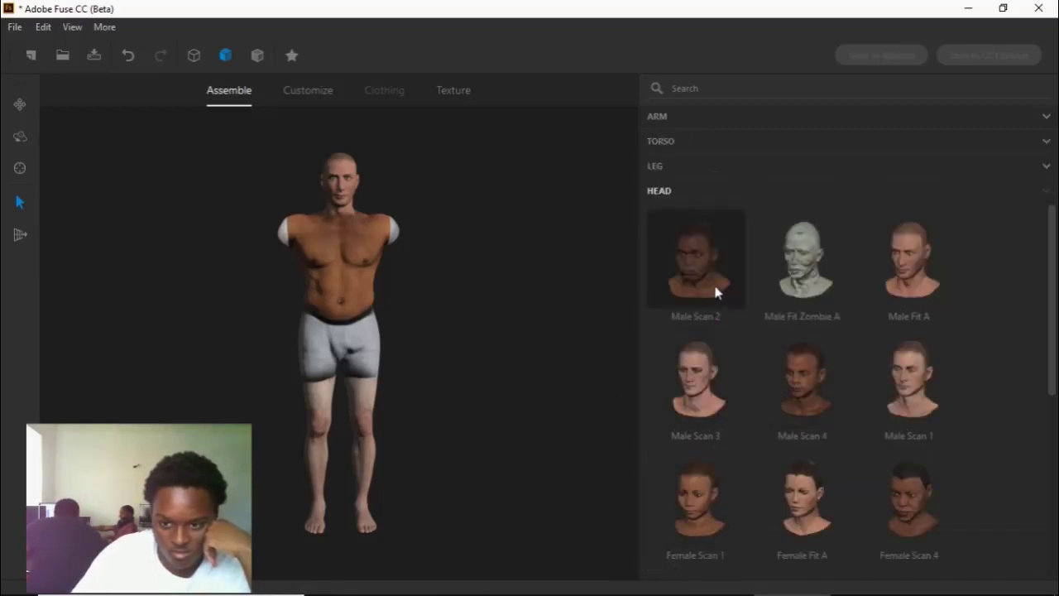
pyautogui.scroll(-5, 758, 362)
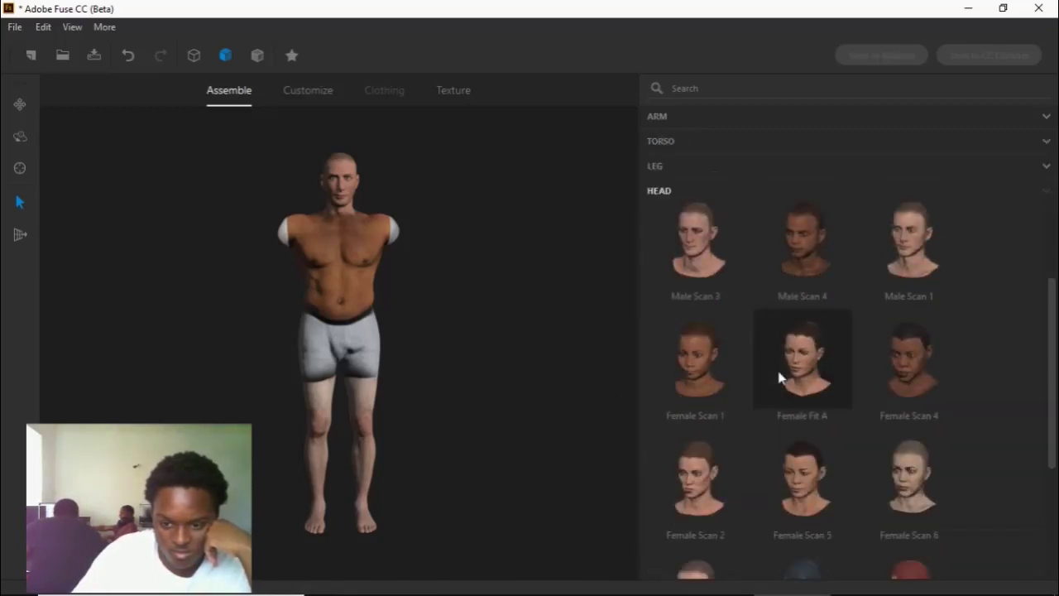
pyautogui.scroll(4, 778, 389)
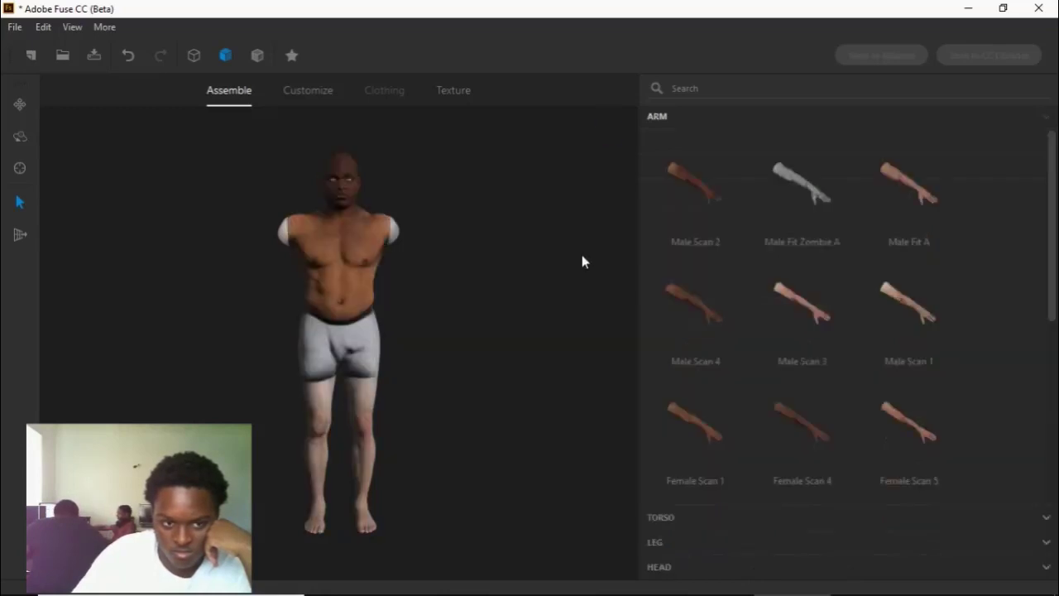
pyautogui.moveTo(478, 285); pyautogui.dragTo(522, 300)
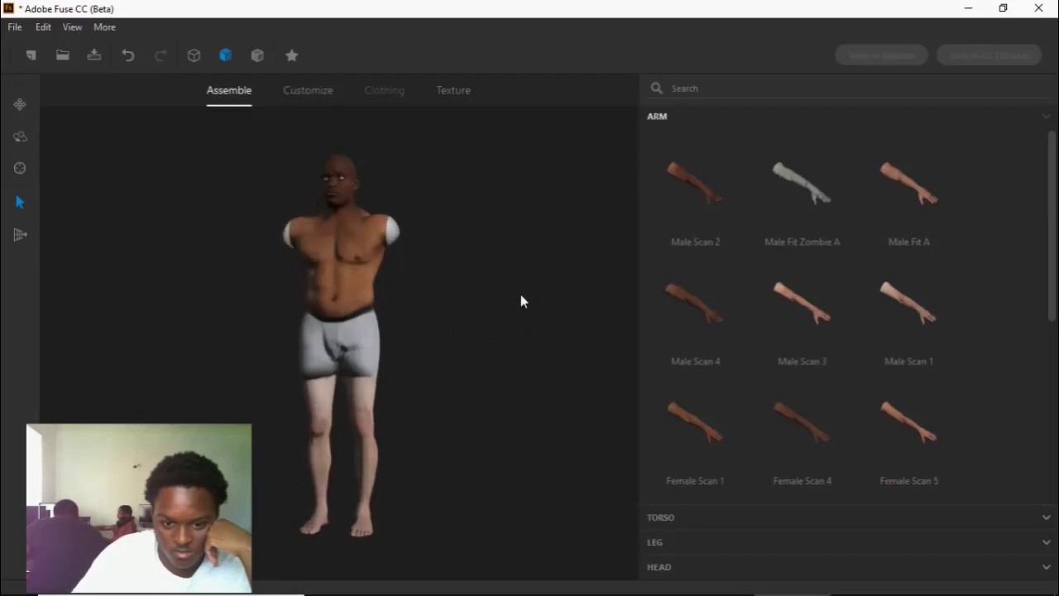
pyautogui.click(705, 568)
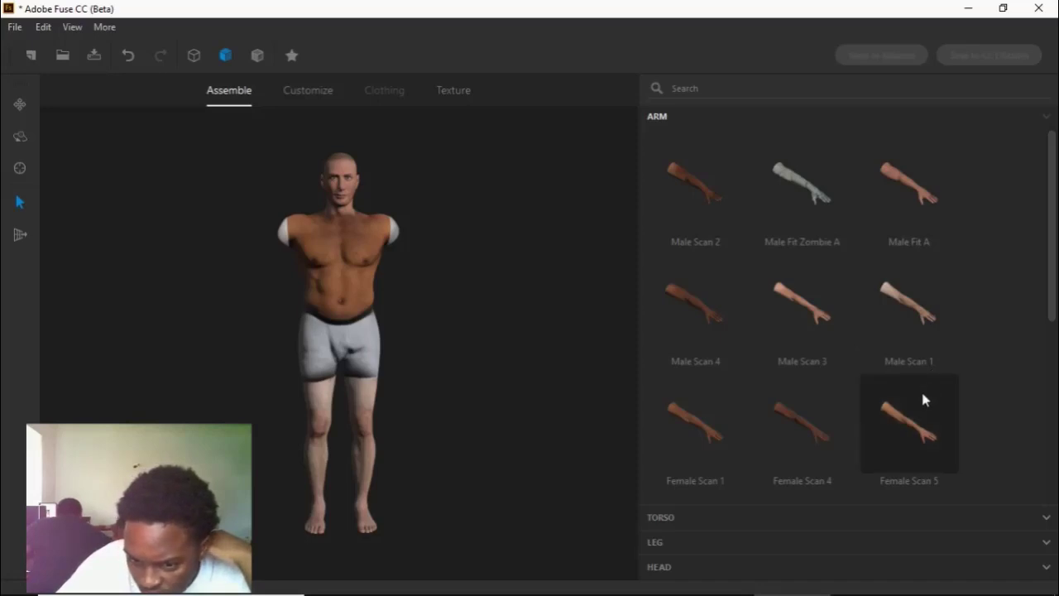
pyautogui.scroll(-5, 921, 396)
pyautogui.scroll(-2, 922, 397)
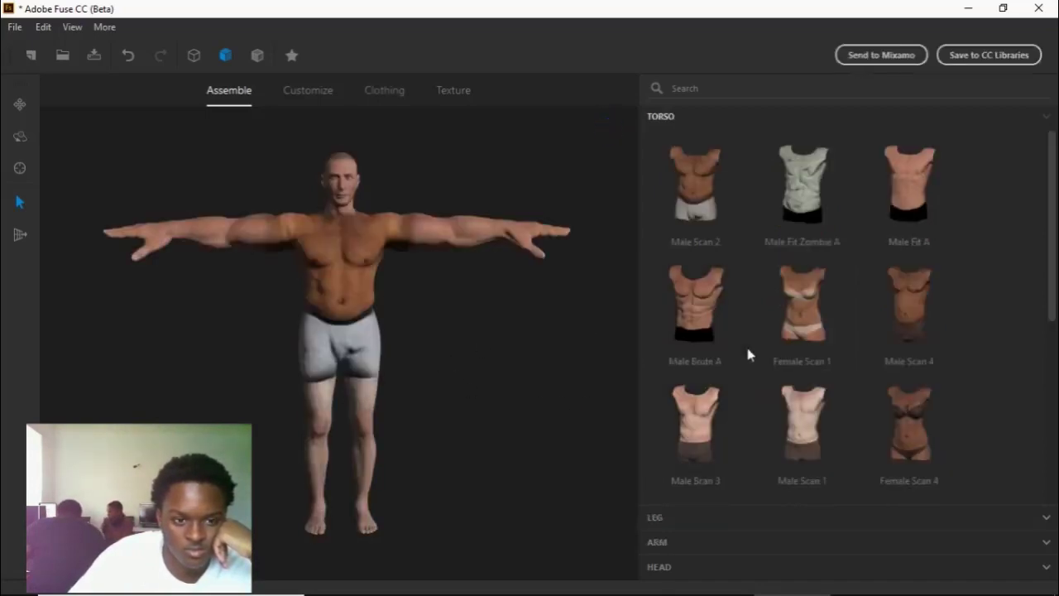
# Step: Swap the arms for the Male Scan 2 arms
pyautogui.scroll(-1, 751, 235)
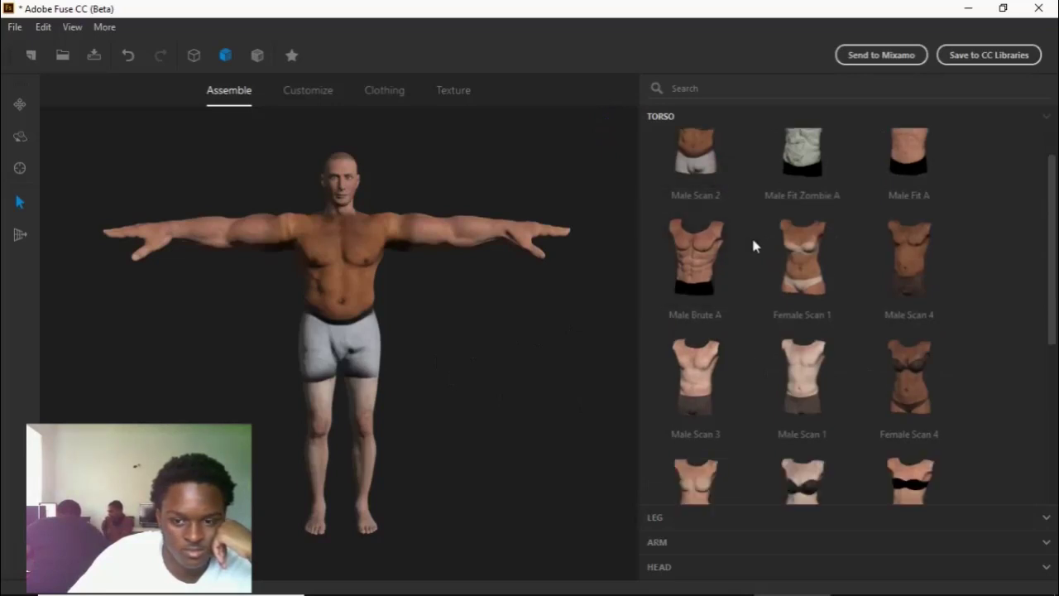
pyautogui.click(705, 545)
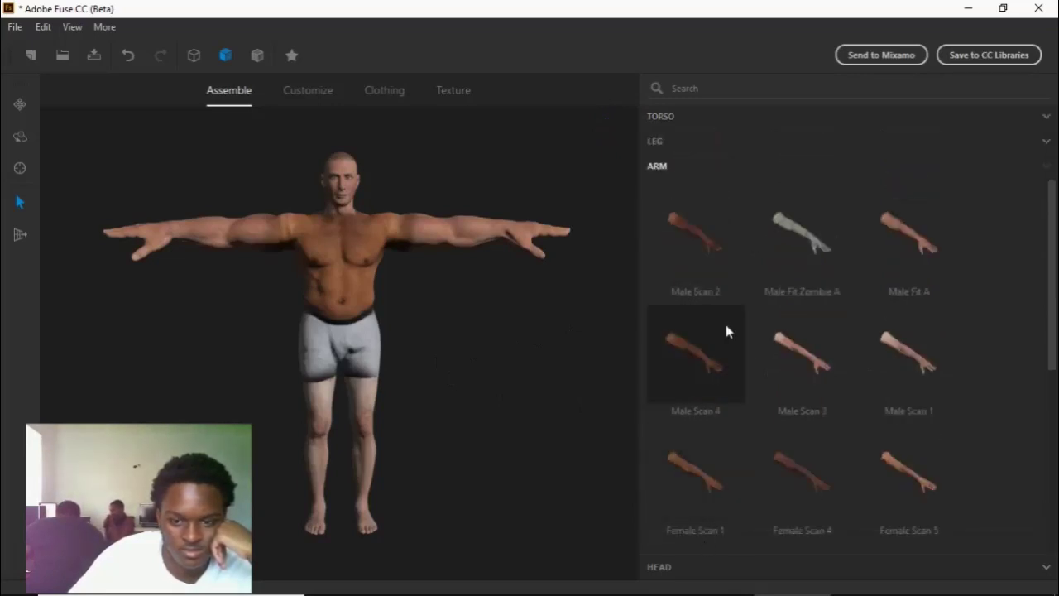
pyautogui.click(717, 253)
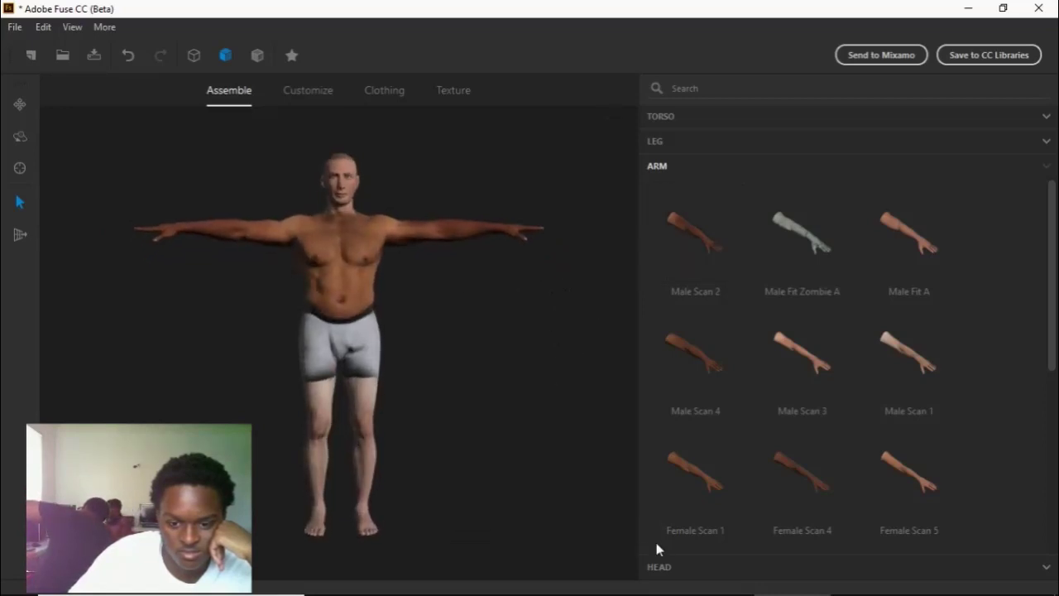
# Step: Try the Male Scan 4 legs, then settle on Male Scan 2 legs
pyautogui.scroll(-1, 675, 517)
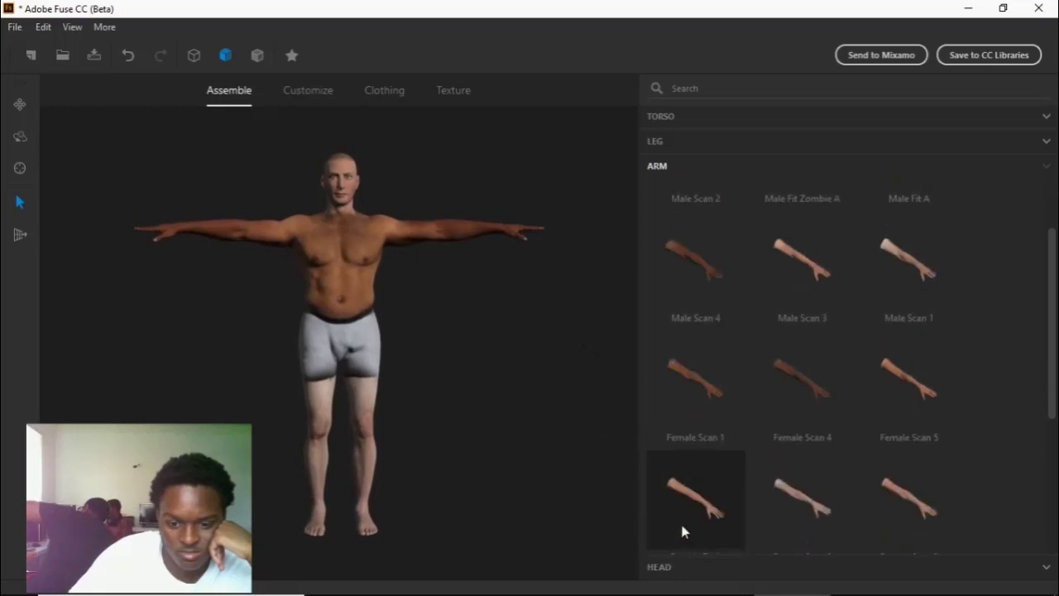
pyautogui.click(682, 148)
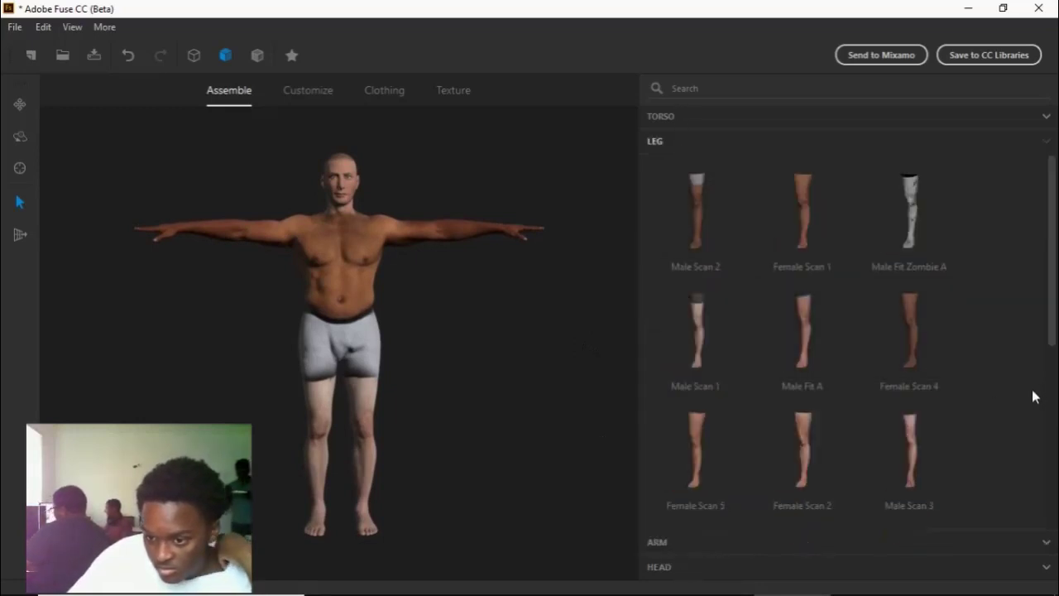
pyautogui.scroll(-2, 861, 233)
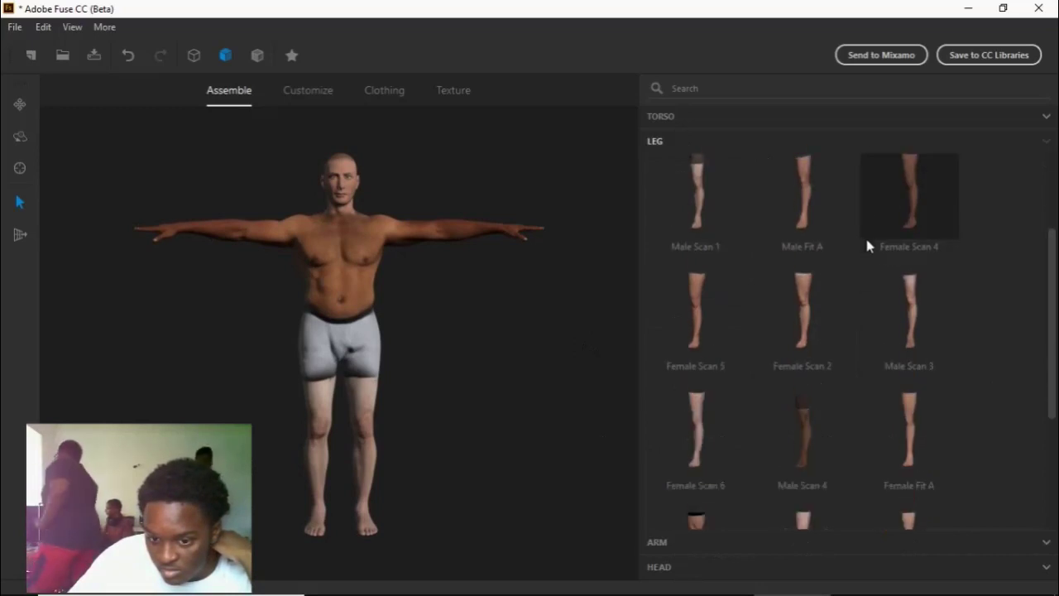
pyautogui.scroll(-1, 866, 240)
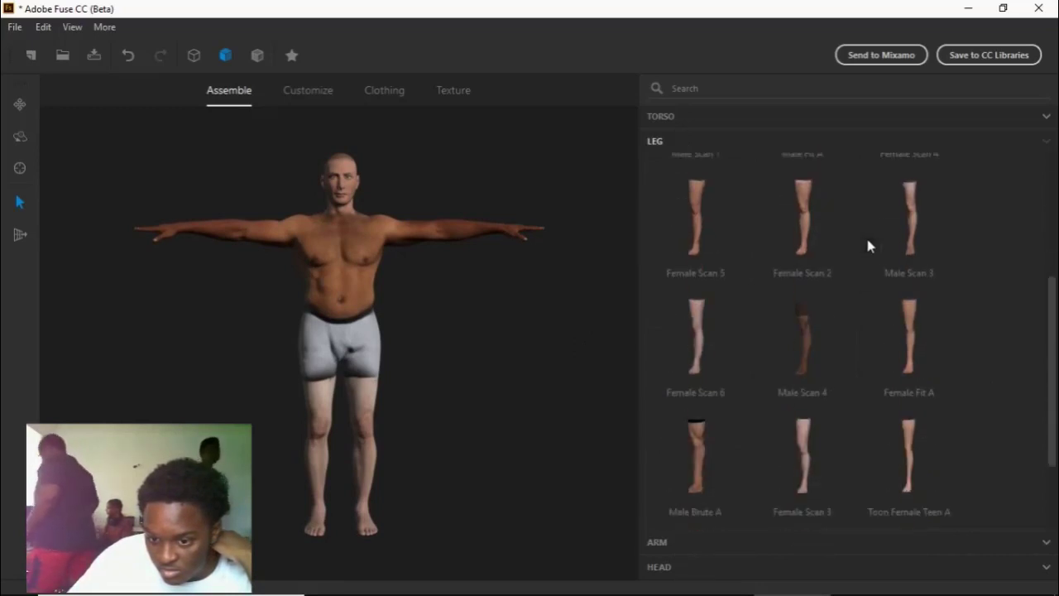
pyautogui.click(814, 306)
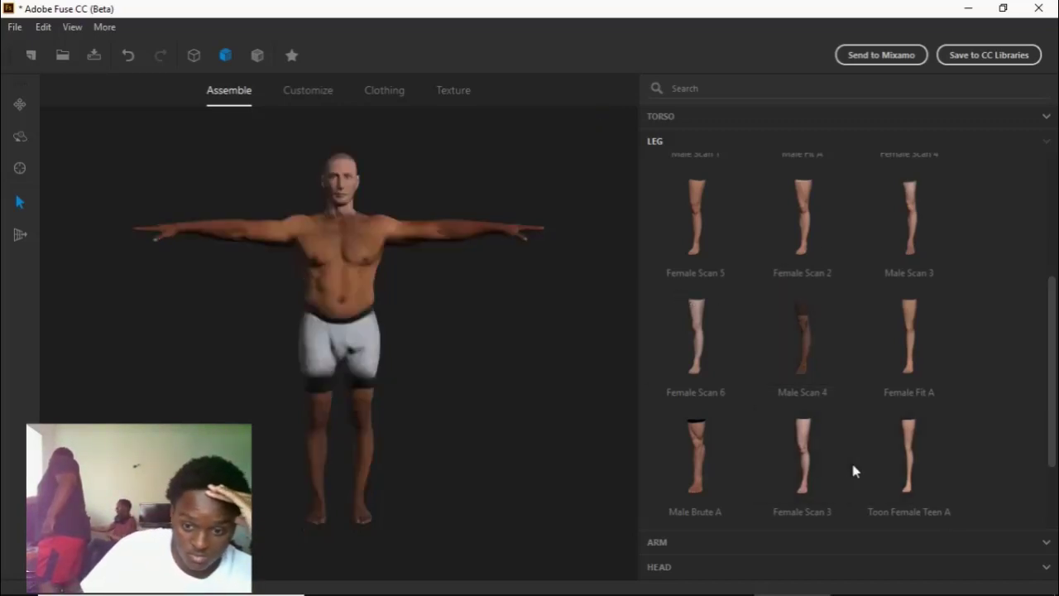
pyautogui.scroll(5, 828, 414)
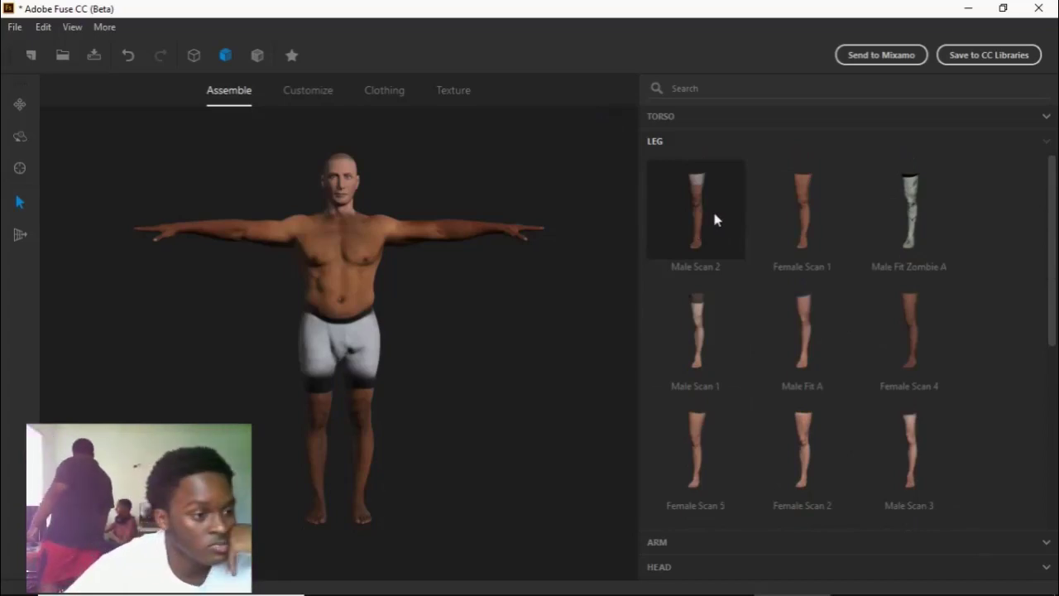
pyautogui.click(715, 214)
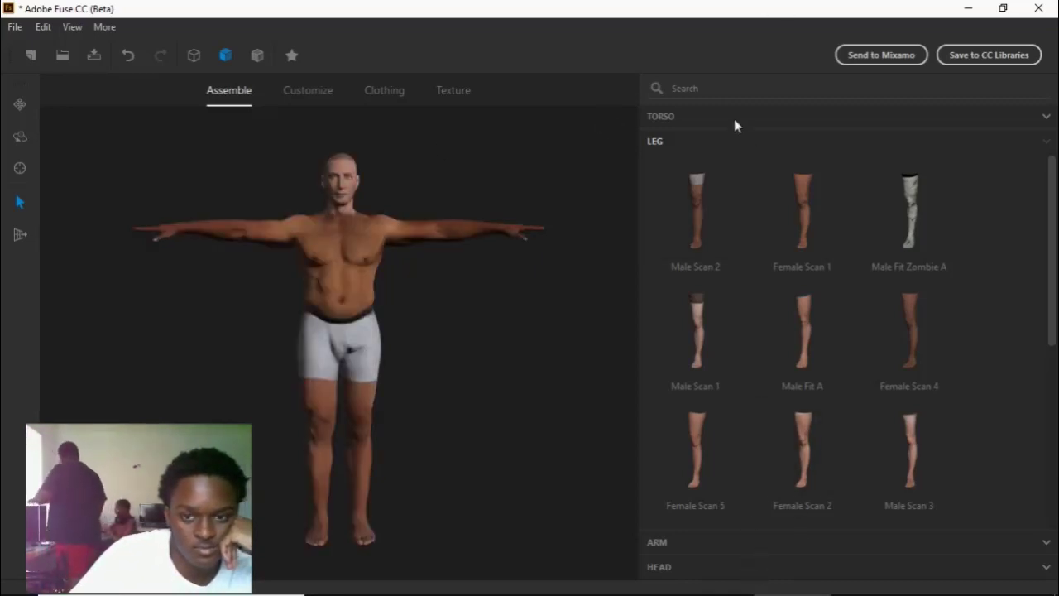
# Step: Re-expand the Torso and Leg libraries, then move to the Customize page
pyautogui.click(905, 120)
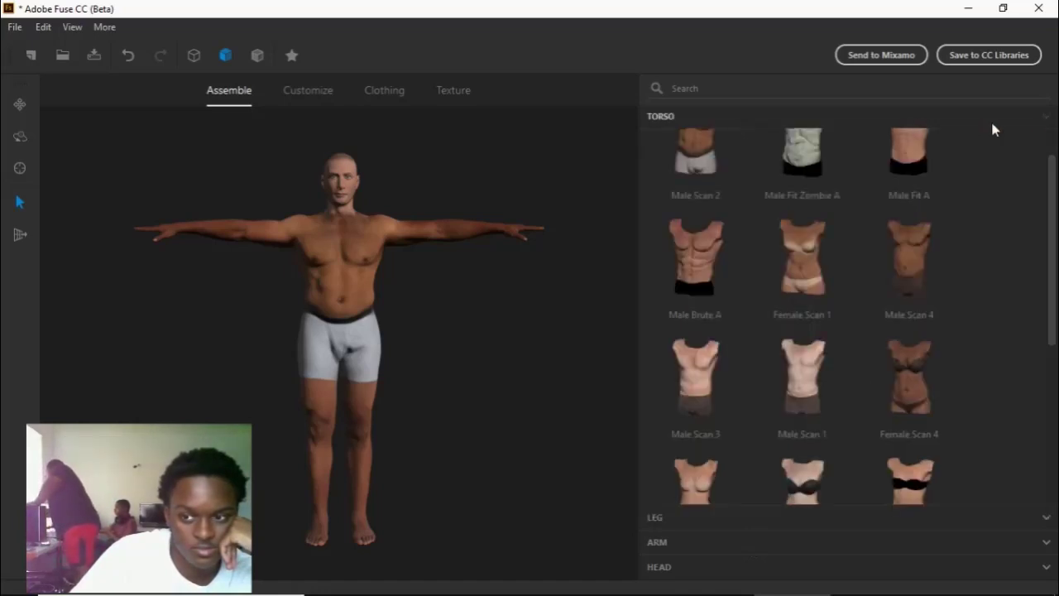
pyautogui.click(1054, 521)
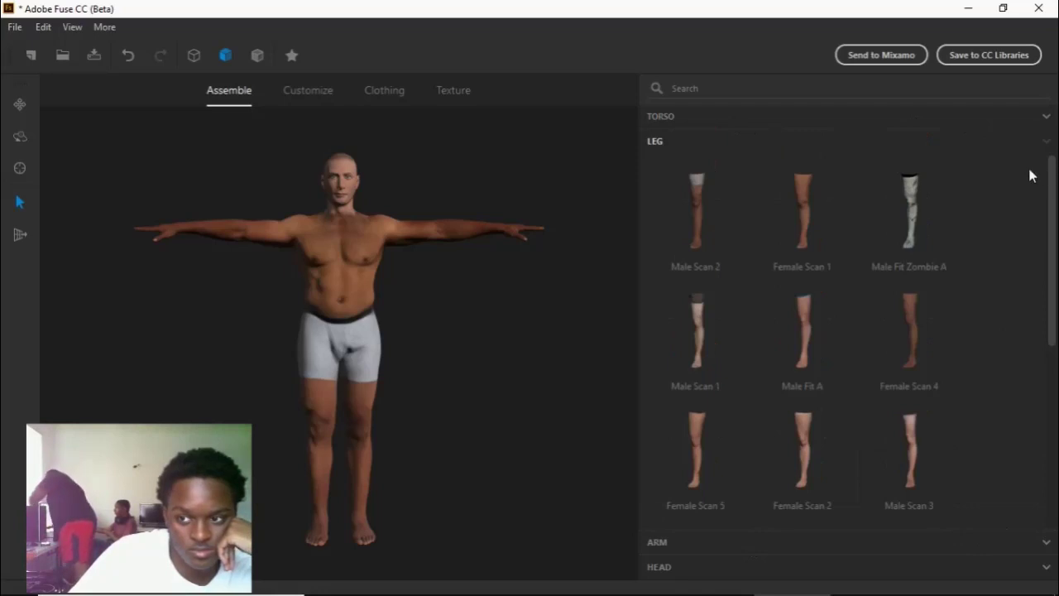
pyautogui.click(1047, 116)
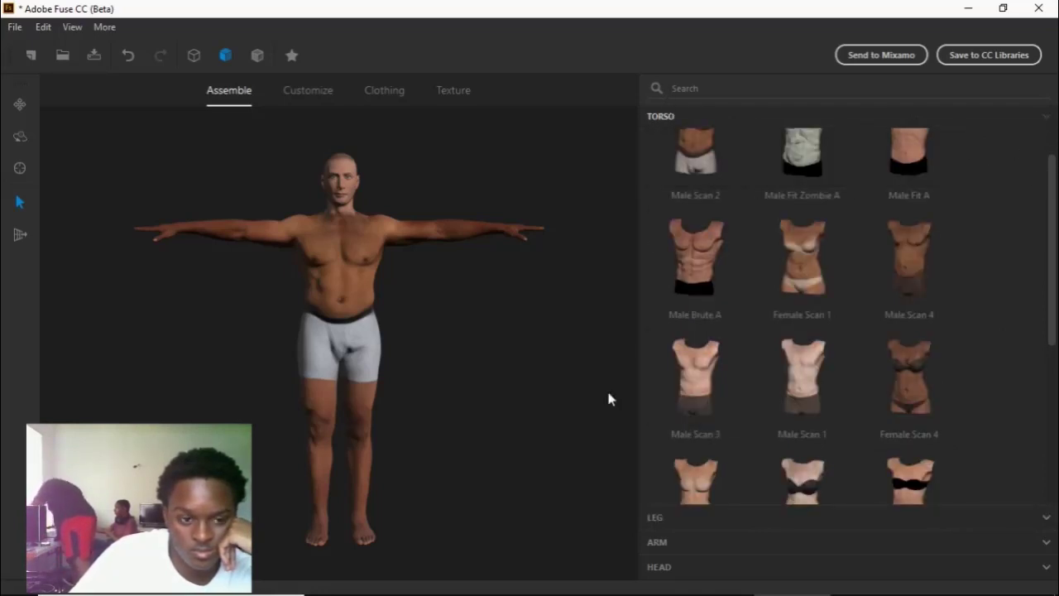
pyautogui.click(324, 94)
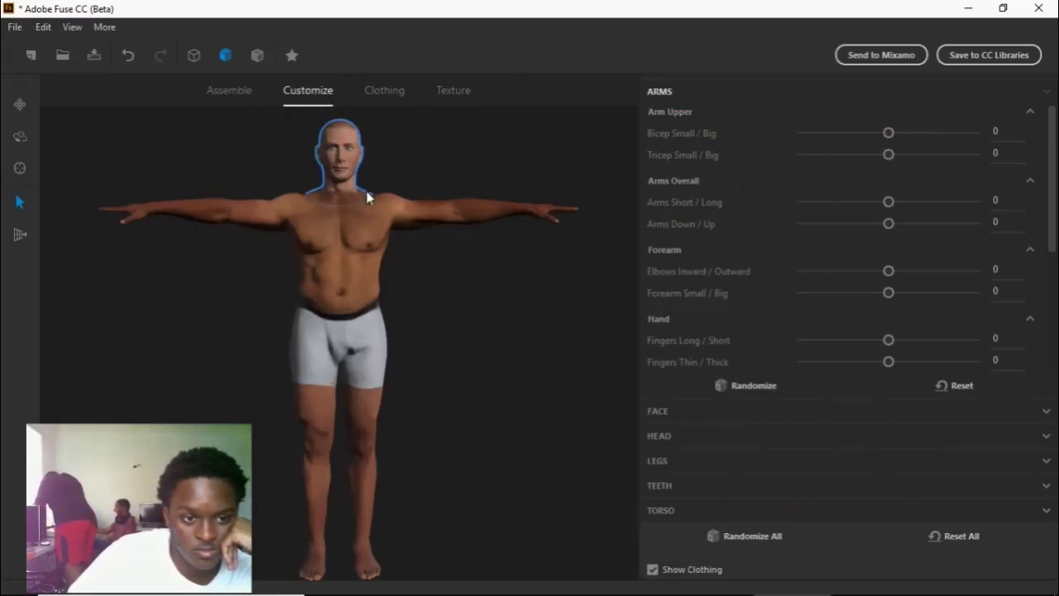
# Step: Zoom and pan the viewport for a close look at the body's head and neck
pyautogui.scroll(3, 343, 284)
pyautogui.moveTo(343, 284); pyautogui.dragTo(369, 298, button='middle')
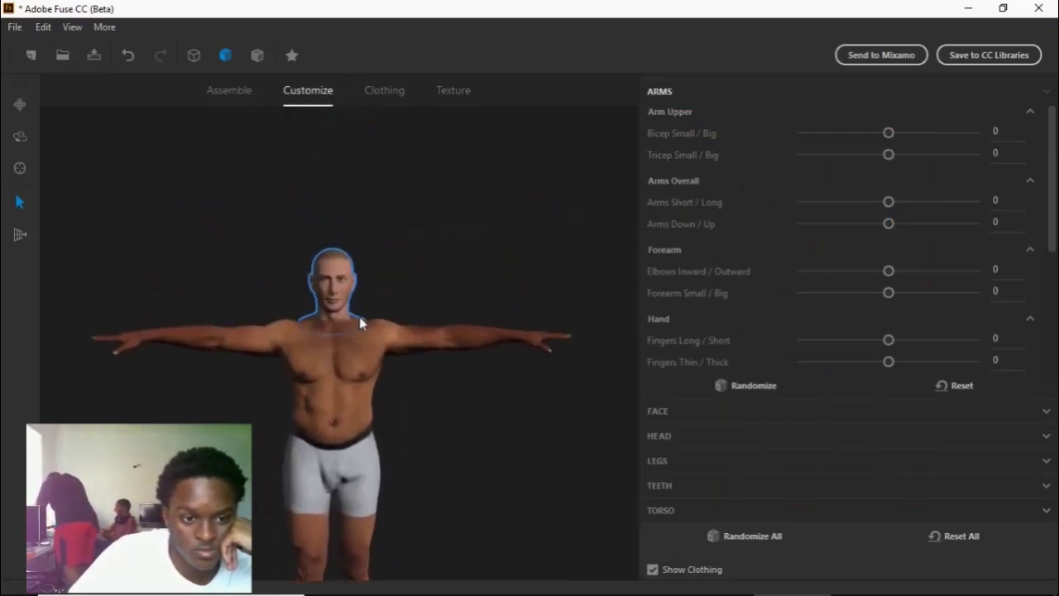
pyautogui.scroll(4, 421, 259)
pyautogui.moveTo(421, 259); pyautogui.dragTo(431, 359, button='middle')
pyautogui.scroll(3, 452, 326)
pyautogui.scroll(4, 452, 325)
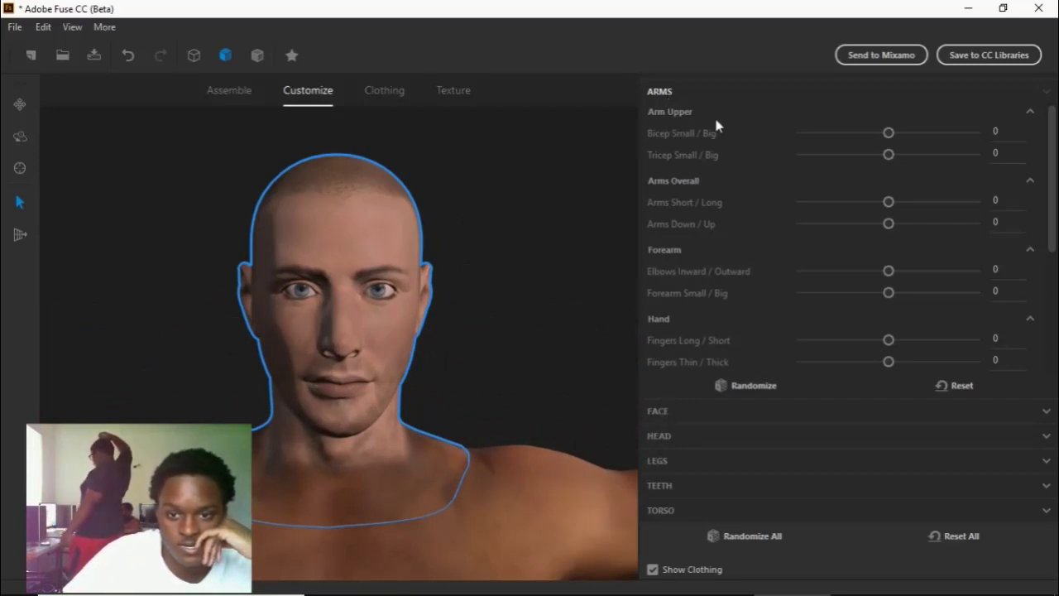
pyautogui.scroll(-4, 429, 332)
pyautogui.scroll(-3, 431, 333)
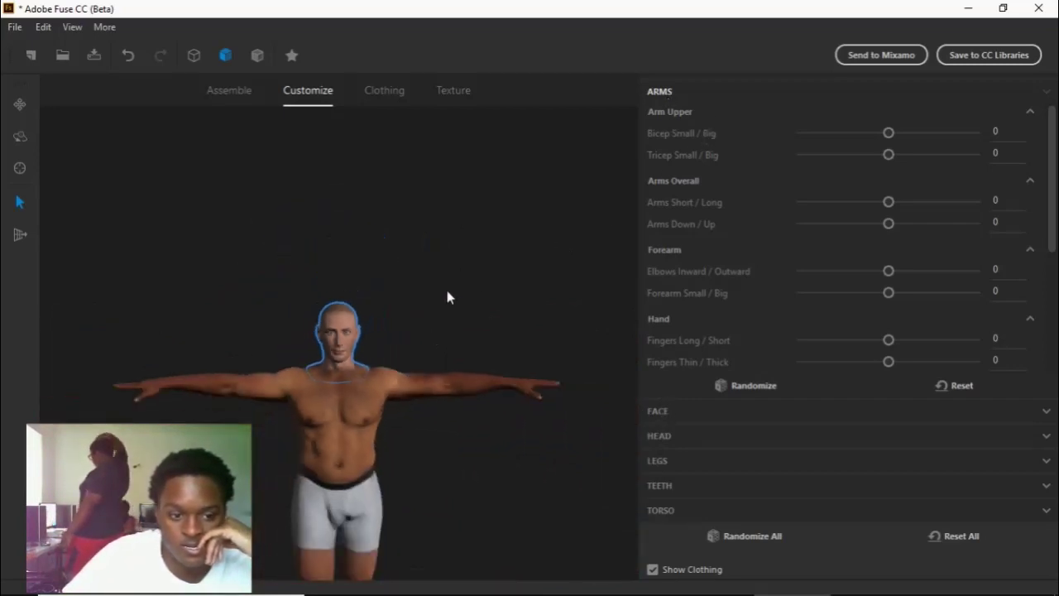
pyautogui.scroll(1, 433, 297)
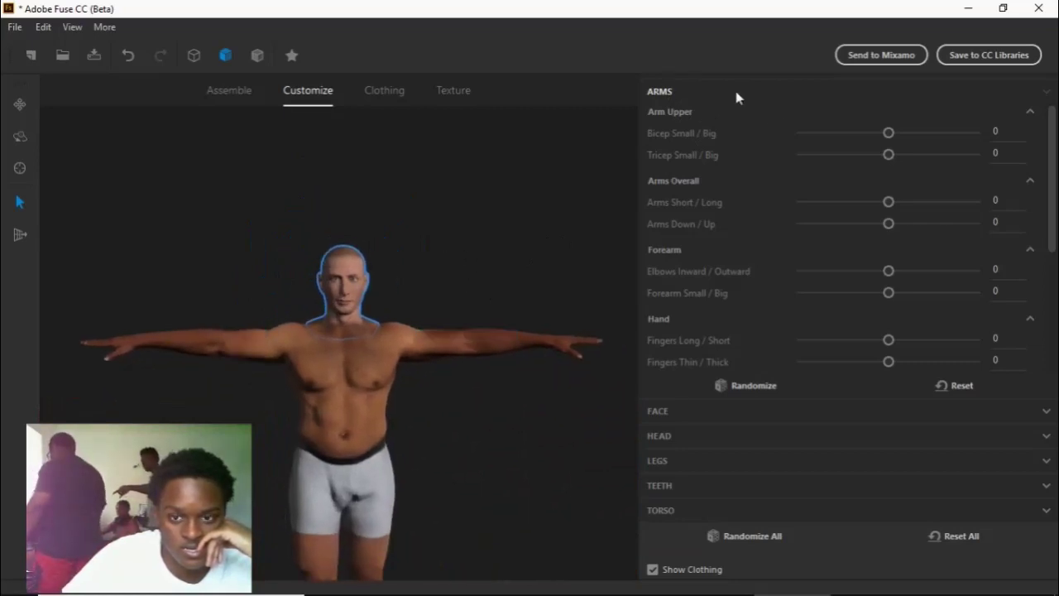
# Step: Set Bicep 74, Tricep 47, Forearm 54, Arms Short/Long -83 and finger sliders 64 and 22
pyautogui.moveTo(889, 133); pyautogui.dragTo(936, 154)
pyautogui.moveTo(433, 427); pyautogui.dragTo(466, 416)
pyautogui.moveTo(888, 270)
pyautogui.mouseDown()
pyautogui.moveTo(897, 274)
pyautogui.moveTo(832, 276)
pyautogui.moveTo(890, 281)
pyautogui.mouseUp()
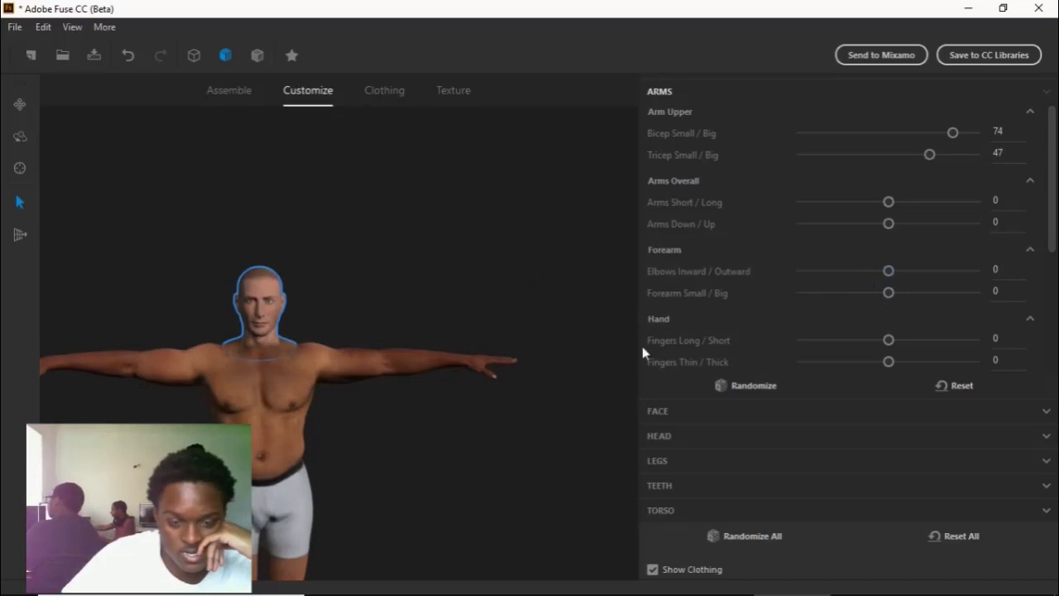
pyautogui.moveTo(888, 295); pyautogui.dragTo(935, 293)
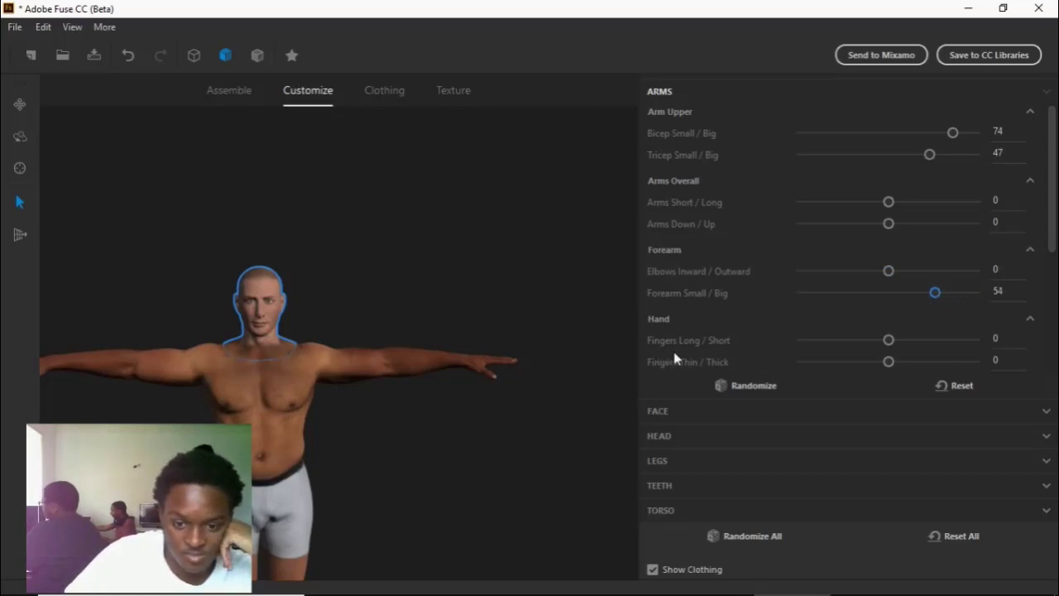
pyautogui.moveTo(888, 339); pyautogui.dragTo(910, 362)
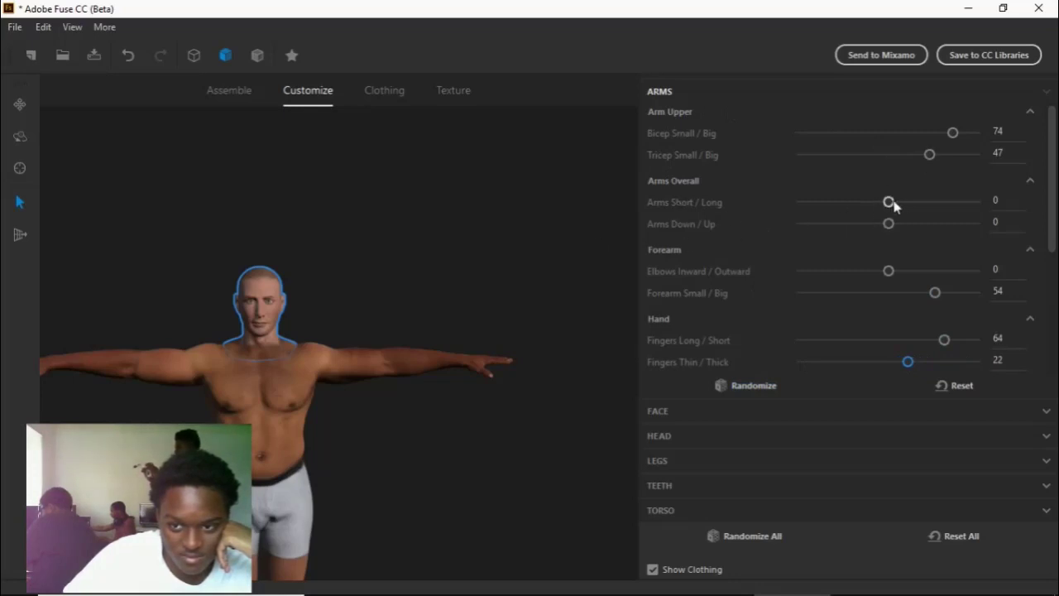
pyautogui.moveTo(916, 208); pyautogui.dragTo(821, 214)
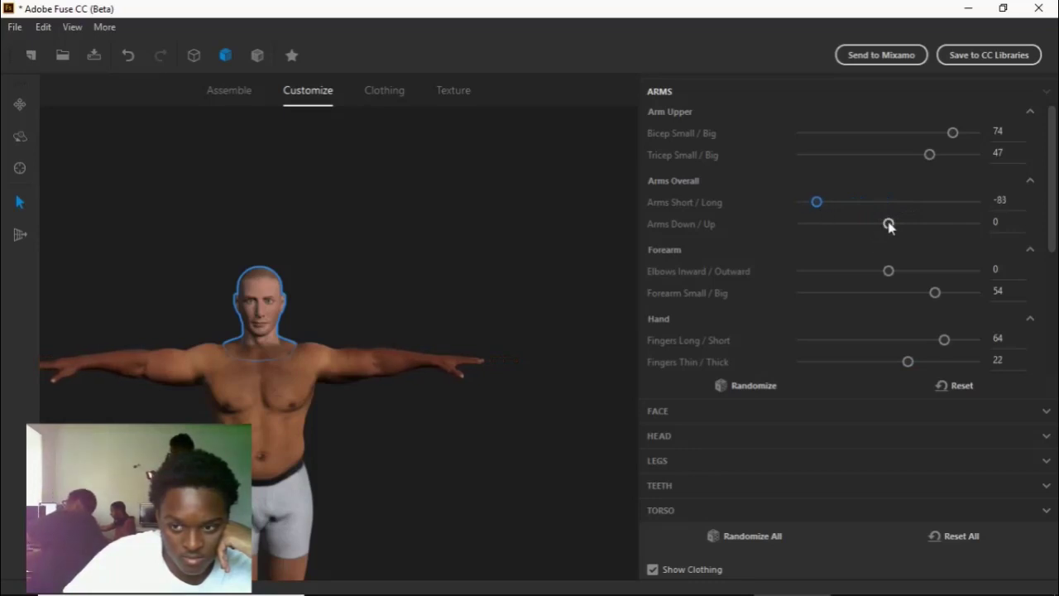
pyautogui.moveTo(890, 226)
pyautogui.mouseDown()
pyautogui.moveTo(919, 232)
pyautogui.moveTo(856, 239)
pyautogui.moveTo(894, 237)
pyautogui.mouseUp()
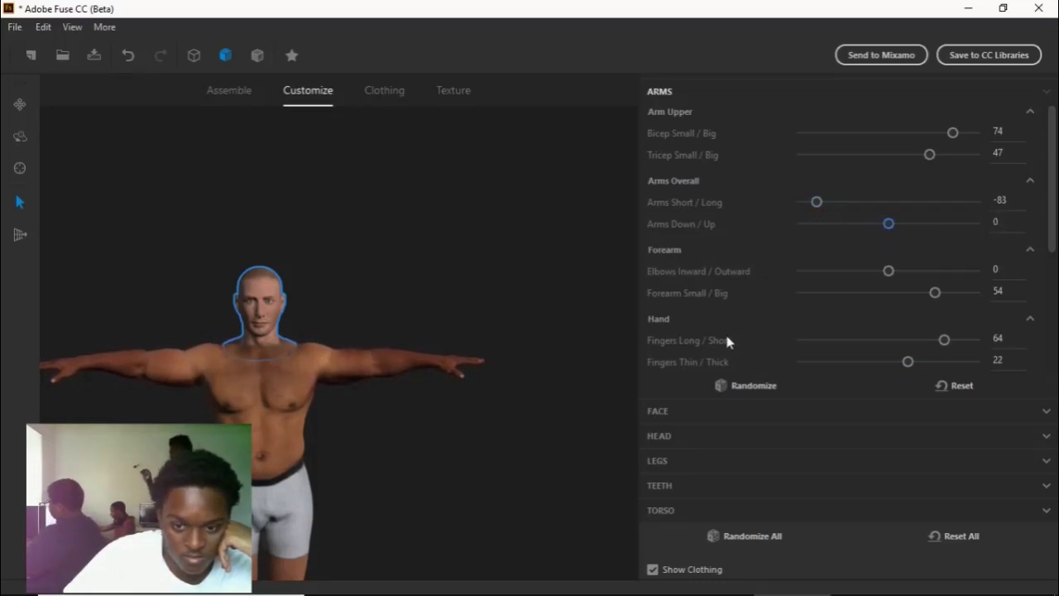
# Step: In face expressions, add an angry look, then ease it into Cocky 43
pyautogui.click(697, 412)
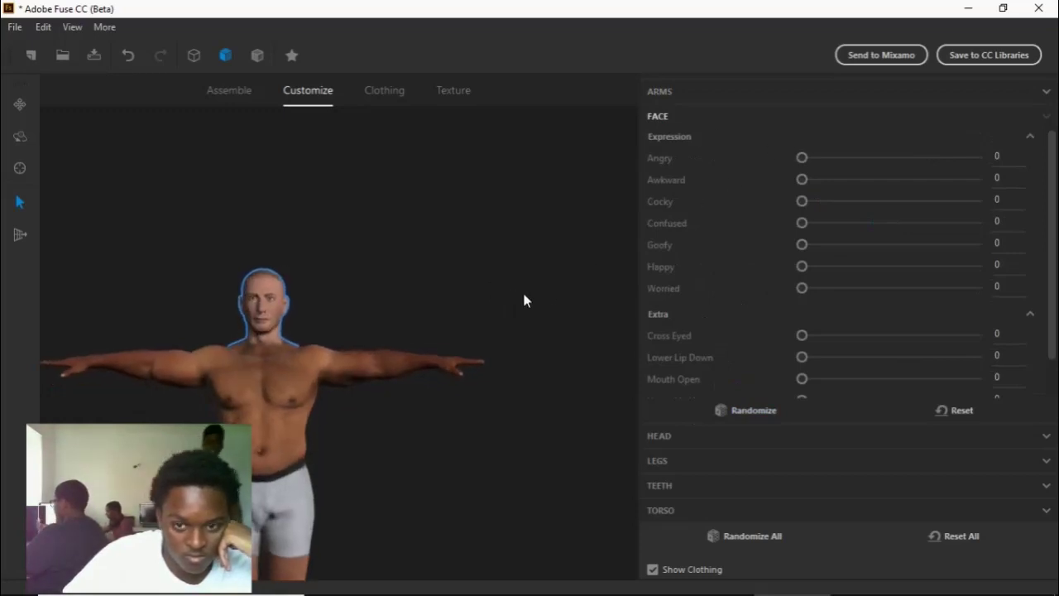
pyautogui.moveTo(803, 157); pyautogui.dragTo(877, 166)
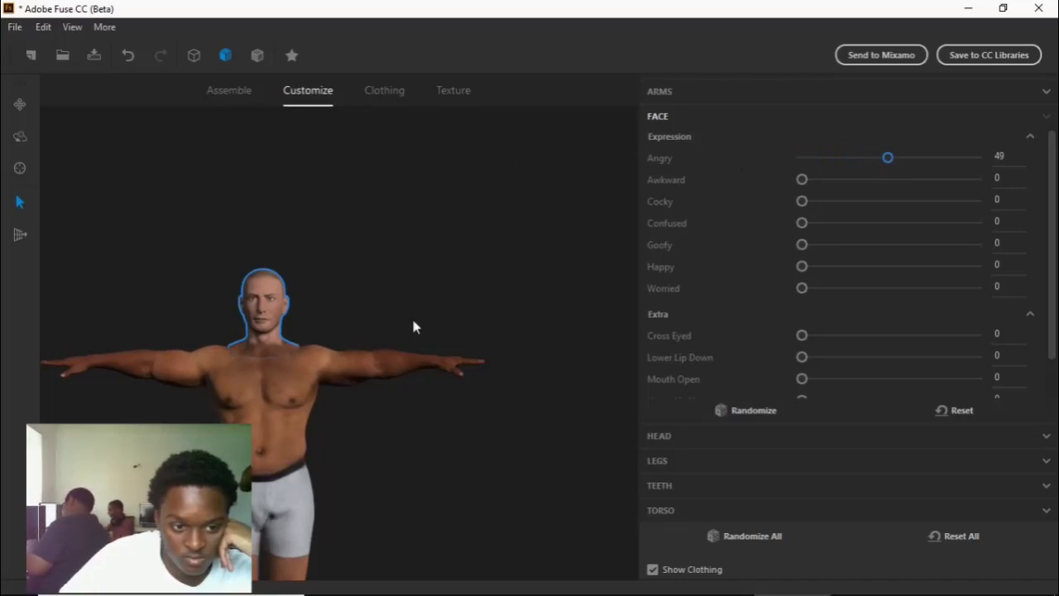
pyautogui.scroll(5, 413, 322)
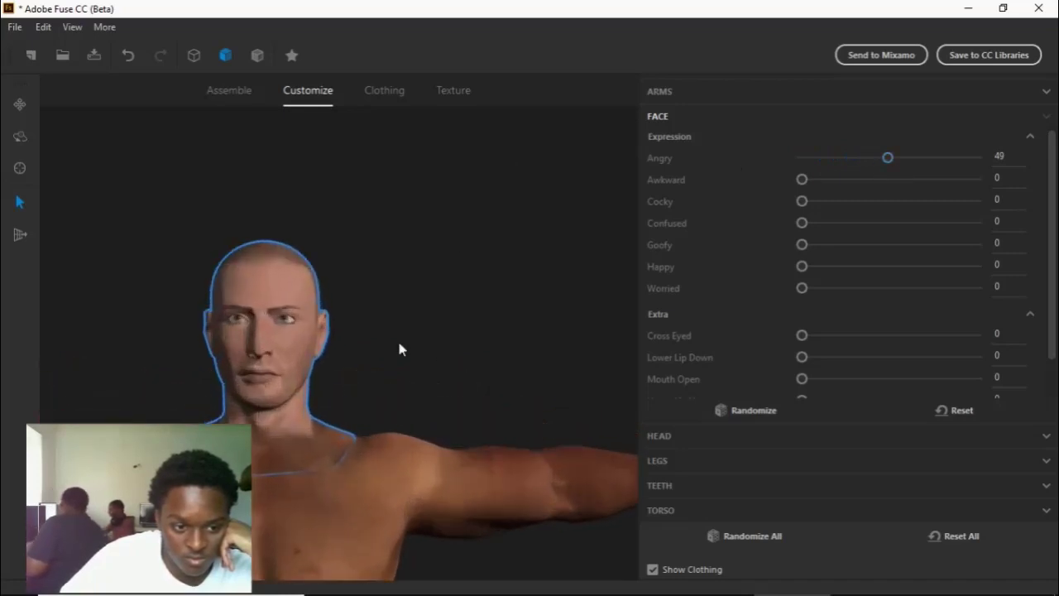
pyautogui.scroll(3, 398, 347)
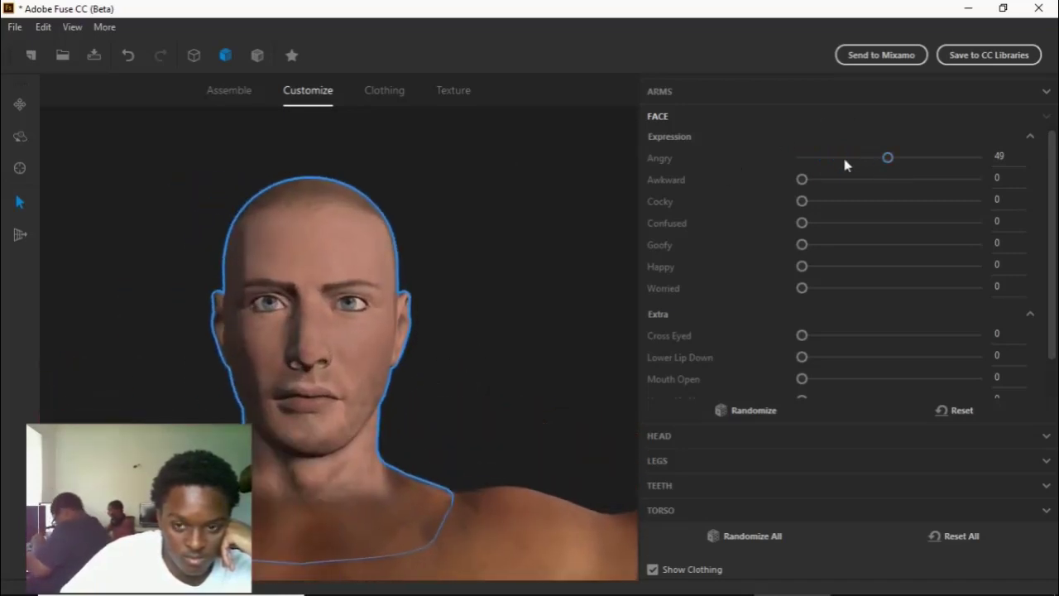
pyautogui.moveTo(889, 159); pyautogui.dragTo(928, 163)
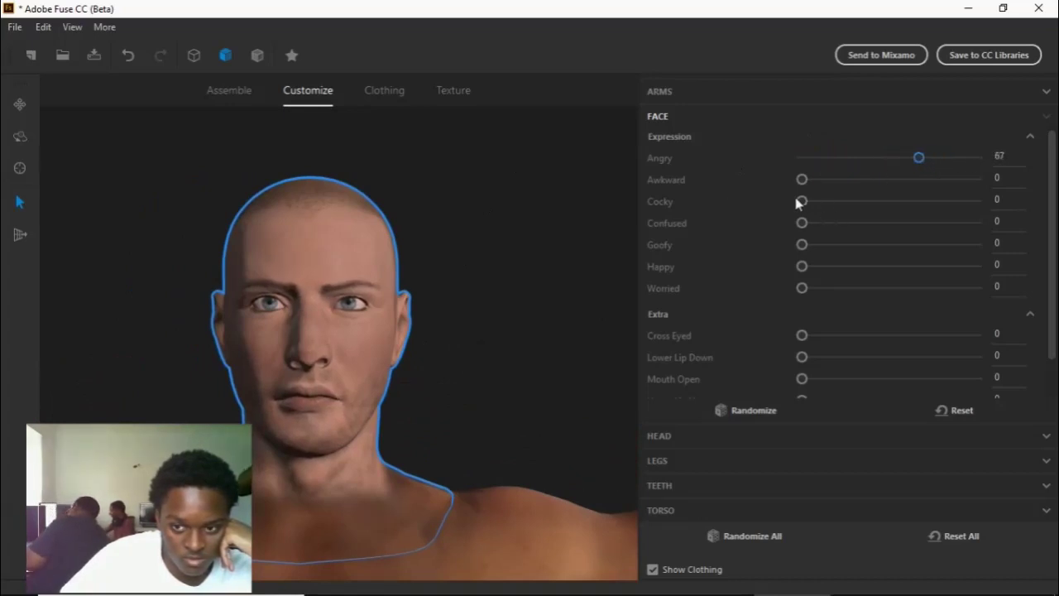
pyautogui.moveTo(816, 205); pyautogui.dragTo(882, 212)
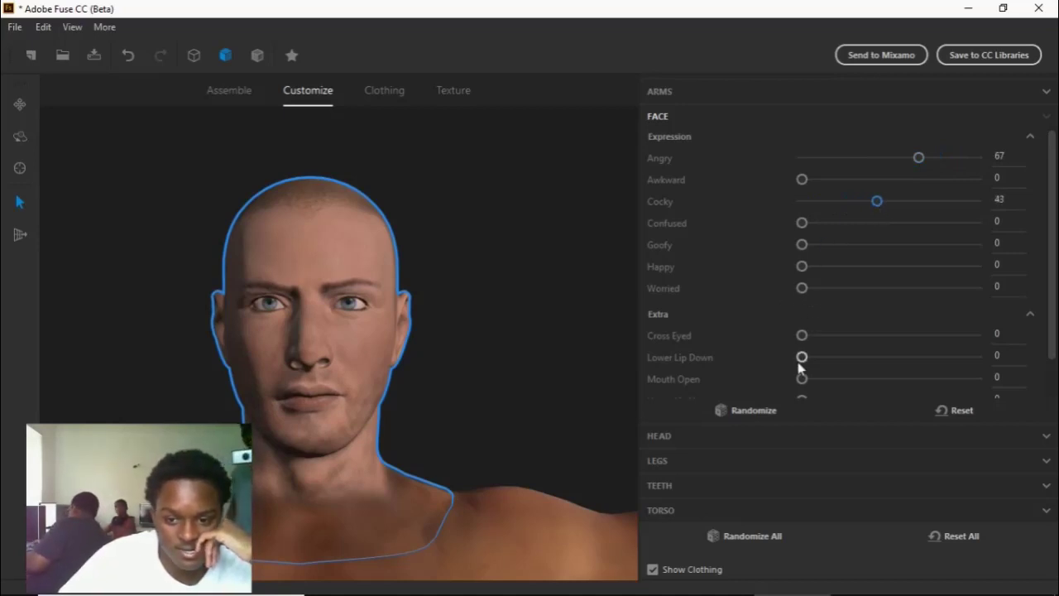
# Step: Set Lower Lip Down to 40, Upper Lip Up to 23 and Wall Eyed to 10
pyautogui.moveTo(802, 356); pyautogui.dragTo(868, 358)
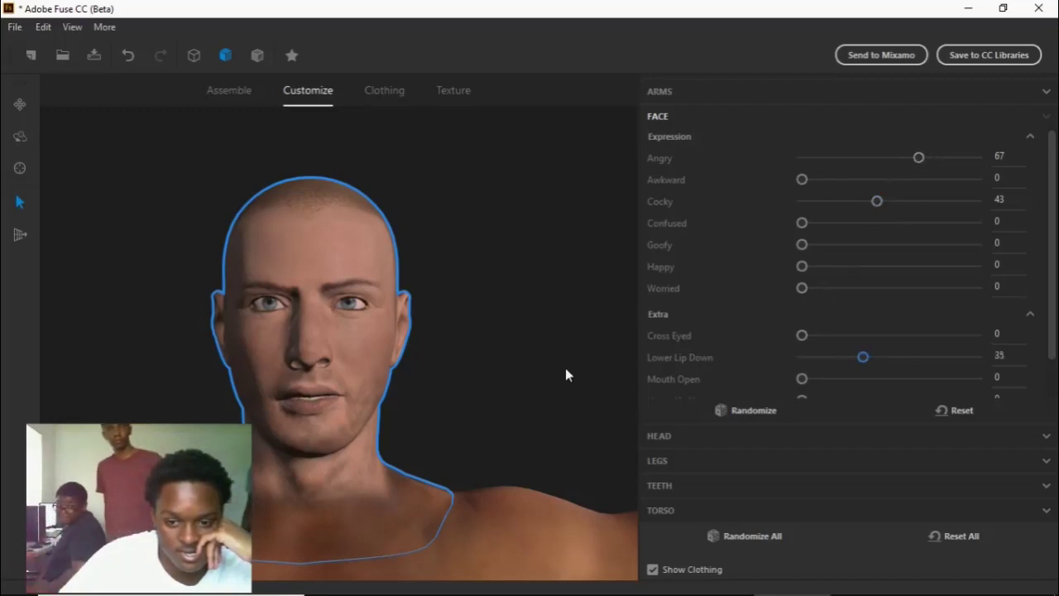
pyautogui.scroll(-1, 861, 357)
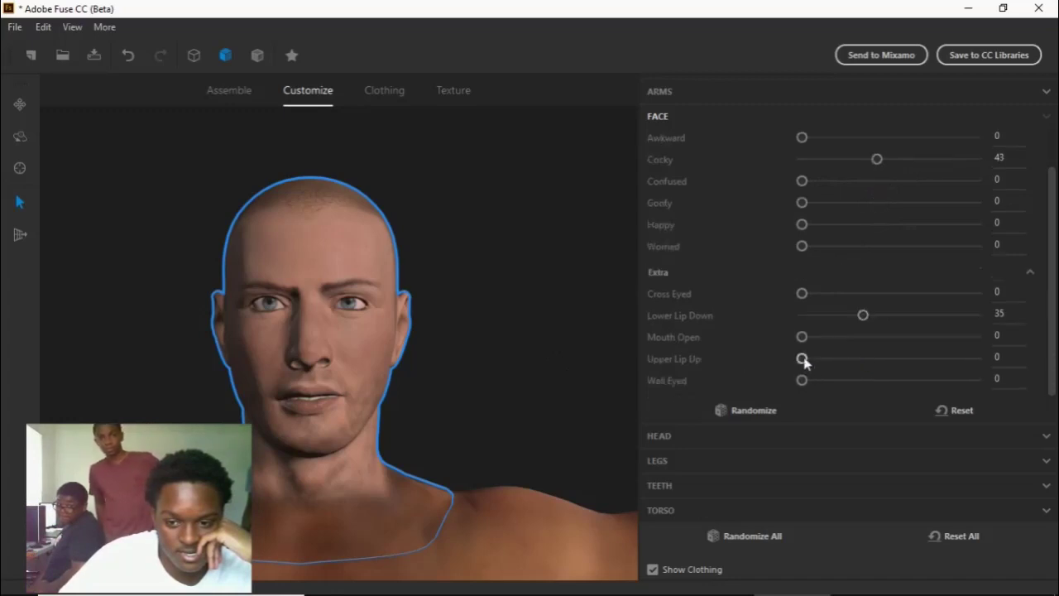
pyautogui.moveTo(802, 359); pyautogui.dragTo(840, 368)
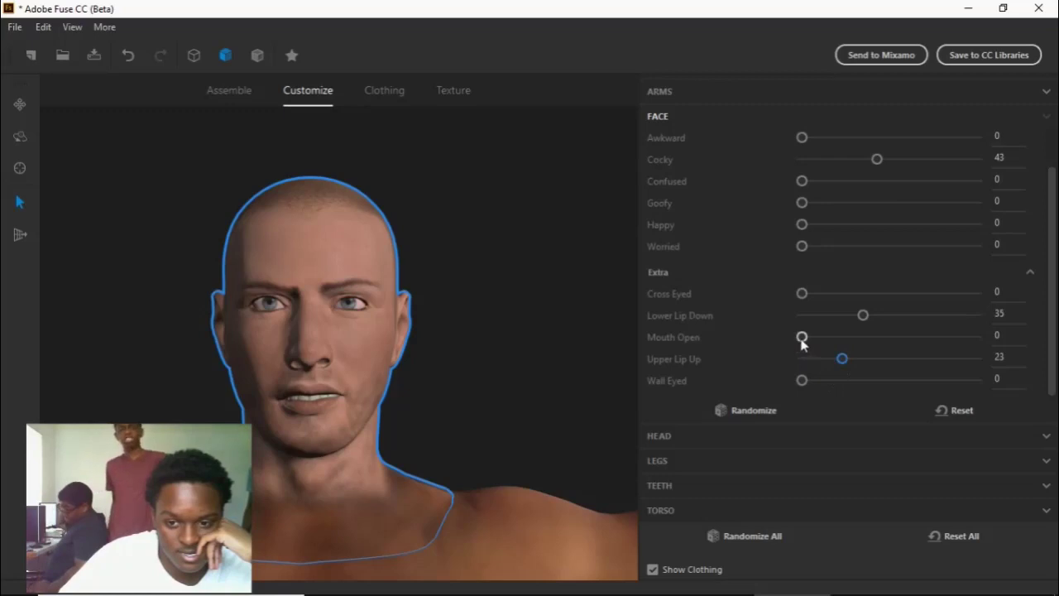
pyautogui.moveTo(800, 337)
pyautogui.mouseDown()
pyautogui.moveTo(820, 338)
pyautogui.moveTo(800, 337)
pyautogui.mouseUp()
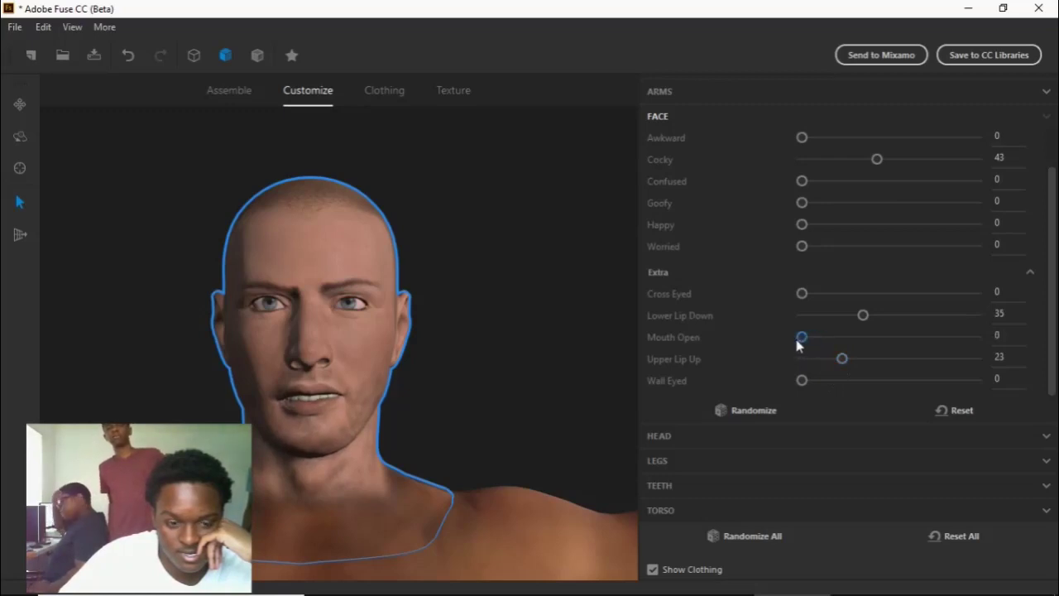
pyautogui.moveTo(870, 316)
pyautogui.mouseDown()
pyautogui.moveTo(938, 309)
pyautogui.moveTo(878, 323)
pyautogui.mouseUp()
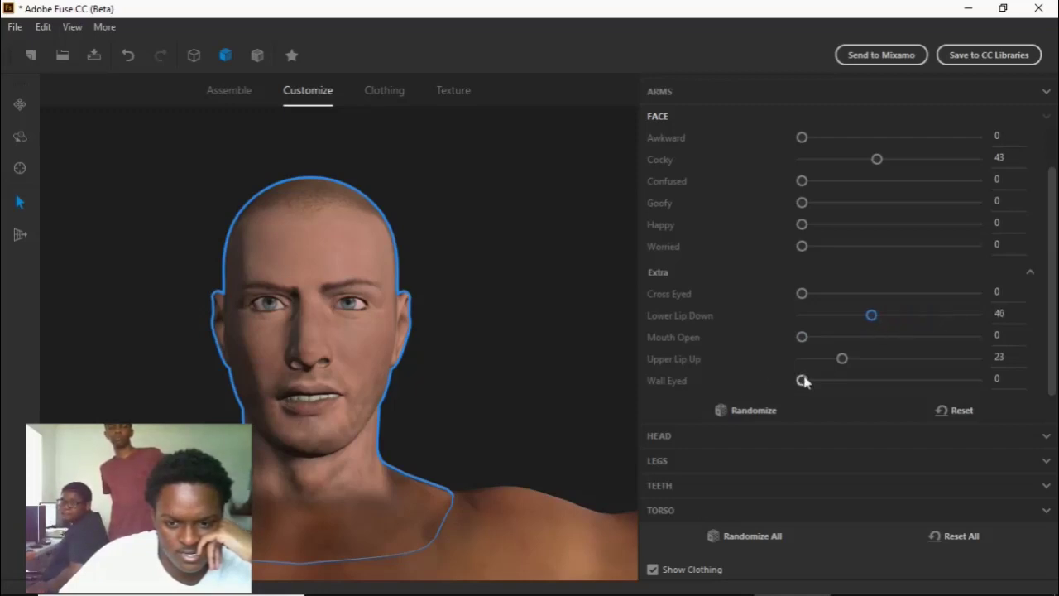
pyautogui.moveTo(828, 382)
pyautogui.mouseDown()
pyautogui.moveTo(843, 382)
pyautogui.moveTo(810, 383)
pyautogui.moveTo(822, 384)
pyautogui.mouseUp()
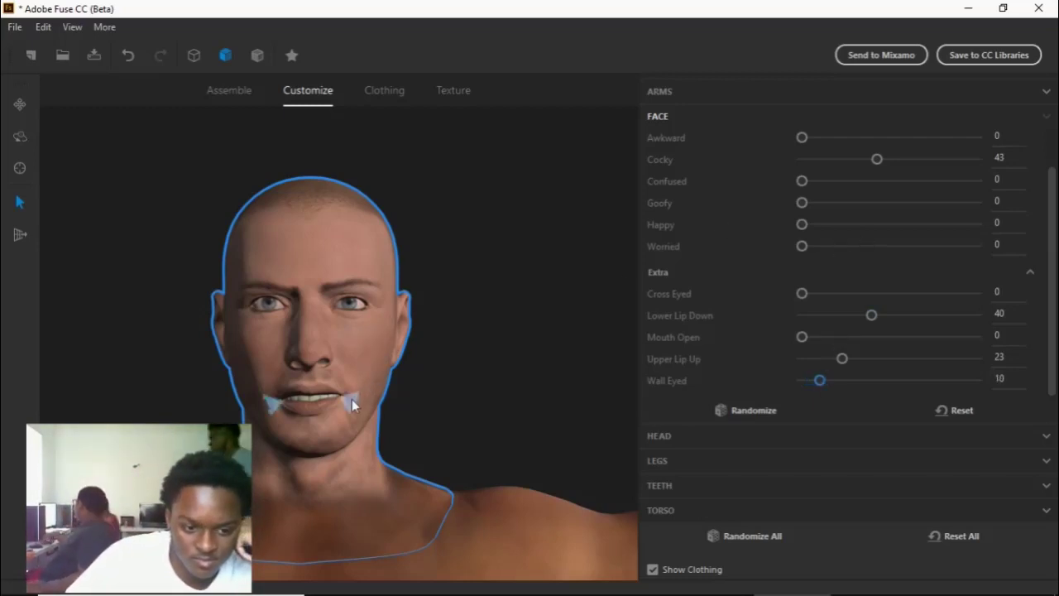
# Step: Lift the lip corners to 38 and set their Narrow/Wide to -1
pyautogui.moveTo(345, 397); pyautogui.dragTo(340, 384)
pyautogui.moveTo(274, 401); pyautogui.dragTo(280, 413)
pyautogui.moveTo(348, 402); pyautogui.dragTo(340, 389)
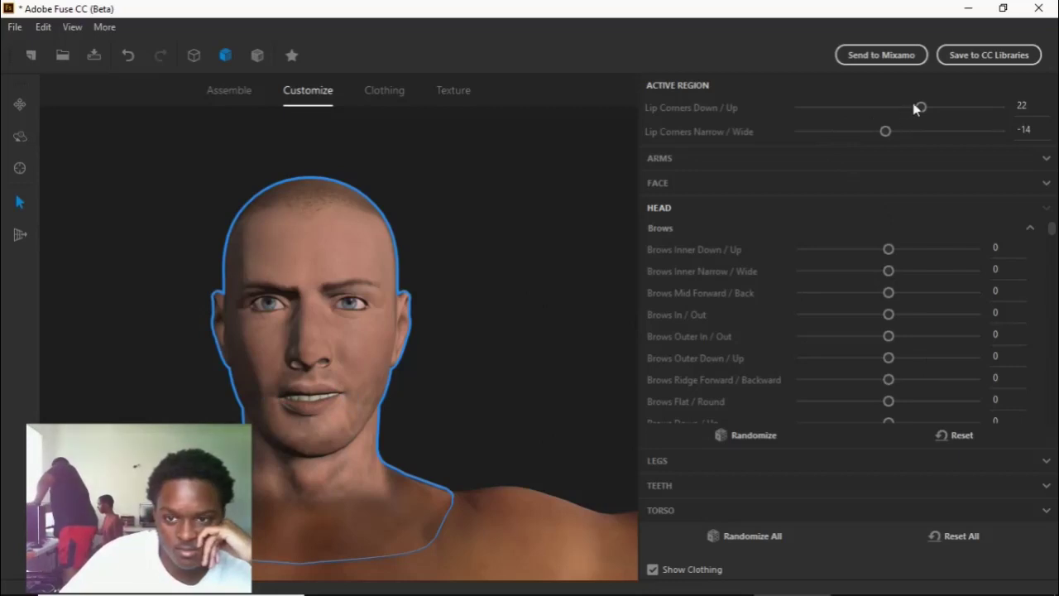
pyautogui.moveTo(939, 107); pyautogui.dragTo(942, 107)
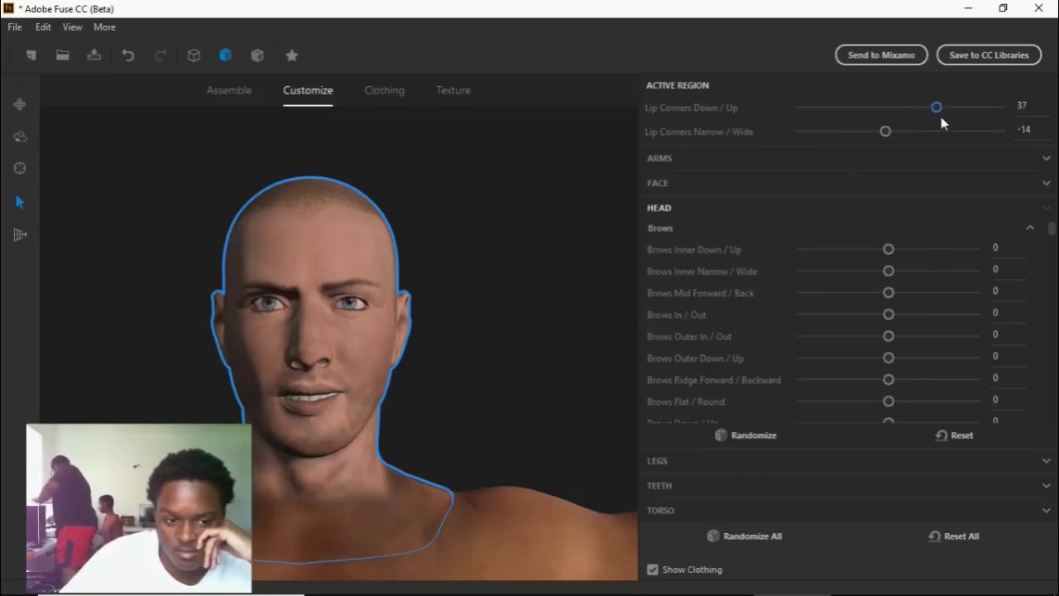
pyautogui.moveTo(885, 130); pyautogui.dragTo(898, 131)
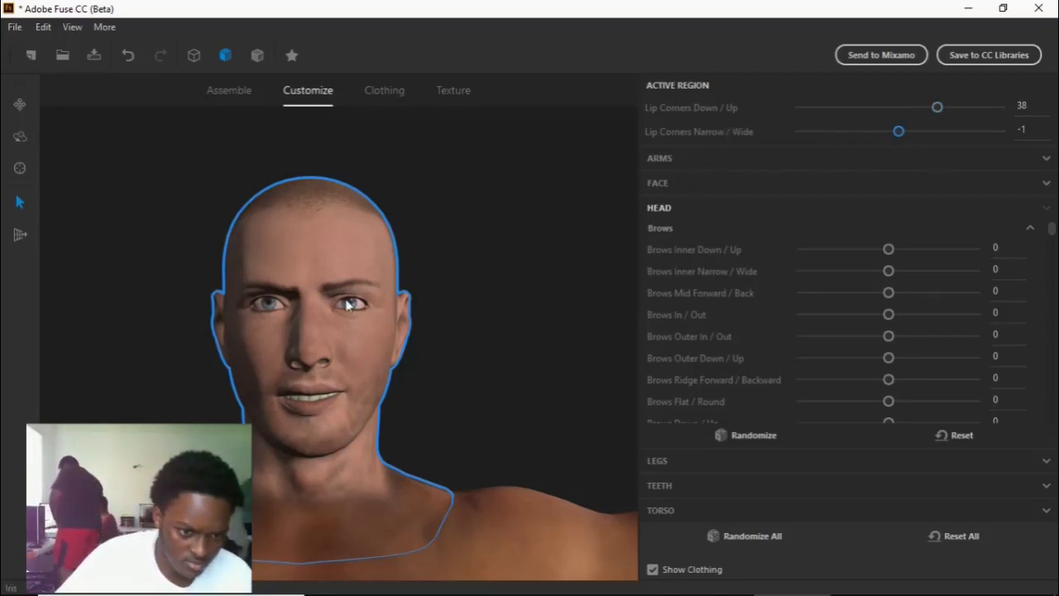
# Step: Back in face expressions, test Cross Eyed, then return Cross Eyed and Wall Eyed to 0
pyautogui.scroll(-10, 782, 252)
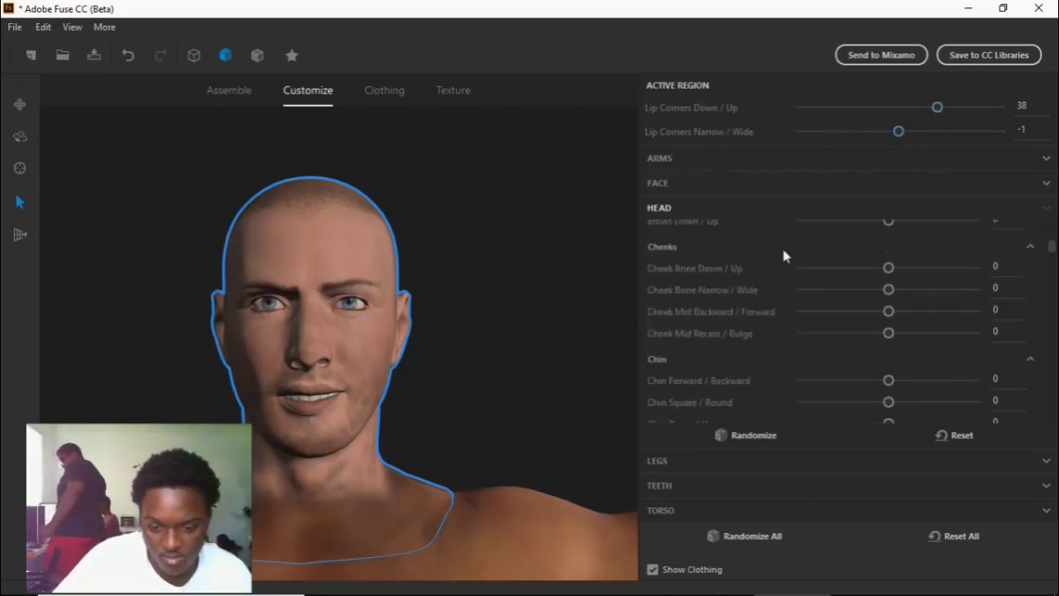
pyautogui.scroll(10, 794, 279)
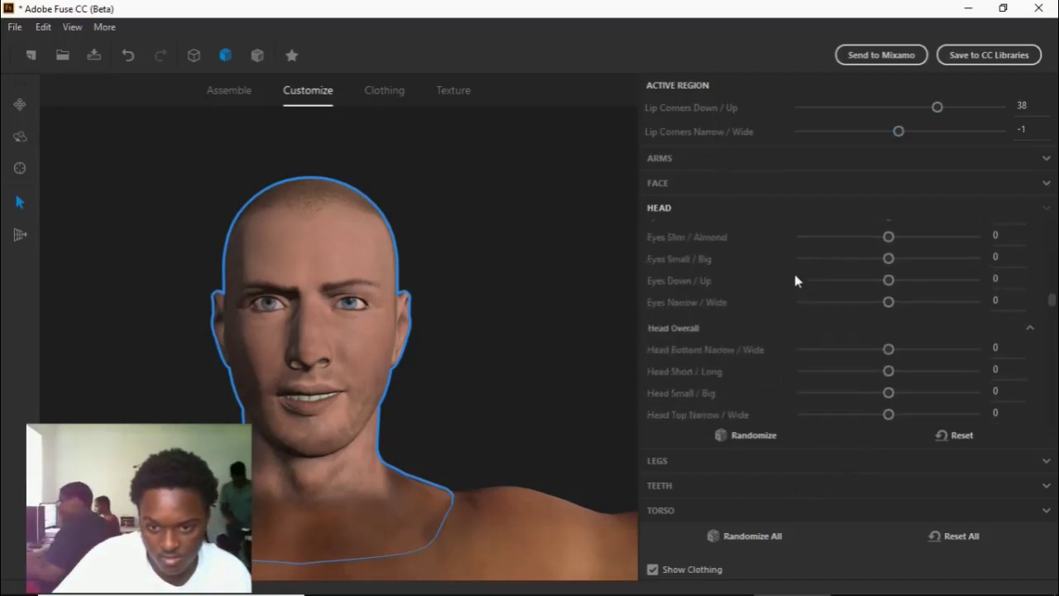
pyautogui.click(740, 183)
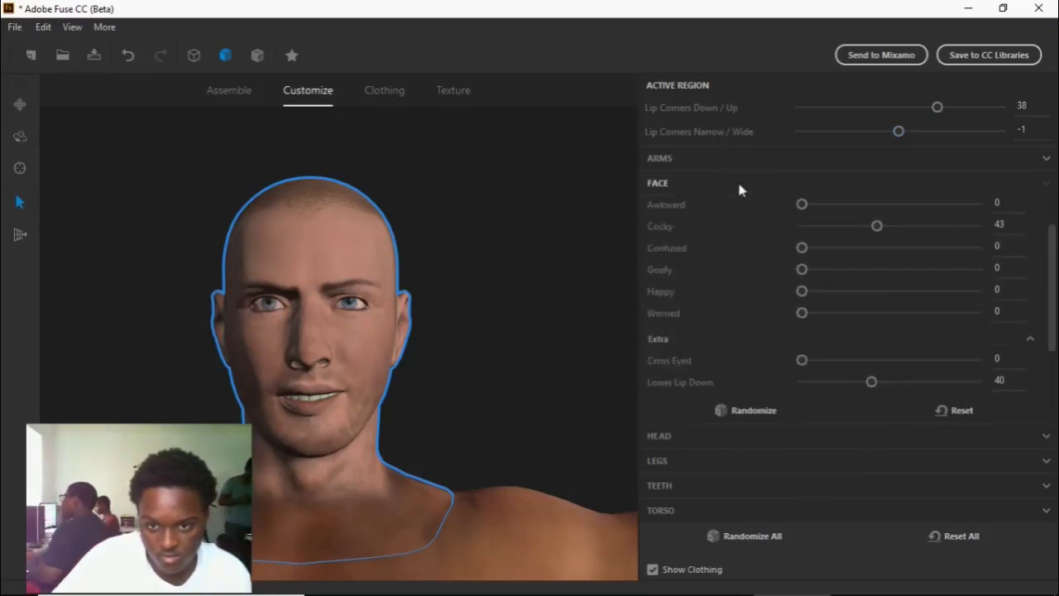
pyautogui.scroll(-2, 777, 285)
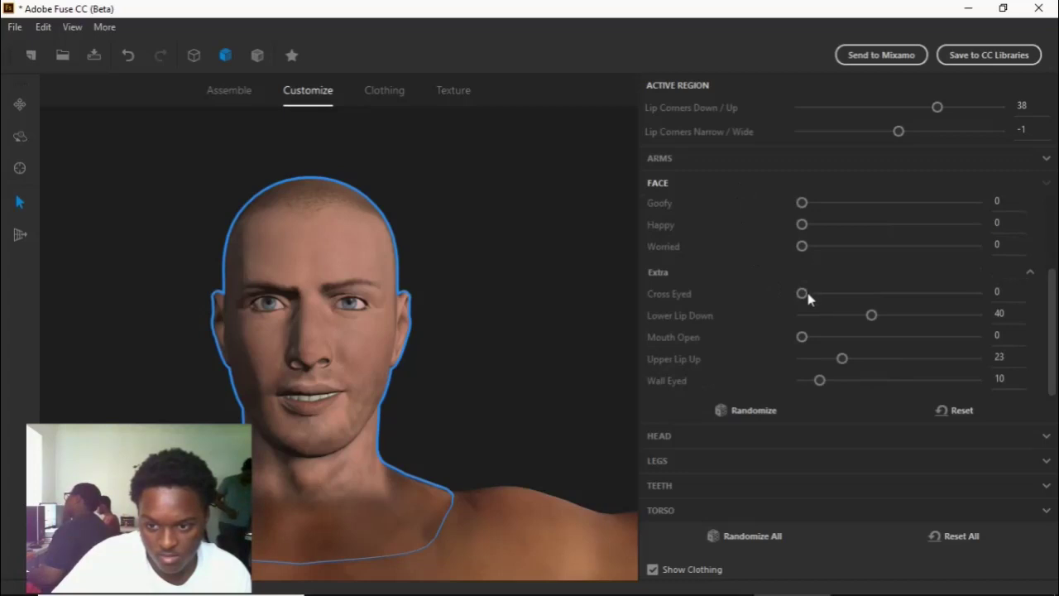
pyautogui.moveTo(806, 292); pyautogui.dragTo(840, 303)
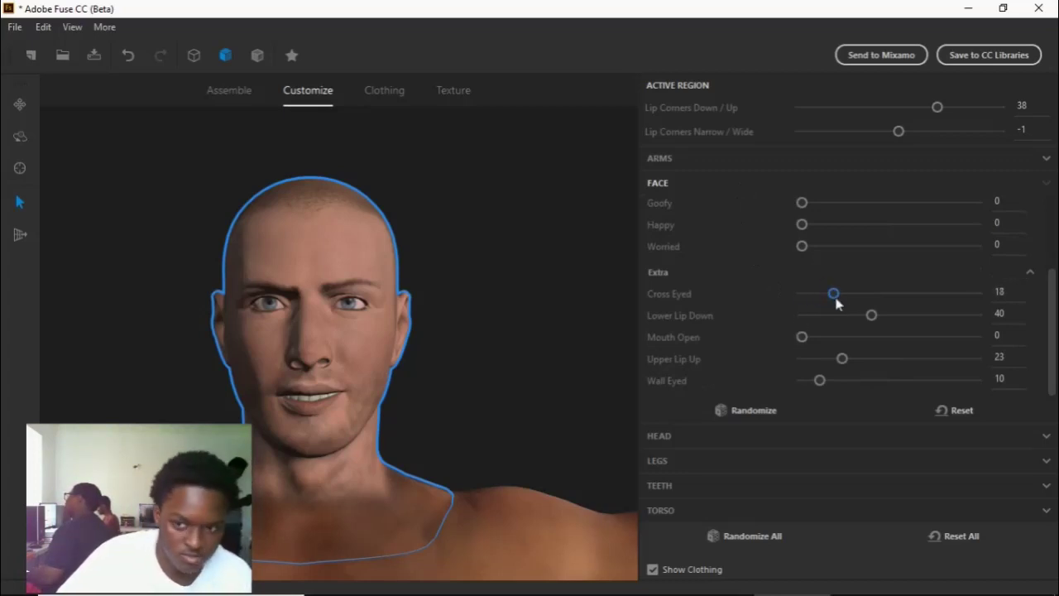
pyautogui.moveTo(805, 294); pyautogui.dragTo(797, 298)
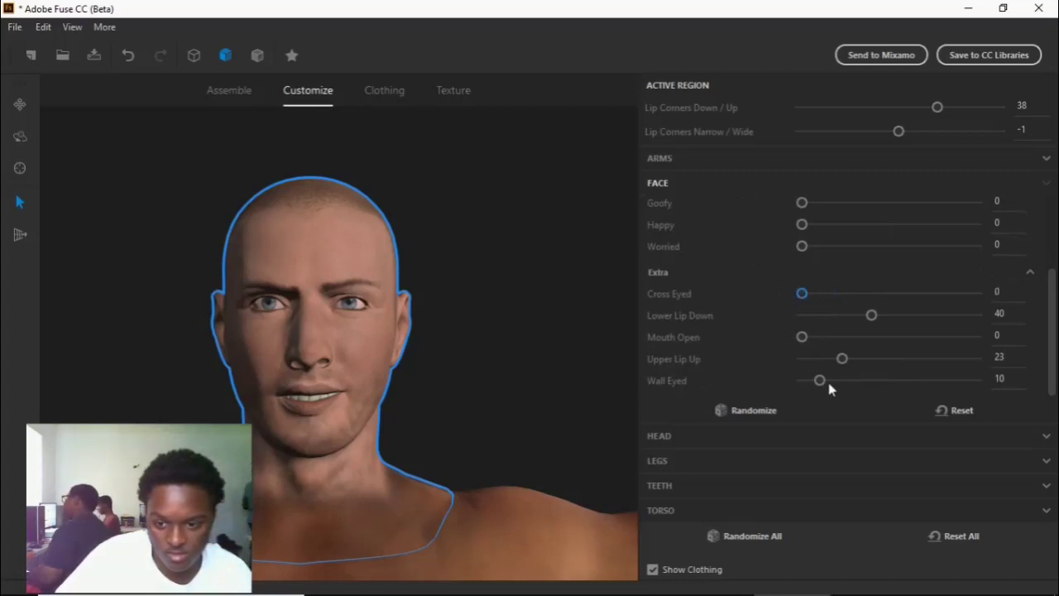
pyautogui.moveTo(829, 383); pyautogui.dragTo(804, 388)
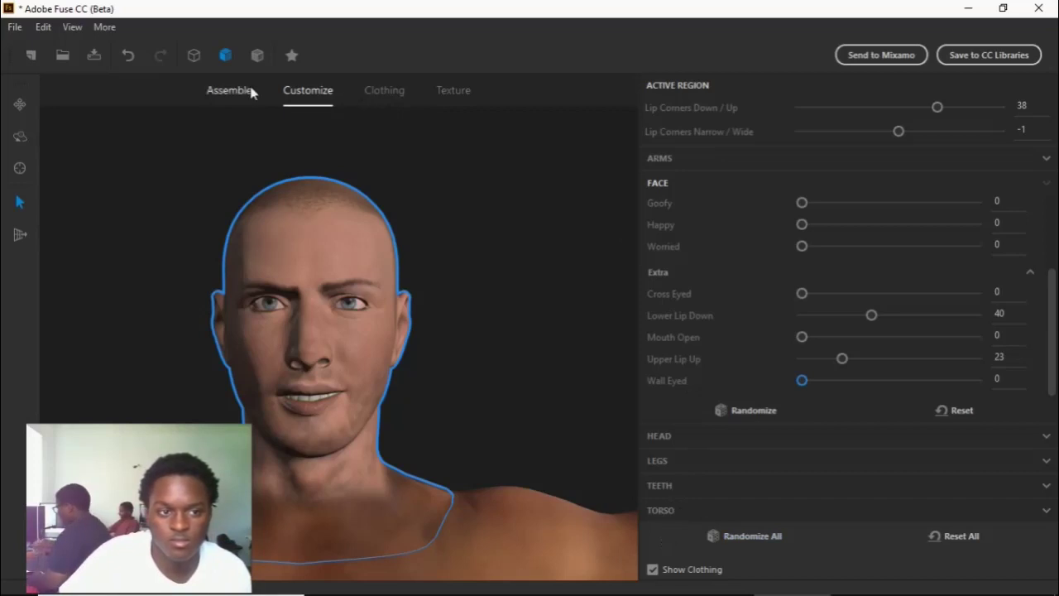
# Step: Apply a dark brown Skin Color from the Texture tab's Skin settings
pyautogui.click(451, 91)
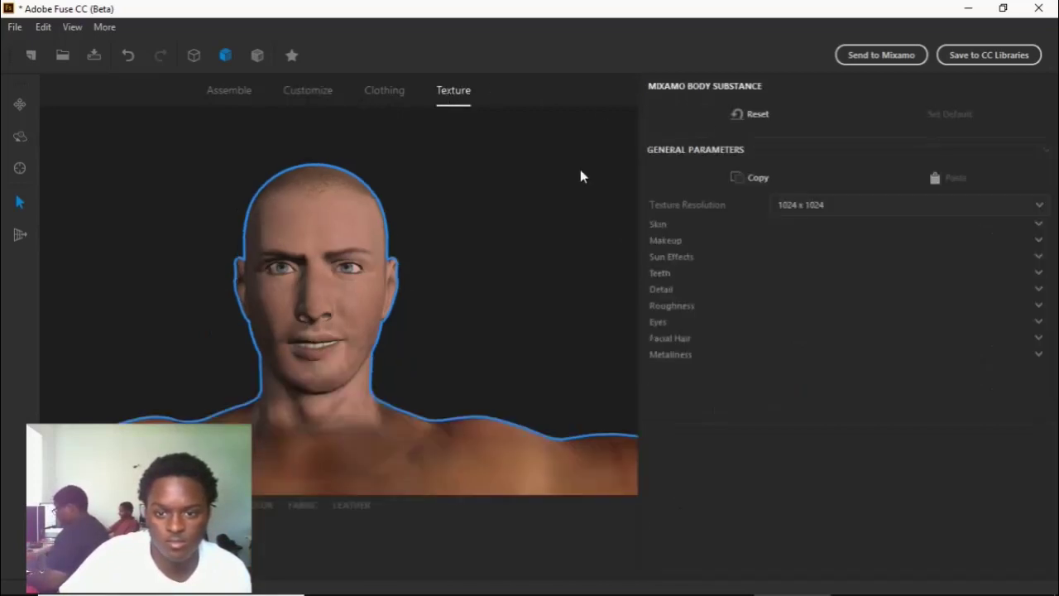
pyautogui.click(658, 225)
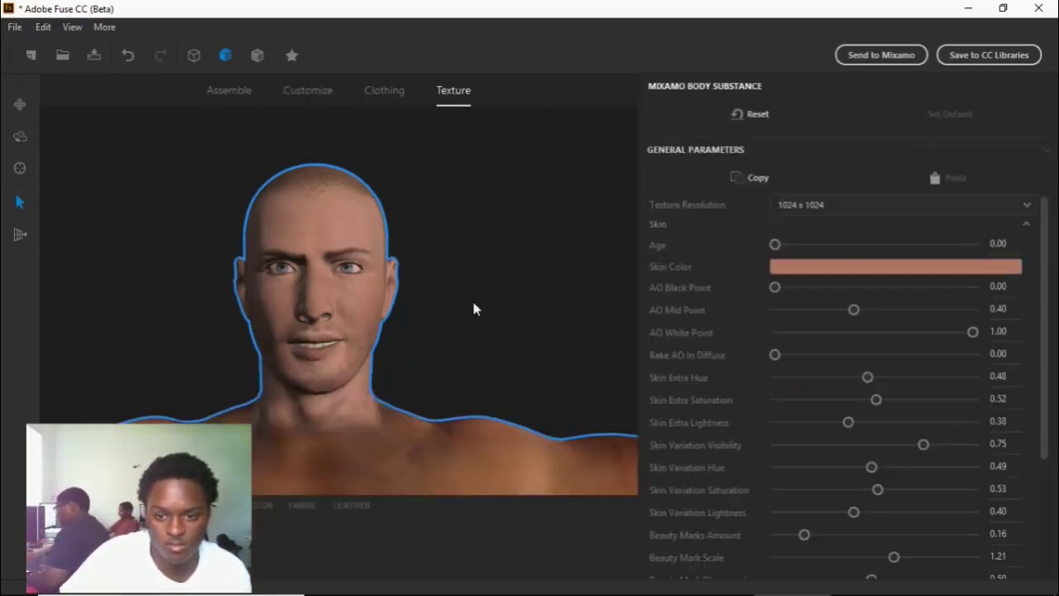
pyautogui.click(816, 273)
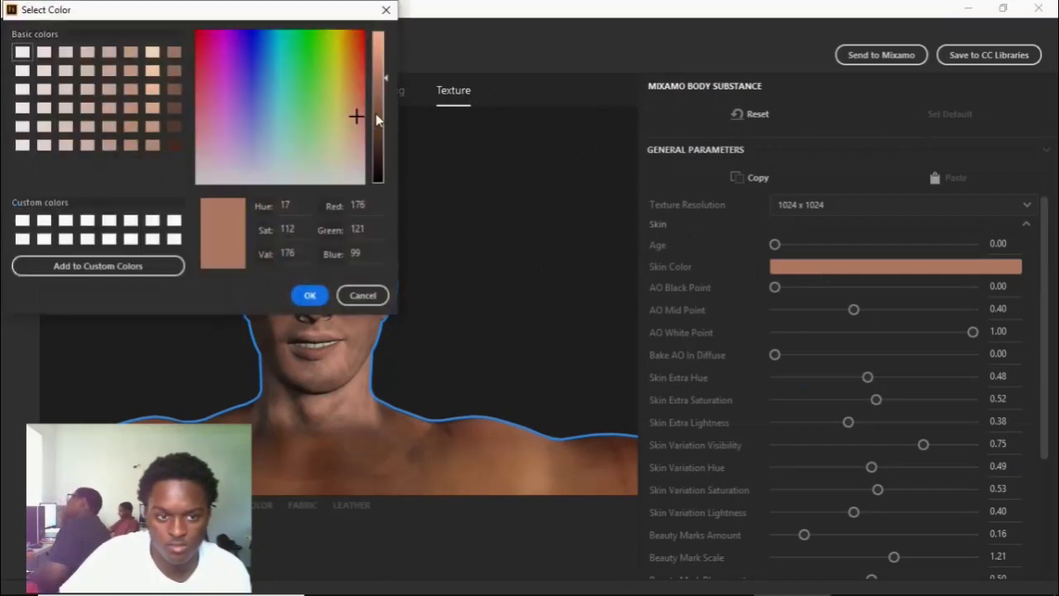
pyautogui.click(174, 128)
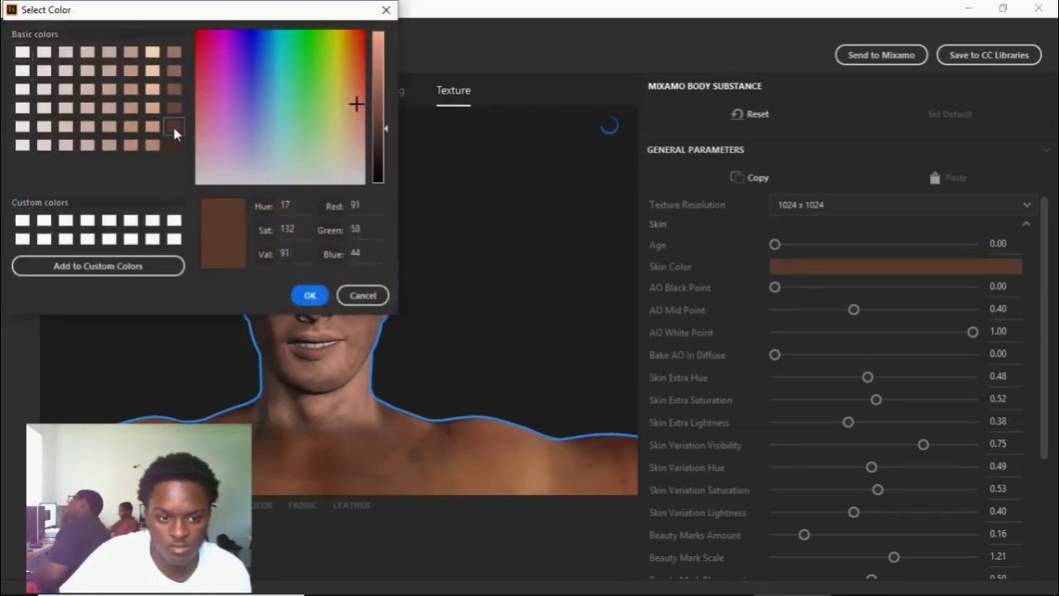
pyautogui.moveTo(385, 128)
pyautogui.mouseDown()
pyautogui.moveTo(382, 97)
pyautogui.moveTo(386, 124)
pyautogui.mouseUp()
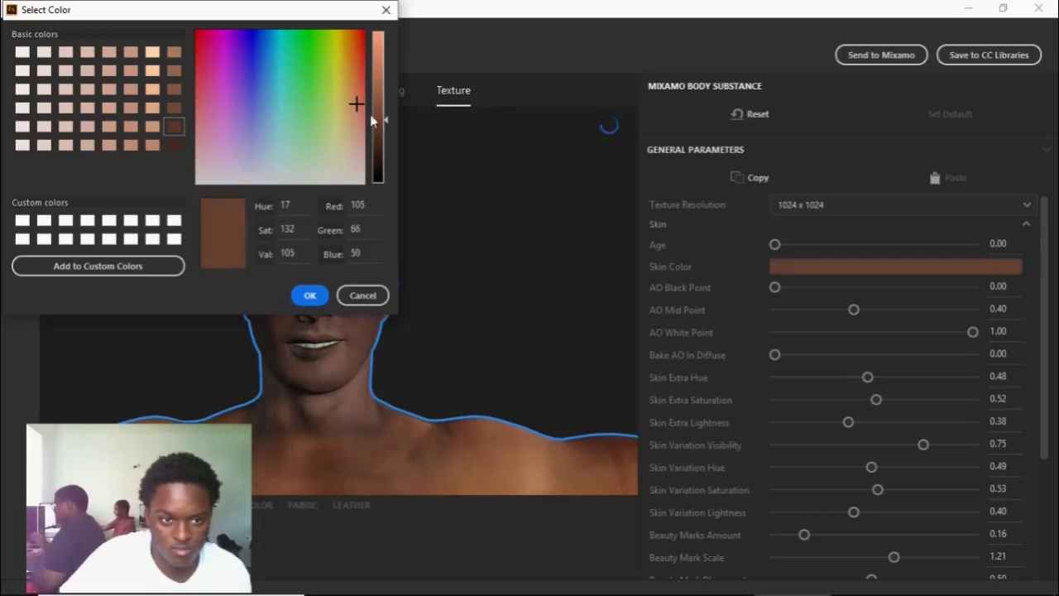
pyautogui.moveTo(386, 123); pyautogui.dragTo(392, 125)
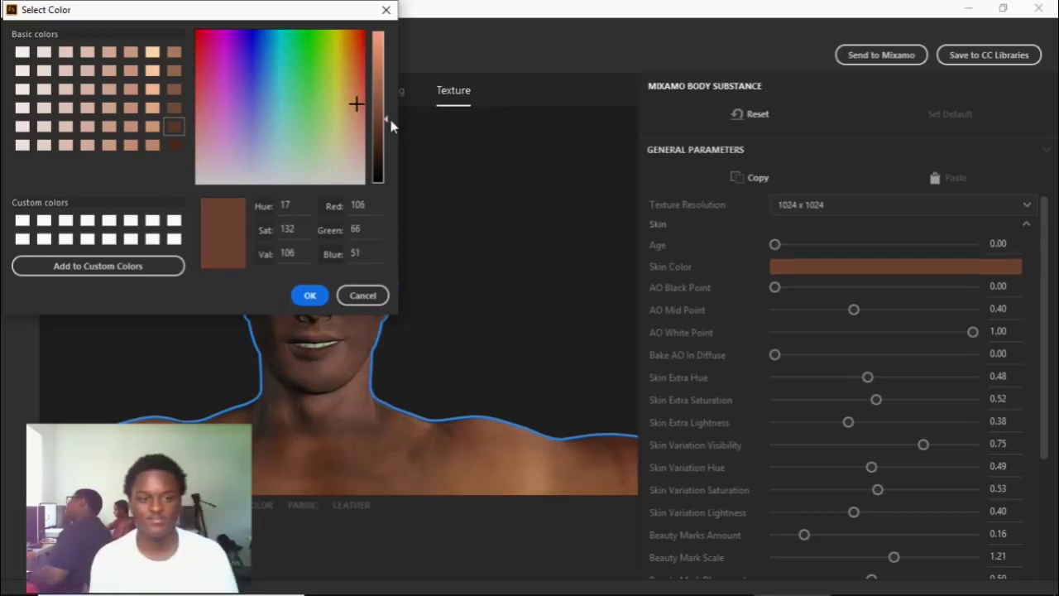
pyautogui.moveTo(391, 125); pyautogui.dragTo(389, 121)
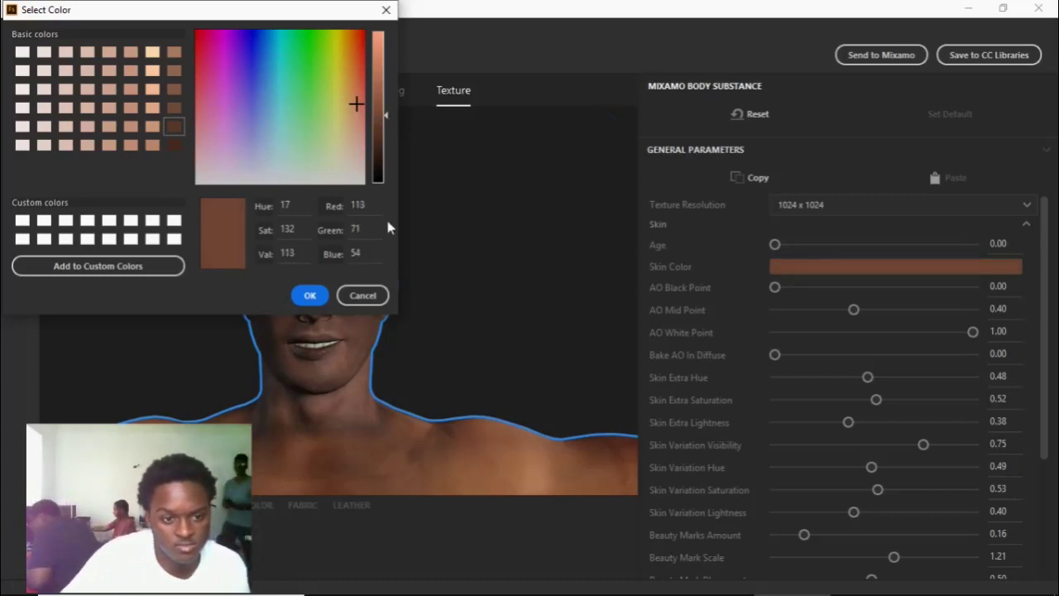
pyautogui.click(308, 297)
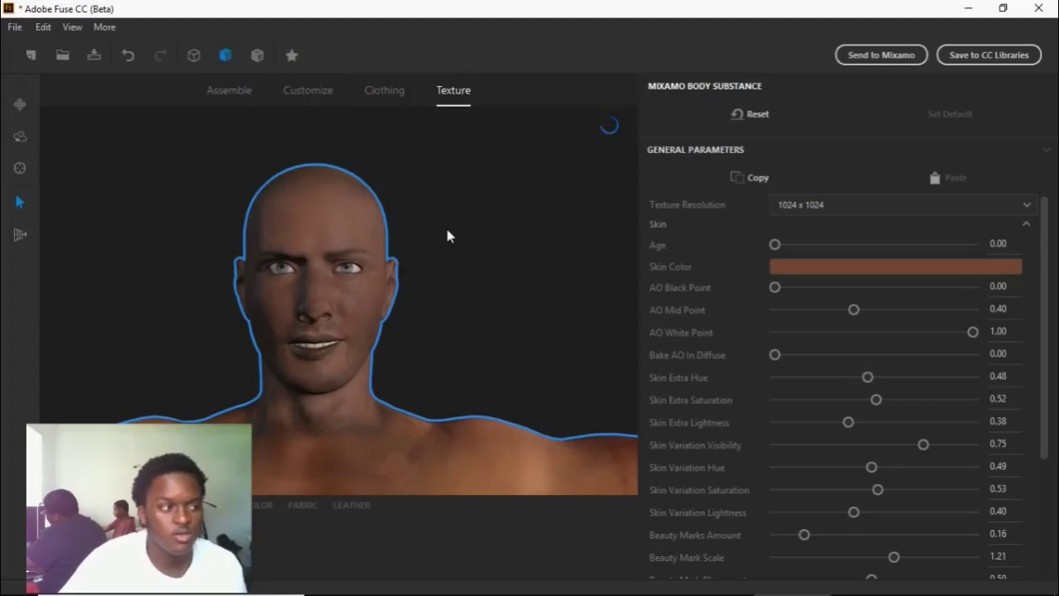
# Step: Shift the Skin Color to olive green (Red 93, Green 113, Blue 47)
pyautogui.click(928, 270)
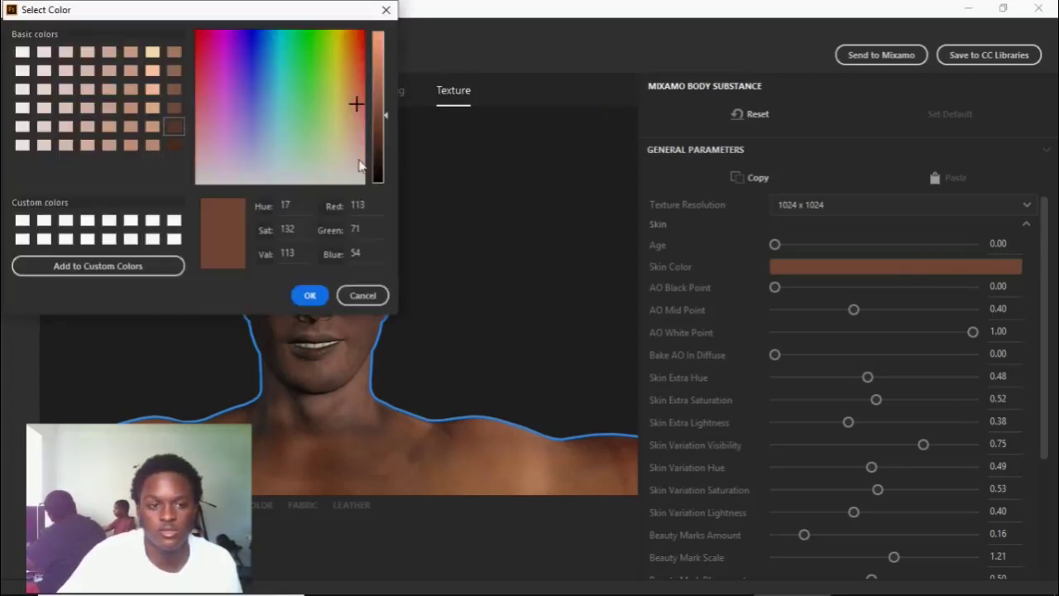
pyautogui.moveTo(352, 111); pyautogui.dragTo(328, 94)
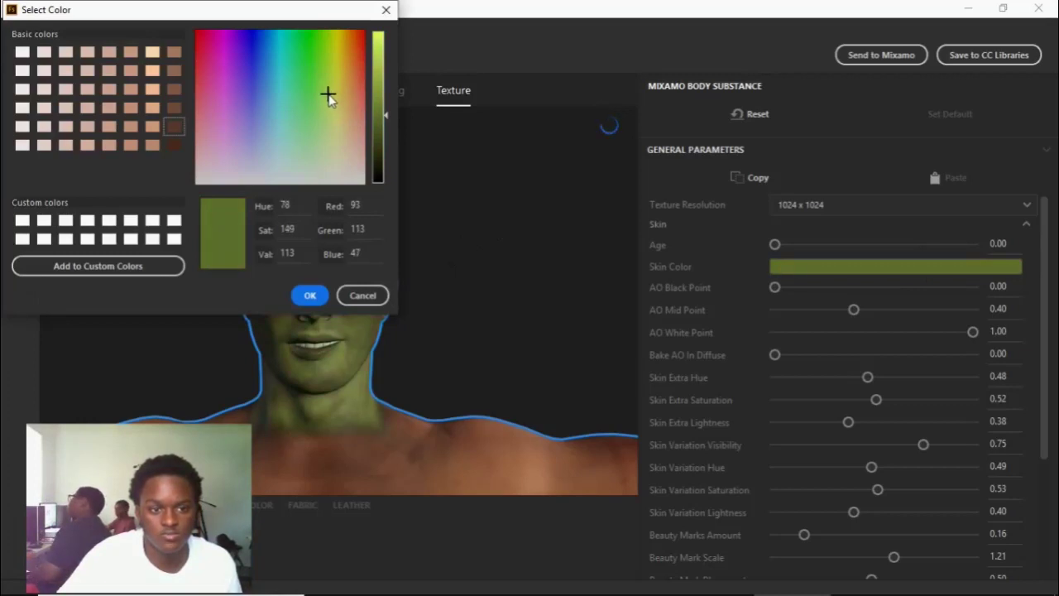
pyautogui.click(309, 296)
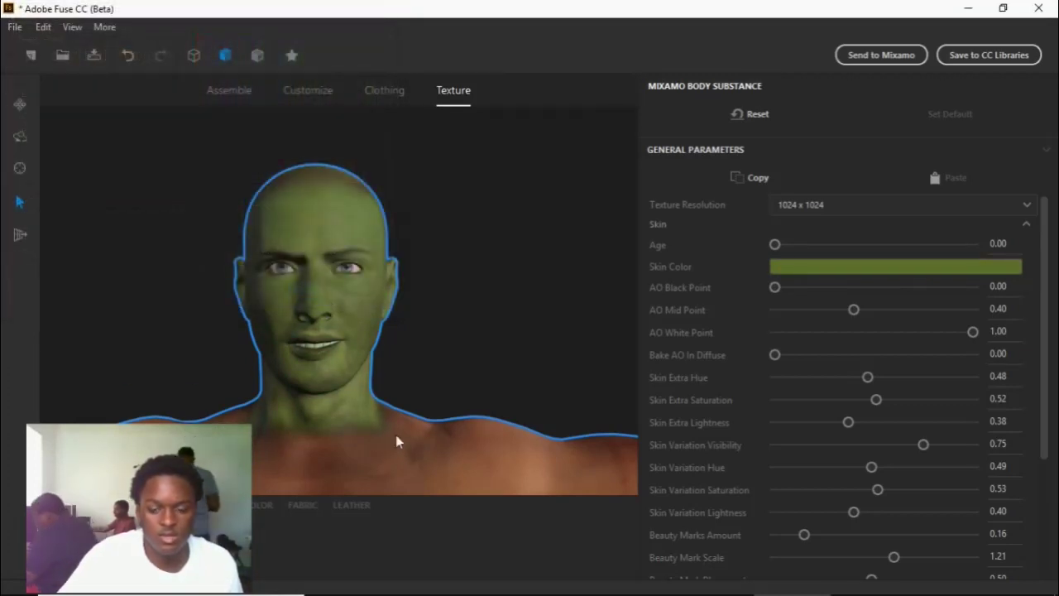
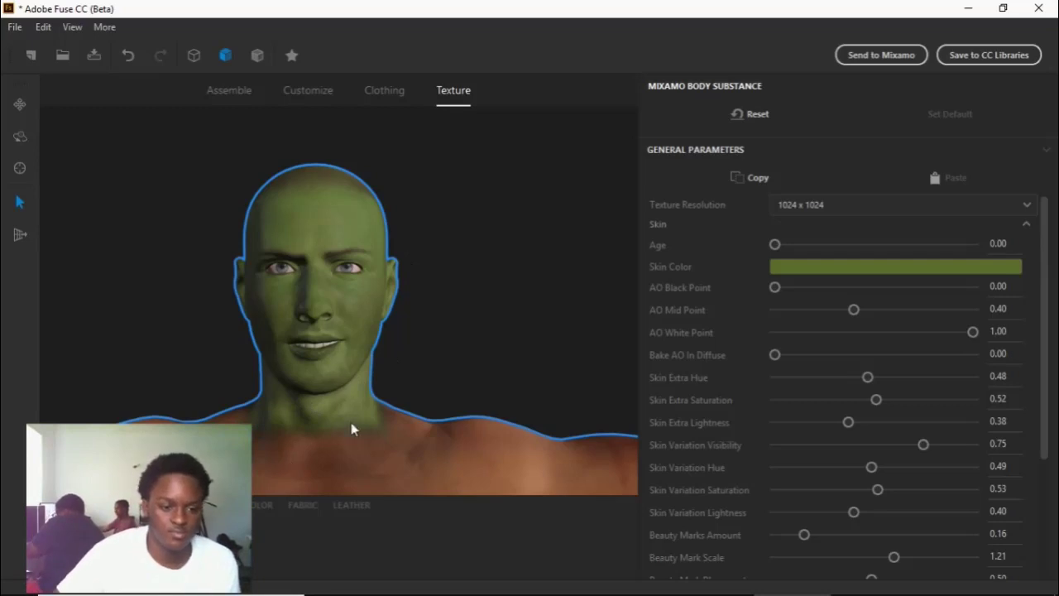
# Step: Change the skin colour to a paler olive tone in the colour picker
pyautogui.click(834, 269)
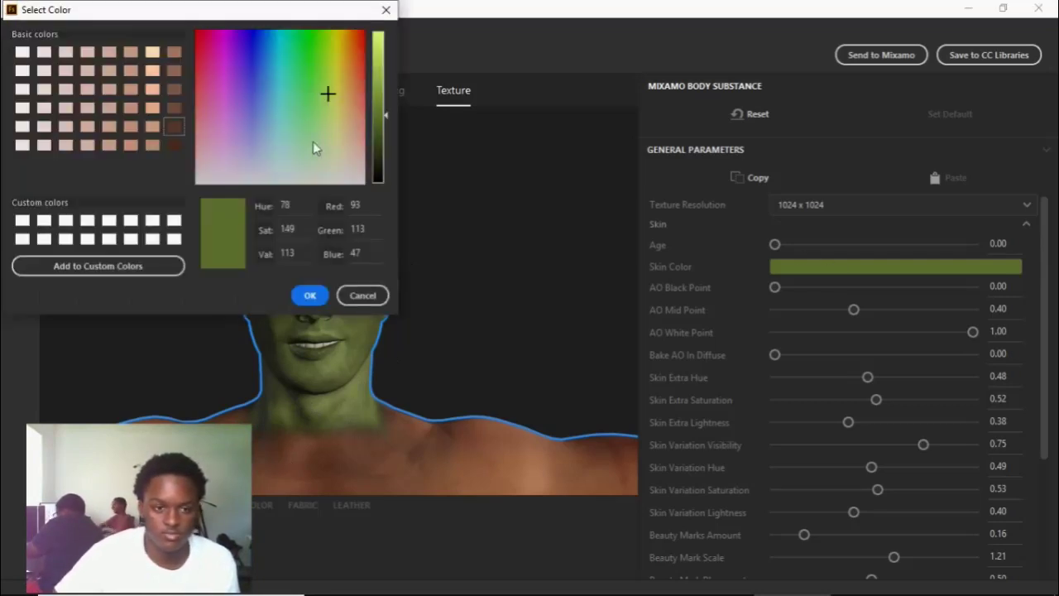
pyautogui.moveTo(330, 98); pyautogui.dragTo(379, 123)
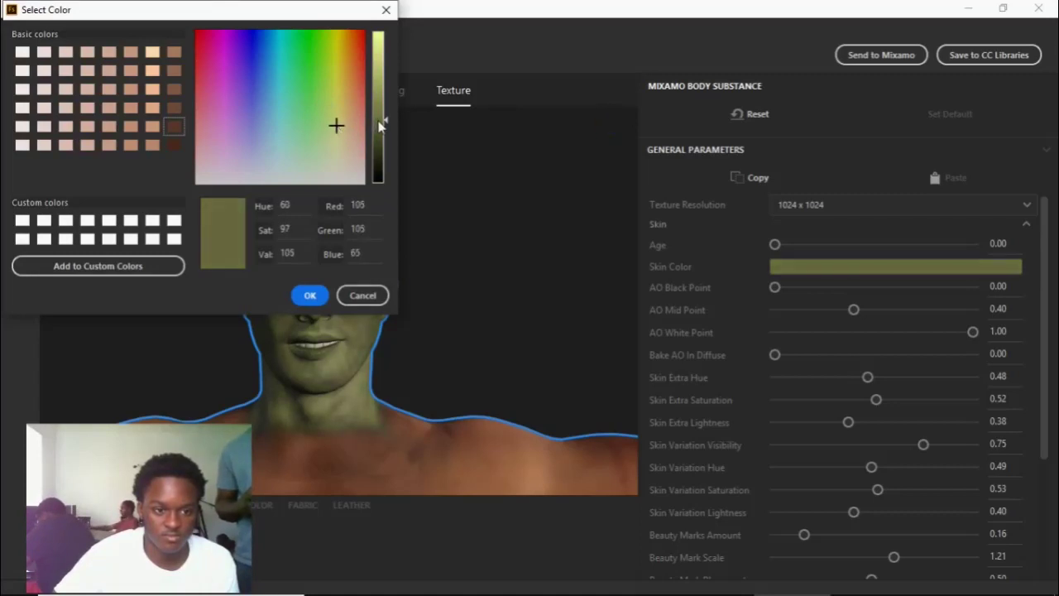
pyautogui.click(307, 296)
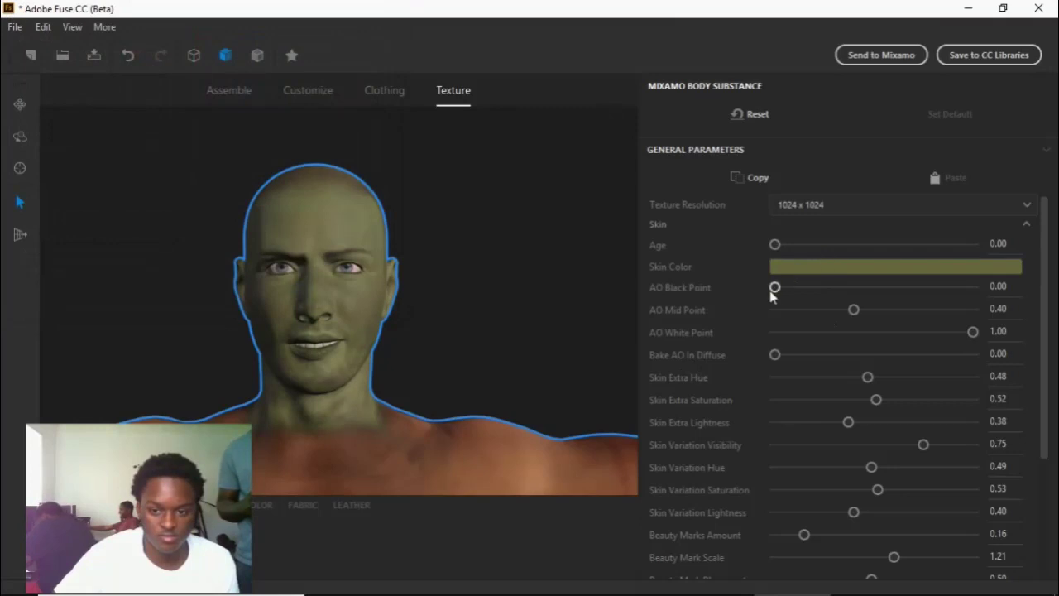
# Step: Raise AO Black Point to about 0.15, add age, and fine-tune Skin Extra Saturation and Hue
pyautogui.moveTo(775, 288); pyautogui.dragTo(714, 258)
pyautogui.moveTo(775, 287); pyautogui.dragTo(809, 290)
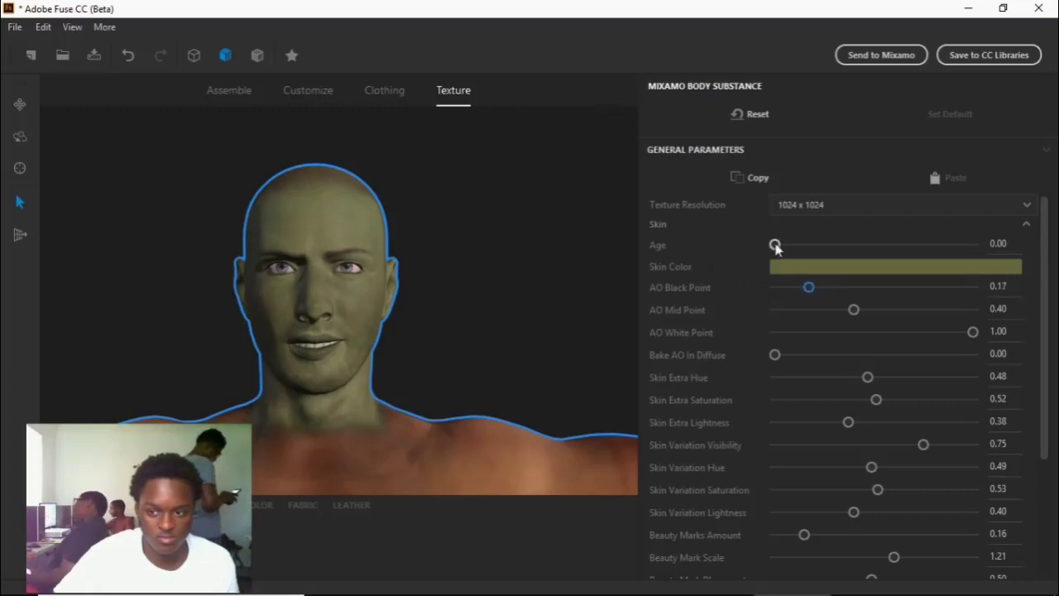
pyautogui.moveTo(775, 245); pyautogui.dragTo(849, 246)
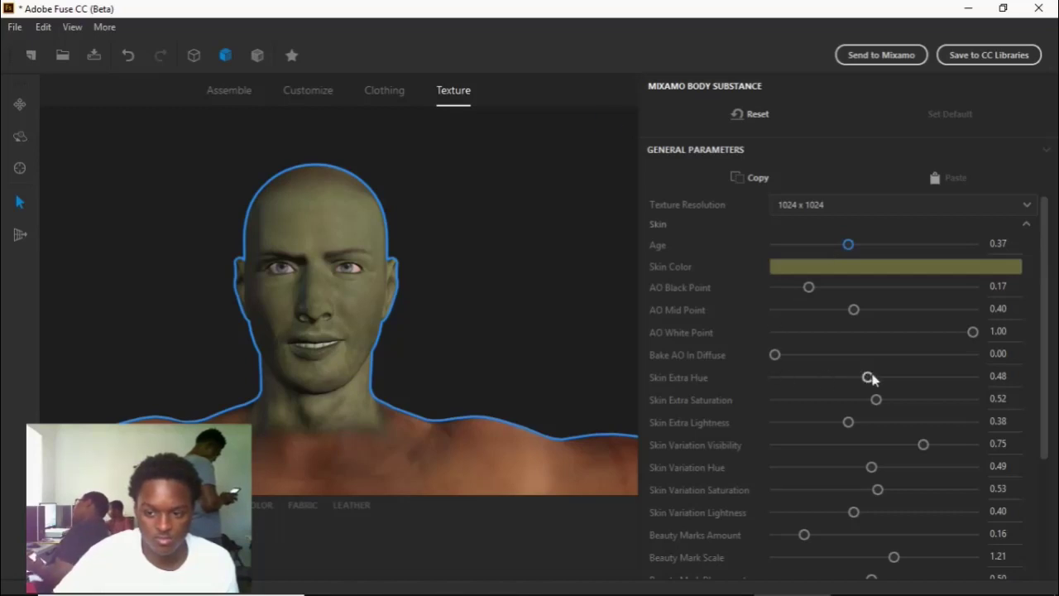
pyautogui.moveTo(874, 401); pyautogui.dragTo(945, 405)
pyautogui.moveTo(869, 378); pyautogui.dragTo(923, 382)
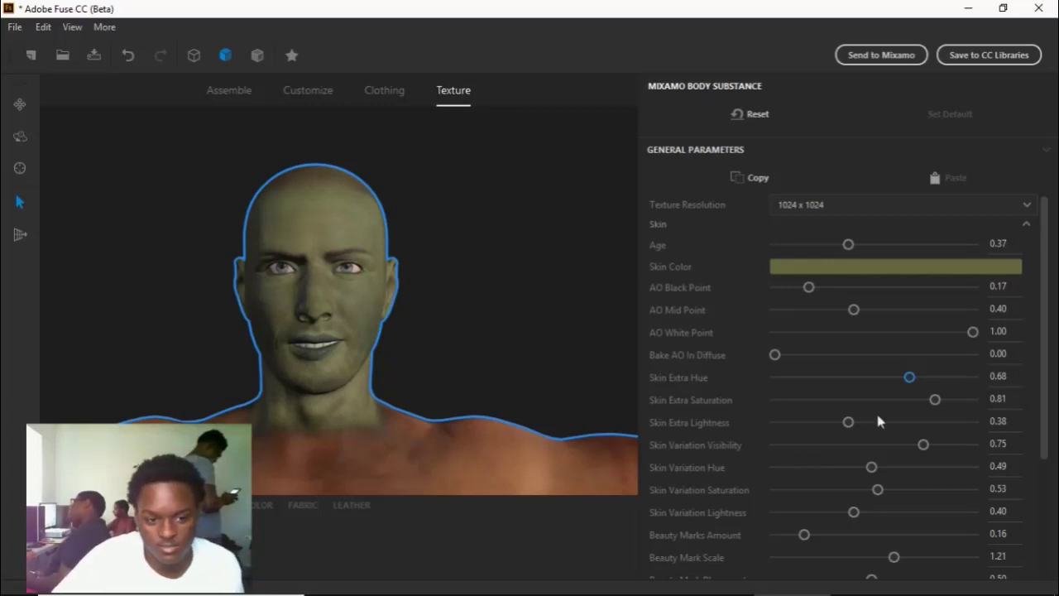
# Step: Set Beauty Marks Amount to zero, Skin Variation Lightness to 0.72, and settle Age at 0.30
pyautogui.scroll(-3, 801, 489)
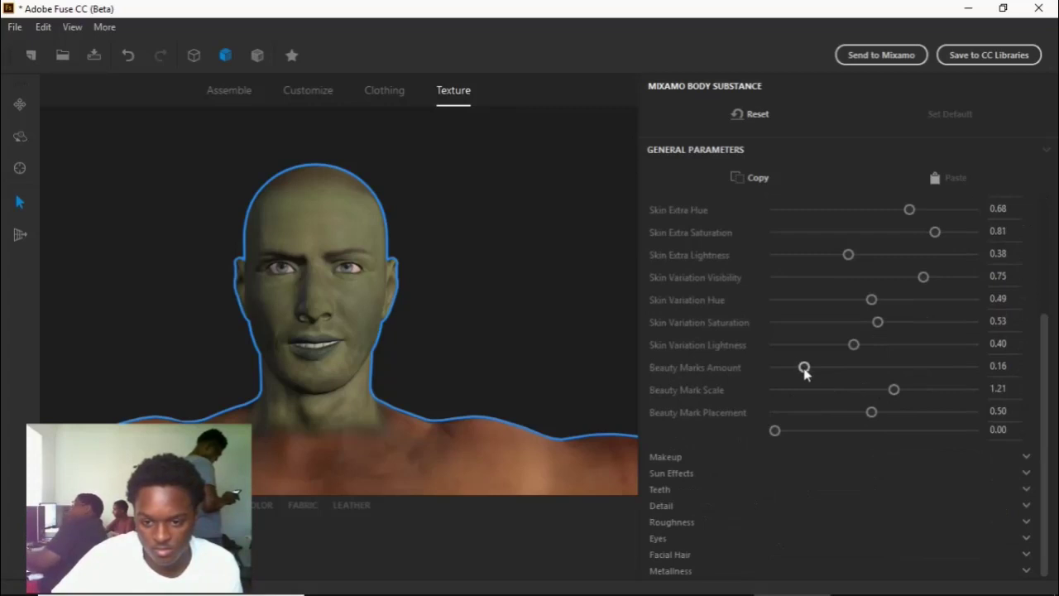
pyautogui.moveTo(804, 369); pyautogui.dragTo(733, 371)
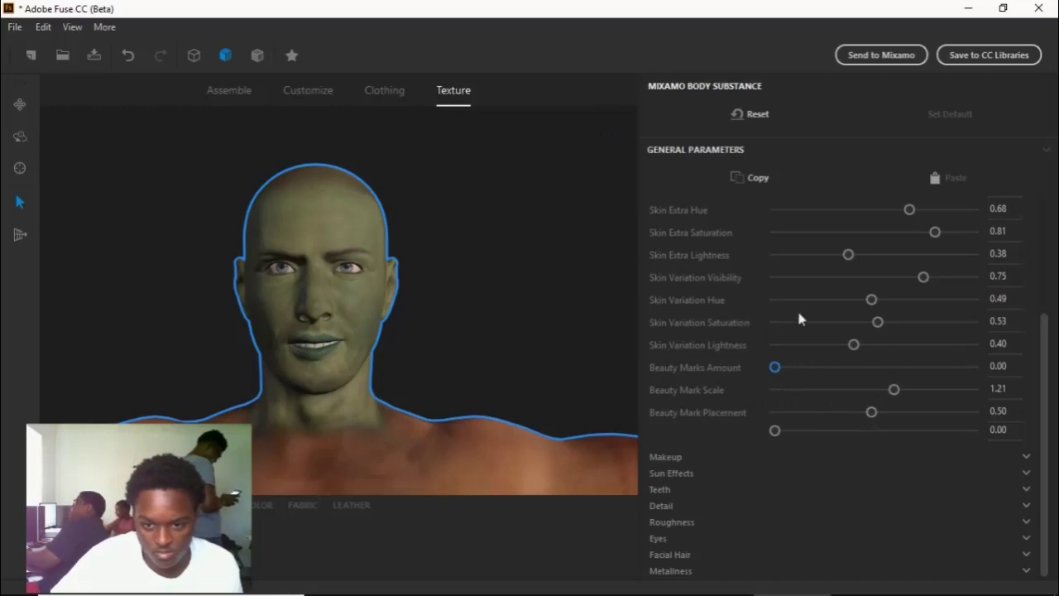
pyautogui.moveTo(855, 349); pyautogui.dragTo(925, 349)
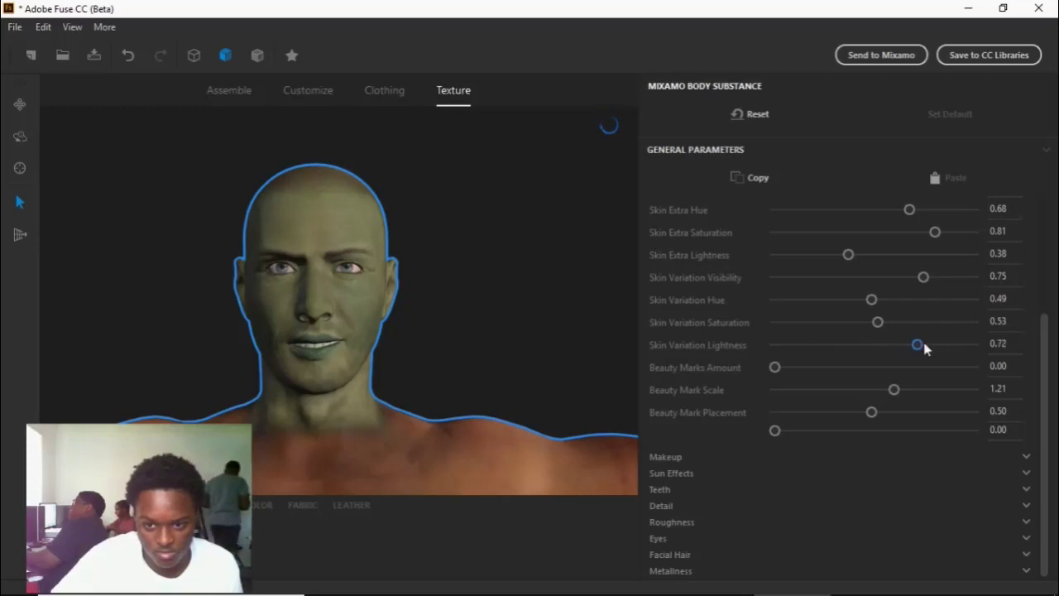
pyautogui.scroll(4, 860, 339)
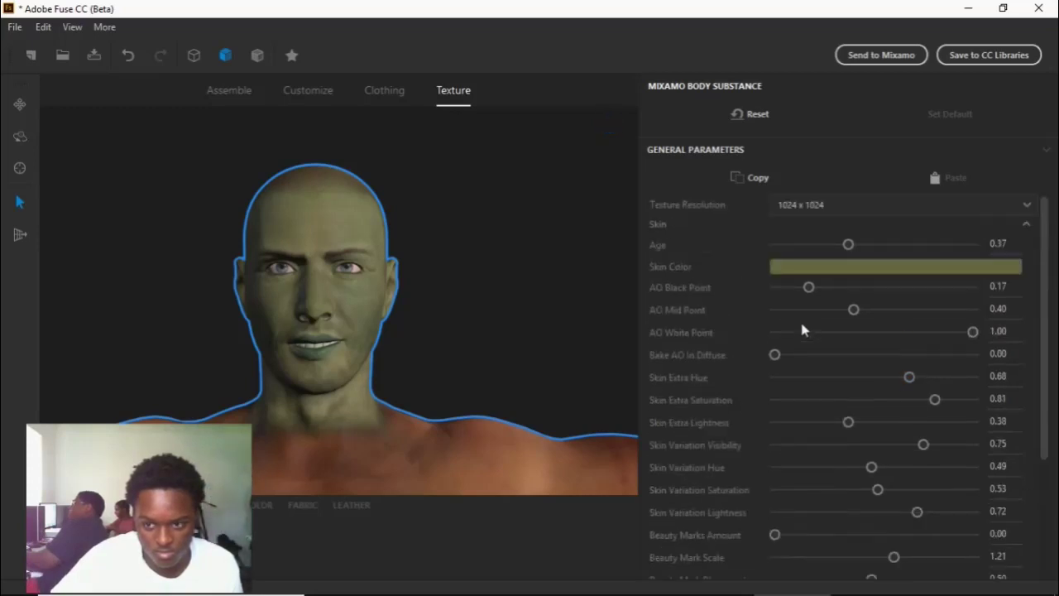
pyautogui.moveTo(849, 245); pyautogui.dragTo(835, 245)
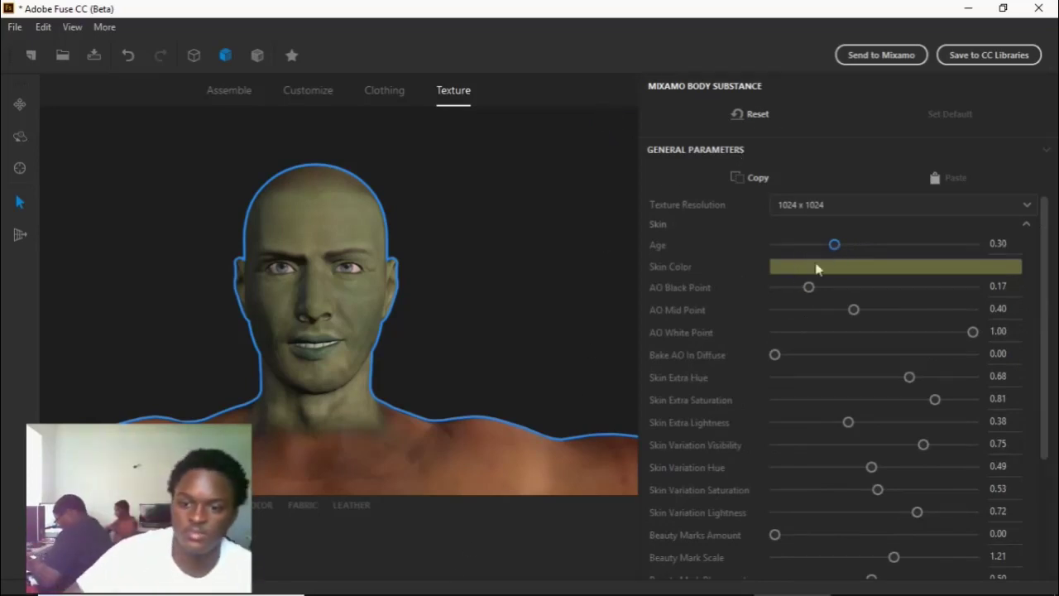
pyautogui.scroll(-3, 809, 377)
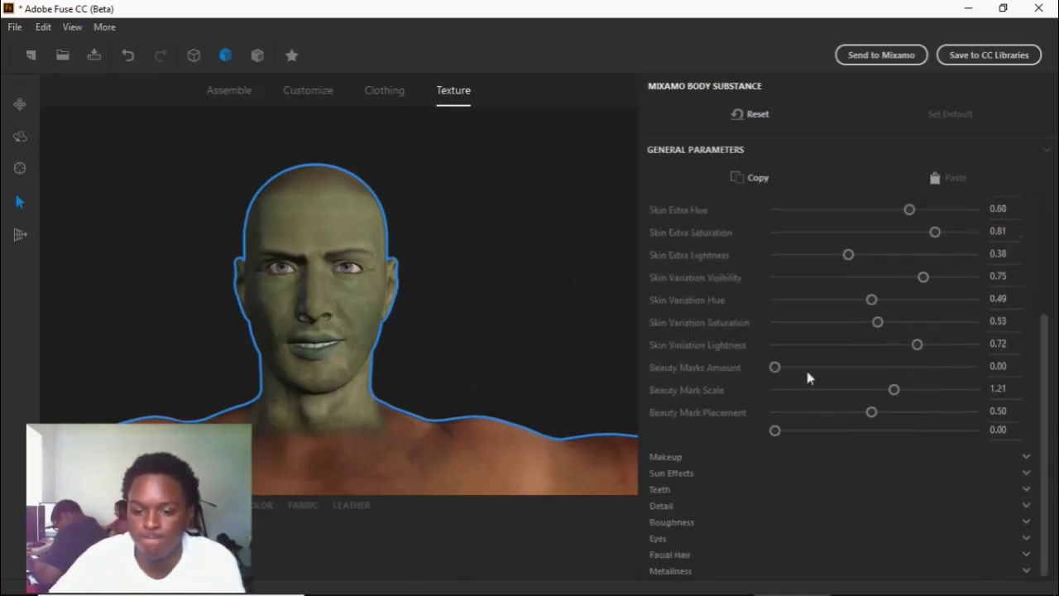
# Step: Set the Makeup Eyeshadow Color to dark red
pyautogui.click(671, 464)
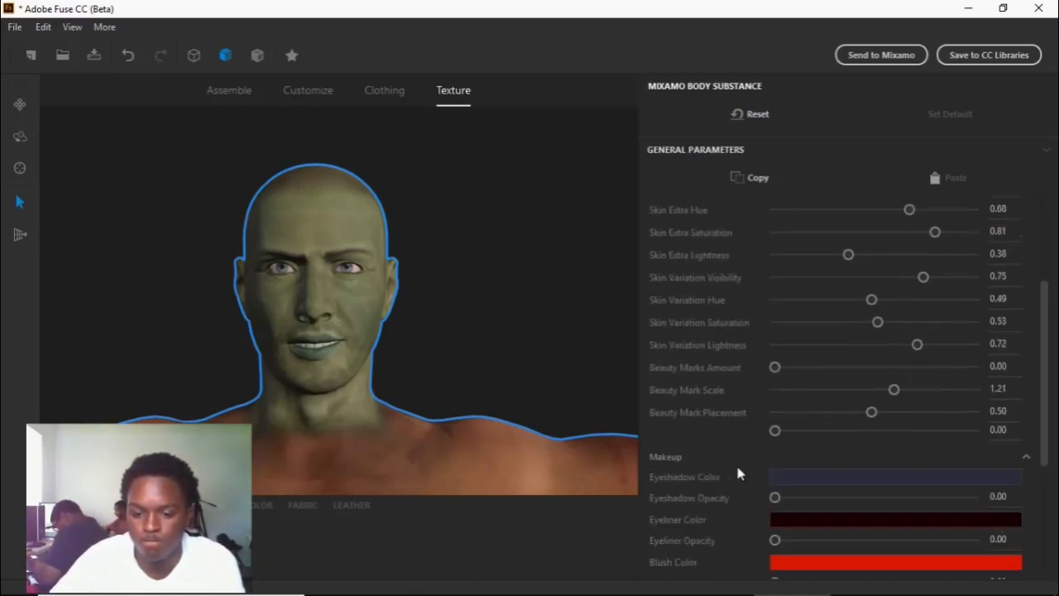
pyautogui.scroll(-2, 765, 467)
pyautogui.click(799, 364)
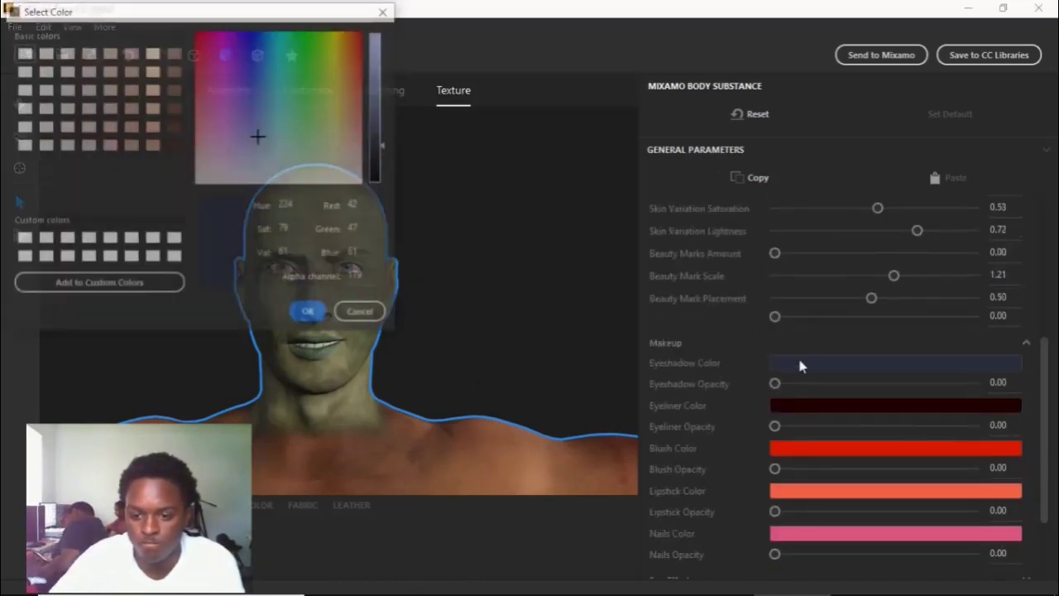
pyautogui.moveTo(262, 140); pyautogui.dragTo(393, 21)
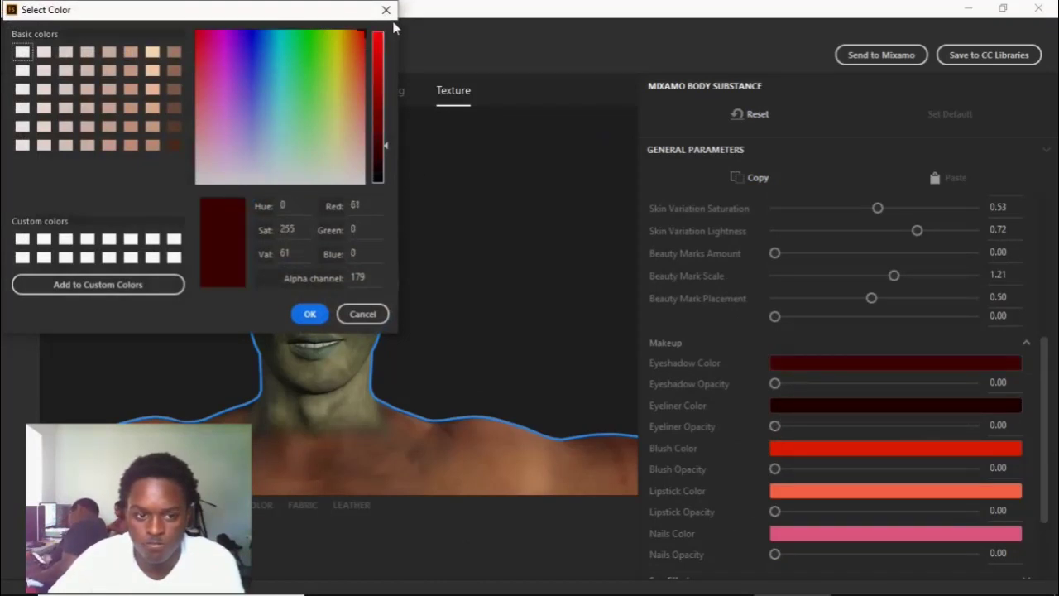
pyautogui.click(305, 315)
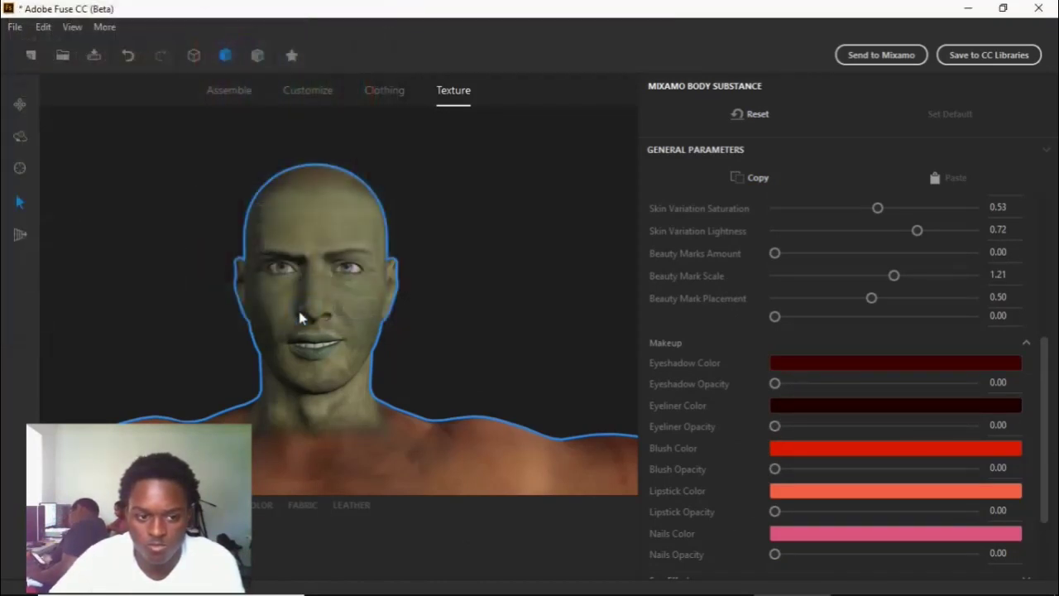
pyautogui.click(671, 344)
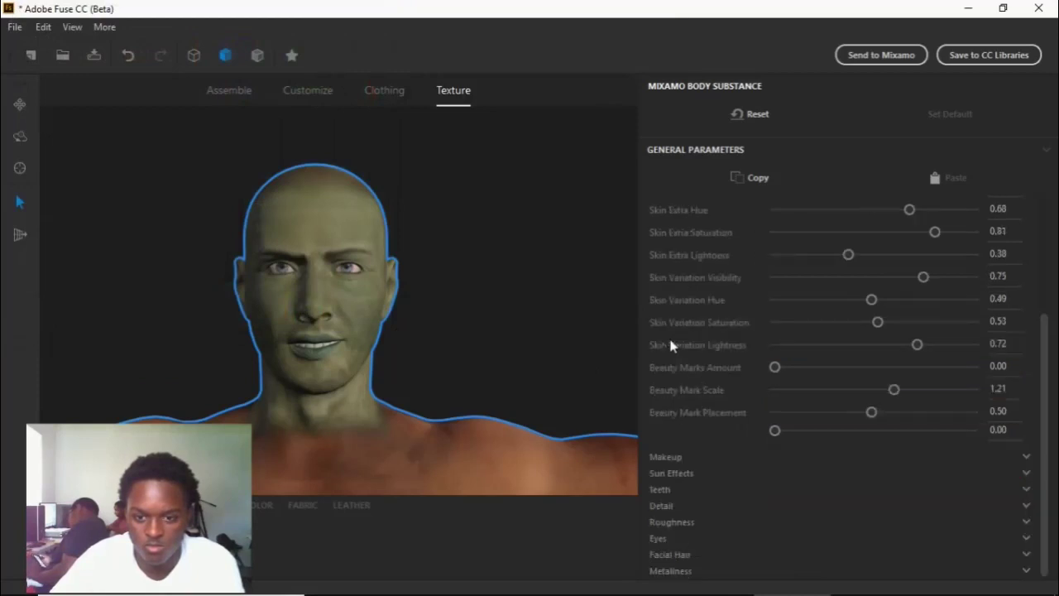
pyautogui.scroll(3, 764, 240)
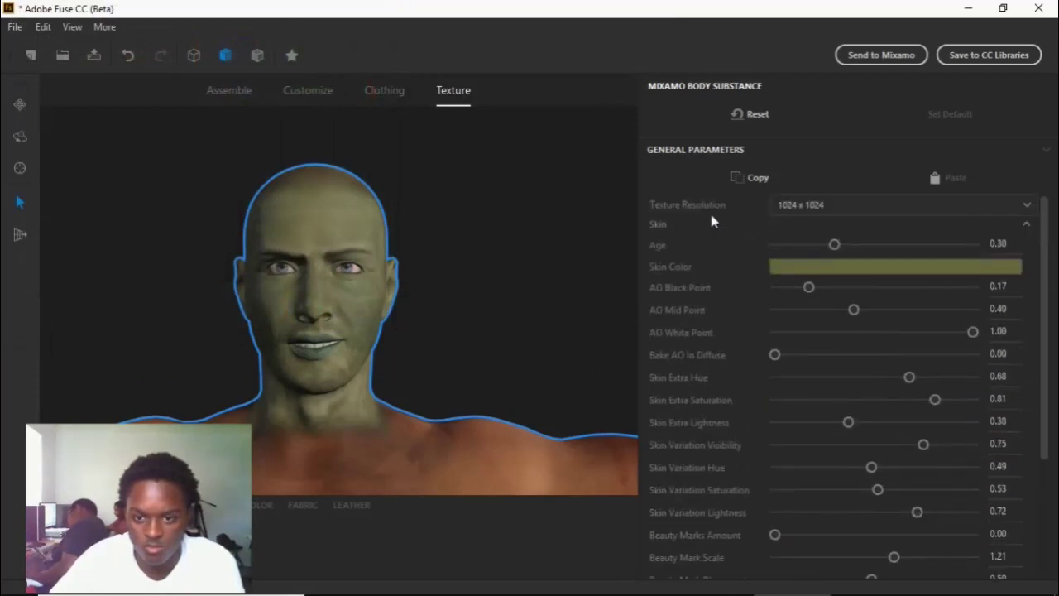
# Step: Collapse Skin, expand Eyes, and set the Iris Color to dark red
pyautogui.click(1025, 224)
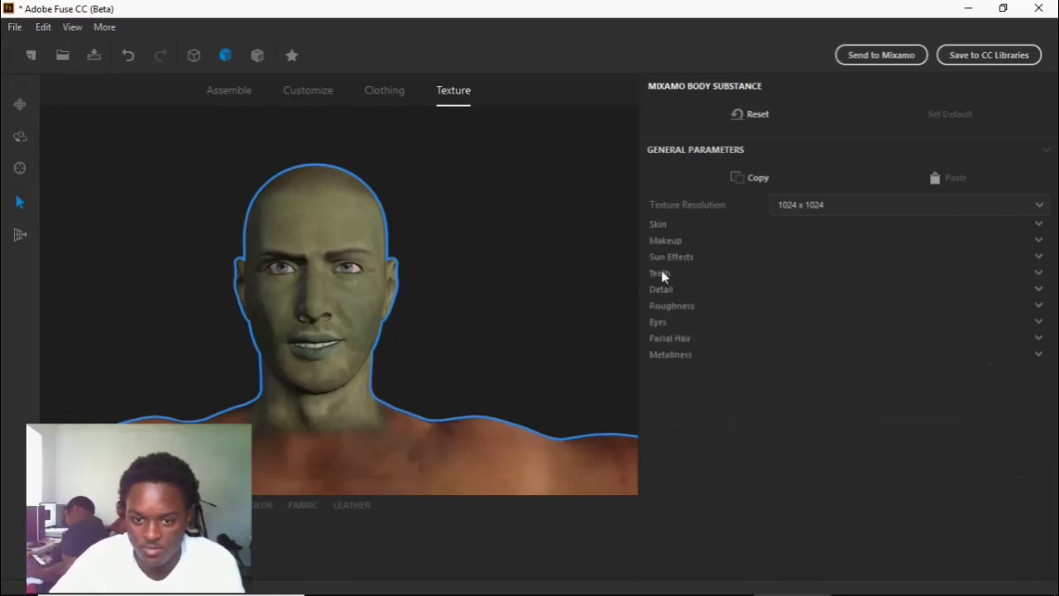
pyautogui.click(658, 322)
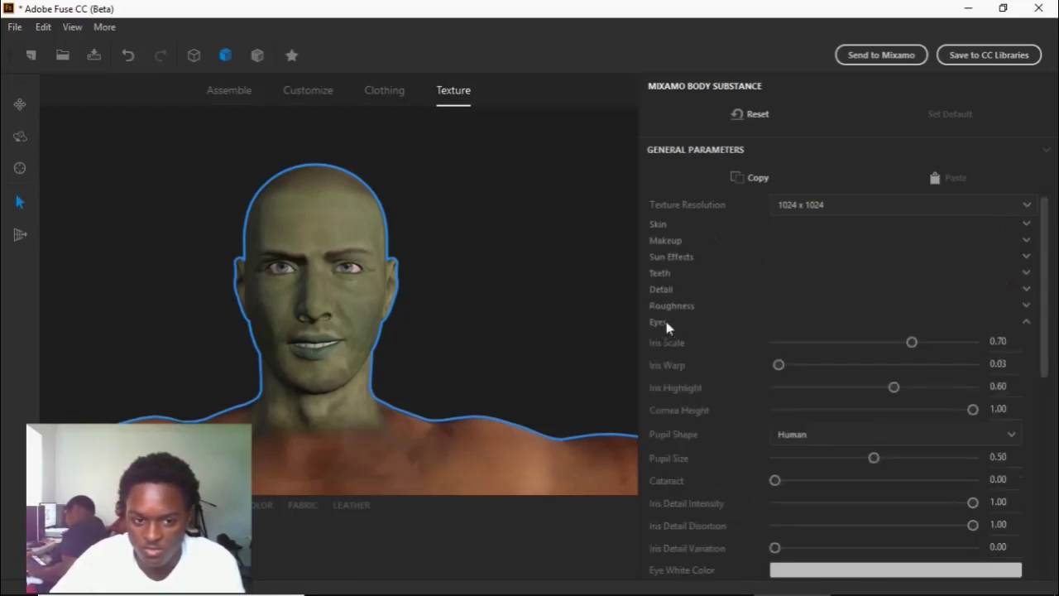
pyautogui.scroll(-5, 783, 501)
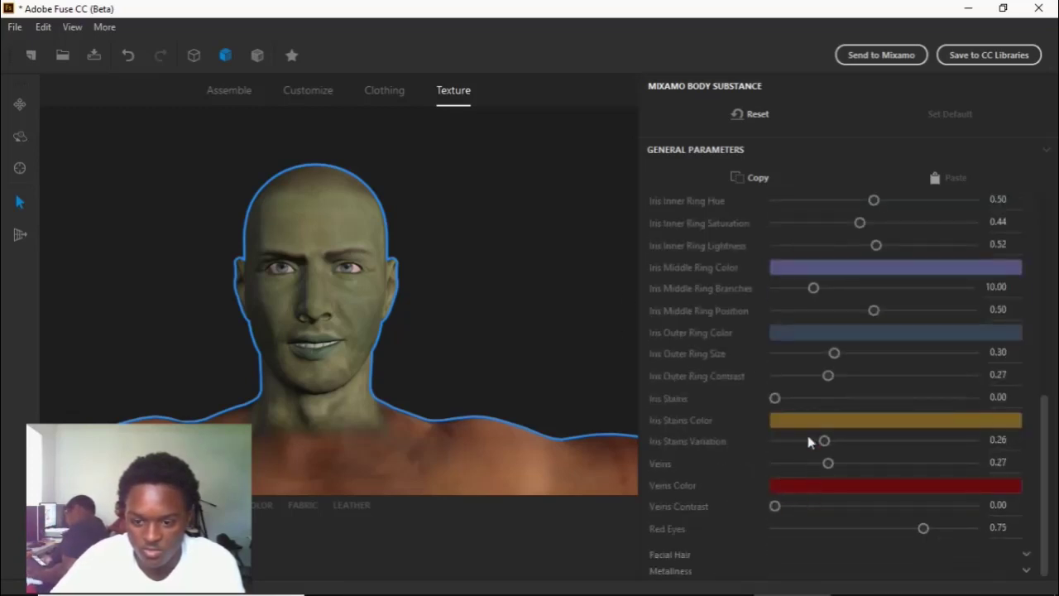
pyautogui.scroll(5, 808, 442)
pyautogui.scroll(-5, 811, 390)
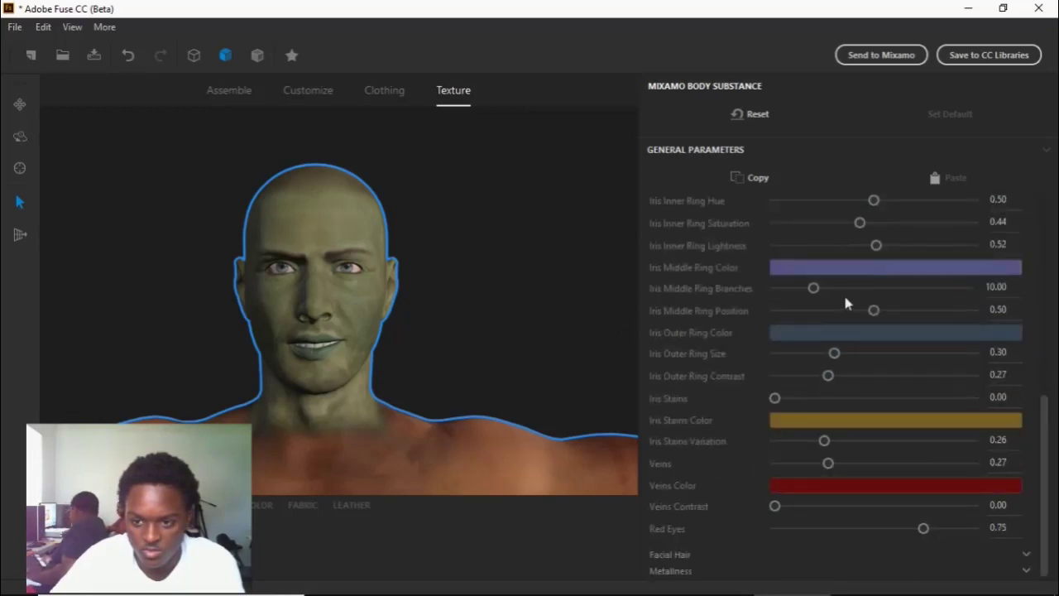
pyautogui.scroll(5, 846, 303)
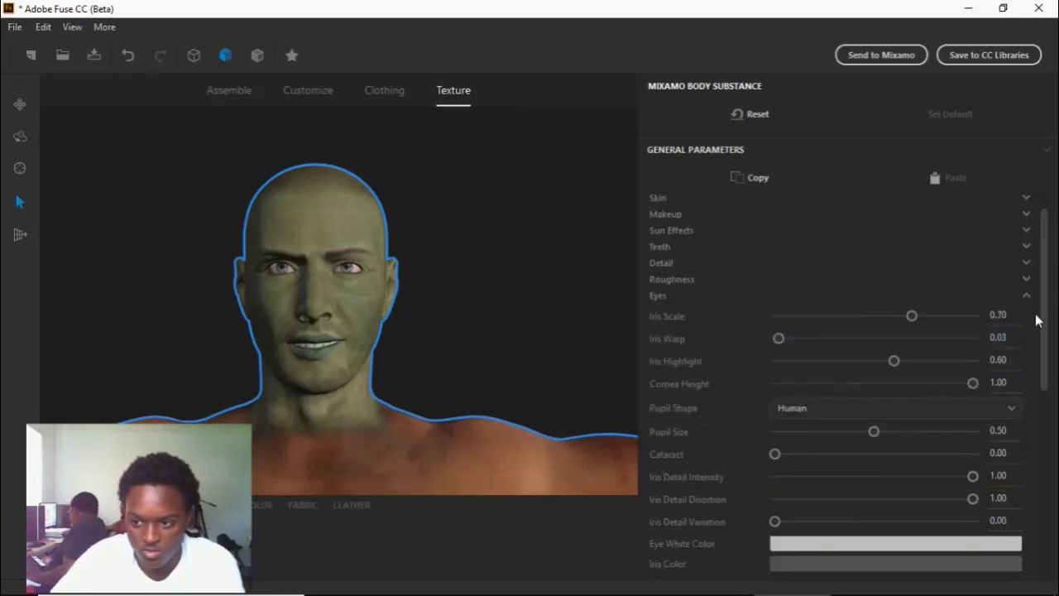
pyautogui.moveTo(1043, 312); pyautogui.dragTo(1046, 408)
pyautogui.click(877, 366)
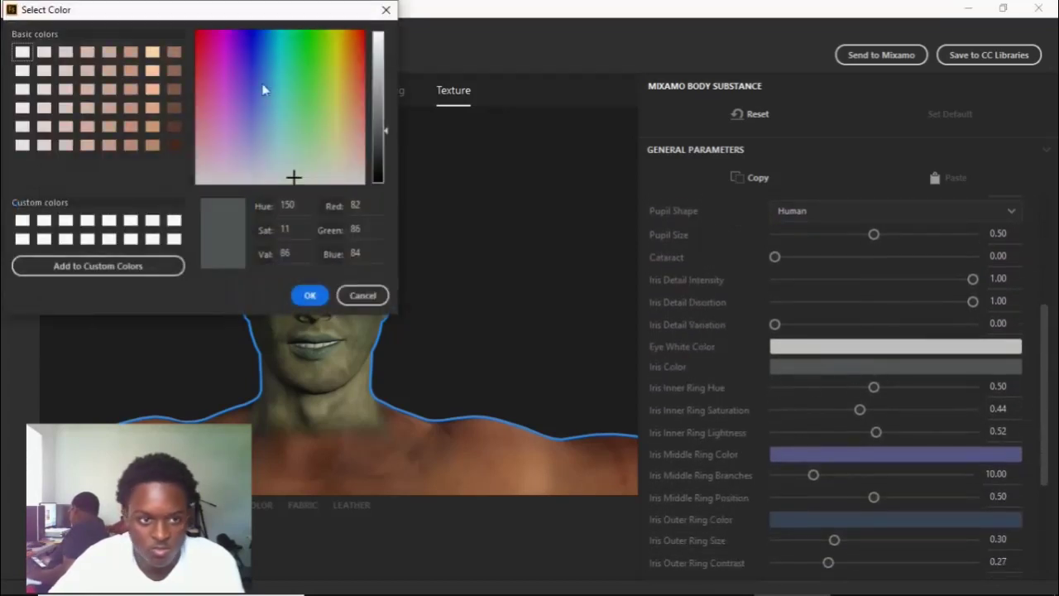
pyautogui.click(361, 35)
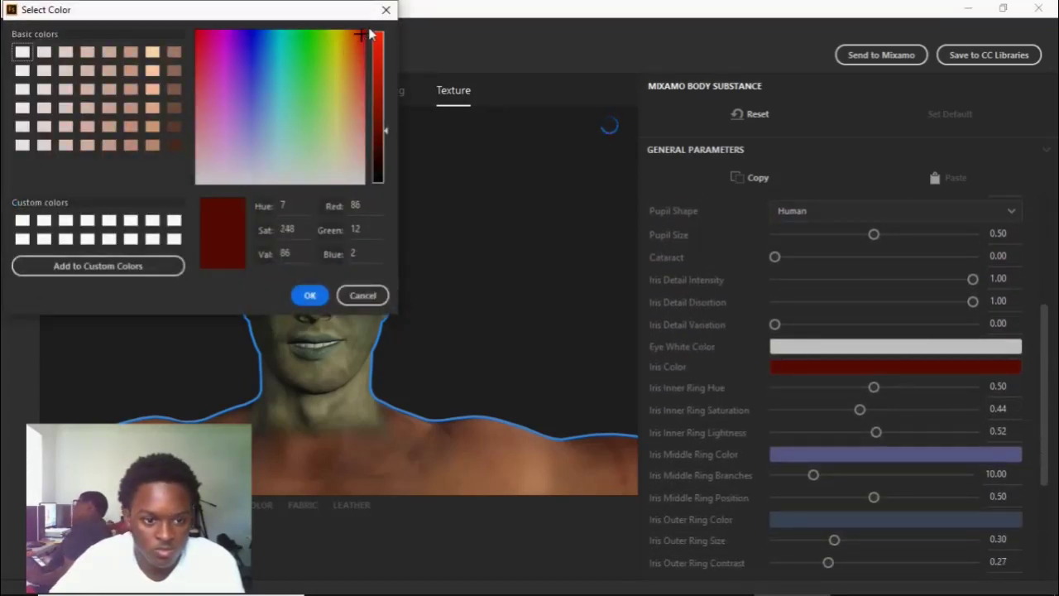
pyautogui.click(312, 295)
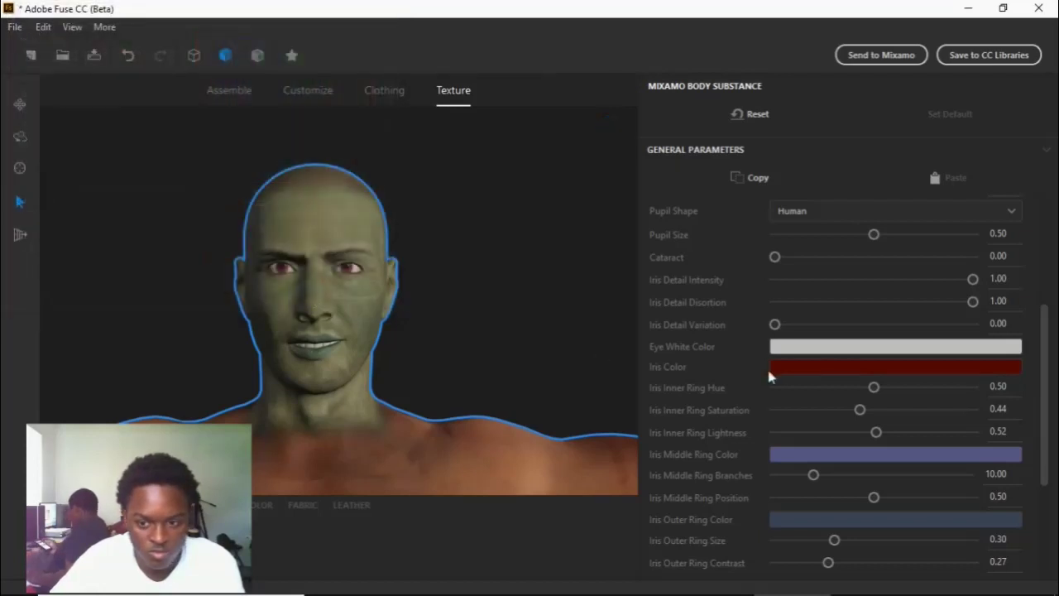
# Step: Brighten the Iris Color to a saturated red (RGB 133, 0, 2) and collapse Eyes
pyautogui.click(791, 369)
pyautogui.moveTo(337, 57); pyautogui.dragTo(176, 12)
pyautogui.moveTo(386, 130); pyautogui.dragTo(382, 98)
pyautogui.click(306, 297)
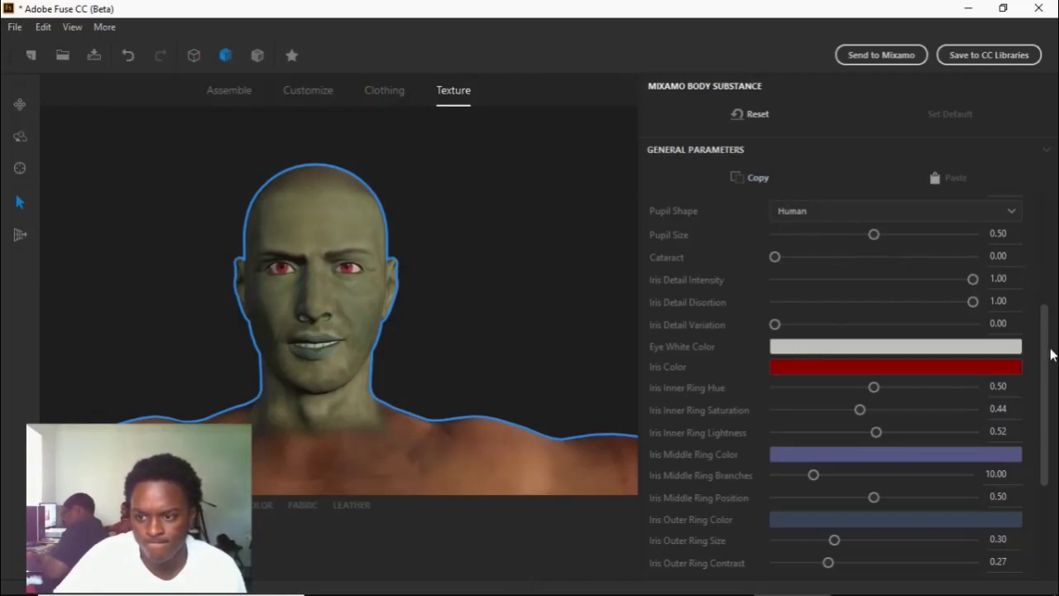
pyautogui.scroll(5, 1046, 352)
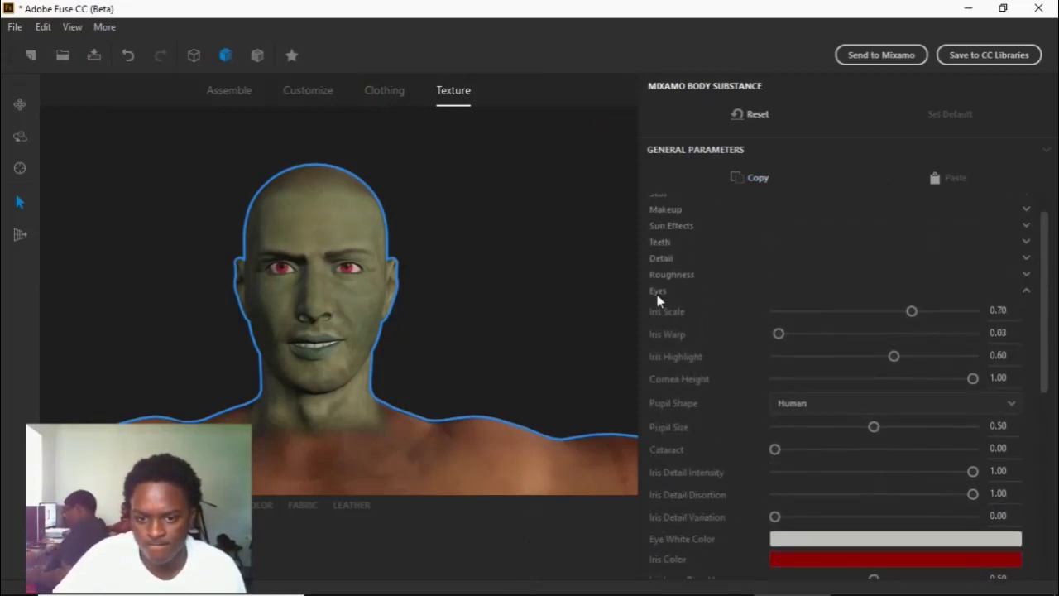
pyautogui.click(658, 293)
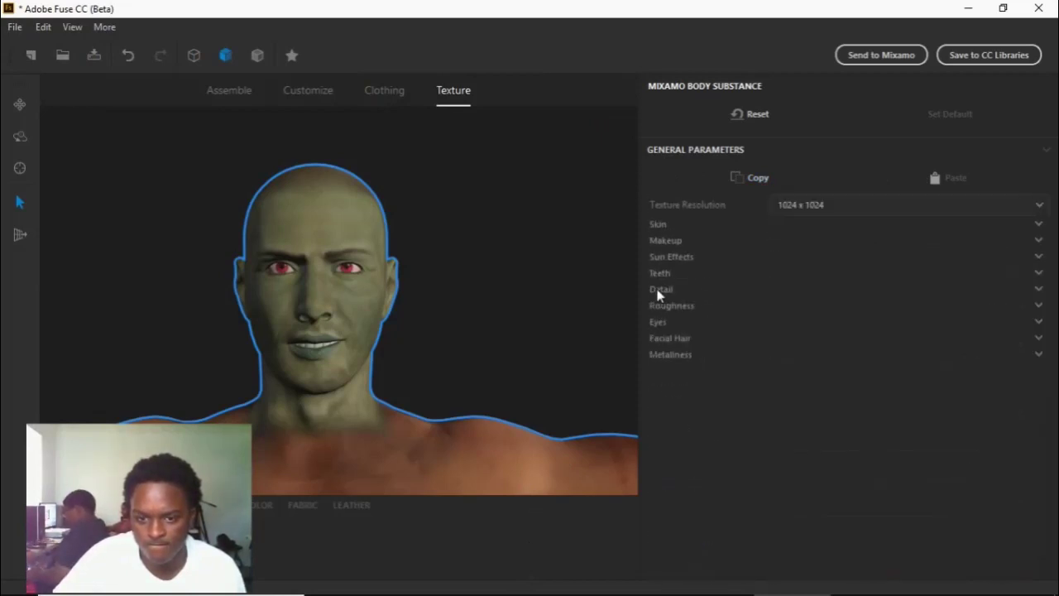
# Step: Set the Facial Hair Hair, Beards and Mustaches textures all to None
pyautogui.click(671, 338)
pyautogui.click(785, 361)
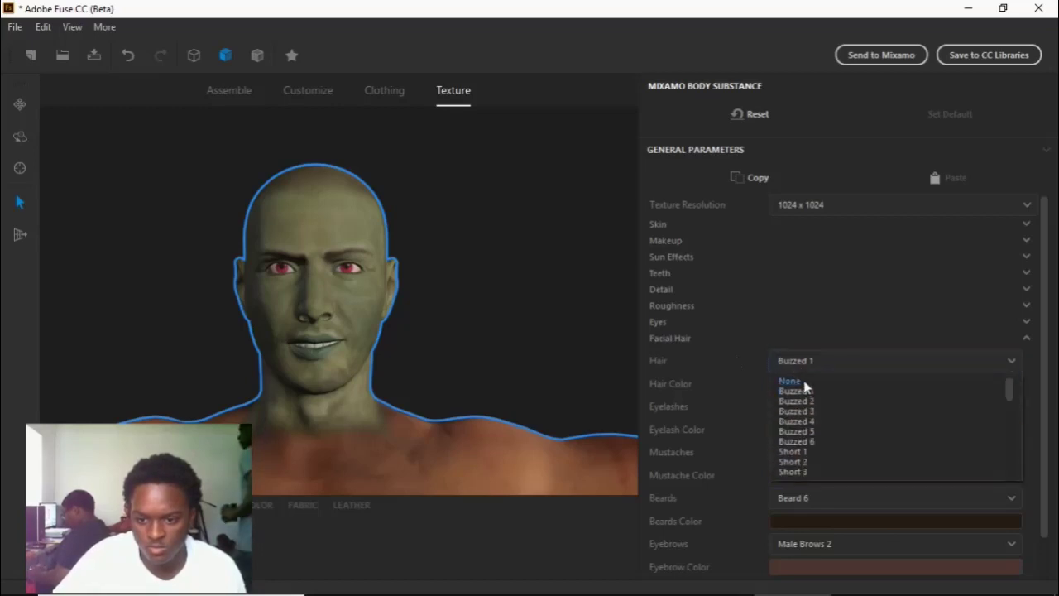
pyautogui.click(802, 380)
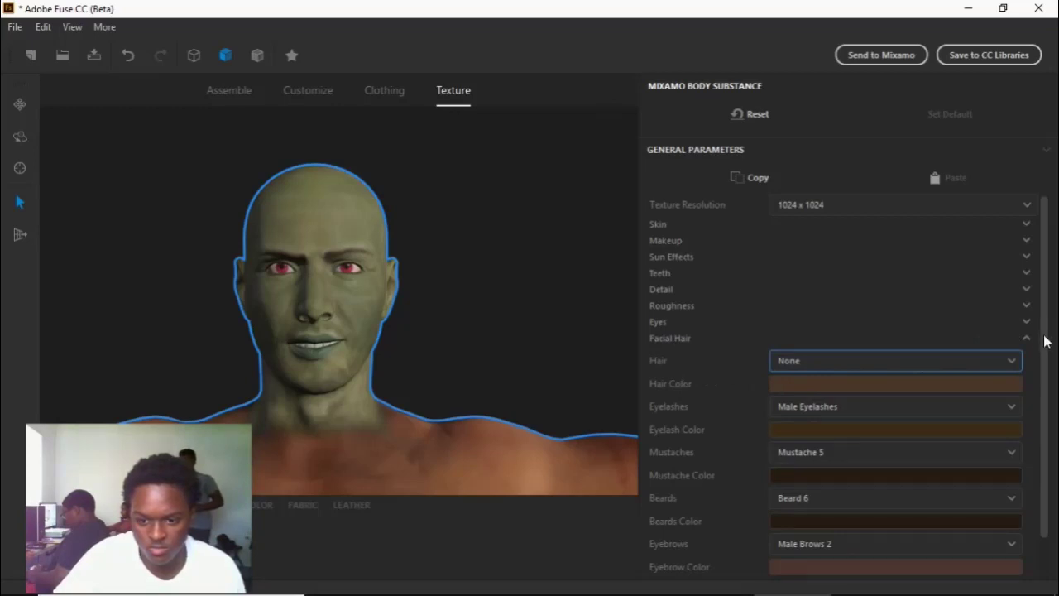
pyautogui.moveTo(1045, 336); pyautogui.dragTo(1051, 373)
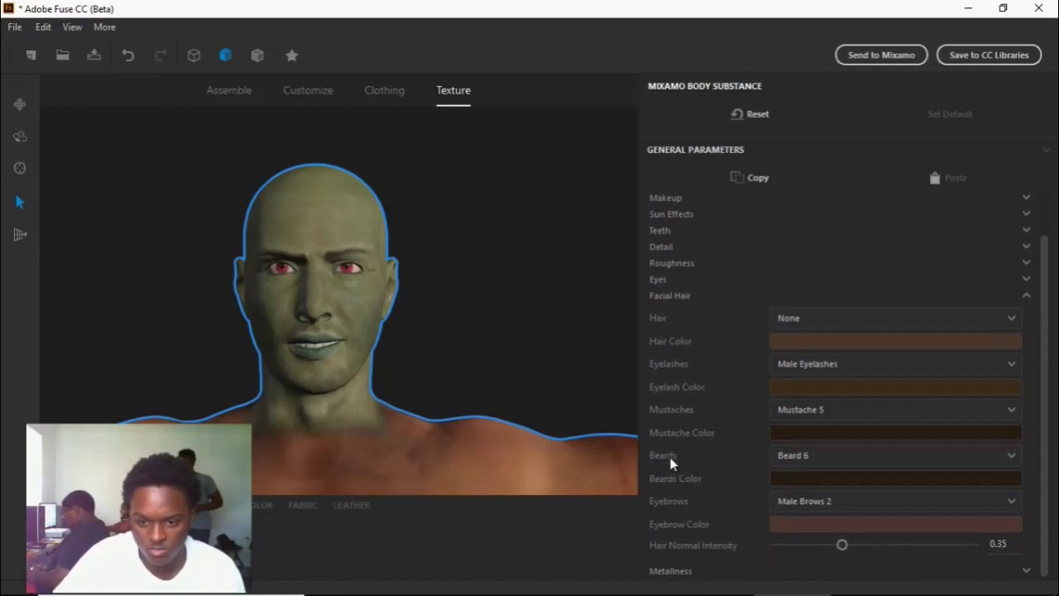
pyautogui.click(792, 456)
pyautogui.click(795, 475)
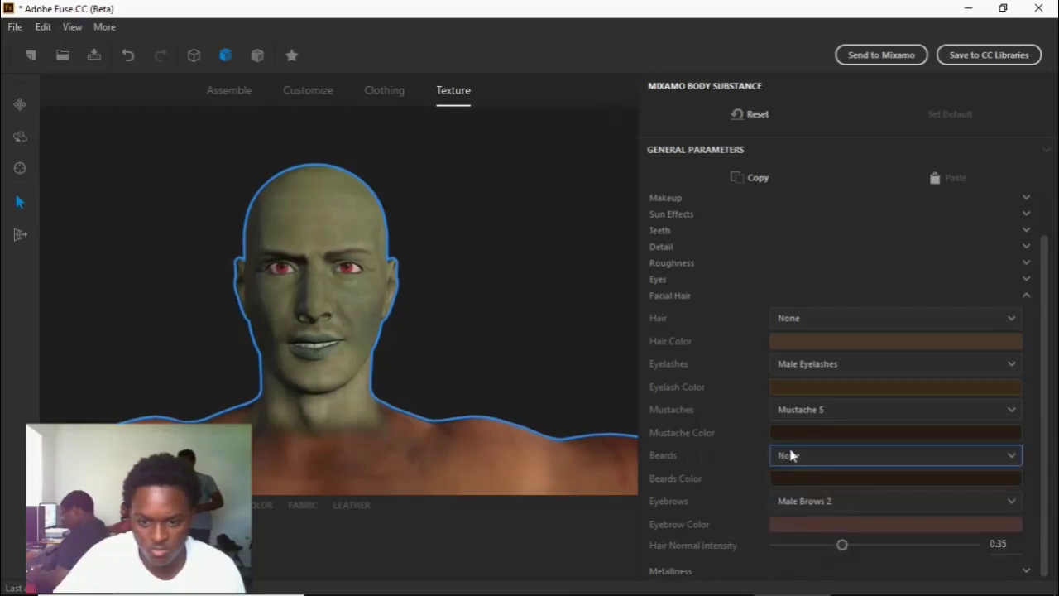
pyautogui.click(800, 412)
pyautogui.click(796, 431)
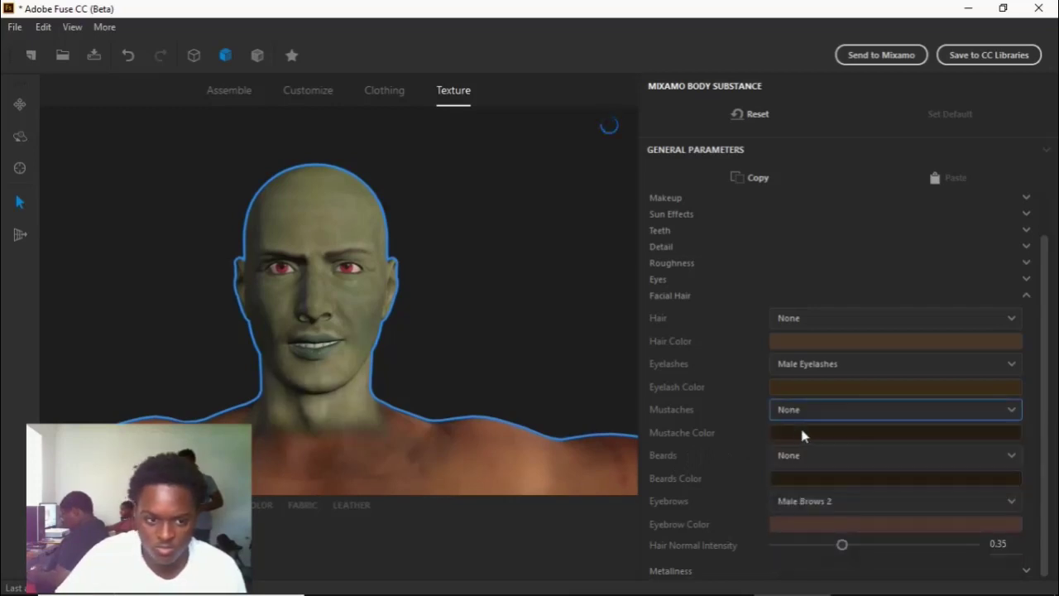
pyautogui.scroll(2, 811, 298)
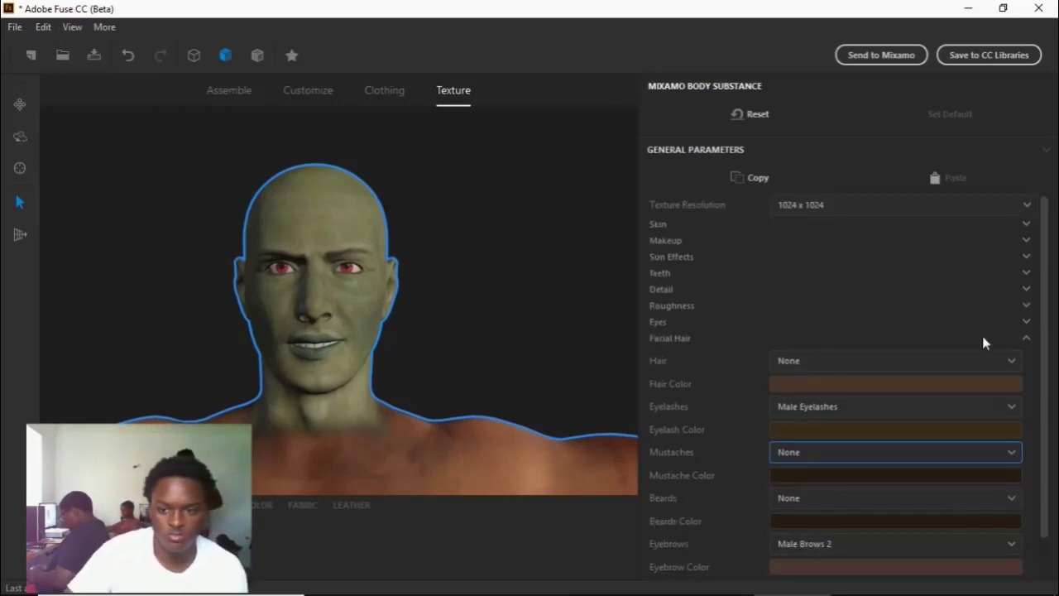
# Step: Nudge Body Roughness up to 0.81 and collapse the texture sections
pyautogui.click(979, 306)
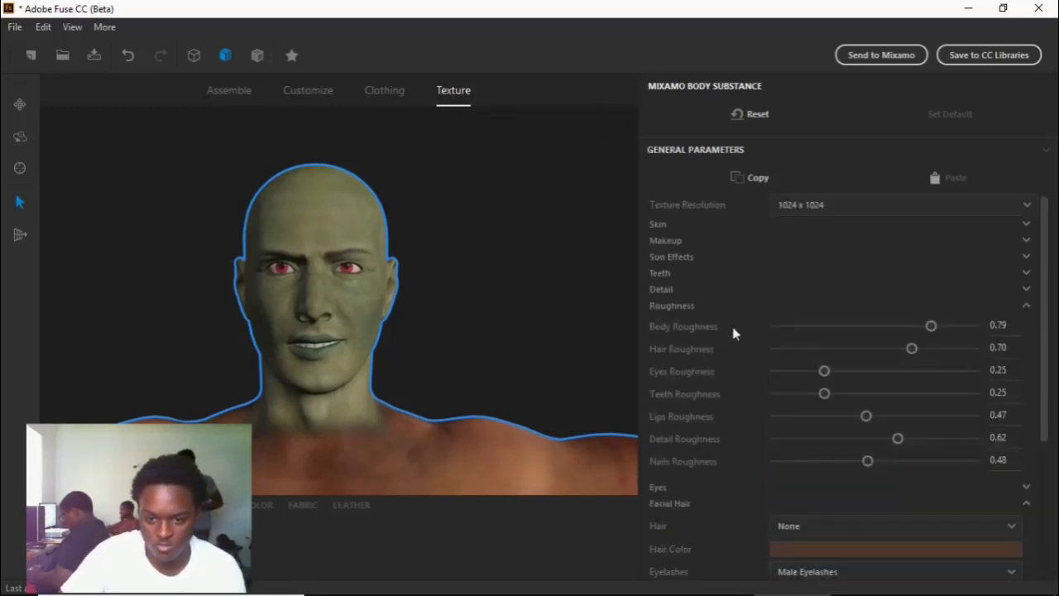
pyautogui.click(931, 327)
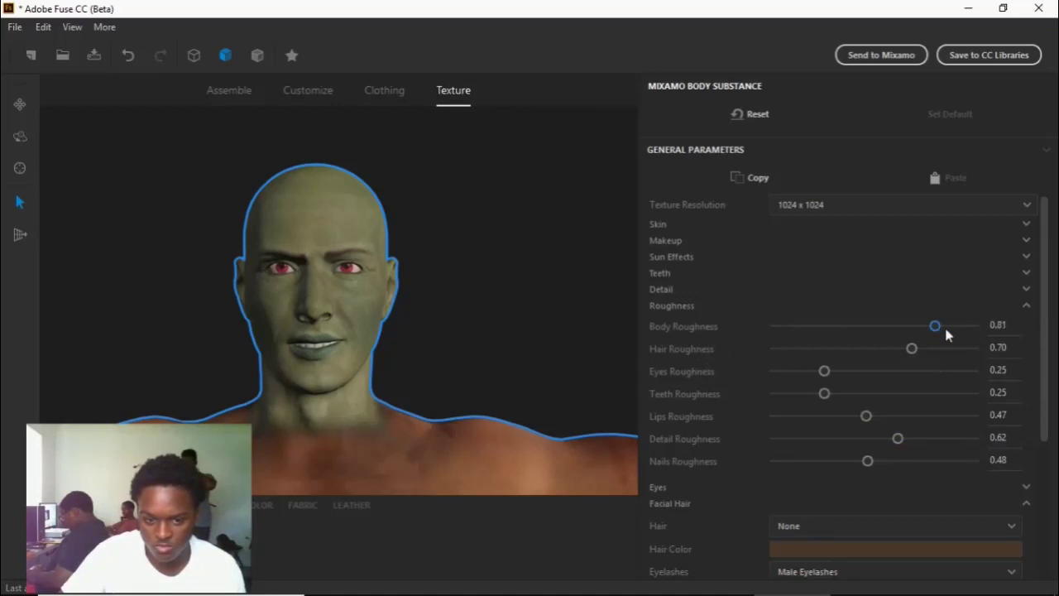
pyautogui.scroll(-5, 594, 334)
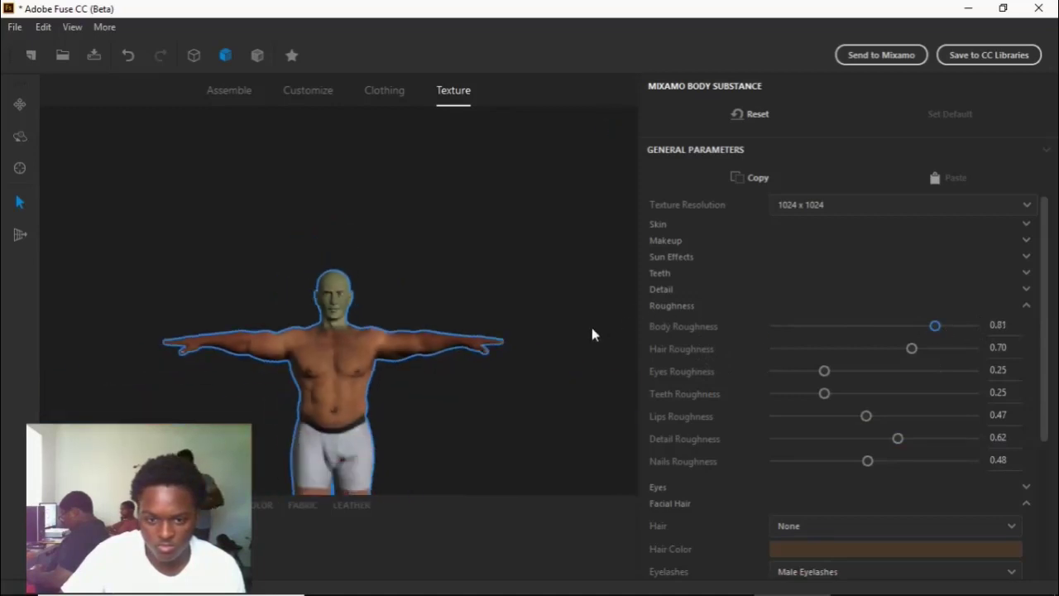
pyautogui.scroll(8, 592, 328)
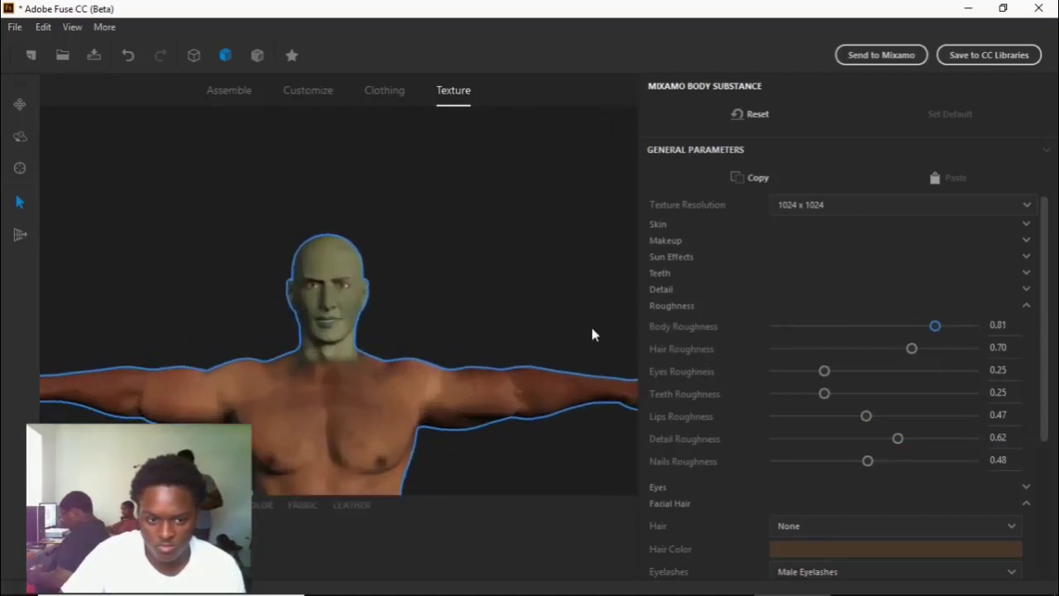
pyautogui.click(660, 491)
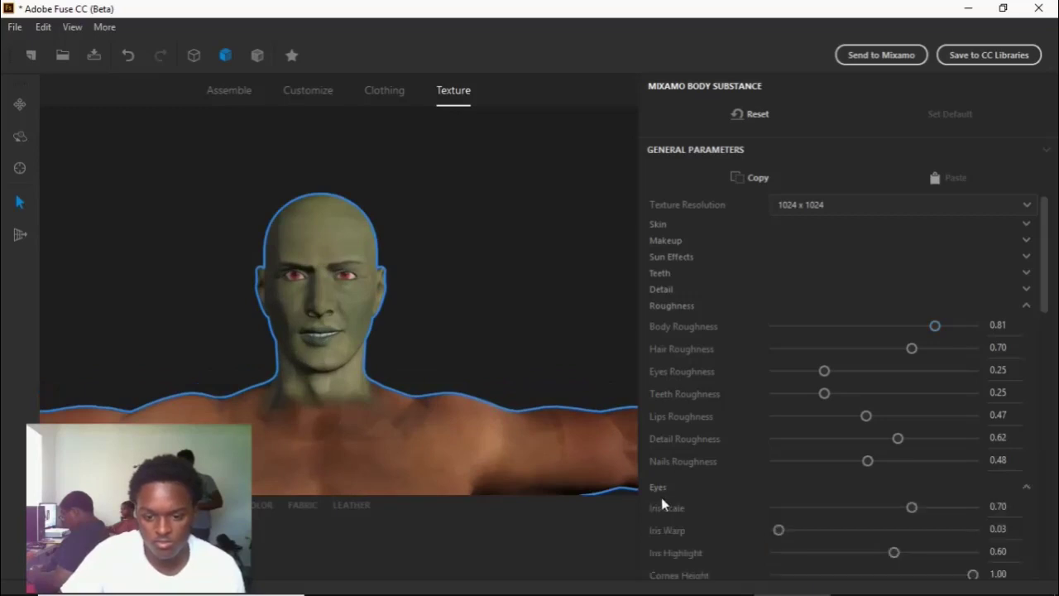
pyautogui.click(661, 493)
pyautogui.click(668, 505)
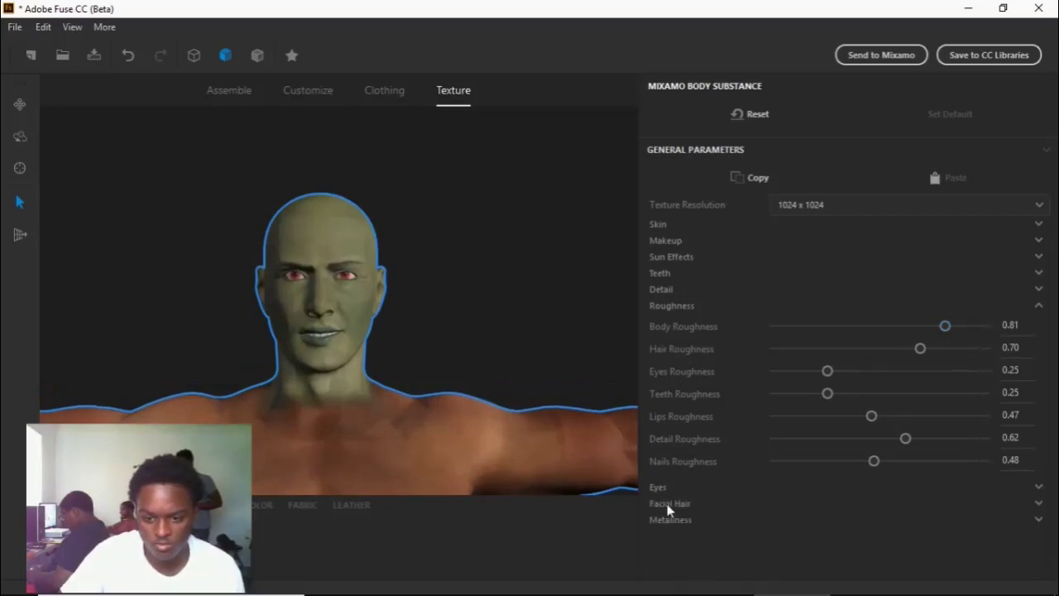
pyautogui.click(672, 308)
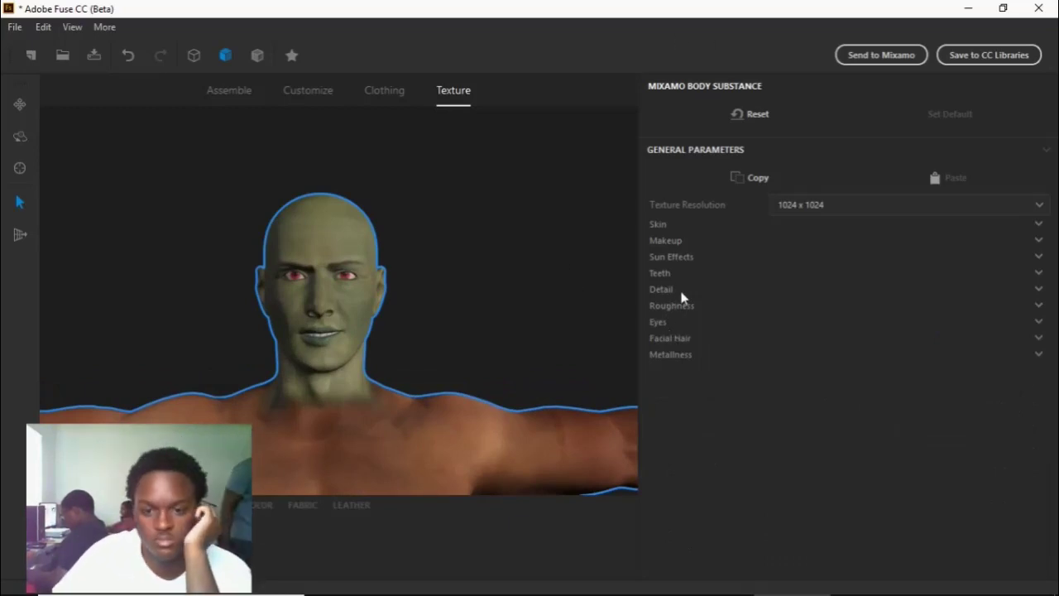
# Step: Set the Teeth Color to full brightness, a cream white of Red 255, Blue 223
pyautogui.click(661, 275)
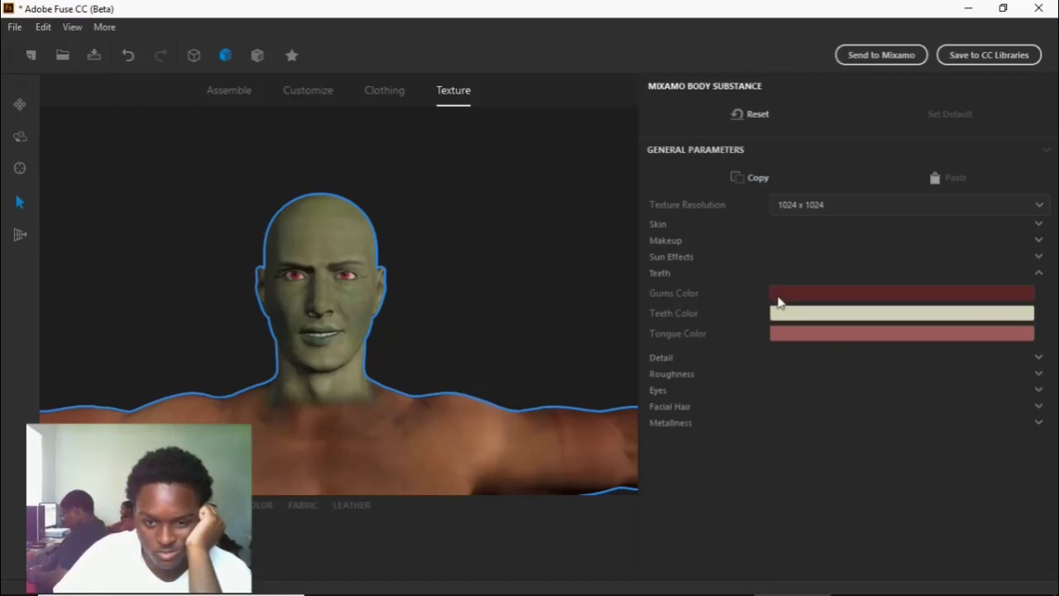
pyautogui.click(783, 314)
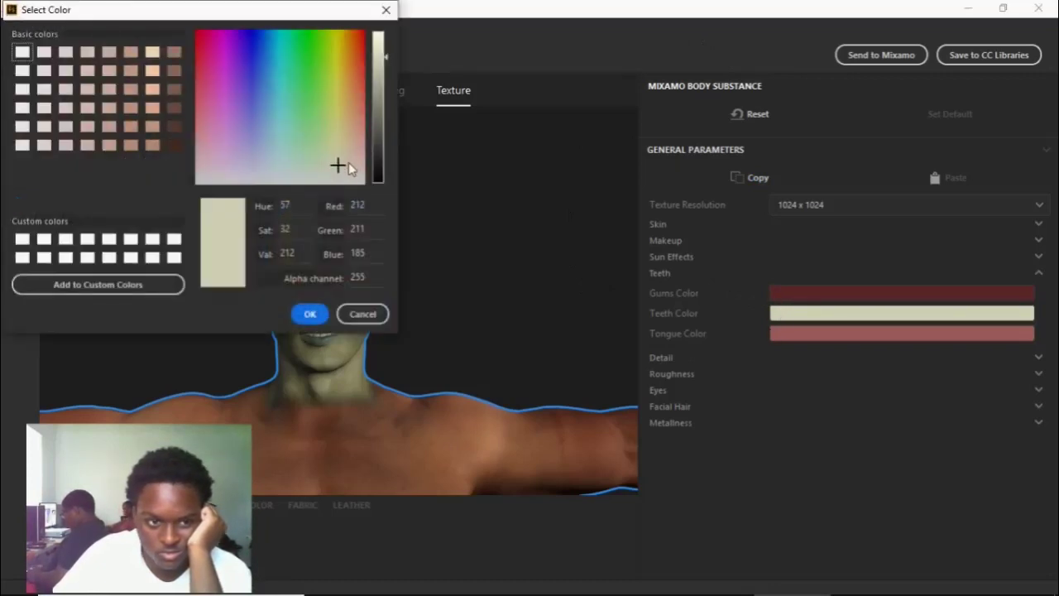
pyautogui.moveTo(385, 56); pyautogui.dragTo(379, 33)
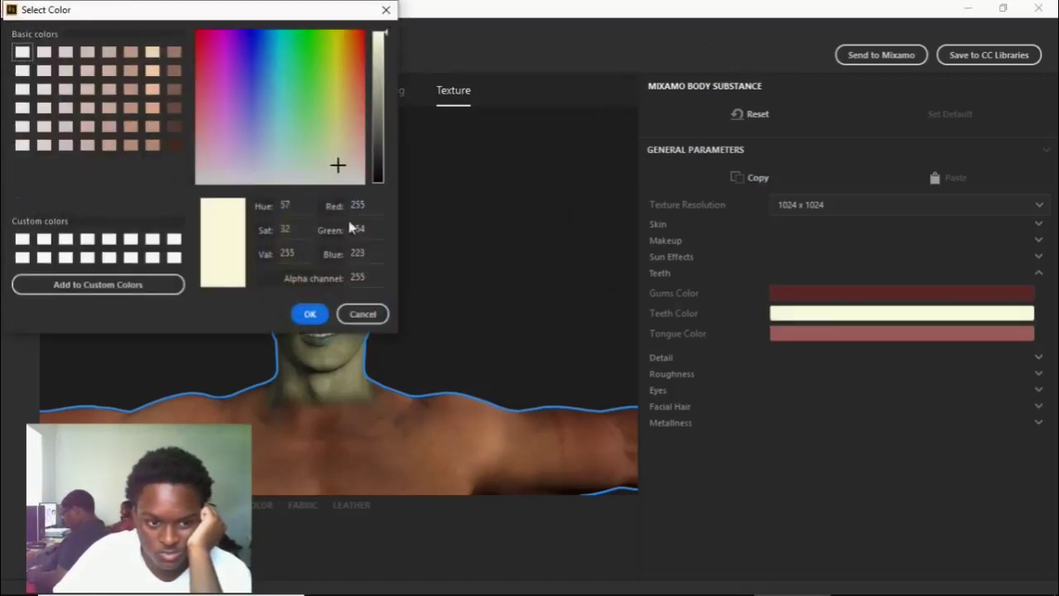
pyautogui.click(311, 317)
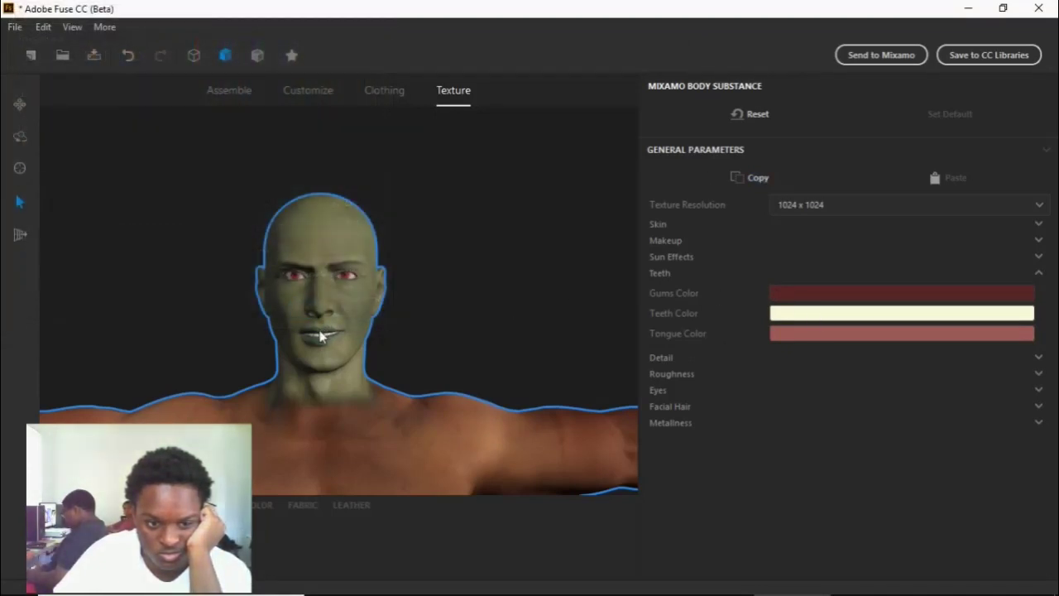
pyautogui.scroll(5, 367, 307)
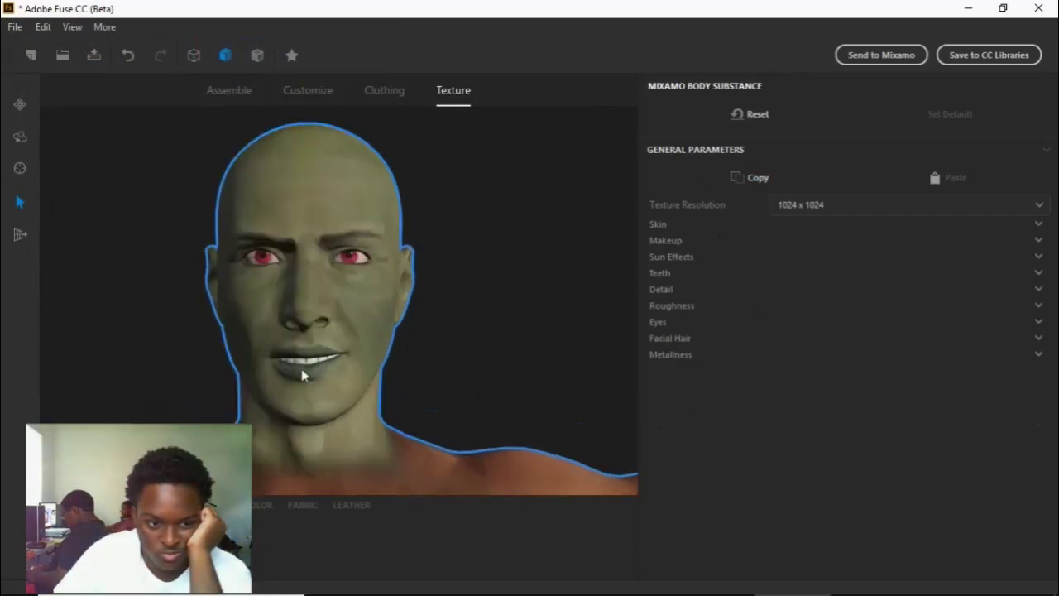
# Step: Change the Makeup Lipstick Color to pure red
pyautogui.click(670, 242)
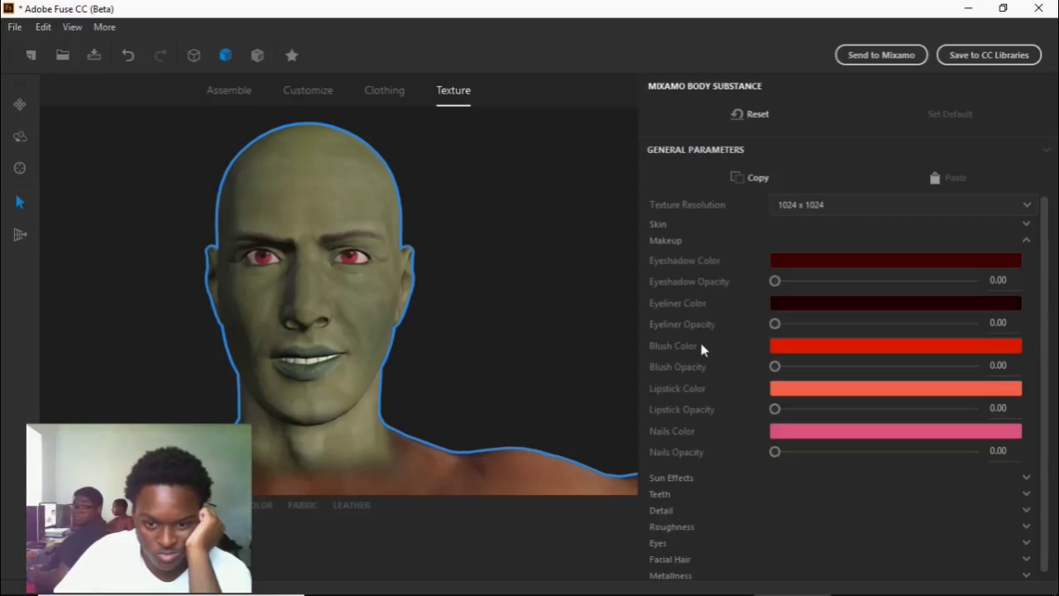
pyautogui.click(791, 390)
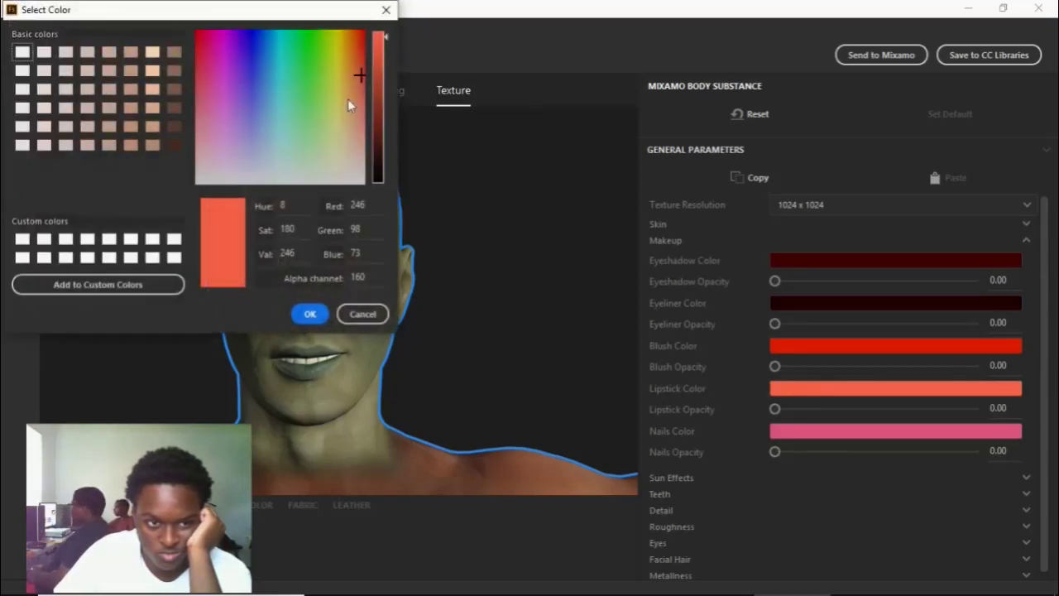
pyautogui.moveTo(355, 76); pyautogui.dragTo(389, 12)
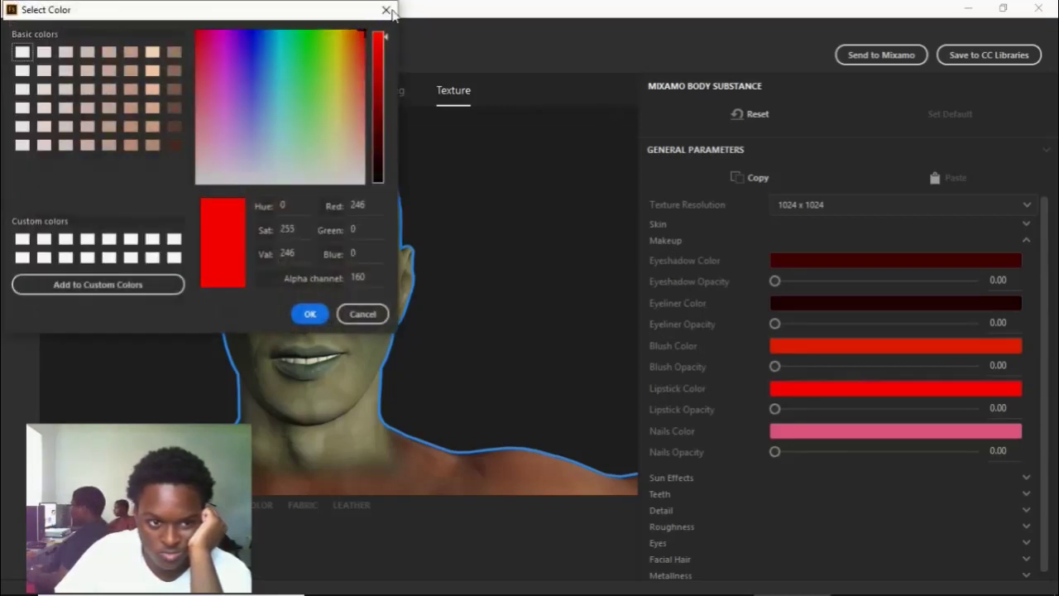
pyautogui.click(309, 314)
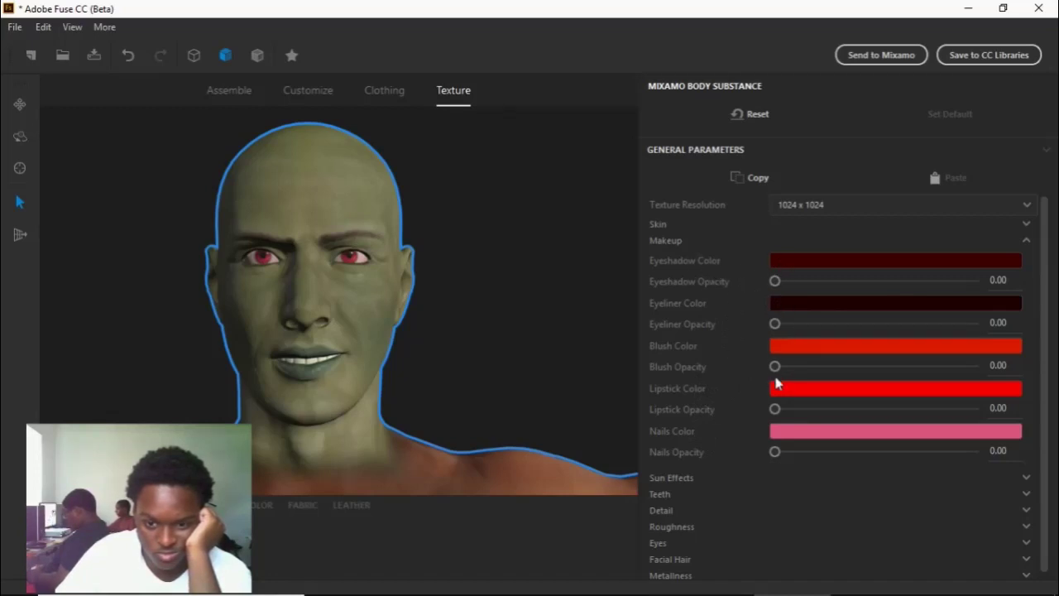
# Step: Set the blush and lipstick opacities to 0.00, leaving the face bare
pyautogui.moveTo(775, 366)
pyautogui.mouseDown()
pyautogui.moveTo(850, 369)
pyautogui.moveTo(756, 366)
pyautogui.moveTo(765, 368)
pyautogui.mouseUp()
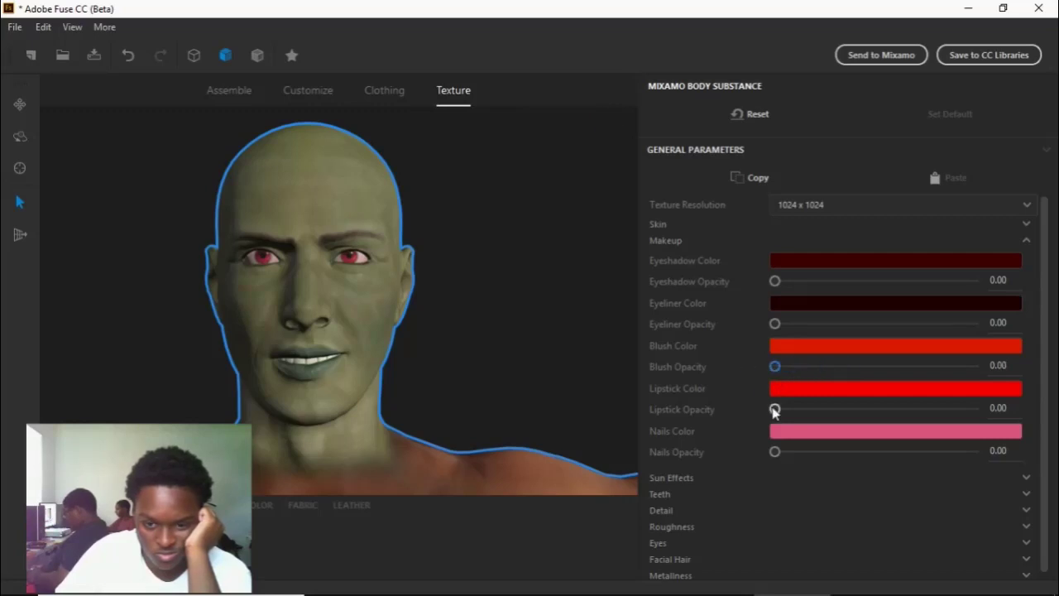
pyautogui.moveTo(774, 409)
pyautogui.mouseDown()
pyautogui.moveTo(1014, 409)
pyautogui.moveTo(764, 414)
pyautogui.mouseUp()
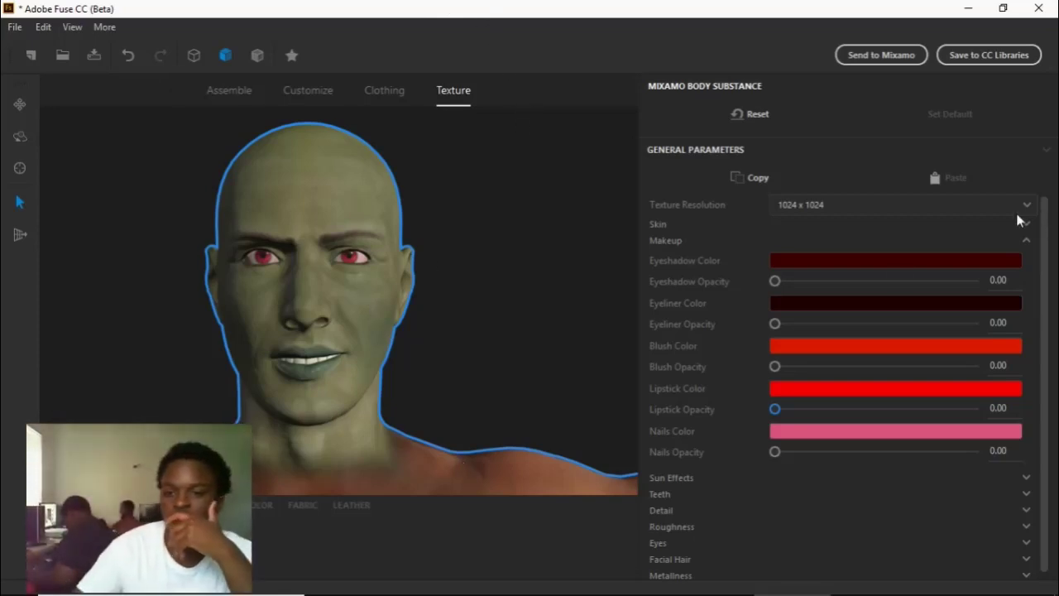
pyautogui.click(662, 240)
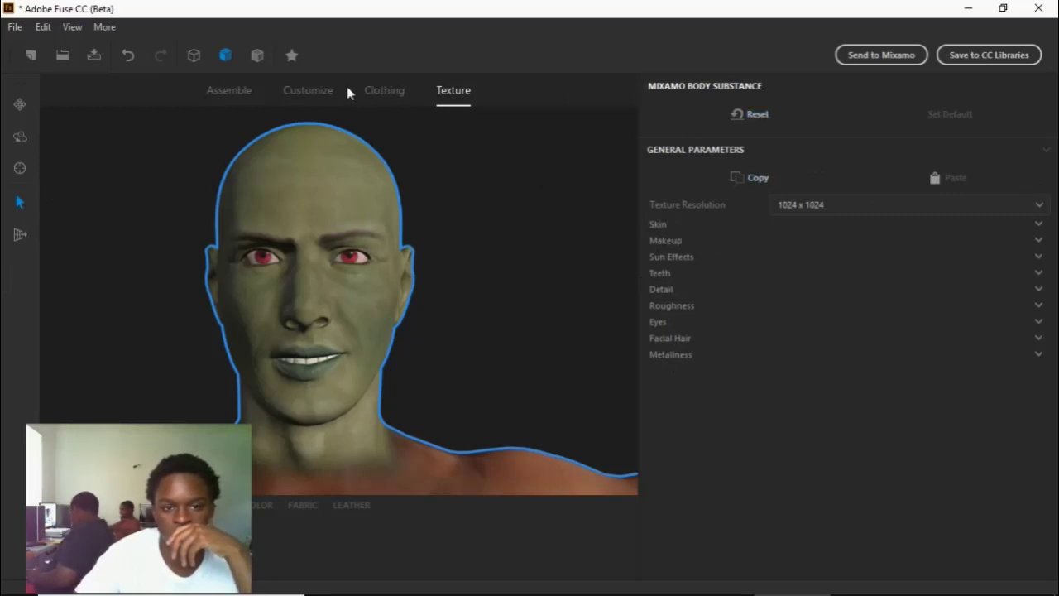
# Step: In Customize, open the mouth slightly and set the head's Brows In/Out to -19
pyautogui.click(308, 91)
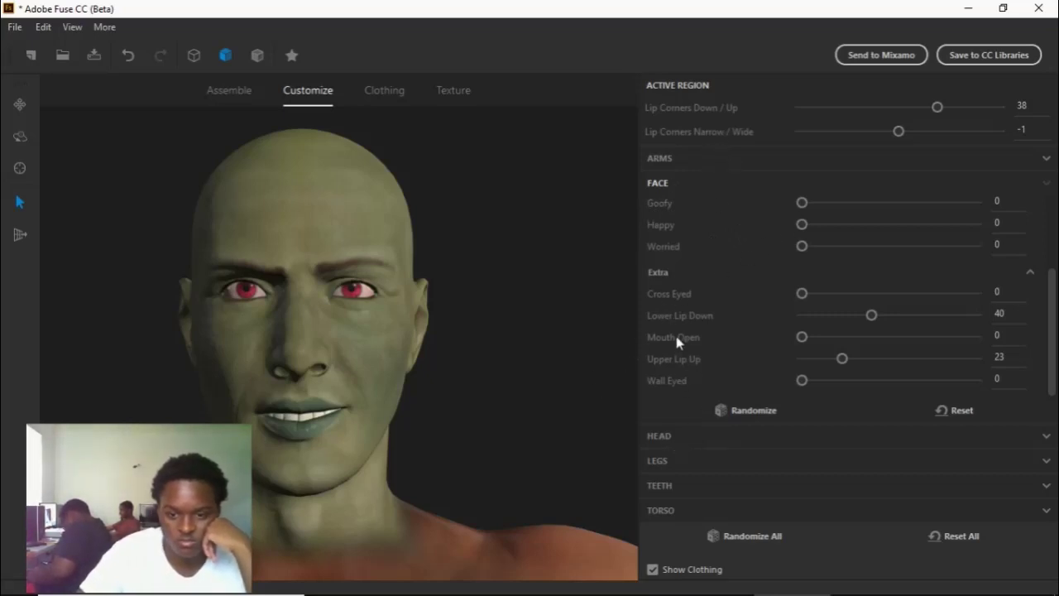
pyautogui.moveTo(802, 338); pyautogui.dragTo(812, 339)
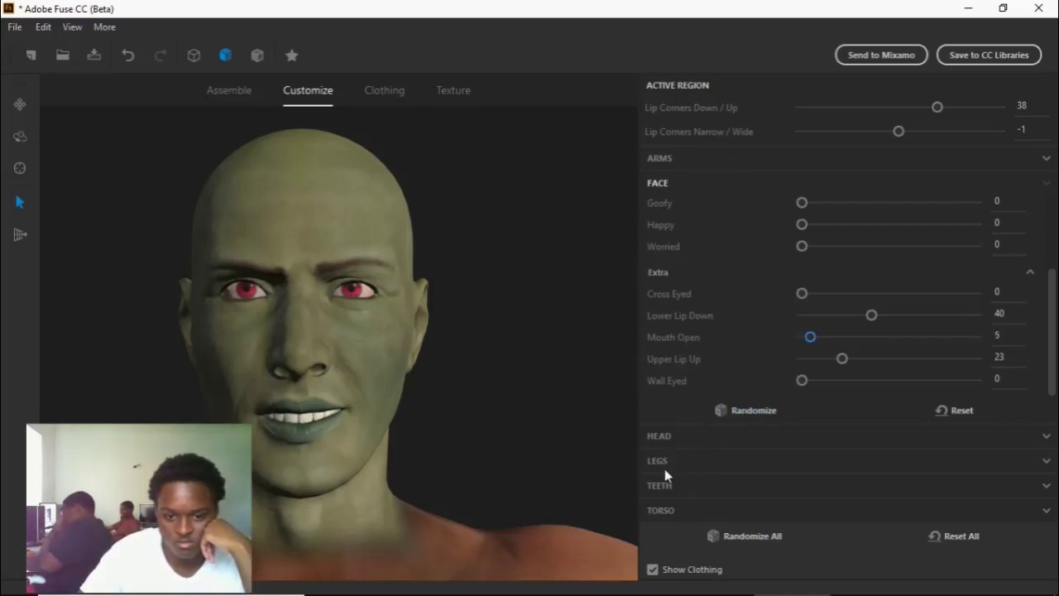
pyautogui.click(660, 439)
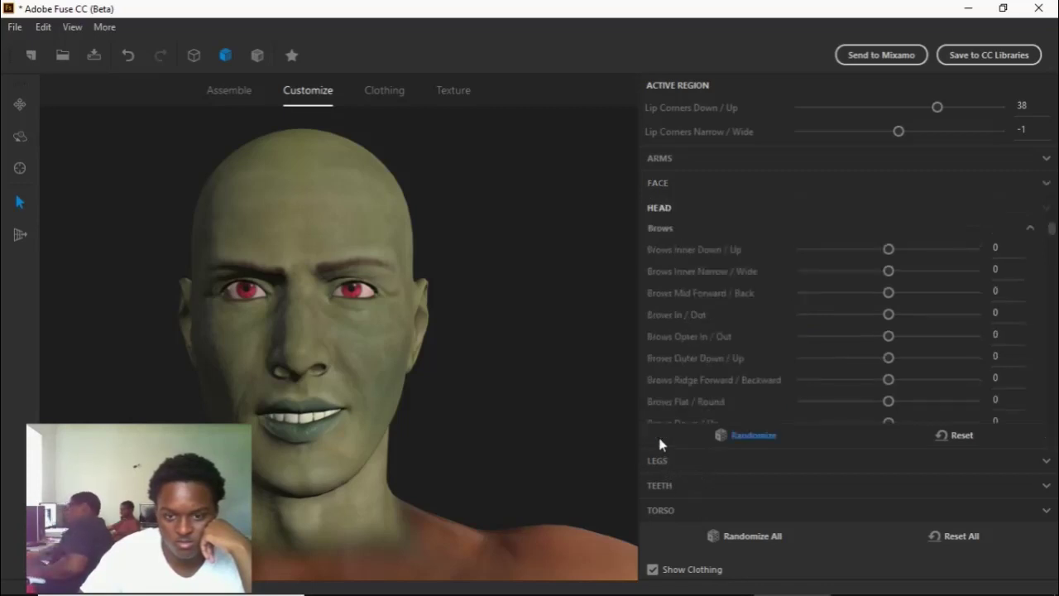
pyautogui.moveTo(884, 246)
pyautogui.mouseDown()
pyautogui.moveTo(927, 246)
pyautogui.moveTo(897, 253)
pyautogui.mouseUp()
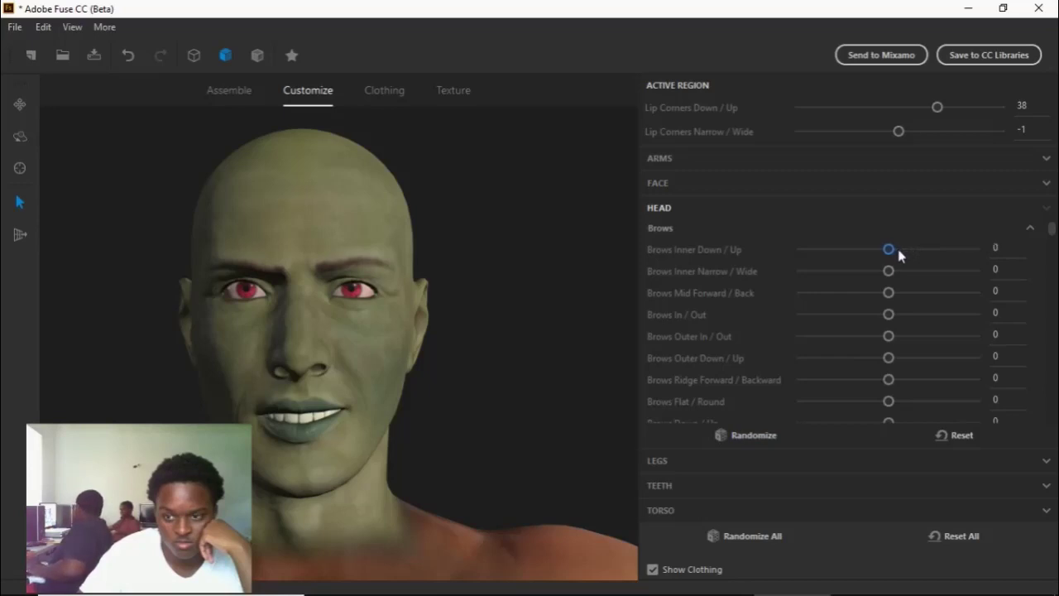
pyautogui.moveTo(889, 316); pyautogui.dragTo(894, 339)
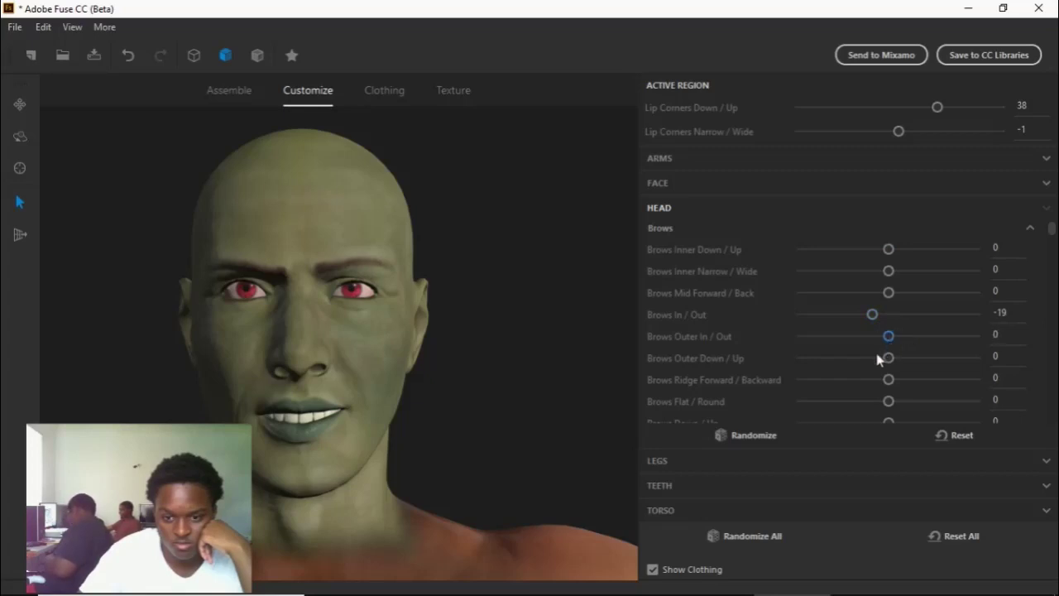
pyautogui.scroll(-3, 873, 361)
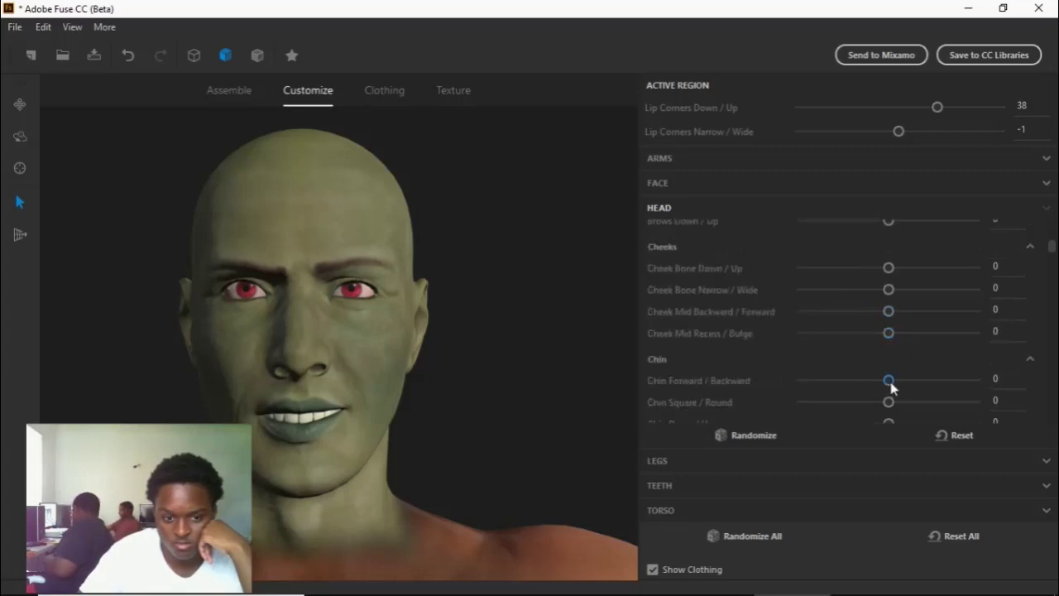
# Step: Set Chin Forward/Backward -4, Square/Round 36, Down/Up -20, Narrow/Wide 20, Under Chin 17
pyautogui.moveTo(945, 379); pyautogui.dragTo(907, 385)
pyautogui.moveTo(518, 397); pyautogui.dragTo(361, 381)
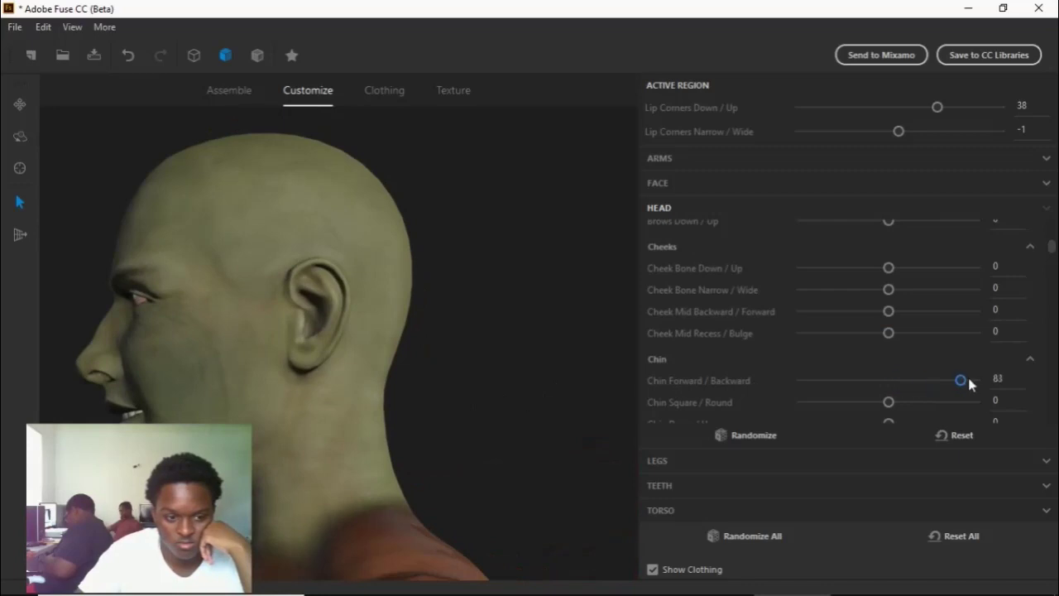
pyautogui.moveTo(969, 383); pyautogui.dragTo(890, 393)
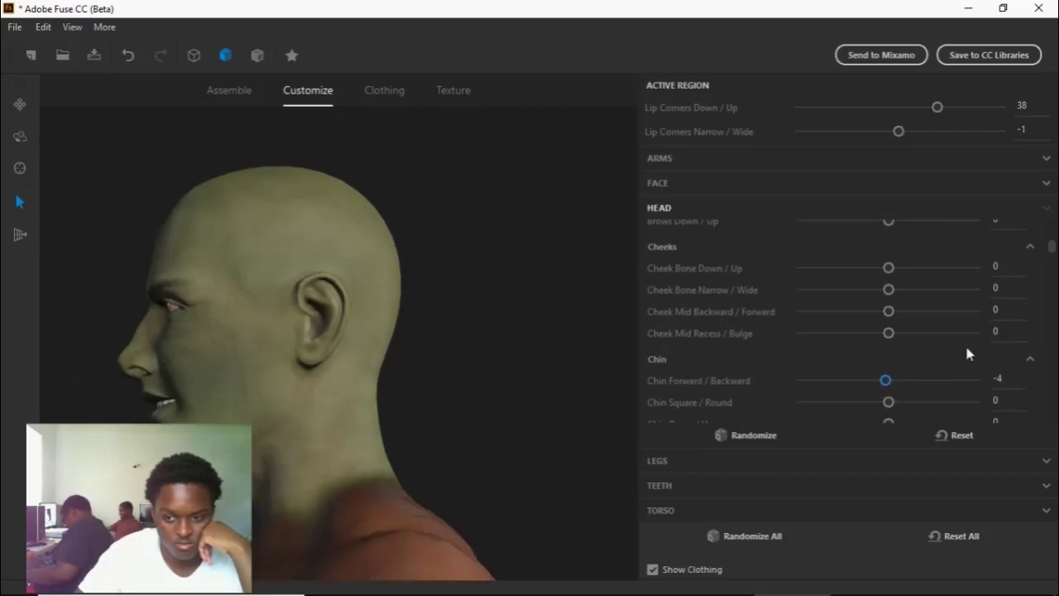
pyautogui.moveTo(1053, 244)
pyautogui.mouseDown()
pyautogui.moveTo(1056, 261)
pyautogui.moveTo(1056, 252)
pyautogui.mouseUp()
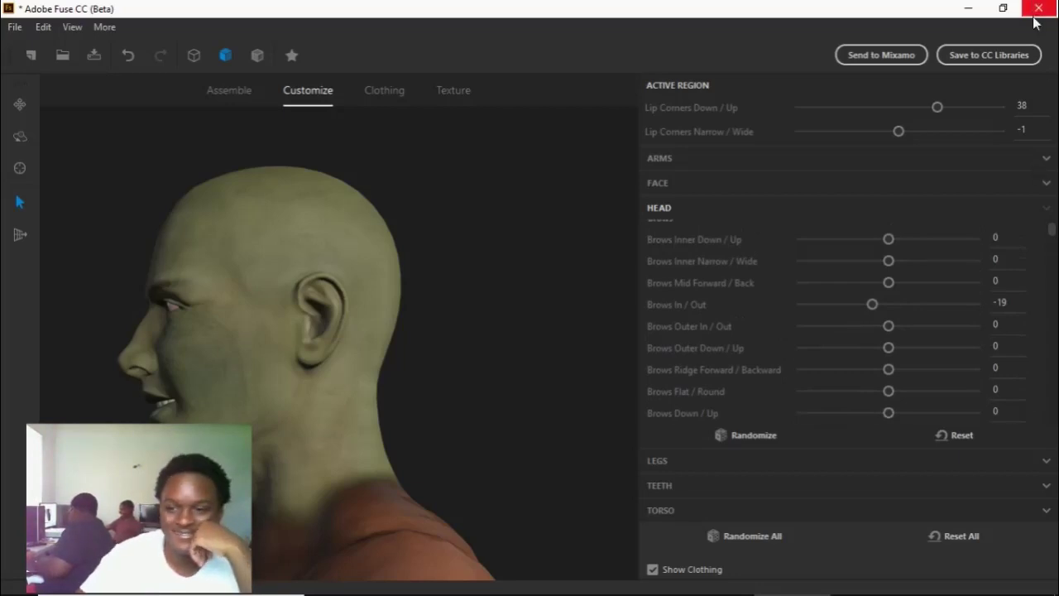
pyautogui.moveTo(1053, 223); pyautogui.dragTo(1055, 257)
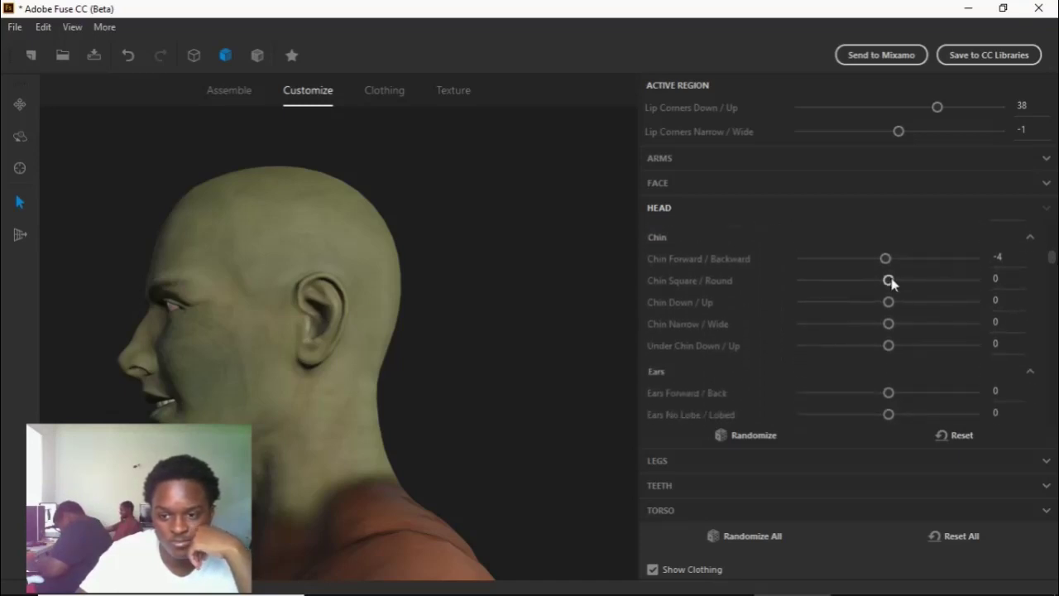
pyautogui.click(929, 281)
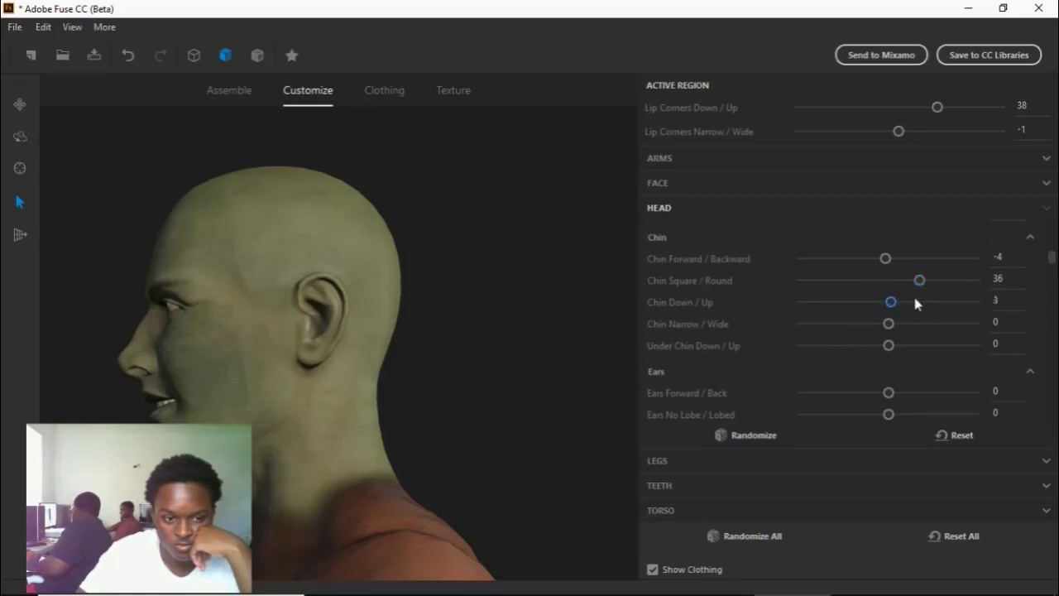
pyautogui.moveTo(922, 303); pyautogui.dragTo(911, 347)
pyautogui.click(883, 325)
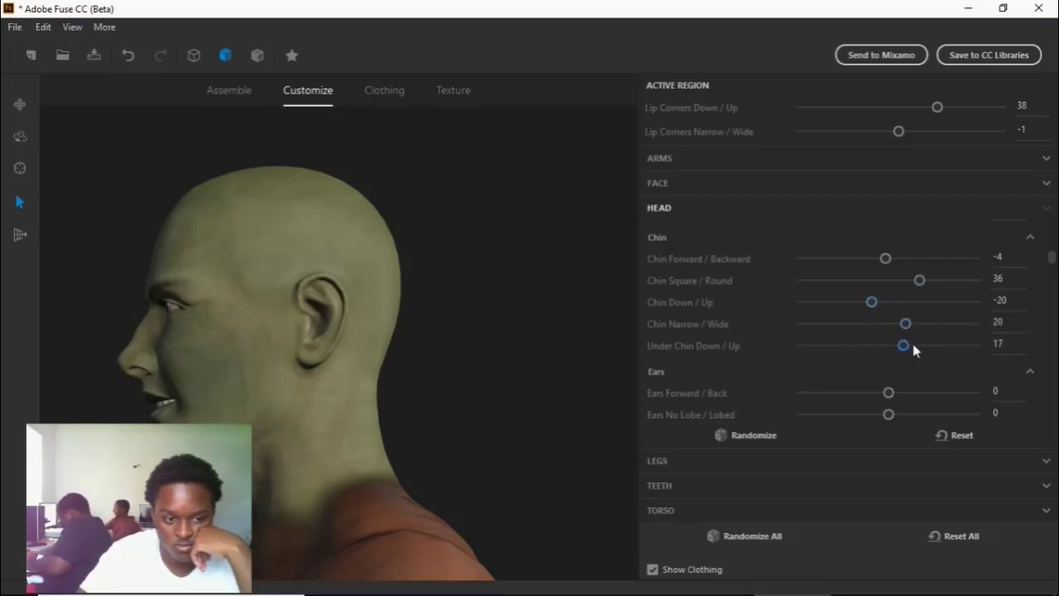
pyautogui.moveTo(508, 383); pyautogui.dragTo(622, 371)
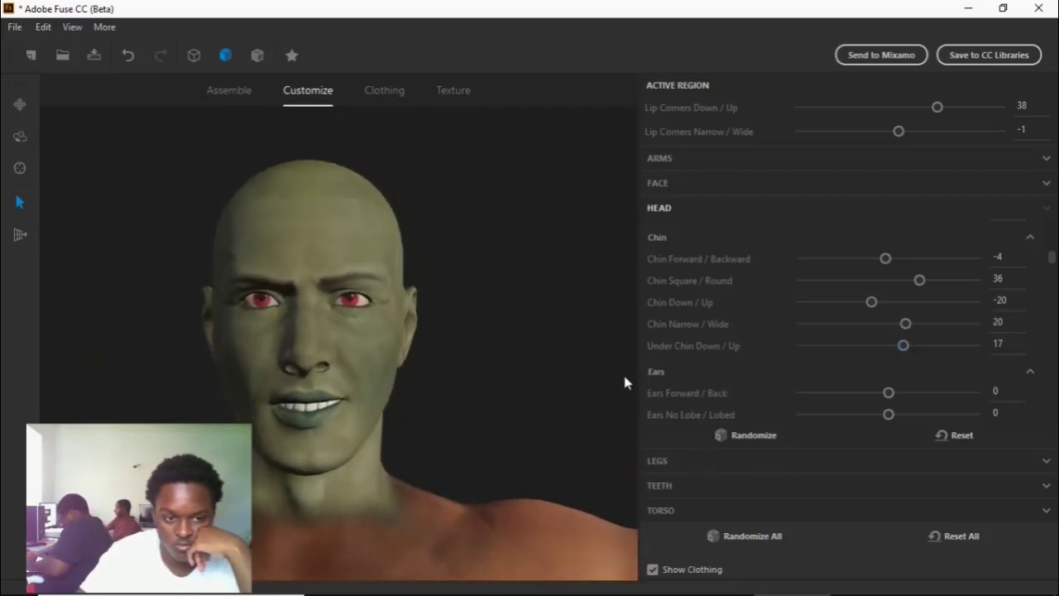
# Step: Set Eyelids Down/Up to 6 and Eyelids Narrow/Wide to -13
pyautogui.scroll(-5, 839, 373)
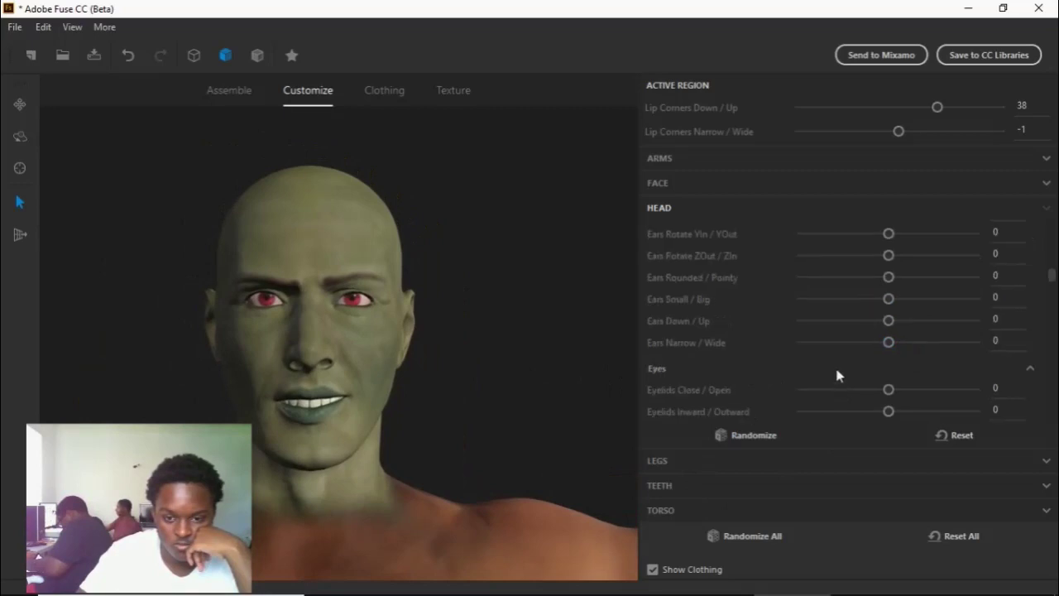
pyautogui.scroll(3, 805, 300)
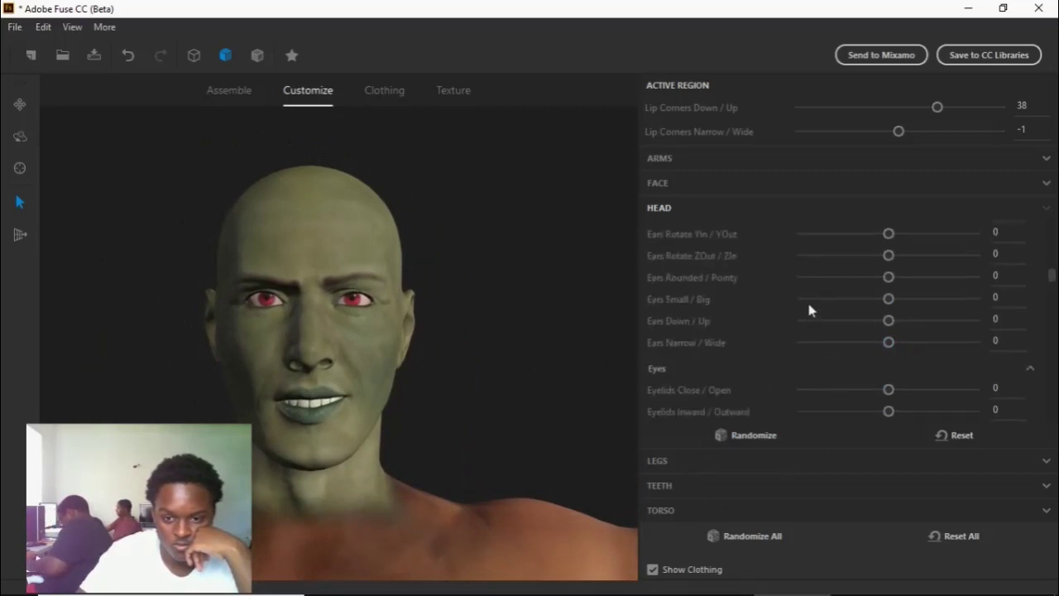
pyautogui.scroll(1, 1055, 283)
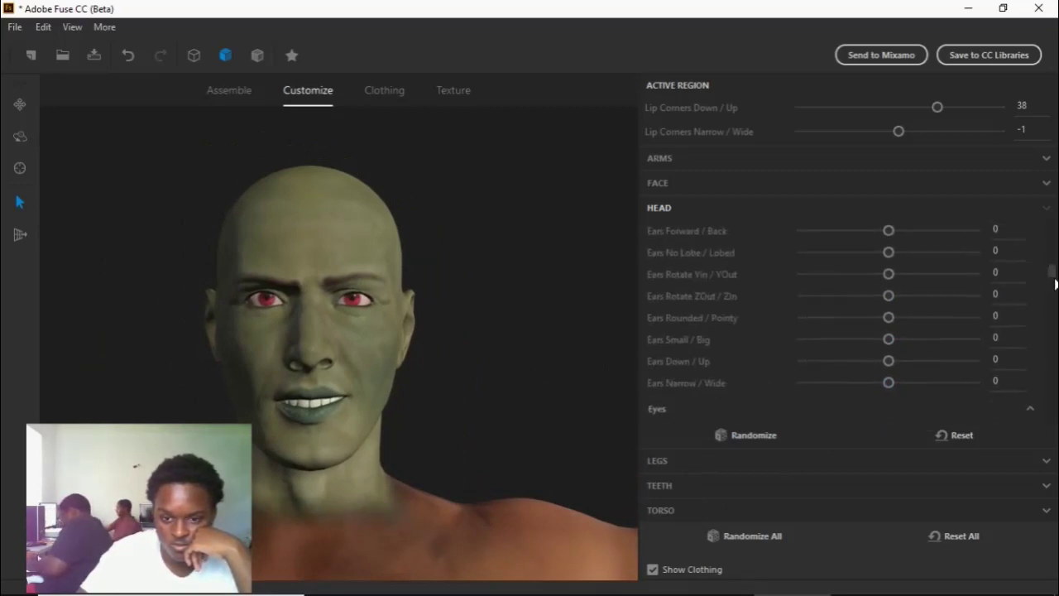
pyautogui.scroll(-4, 1055, 284)
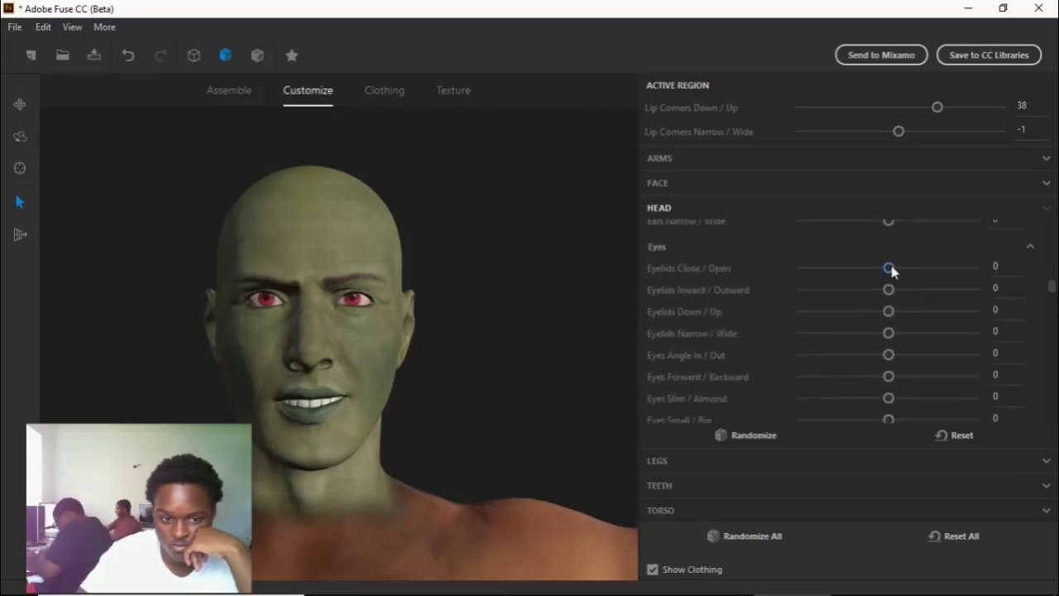
pyautogui.moveTo(921, 268); pyautogui.dragTo(911, 268)
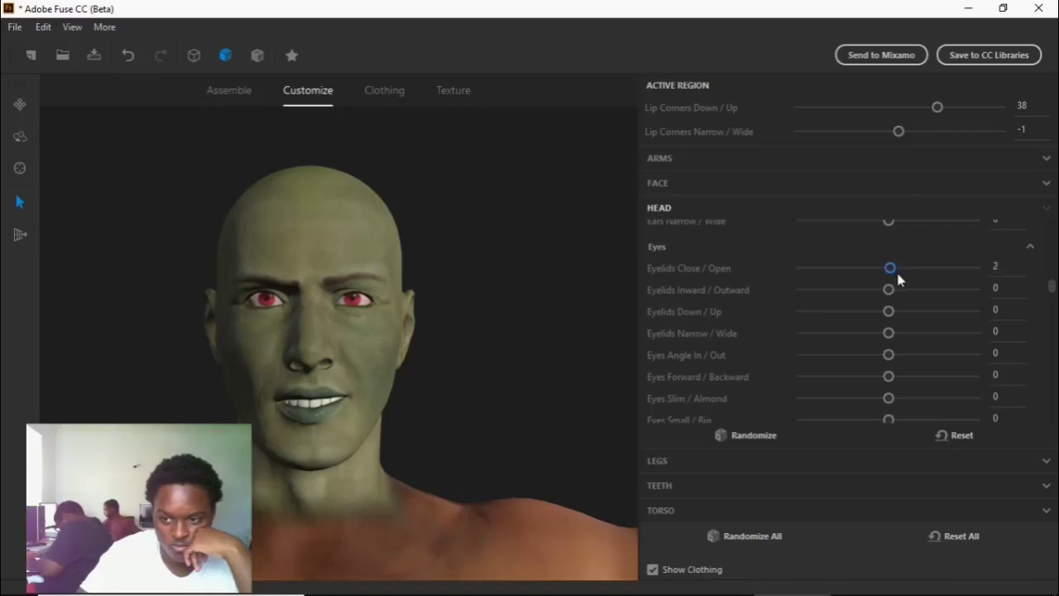
pyautogui.moveTo(899, 279); pyautogui.dragTo(889, 305)
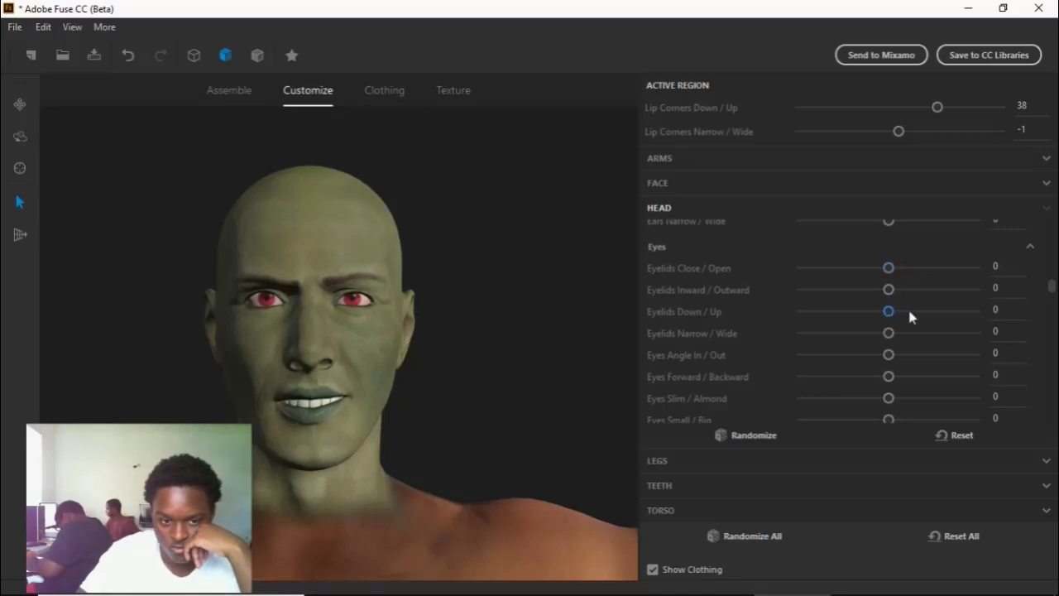
pyautogui.moveTo(909, 312); pyautogui.dragTo(897, 312)
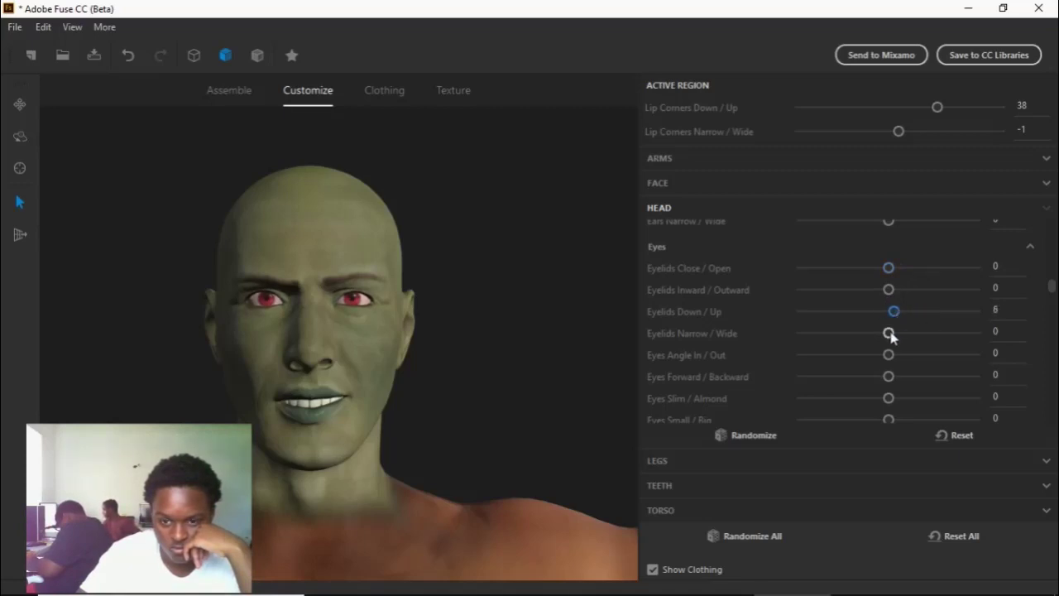
pyautogui.moveTo(919, 333); pyautogui.dragTo(934, 374)
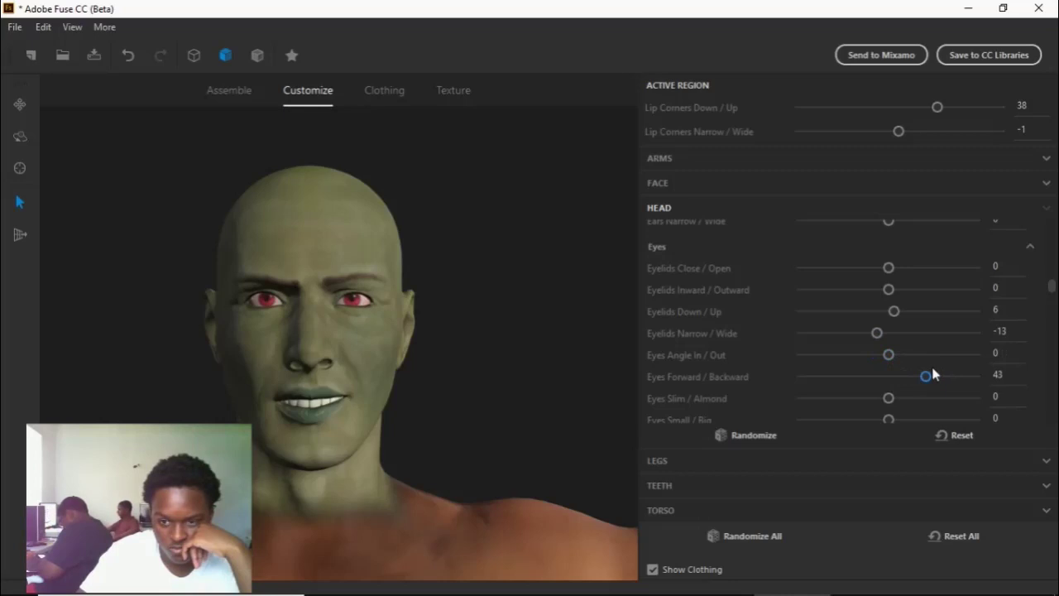
# Step: Reset Eyes Forward/Backward and expand the LEGS shape section
pyautogui.moveTo(924, 378); pyautogui.dragTo(906, 378)
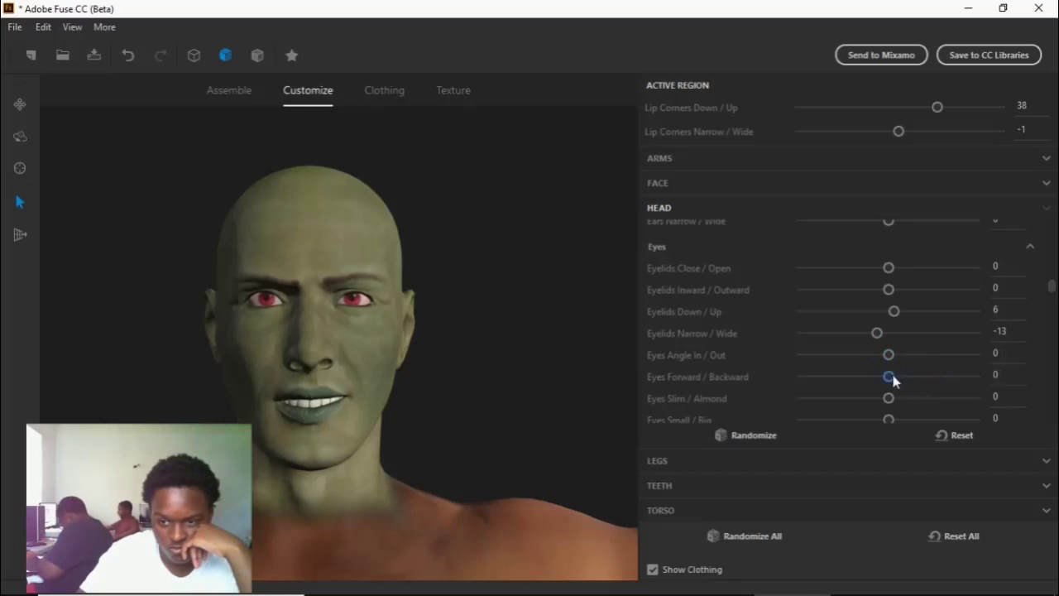
pyautogui.scroll(-10, 887, 374)
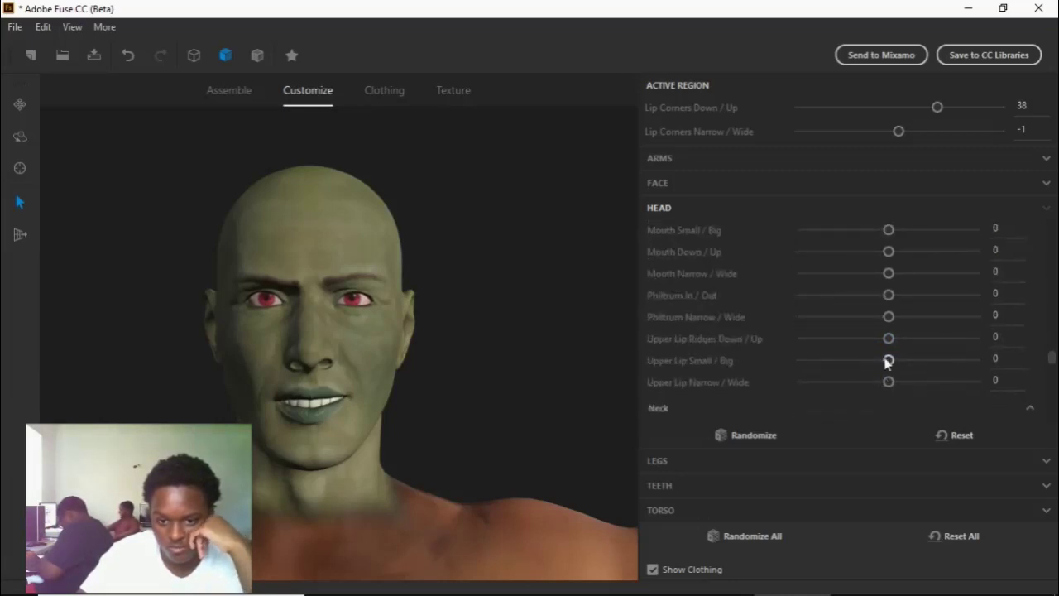
pyautogui.moveTo(1054, 360); pyautogui.dragTo(1053, 414)
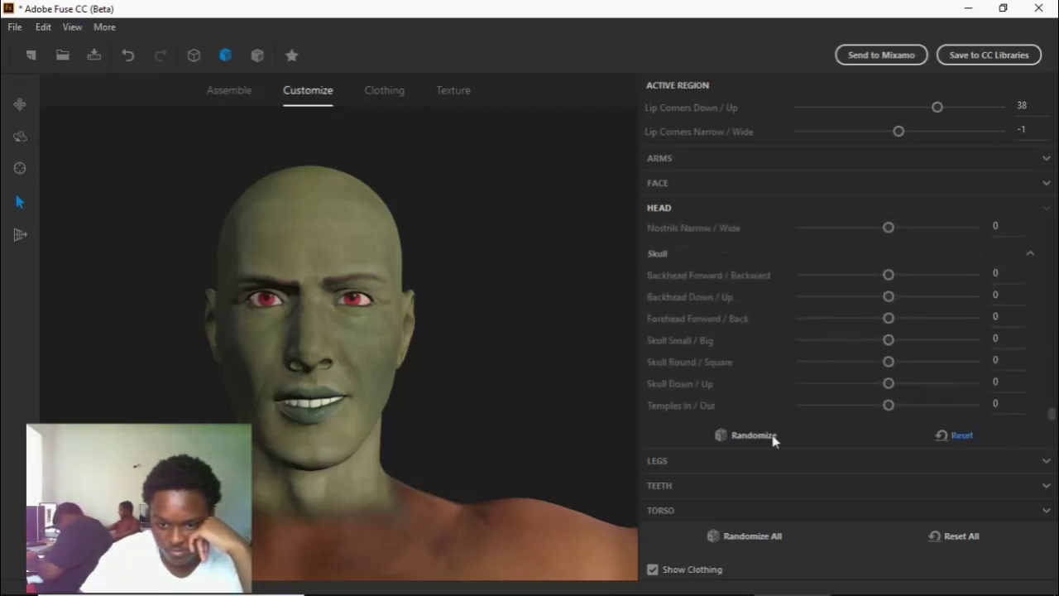
pyautogui.click(728, 461)
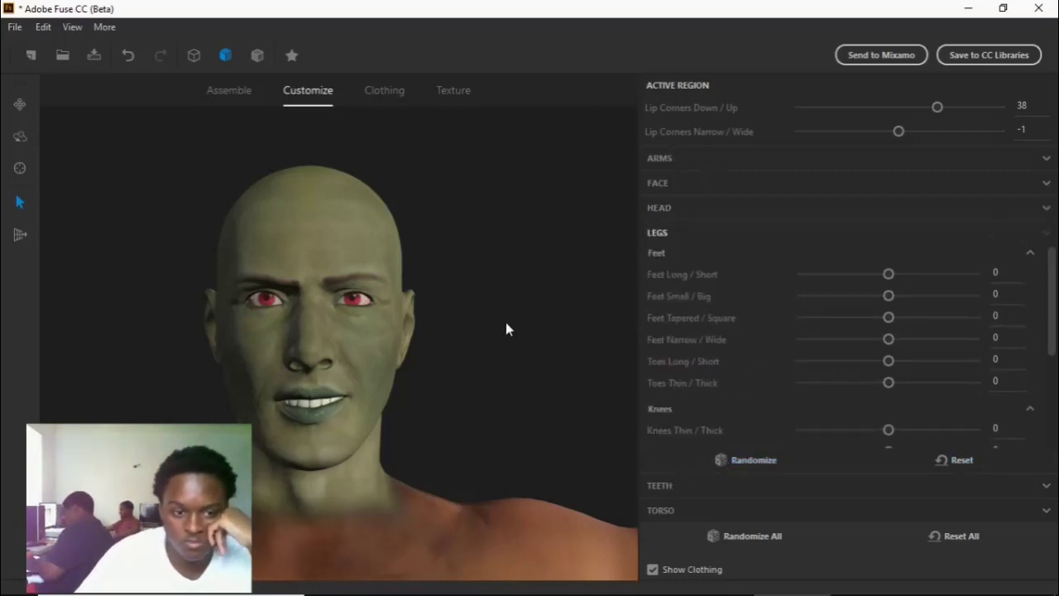
# Step: Expand Torso and set Stomach Out/In to 53
pyautogui.scroll(-5, 508, 324)
pyautogui.scroll(-3, 509, 323)
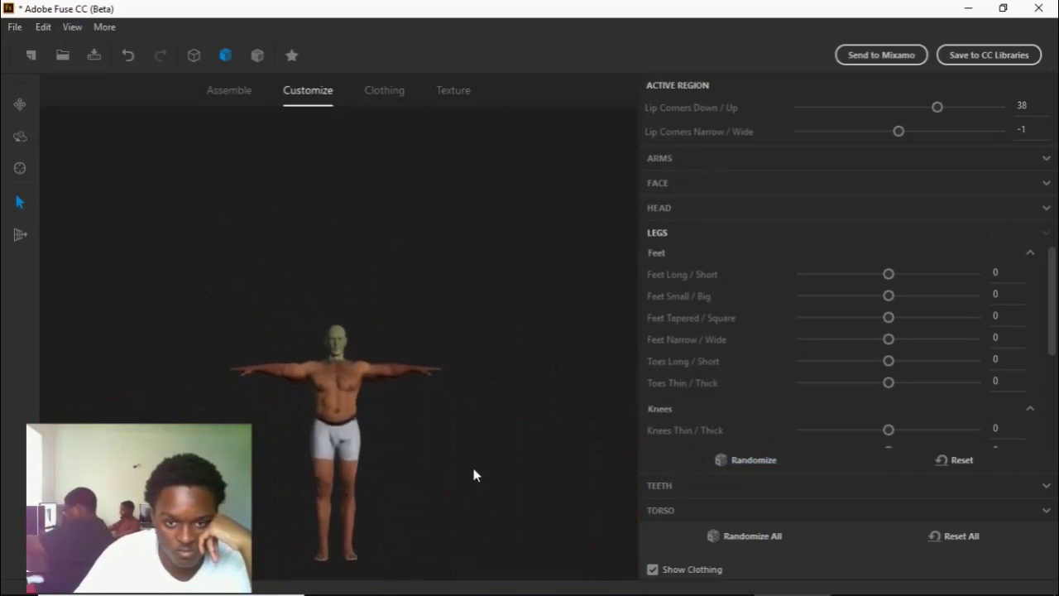
pyautogui.click(665, 511)
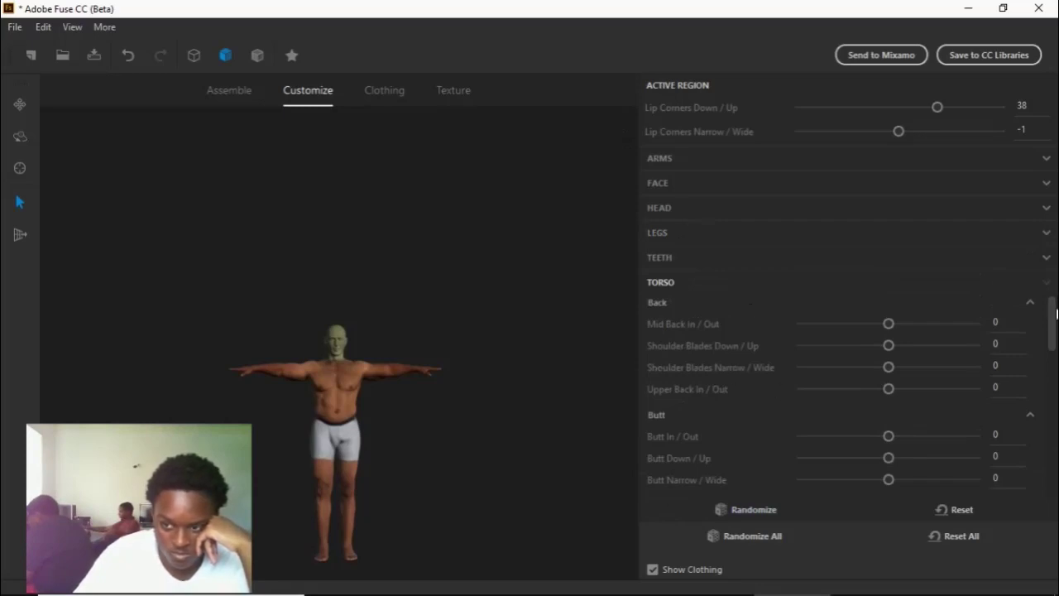
pyautogui.moveTo(1051, 314); pyautogui.dragTo(1052, 418)
pyautogui.moveTo(400, 485); pyautogui.dragTo(497, 406)
pyautogui.scroll(3, 494, 417)
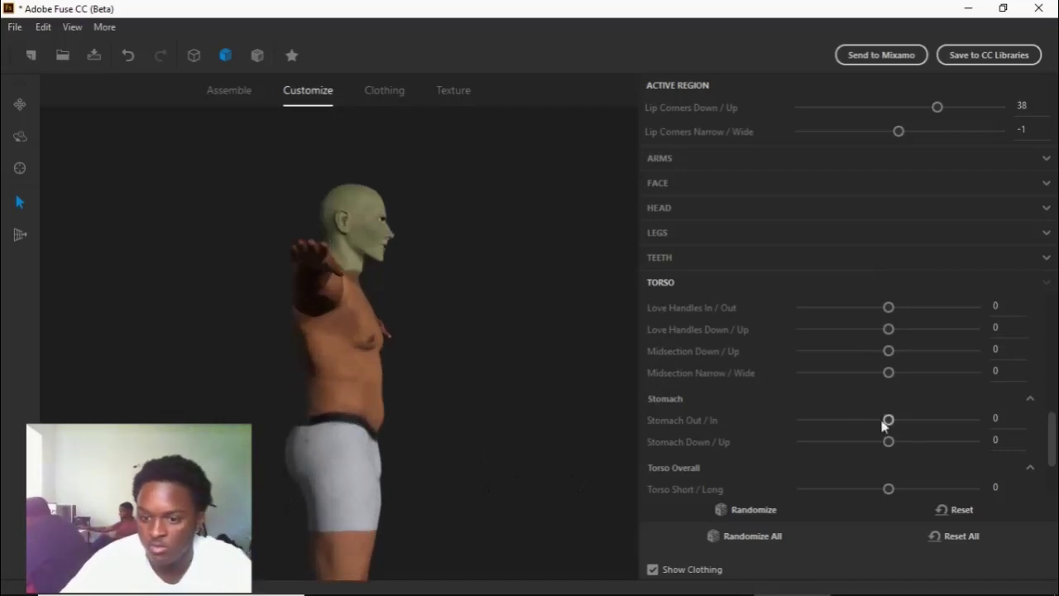
pyautogui.moveTo(888, 420); pyautogui.dragTo(952, 415)
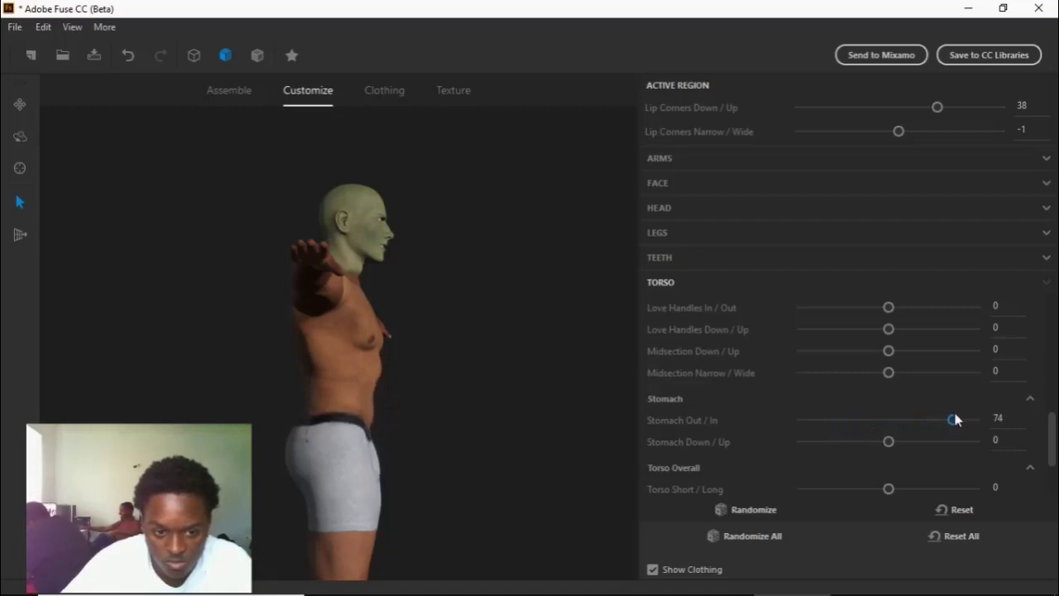
pyautogui.moveTo(956, 421); pyautogui.dragTo(881, 443)
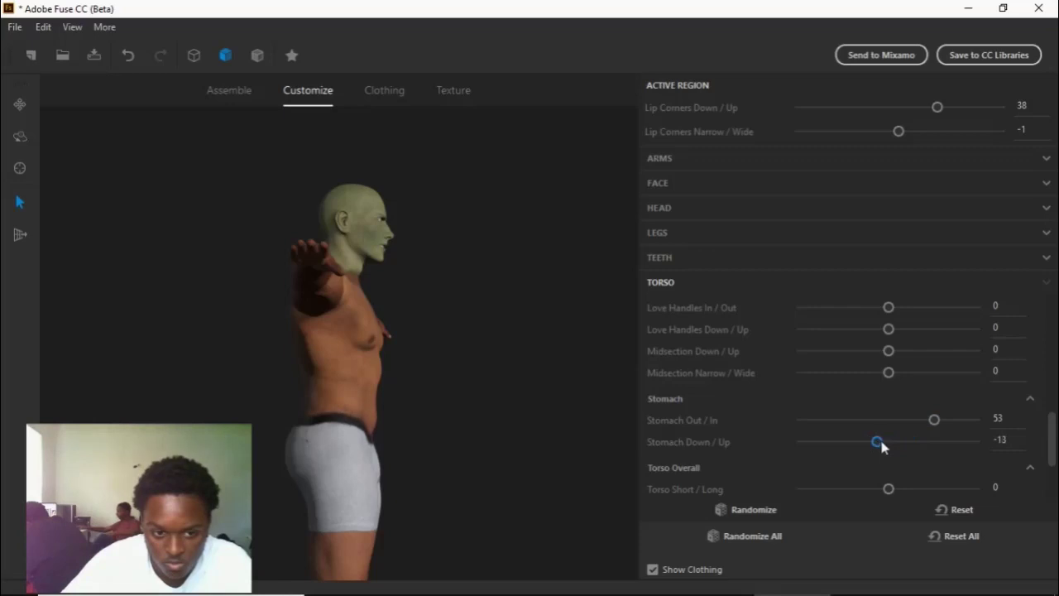
pyautogui.moveTo(583, 462); pyautogui.dragTo(437, 472)
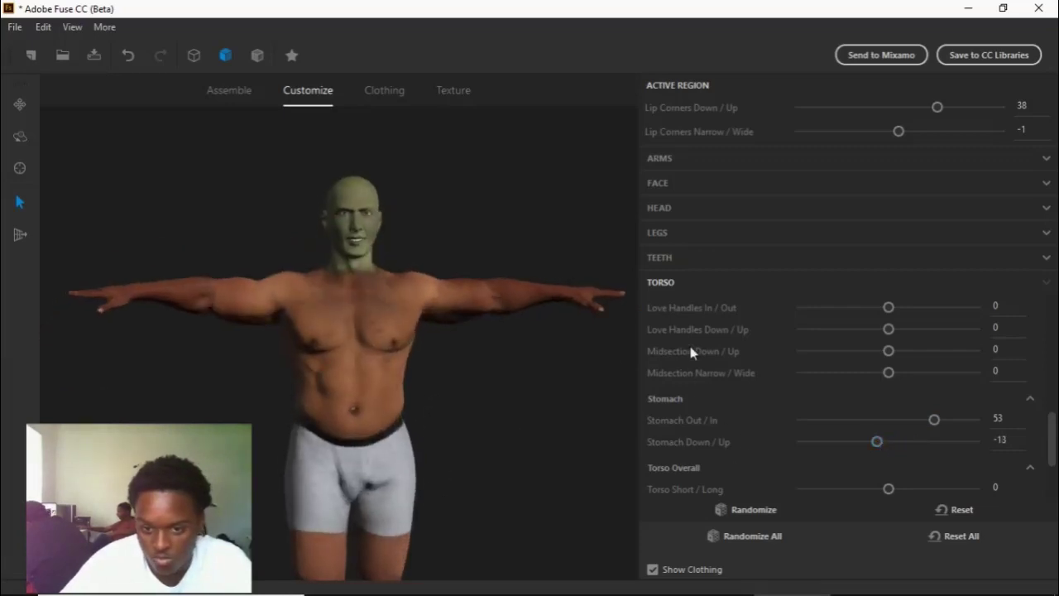
# Step: Set Love Handles In/Out -70, Down/Up -31, Midsection Down/Up -36 and Narrow/Wide -34
pyautogui.moveTo(888, 311); pyautogui.dragTo(826, 321)
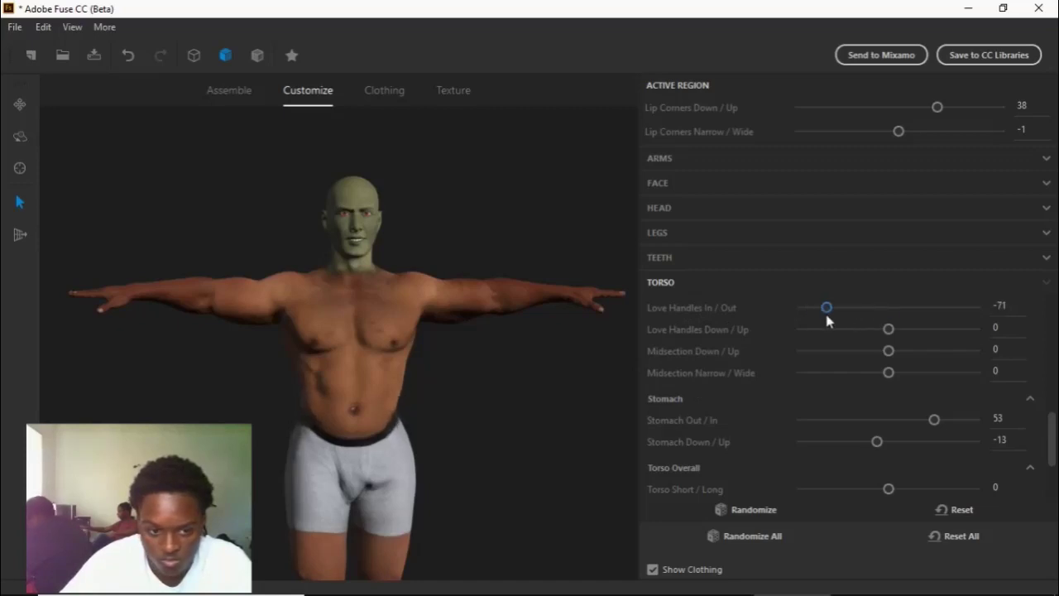
pyautogui.moveTo(889, 329)
pyautogui.mouseDown()
pyautogui.moveTo(917, 331)
pyautogui.moveTo(898, 330)
pyautogui.mouseUp()
pyautogui.moveTo(508, 410); pyautogui.dragTo(757, 390)
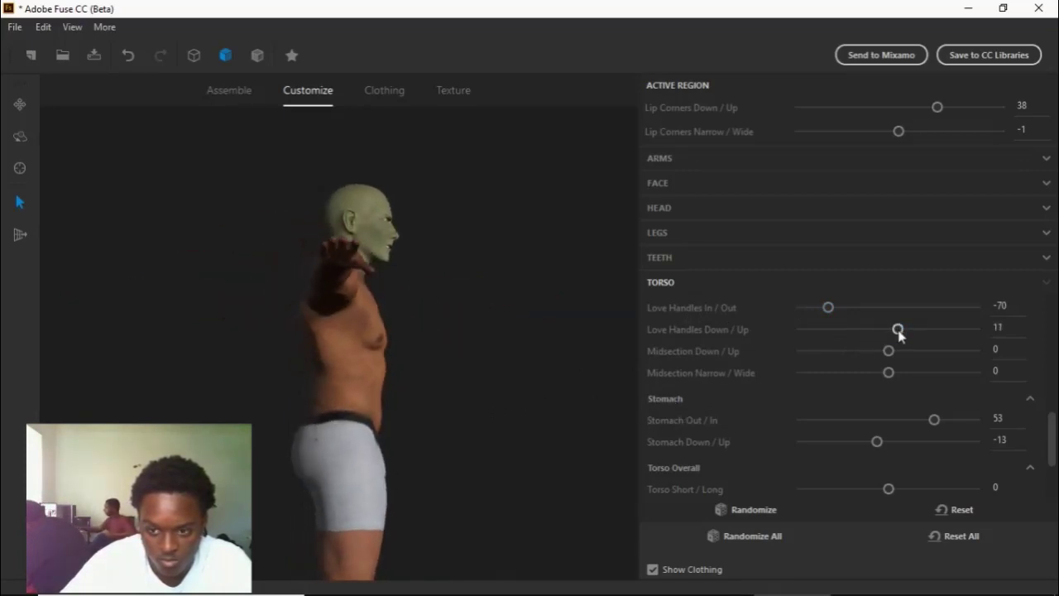
pyautogui.moveTo(900, 331); pyautogui.dragTo(865, 336)
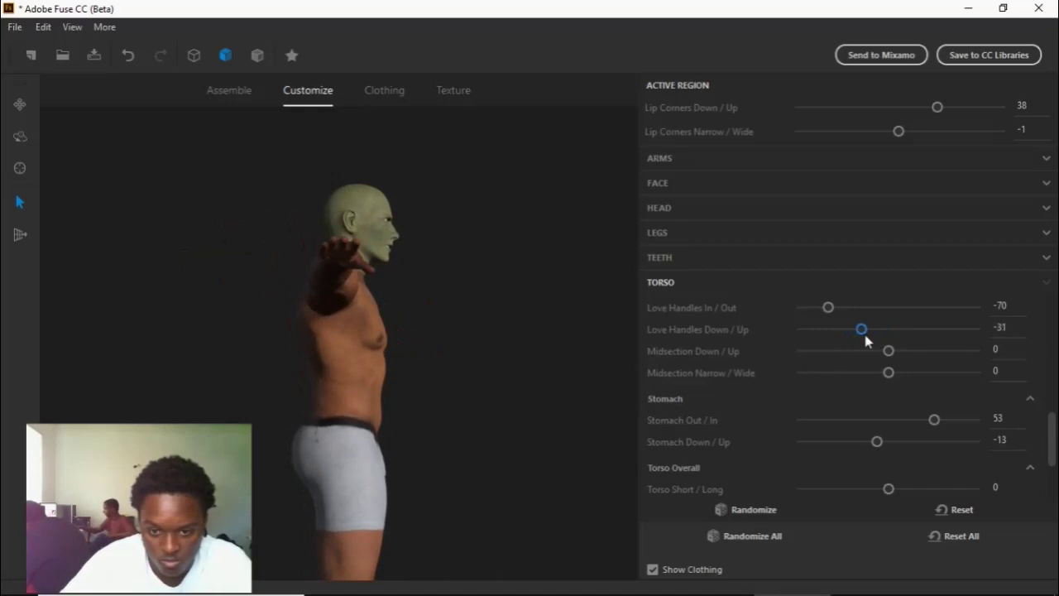
pyautogui.moveTo(530, 442)
pyautogui.mouseDown()
pyautogui.moveTo(414, 433)
pyautogui.moveTo(395, 442)
pyautogui.moveTo(513, 434)
pyautogui.mouseUp()
pyautogui.moveTo(890, 354); pyautogui.dragTo(860, 352)
pyautogui.moveTo(557, 405); pyautogui.dragTo(481, 405)
pyautogui.moveTo(888, 374); pyautogui.dragTo(860, 375)
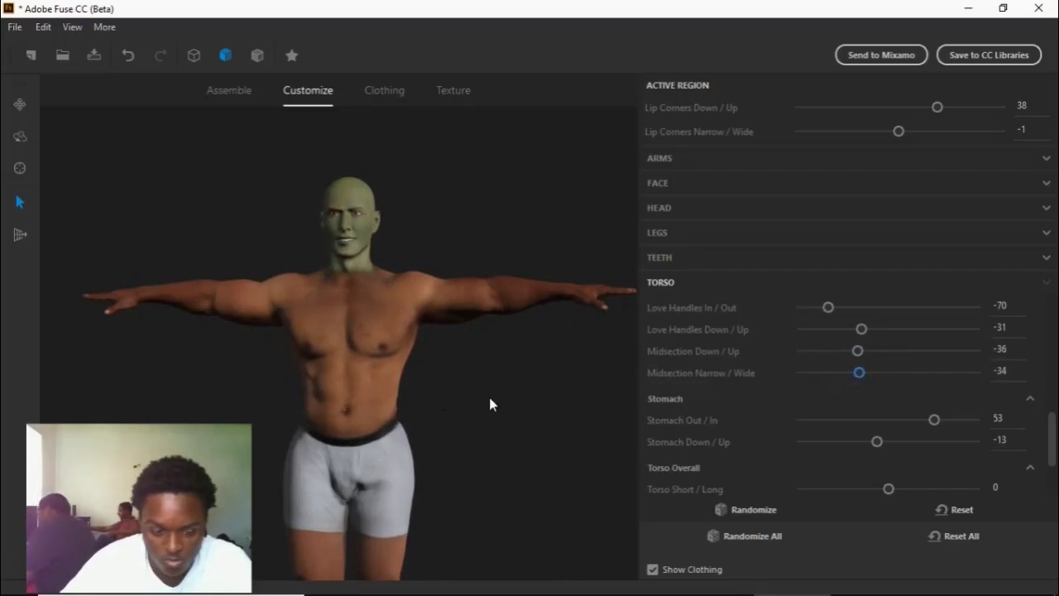
pyautogui.moveTo(488, 393); pyautogui.dragTo(508, 414)
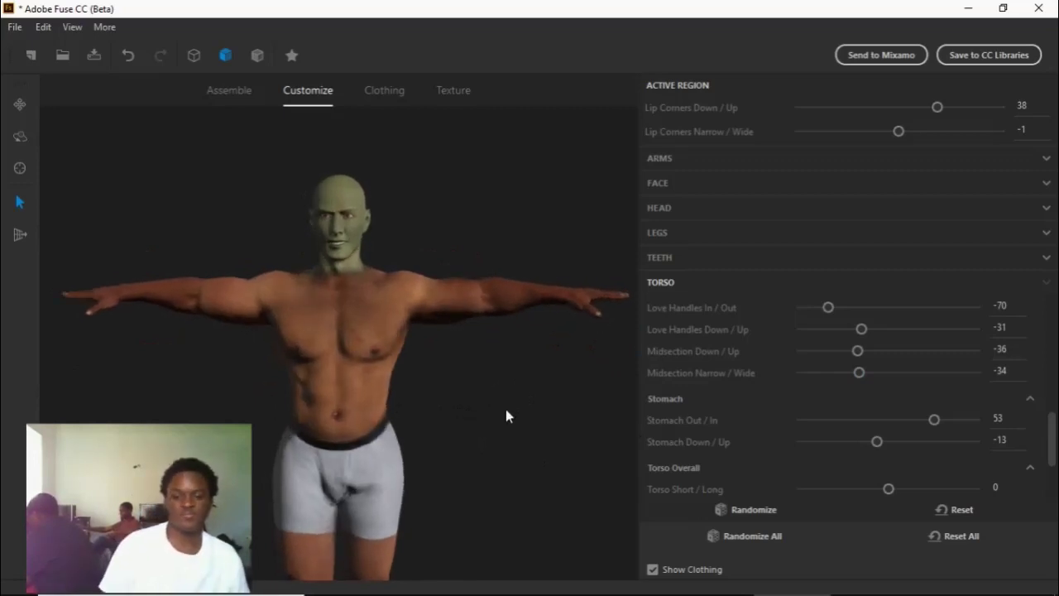
# Step: Set Waist Thin/Wide to -31 and check the waist from front and side
pyautogui.scroll(-2, 844, 426)
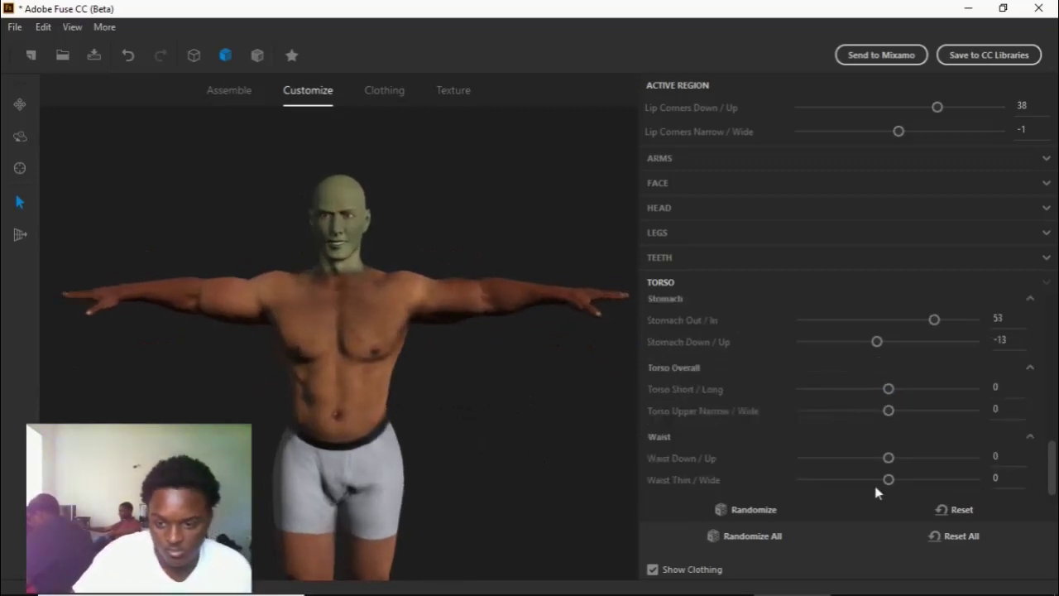
pyautogui.moveTo(889, 481); pyautogui.dragTo(913, 461)
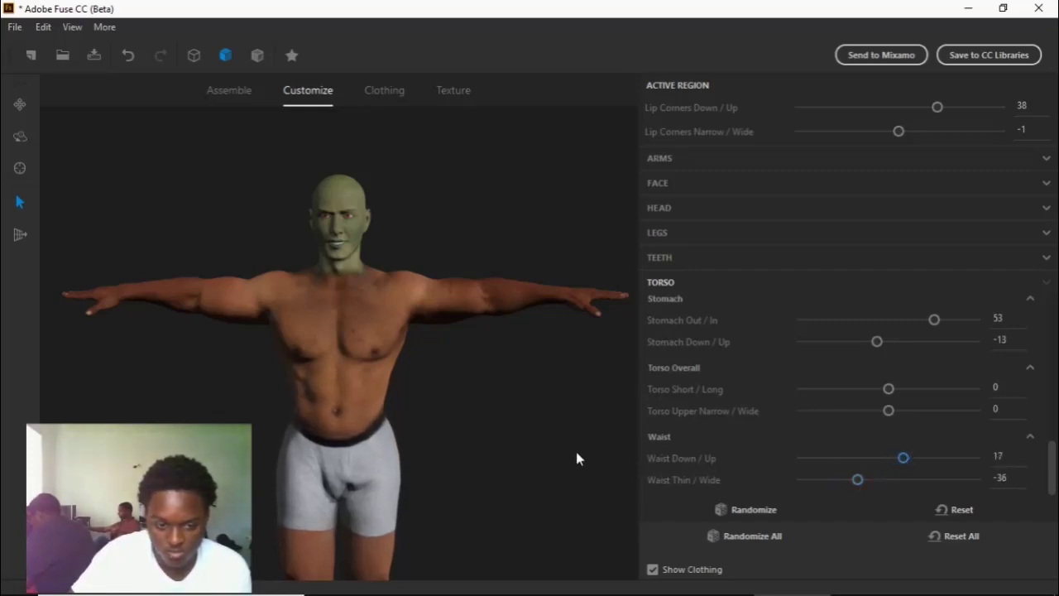
pyautogui.scroll(-5, 576, 438)
pyautogui.moveTo(530, 423); pyautogui.dragTo(249, 389)
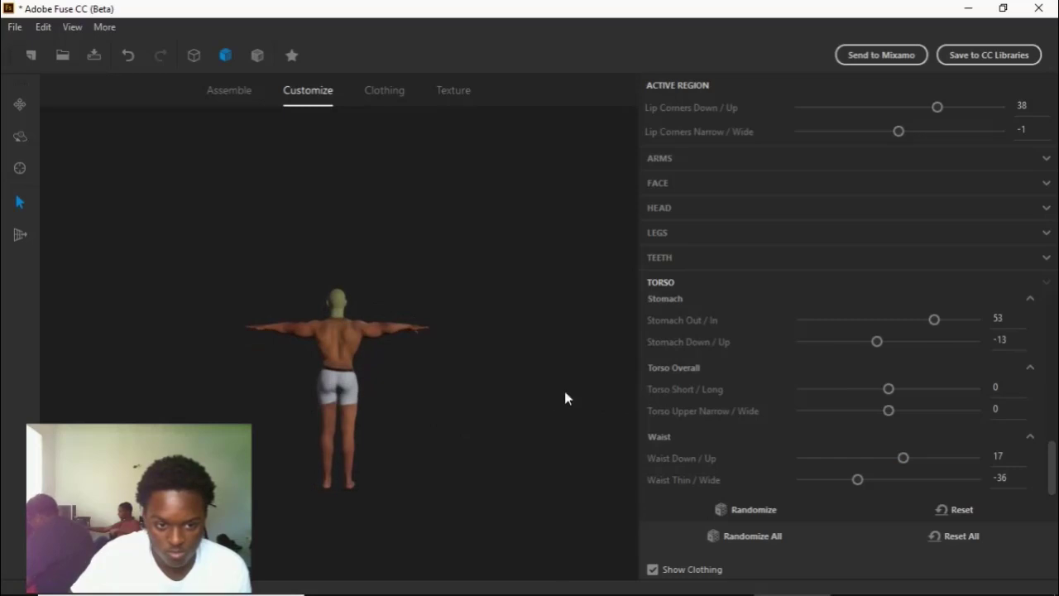
pyautogui.moveTo(566, 398); pyautogui.dragTo(196, 386)
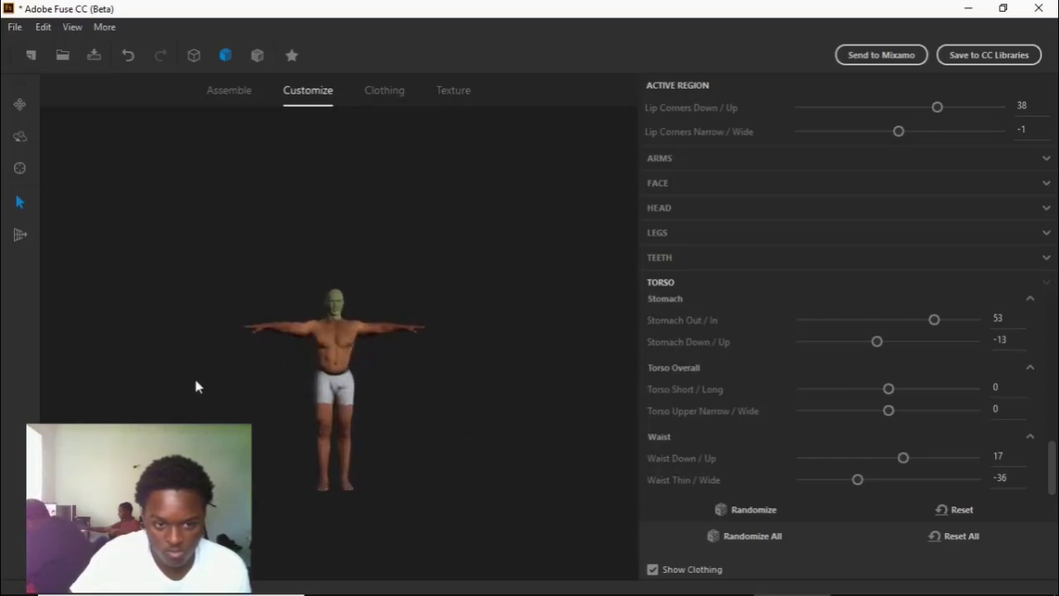
pyautogui.scroll(3, 196, 383)
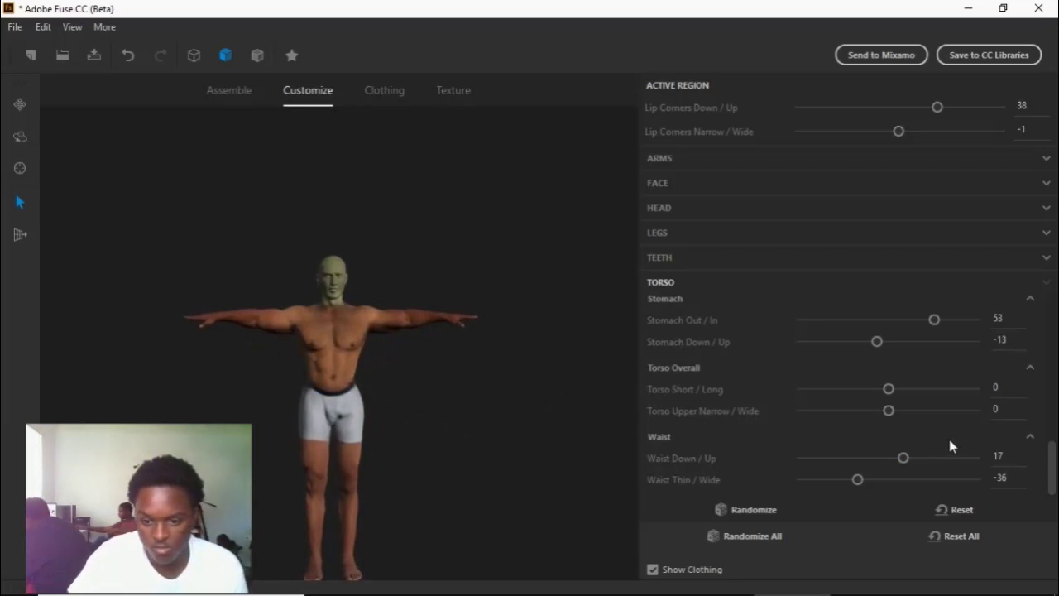
pyautogui.scroll(3, 910, 414)
pyautogui.scroll(1, 749, 315)
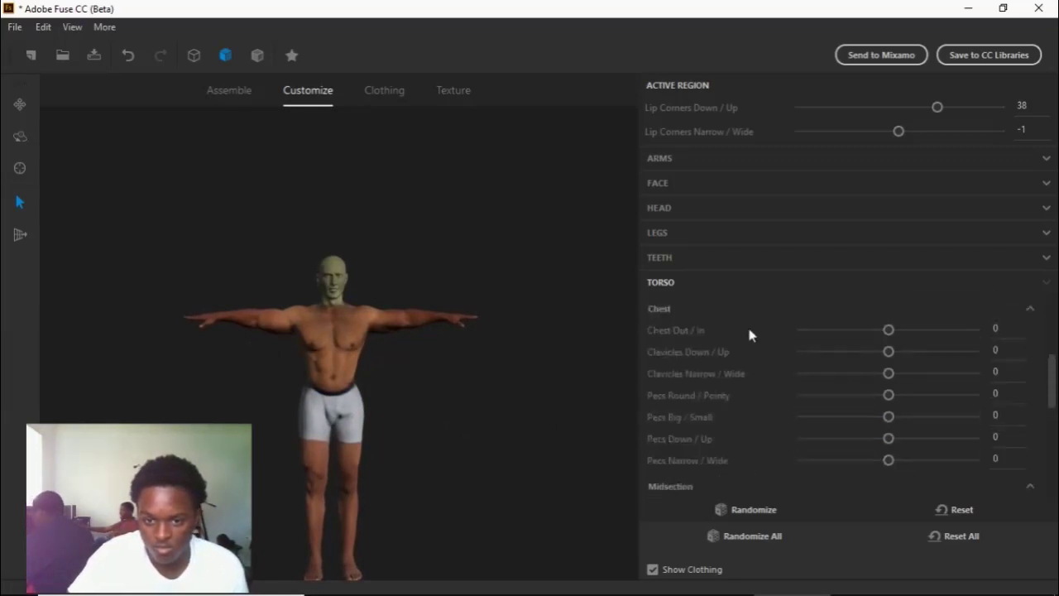
pyautogui.scroll(2, 749, 334)
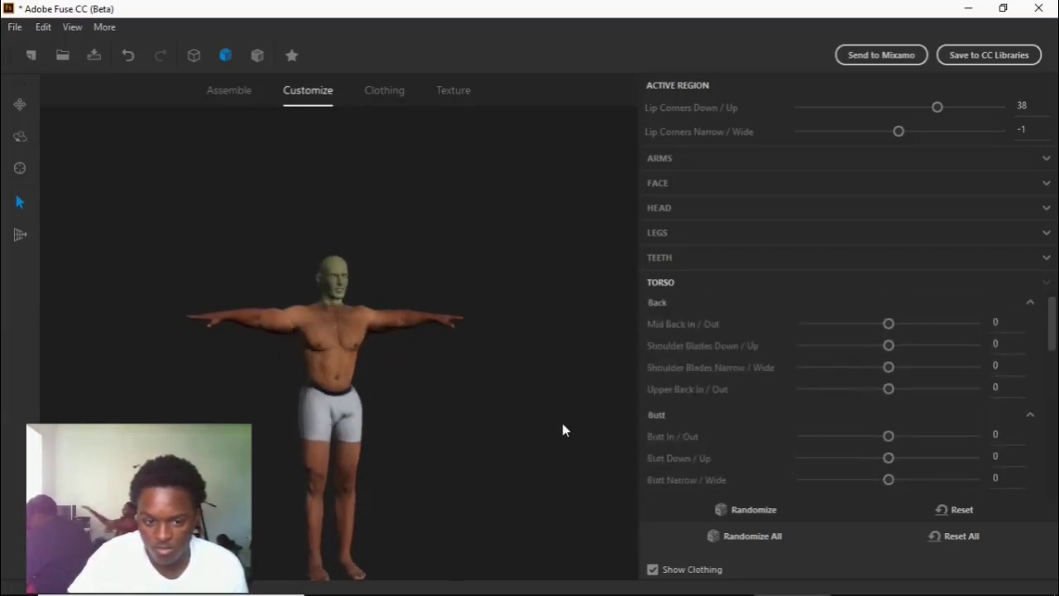
pyautogui.moveTo(563, 430); pyautogui.dragTo(688, 419)
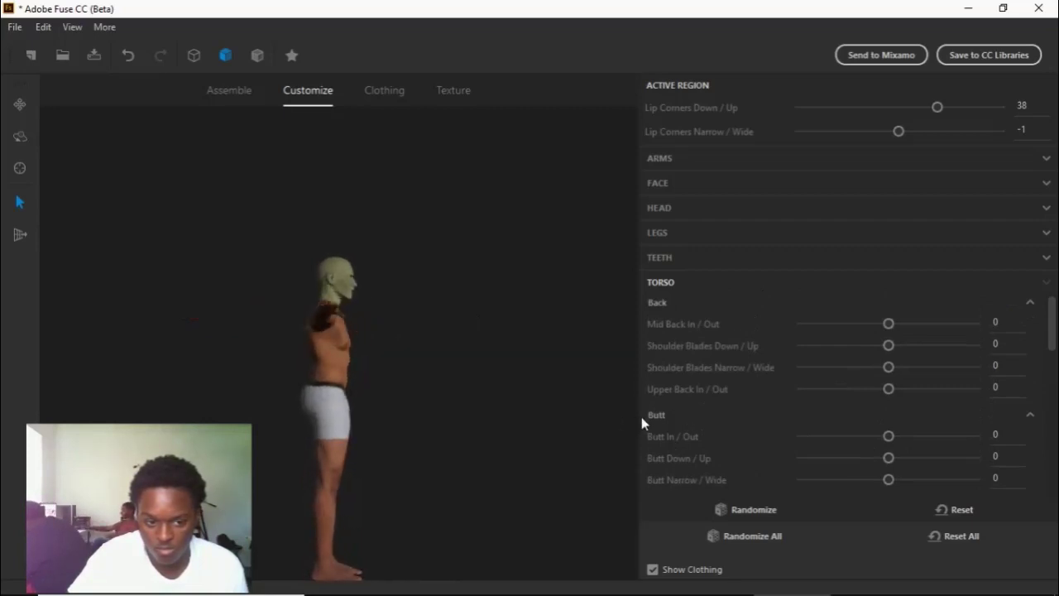
pyautogui.moveTo(534, 414); pyautogui.dragTo(641, 420)
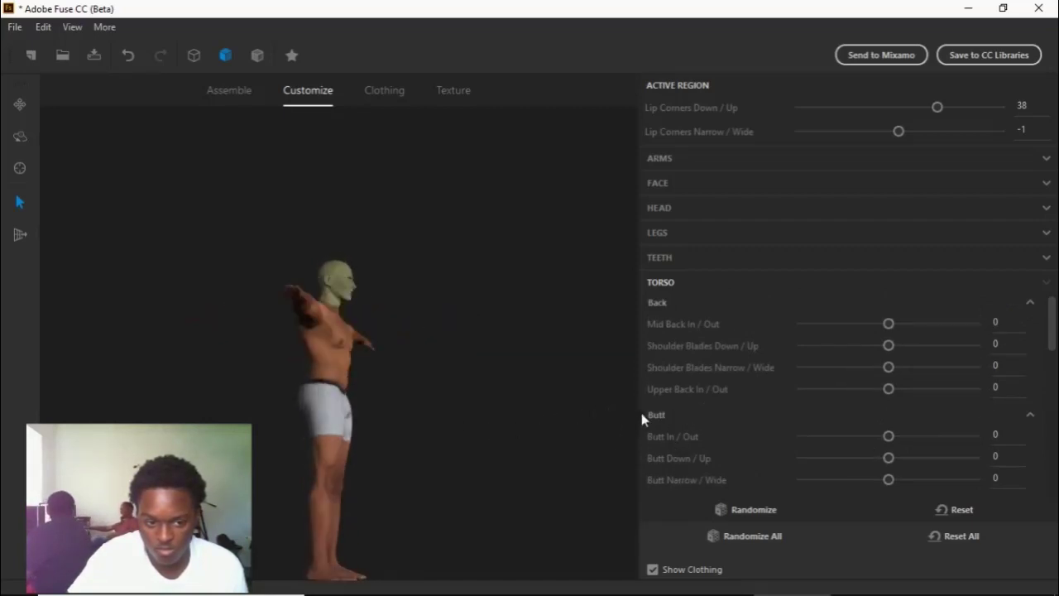
# Step: Lower Waist Down/Up to -10
pyautogui.scroll(-4, 724, 411)
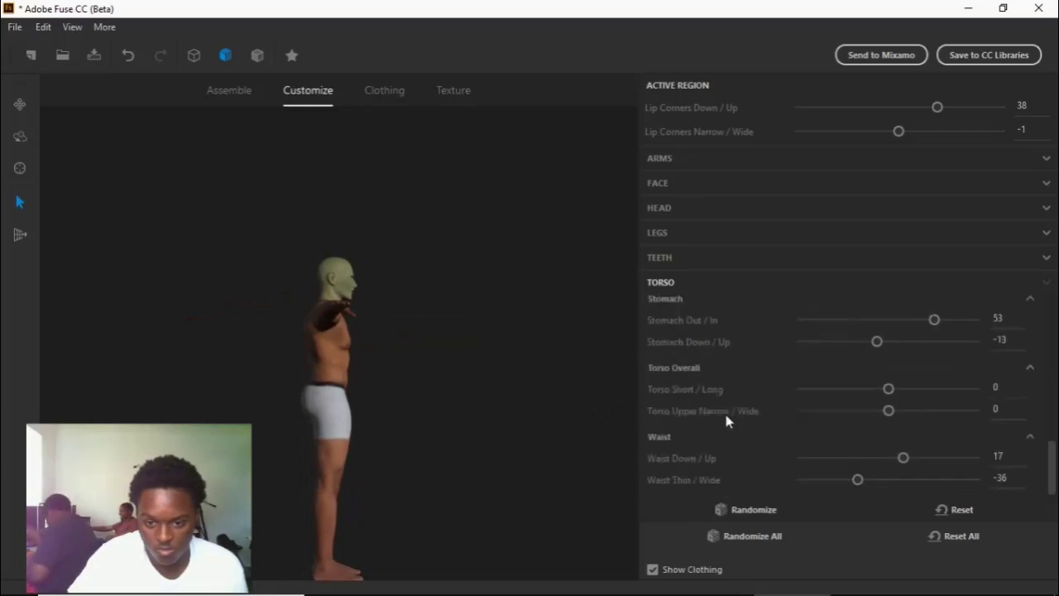
pyautogui.moveTo(902, 458); pyautogui.dragTo(857, 487)
pyautogui.click(879, 459)
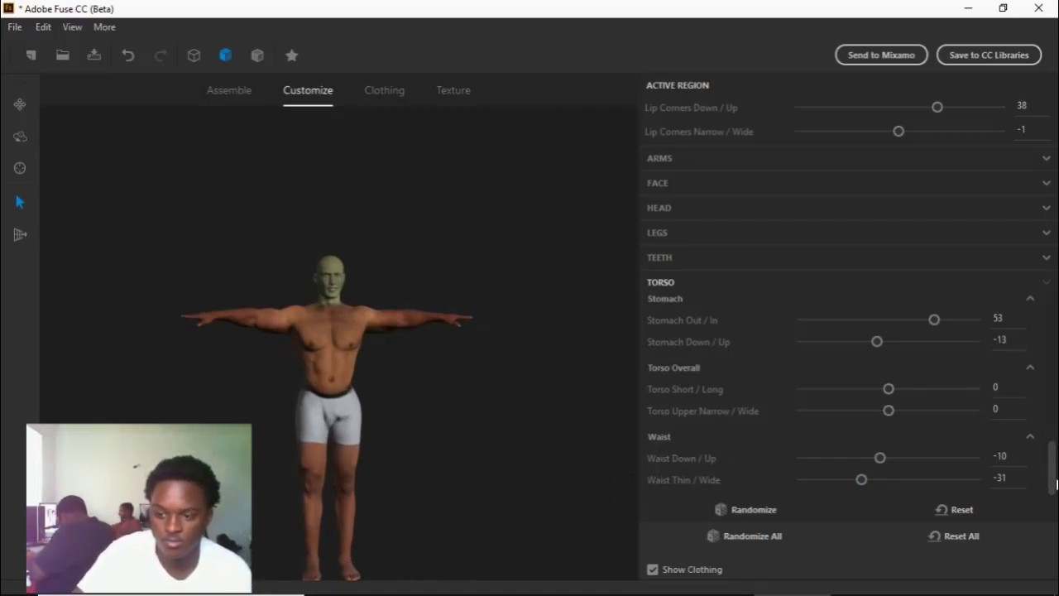
pyautogui.moveTo(1053, 475); pyautogui.dragTo(1033, 340)
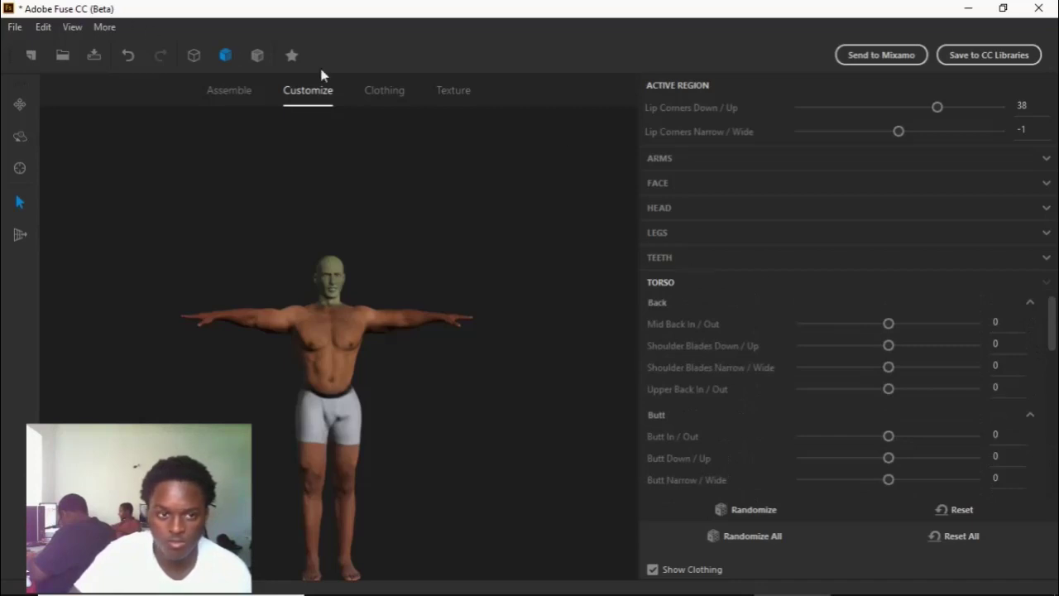
# Step: Select the body on the Texture tab and confirm its current Skin Color unchanged
pyautogui.click(445, 90)
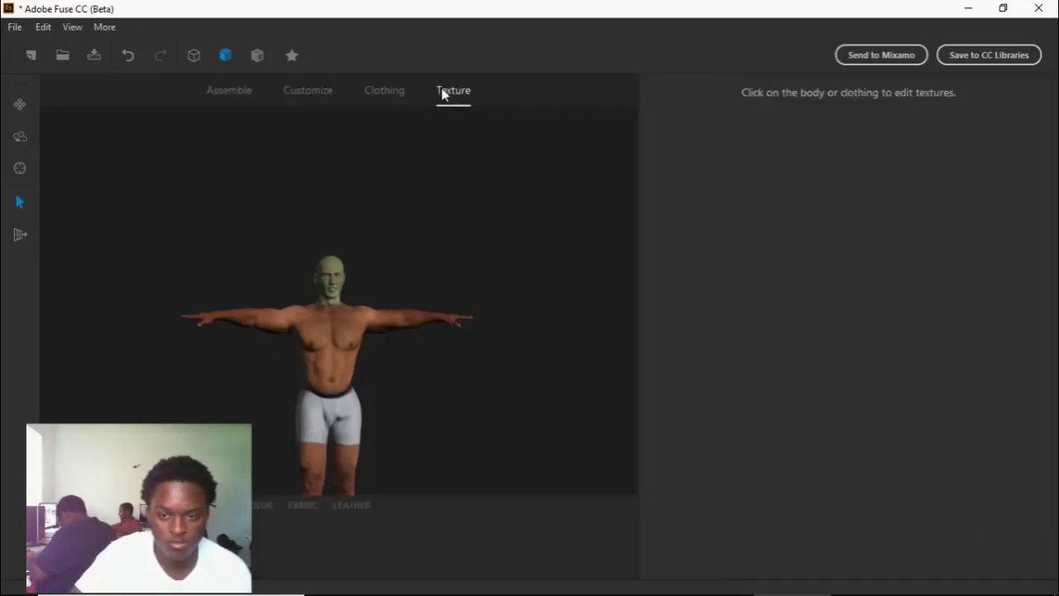
pyautogui.click(323, 286)
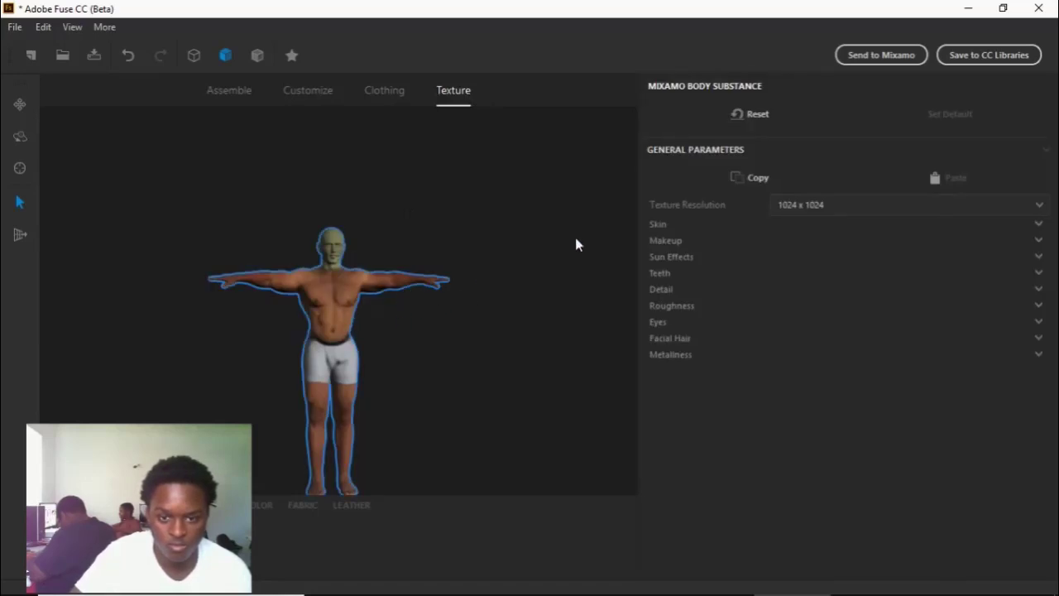
pyautogui.click(658, 226)
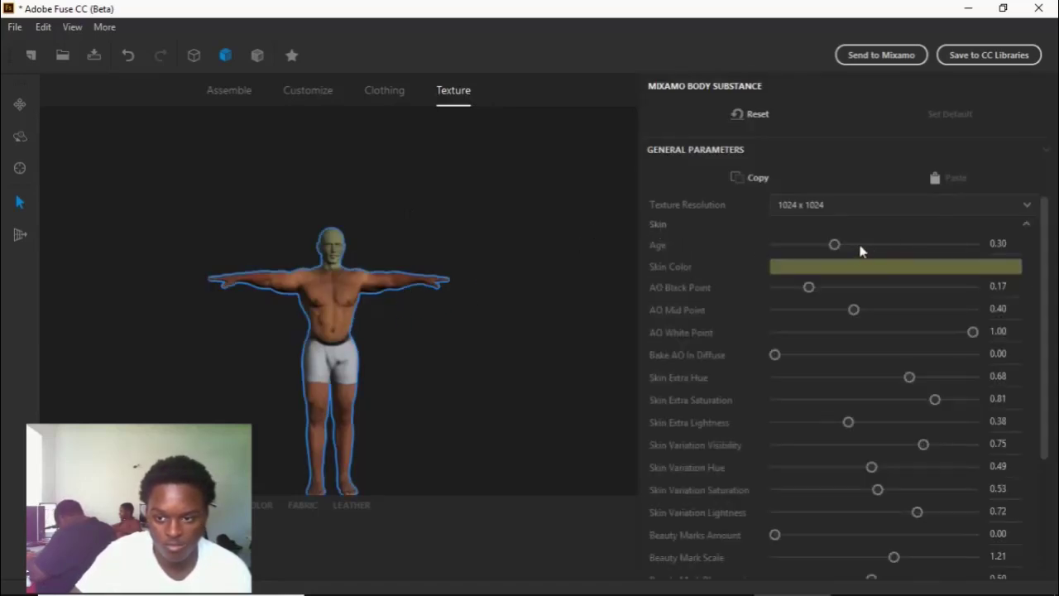
pyautogui.click(316, 316)
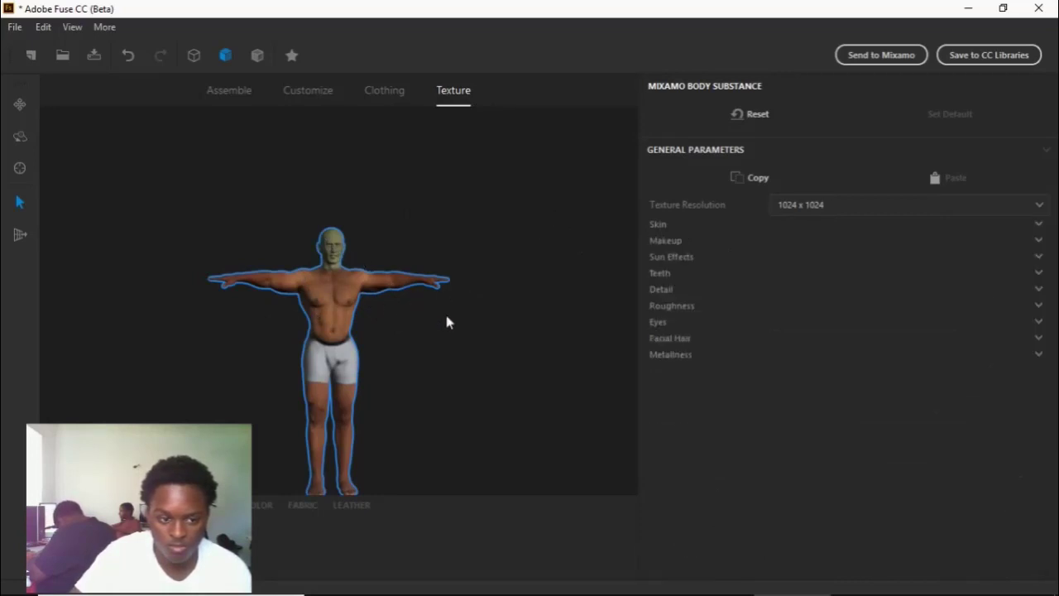
pyautogui.click(651, 224)
pyautogui.click(847, 266)
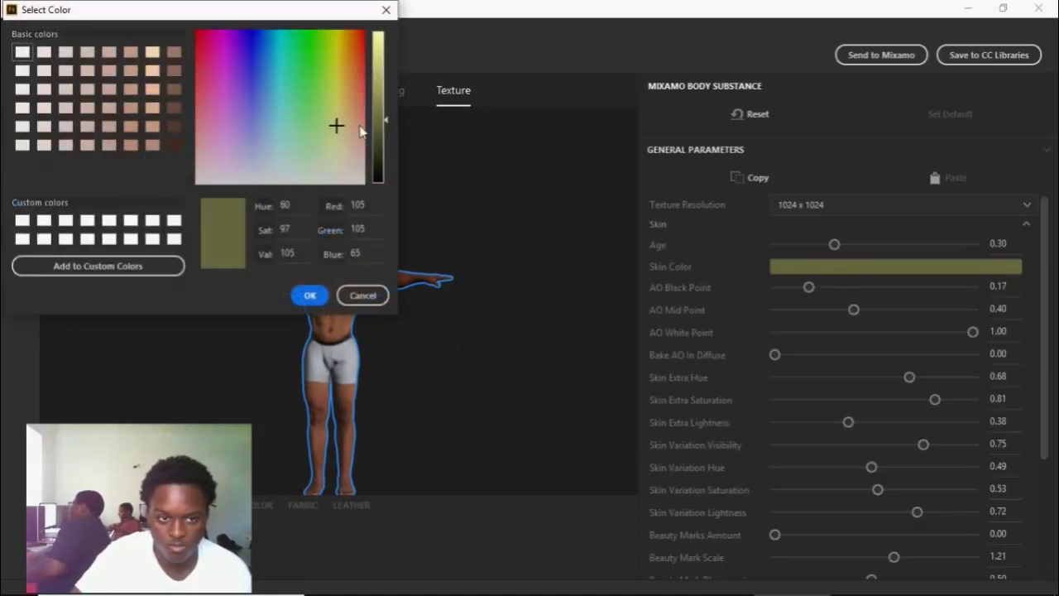
pyautogui.click(308, 296)
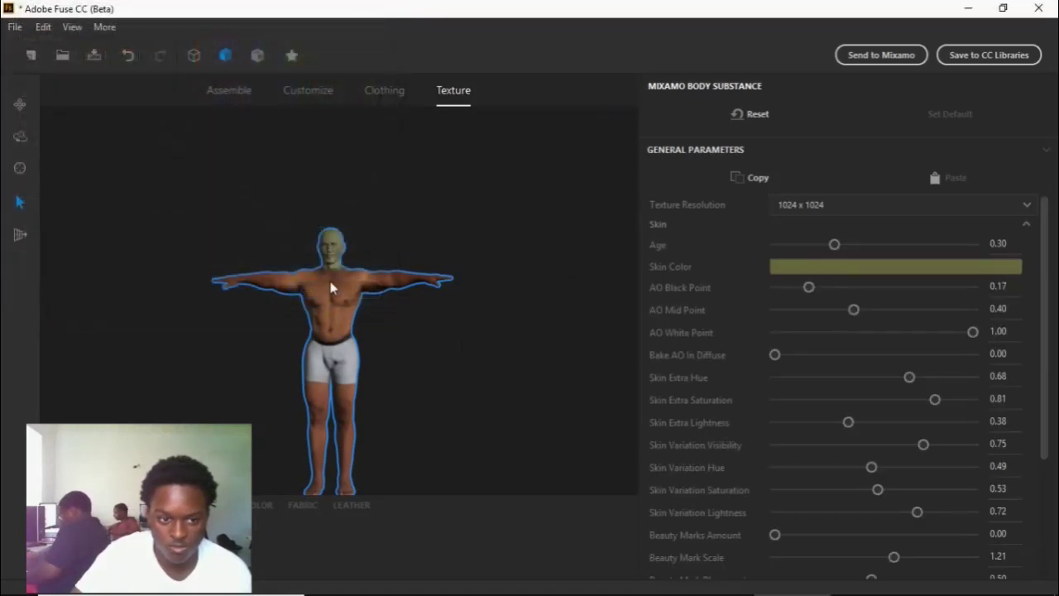
# Step: Zoom in and orbit the view to inspect the character's head up close
pyautogui.scroll(6, 362, 300)
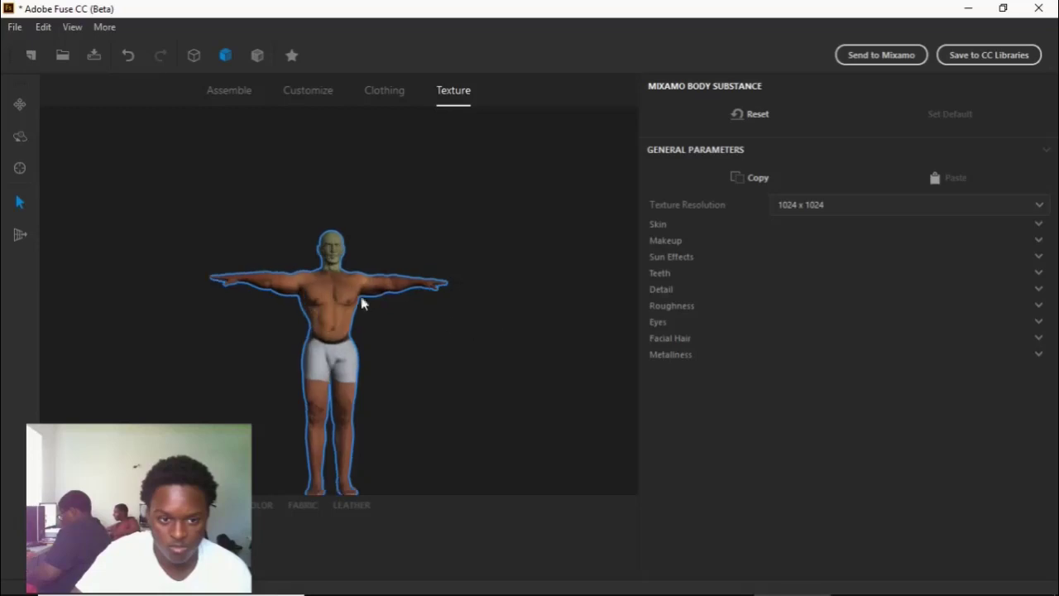
pyautogui.scroll(3, 421, 182)
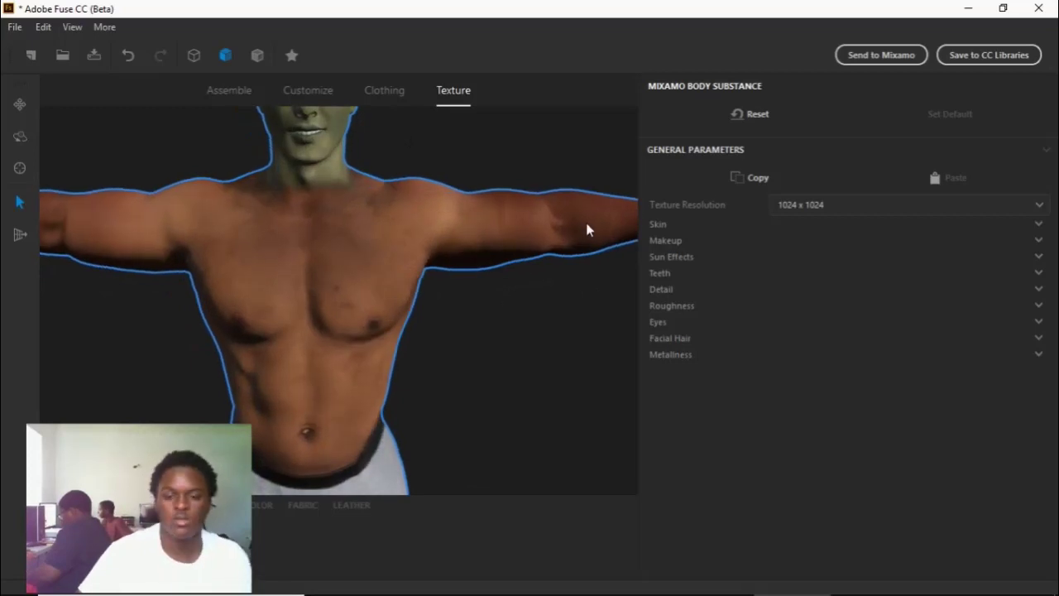
pyautogui.moveTo(625, 290); pyautogui.dragTo(489, 356)
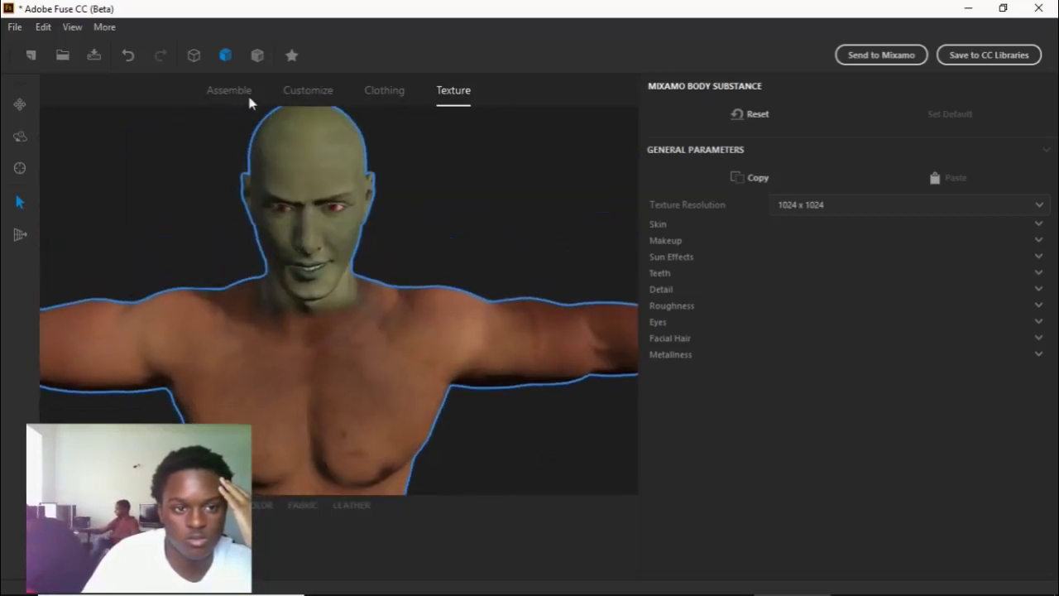
# Step: Put the Tactical Response pants from Bottoms on the character and rotate to view them
pyautogui.click(308, 91)
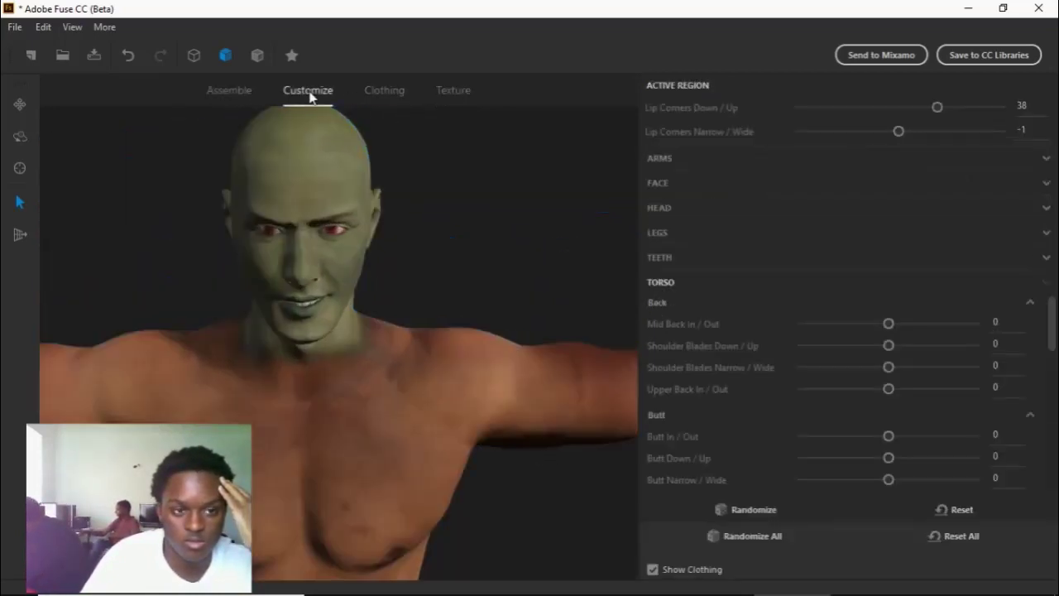
pyautogui.click(386, 92)
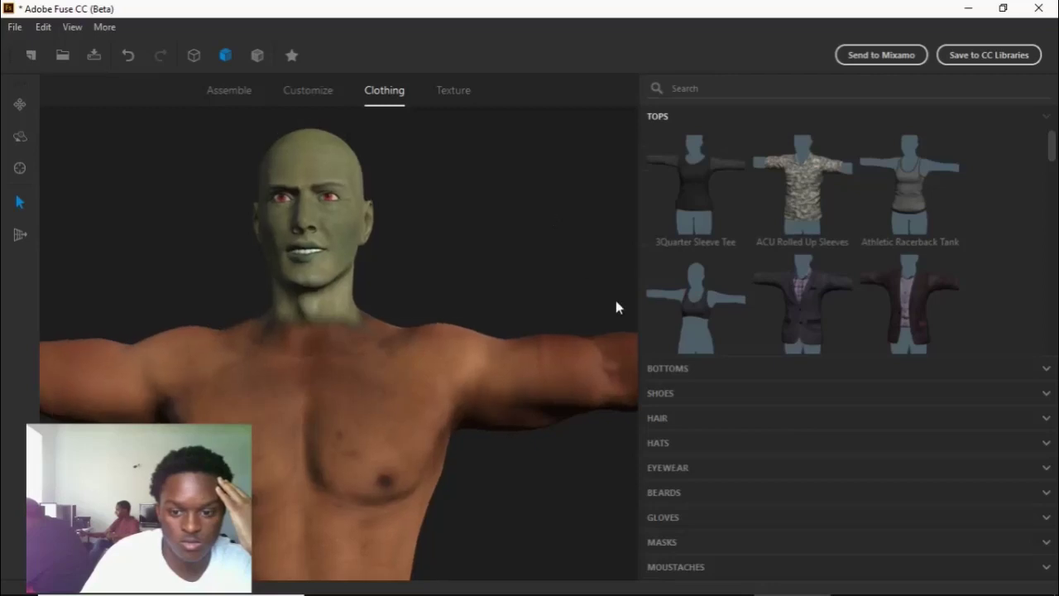
pyautogui.click(669, 370)
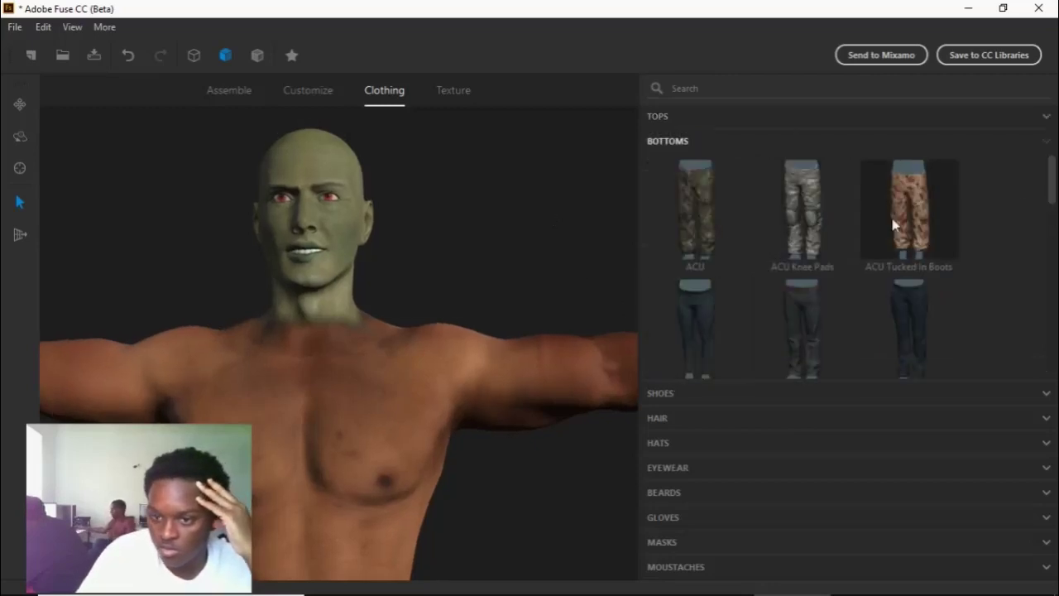
pyautogui.scroll(-5, 803, 265)
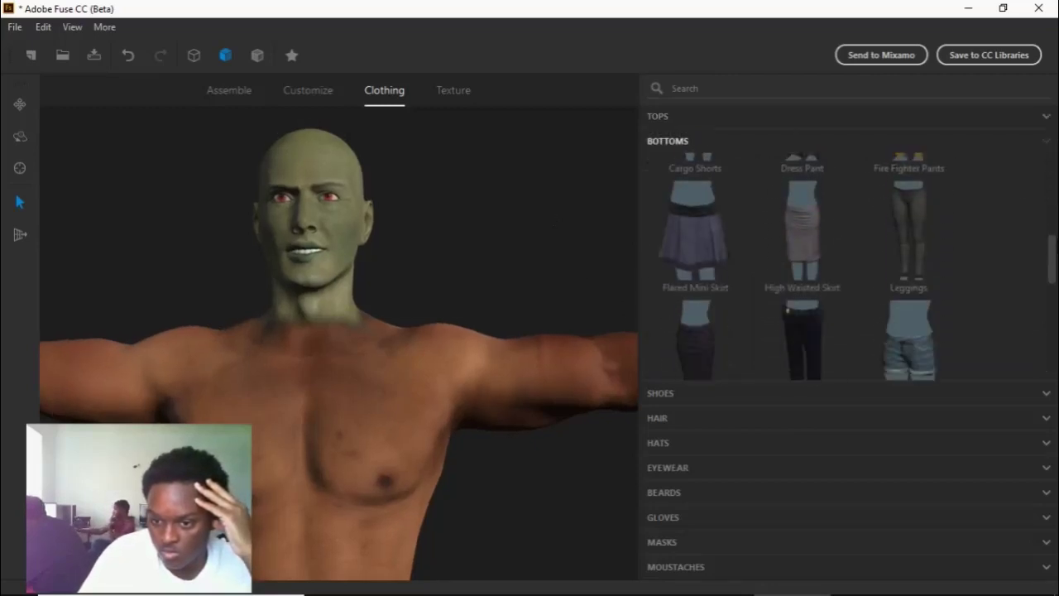
pyautogui.scroll(-2, 802, 264)
pyautogui.scroll(-2, 1034, 273)
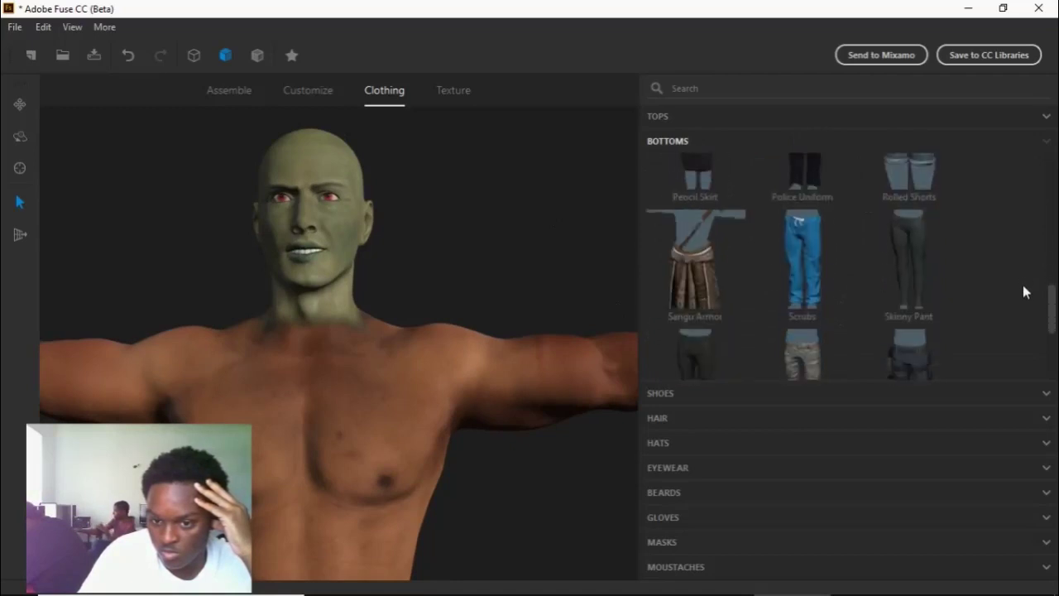
pyautogui.scroll(-3, 1025, 293)
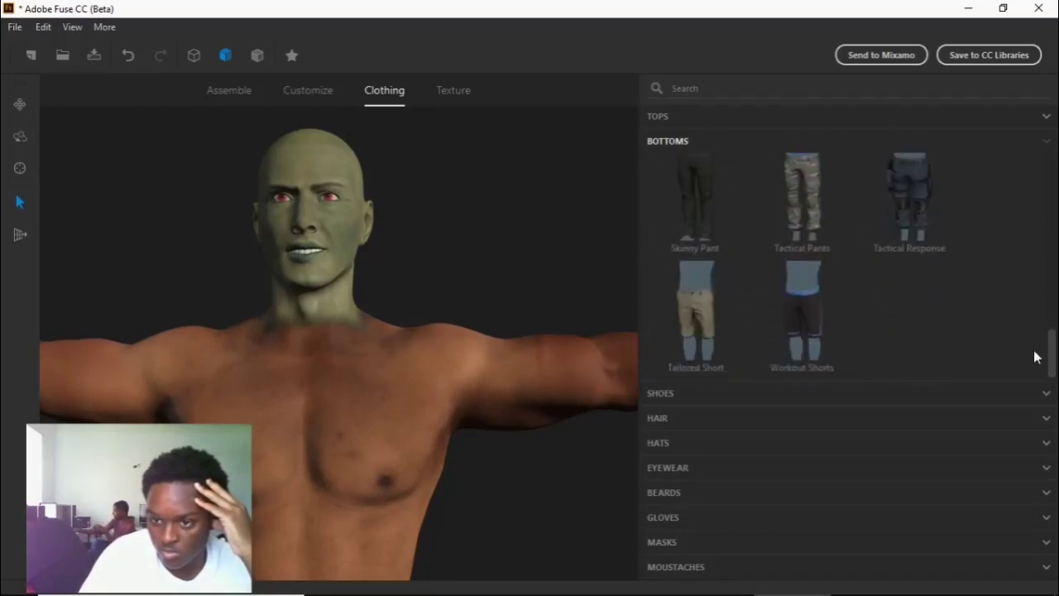
pyautogui.scroll(1, 1033, 310)
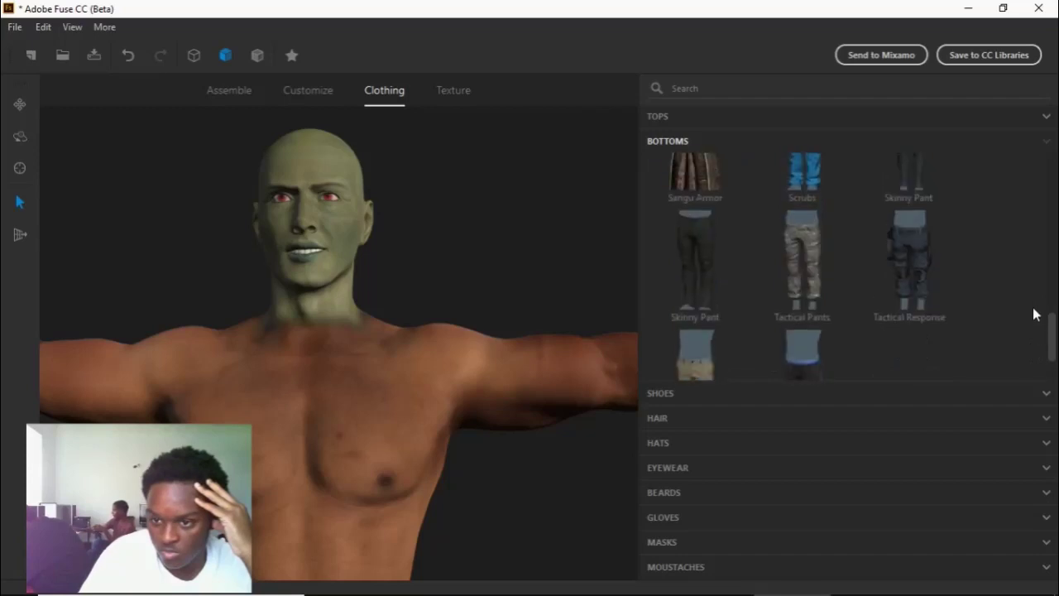
pyautogui.click(913, 282)
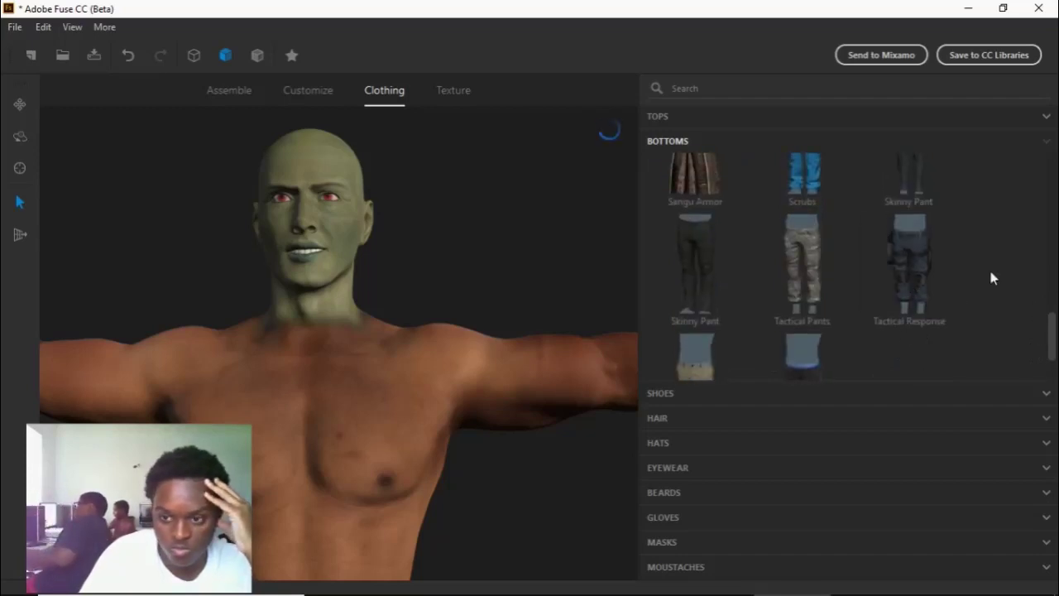
pyautogui.scroll(-5, 429, 291)
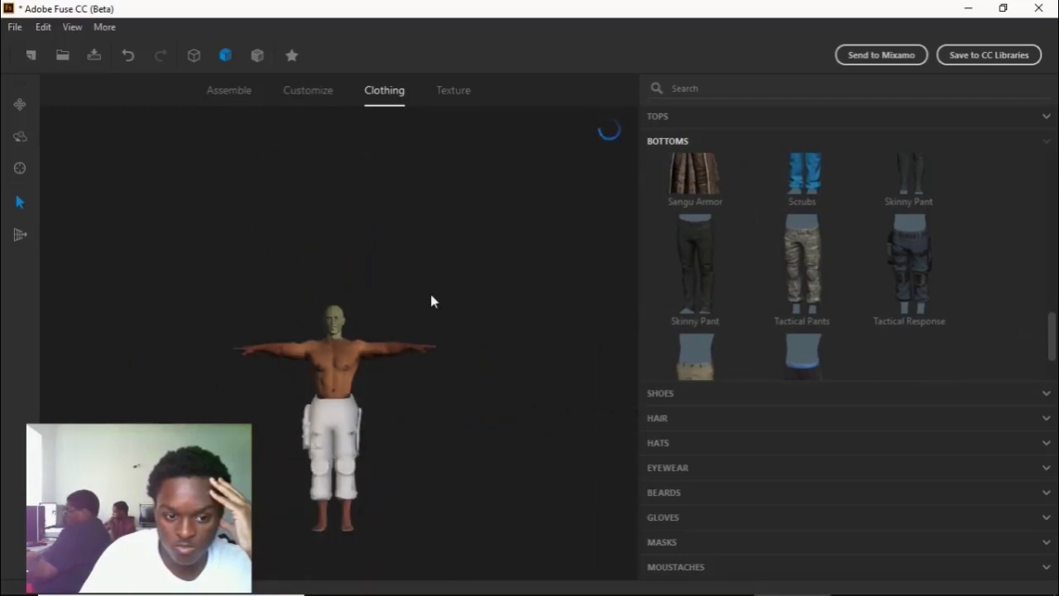
pyautogui.moveTo(489, 494); pyautogui.dragTo(528, 508)
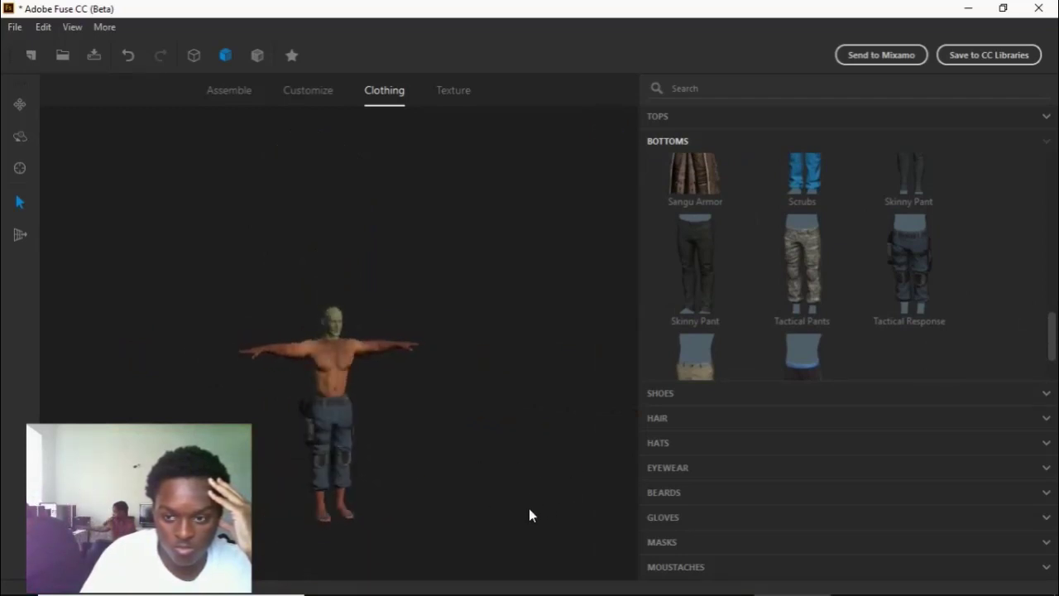
# Step: Add the Tactical Boot B shoes and turn the character to inspect the boots
pyautogui.scroll(-1, 952, 331)
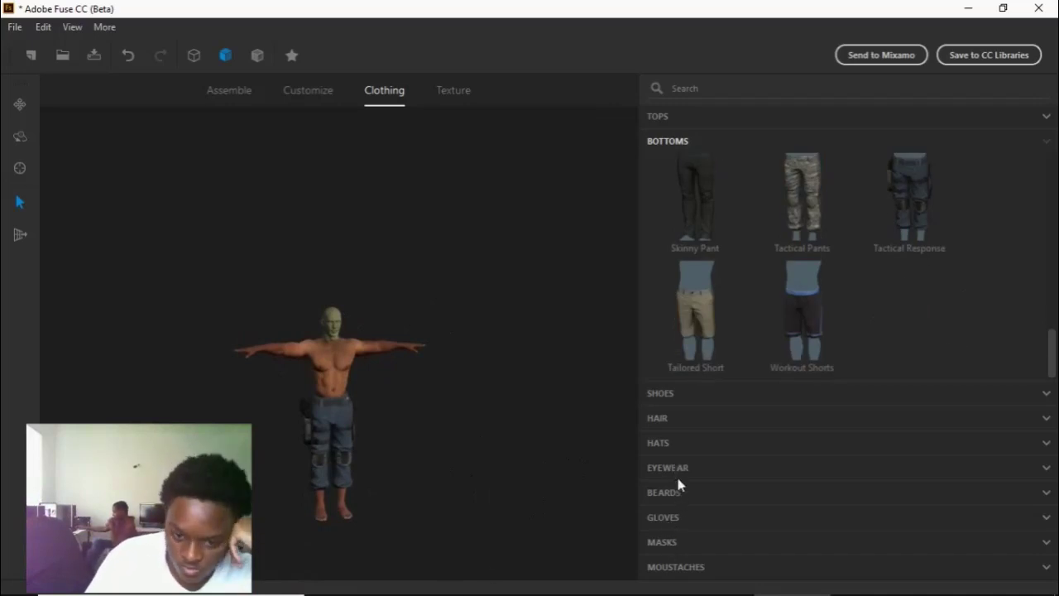
pyautogui.click(686, 396)
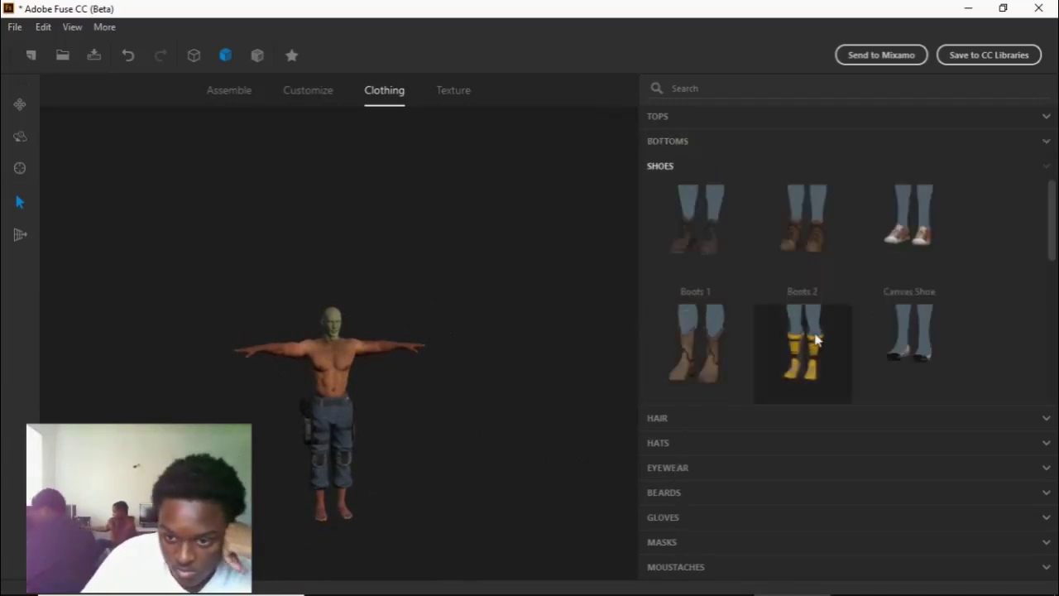
pyautogui.scroll(-2, 757, 249)
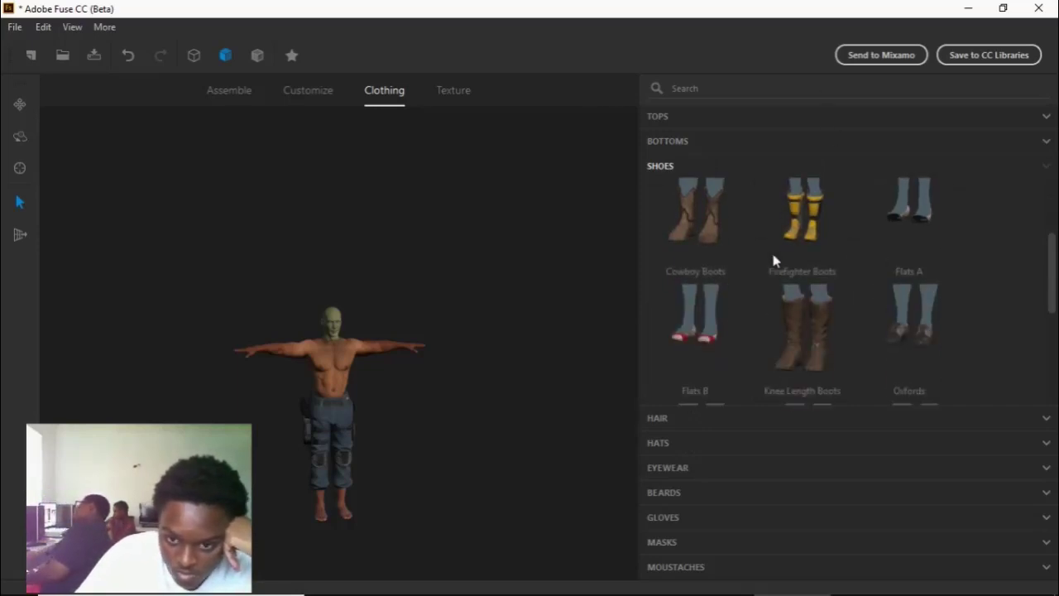
pyautogui.scroll(-2, 831, 336)
pyautogui.scroll(-3, 915, 351)
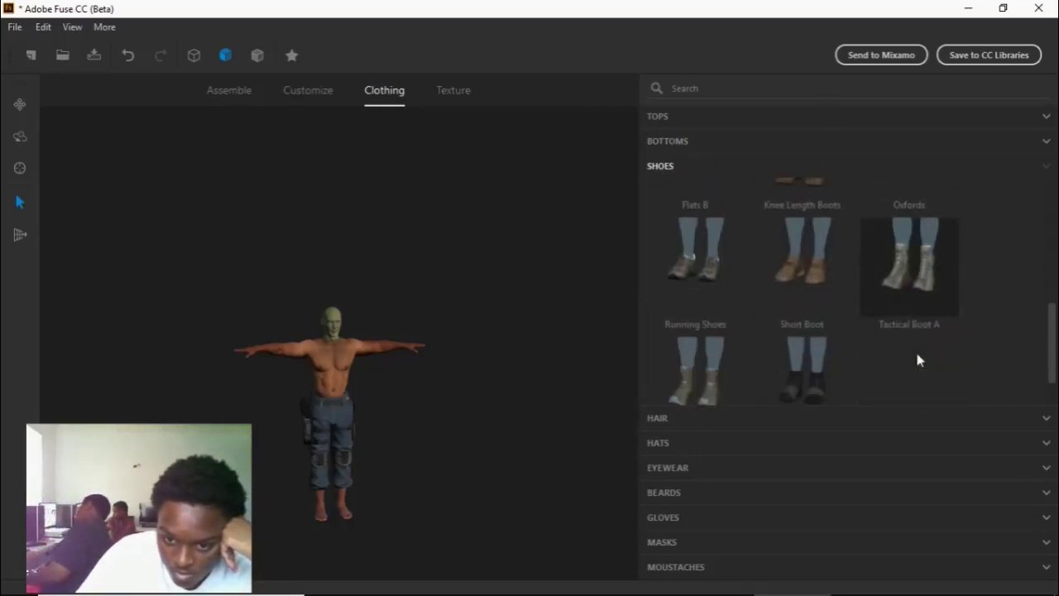
pyautogui.click(716, 351)
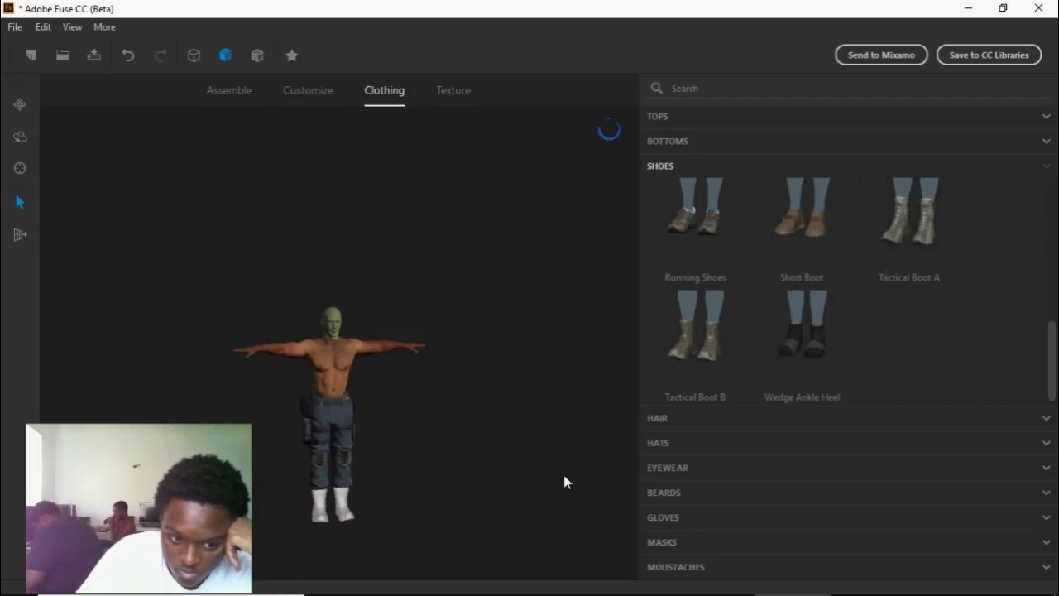
pyautogui.moveTo(563, 475); pyautogui.dragTo(598, 452)
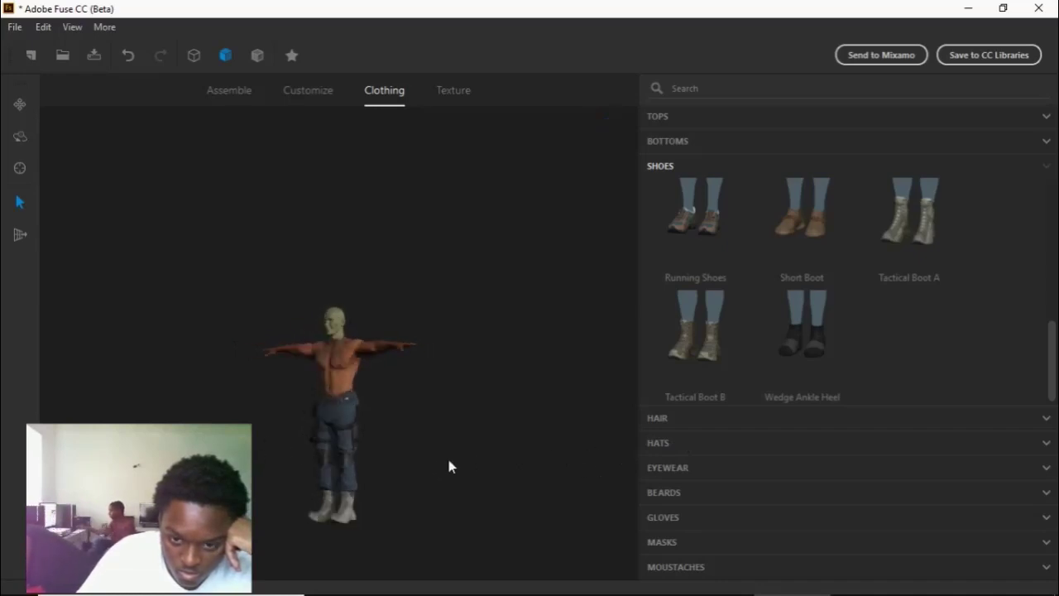
pyautogui.moveTo(449, 466); pyautogui.dragTo(542, 464)
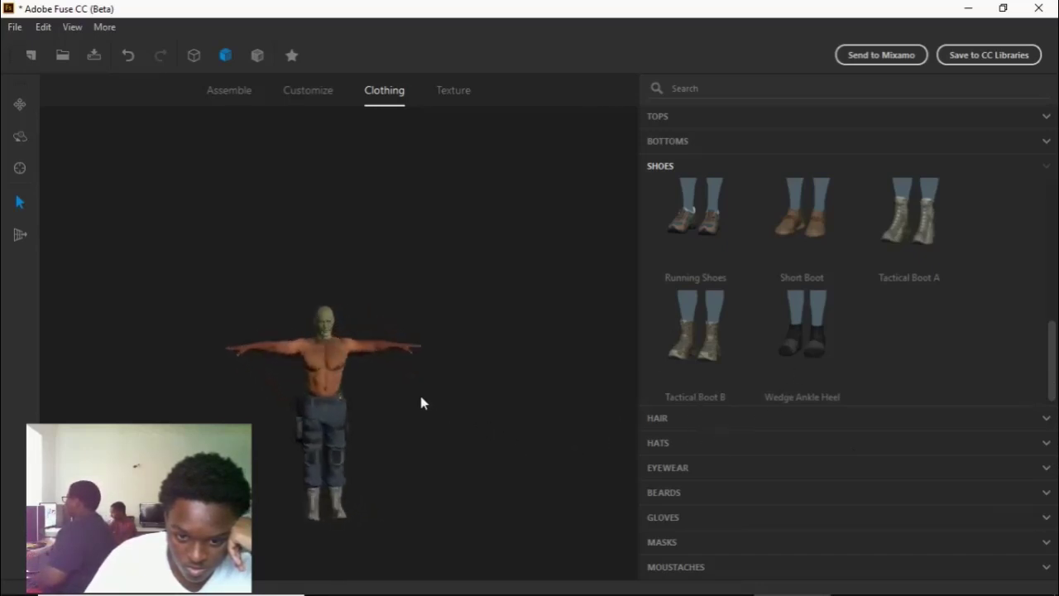
# Step: Browse the masks, beards, eyewear, hats, hair and tops clothing categories
pyautogui.click(669, 539)
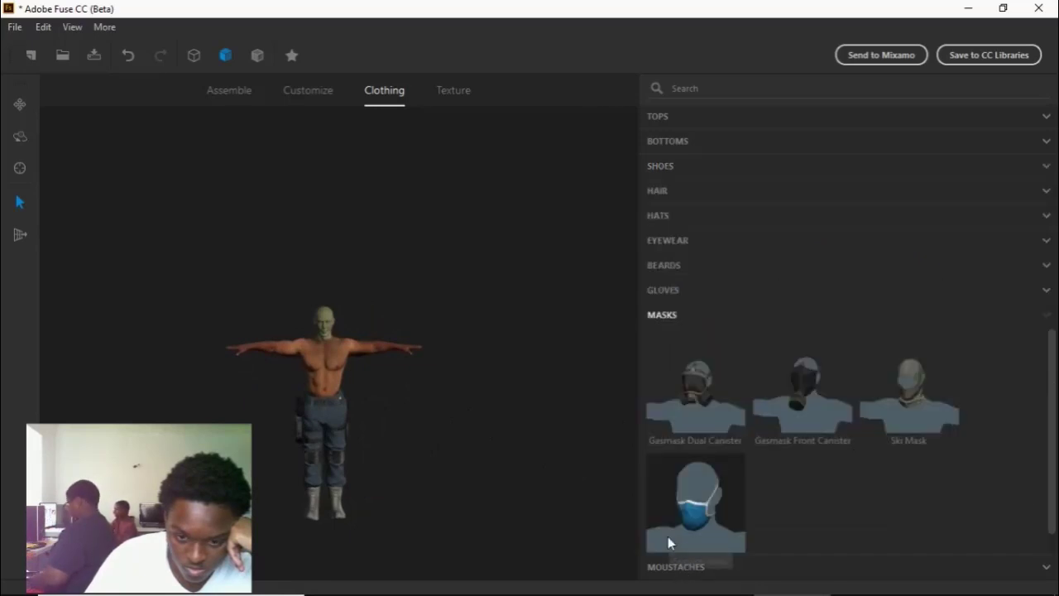
pyautogui.click(666, 265)
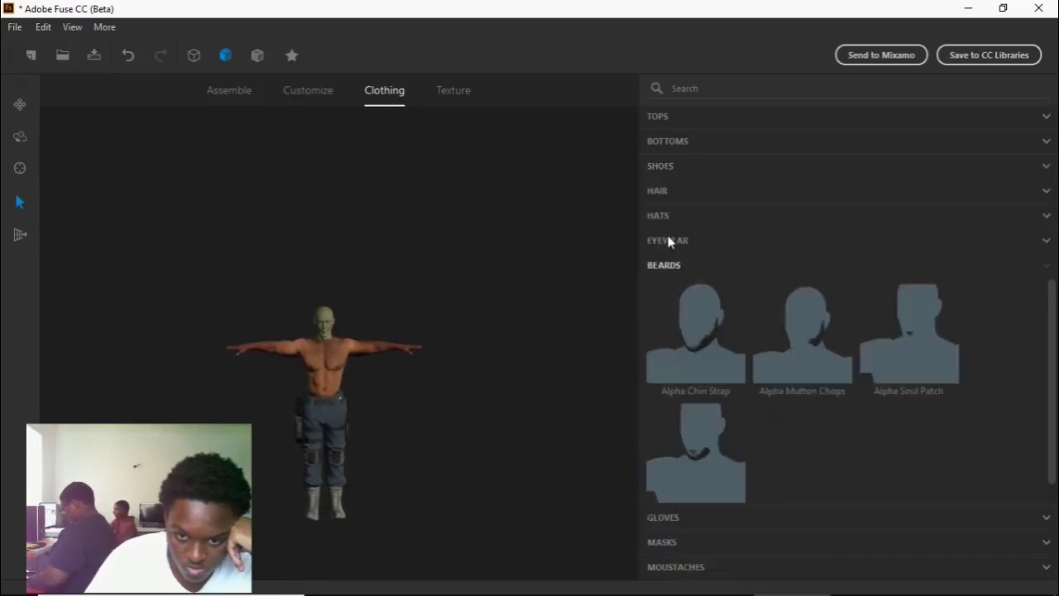
pyautogui.click(668, 241)
pyautogui.click(667, 217)
pyautogui.click(668, 193)
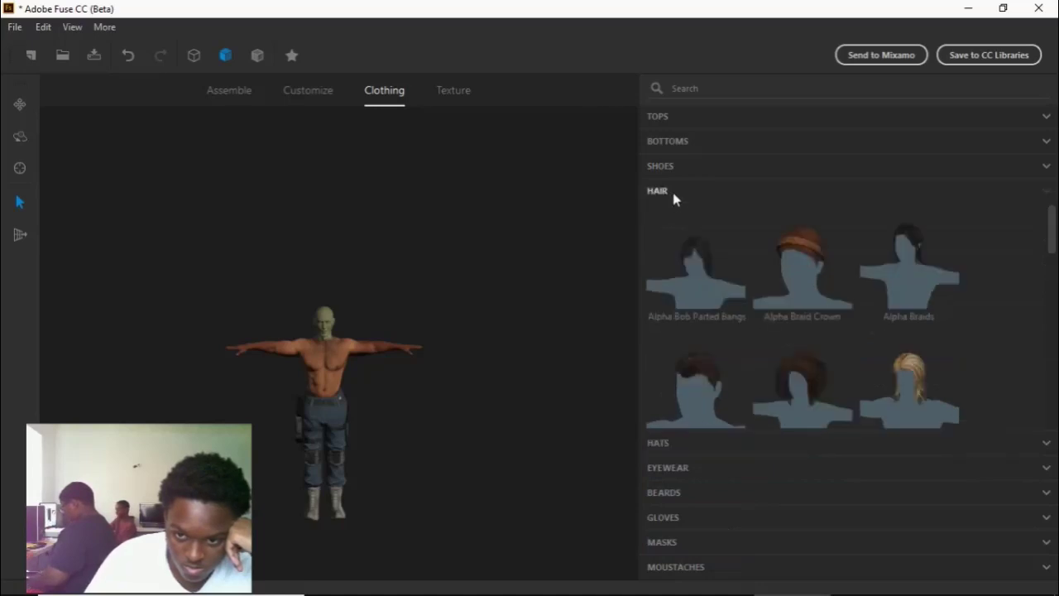
pyautogui.click(670, 117)
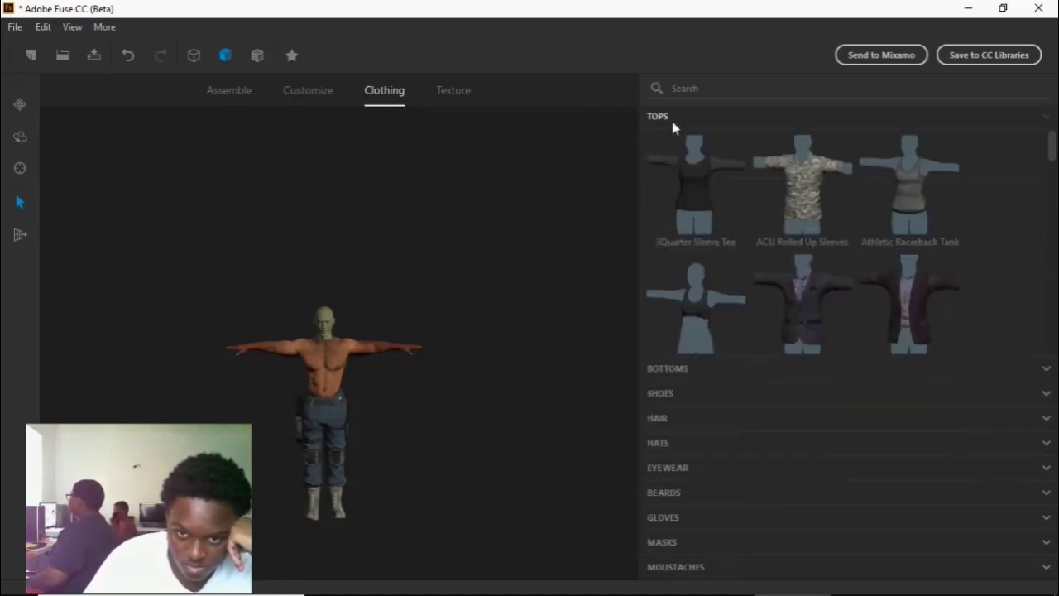
pyautogui.scroll(-3, 1049, 166)
pyautogui.moveTo(1051, 174); pyautogui.dragTo(1026, 274)
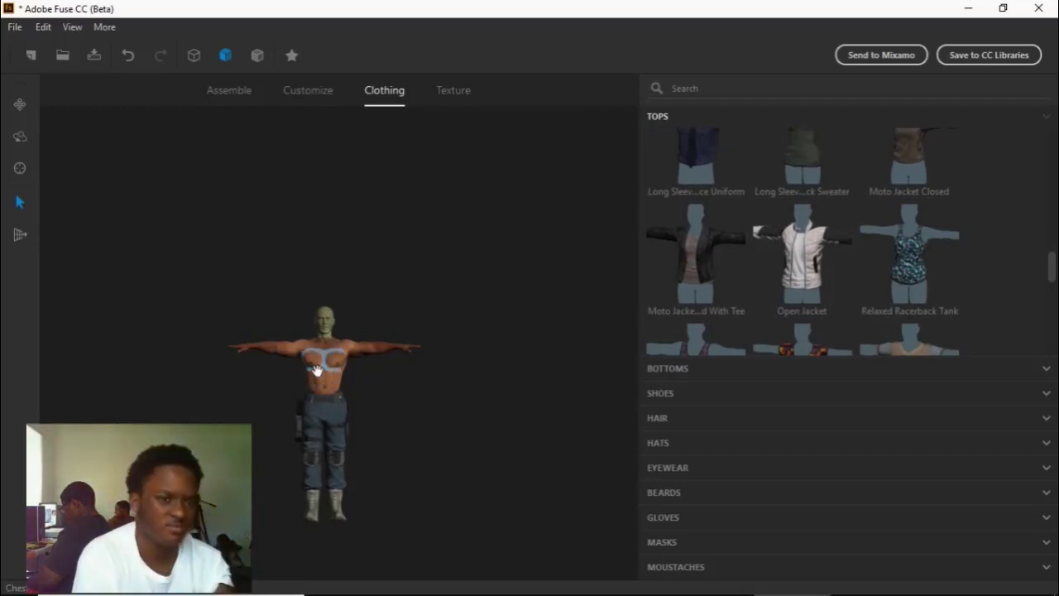
# Step: Switch to the Customize sliders and scroll down to the Torso section
pyautogui.click(328, 103)
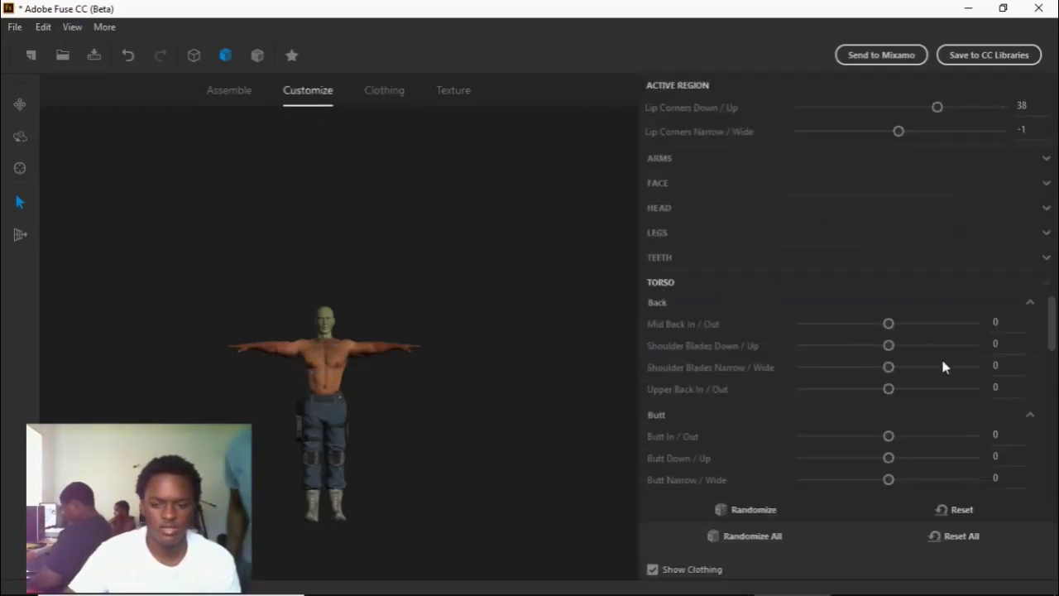
pyautogui.scroll(-5, 906, 413)
pyautogui.scroll(-3, 906, 413)
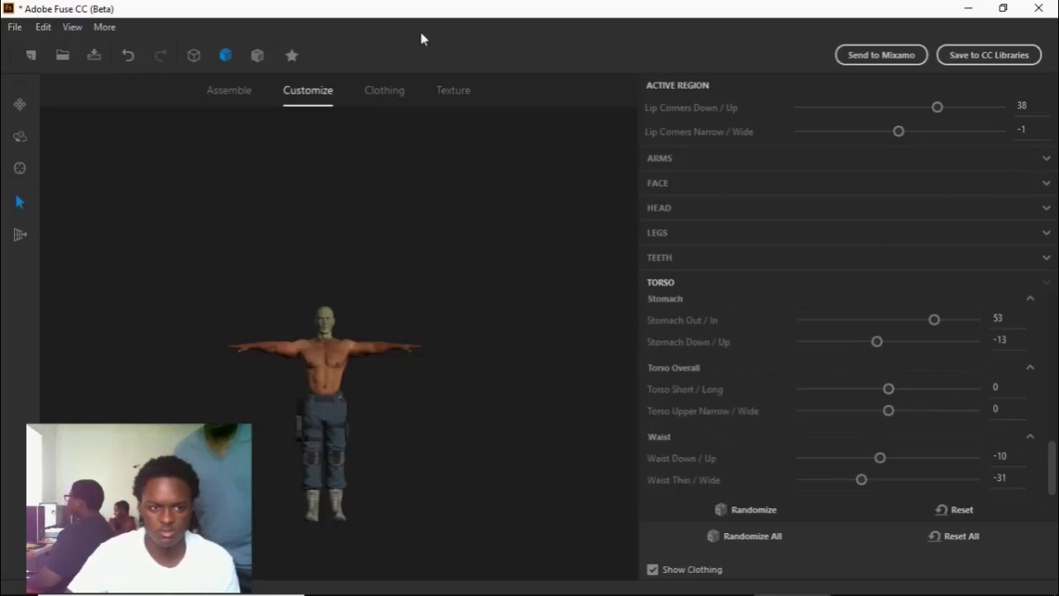
# Step: Select the body on the Texture tab and review the skin colour, keeping it unchanged
pyautogui.click(470, 94)
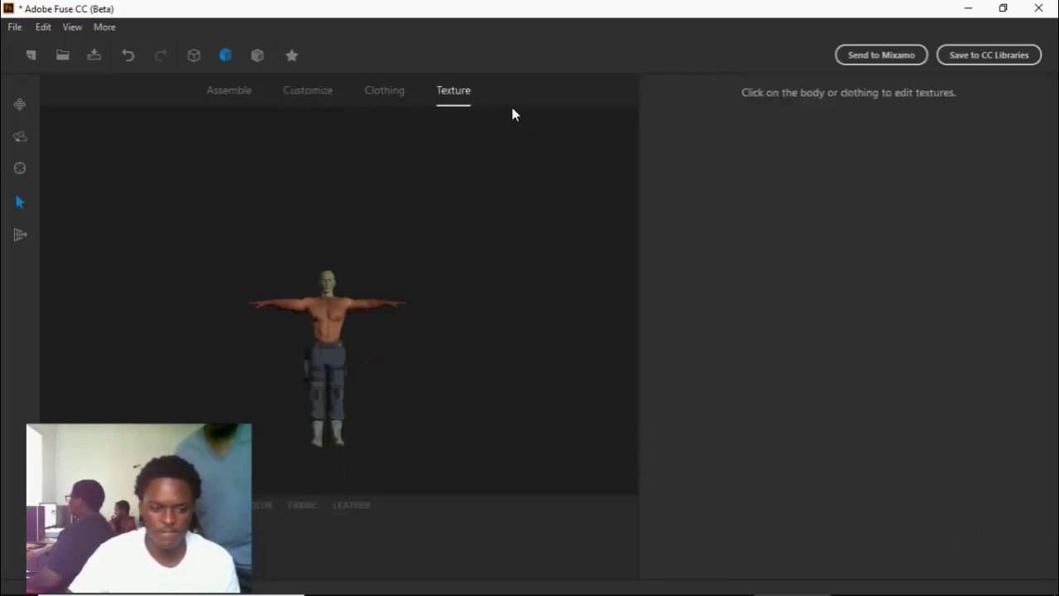
pyautogui.click(331, 325)
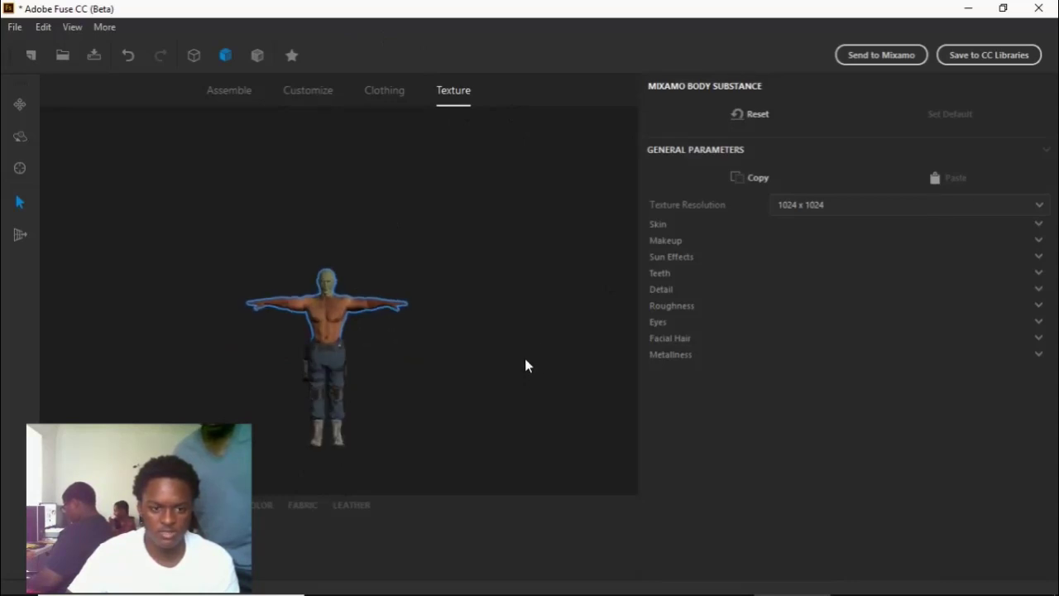
pyautogui.click(660, 224)
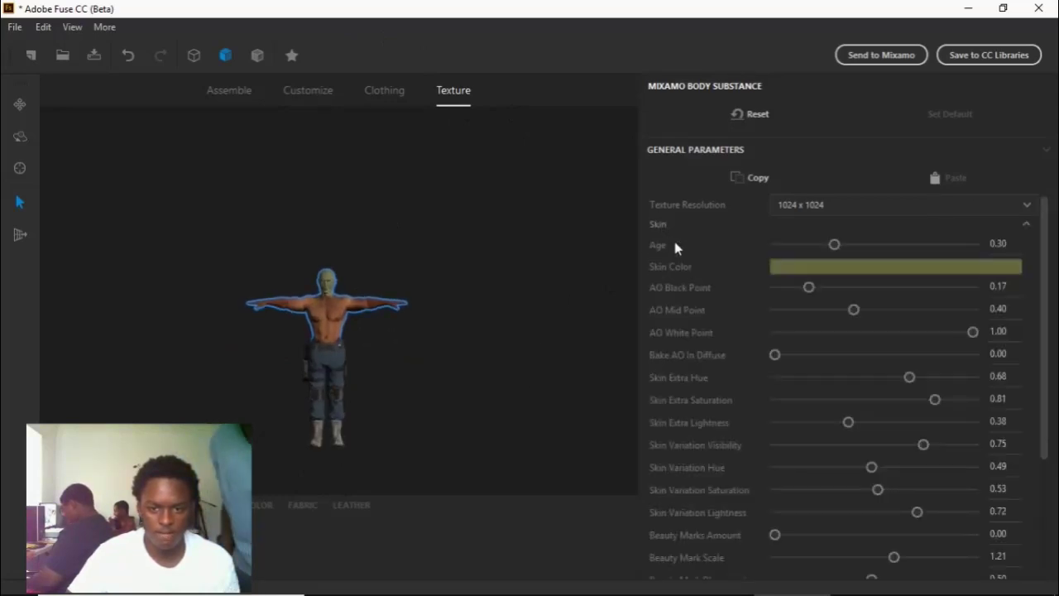
pyautogui.click(823, 276)
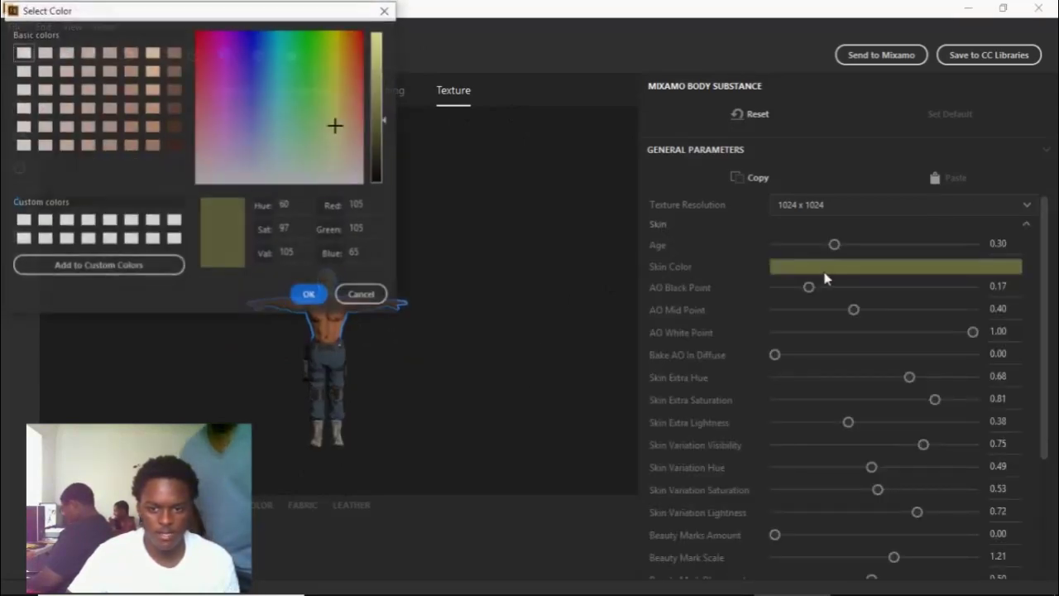
pyautogui.click(318, 294)
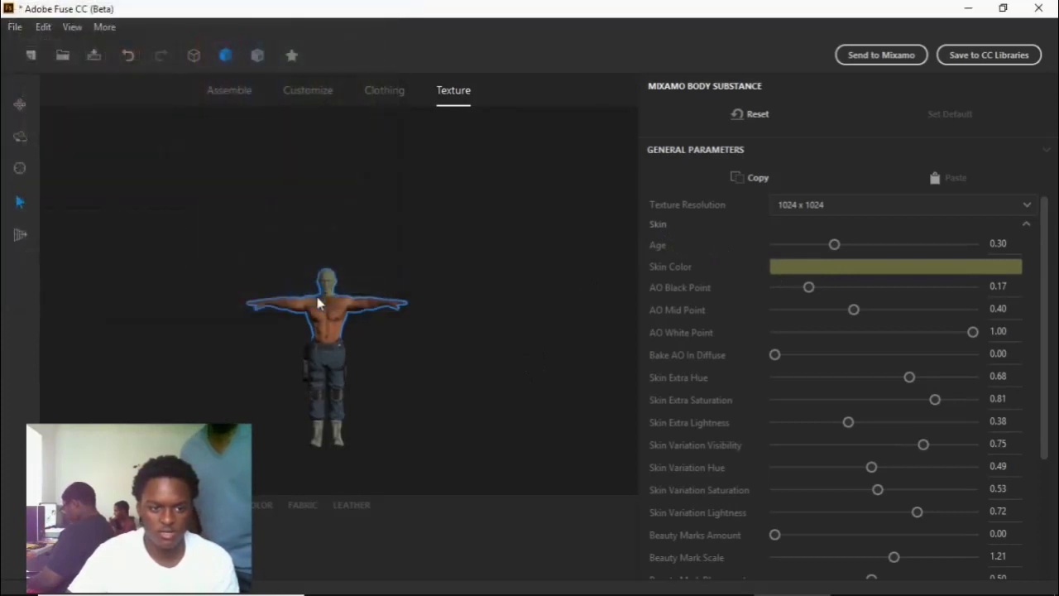
pyautogui.click(786, 267)
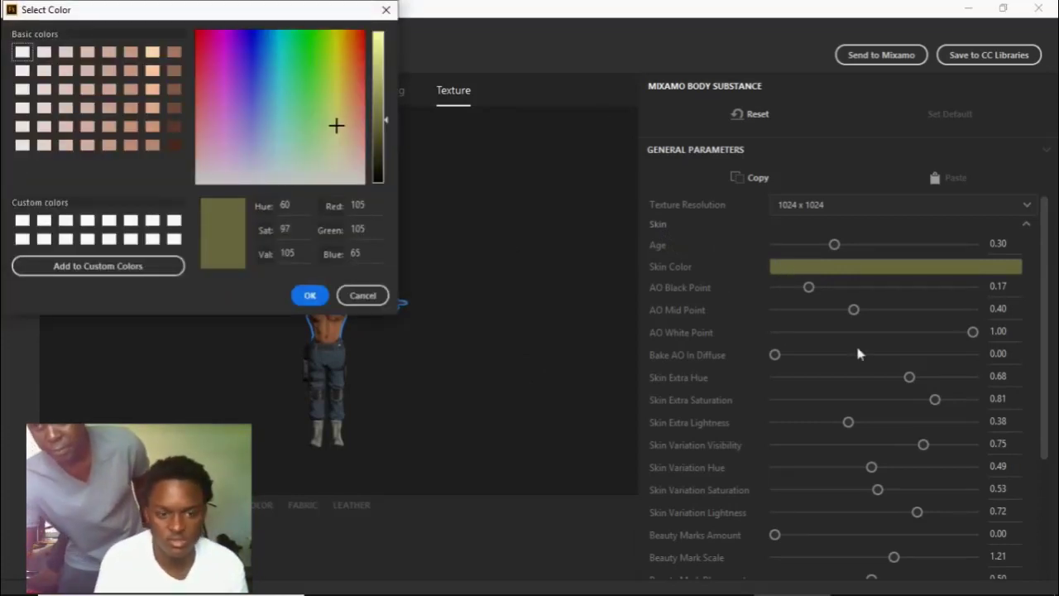
pyautogui.scroll(-5, 1044, 297)
pyautogui.scroll(5, 1044, 297)
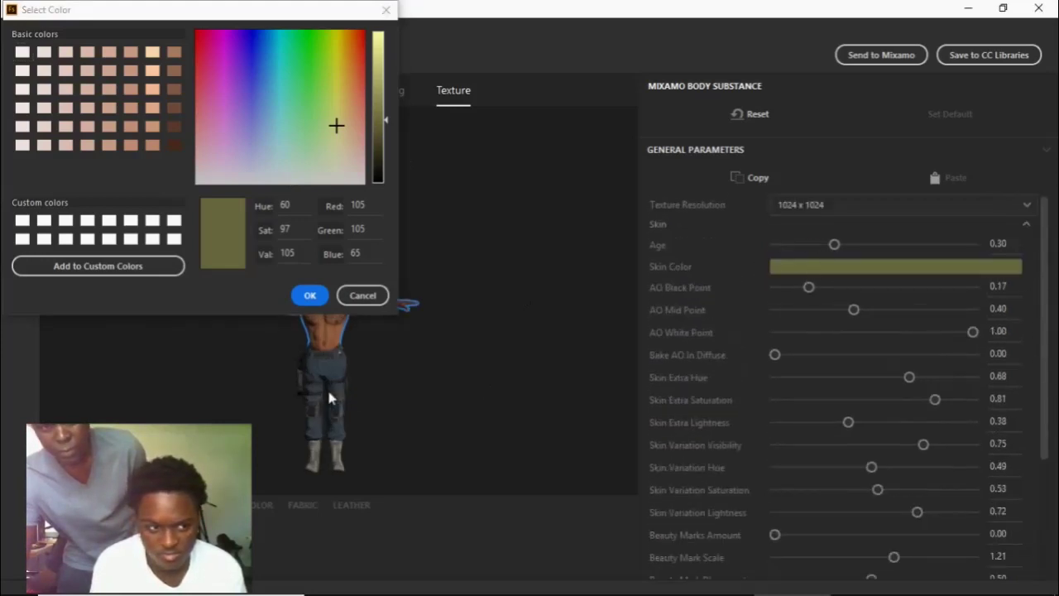
pyautogui.click(308, 295)
pyautogui.scroll(5, 326, 341)
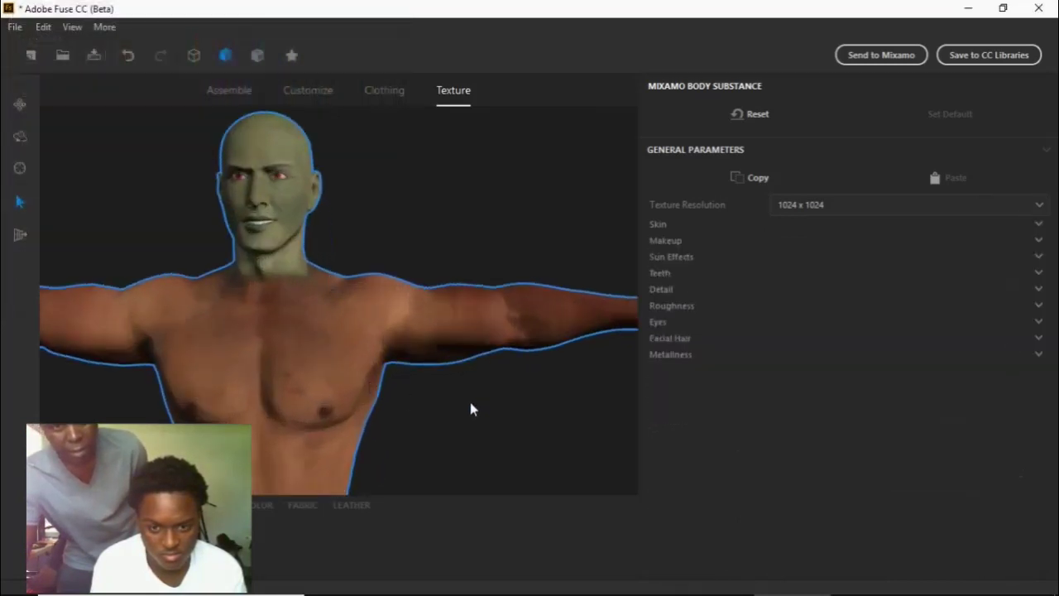
pyautogui.scroll(-3, 472, 402)
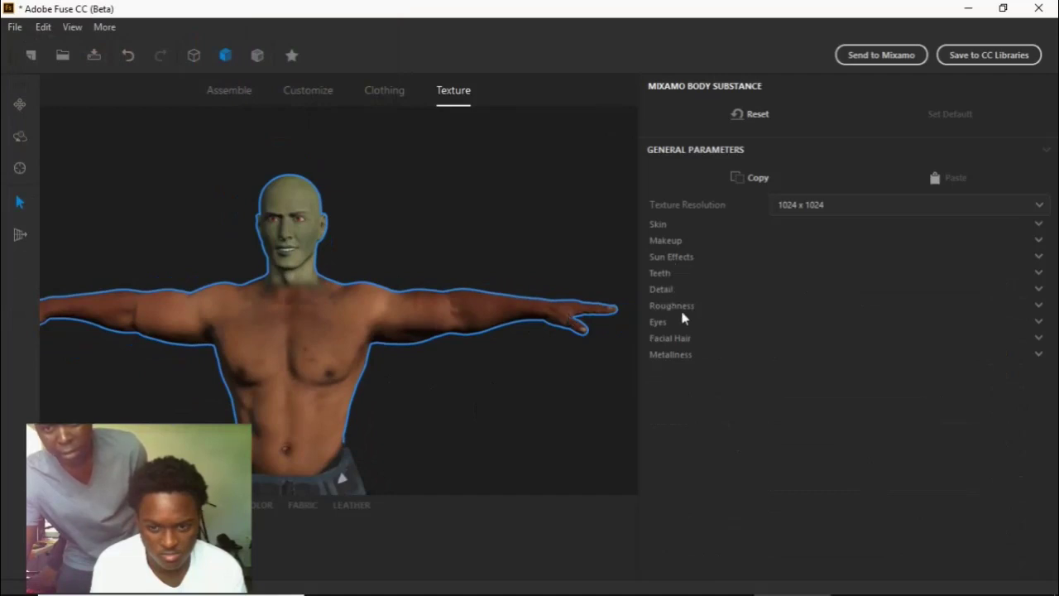
# Step: Try a white skin colour on the body, then undo it
pyautogui.click(665, 223)
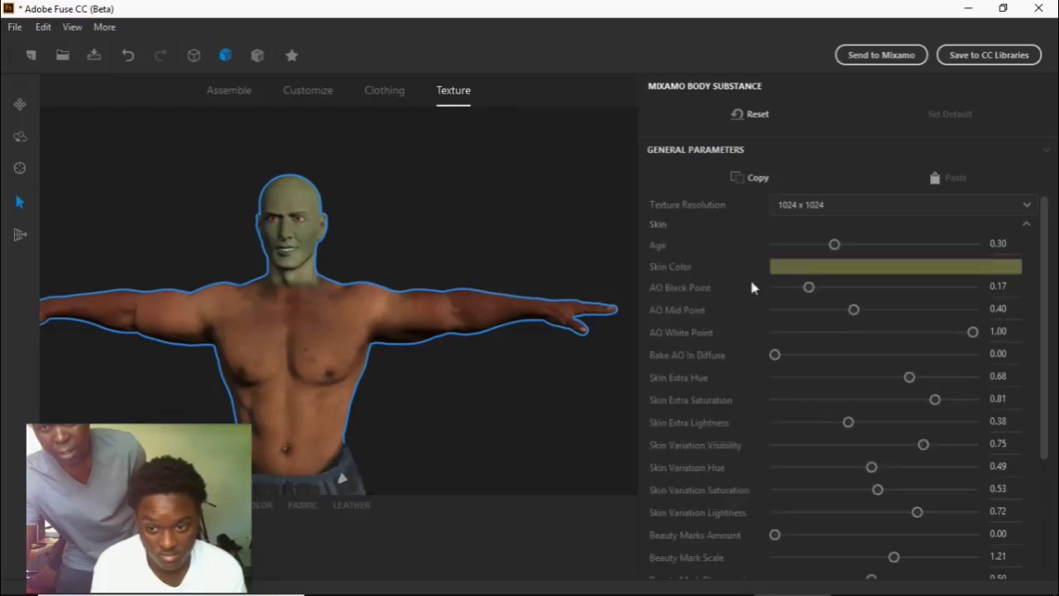
pyautogui.click(834, 267)
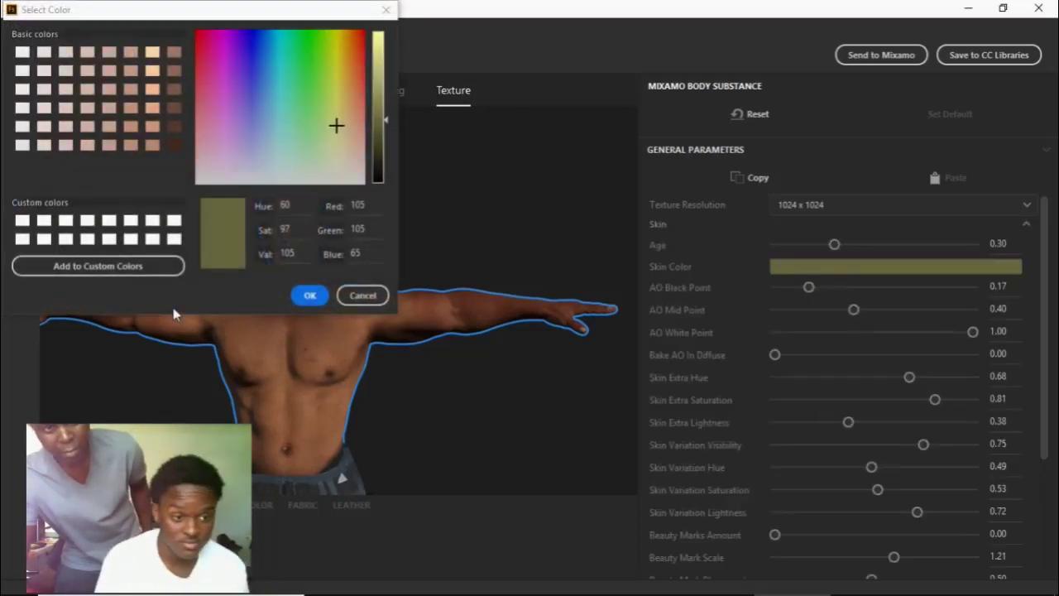
pyautogui.click(152, 220)
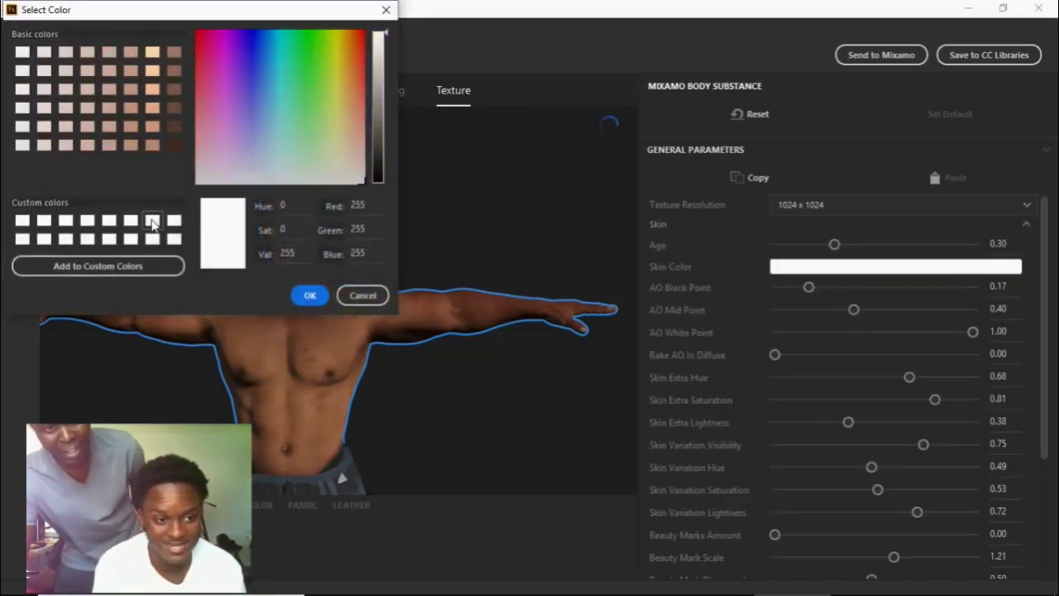
pyautogui.click(310, 296)
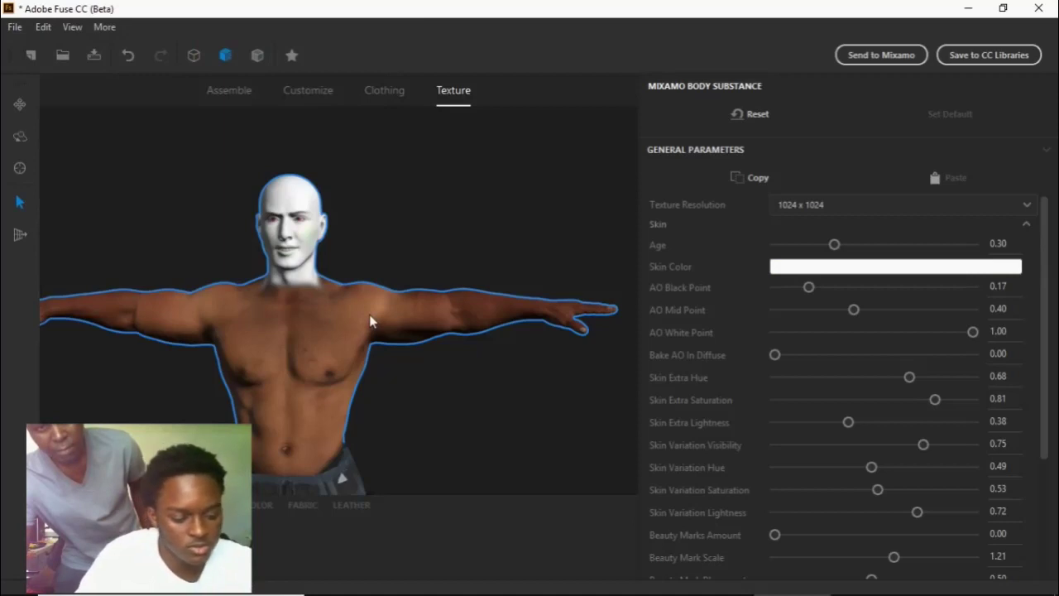
pyautogui.hotkey('ctrl', 'z')
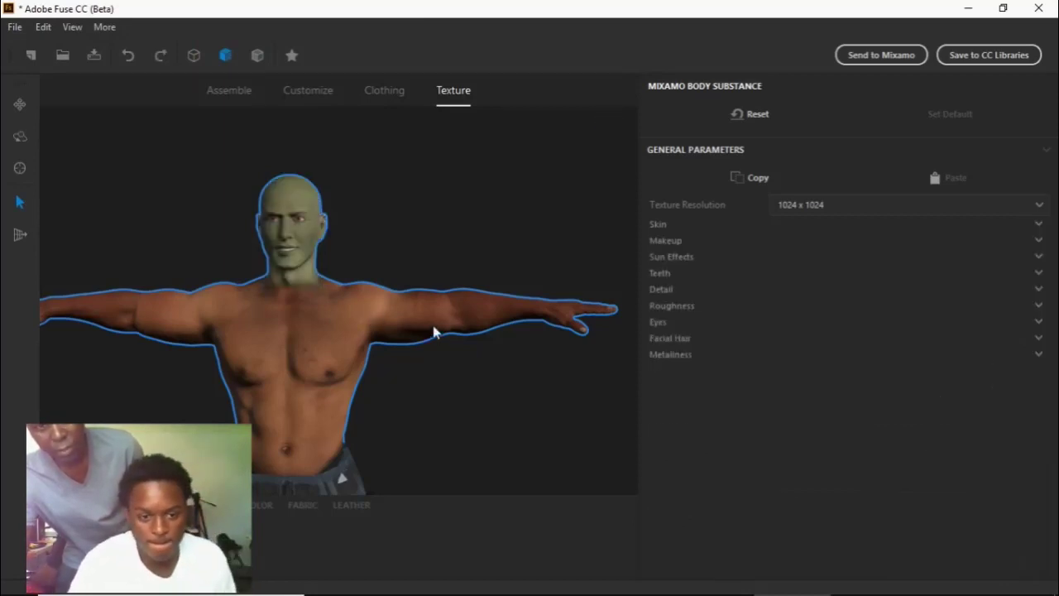
# Step: Deselect and reselect the body, then bring up the Assemble tab's Torso library
pyautogui.click(432, 401)
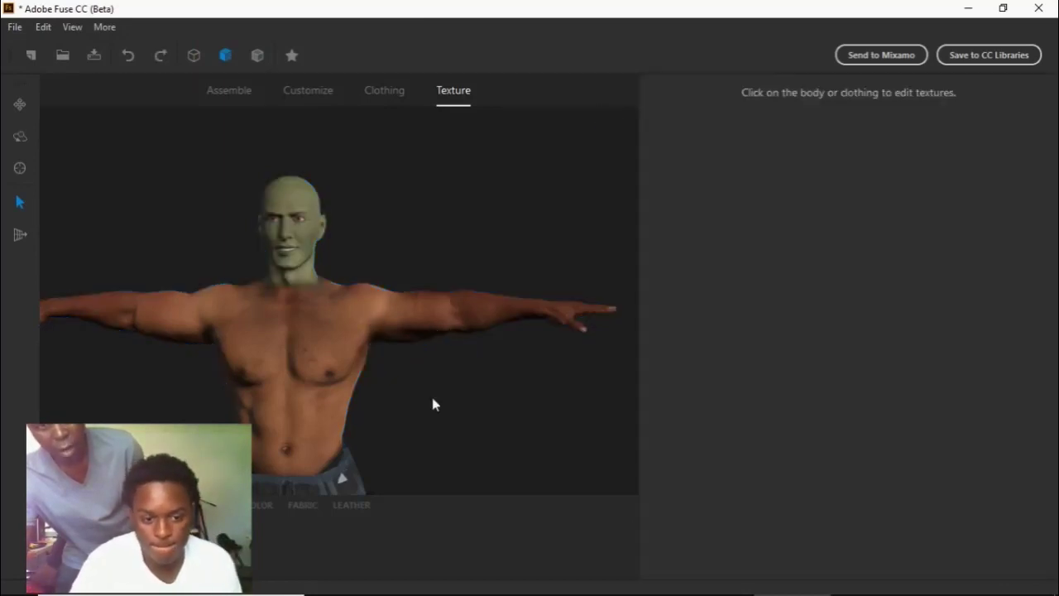
pyautogui.click(334, 362)
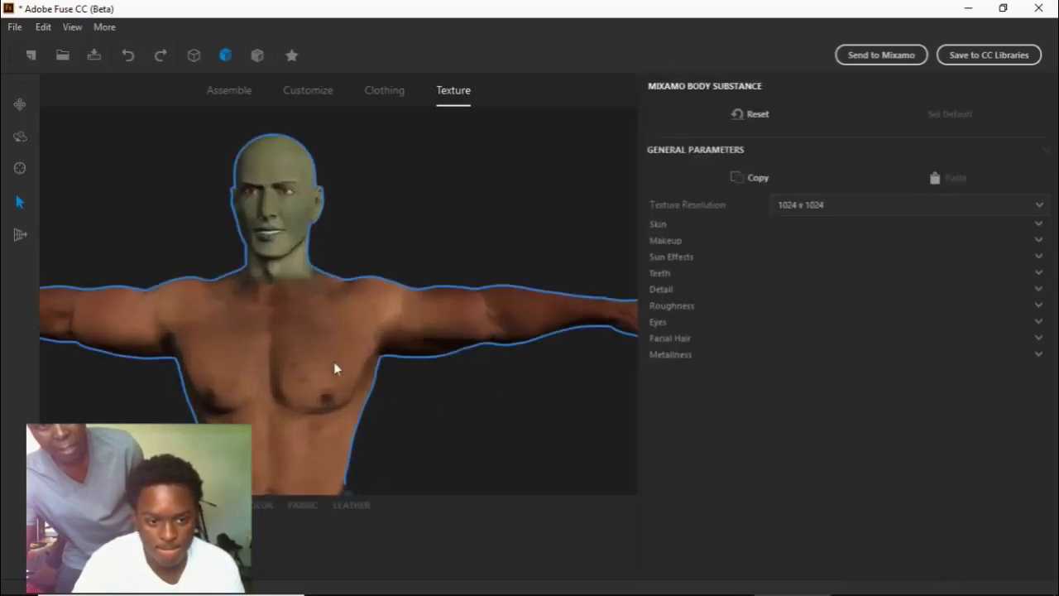
pyautogui.click(667, 225)
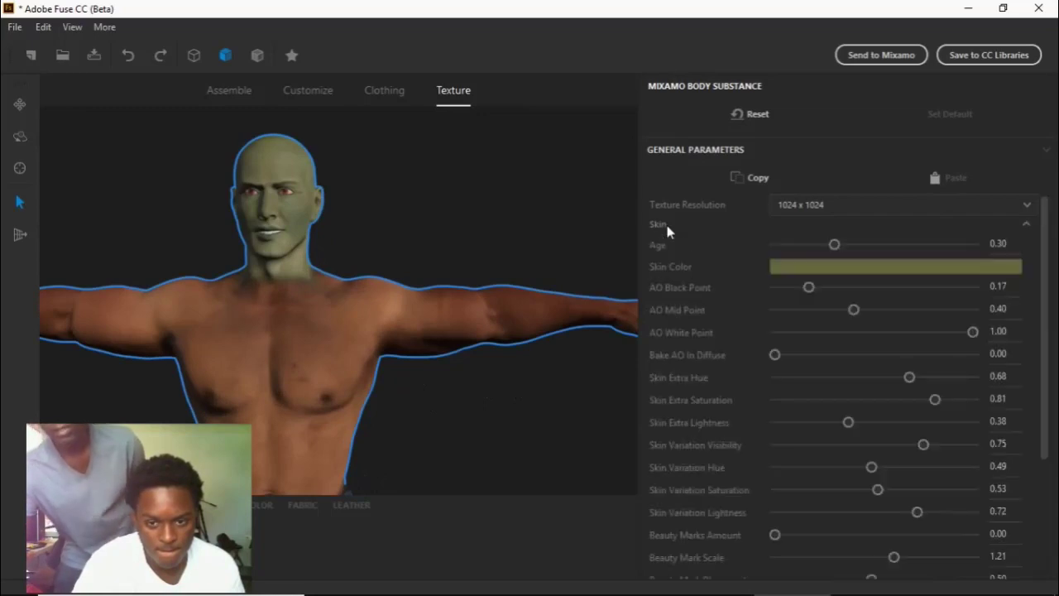
pyautogui.click(632, 254)
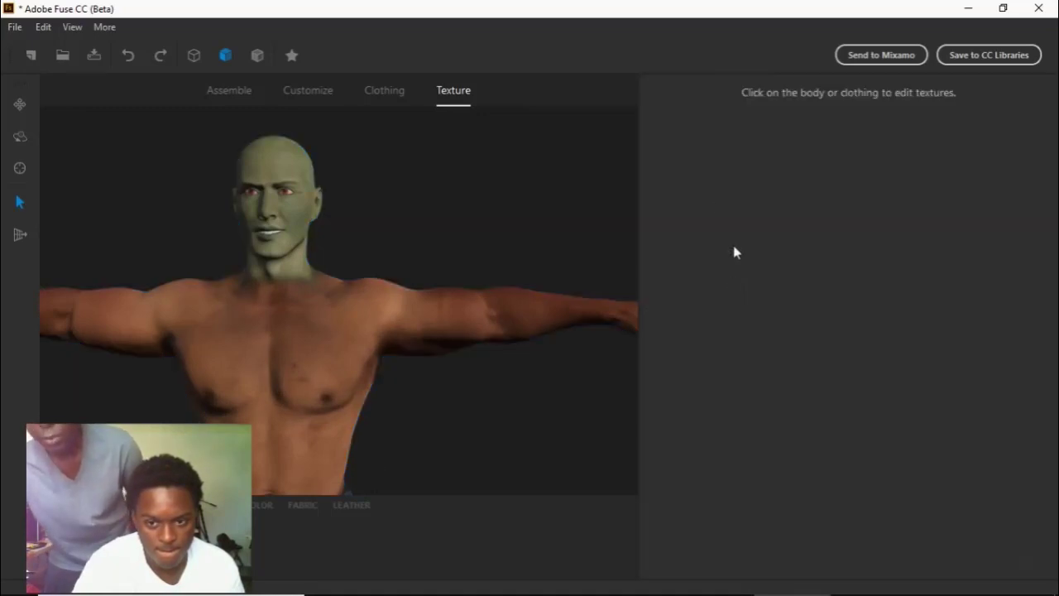
pyautogui.click(431, 332)
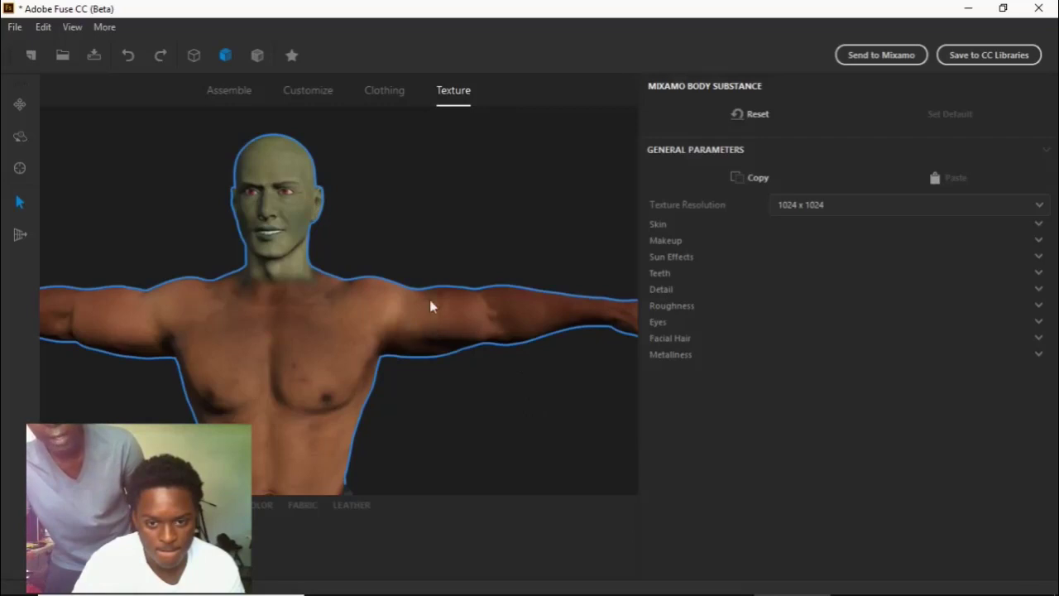
pyautogui.click(242, 93)
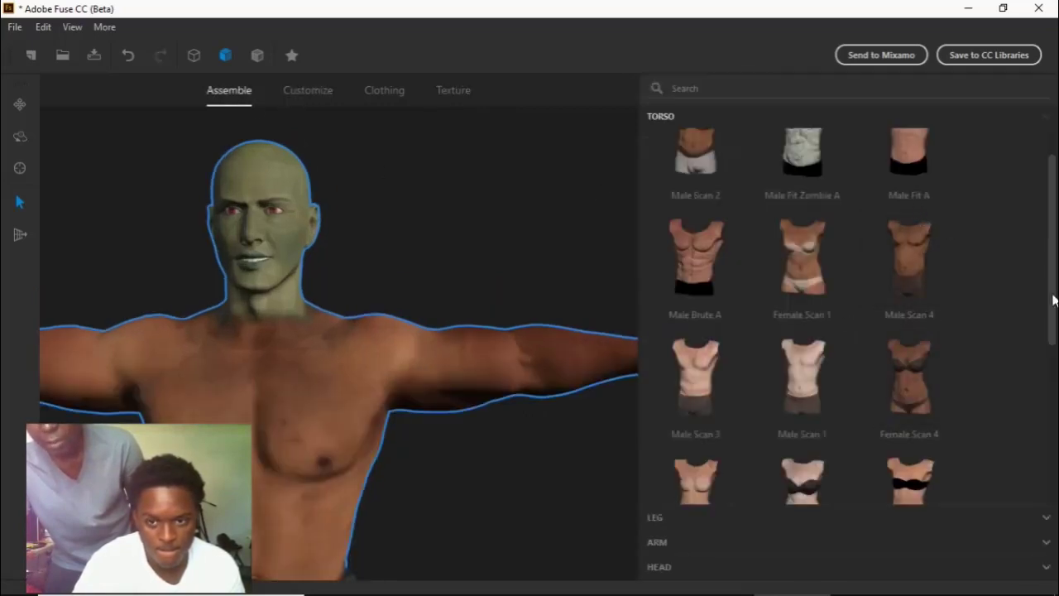
# Step: Apply the Male Scan 2 torso to the character
pyautogui.moveTo(1052, 300); pyautogui.dragTo(1041, 216)
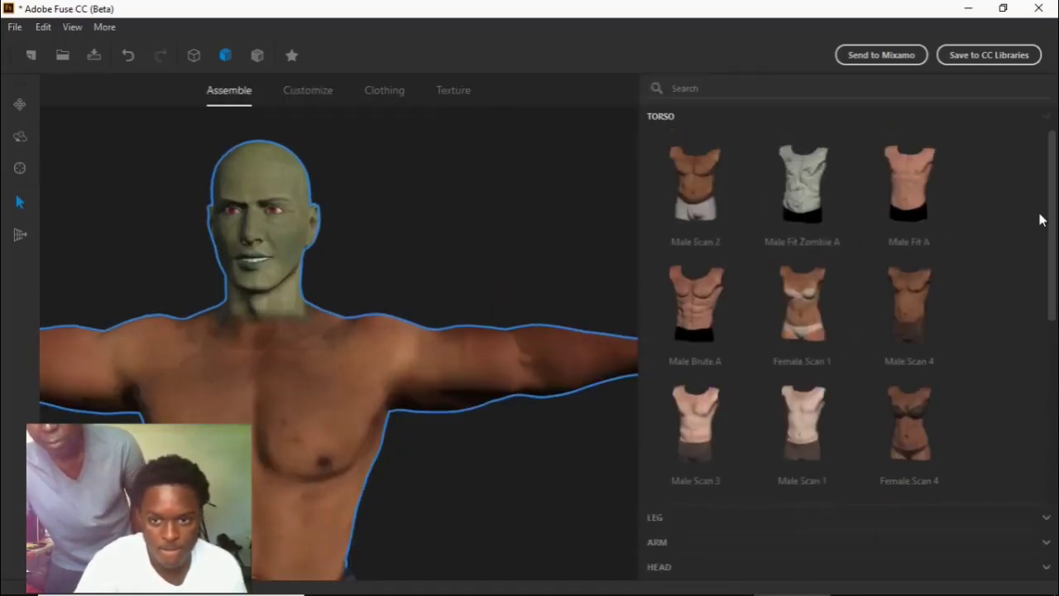
pyautogui.click(700, 189)
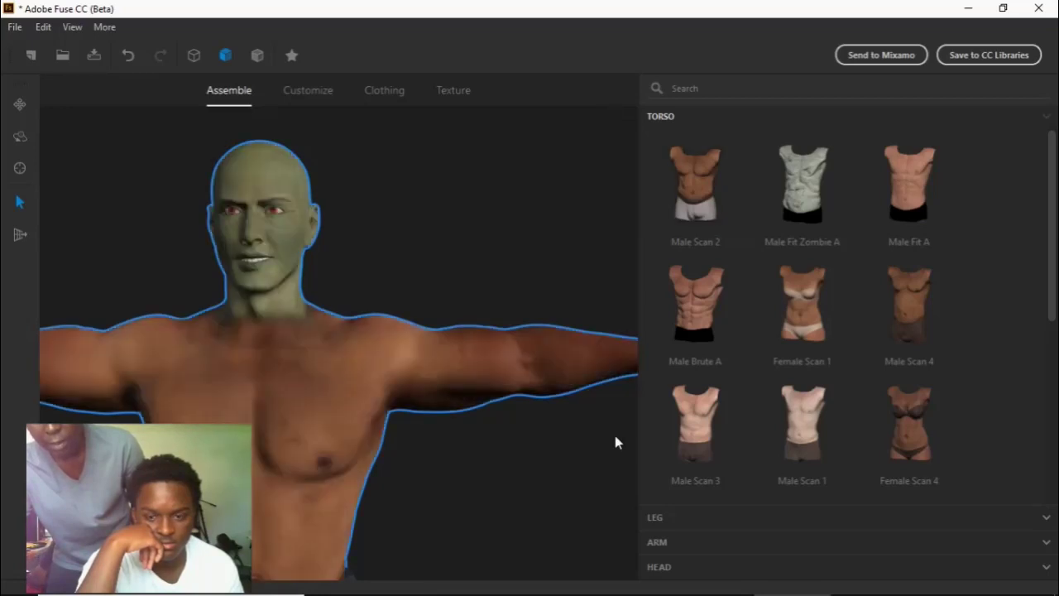
pyautogui.click(594, 445)
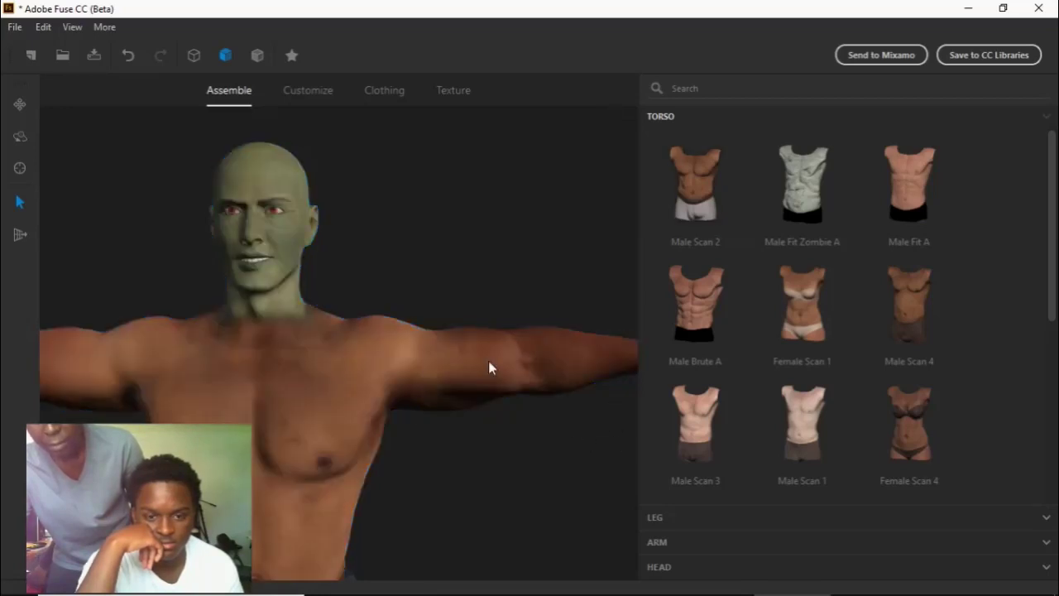
# Step: Review the ARMS shape values on Customize, then go back to the Texture tab
pyautogui.click(299, 92)
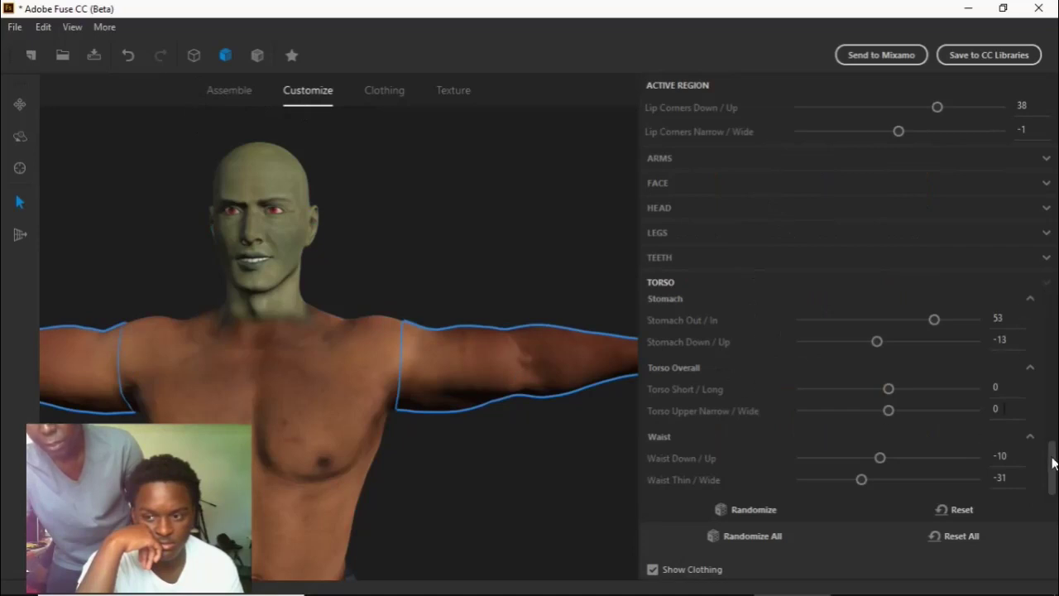
pyautogui.moveTo(1054, 476); pyautogui.dragTo(1054, 441)
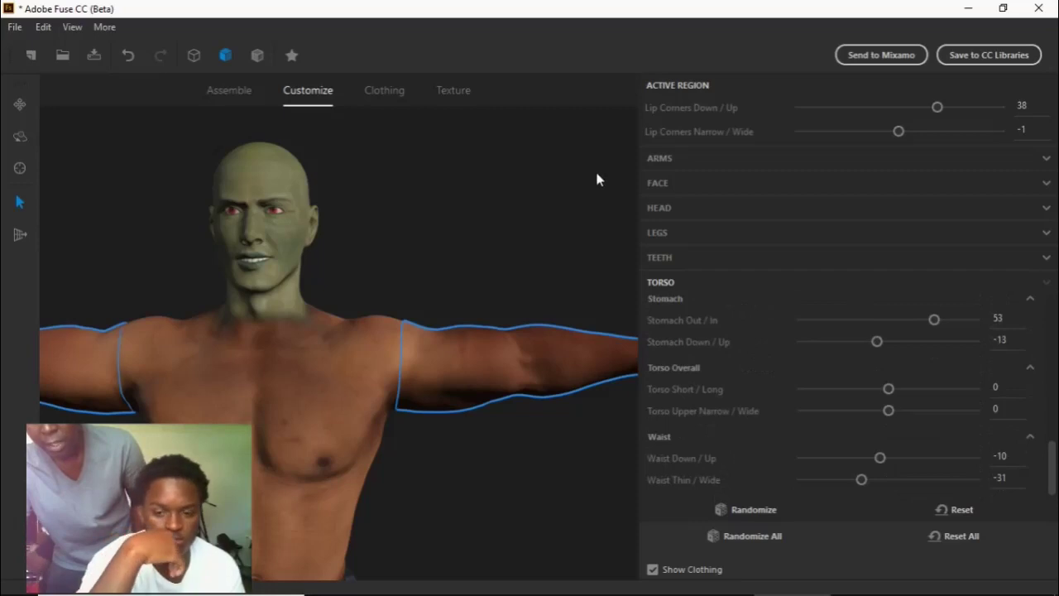
pyautogui.click(662, 158)
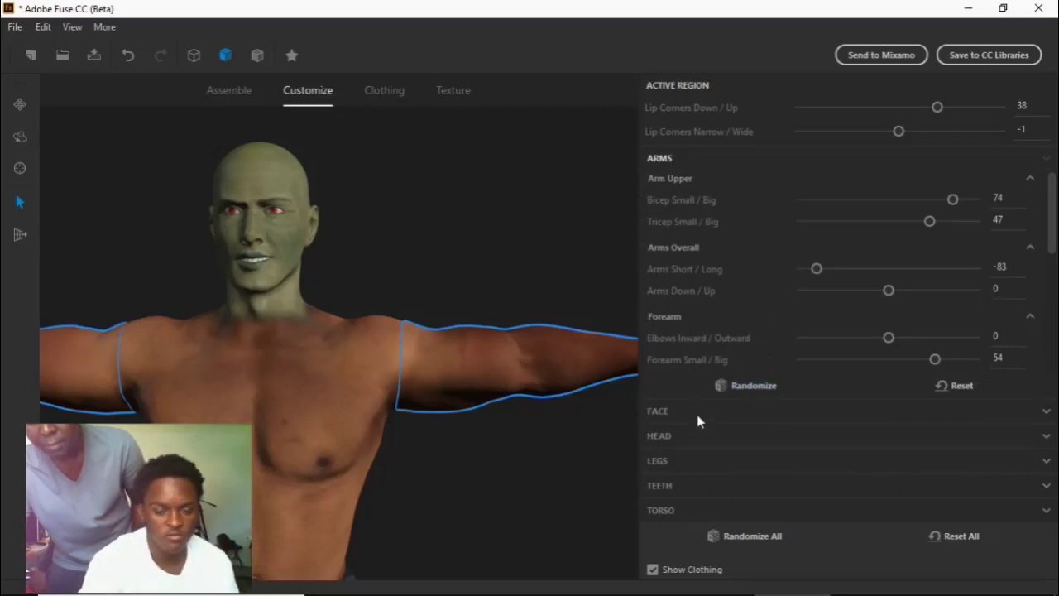
pyautogui.click(444, 92)
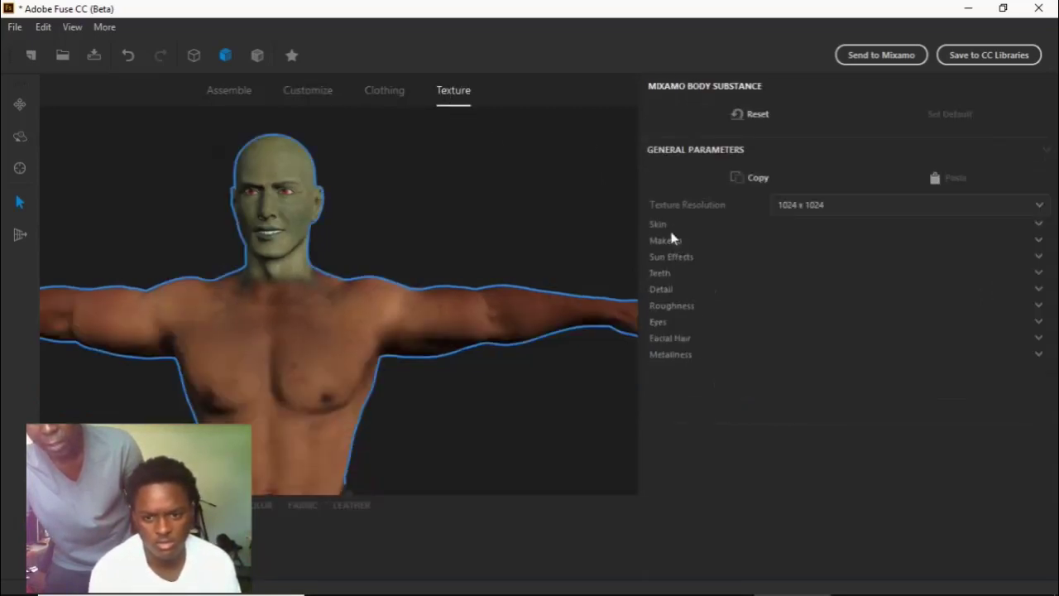
# Step: Confirm the olive skin colour (RGB 105, 105, 65) and orbit out to a full-body side view
pyautogui.click(667, 223)
pyautogui.click(804, 267)
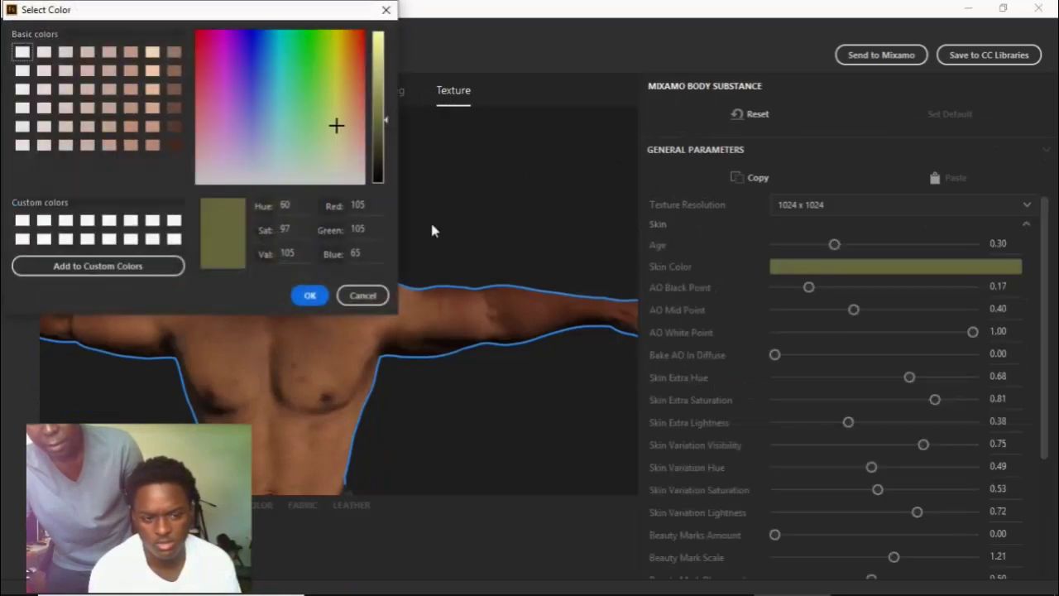
pyautogui.click(309, 296)
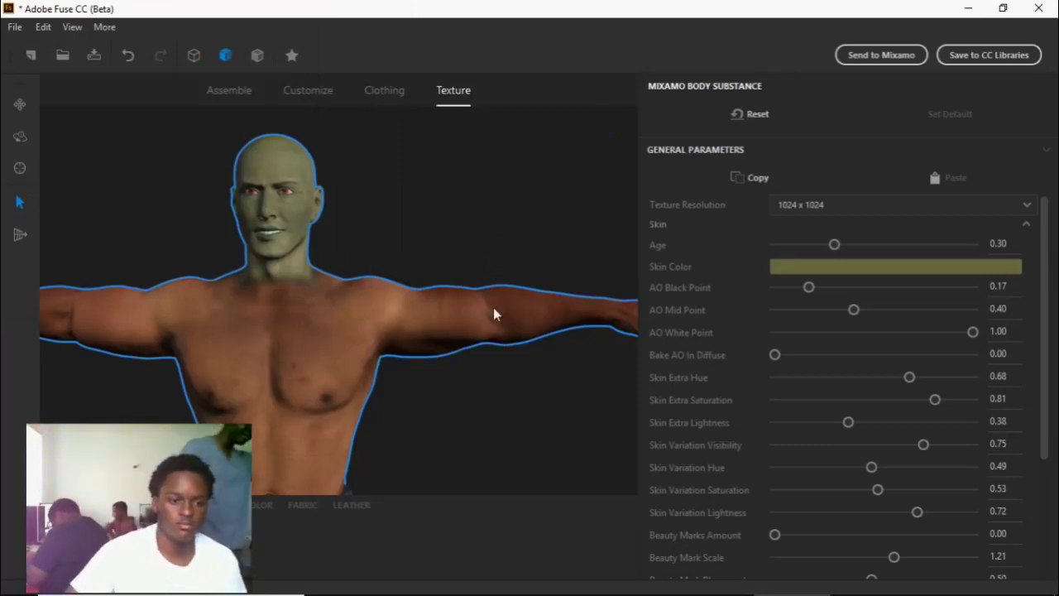
pyautogui.moveTo(493, 307); pyautogui.dragTo(484, 438)
pyautogui.scroll(-10, 484, 444)
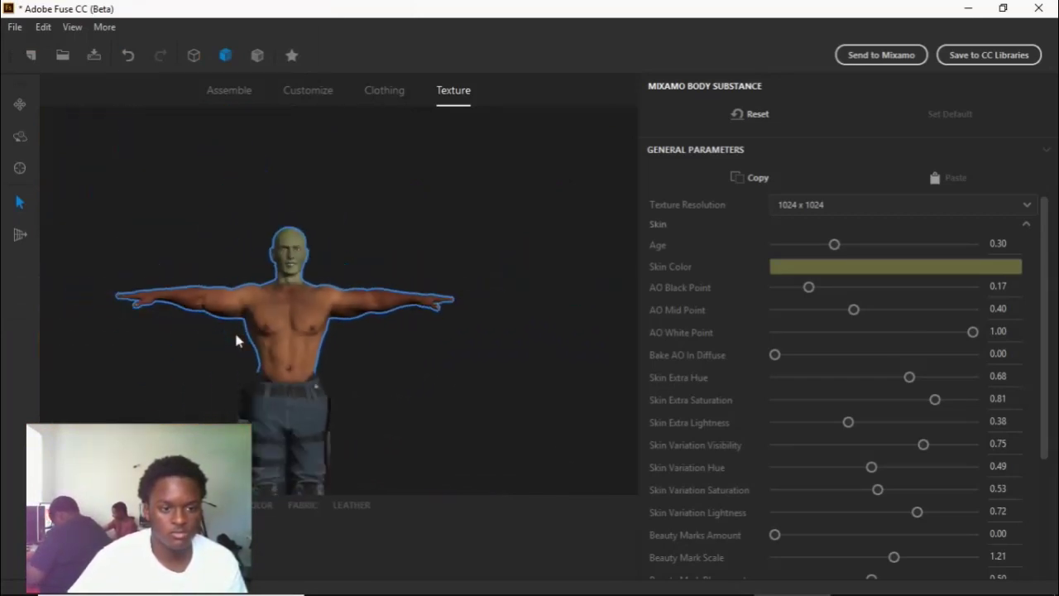
# Step: Select the tactical pants to view their texture parameters, then show the Clothing tops list
pyautogui.moveTo(544, 387)
pyautogui.mouseDown()
pyautogui.moveTo(424, 356)
pyautogui.moveTo(340, 409)
pyautogui.moveTo(317, 357)
pyautogui.moveTo(403, 373)
pyautogui.moveTo(485, 371)
pyautogui.moveTo(544, 398)
pyautogui.mouseUp()
pyautogui.click(318, 357)
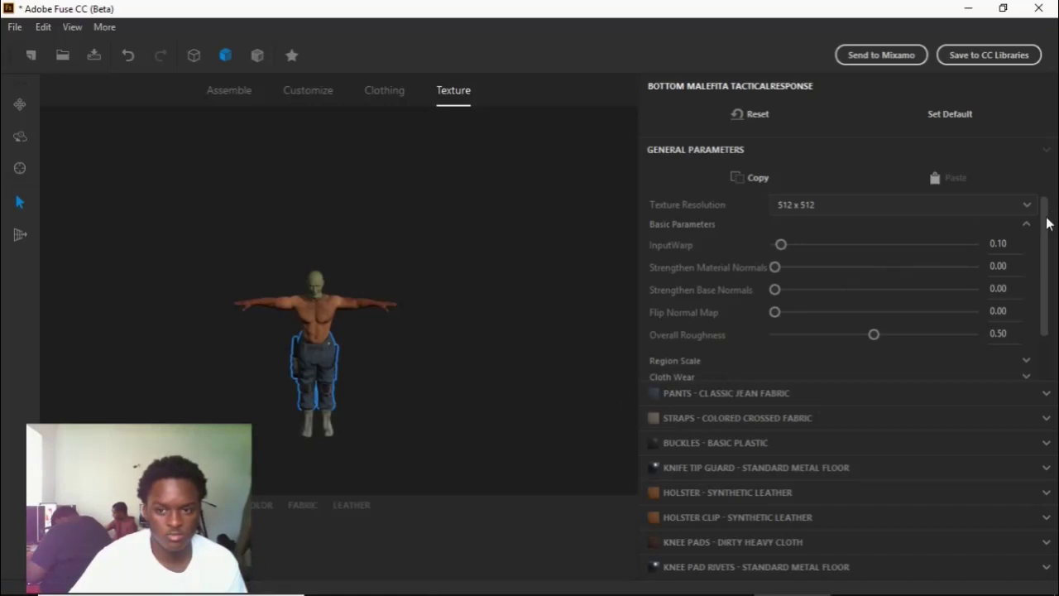
pyautogui.moveTo(1047, 224)
pyautogui.mouseDown()
pyautogui.moveTo(1046, 261)
pyautogui.moveTo(1039, 224)
pyautogui.mouseUp()
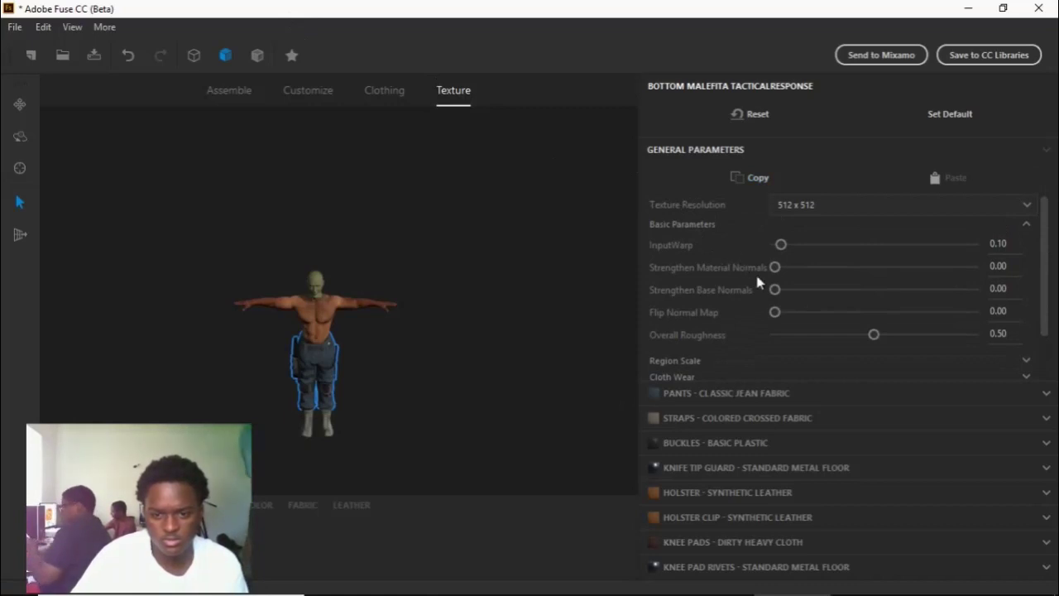
pyautogui.click(384, 90)
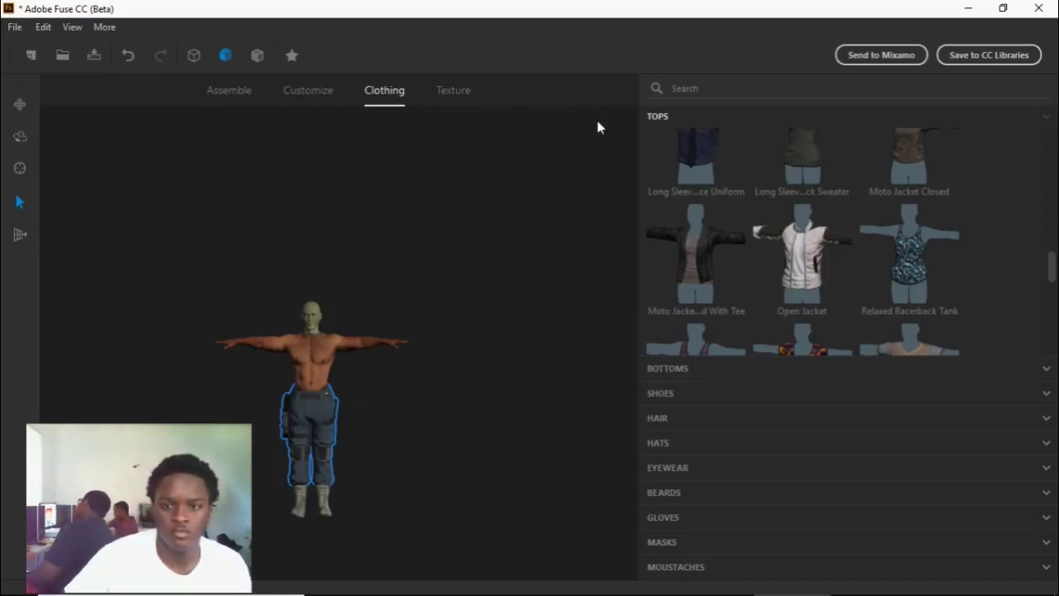
pyautogui.scroll(-8, 1010, 290)
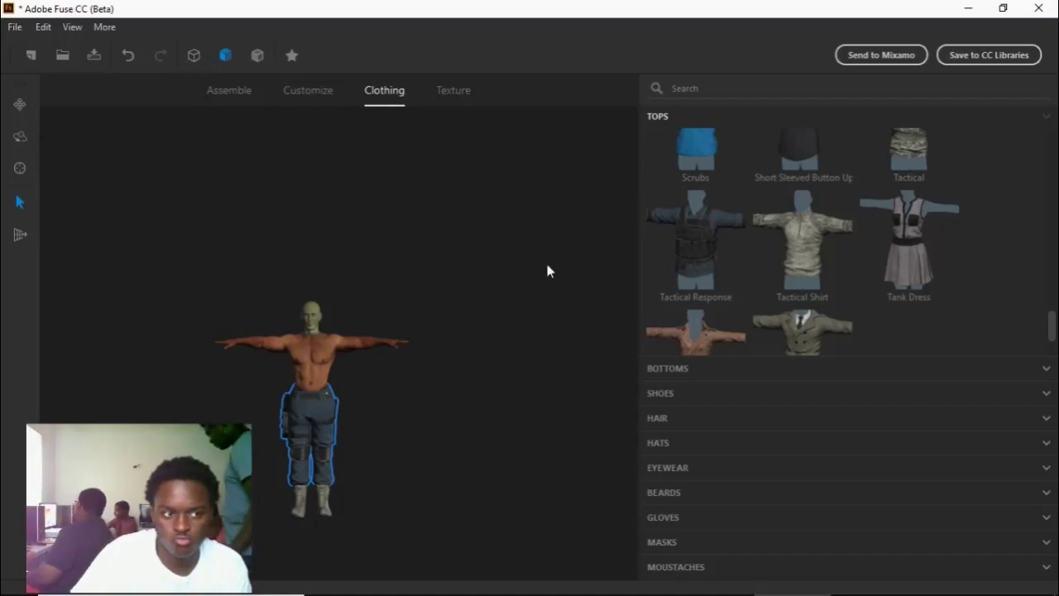
pyautogui.moveTo(510, 340); pyautogui.dragTo(568, 366)
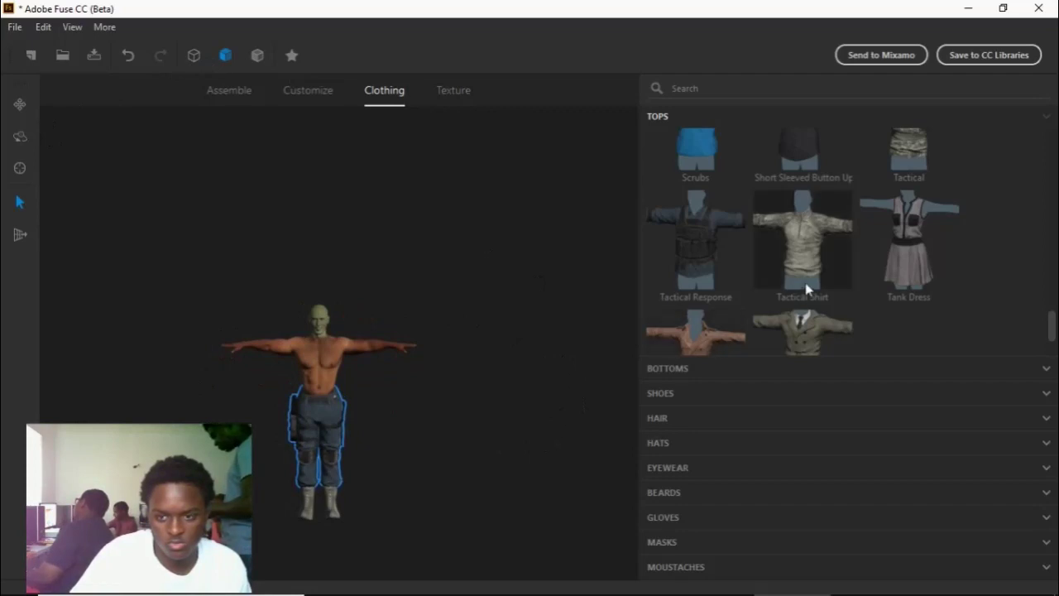
pyautogui.scroll(1, 794, 264)
pyautogui.scroll(3, 794, 264)
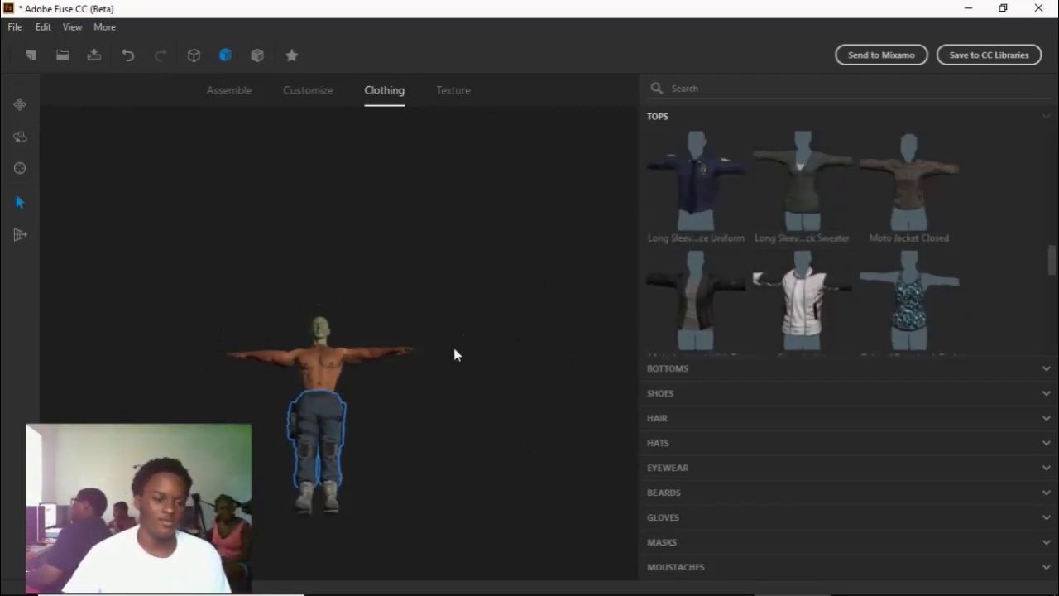
pyautogui.scroll(5, 453, 396)
pyautogui.moveTo(447, 404); pyautogui.dragTo(478, 305)
pyautogui.scroll(-3, 472, 263)
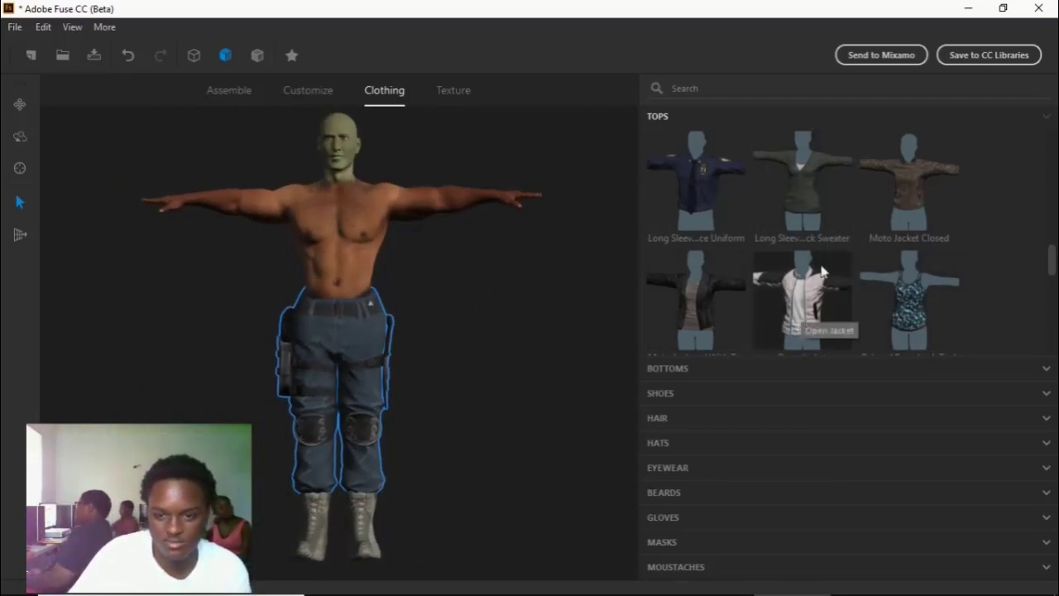
pyautogui.scroll(4, 816, 273)
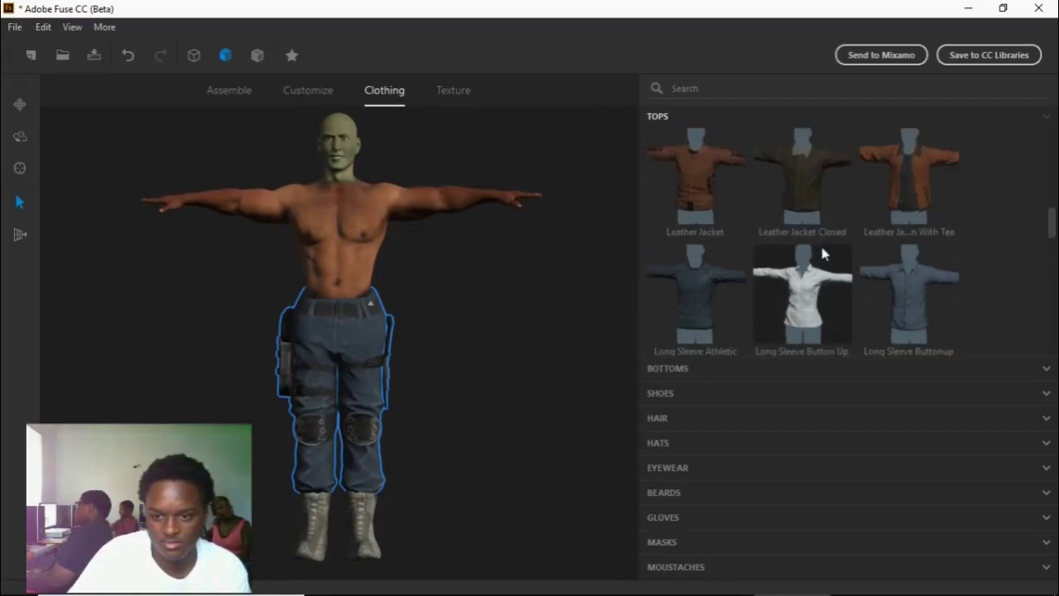
pyautogui.scroll(2, 824, 254)
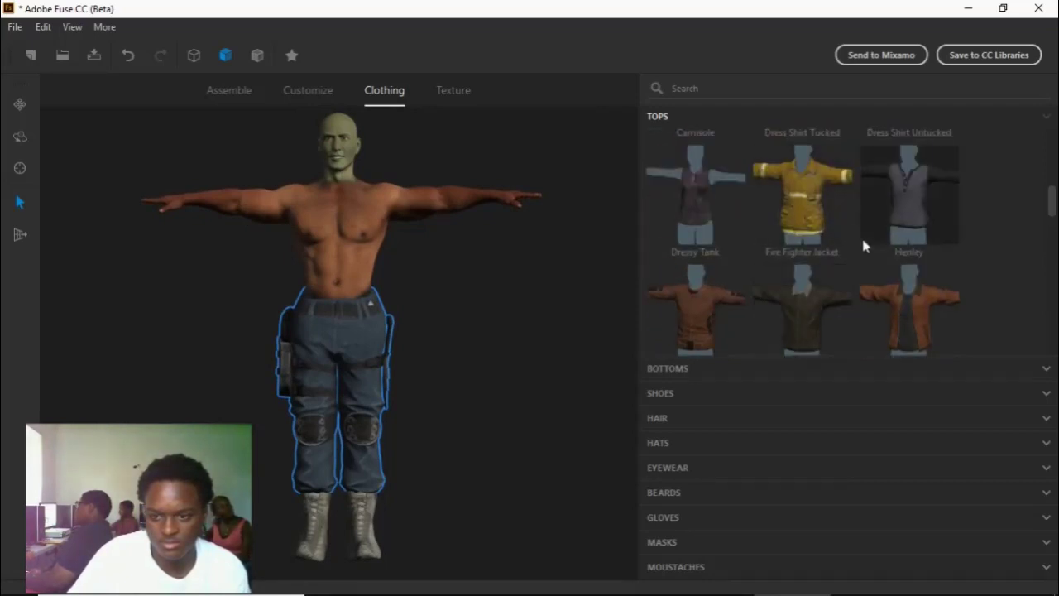
pyautogui.scroll(4, 829, 272)
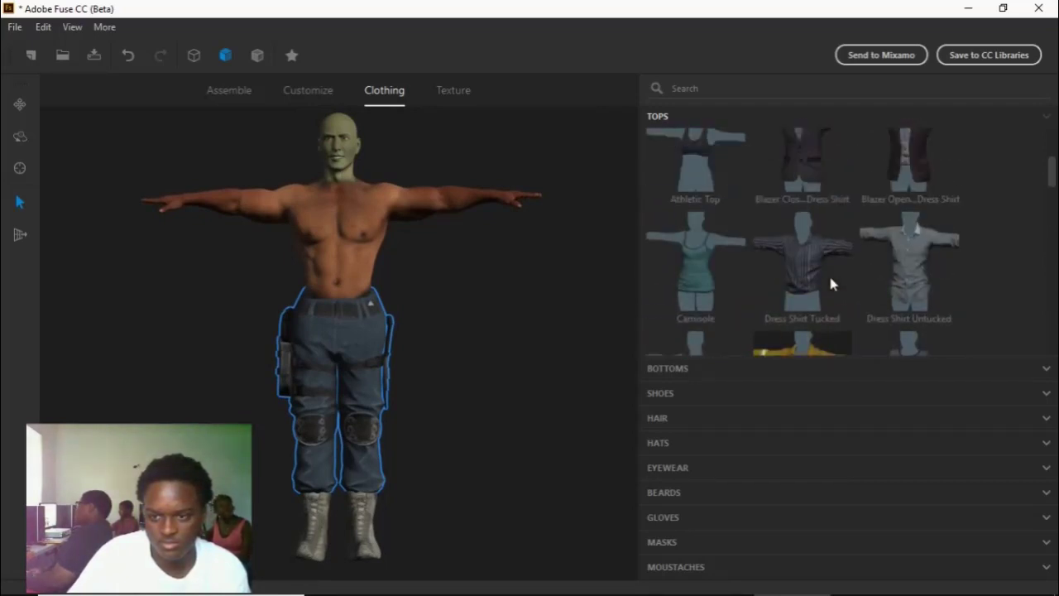
pyautogui.scroll(2, 831, 283)
pyautogui.scroll(-15, 831, 281)
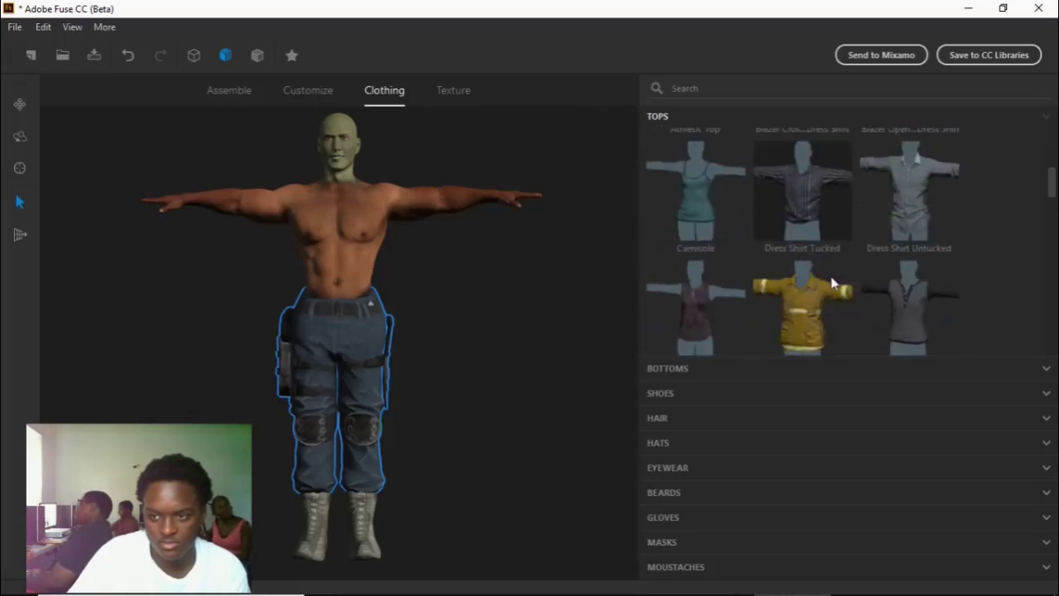
pyautogui.scroll(-3, 809, 275)
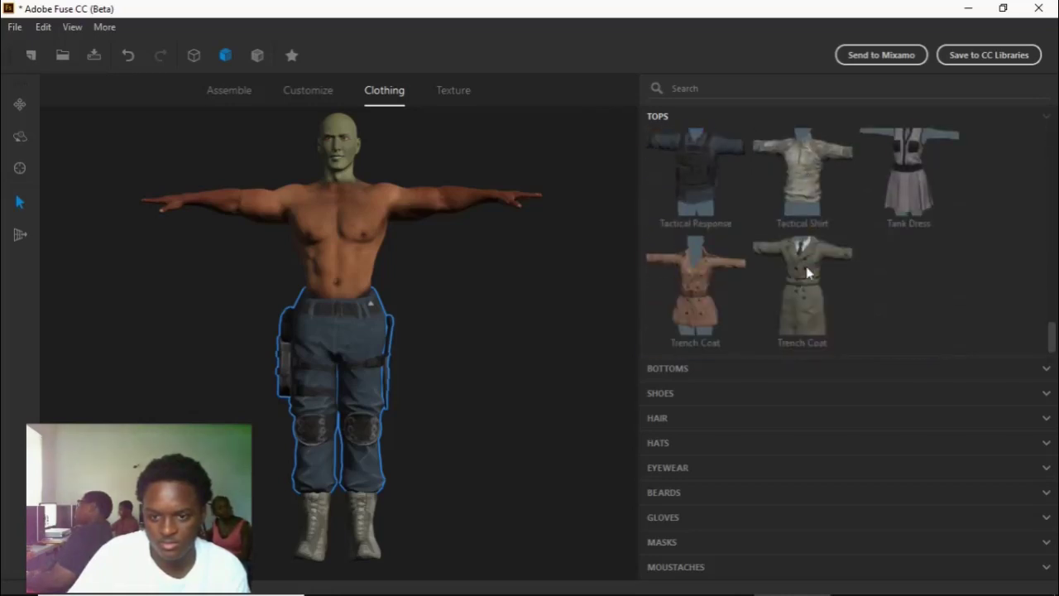
pyautogui.scroll(10, 718, 261)
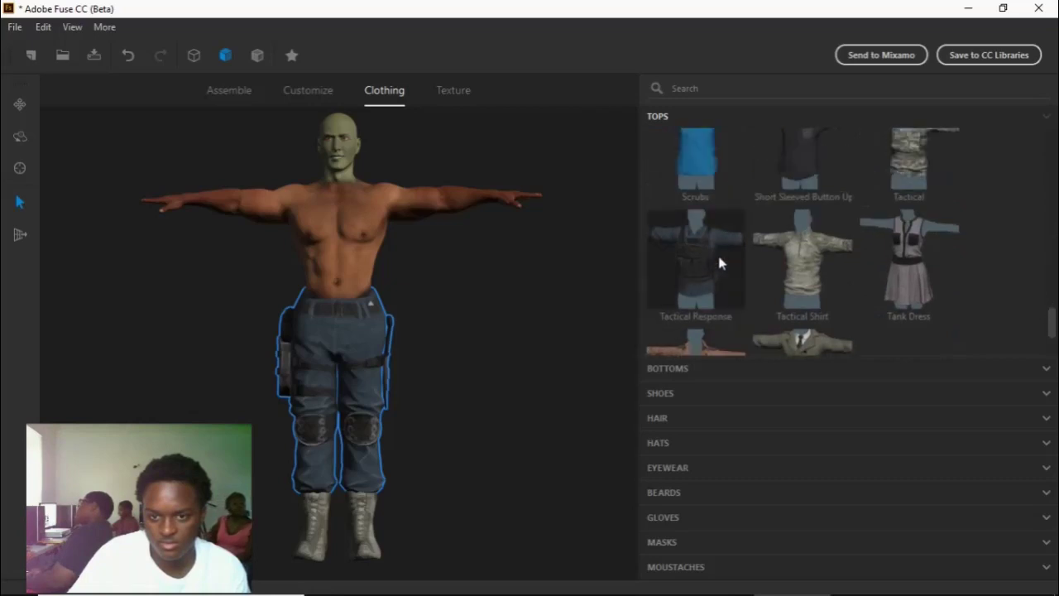
pyautogui.scroll(3, 728, 248)
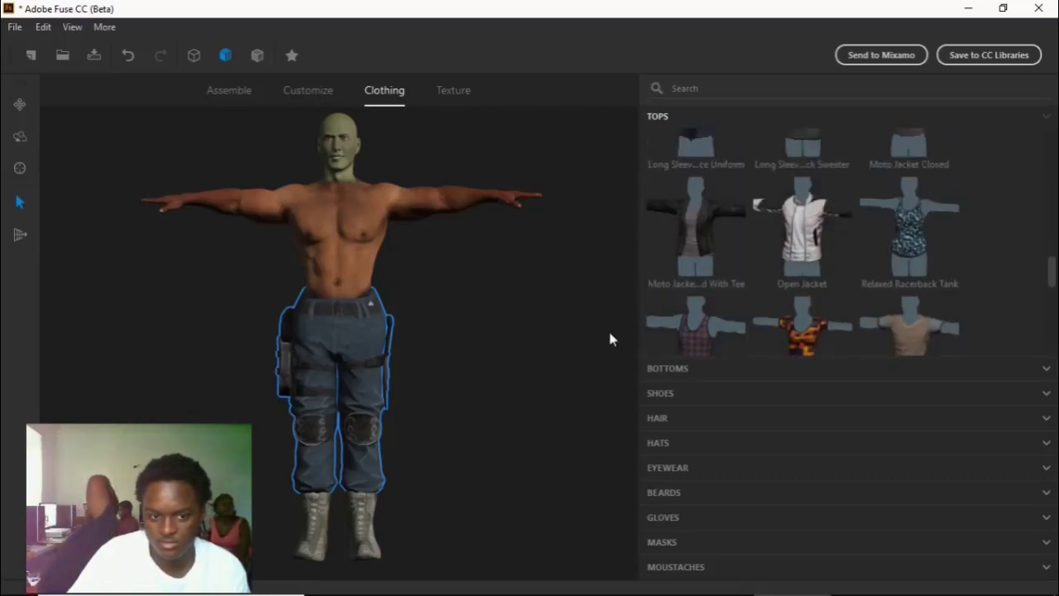
# Step: Put the Open Jacket on the character and orbit to check it from the side and front
pyautogui.click(807, 240)
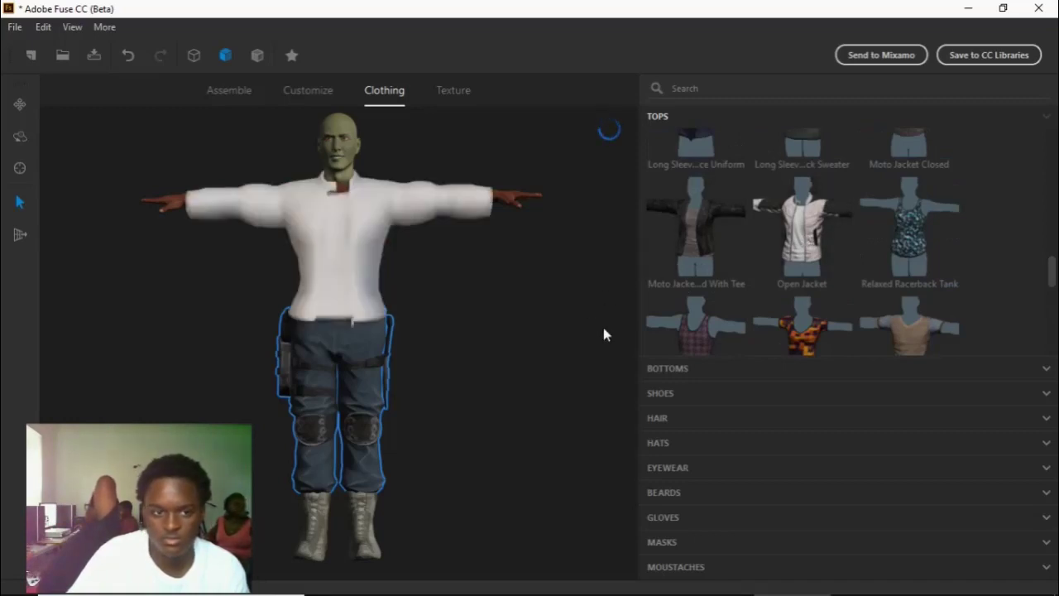
pyautogui.moveTo(604, 334); pyautogui.dragTo(47, 300)
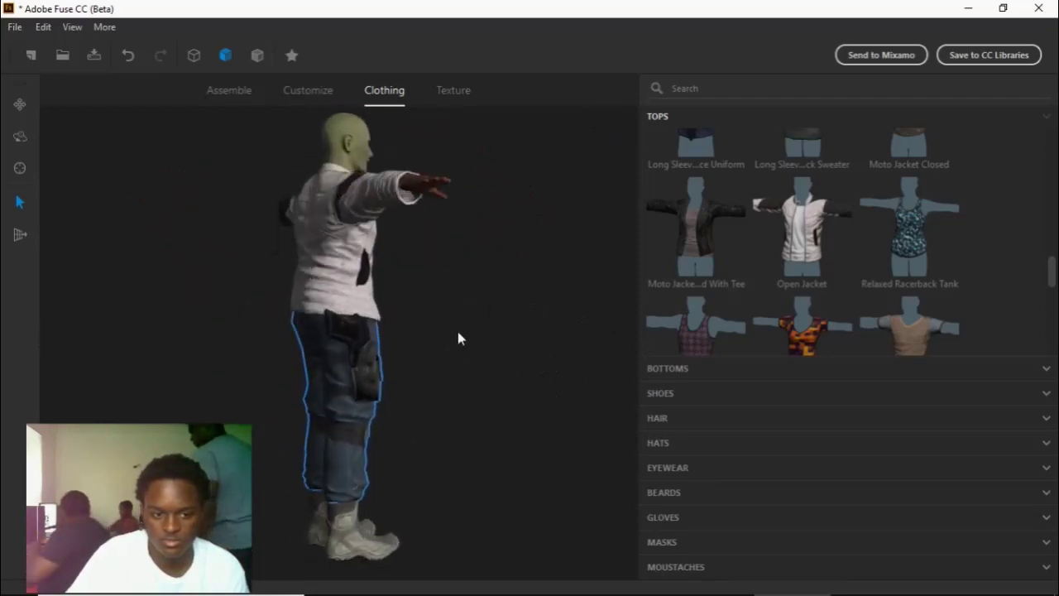
pyautogui.moveTo(459, 337); pyautogui.dragTo(250, 300)
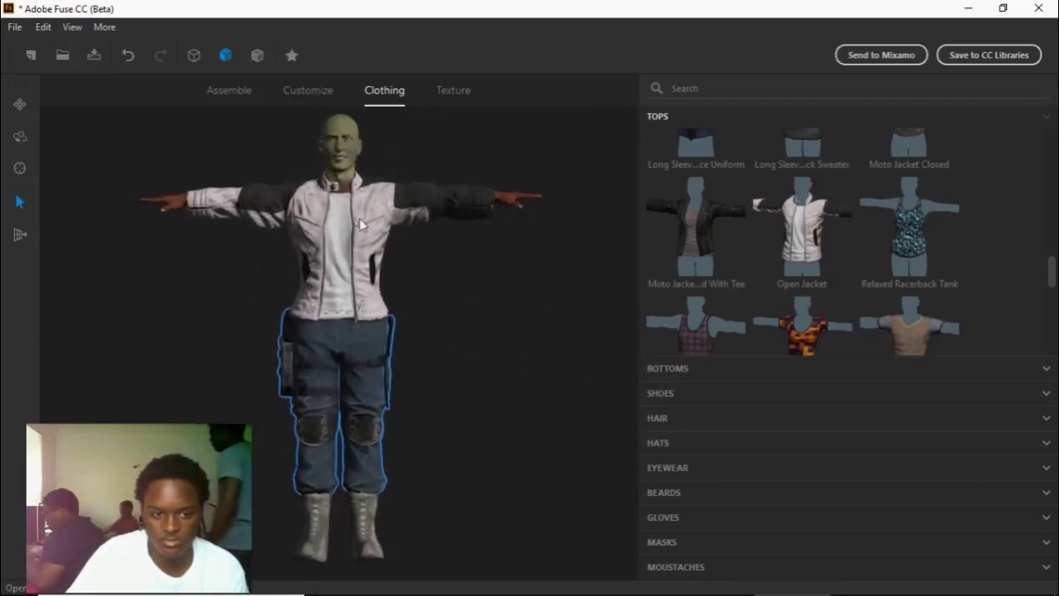
# Step: Set the jacket's Main Fabric leather colour to black
pyautogui.click(461, 96)
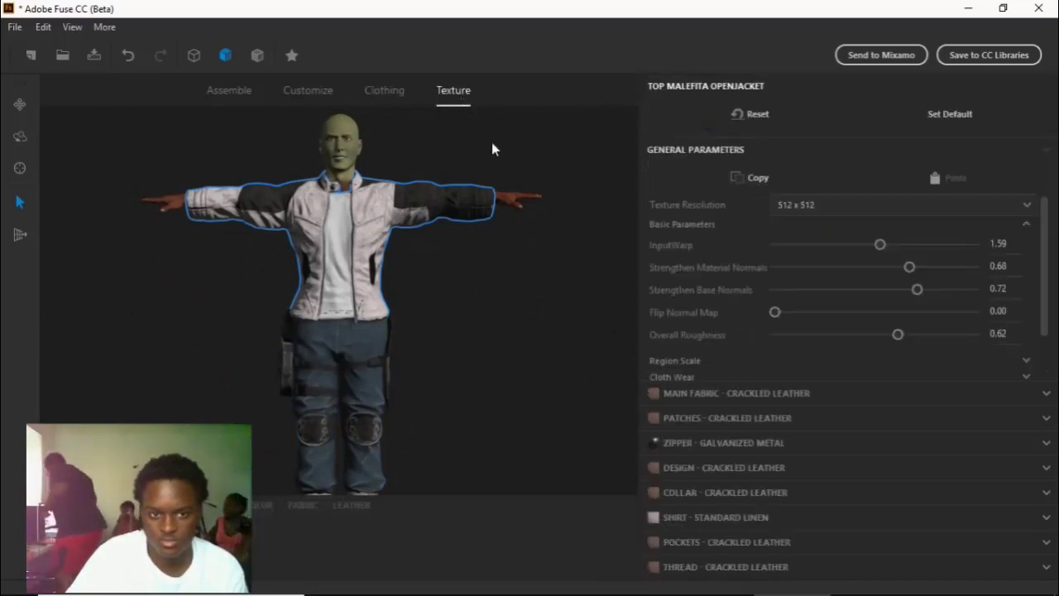
pyautogui.click(734, 395)
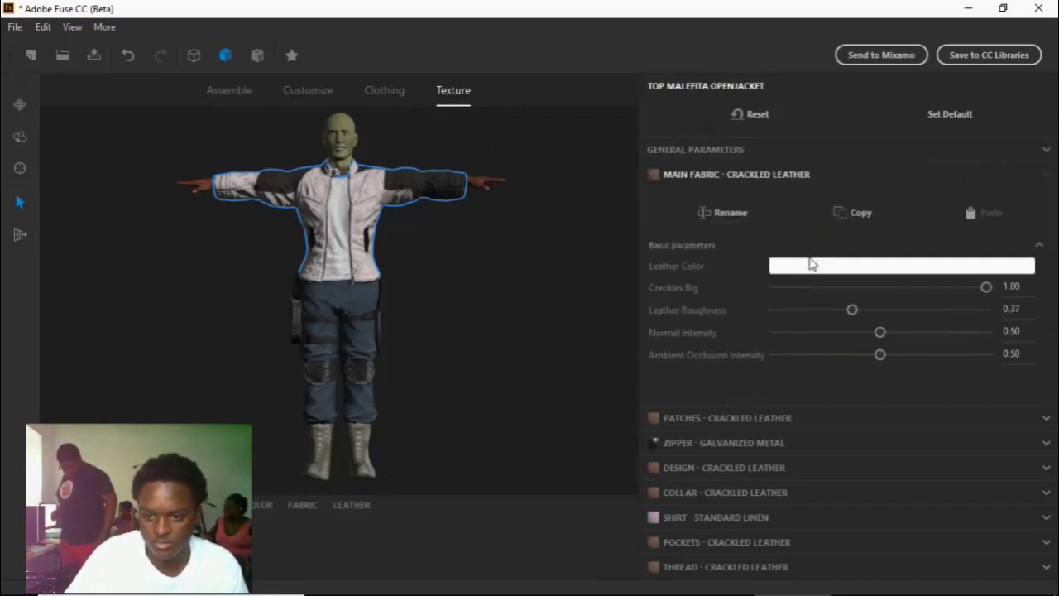
pyautogui.click(796, 268)
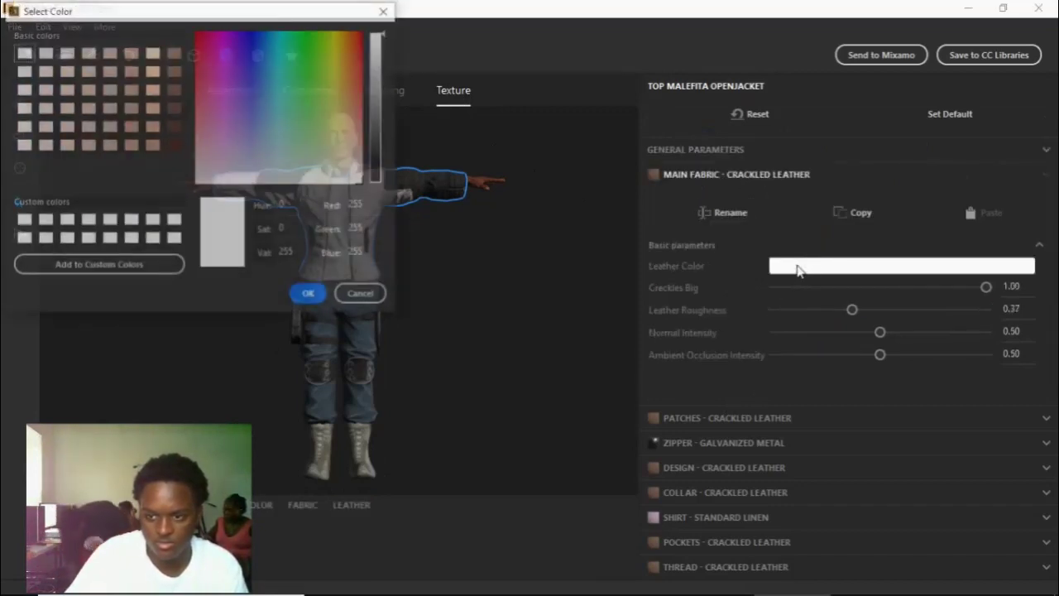
pyautogui.moveTo(389, 37); pyautogui.dragTo(404, 194)
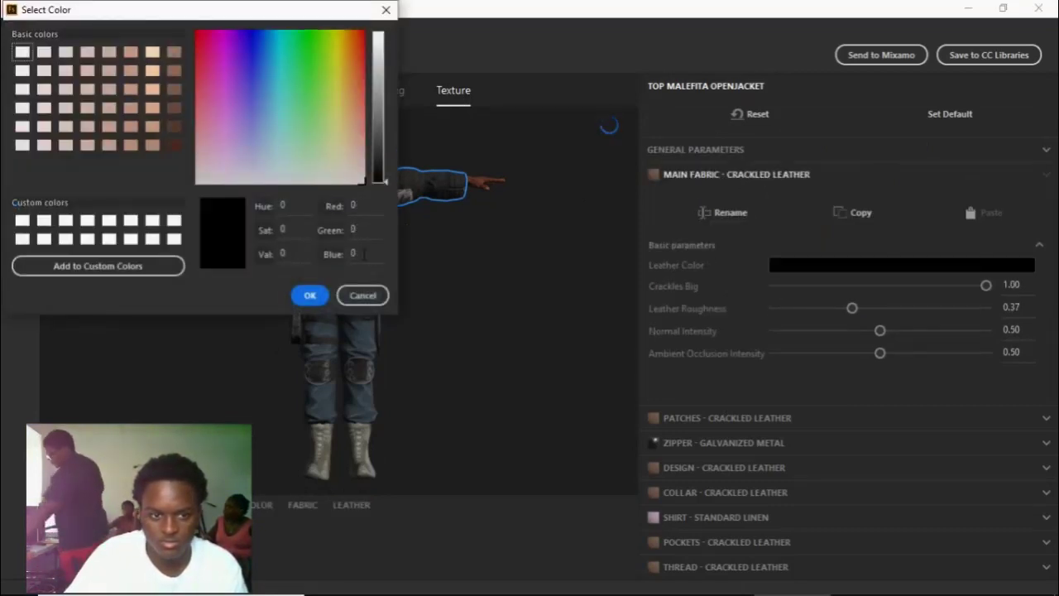
pyautogui.click(309, 298)
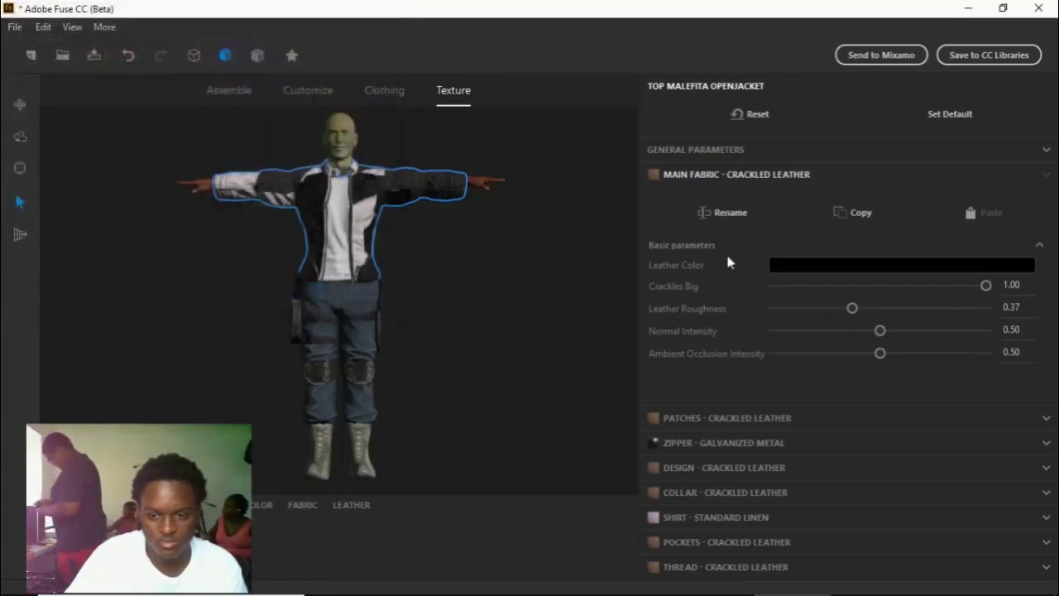
pyautogui.moveTo(987, 286); pyautogui.dragTo(965, 309)
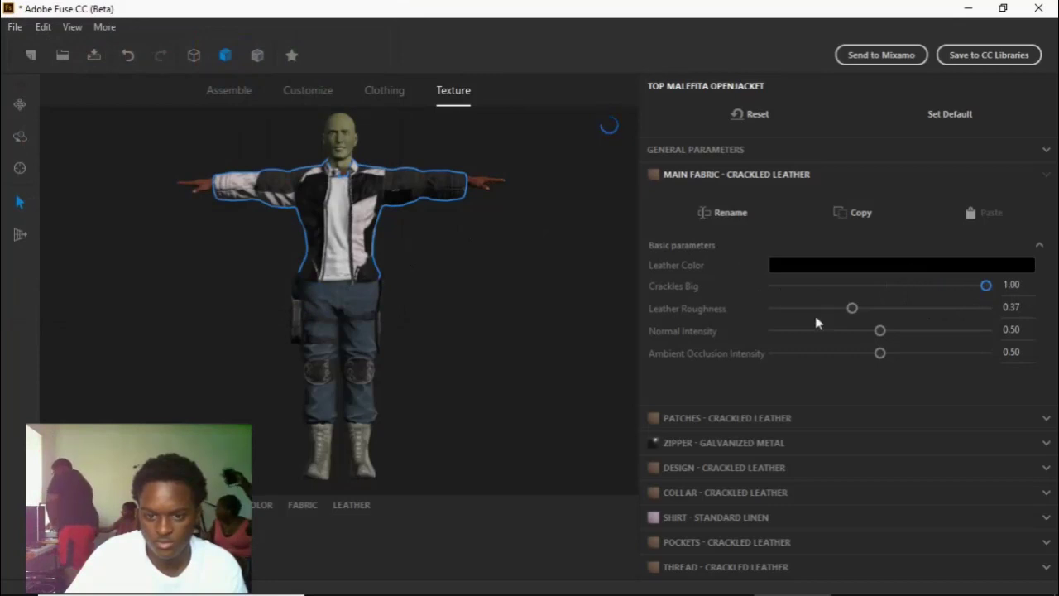
# Step: Set the jacket's Patches leather colour to black as well
pyautogui.click(731, 420)
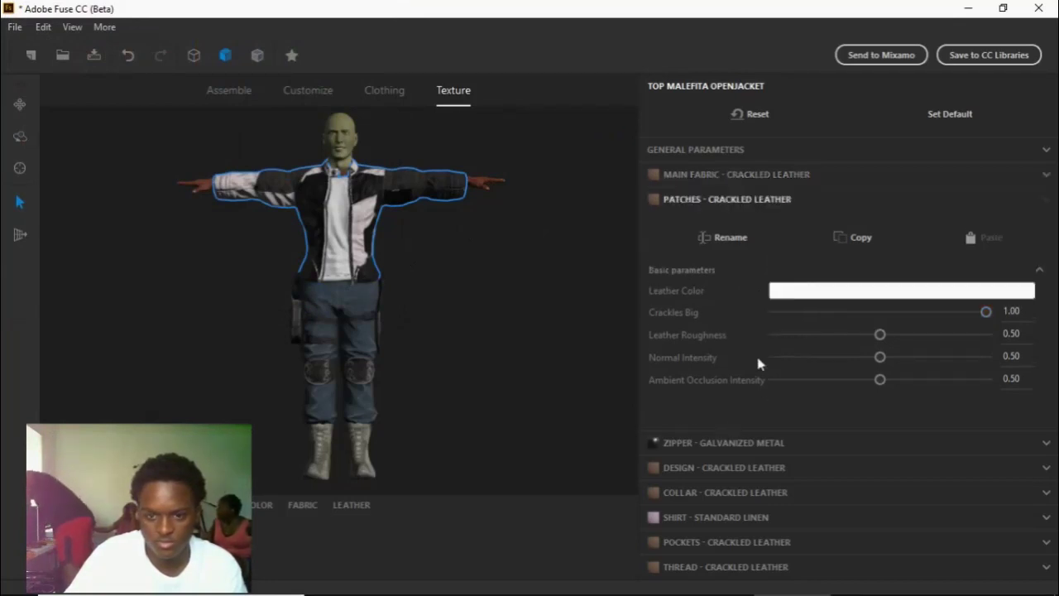
pyautogui.click(809, 291)
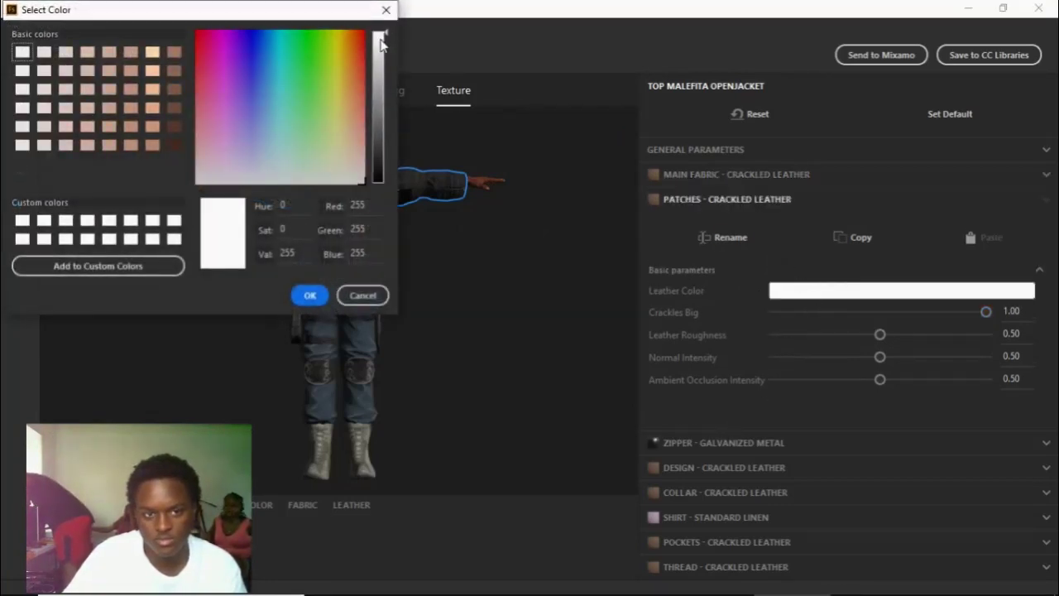
pyautogui.click(379, 105)
pyautogui.moveTo(353, 160); pyautogui.dragTo(354, 287)
pyautogui.click(310, 296)
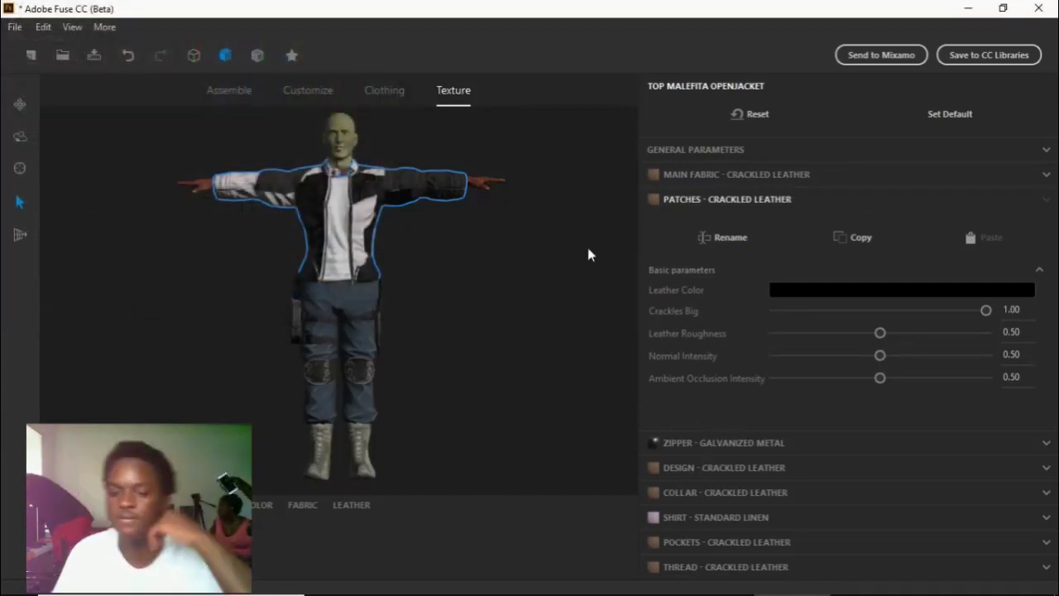
# Step: Colour the Tactical Response pants' Classic Jean Fabric black and orbit to check the result
pyautogui.click(358, 305)
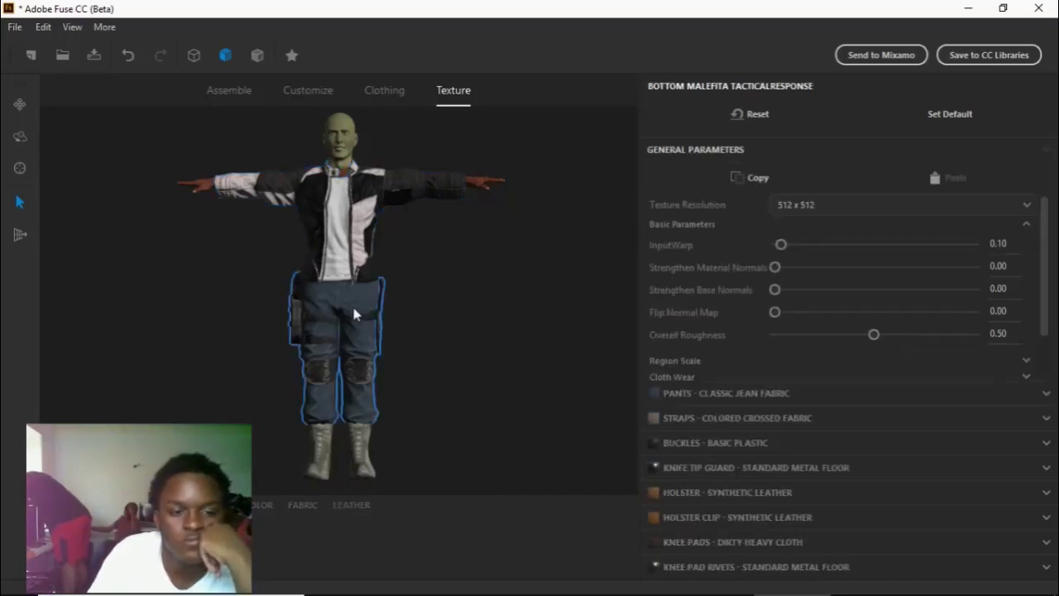
pyautogui.click(727, 399)
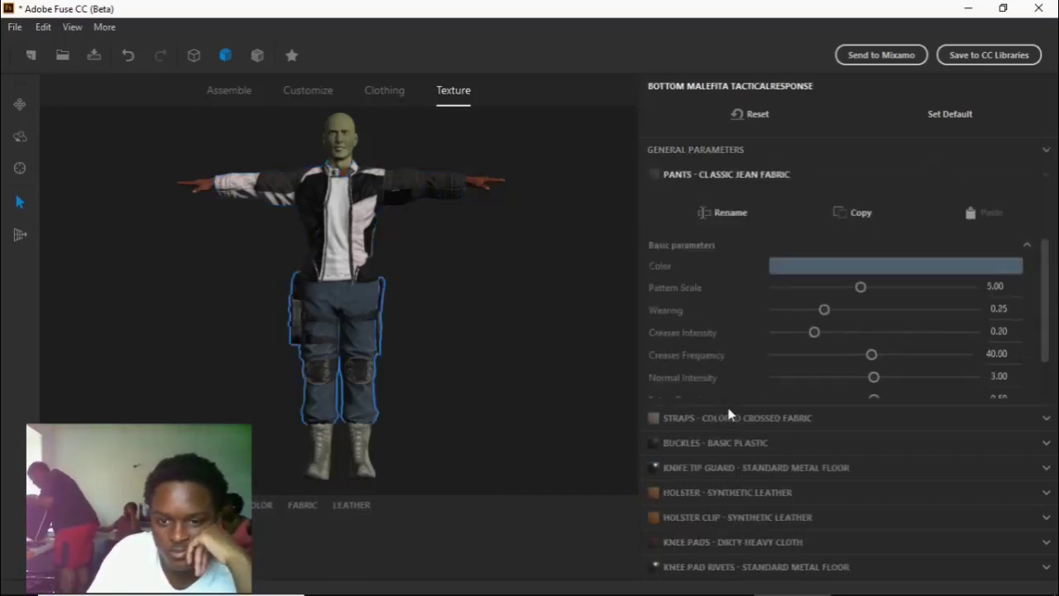
pyautogui.click(822, 270)
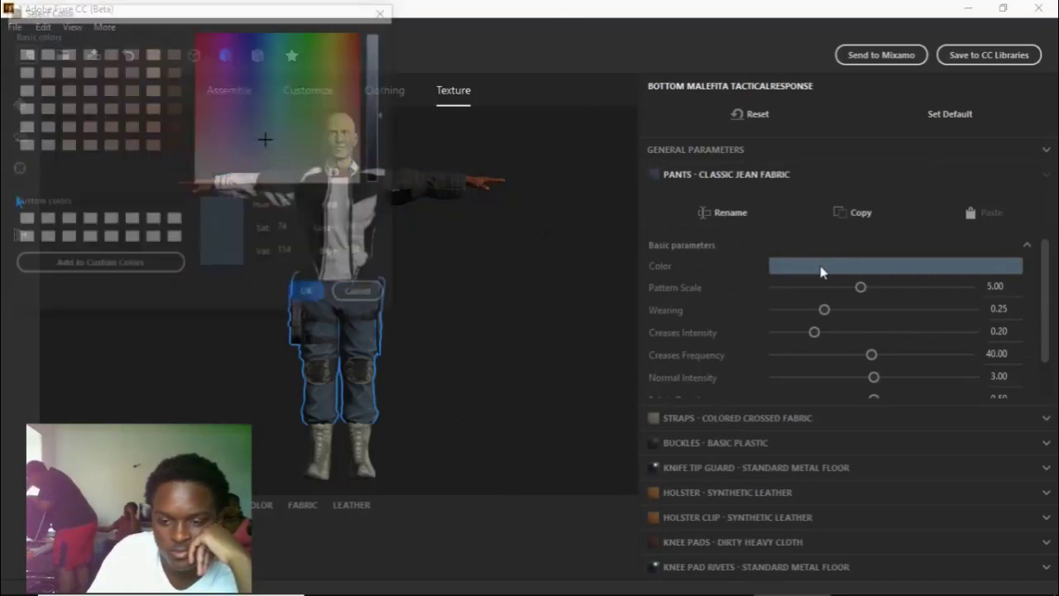
pyautogui.moveTo(387, 124); pyautogui.dragTo(371, 264)
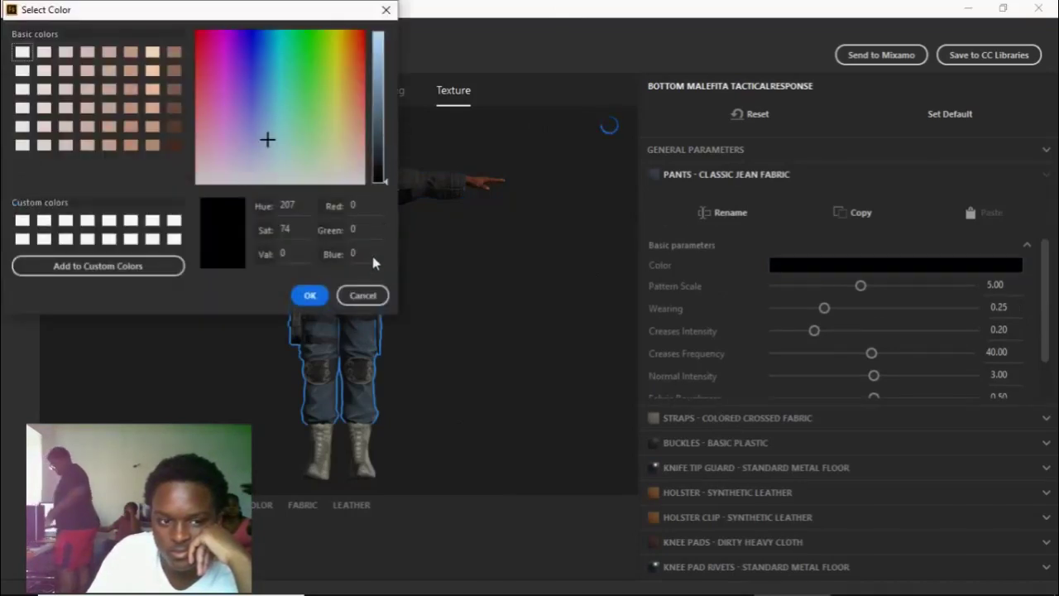
pyautogui.click(312, 300)
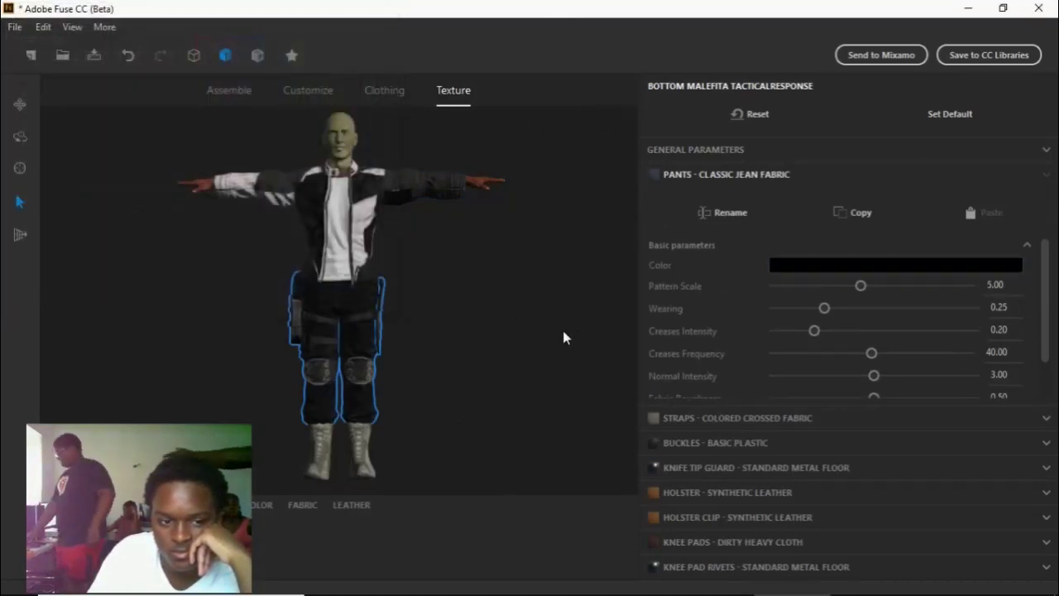
pyautogui.moveTo(565, 338); pyautogui.dragTo(585, 322)
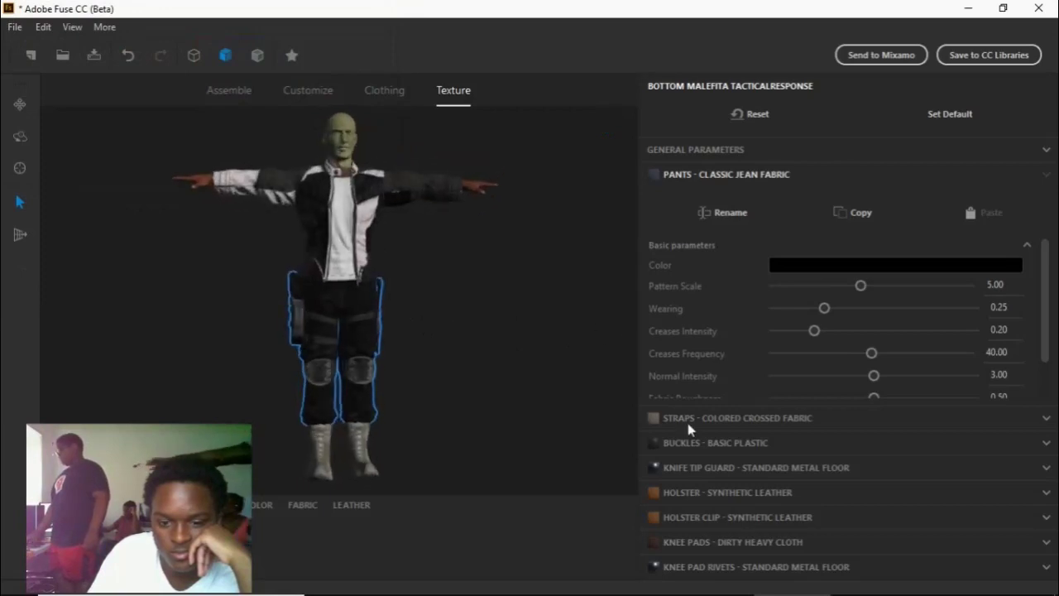
# Step: Set the knife tip guard's metal colour to neutral grey RGB 138, 138, 138
pyautogui.click(701, 469)
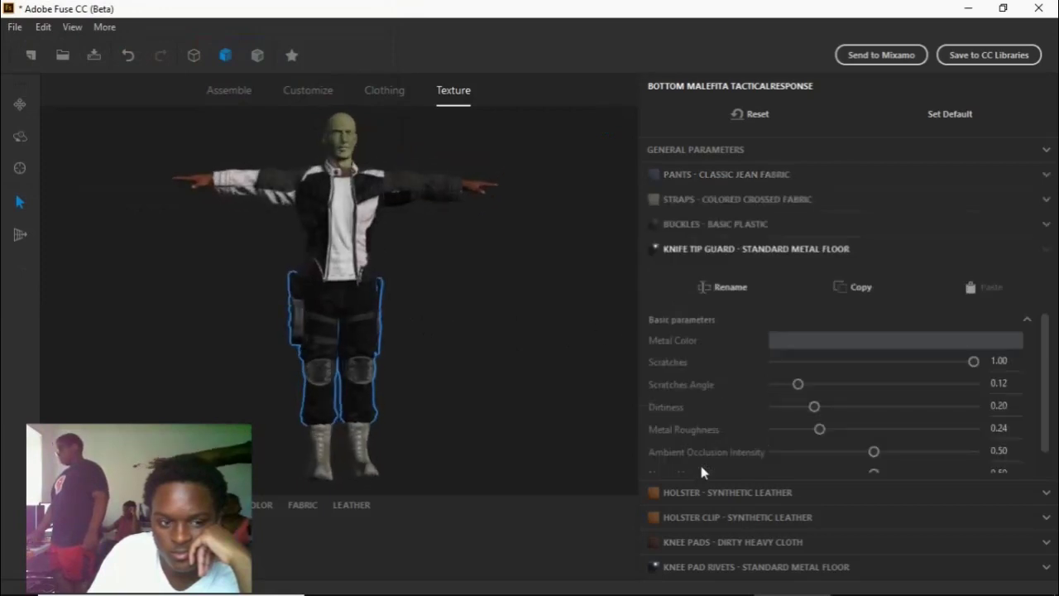
pyautogui.click(792, 341)
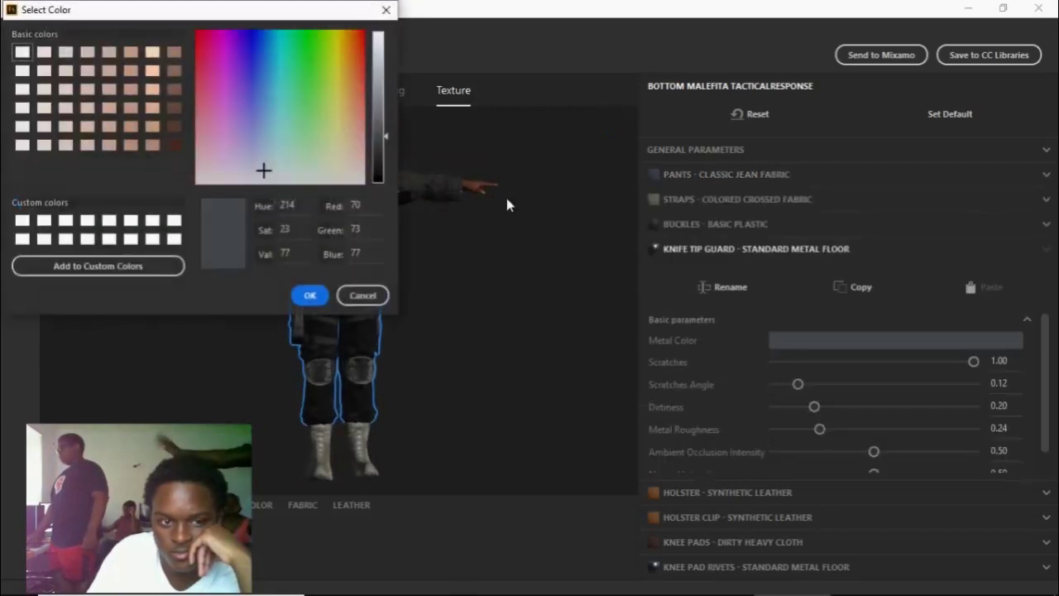
pyautogui.click(174, 127)
pyautogui.click(312, 298)
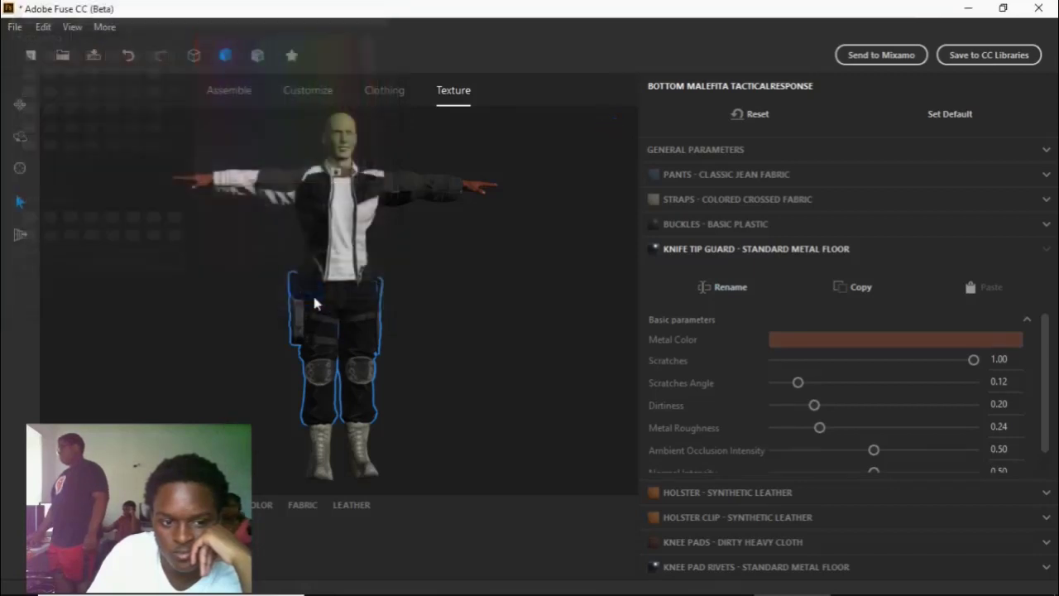
pyautogui.moveTo(536, 318); pyautogui.dragTo(389, 310)
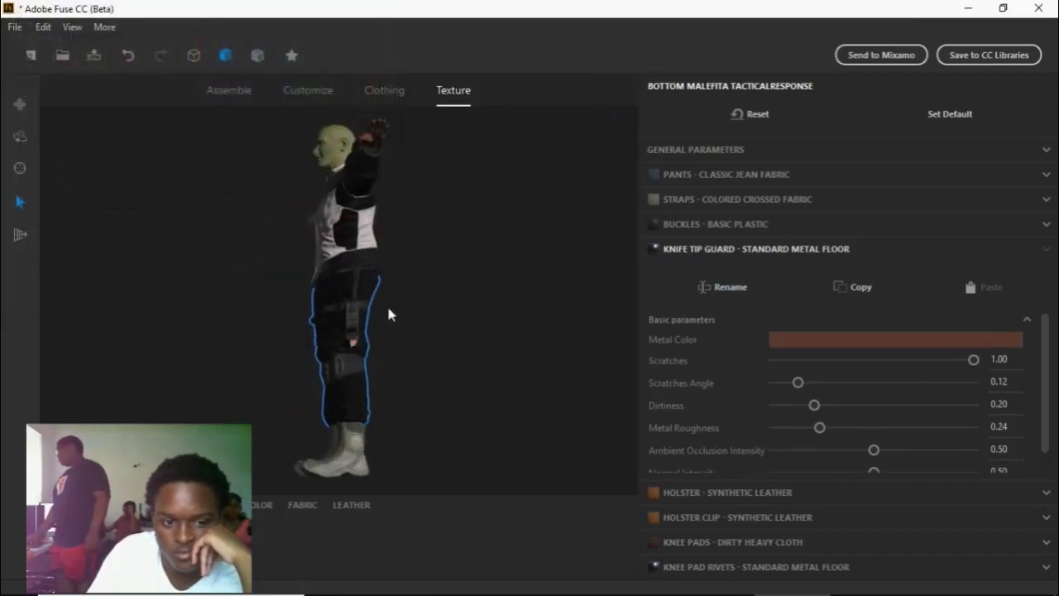
pyautogui.click(789, 341)
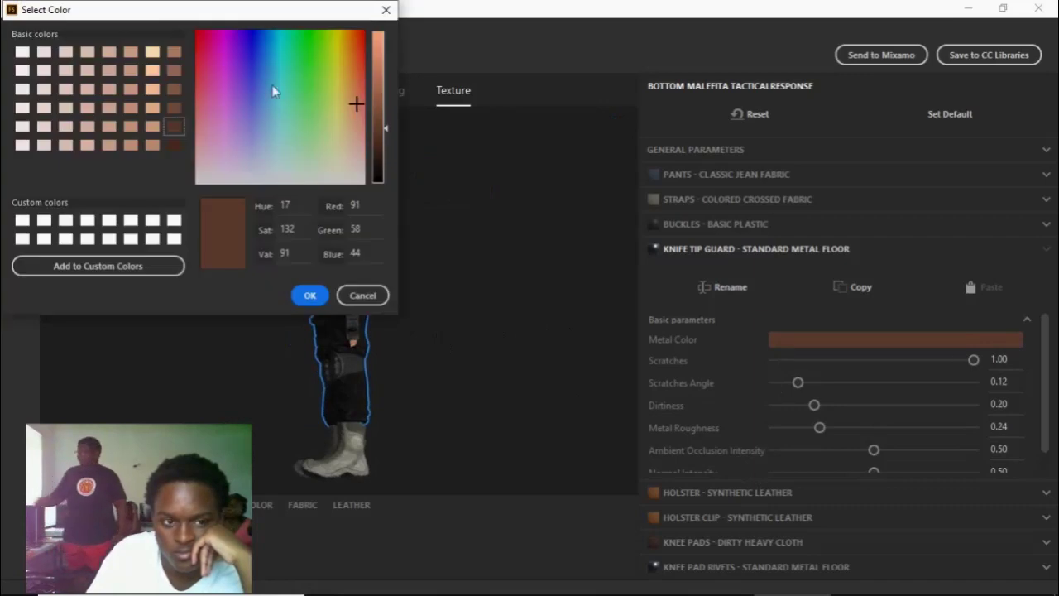
pyautogui.moveTo(365, 118); pyautogui.dragTo(385, 224)
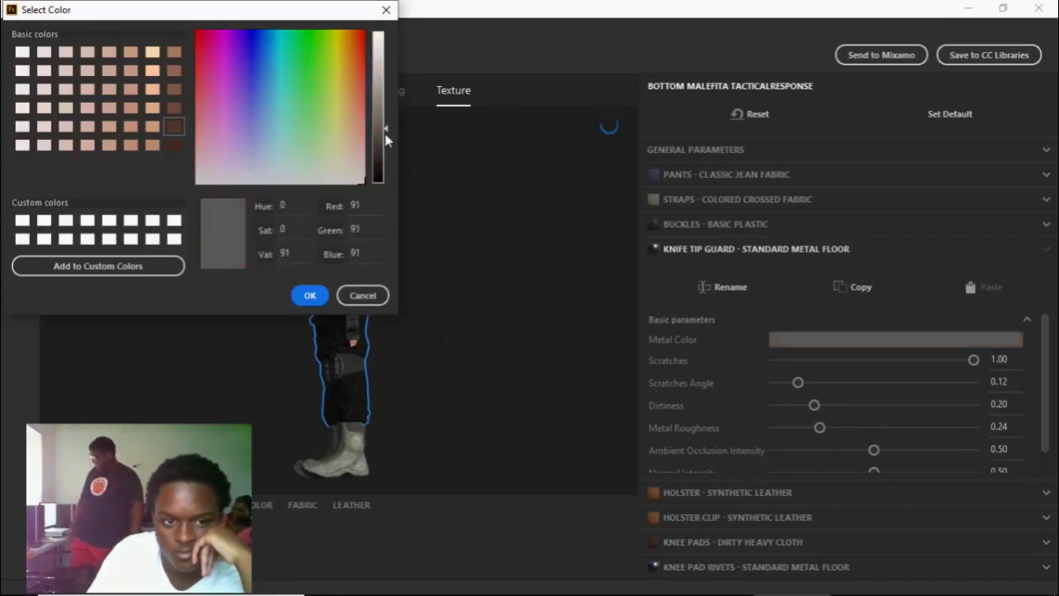
pyautogui.moveTo(386, 128); pyautogui.dragTo(385, 113)
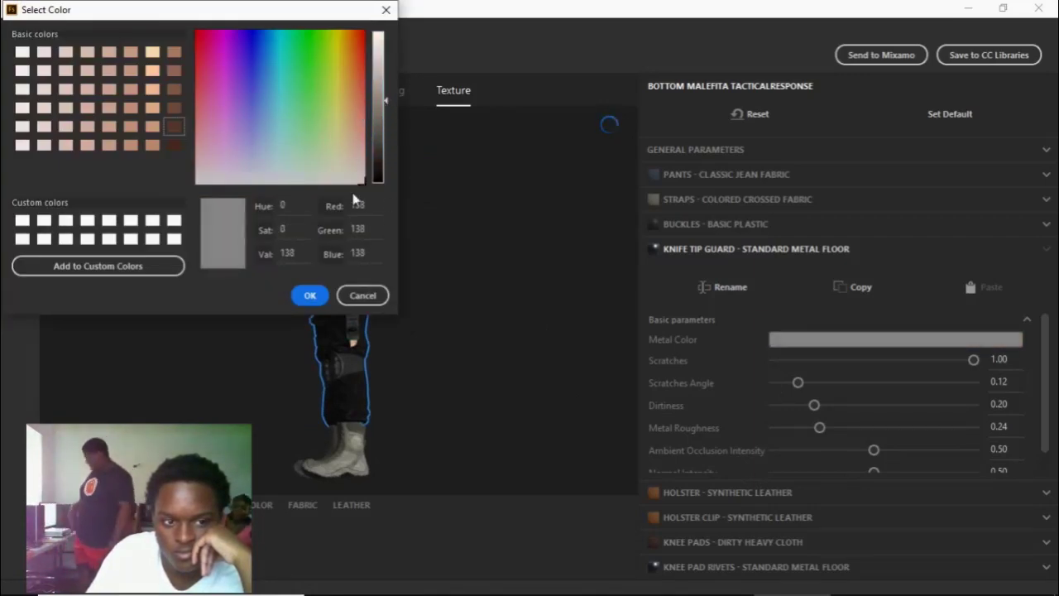
pyautogui.click(310, 296)
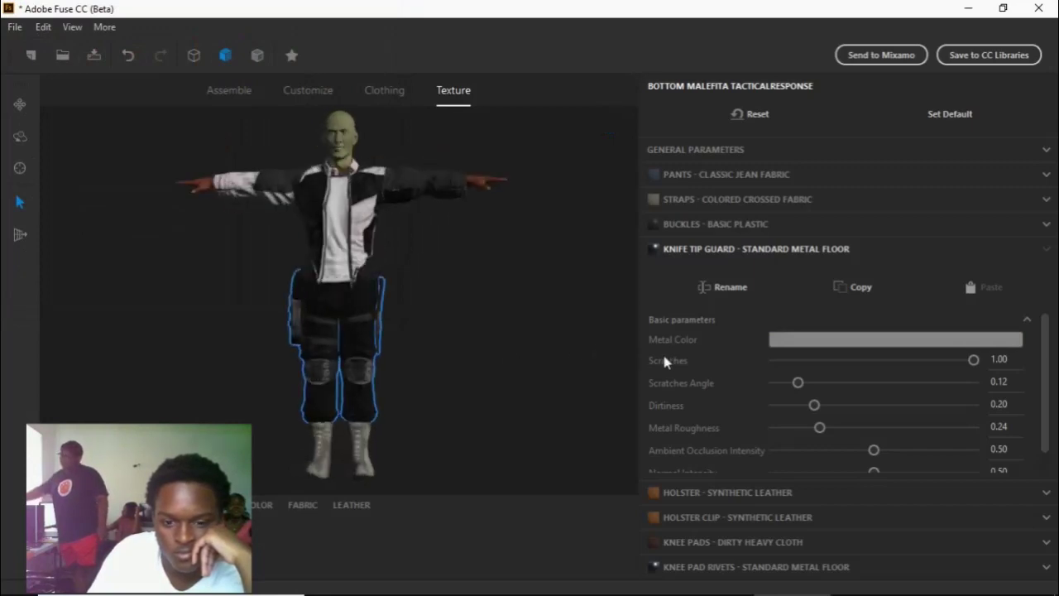
# Step: Change the holster leather to a lighter brown
pyautogui.click(688, 494)
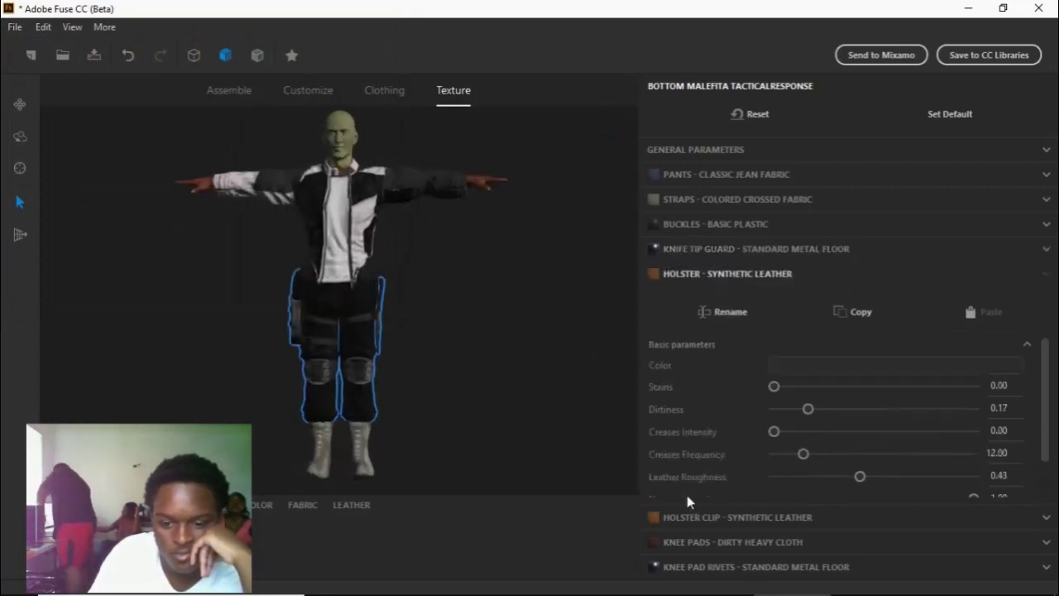
pyautogui.click(787, 365)
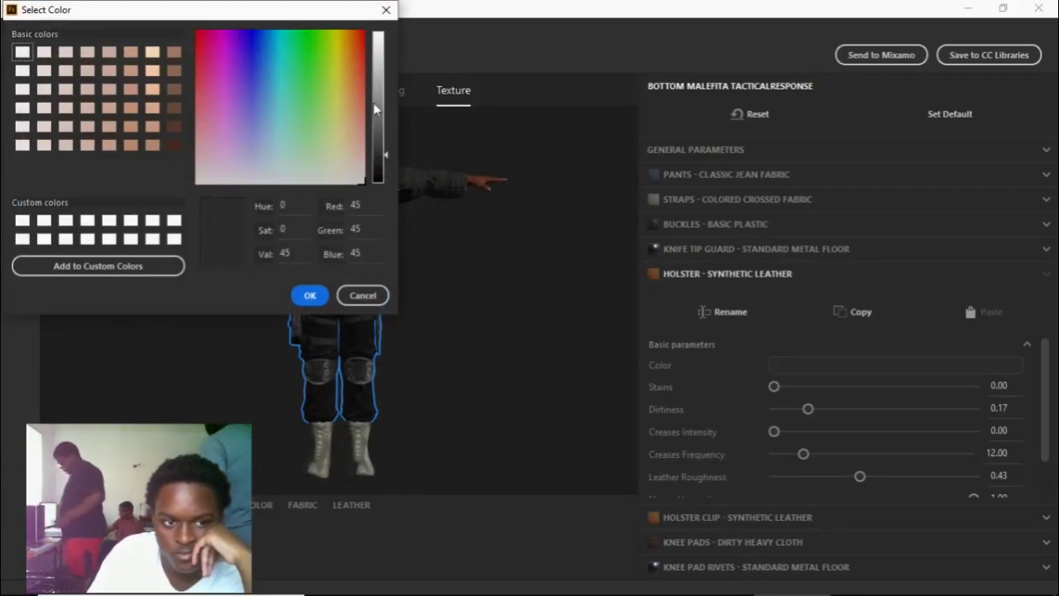
pyautogui.click(173, 108)
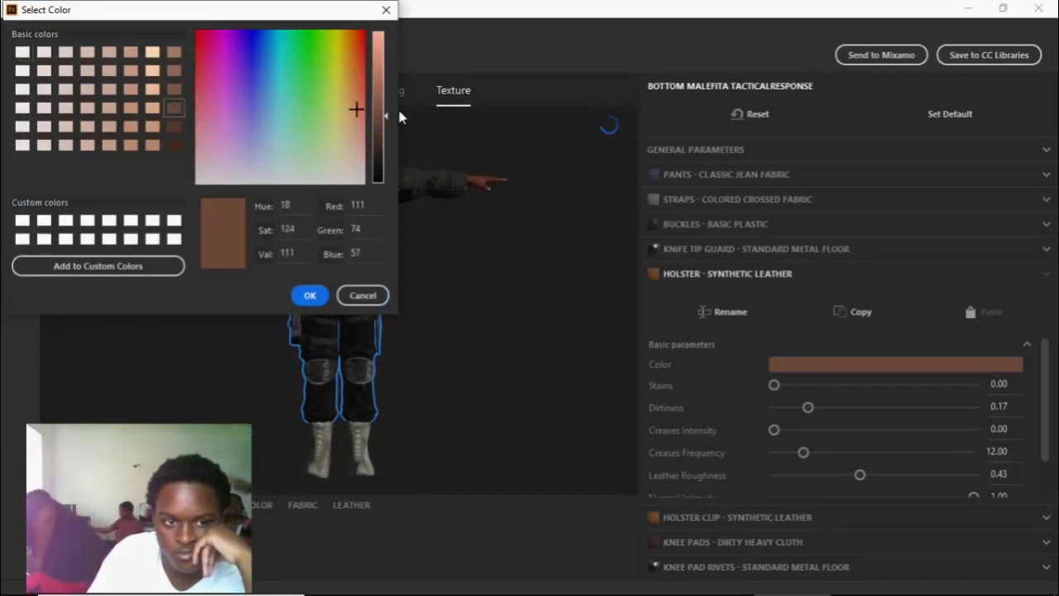
pyautogui.moveTo(381, 119); pyautogui.dragTo(382, 91)
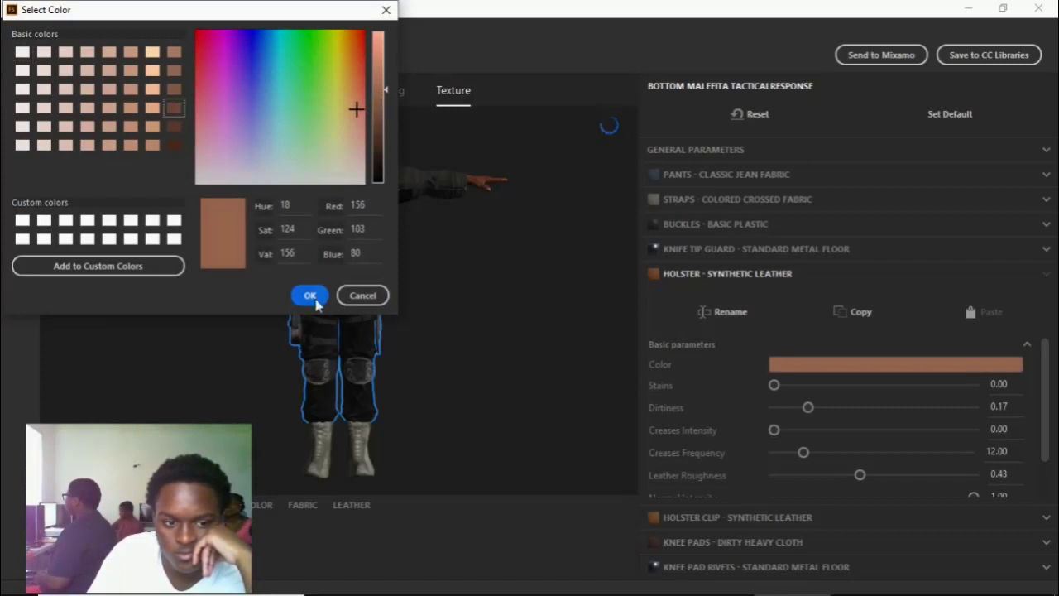
pyautogui.click(311, 296)
pyautogui.moveTo(457, 310); pyautogui.dragTo(472, 284)
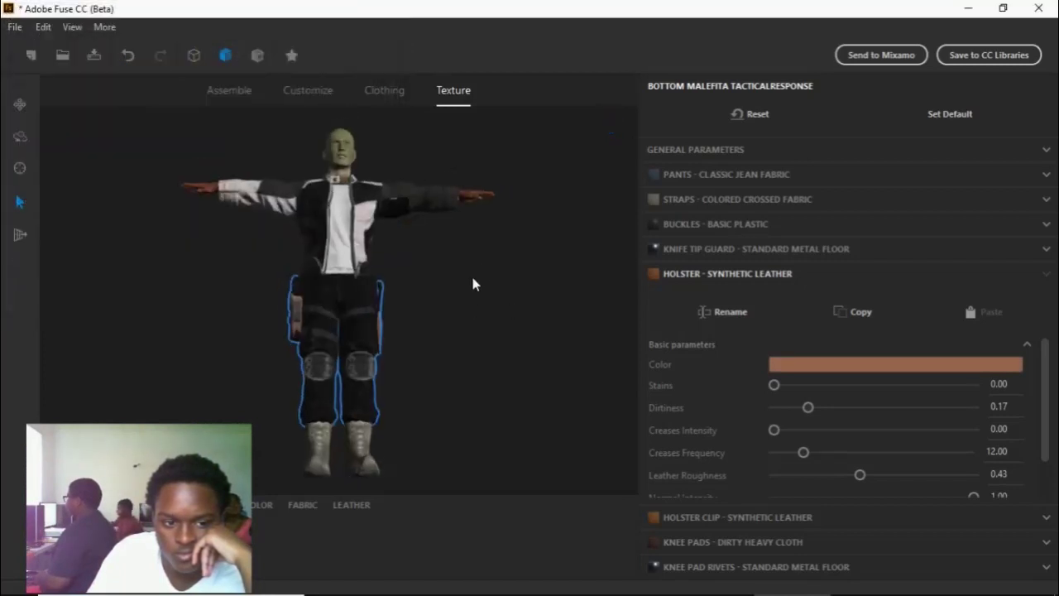
# Step: Give the holster clip the matching light brown, RGB 146, 92, 70
pyautogui.click(720, 518)
pyautogui.click(797, 390)
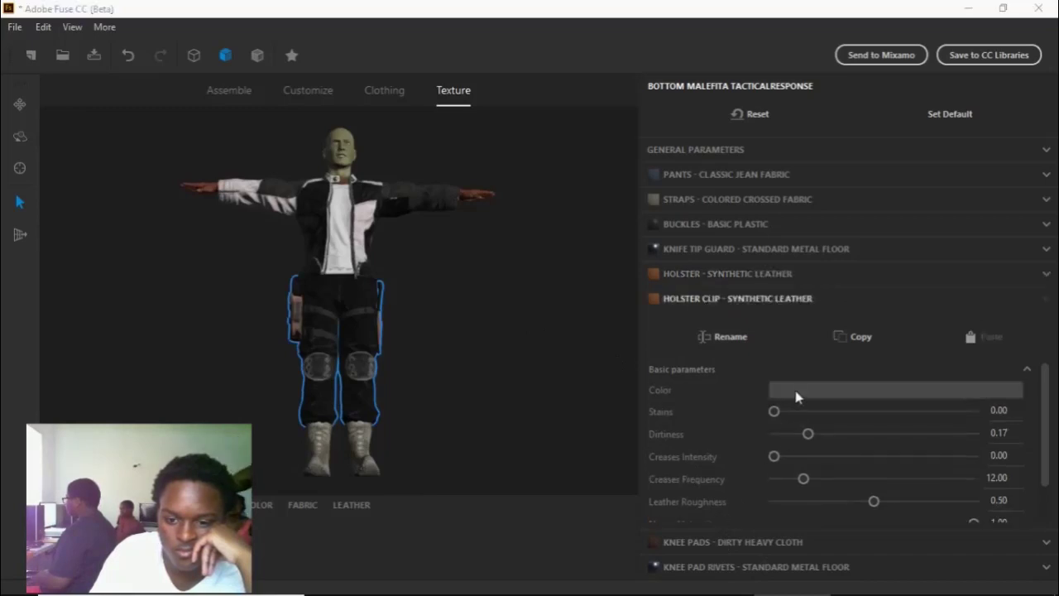
pyautogui.click(174, 125)
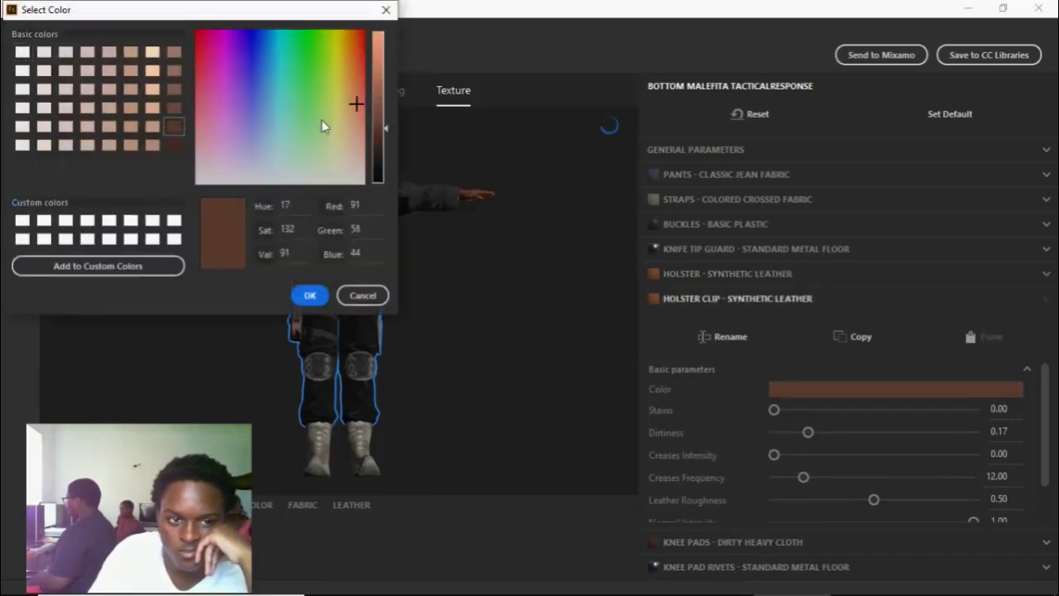
pyautogui.moveTo(383, 130); pyautogui.dragTo(382, 99)
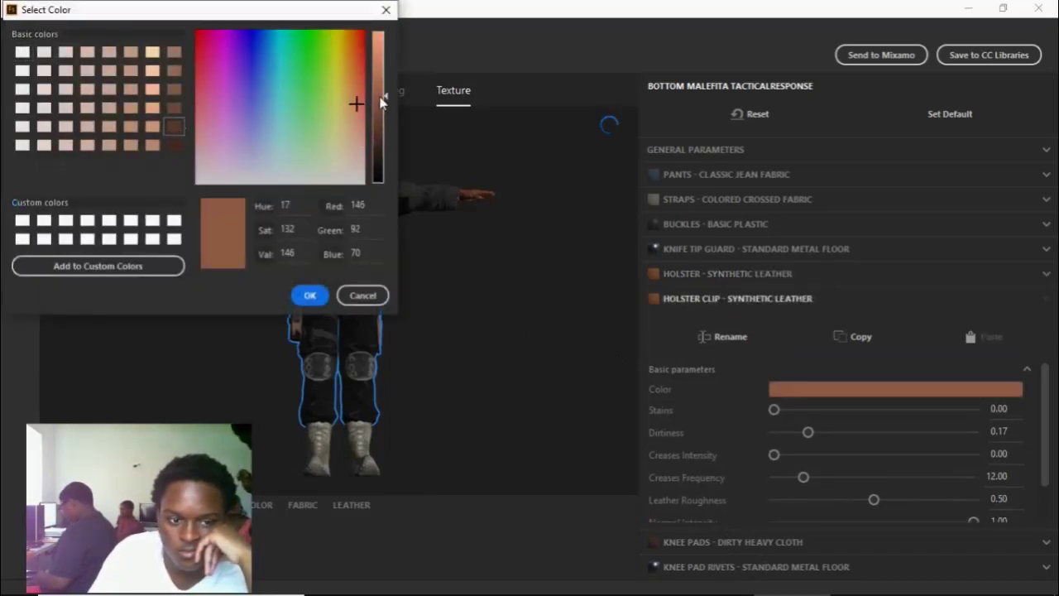
pyautogui.click(310, 296)
pyautogui.moveTo(425, 345); pyautogui.dragTo(494, 336)
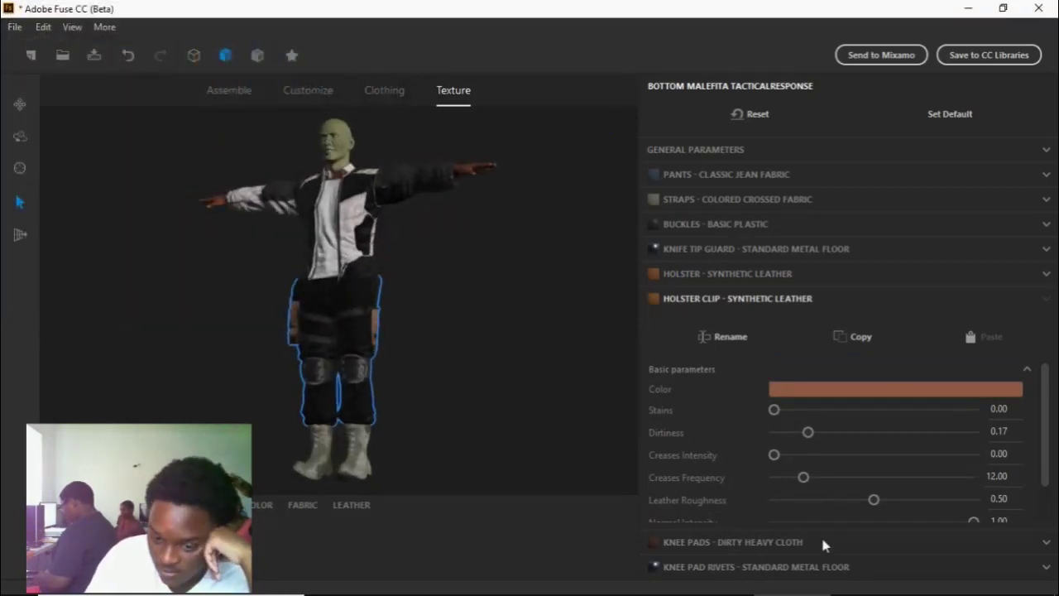
pyautogui.click(1028, 370)
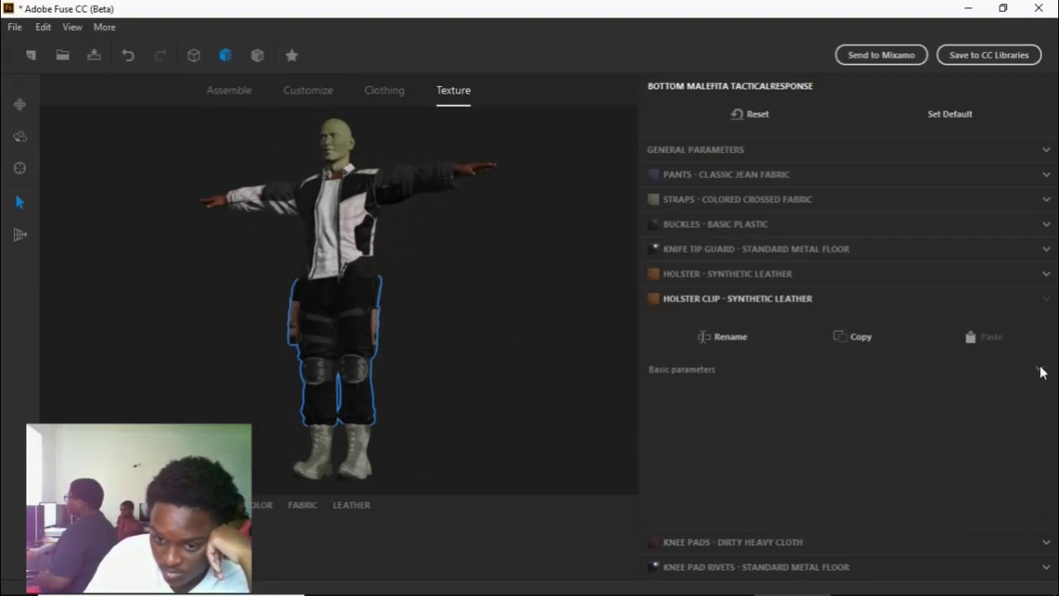
# Step: Colour the crossed-fabric straps dark brown, RGB 86, 56, 44
pyautogui.click(699, 203)
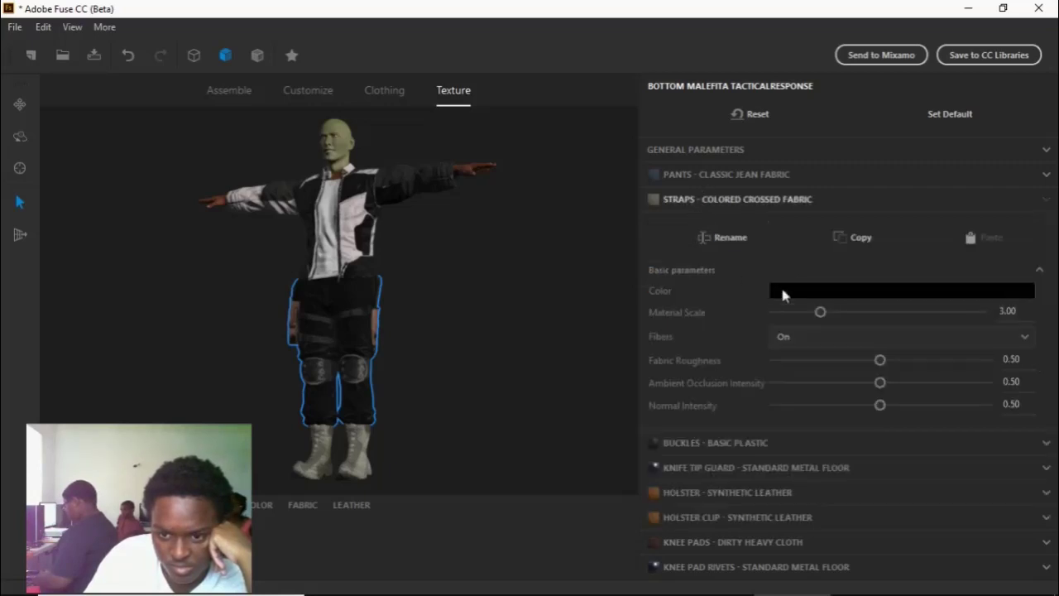
pyautogui.click(781, 290)
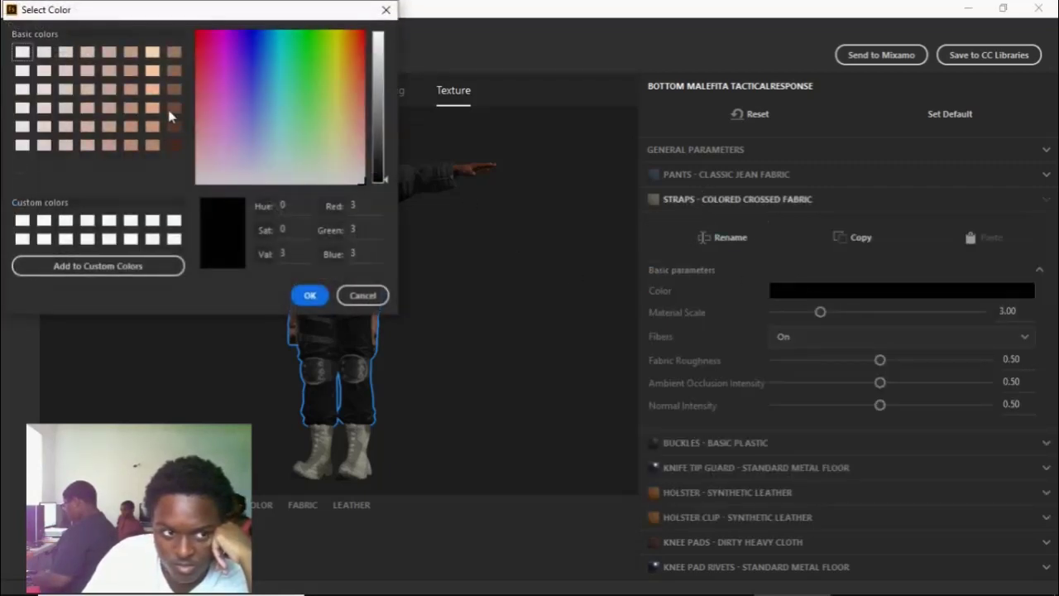
pyautogui.click(173, 108)
pyautogui.moveTo(381, 128)
pyautogui.mouseDown()
pyautogui.moveTo(381, 109)
pyautogui.moveTo(387, 136)
pyautogui.mouseUp()
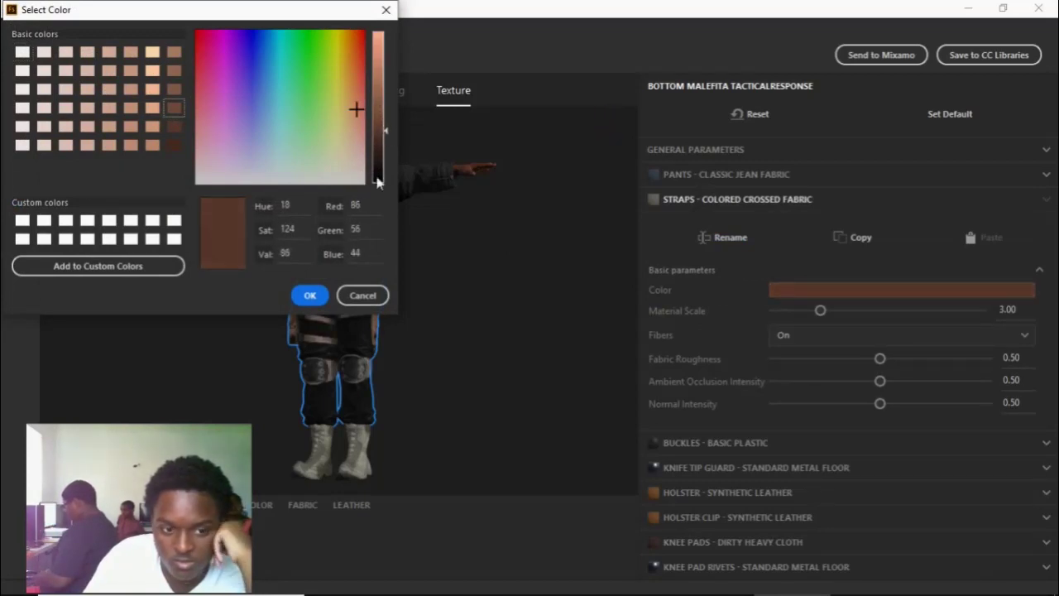
pyautogui.click(307, 296)
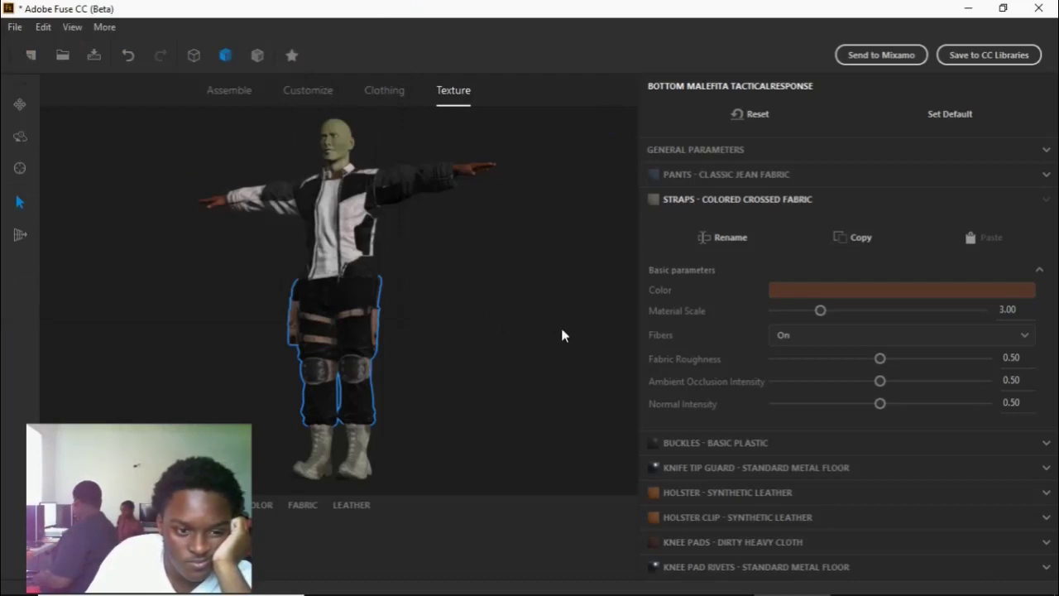
pyautogui.moveTo(560, 333); pyautogui.dragTo(371, 428)
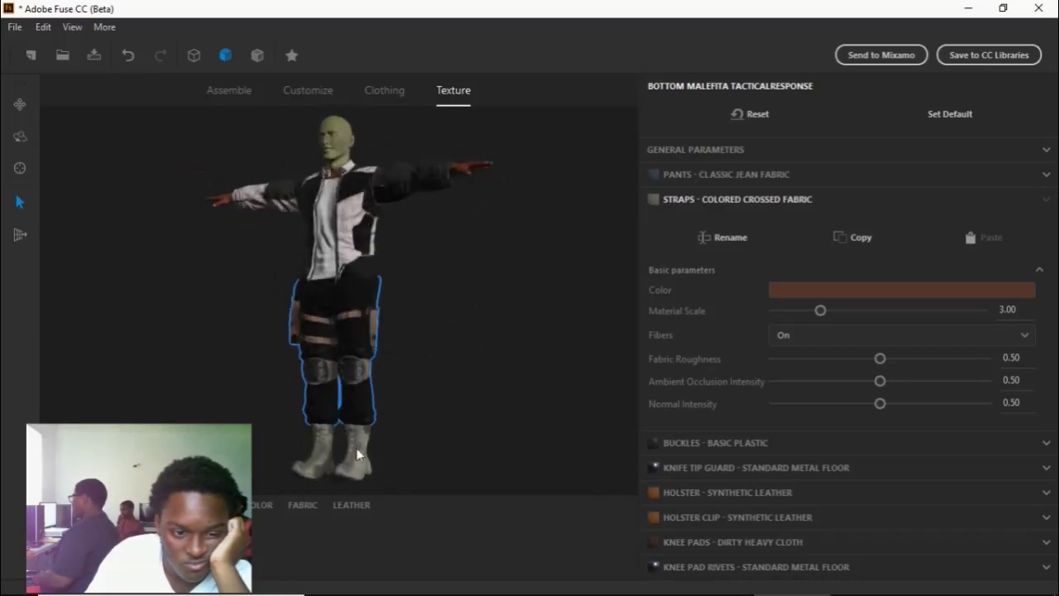
# Step: Select the jacket and make its design leather black
pyautogui.click(358, 456)
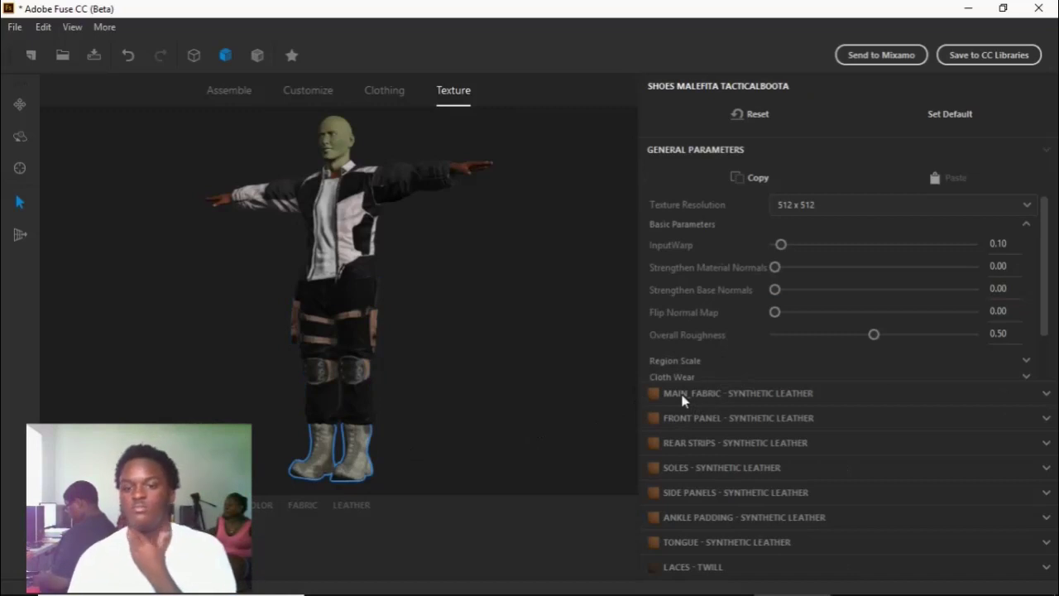
pyautogui.moveTo(437, 345); pyautogui.dragTo(553, 343)
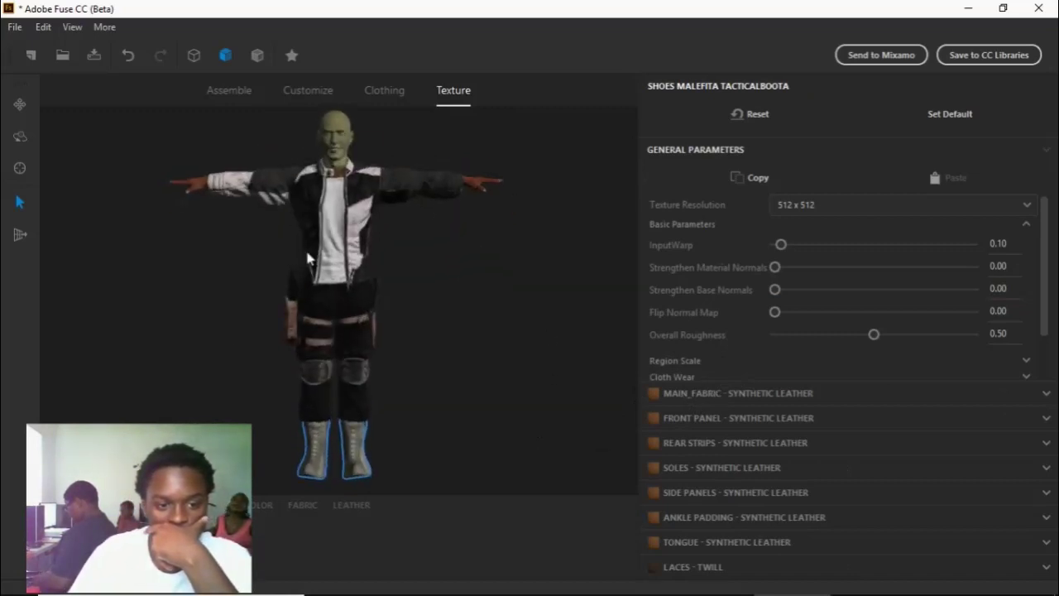
pyautogui.click(325, 234)
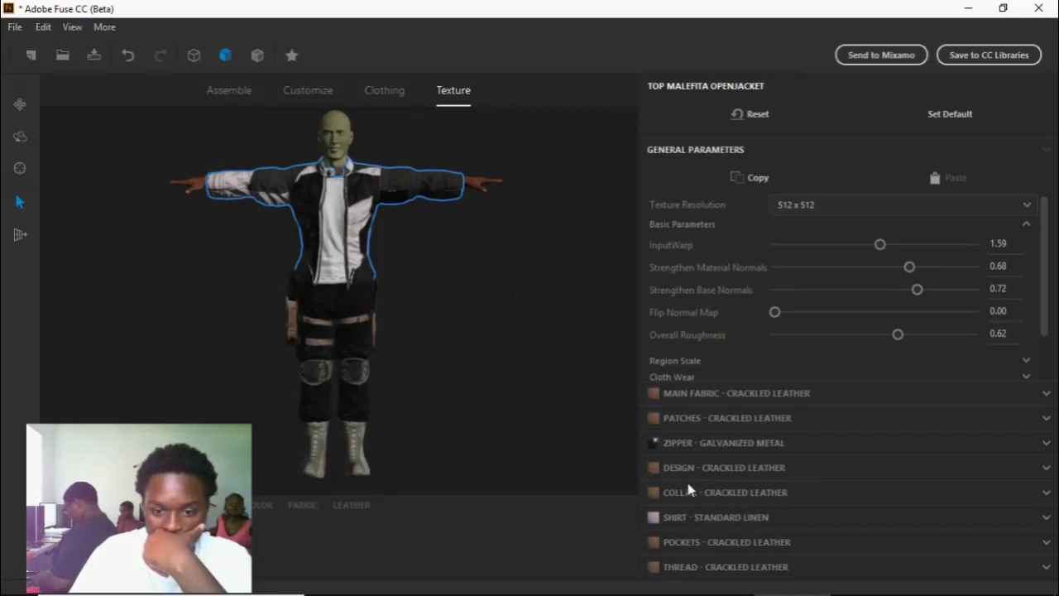
pyautogui.click(676, 392)
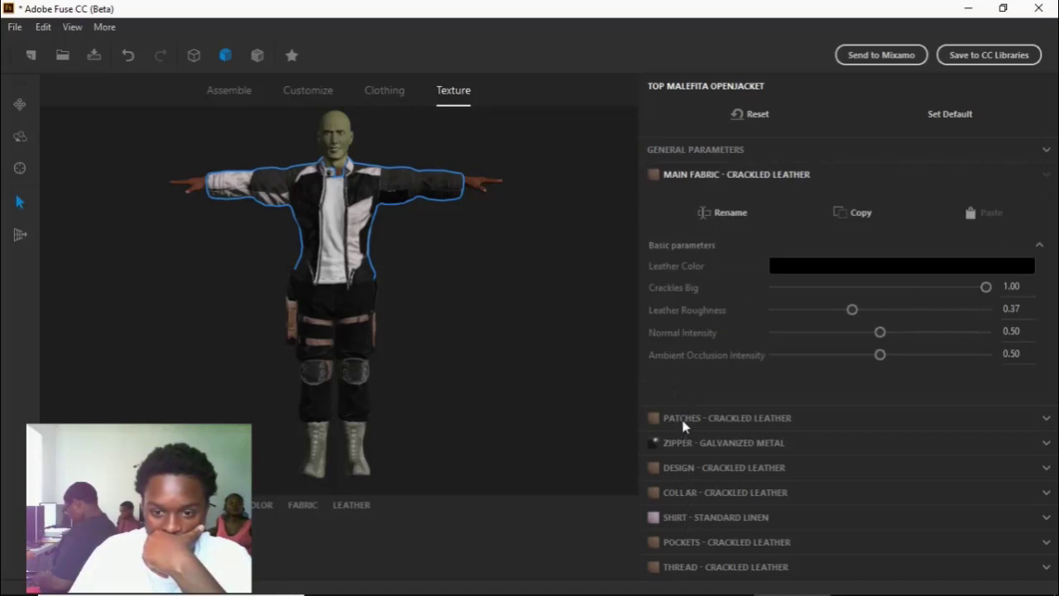
pyautogui.click(685, 419)
pyautogui.click(693, 447)
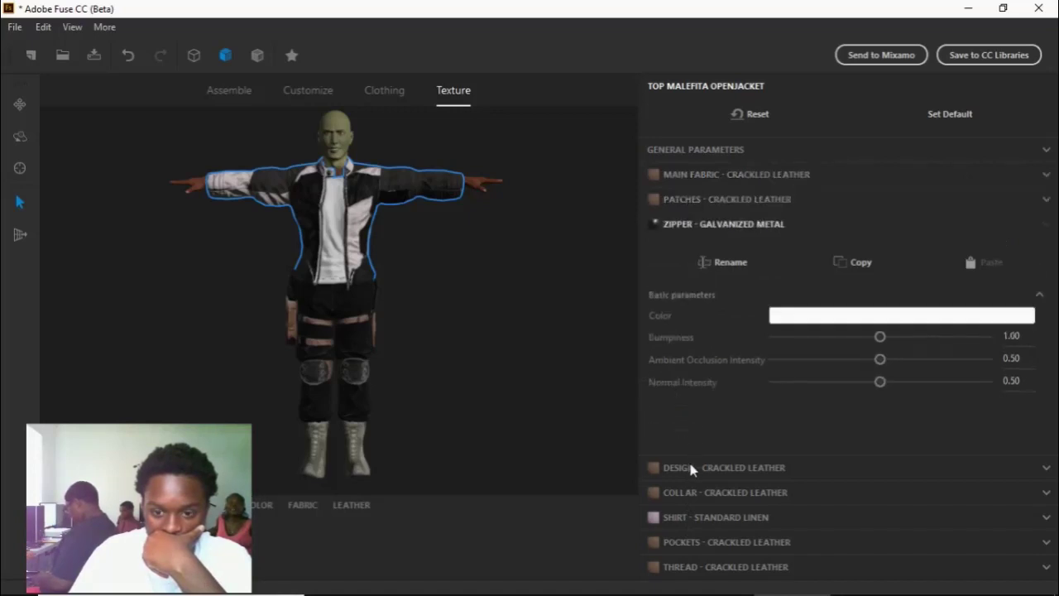
pyautogui.click(694, 468)
pyautogui.click(794, 341)
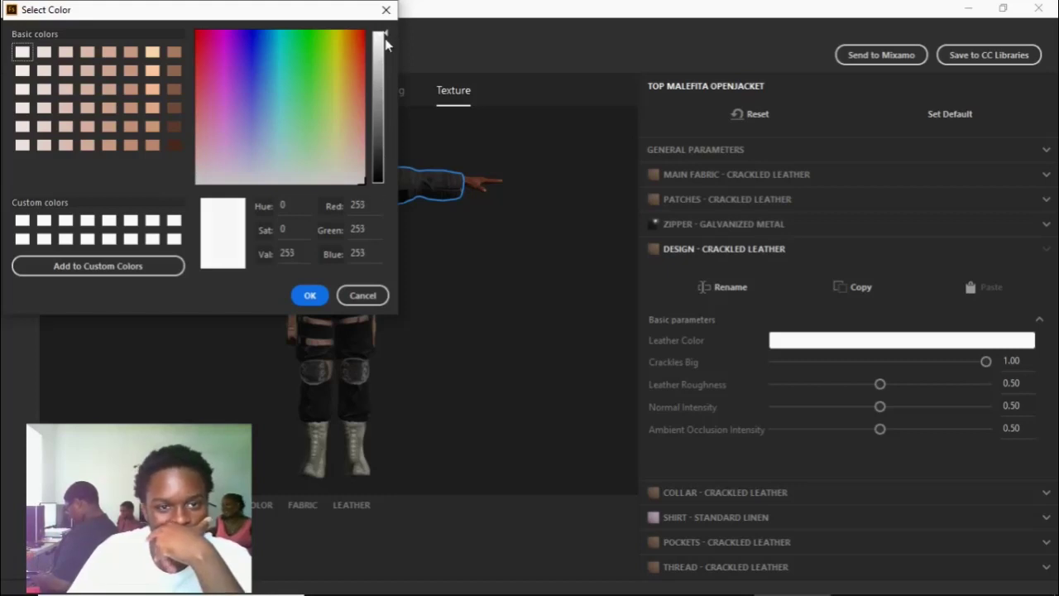
pyautogui.moveTo(385, 38); pyautogui.dragTo(385, 181)
pyautogui.click(316, 300)
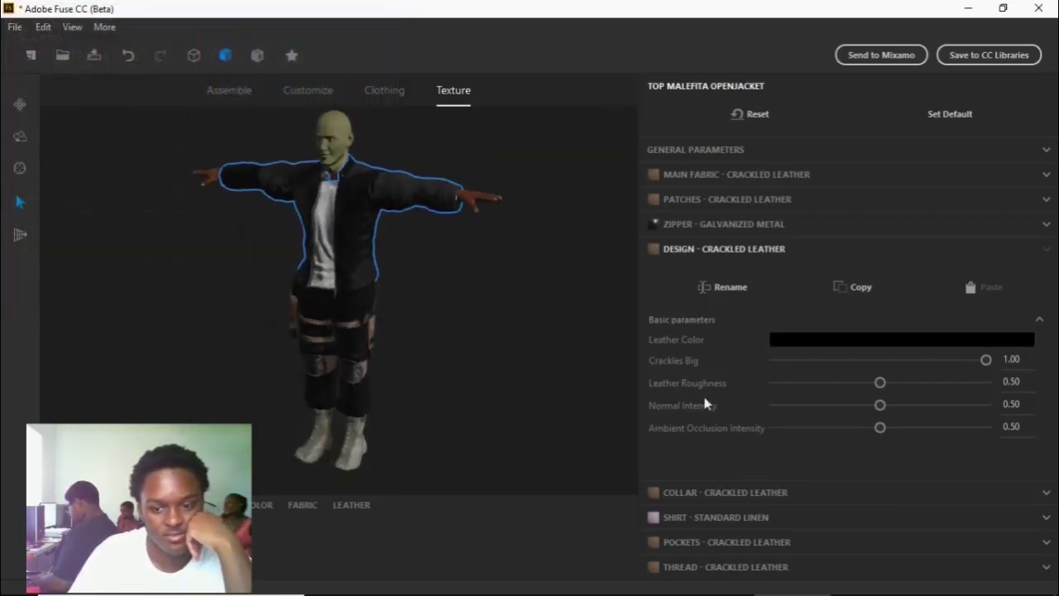
# Step: Make the jacket's thread leather black and check the jacket from all sides
pyautogui.click(747, 495)
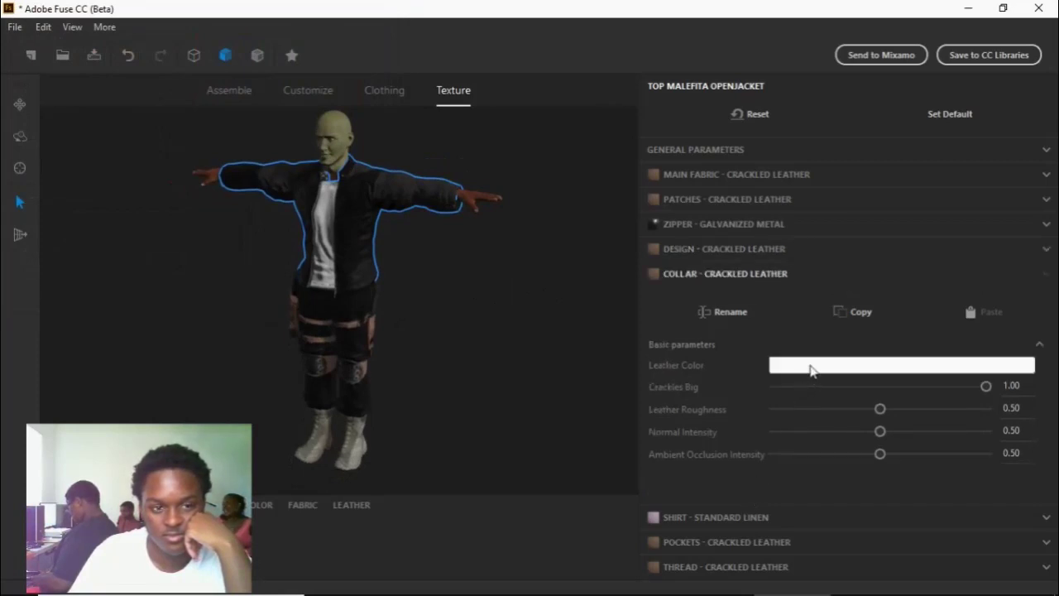
pyautogui.click(747, 543)
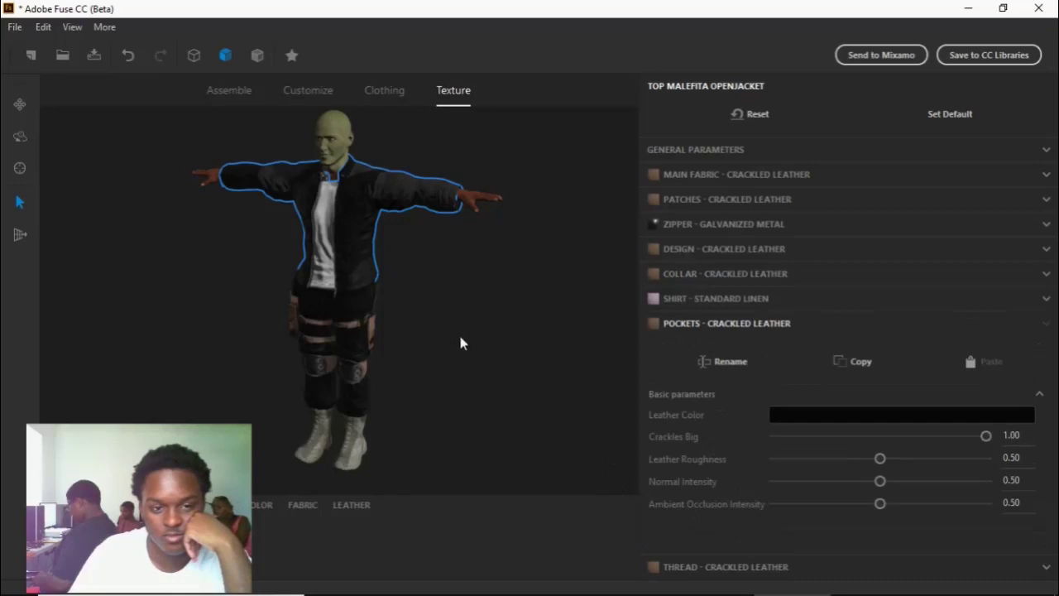
pyautogui.click(708, 568)
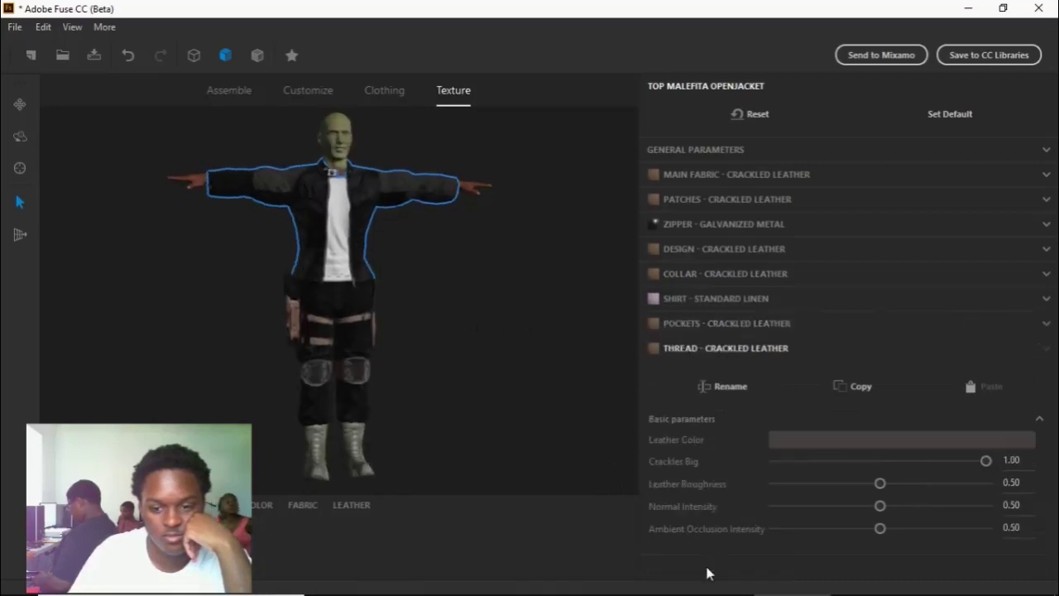
pyautogui.click(801, 442)
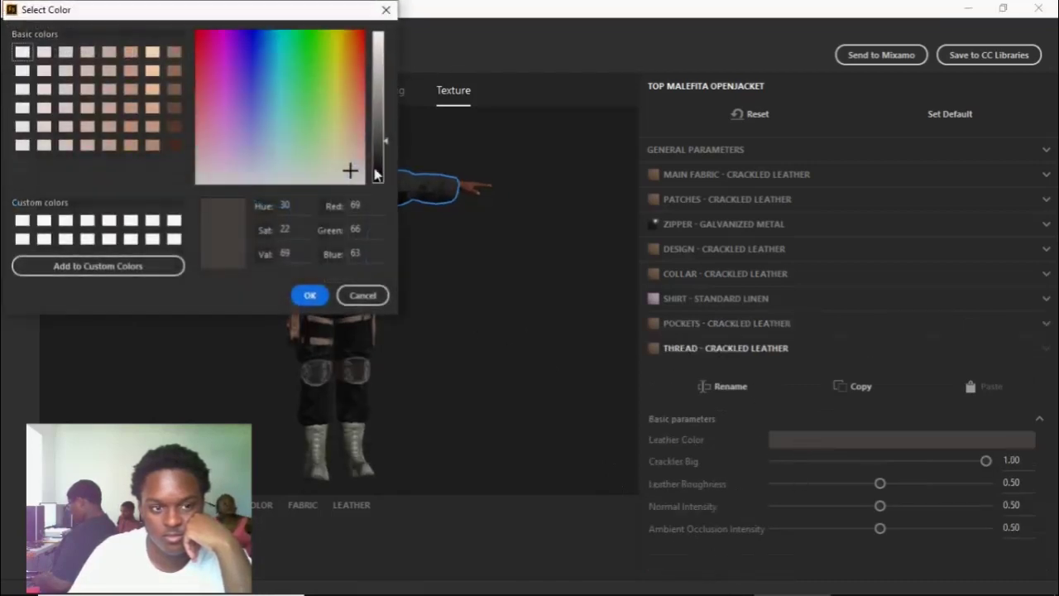
pyautogui.moveTo(378, 177); pyautogui.dragTo(397, 246)
pyautogui.click(309, 295)
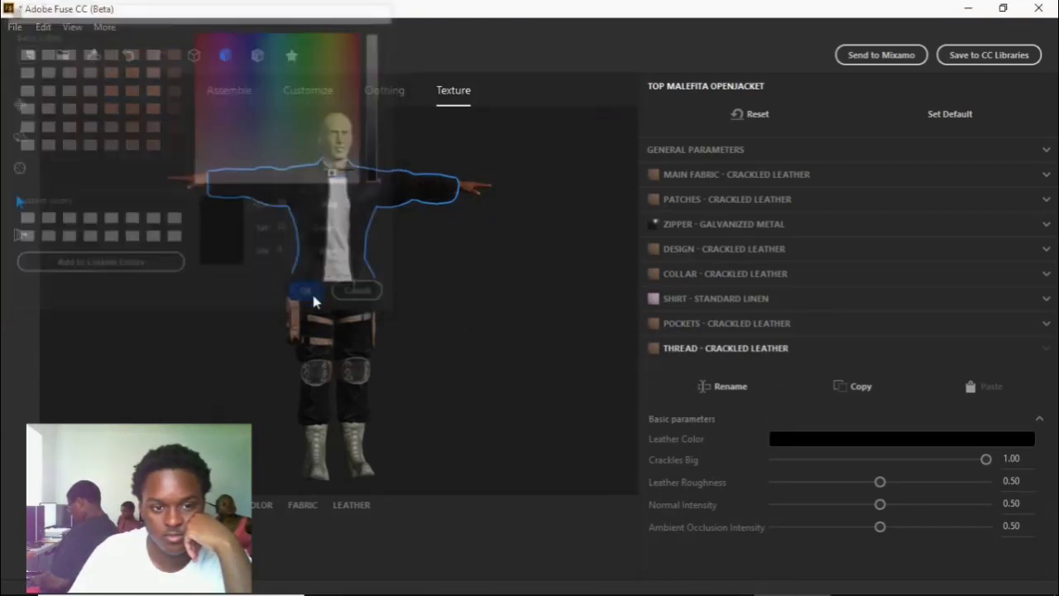
pyautogui.moveTo(488, 288); pyautogui.dragTo(5, 248)
pyautogui.moveTo(560, 253); pyautogui.dragTo(294, 302)
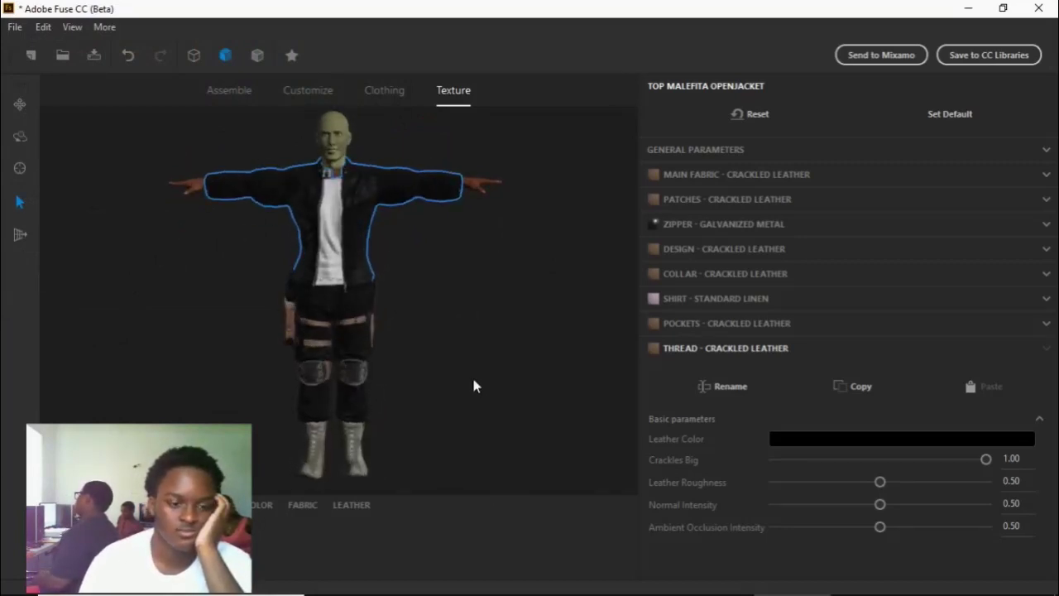
pyautogui.moveTo(474, 386); pyautogui.dragTo(198, 350)
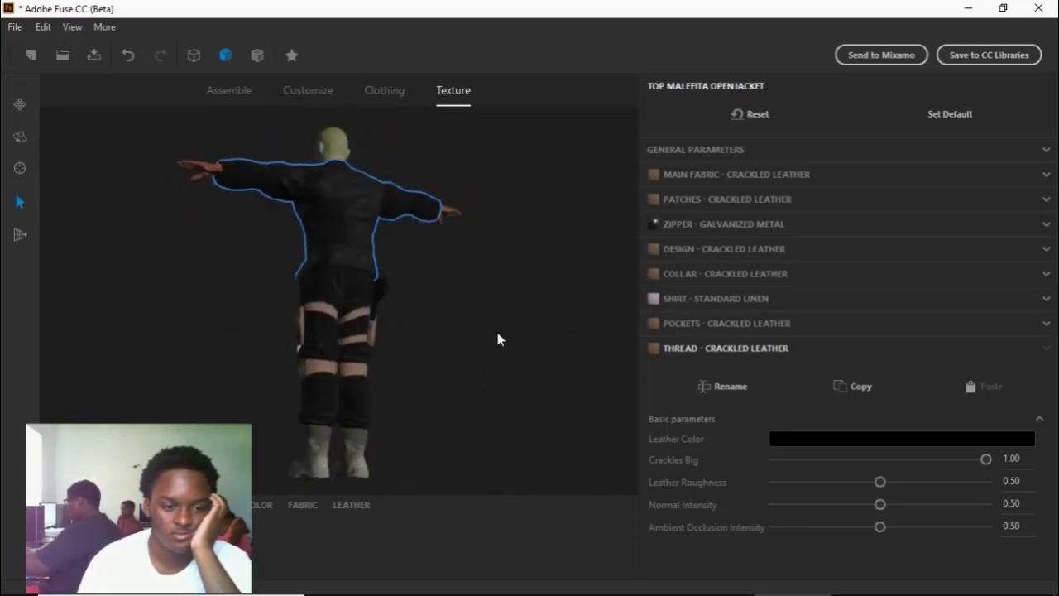
pyautogui.moveTo(497, 337); pyautogui.dragTo(144, 317)
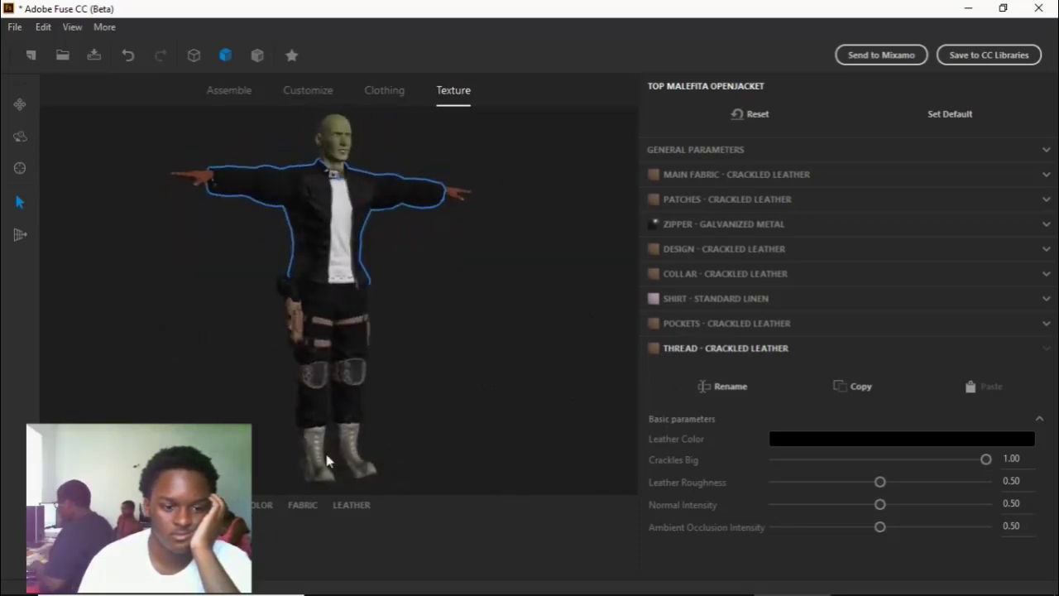
# Step: Select the boots and set their main fabric colour to white 255
pyautogui.click(348, 451)
pyautogui.click(694, 567)
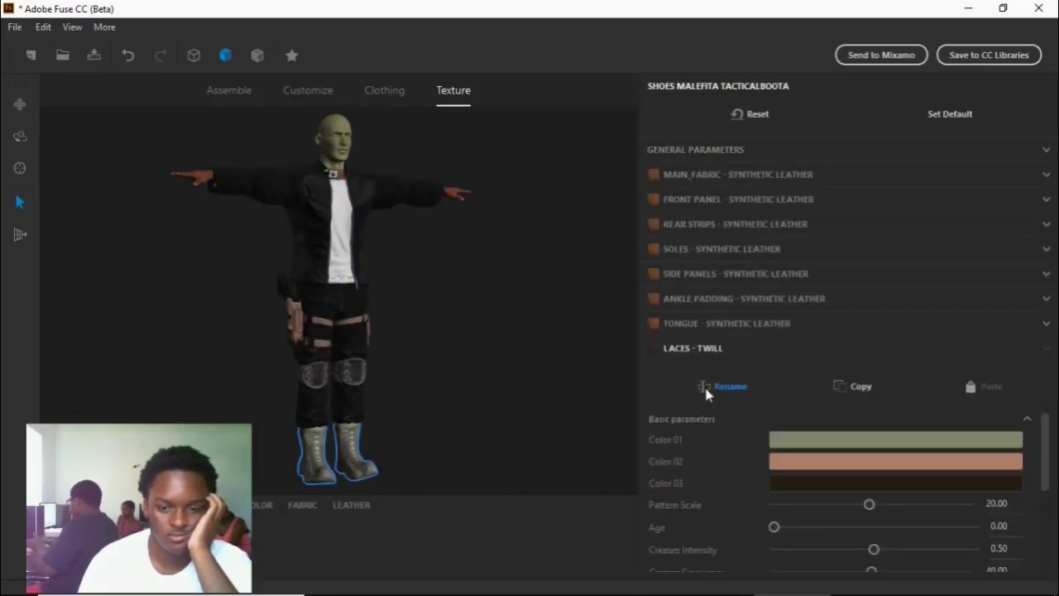
pyautogui.moveTo(592, 218); pyautogui.dragTo(524, 217)
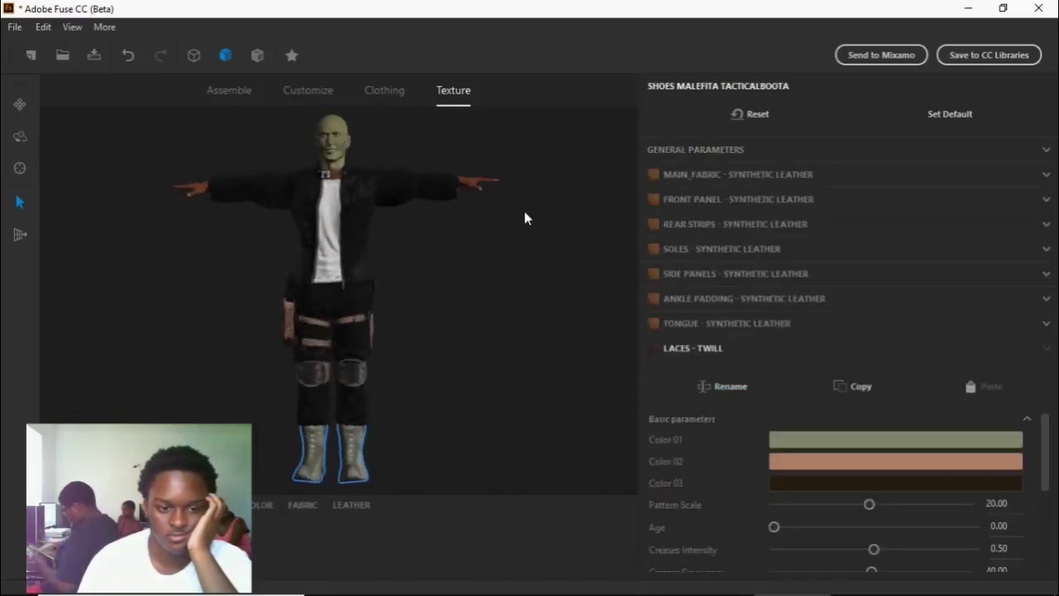
pyautogui.click(695, 177)
pyautogui.click(821, 265)
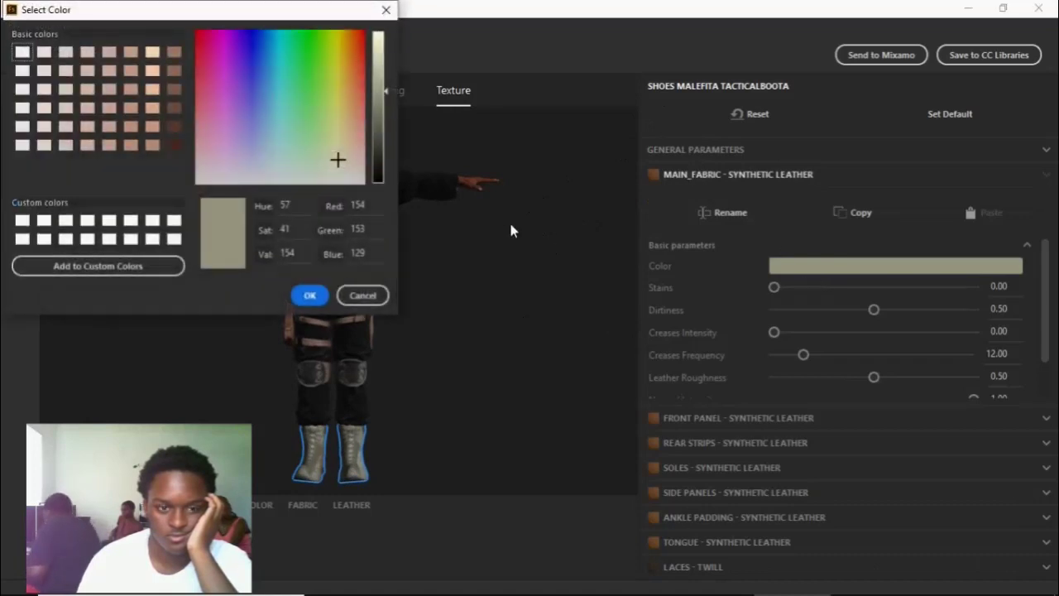
pyautogui.moveTo(338, 159); pyautogui.dragTo(365, 184)
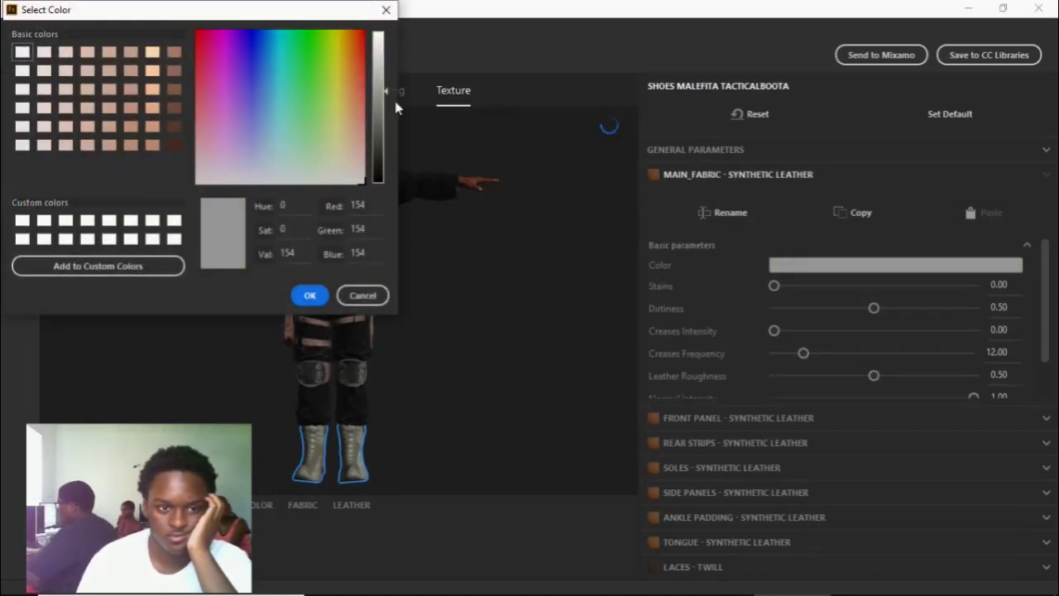
pyautogui.moveTo(395, 108); pyautogui.dragTo(389, 14)
pyautogui.click(309, 295)
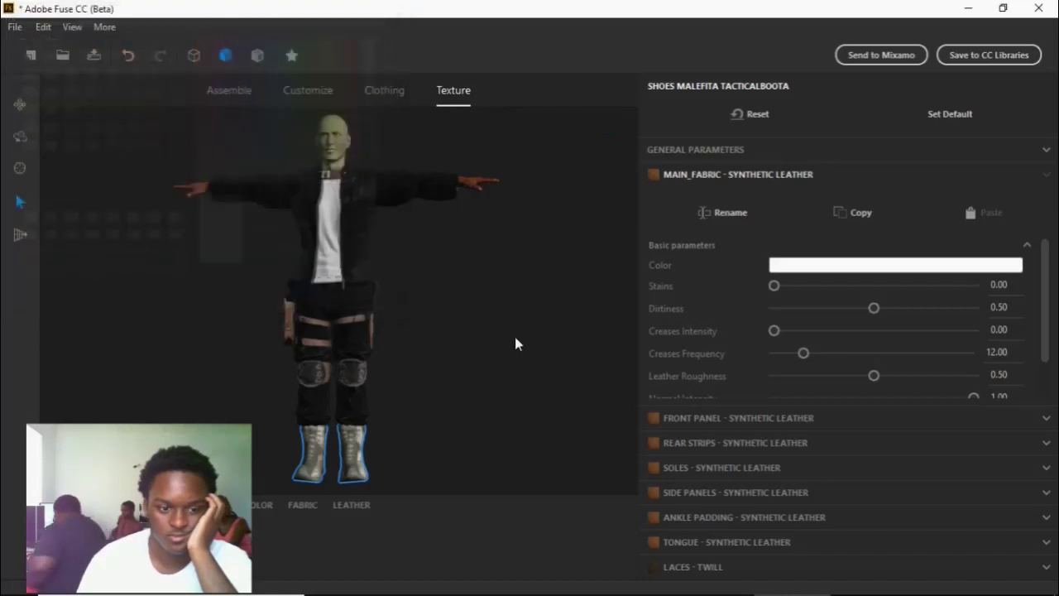
pyautogui.moveTo(516, 343); pyautogui.dragTo(468, 350)
# Step: Make the boots' front panel and soles white
pyautogui.click(709, 418)
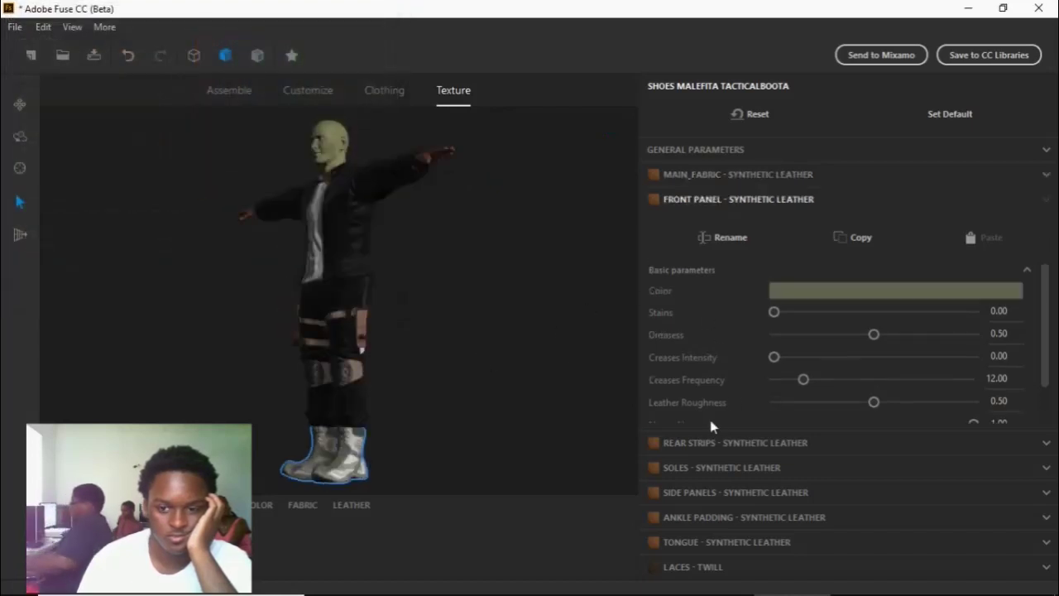
pyautogui.click(824, 291)
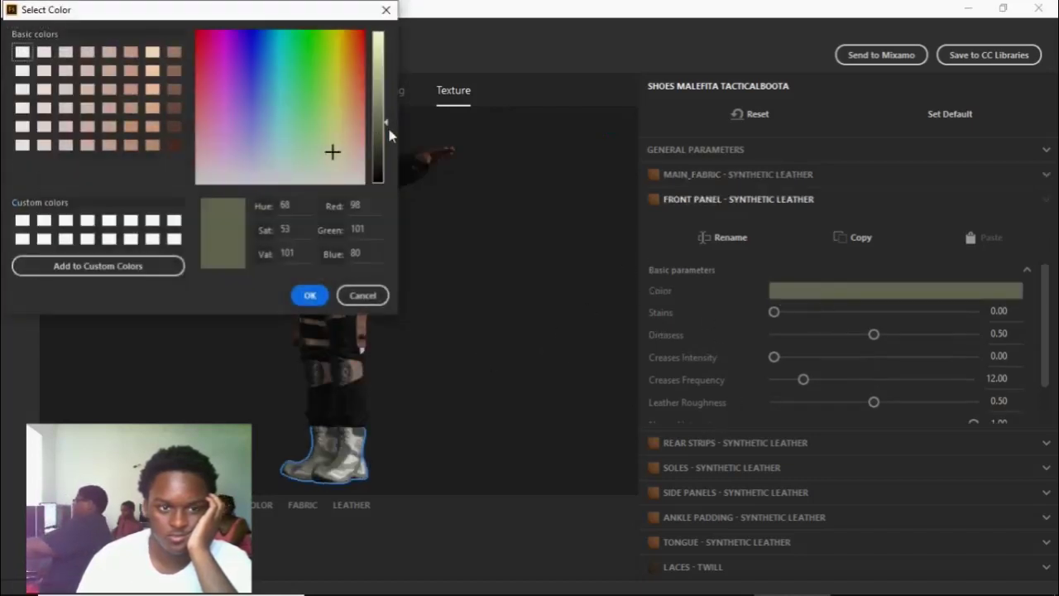
pyautogui.moveTo(347, 160); pyautogui.dragTo(365, 191)
pyautogui.moveTo(381, 125); pyautogui.dragTo(381, 31)
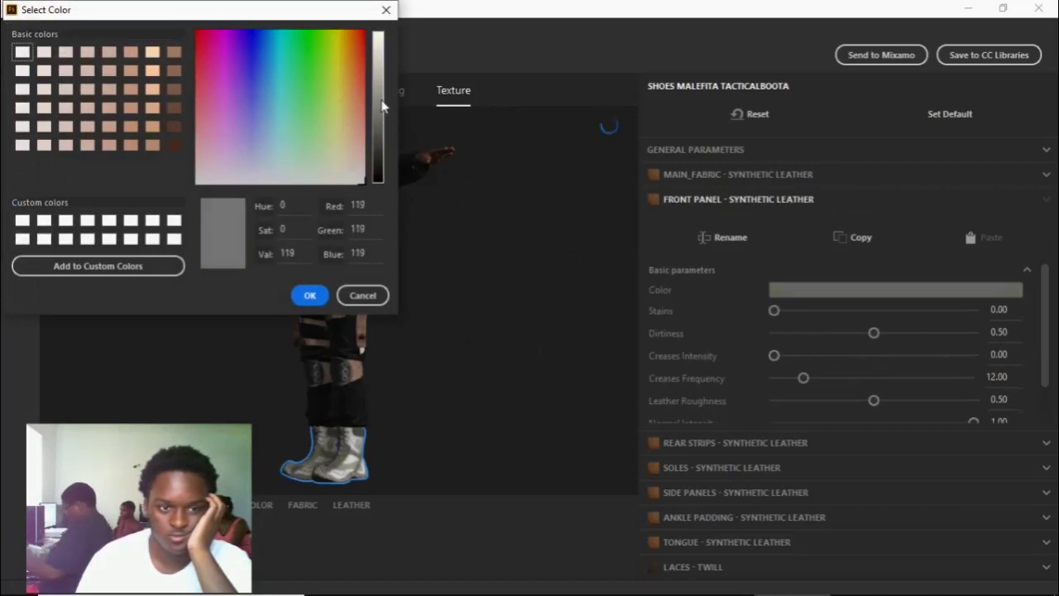
pyautogui.click(309, 296)
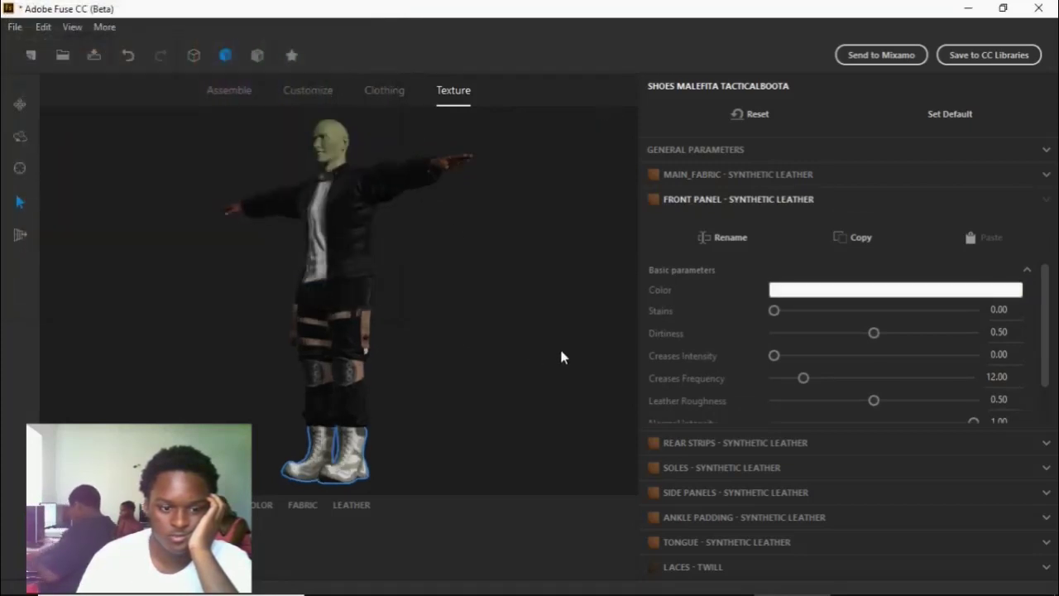
pyautogui.click(780, 468)
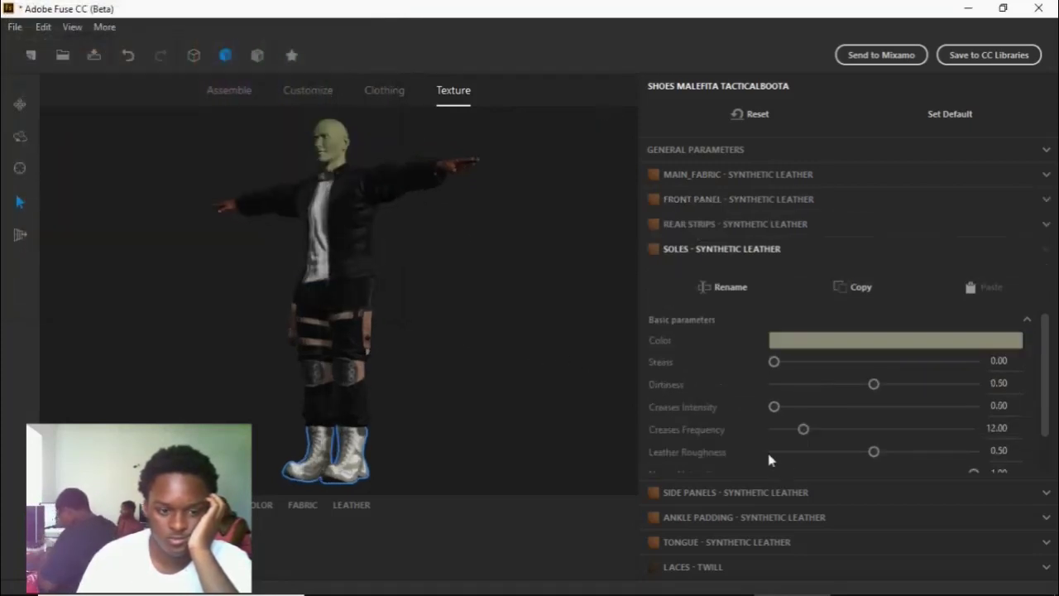
pyautogui.click(810, 340)
pyautogui.moveTo(356, 160); pyautogui.dragTo(423, 238)
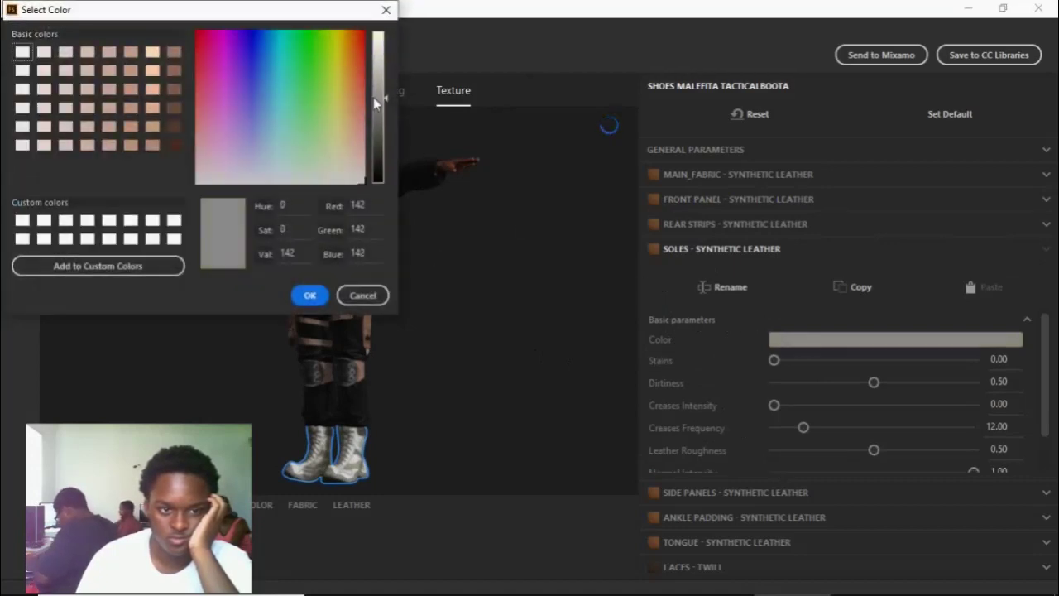
pyautogui.moveTo(373, 97); pyautogui.dragTo(374, 33)
pyautogui.click(309, 296)
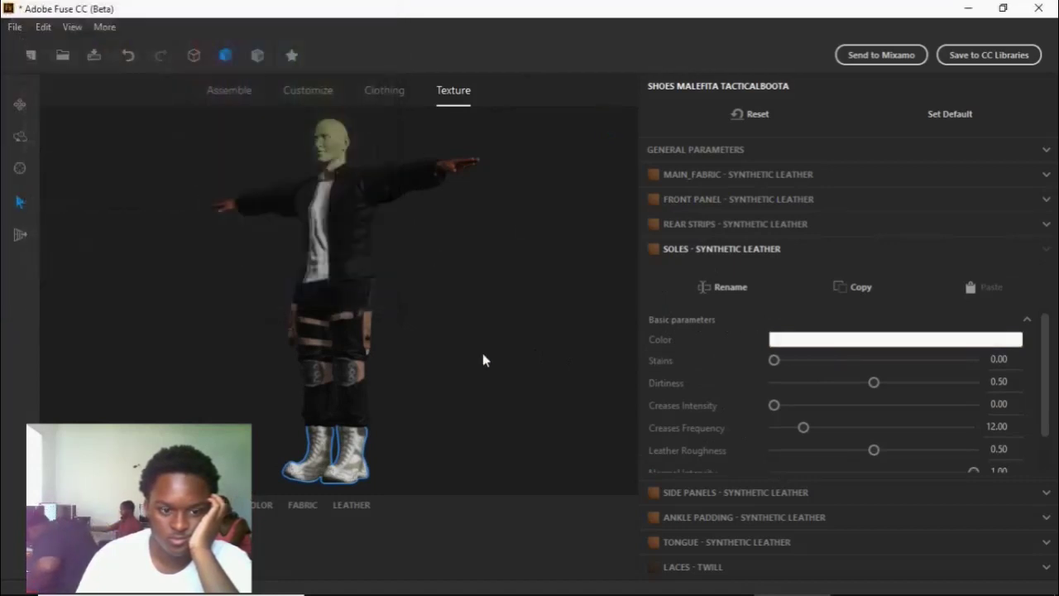
# Step: Make the boots' side panels and ankle padding white
pyautogui.click(766, 493)
pyautogui.click(836, 365)
pyautogui.moveTo(339, 165); pyautogui.dragTo(452, 244)
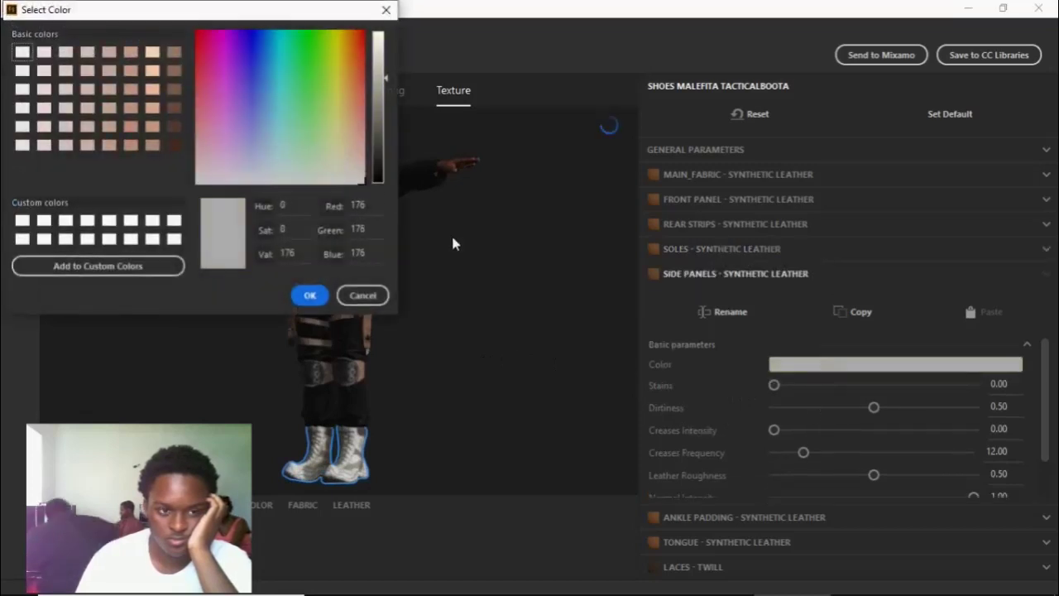
pyautogui.moveTo(383, 78); pyautogui.dragTo(394, 8)
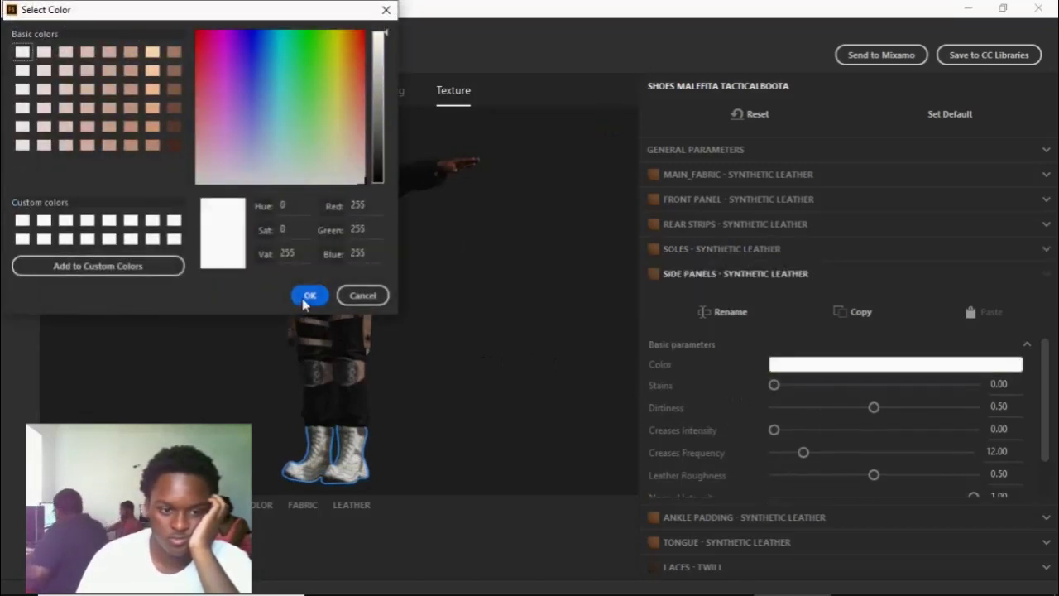
pyautogui.click(305, 298)
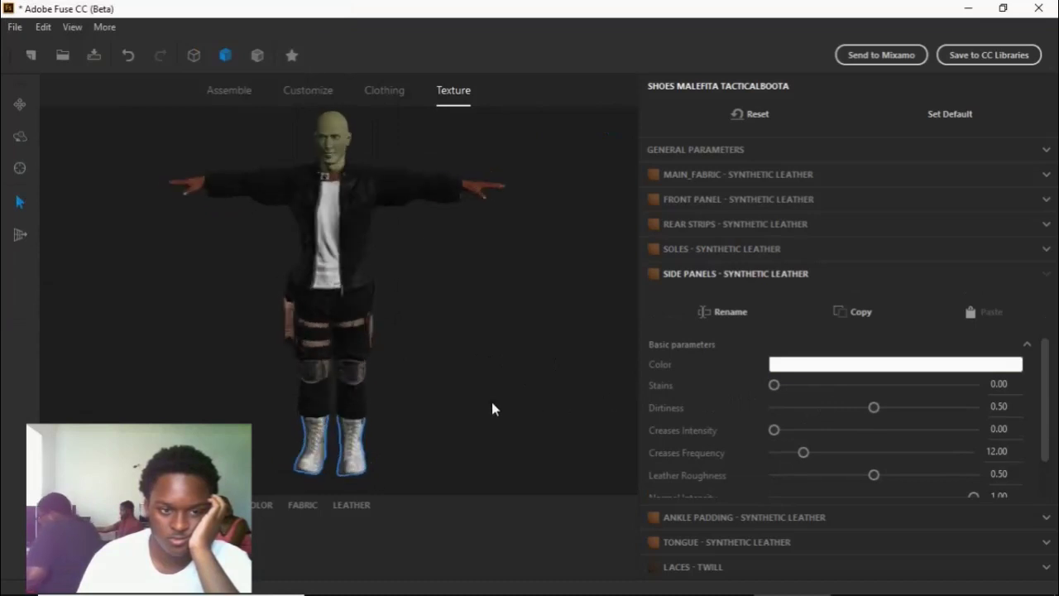
pyautogui.moveTo(492, 409); pyautogui.dragTo(486, 384)
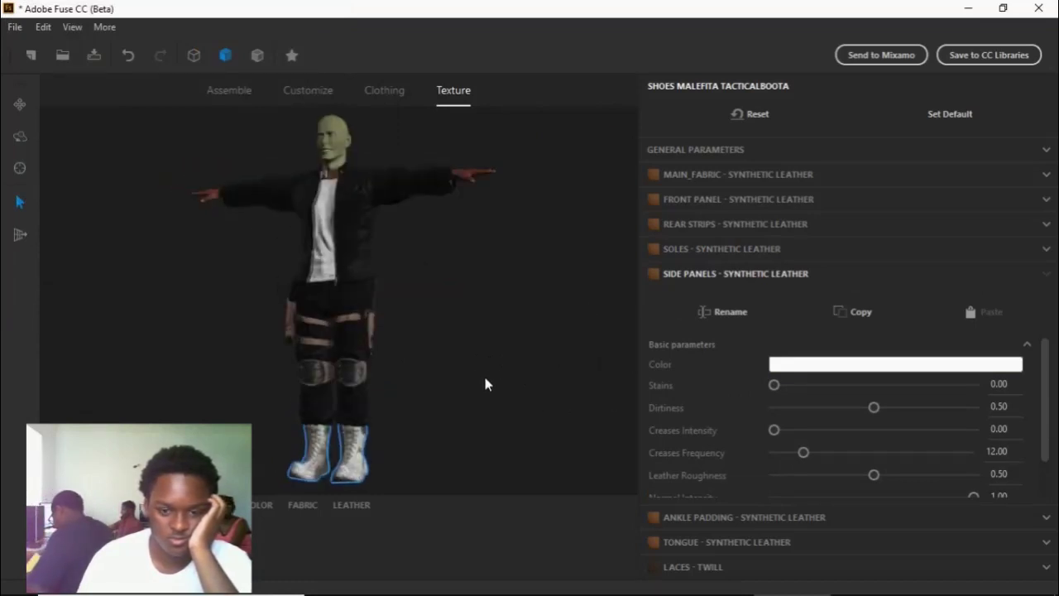
pyautogui.click(695, 519)
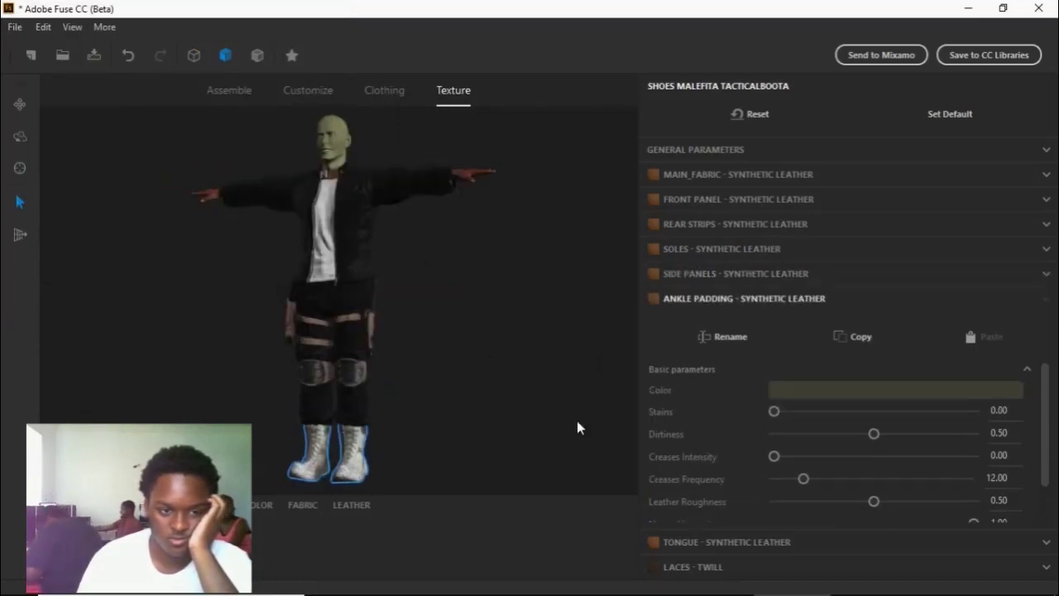
pyautogui.click(813, 389)
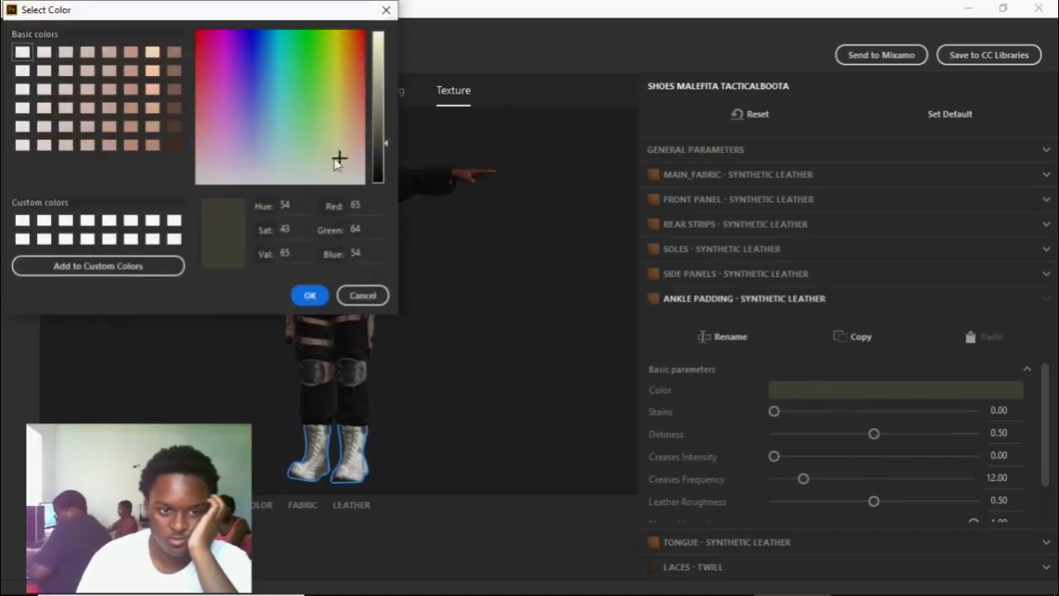
pyautogui.moveTo(338, 162); pyautogui.dragTo(466, 173)
pyautogui.moveTo(383, 146); pyautogui.dragTo(370, 22)
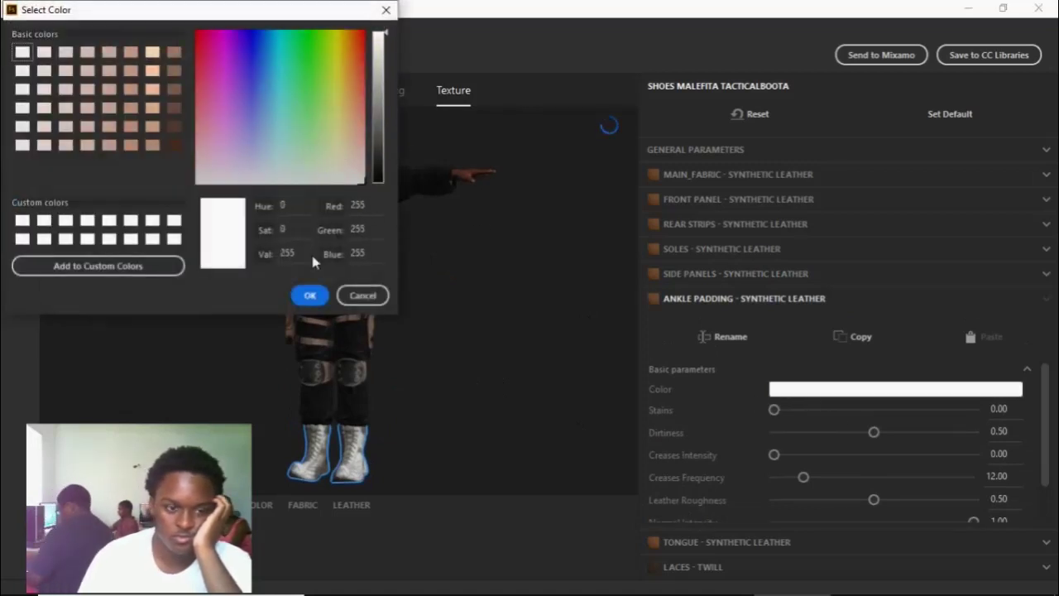
pyautogui.click(308, 296)
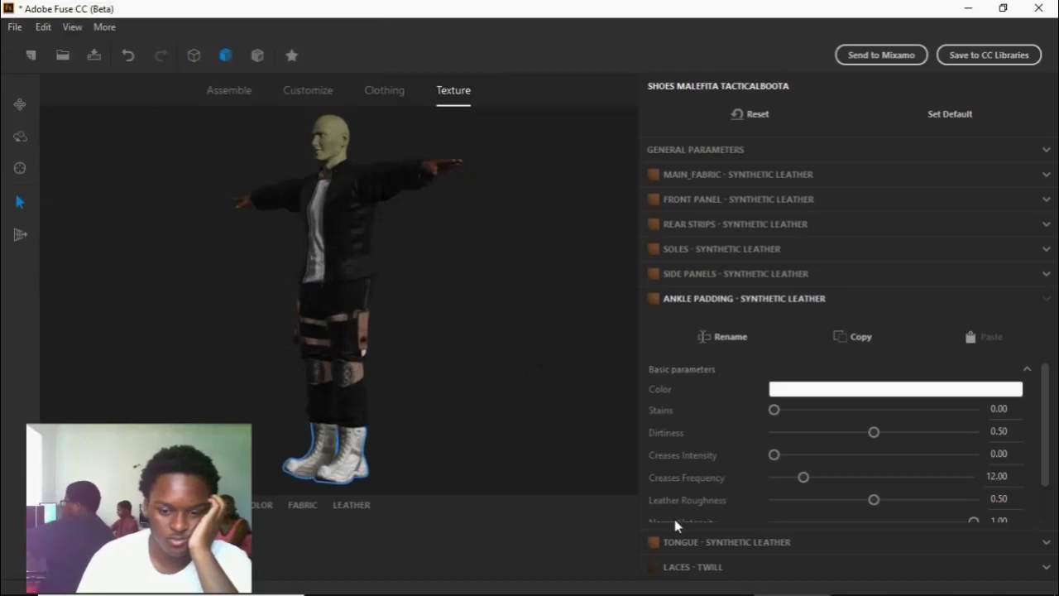
# Step: Make the boot tongue white and expand the laces settings while inspecting the outfit
pyautogui.click(706, 543)
pyautogui.click(789, 418)
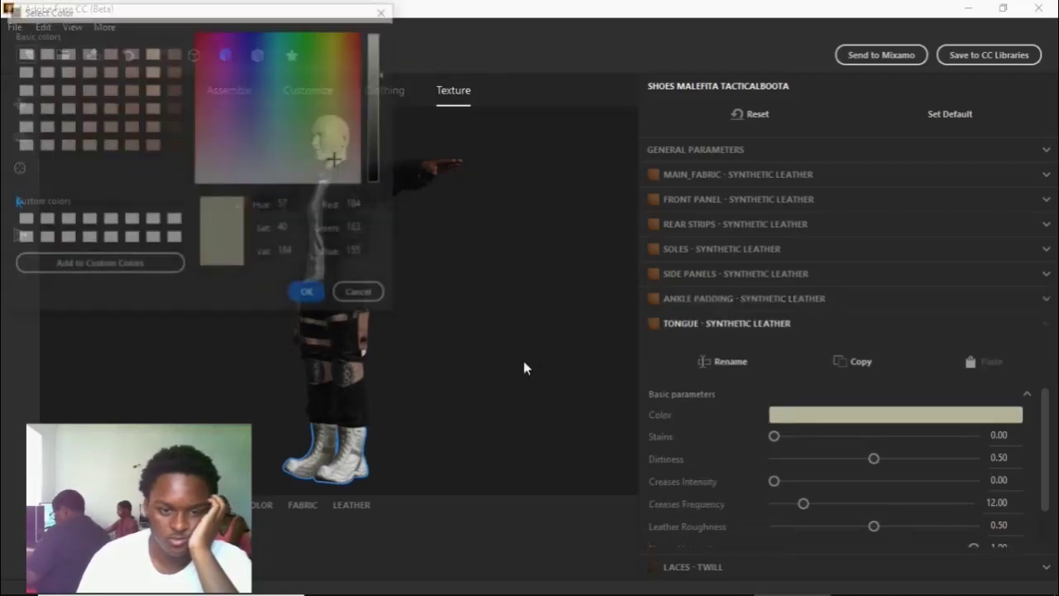
pyautogui.moveTo(379, 74); pyautogui.dragTo(382, 12)
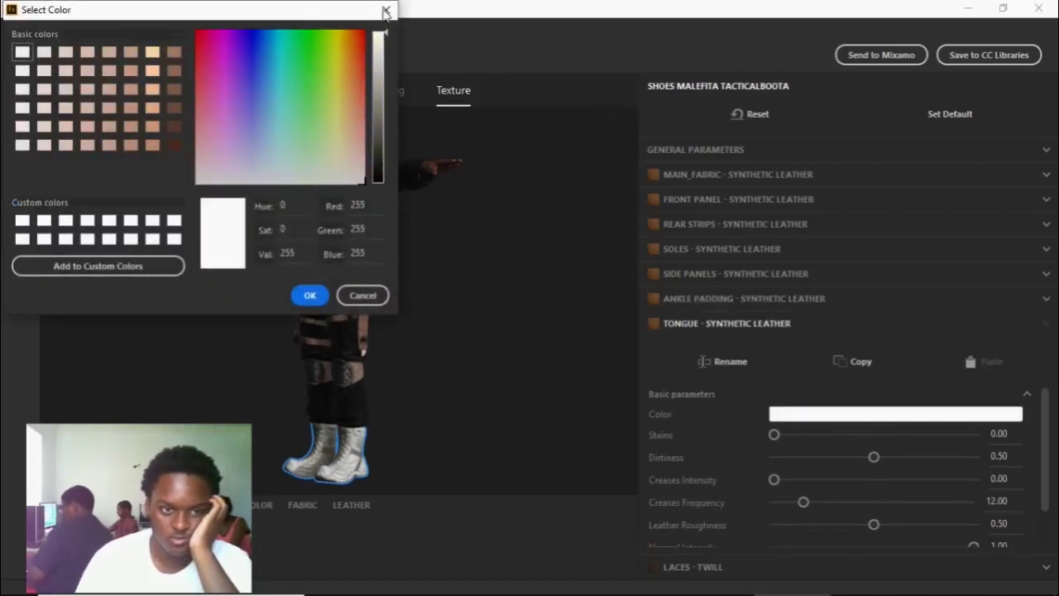
pyautogui.click(309, 296)
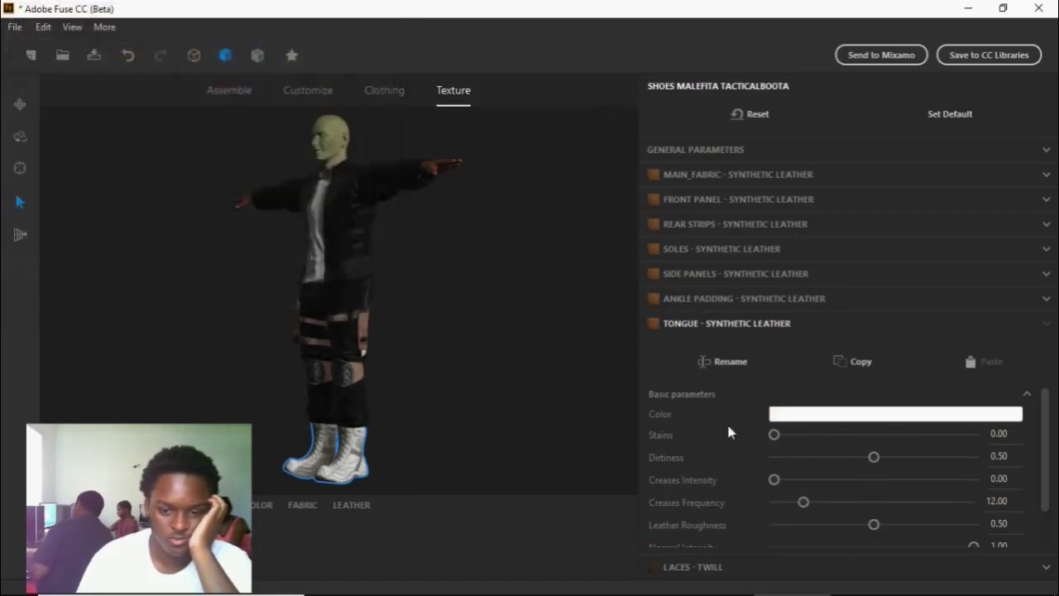
pyautogui.click(728, 568)
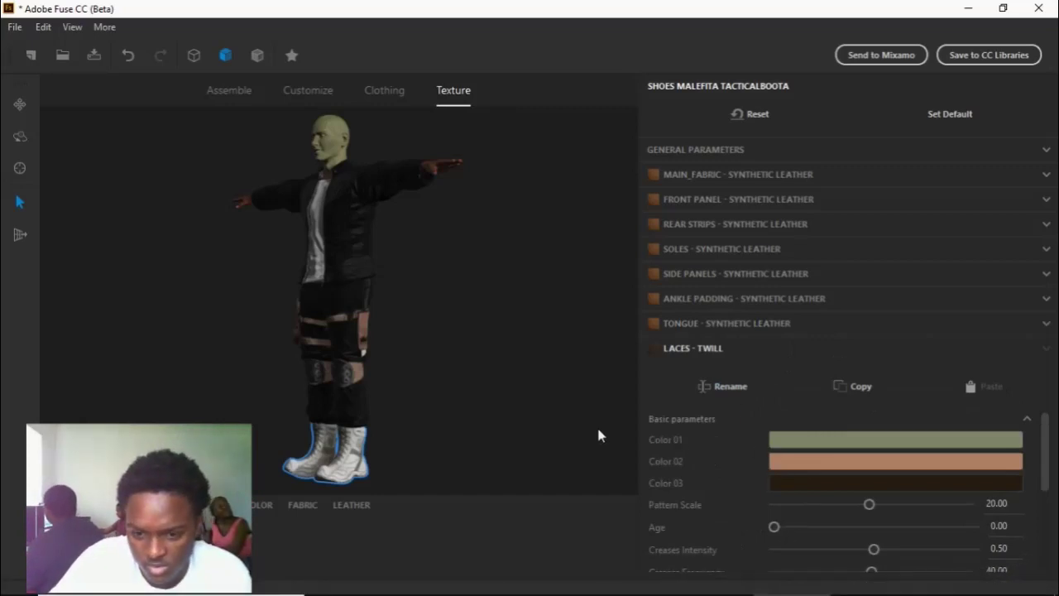
pyautogui.moveTo(597, 425); pyautogui.dragTo(304, 385)
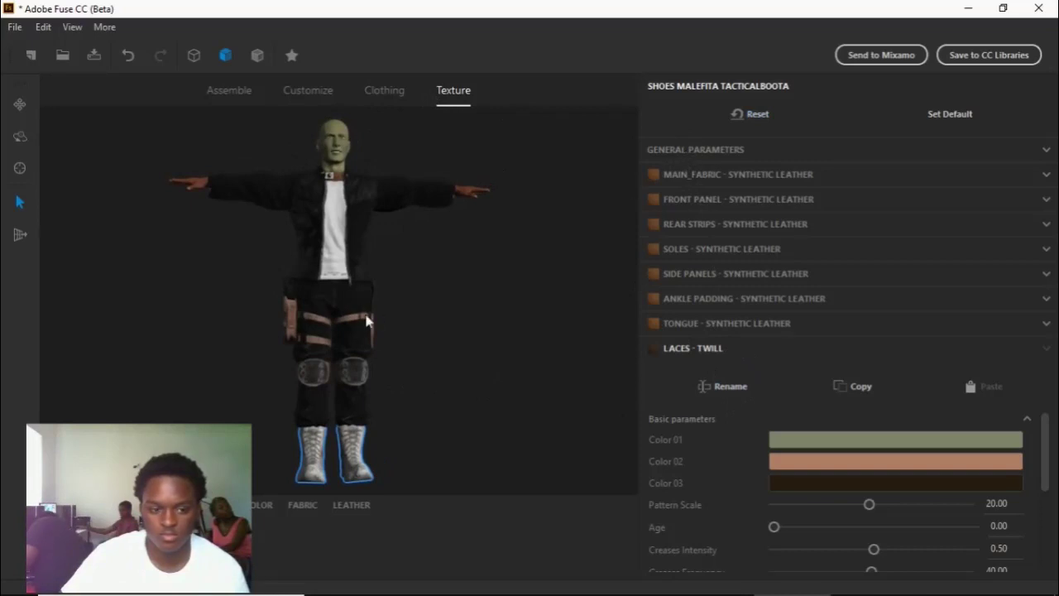
# Step: Select the body, give the skin a brown preset colour, then lighten it
pyautogui.click(336, 149)
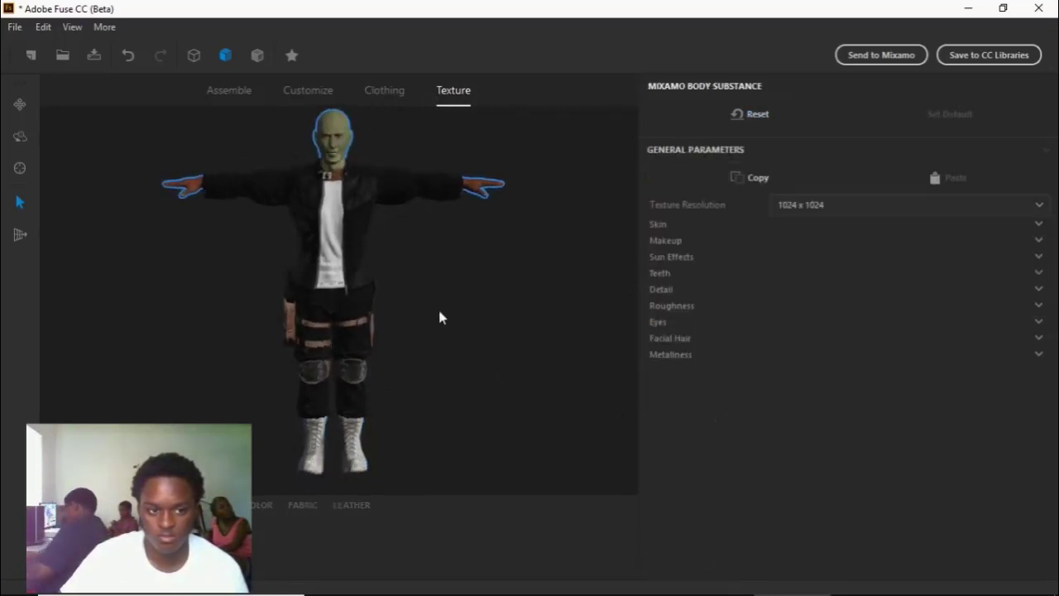
pyautogui.click(654, 223)
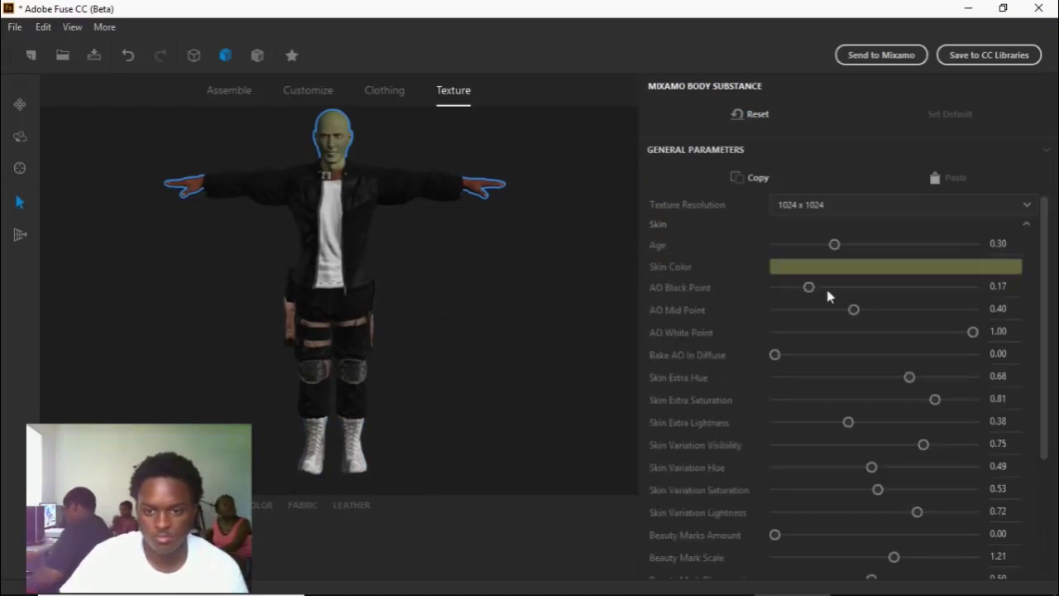
pyautogui.click(804, 267)
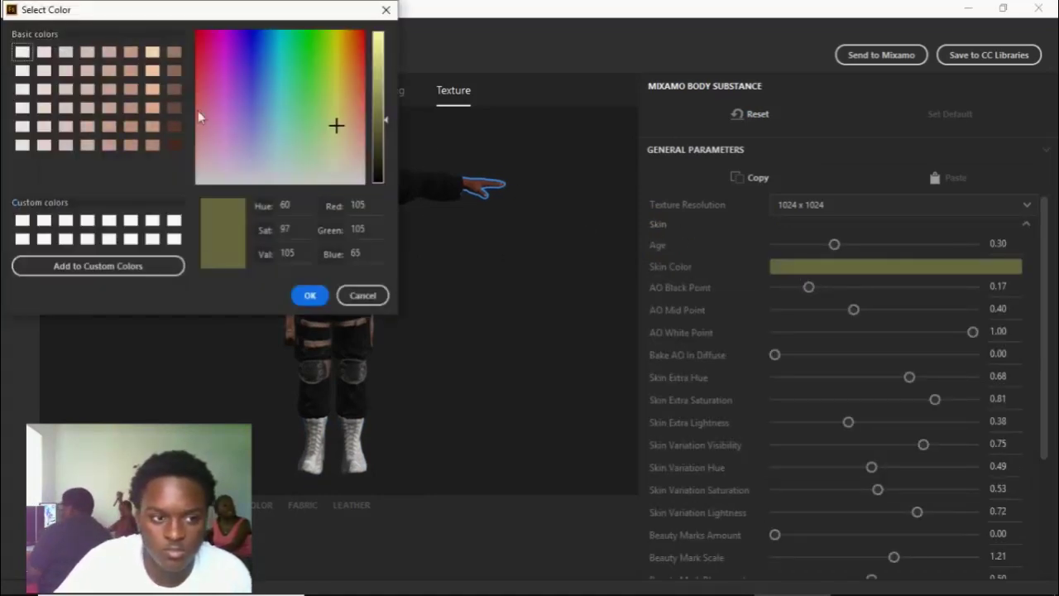
pyautogui.click(173, 126)
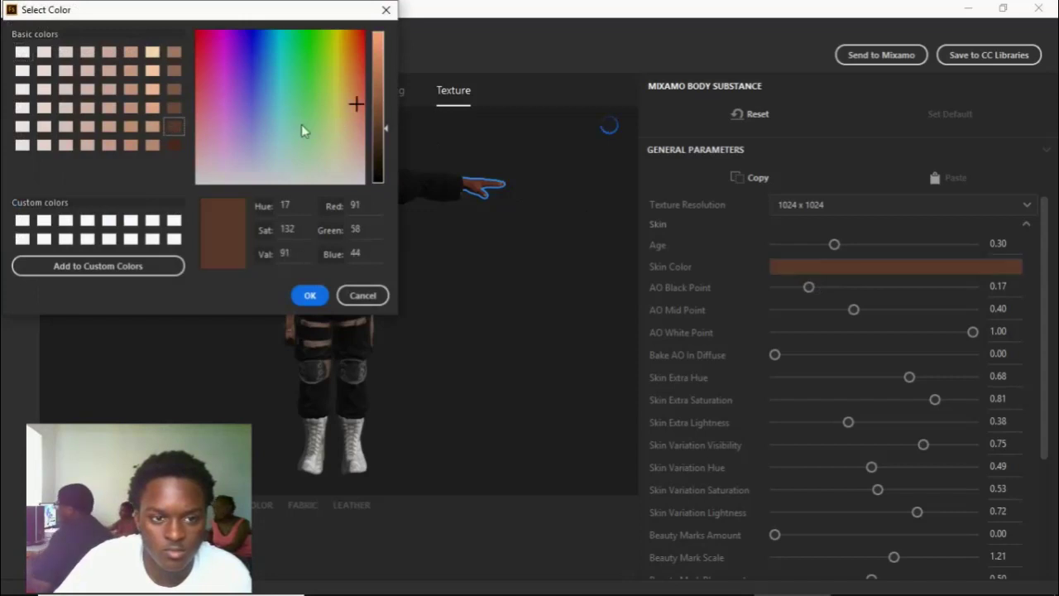
pyautogui.click(310, 295)
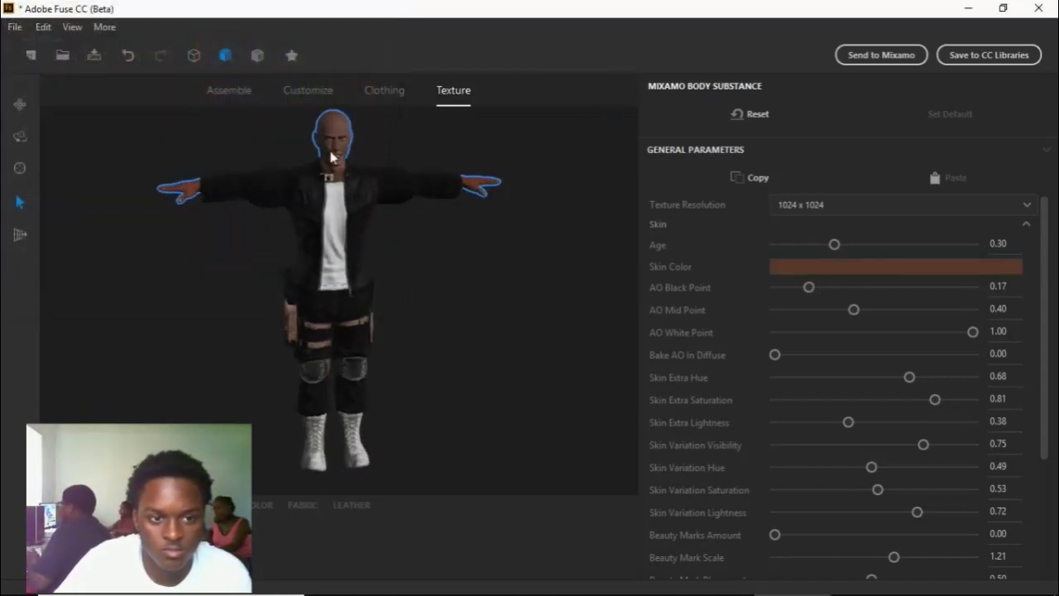
pyautogui.click(781, 266)
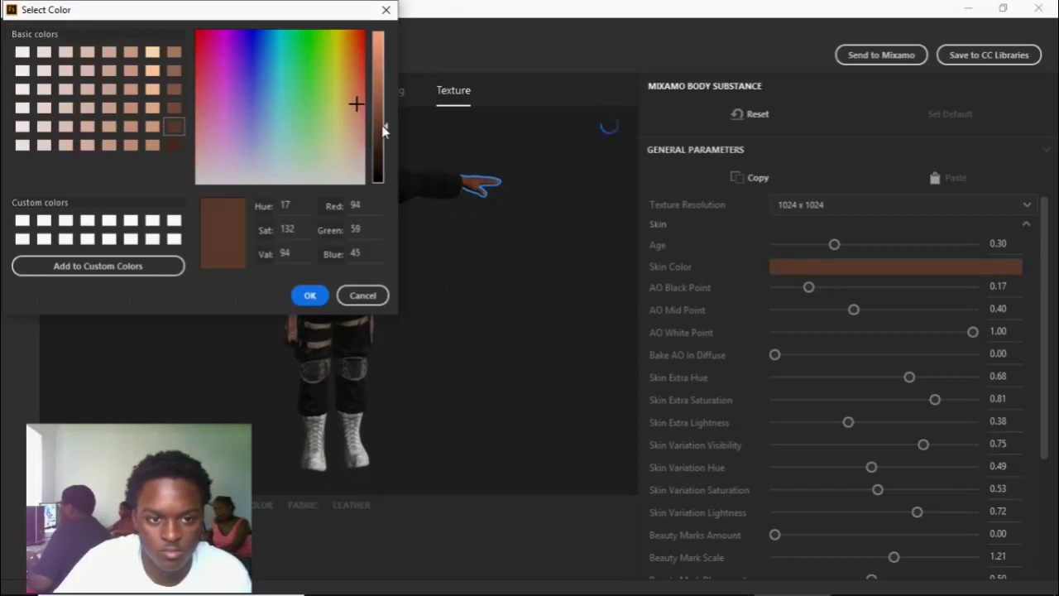
pyautogui.moveTo(383, 124); pyautogui.dragTo(359, 117)
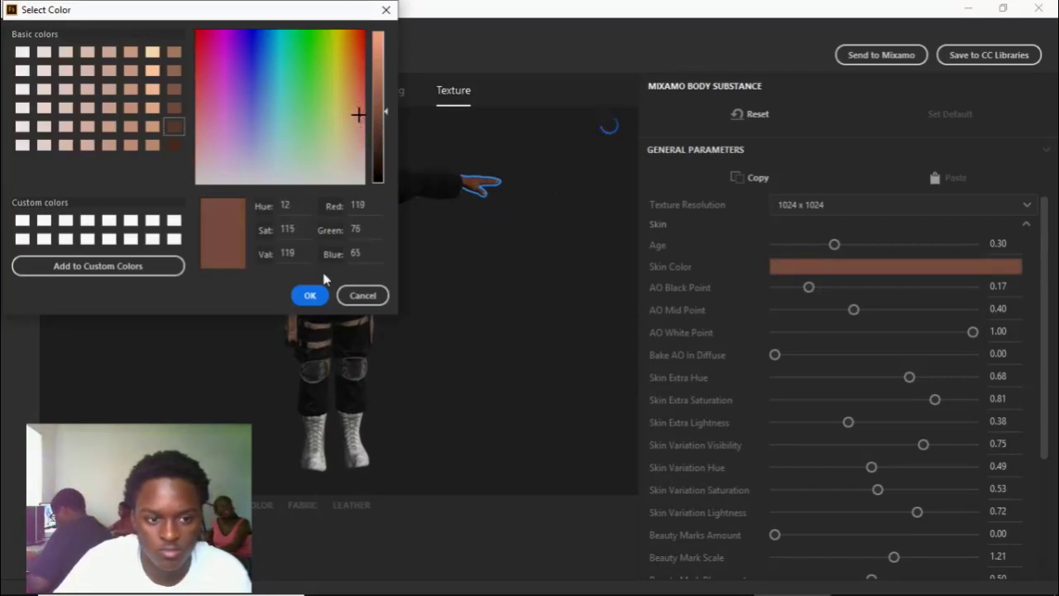
pyautogui.click(310, 296)
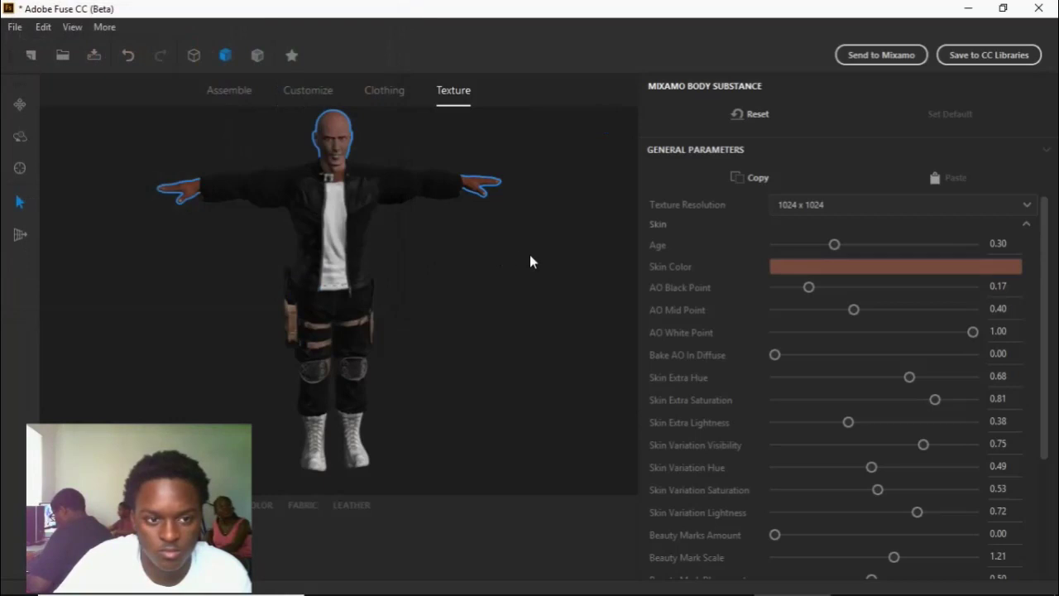
# Step: Fine-tune the skin tone darker and then lighter
pyautogui.click(853, 267)
pyautogui.moveTo(374, 110); pyautogui.dragTo(377, 128)
pyautogui.click(310, 296)
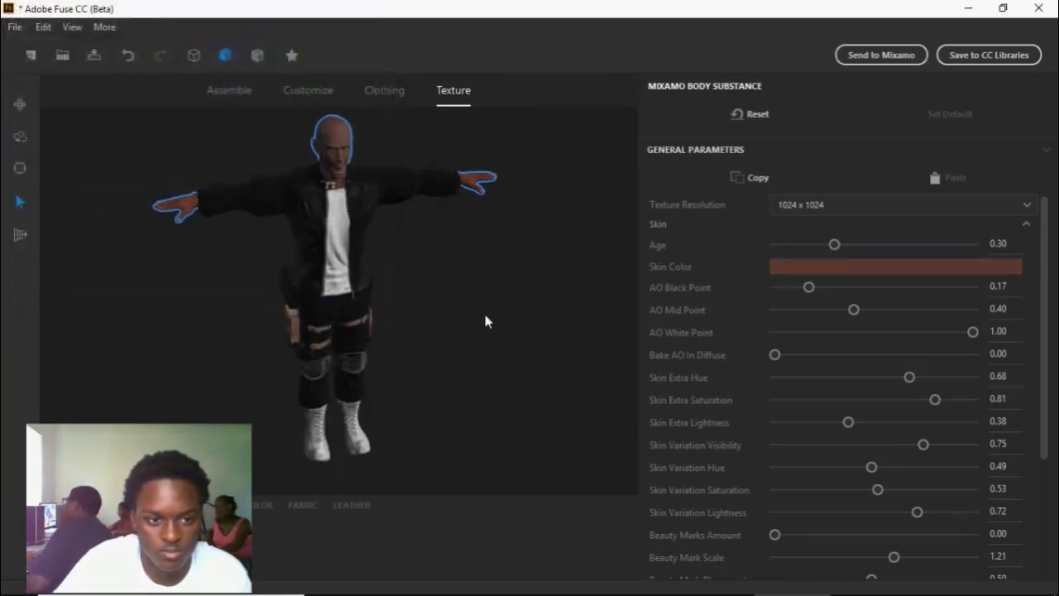
pyautogui.click(842, 266)
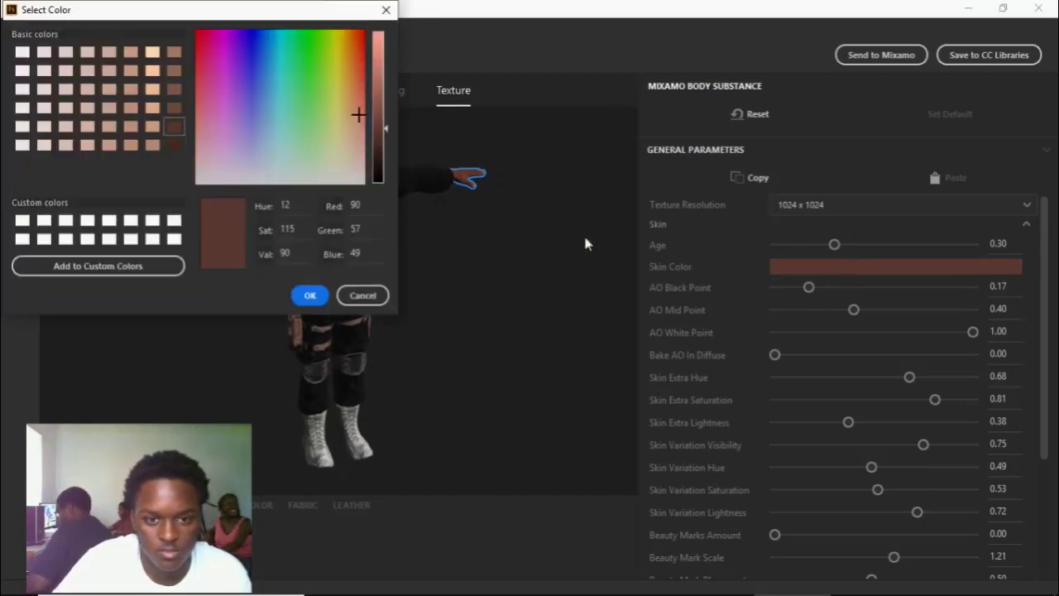
pyautogui.moveTo(385, 124); pyautogui.dragTo(385, 108)
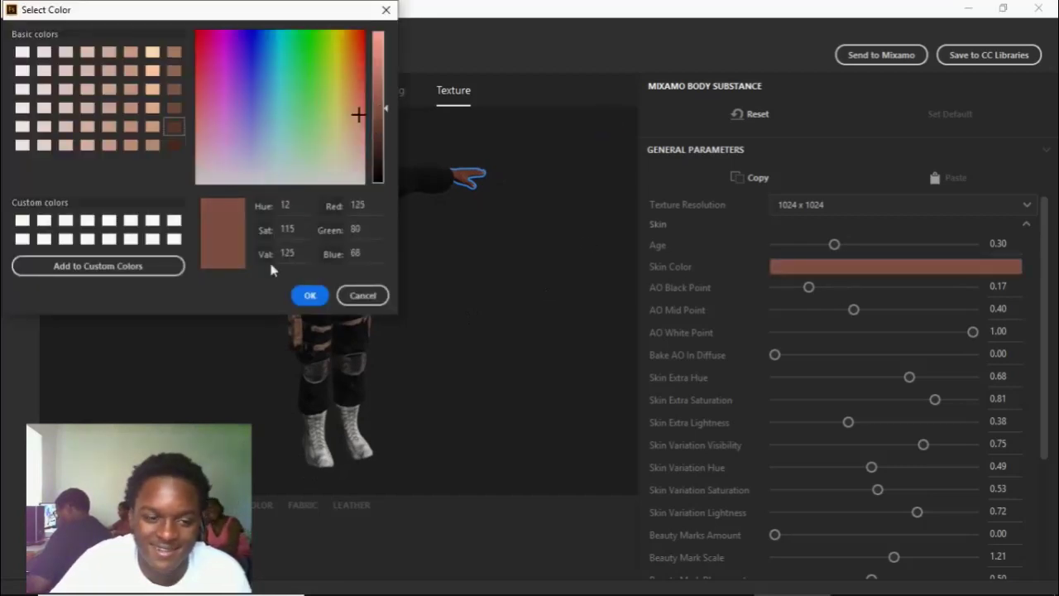
pyautogui.moveTo(539, 271); pyautogui.dragTo(456, 253)
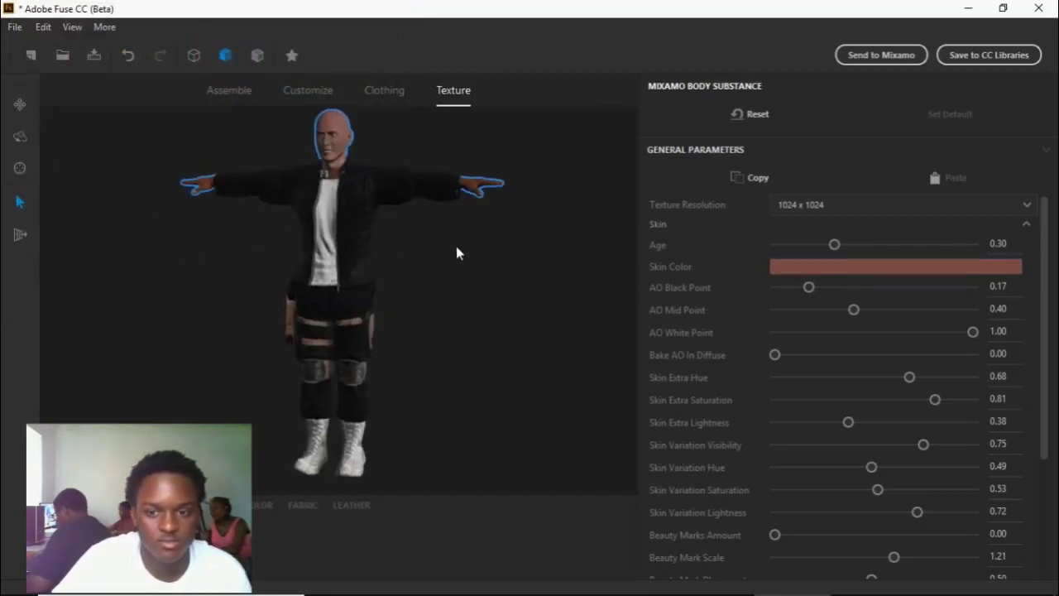
# Step: Settle the skin on a reddish-brown, RGB 105, 61, 43
pyautogui.click(790, 274)
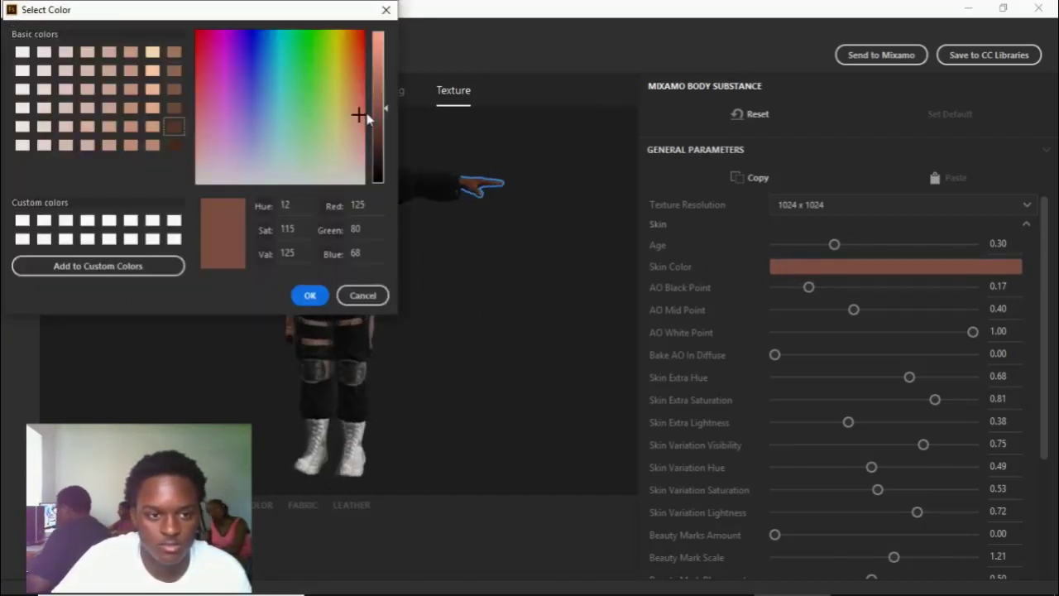
pyautogui.click(173, 144)
pyautogui.click(175, 128)
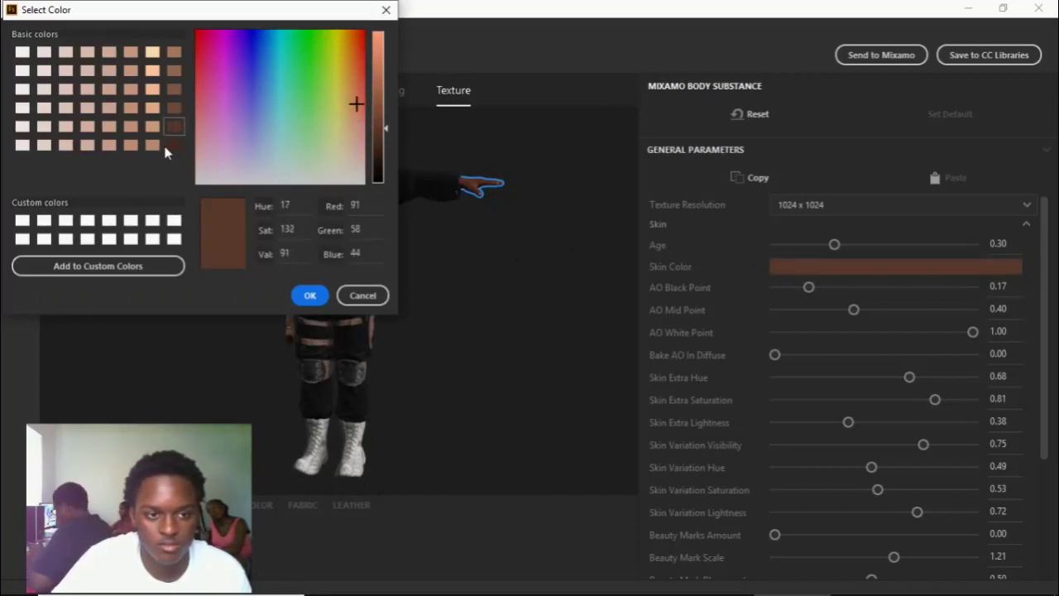
pyautogui.click(174, 144)
pyautogui.moveTo(383, 134); pyautogui.dragTo(383, 120)
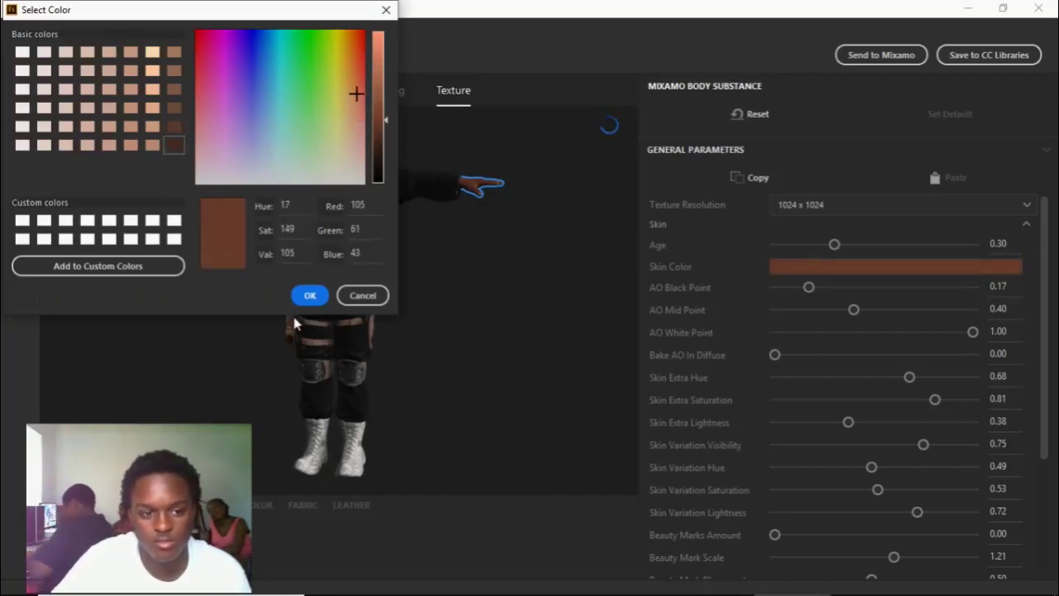
pyautogui.click(309, 296)
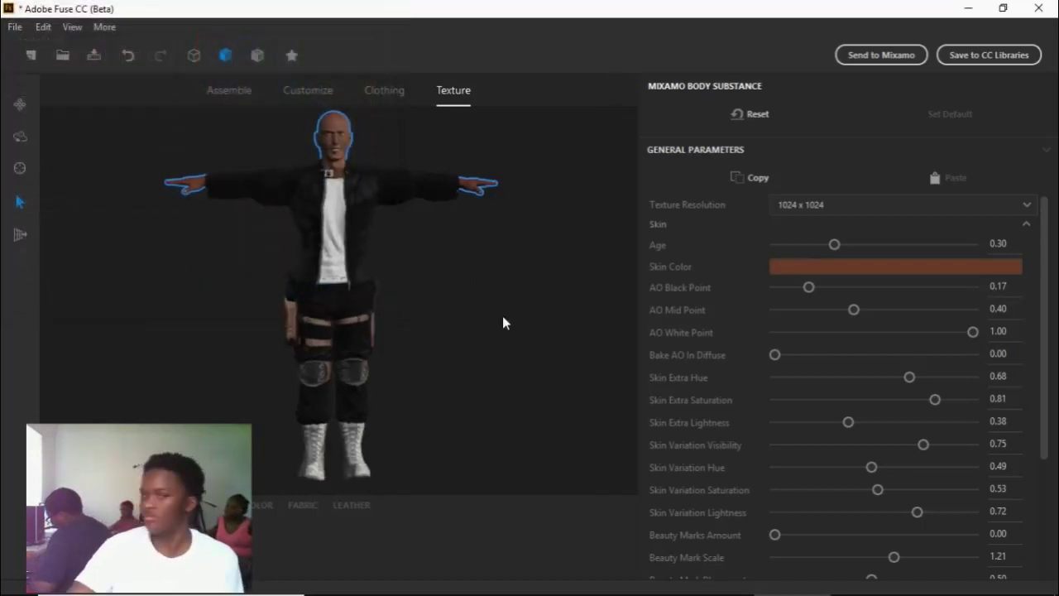
pyautogui.click(922, 269)
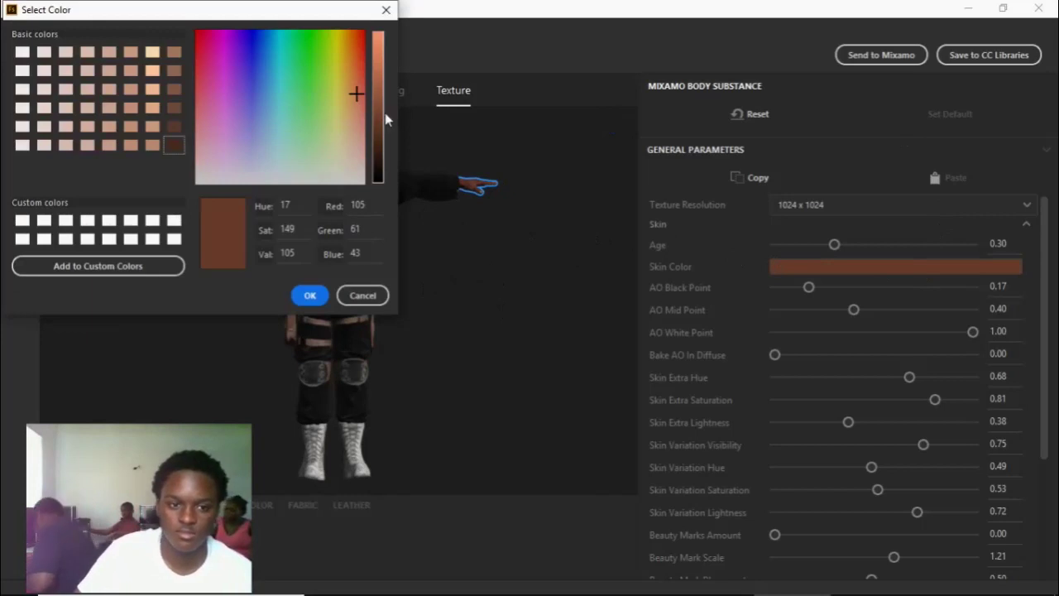
pyautogui.click(310, 296)
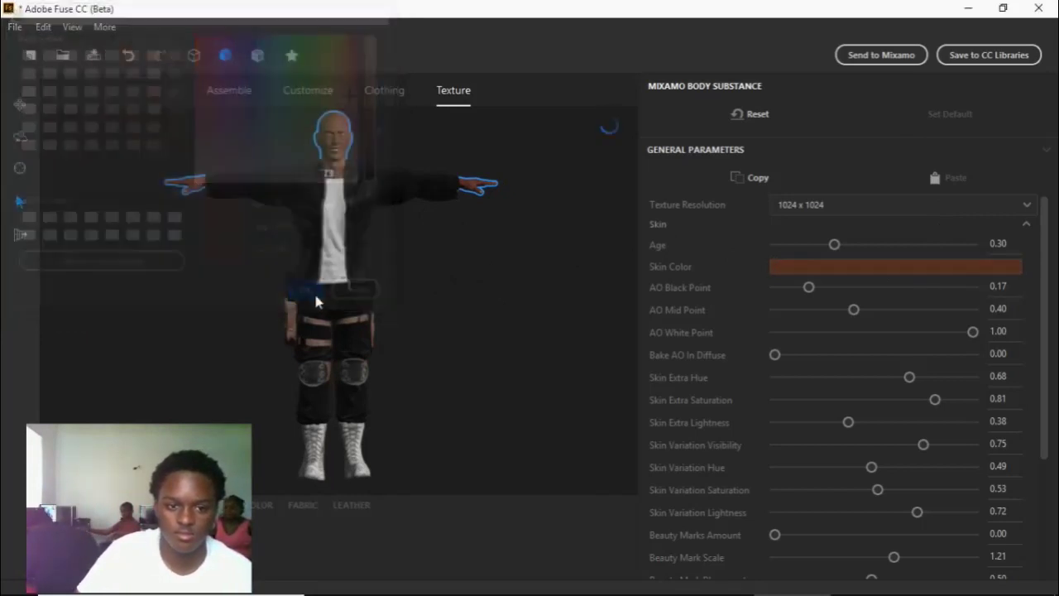
pyautogui.moveTo(535, 281); pyautogui.dragTo(128, 285)
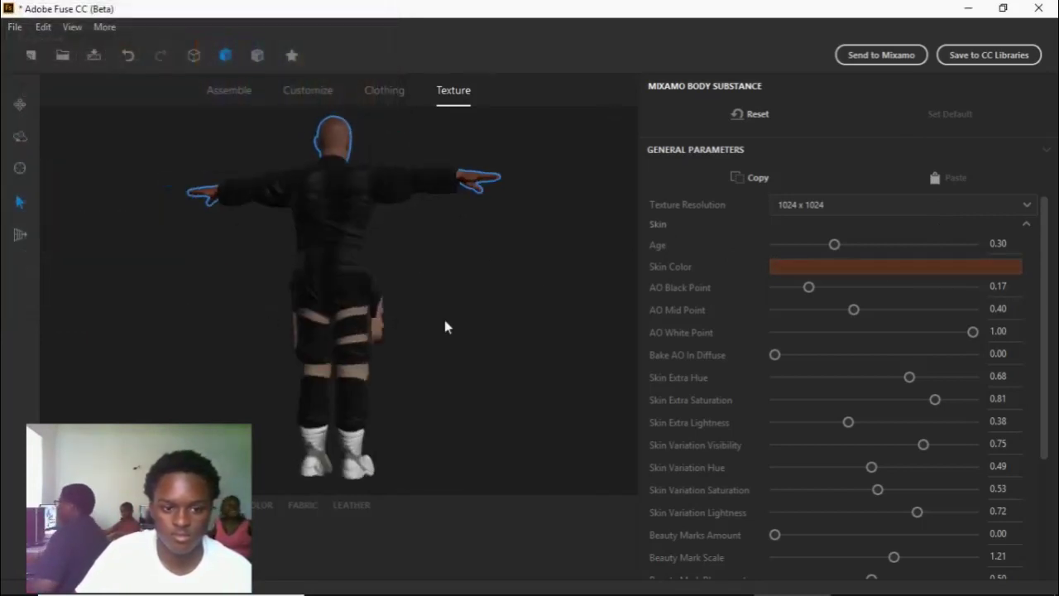
pyautogui.moveTo(445, 327); pyautogui.dragTo(118, 325)
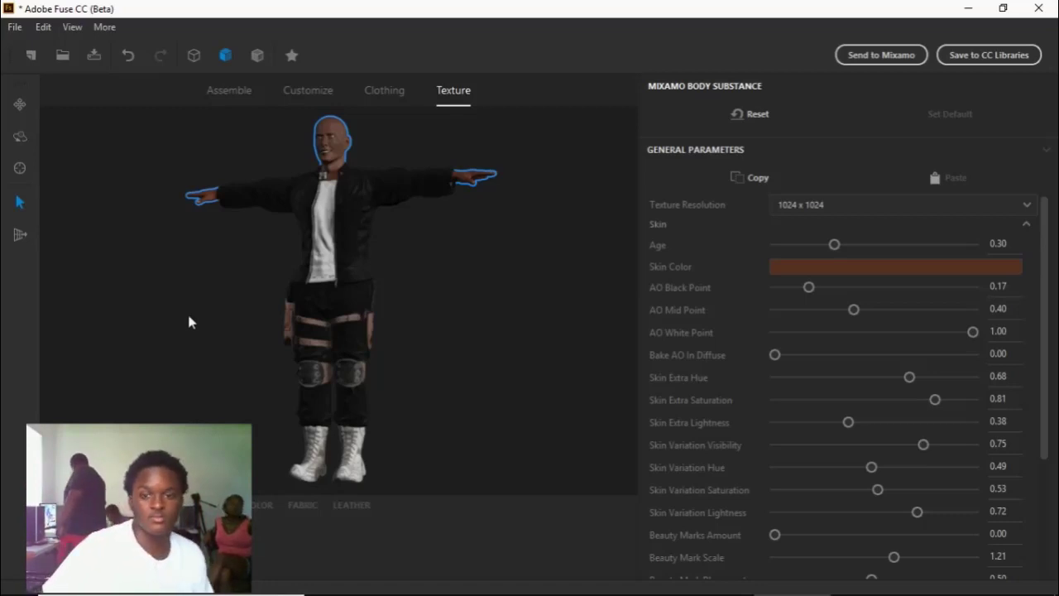
# Step: Darken the skin colour and set AO Black Point to 0.46
pyautogui.click(863, 266)
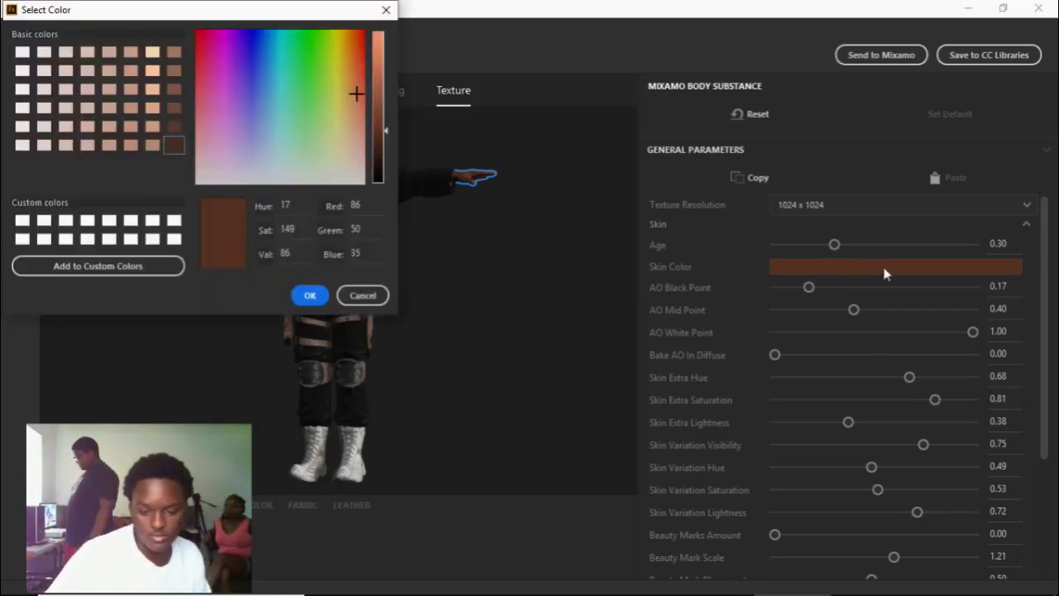
pyautogui.click(380, 142)
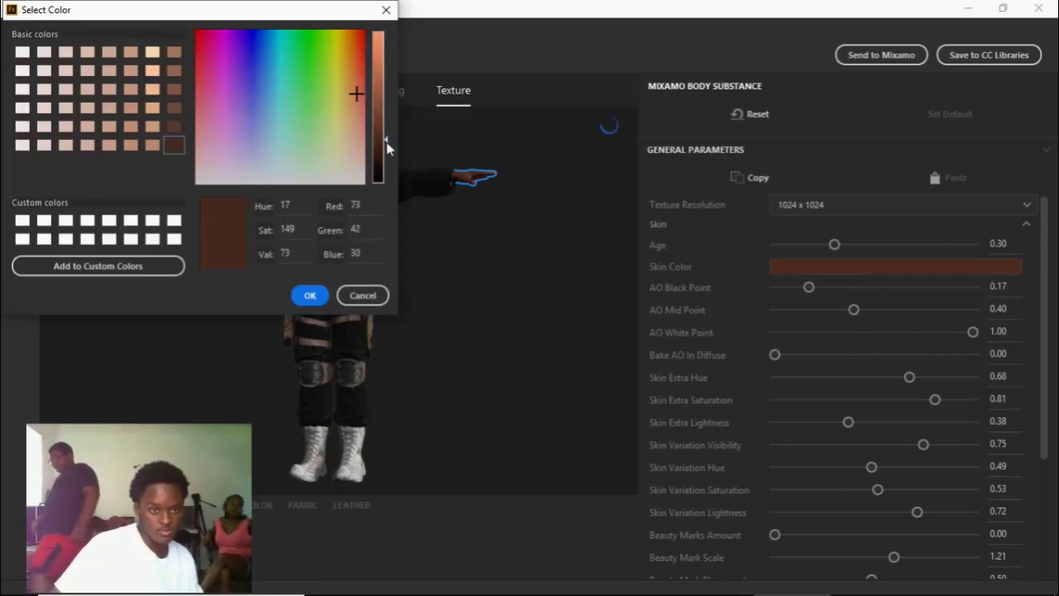
pyautogui.click(309, 296)
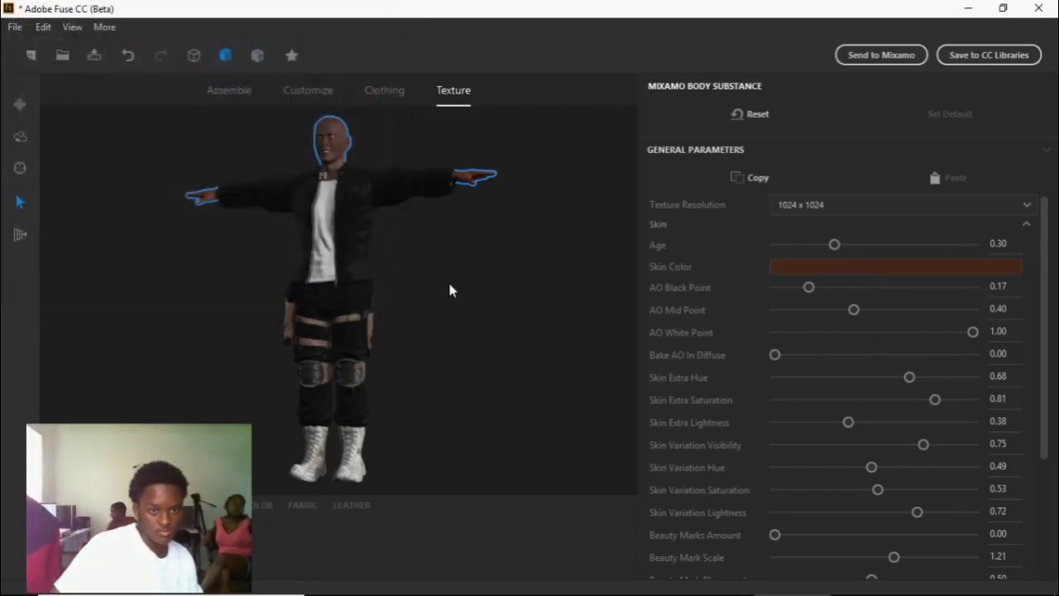
pyautogui.moveTo(443, 279); pyautogui.dragTo(420, 266)
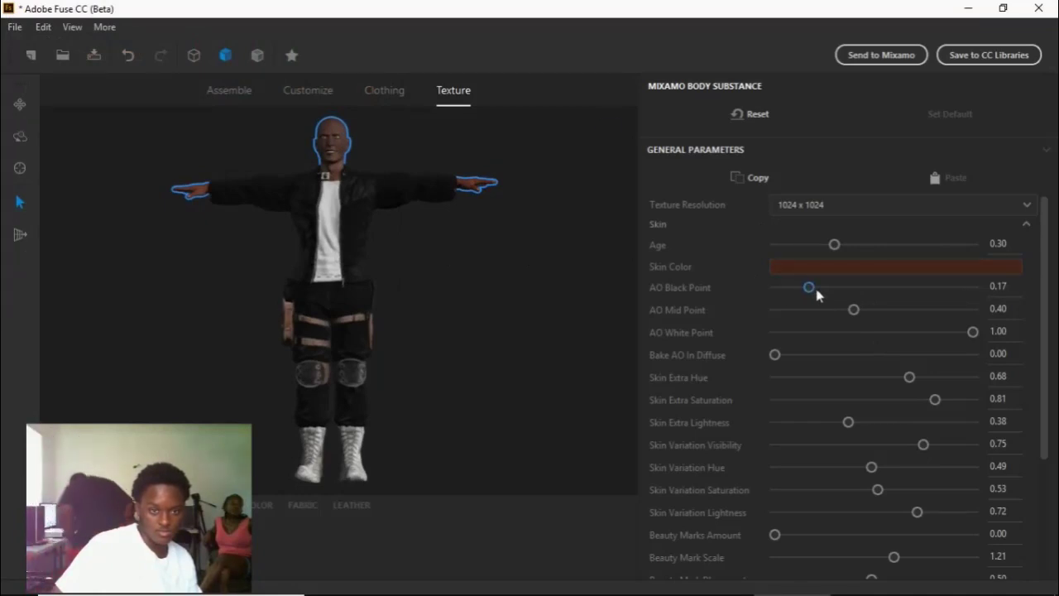
pyautogui.moveTo(811, 288); pyautogui.dragTo(868, 290)
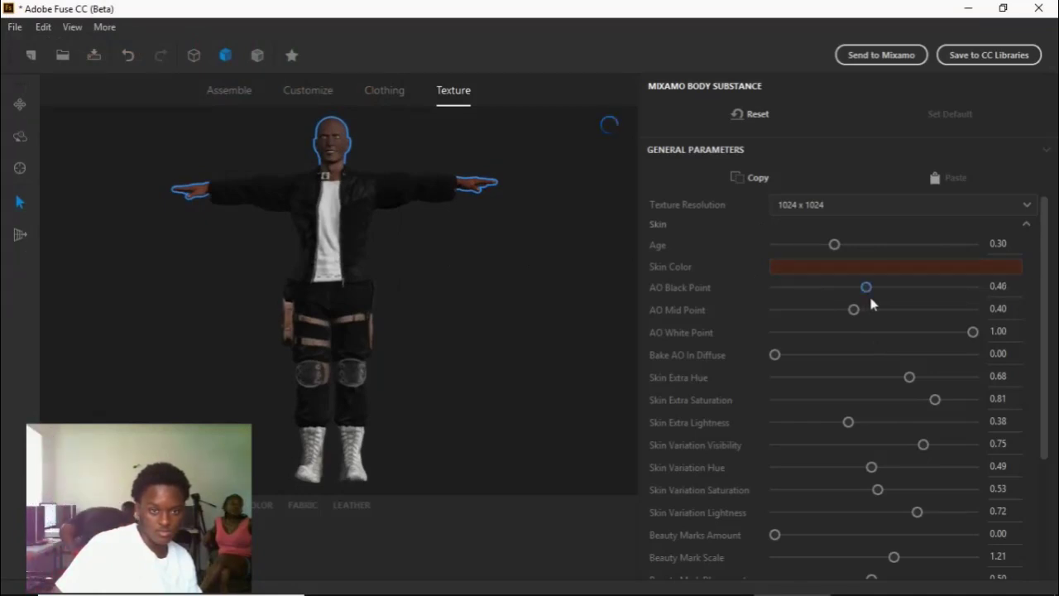
# Step: Re-tune the skin to a deeper, slightly warmer reddish-brown
pyautogui.click(830, 268)
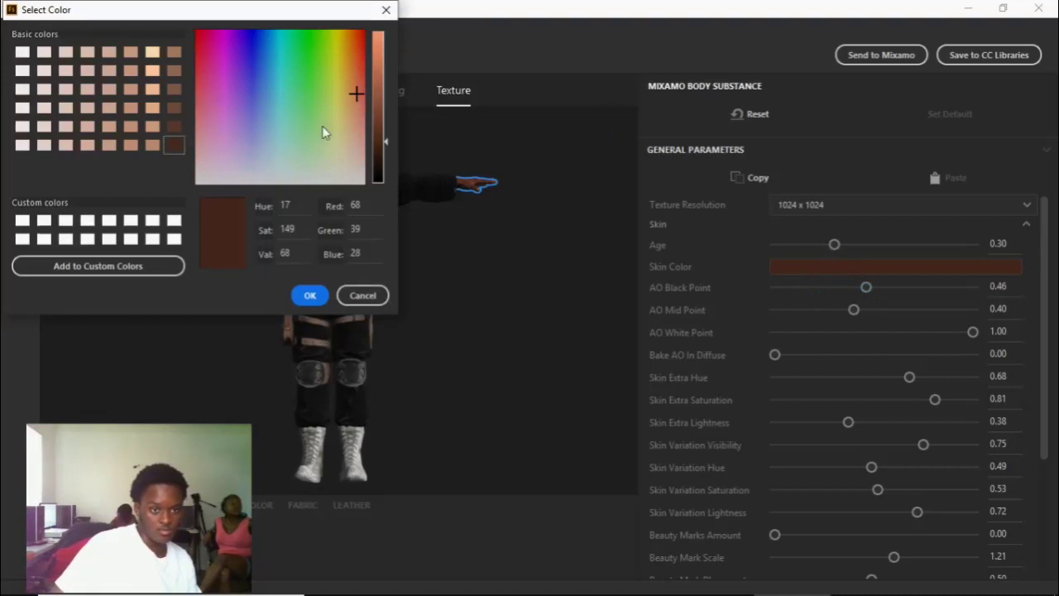
pyautogui.moveTo(380, 141); pyautogui.dragTo(381, 152)
pyautogui.click(312, 295)
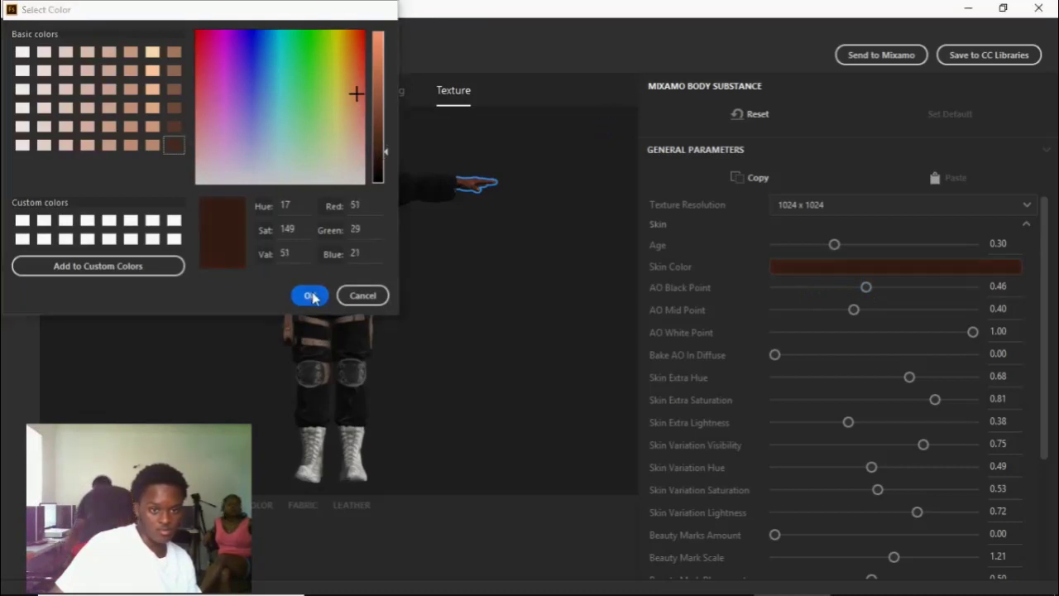
pyautogui.click(788, 262)
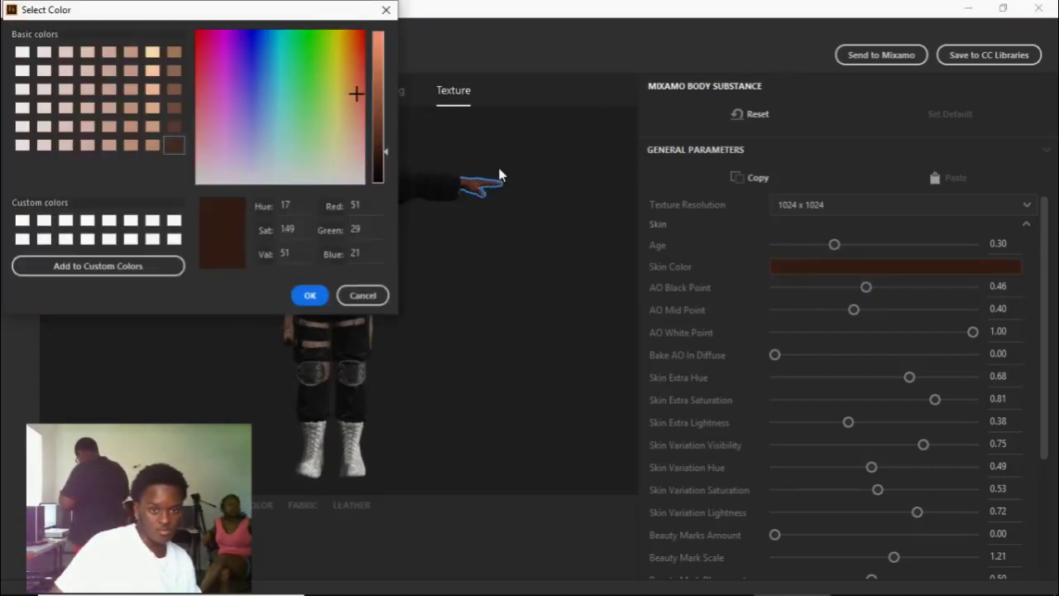
pyautogui.moveTo(395, 158); pyautogui.dragTo(357, 94)
pyautogui.click(386, 123)
pyautogui.moveTo(387, 127); pyautogui.dragTo(385, 132)
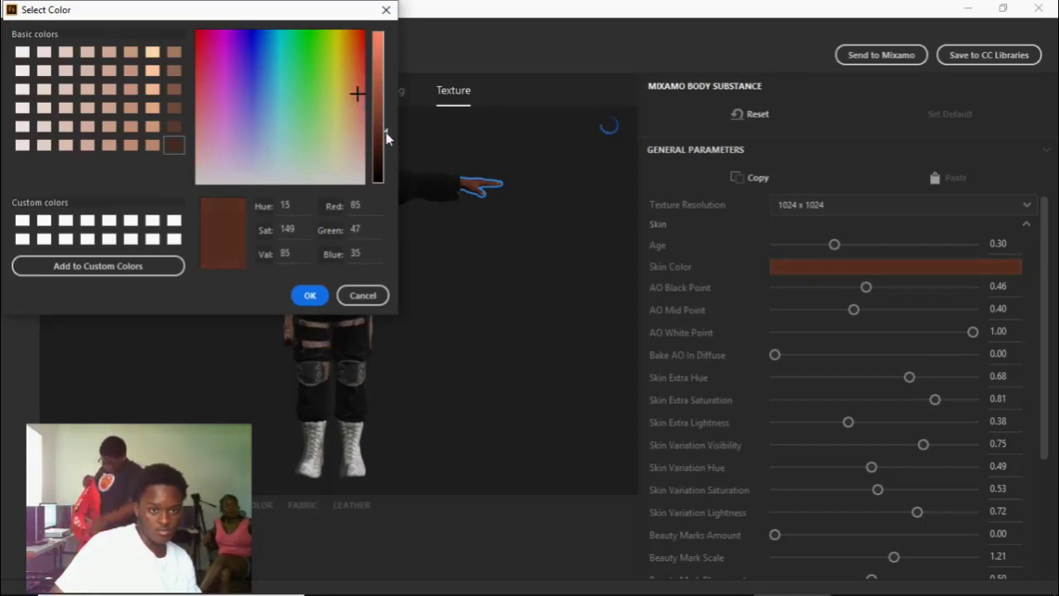
pyautogui.click(310, 295)
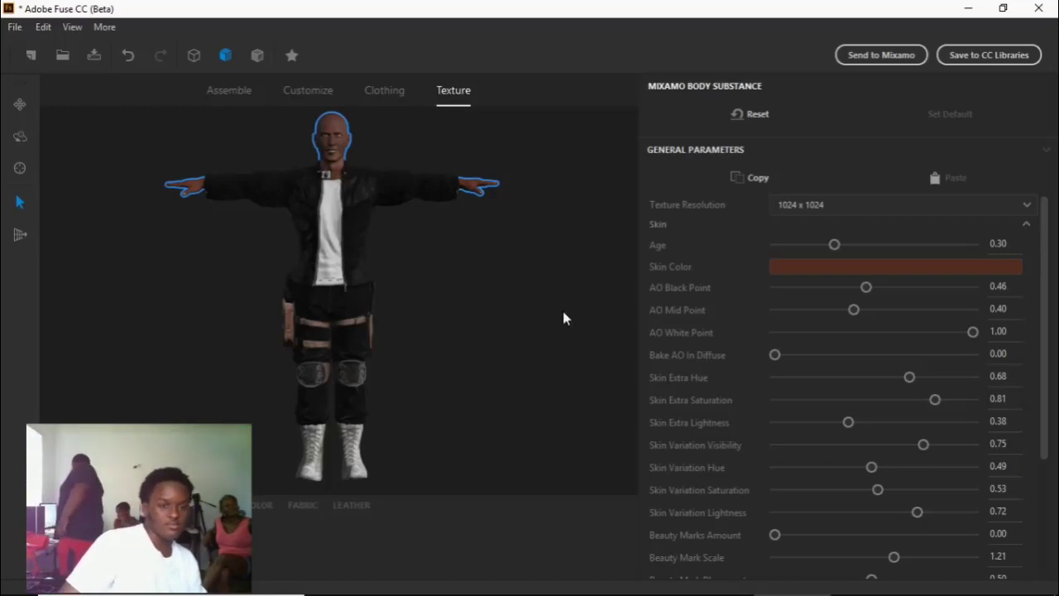
# Step: Review the model from behind and front, then select the Open Jacket to show its 512 x 512 texture parameters
pyautogui.moveTo(563, 317); pyautogui.dragTo(149, 224)
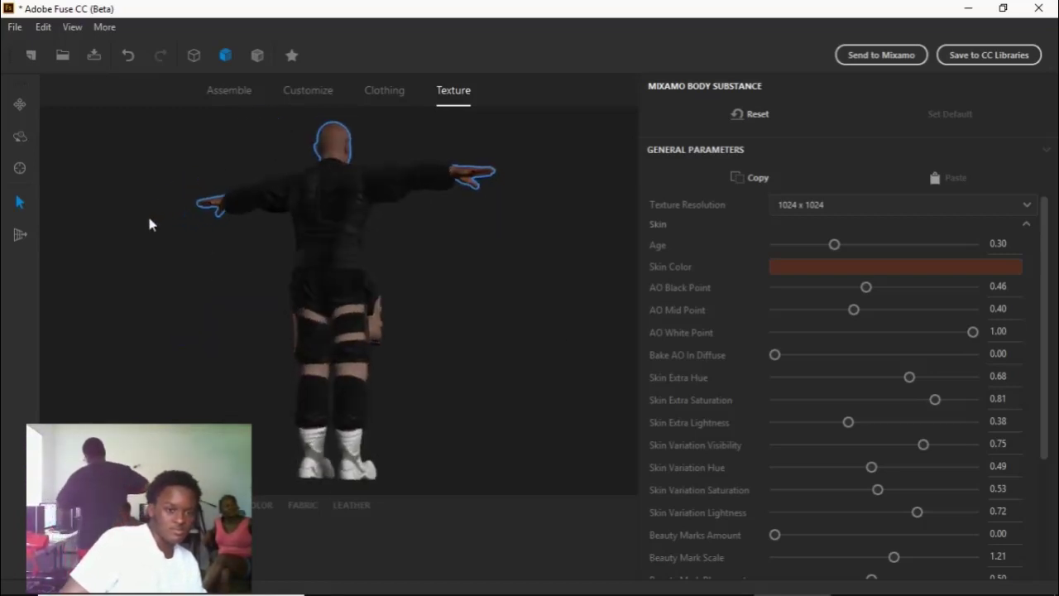
pyautogui.moveTo(546, 287); pyautogui.dragTo(611, 441)
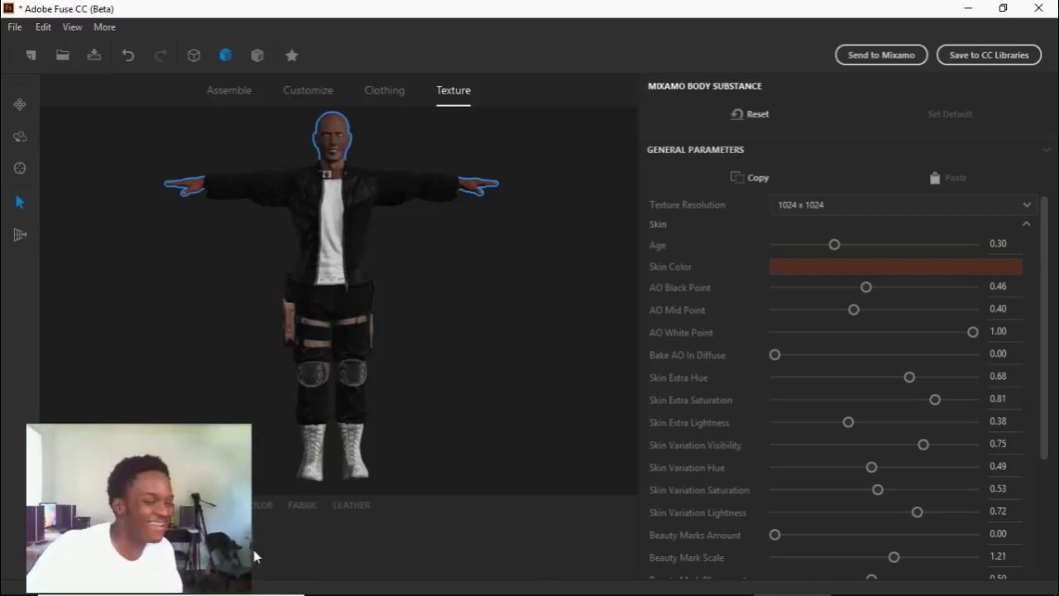
pyautogui.click(360, 240)
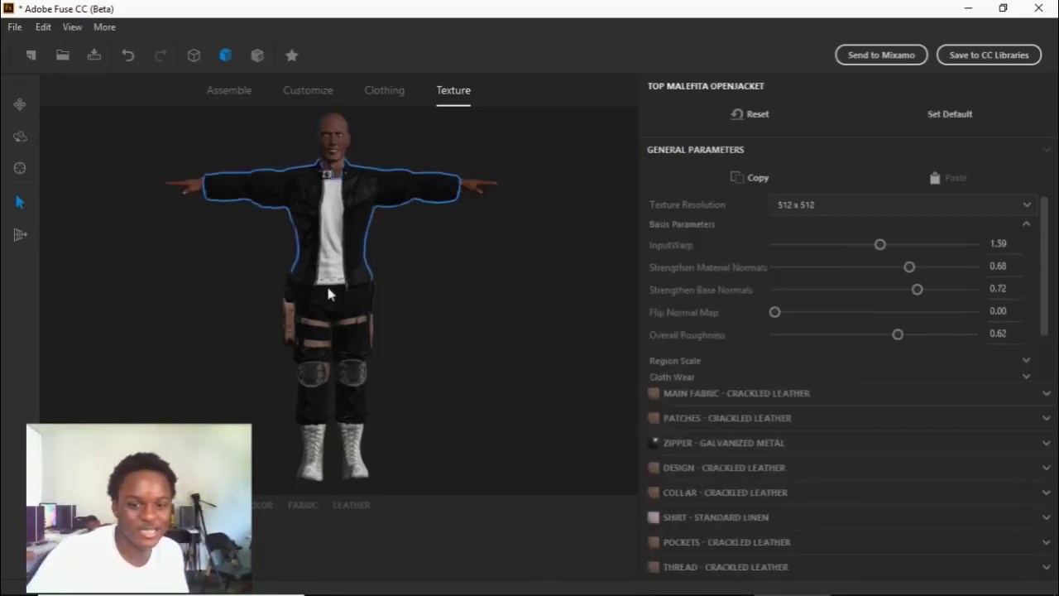